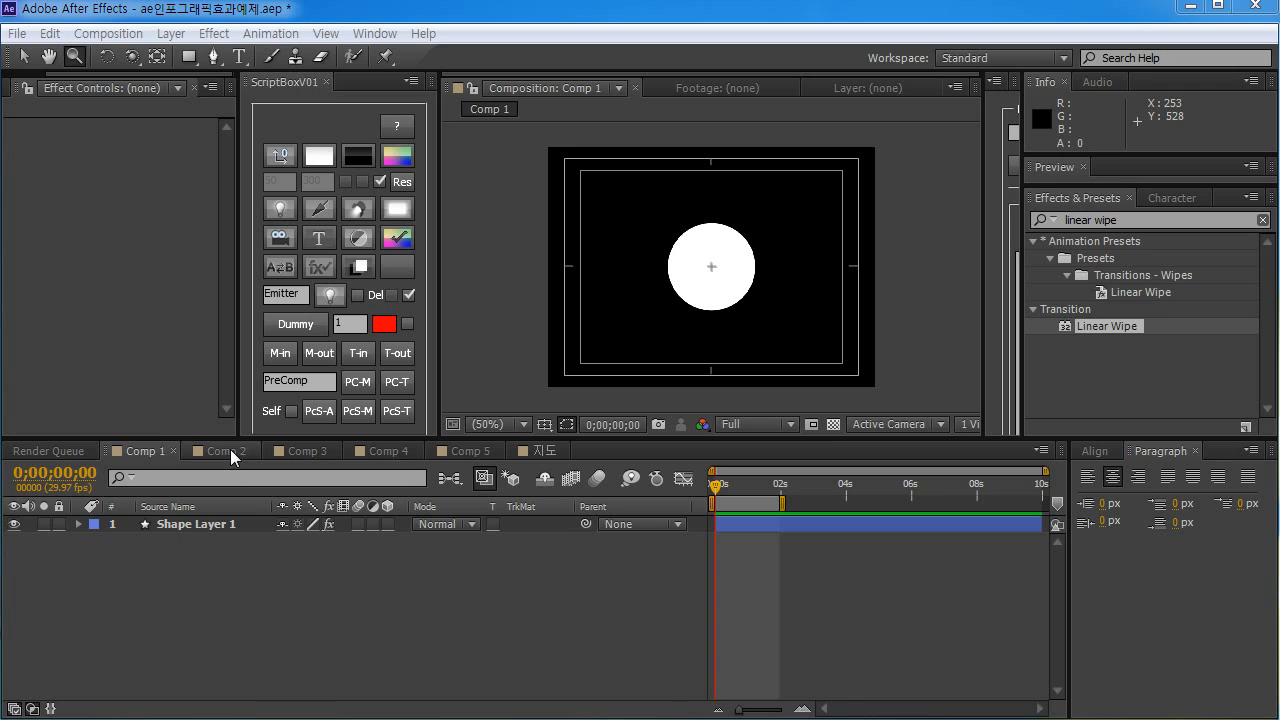
# - Preview the circle animation in Comp 1 and return its playhead to about the start
pyautogui.click(145, 451)
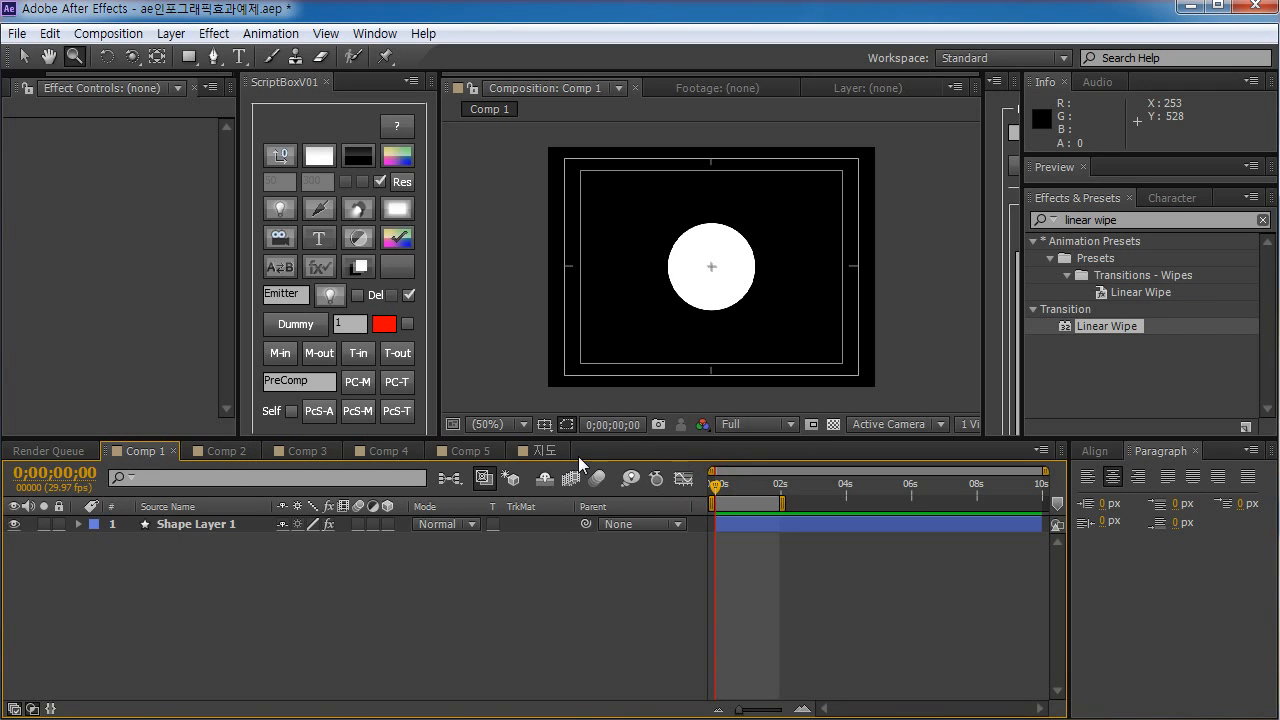
pyautogui.press('space')
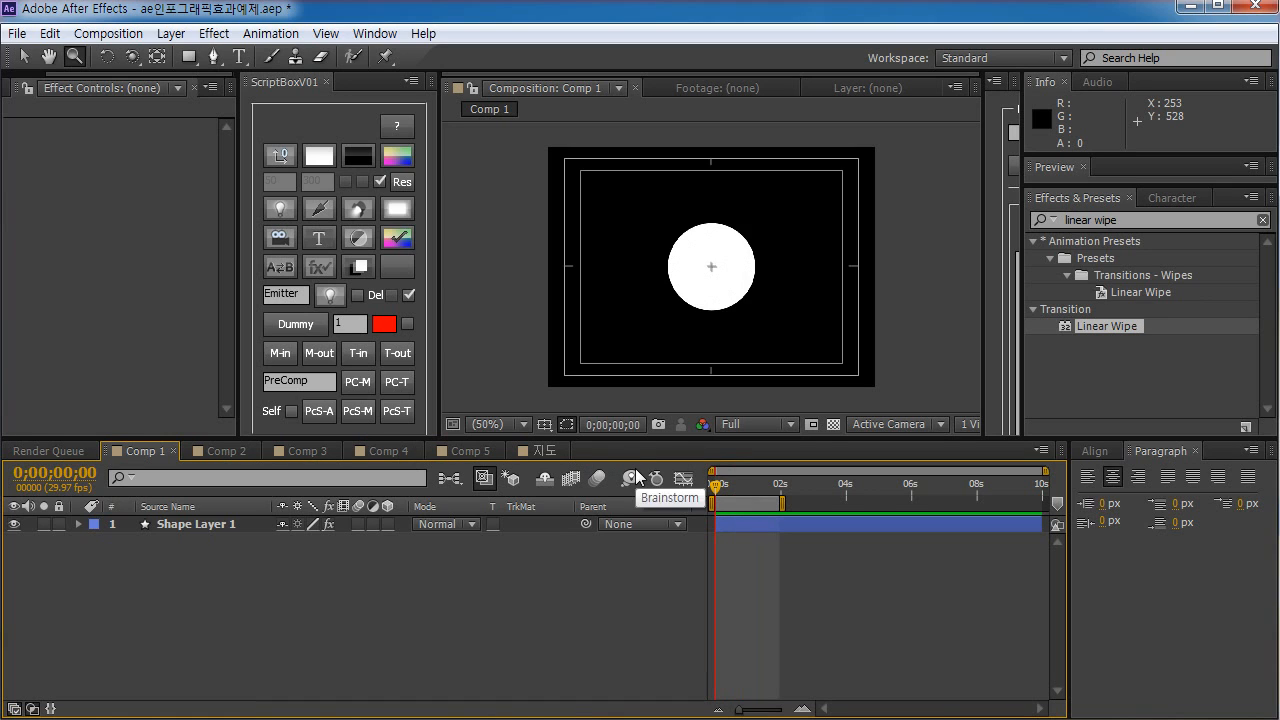
pyautogui.press('space')
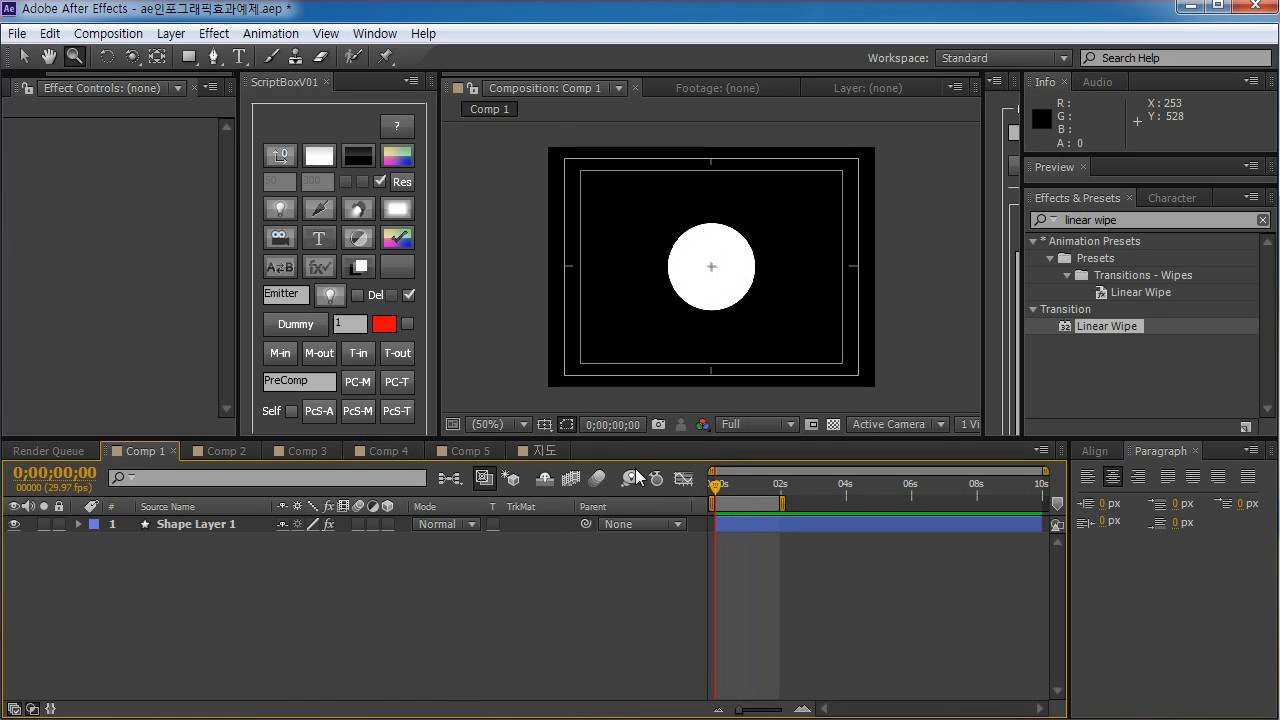
pyautogui.moveTo(762, 494); pyautogui.dragTo(716, 496)
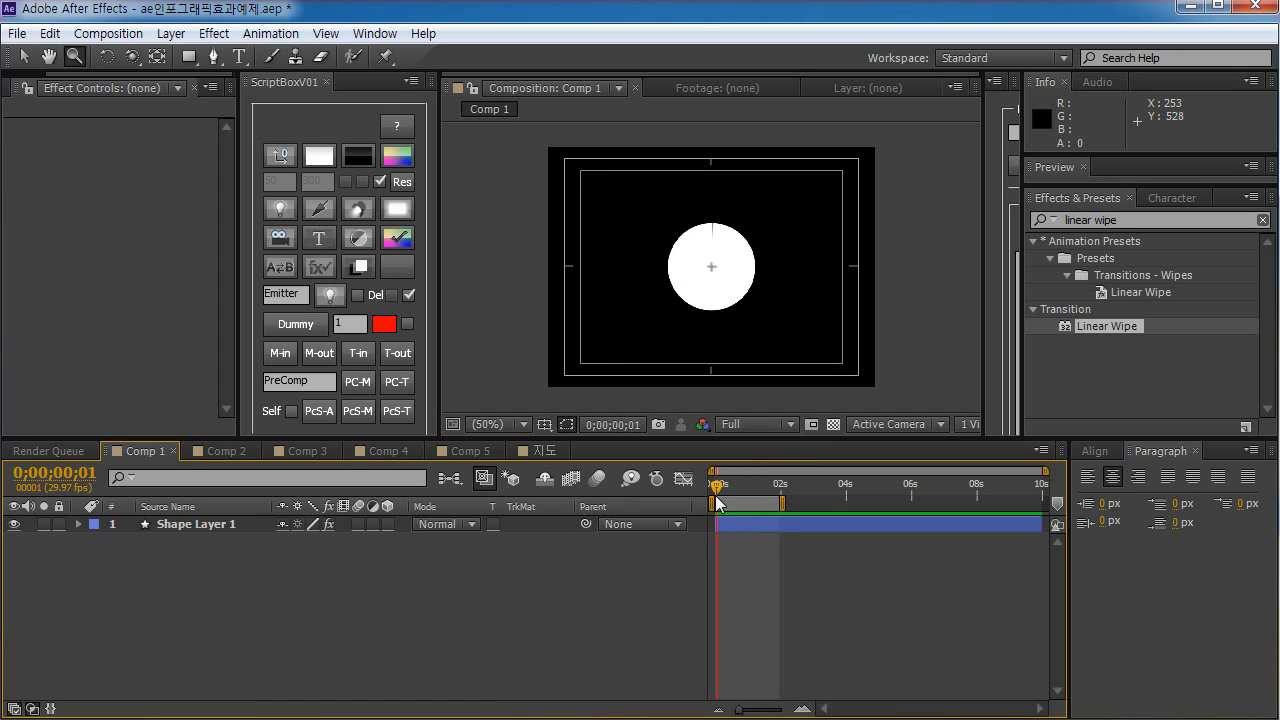
# - Preview the Comp 2 animation built from rotated pre-comps, starting from the first frame
pyautogui.click(220, 451)
pyautogui.moveTo(733, 488); pyautogui.dragTo(714, 498)
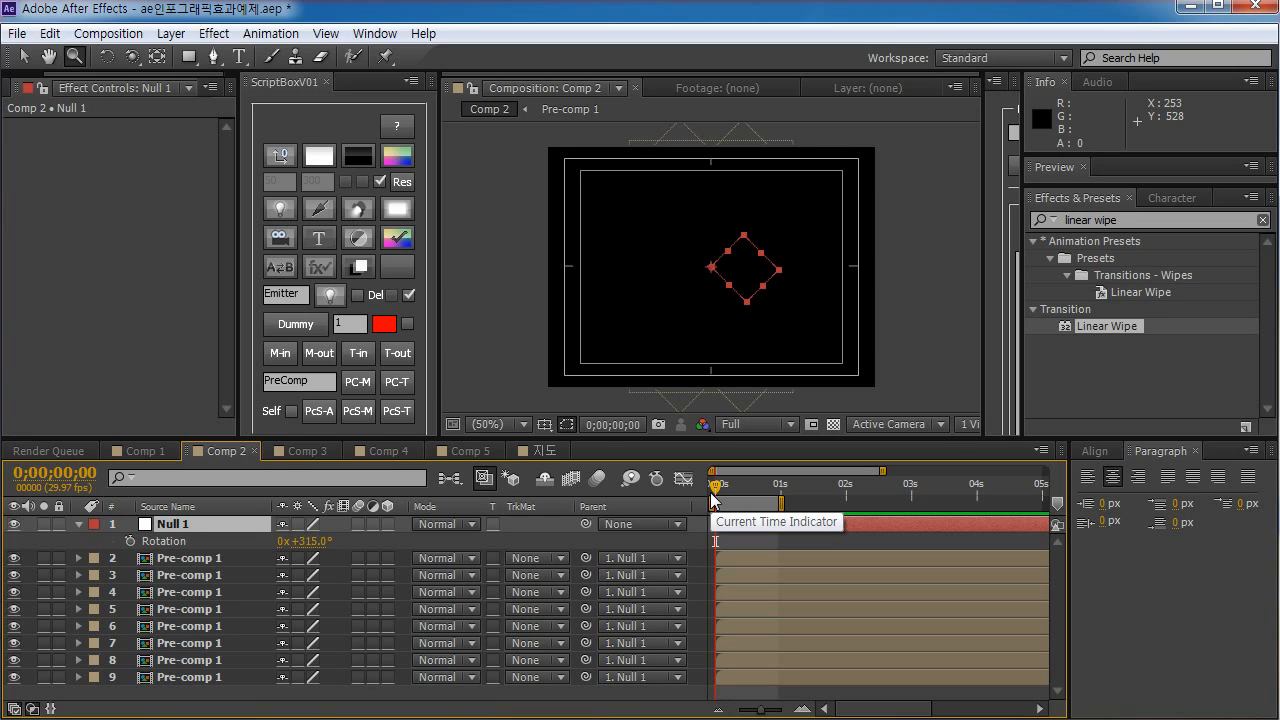
pyautogui.press('KP_0')
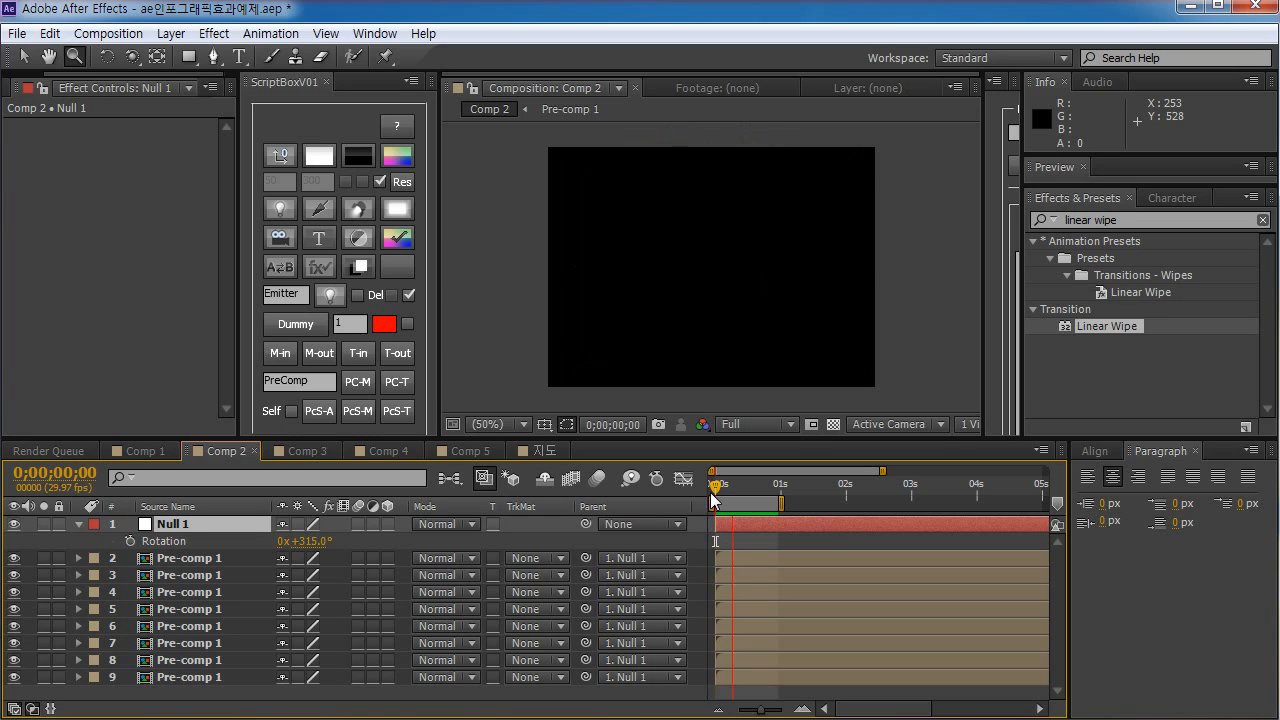
pyautogui.press('space')
pyautogui.moveTo(716, 490)
pyautogui.mouseDown()
pyautogui.moveTo(752, 490)
pyautogui.moveTo(716, 490)
pyautogui.moveTo(738, 490)
pyautogui.moveTo(716, 490)
pyautogui.moveTo(720, 503)
pyautogui.moveTo(745, 490)
pyautogui.moveTo(720, 490)
pyautogui.mouseUp()
# - Play the Venetian Blinds text transition in Comp 3 and bring the playhead back to the start
pyautogui.click(303, 451)
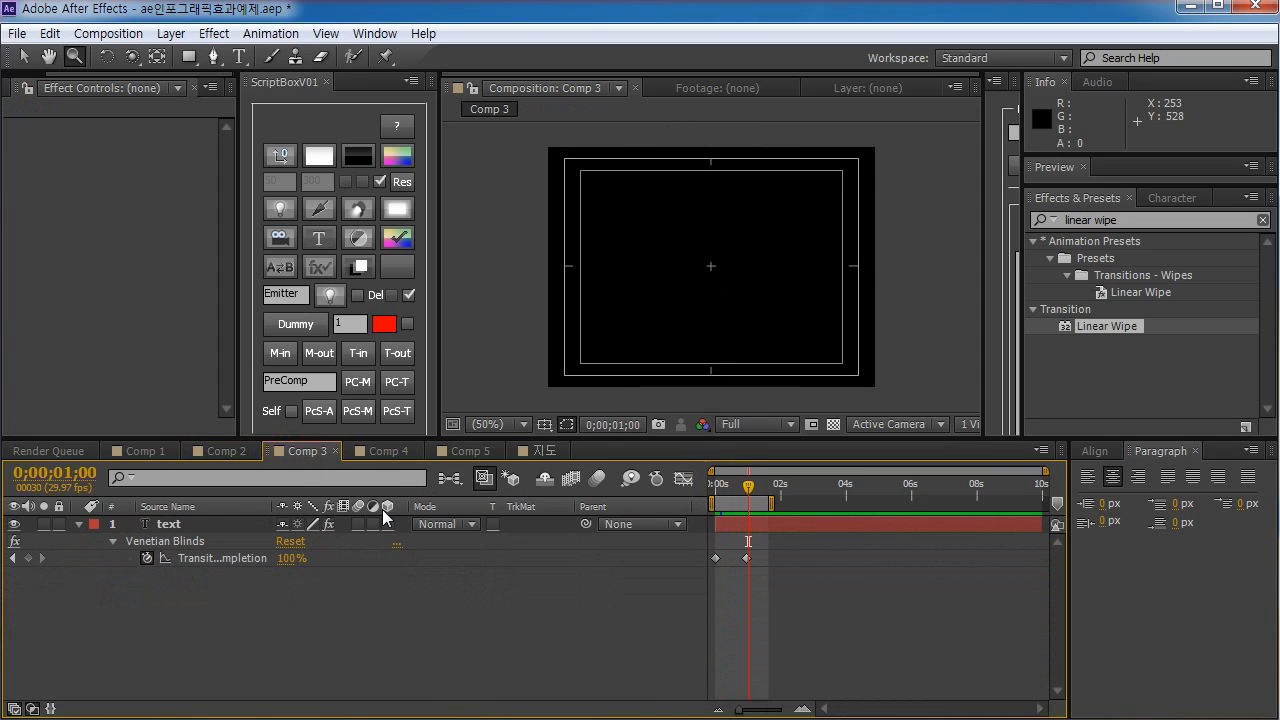
pyautogui.press('space')
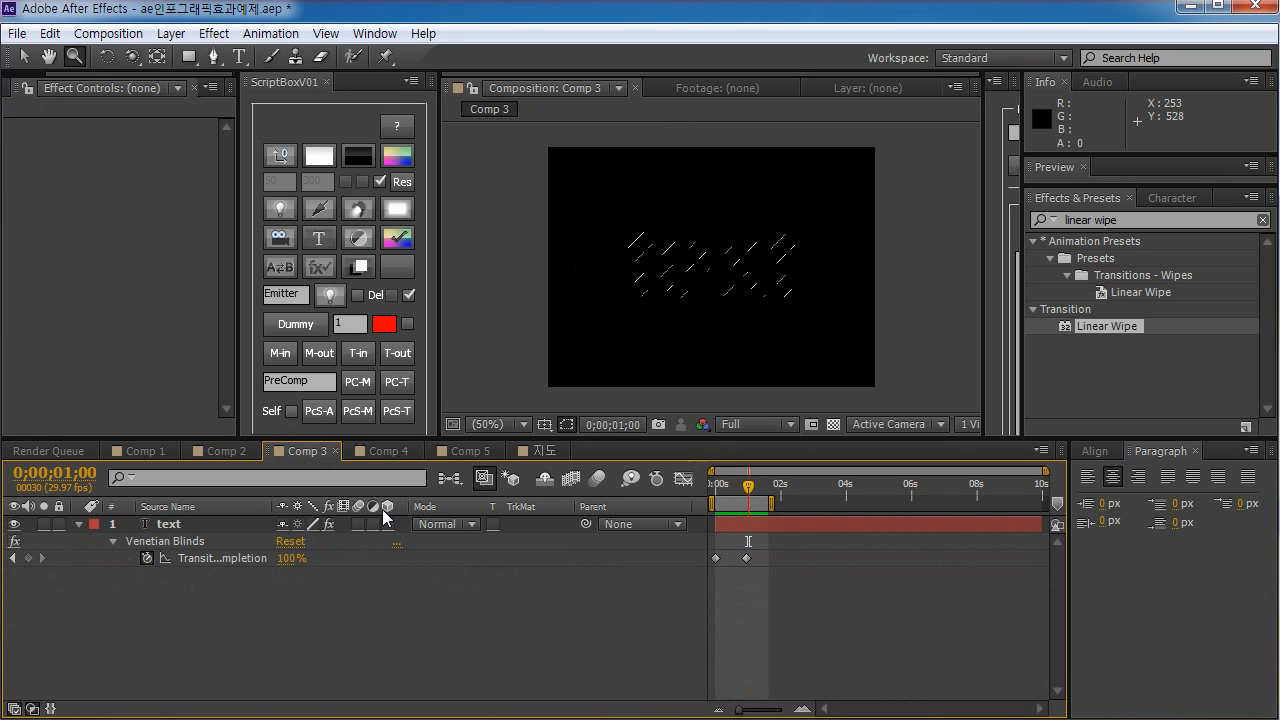
pyautogui.press('space')
pyautogui.moveTo(745, 490); pyautogui.dragTo(716, 503)
pyautogui.press('KP_0')
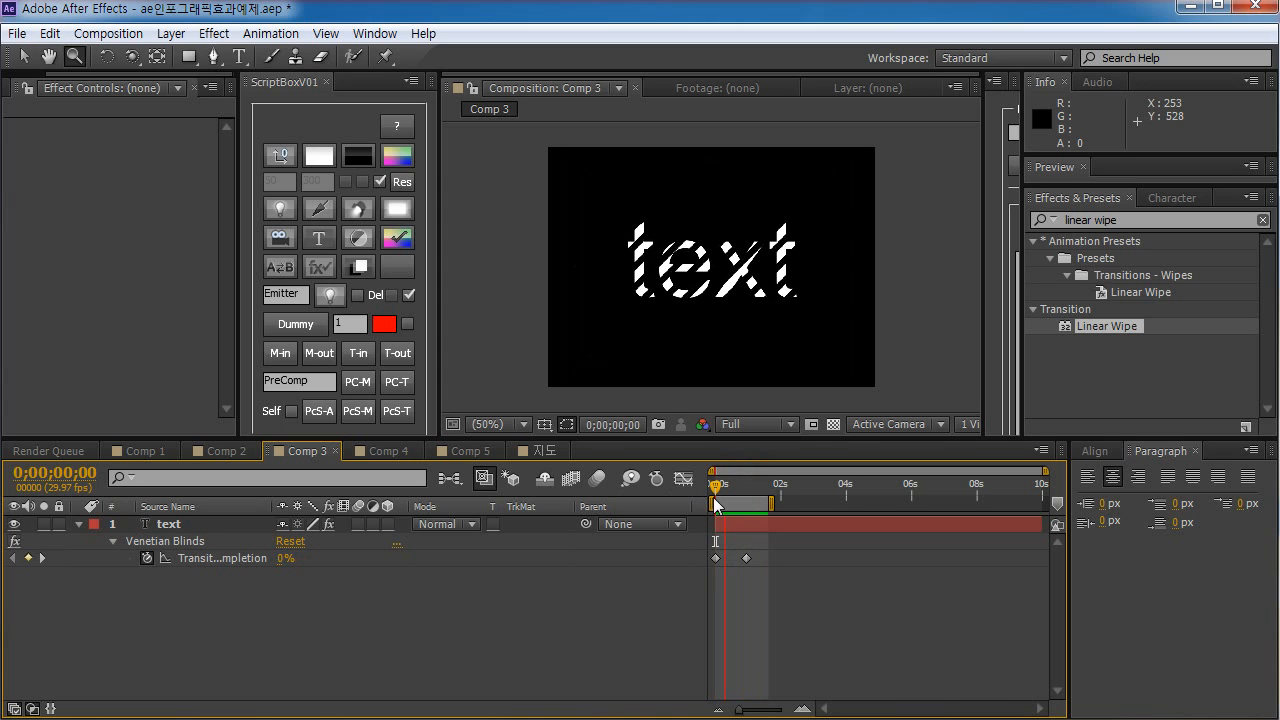
pyautogui.press('space')
pyautogui.moveTo(748, 497); pyautogui.dragTo(709, 513)
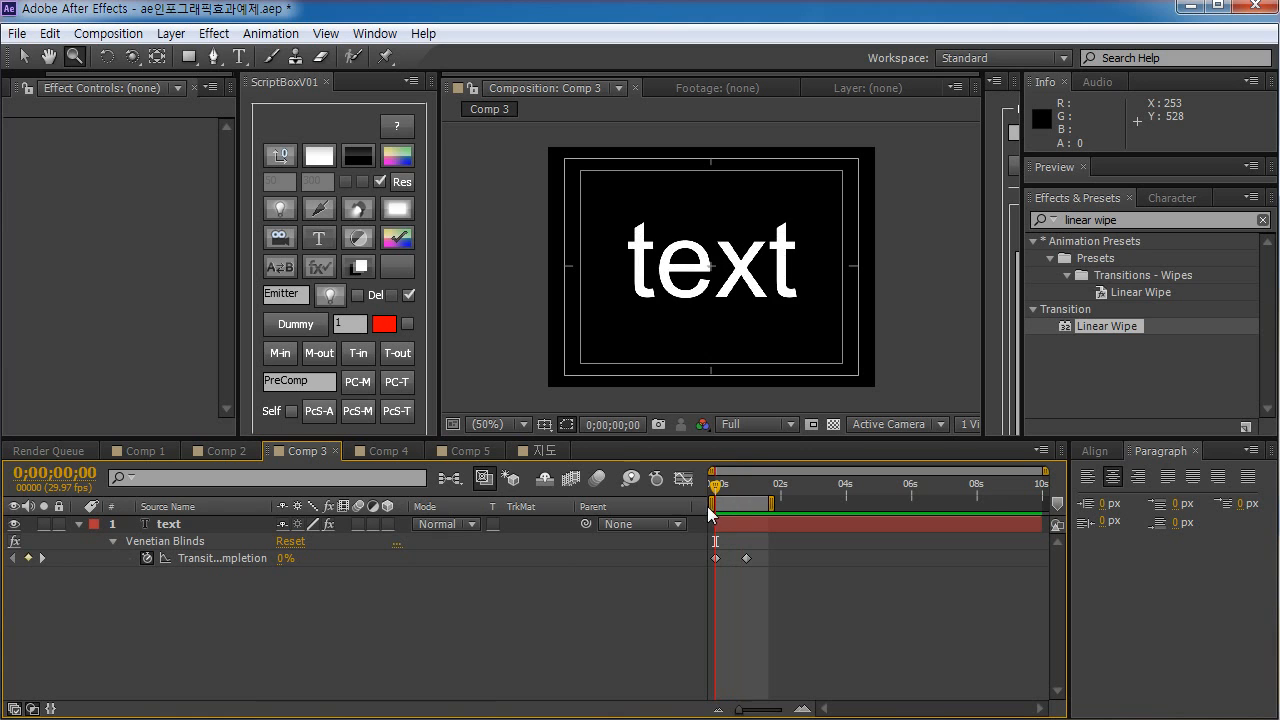
# - Play and scrub through the expanding colored circle transition in Comp 4 from its beginning
pyautogui.click(388, 451)
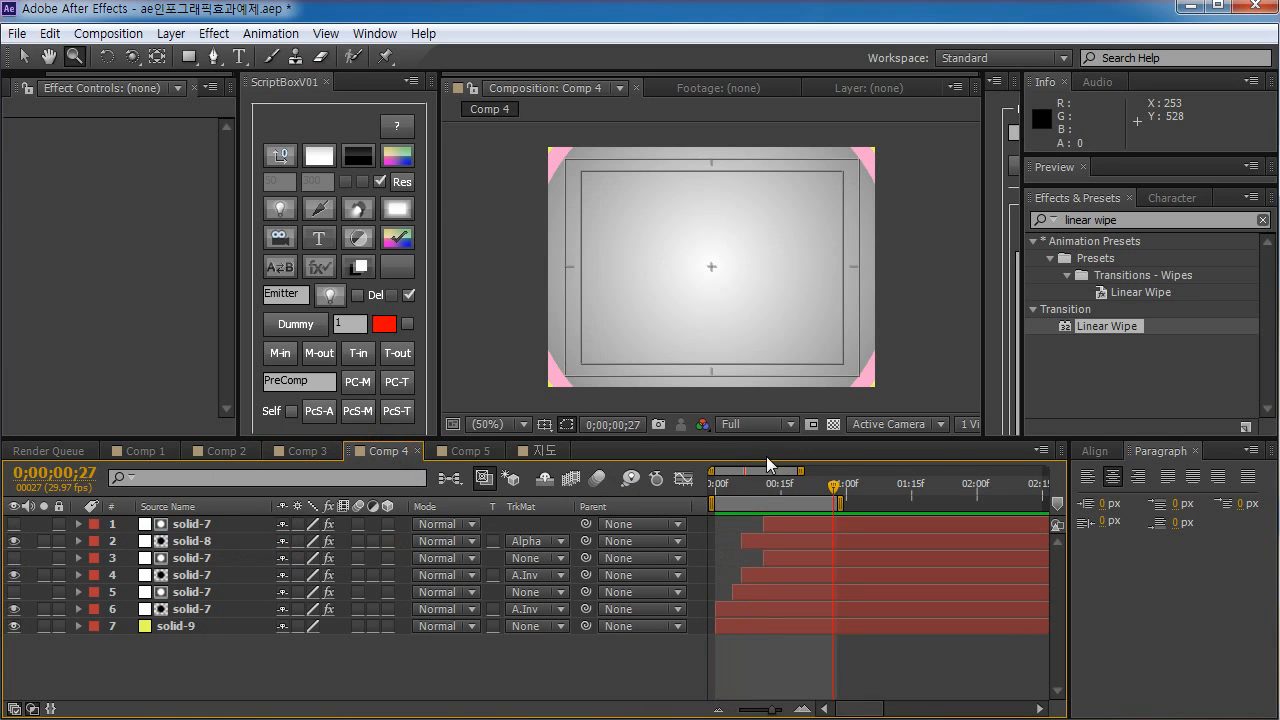
pyautogui.moveTo(738, 500); pyautogui.dragTo(705, 501)
pyautogui.press('space')
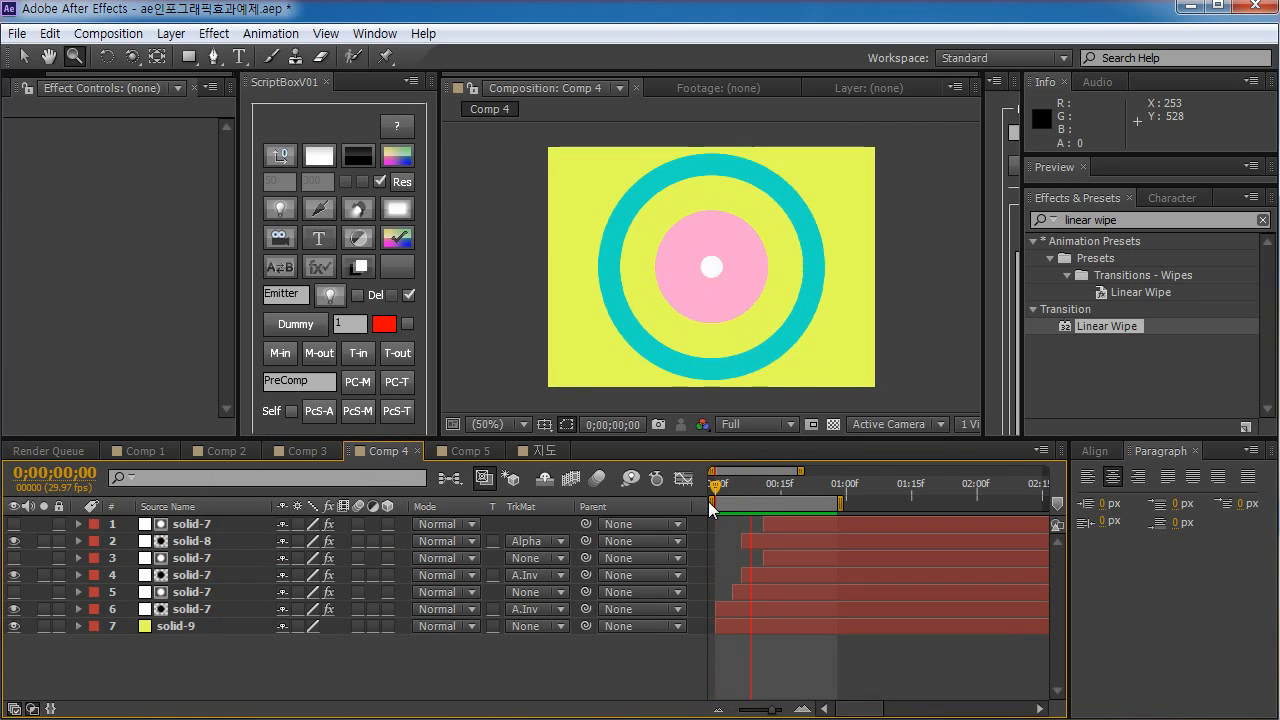
pyautogui.press("'")
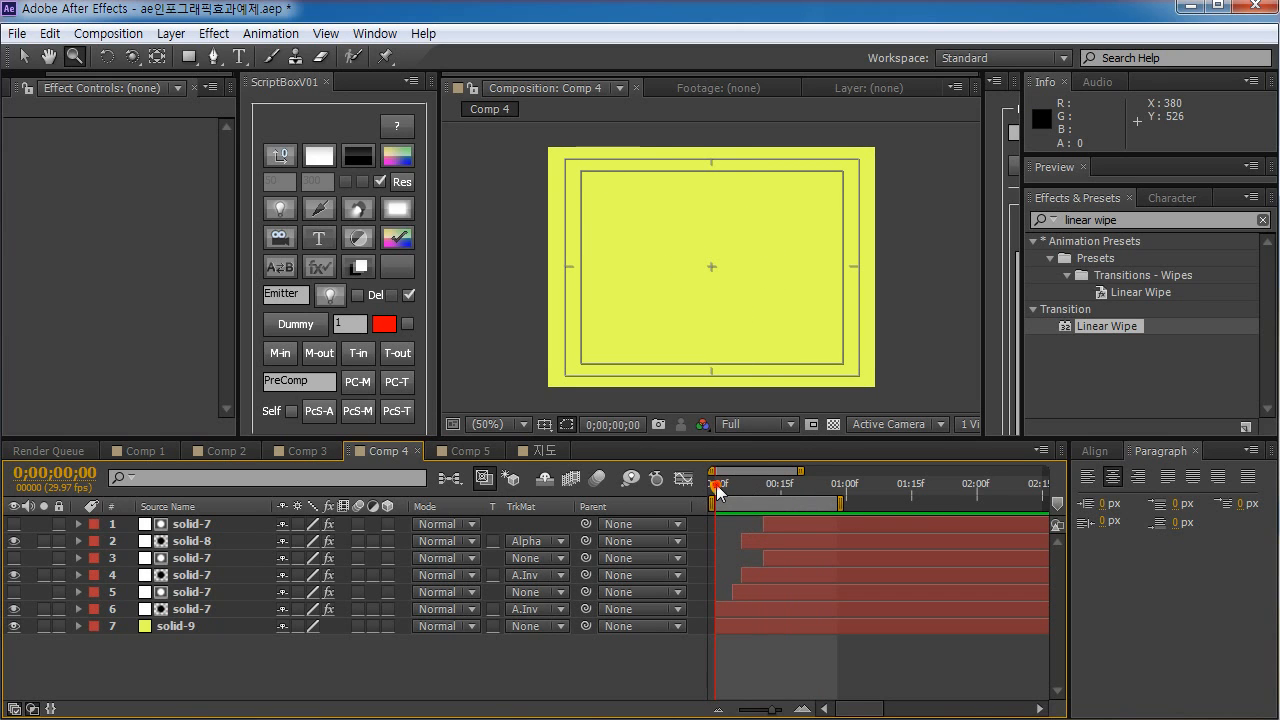
pyautogui.moveTo(717, 484); pyautogui.dragTo(837, 448)
pyautogui.press('space')
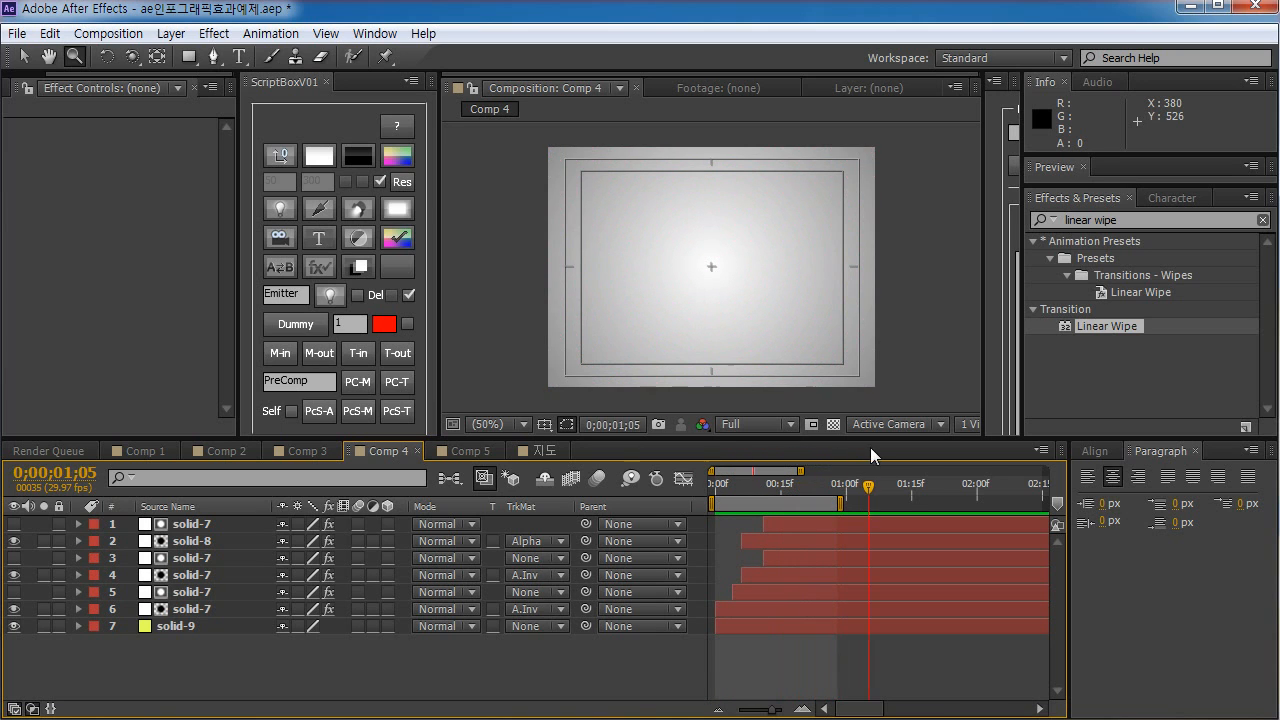
pyautogui.moveTo(812, 497); pyautogui.dragTo(708, 522)
pyautogui.press('KP_0')
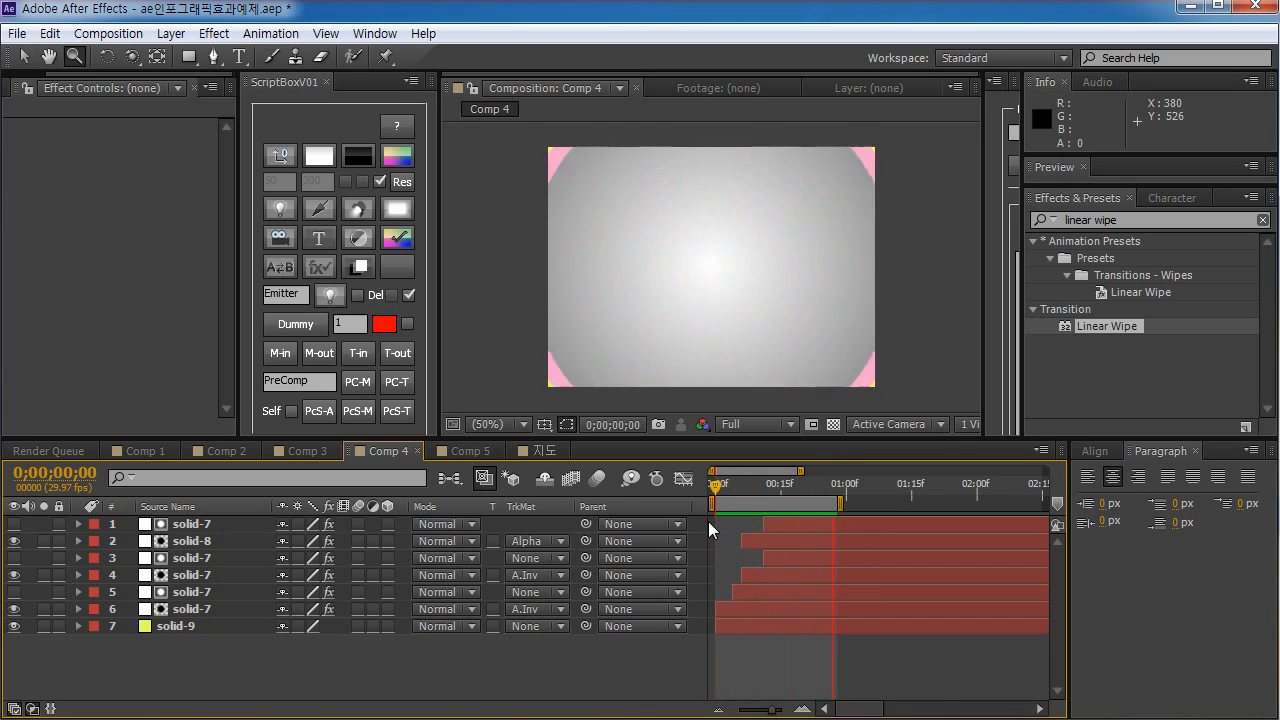
pyautogui.press('space')
# - Play the map-drawing animation in Comp 5 from the start and scrub through it to about one second
pyautogui.click(458, 446)
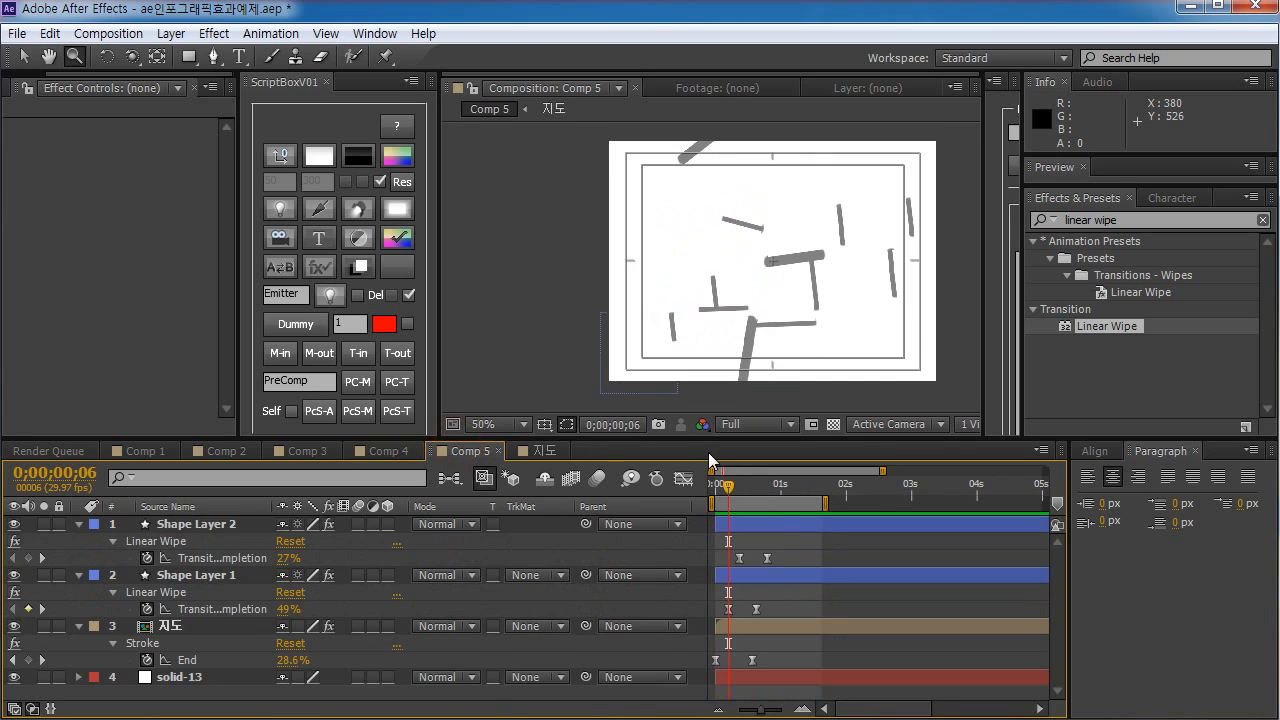
pyautogui.moveTo(727, 490); pyautogui.dragTo(710, 497)
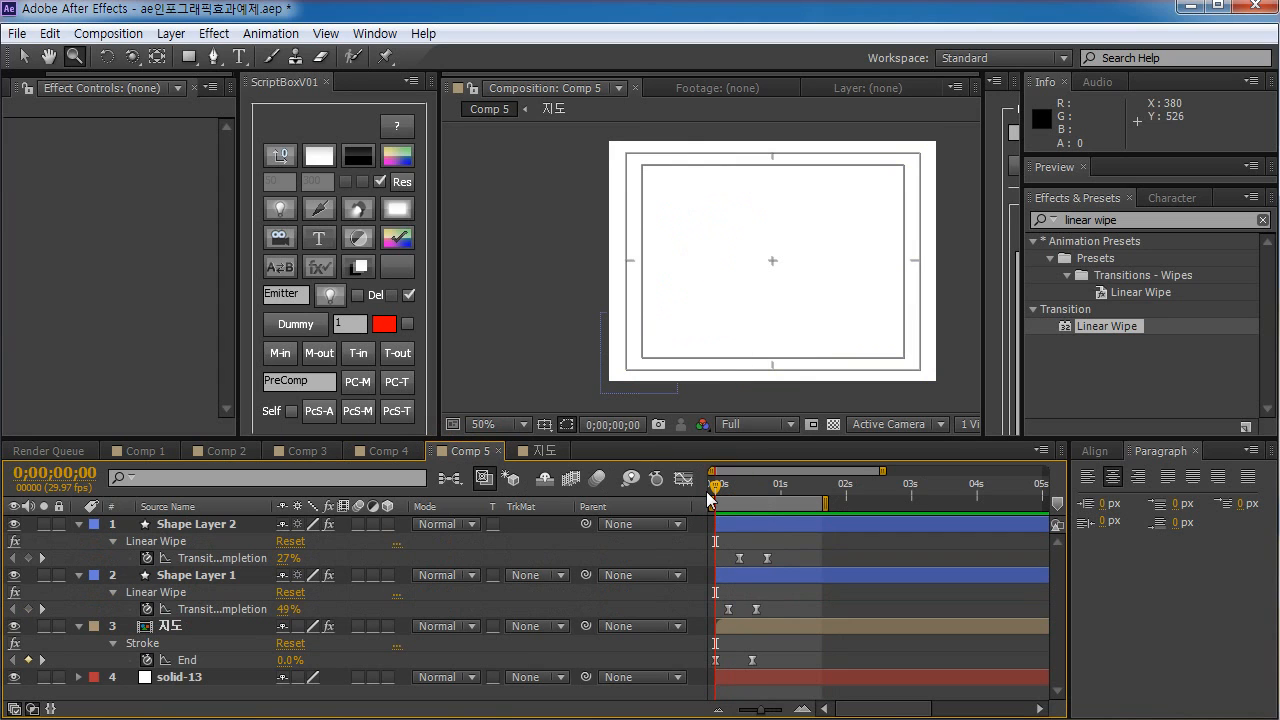
pyautogui.press('space')
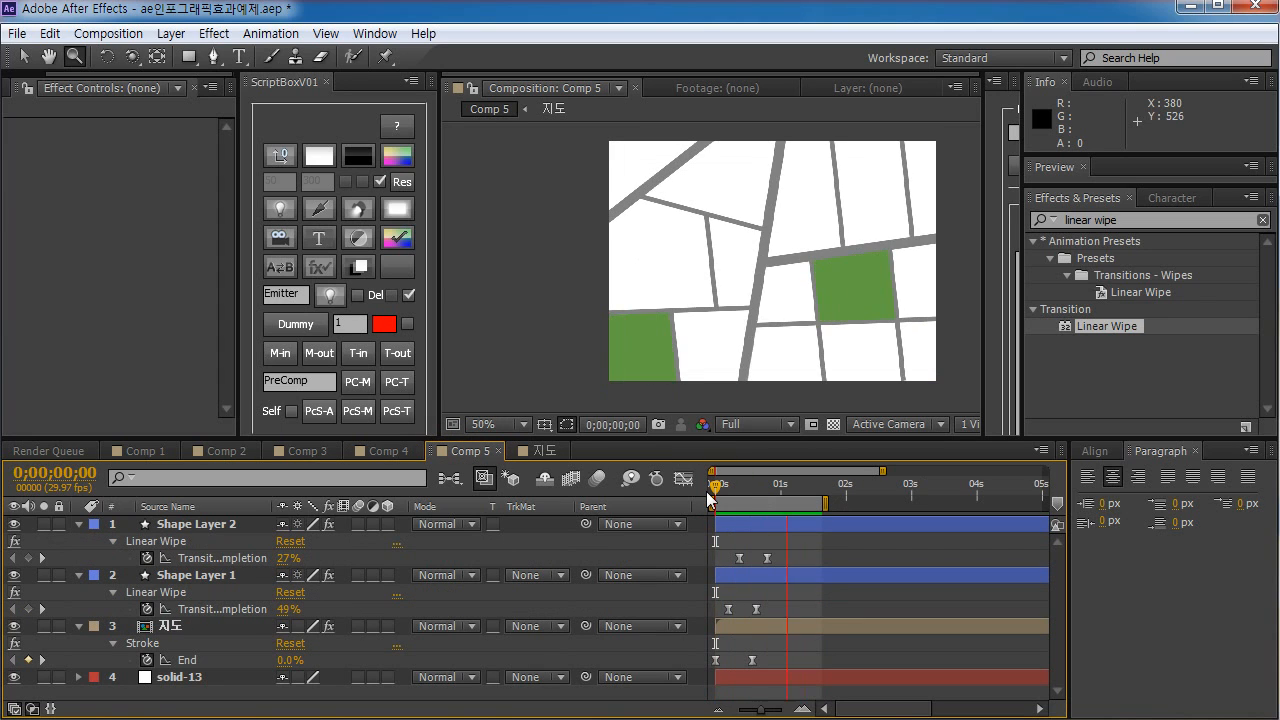
pyautogui.press('space')
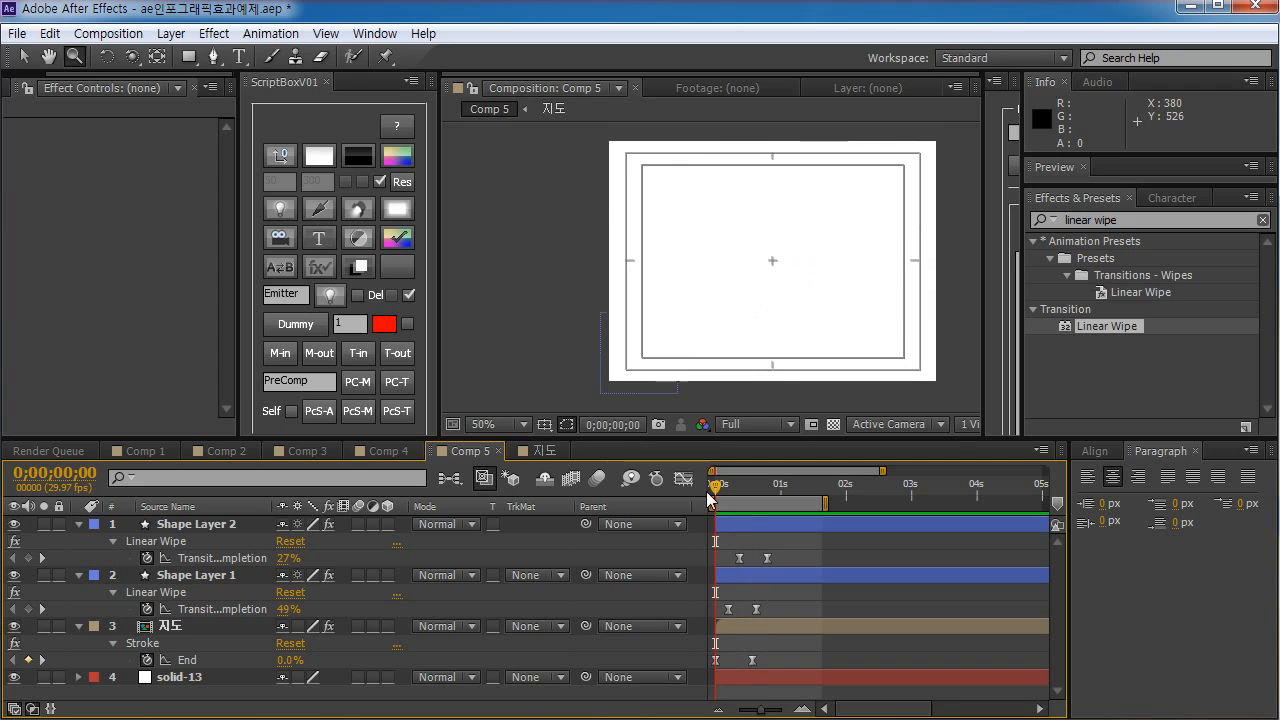
pyautogui.moveTo(726, 488)
pyautogui.mouseDown()
pyautogui.moveTo(790, 484)
pyautogui.moveTo(714, 486)
pyautogui.moveTo(794, 489)
pyautogui.mouseUp()
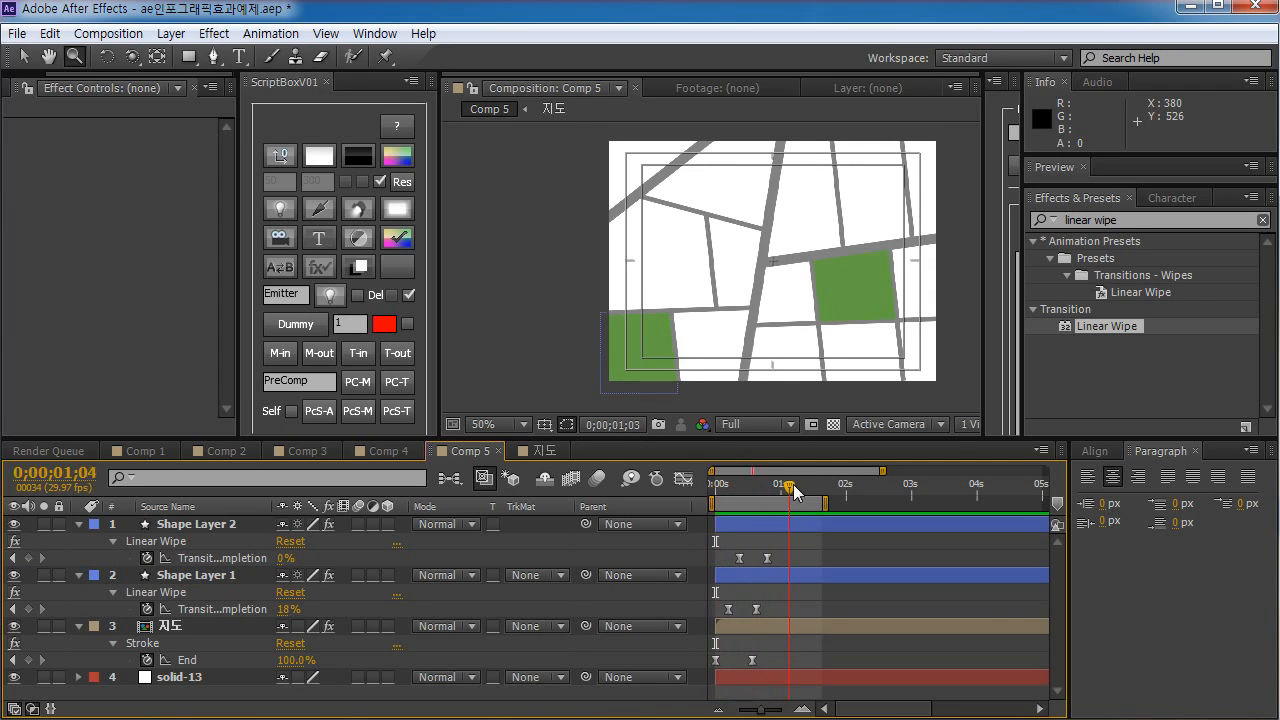
# - Return to Comp 1 and hide Shape Layer 1
pyautogui.click(140, 450)
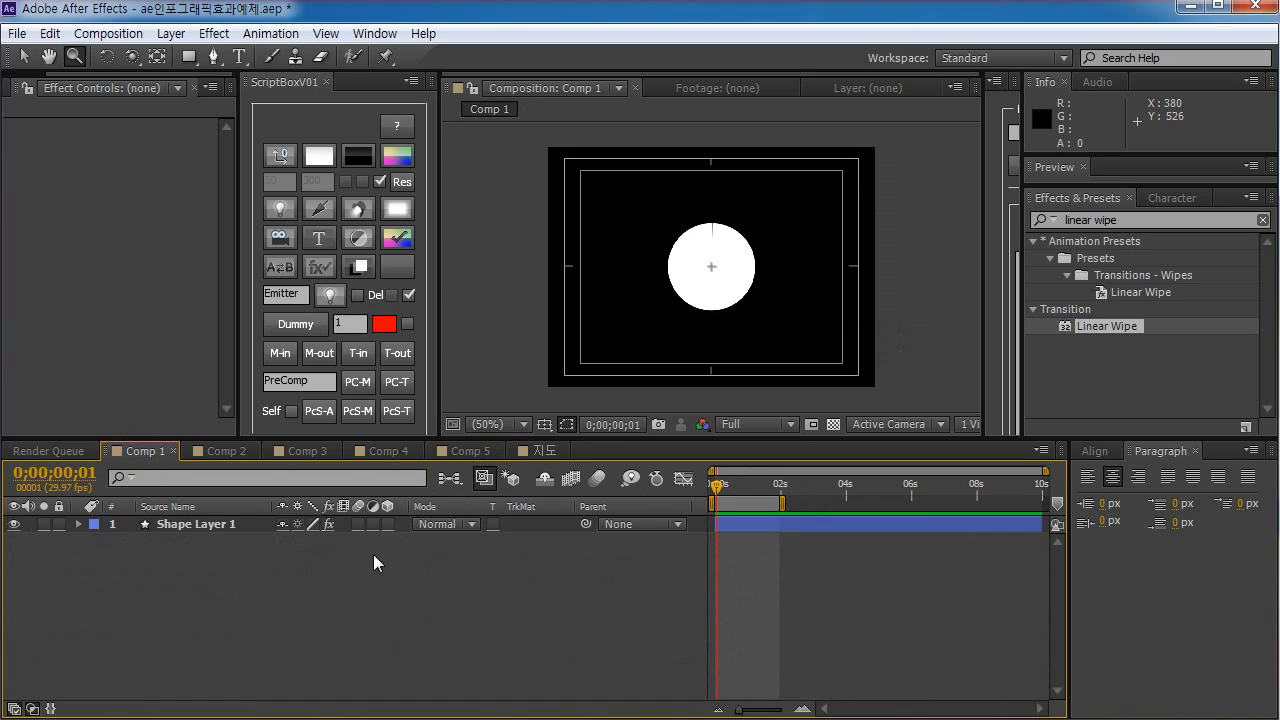
pyautogui.click(182, 526)
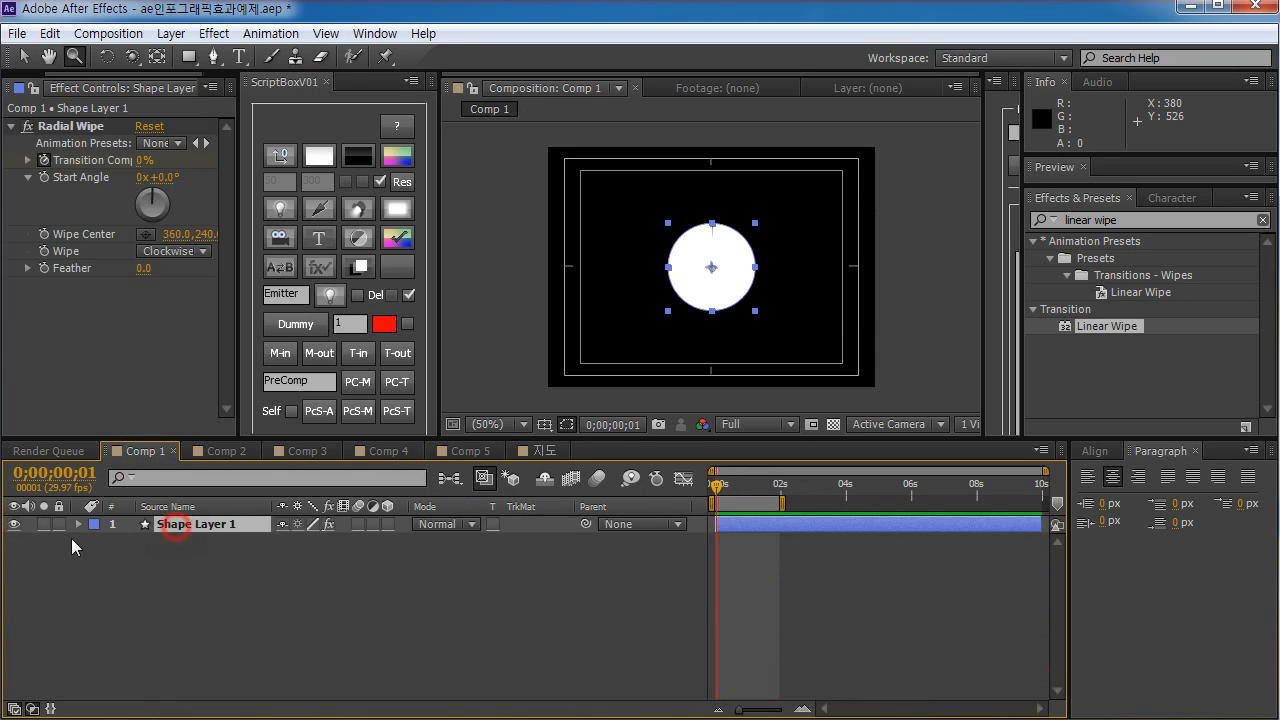
pyautogui.click(14, 524)
pyautogui.click(459, 611)
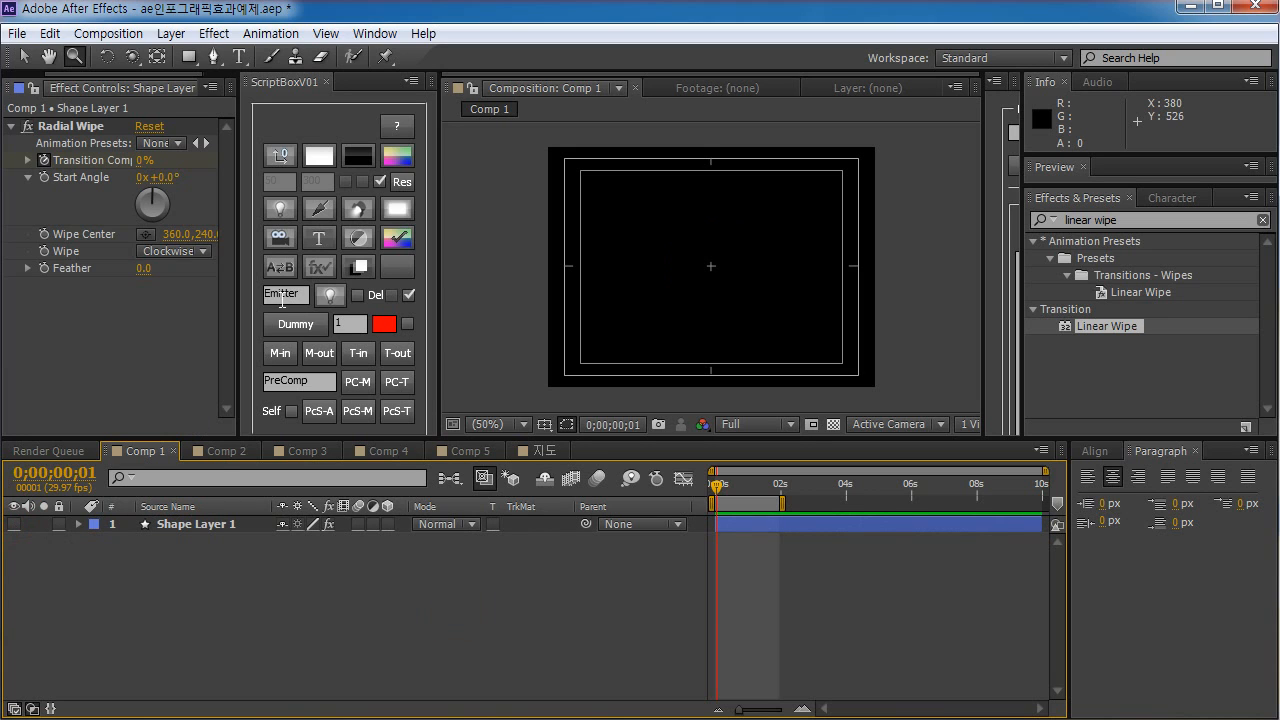
# - Create a square white solid of size 300 in Comp 1 with the ScriptBox solid tool
pyautogui.click(318, 158)
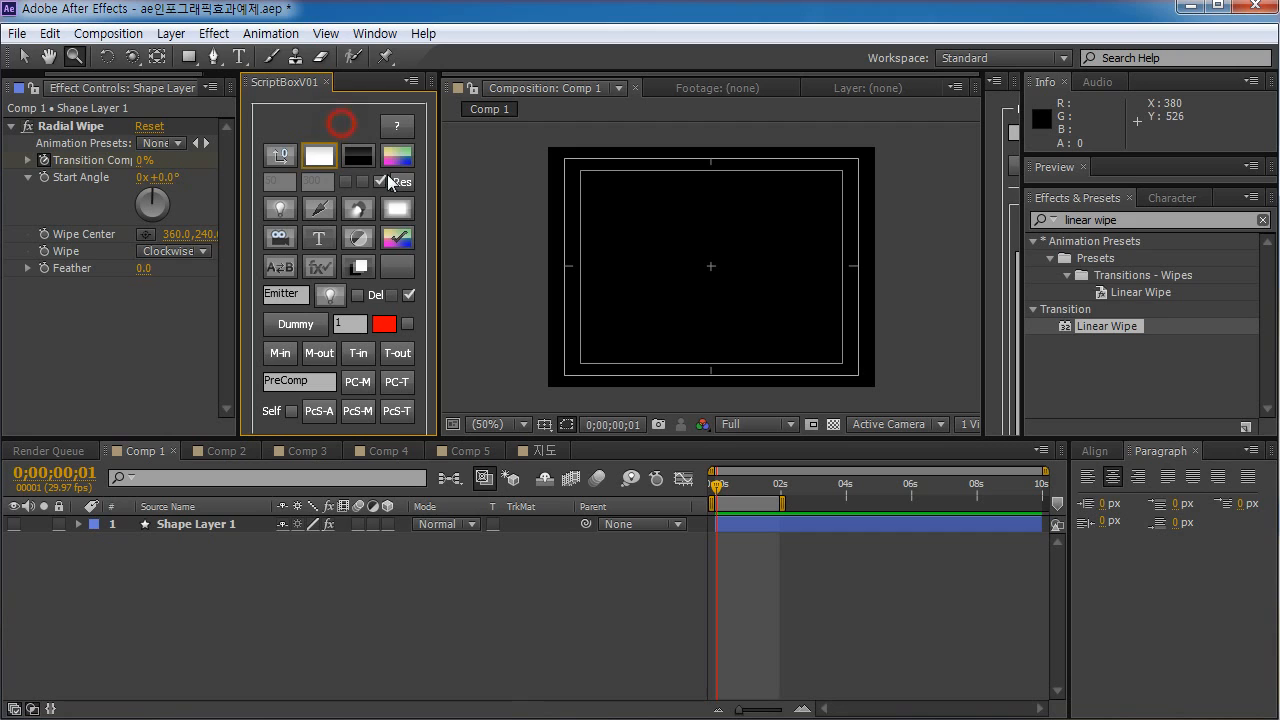
pyautogui.click(380, 181)
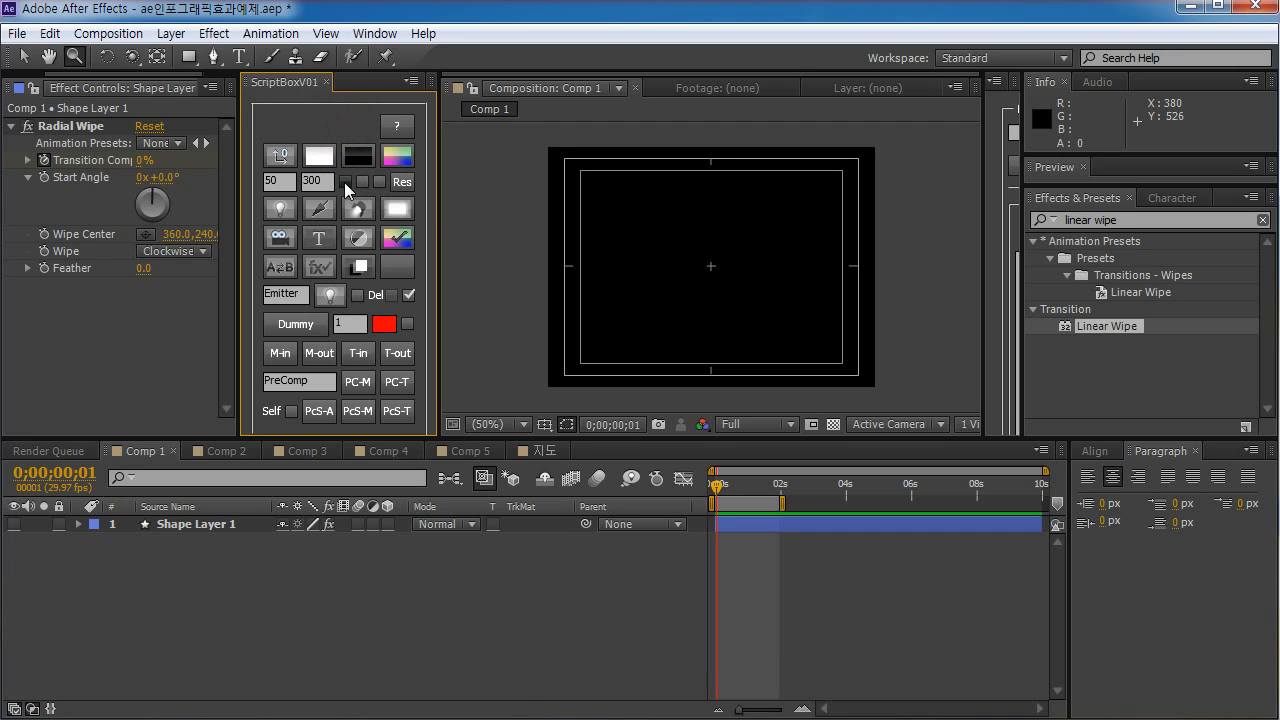
pyautogui.click(345, 181)
pyautogui.click(280, 181)
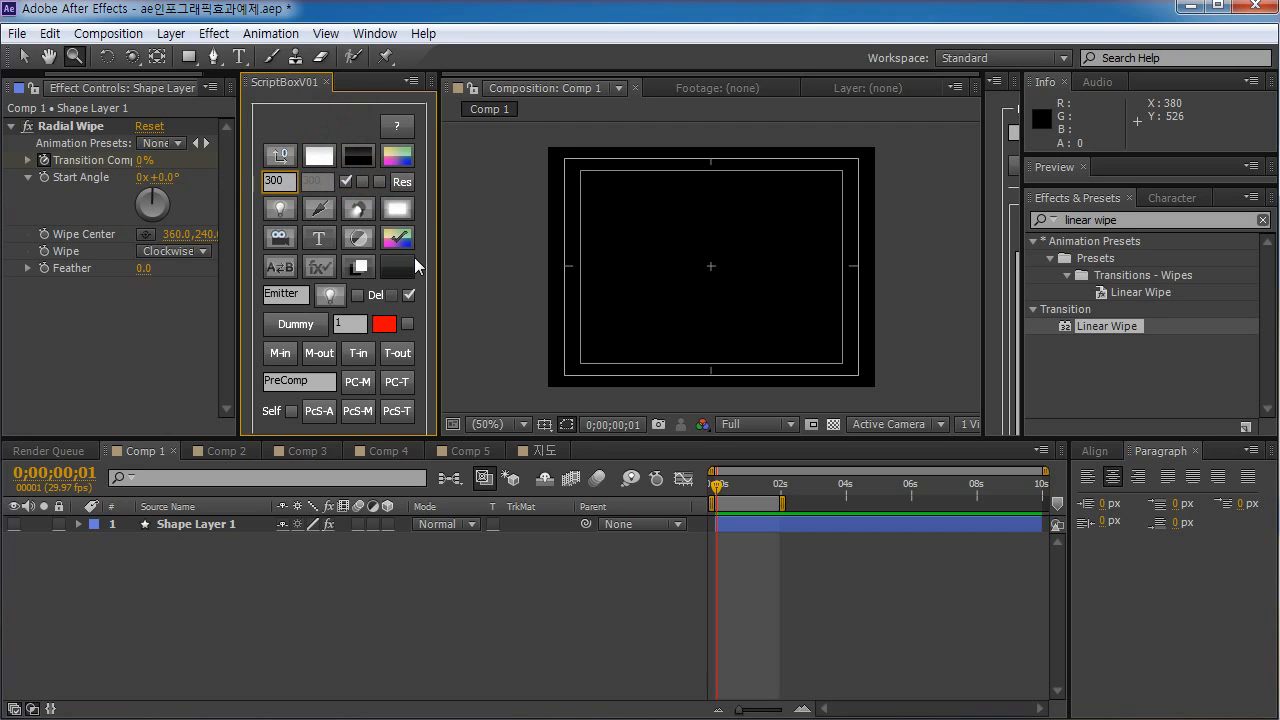
pyautogui.click(324, 156)
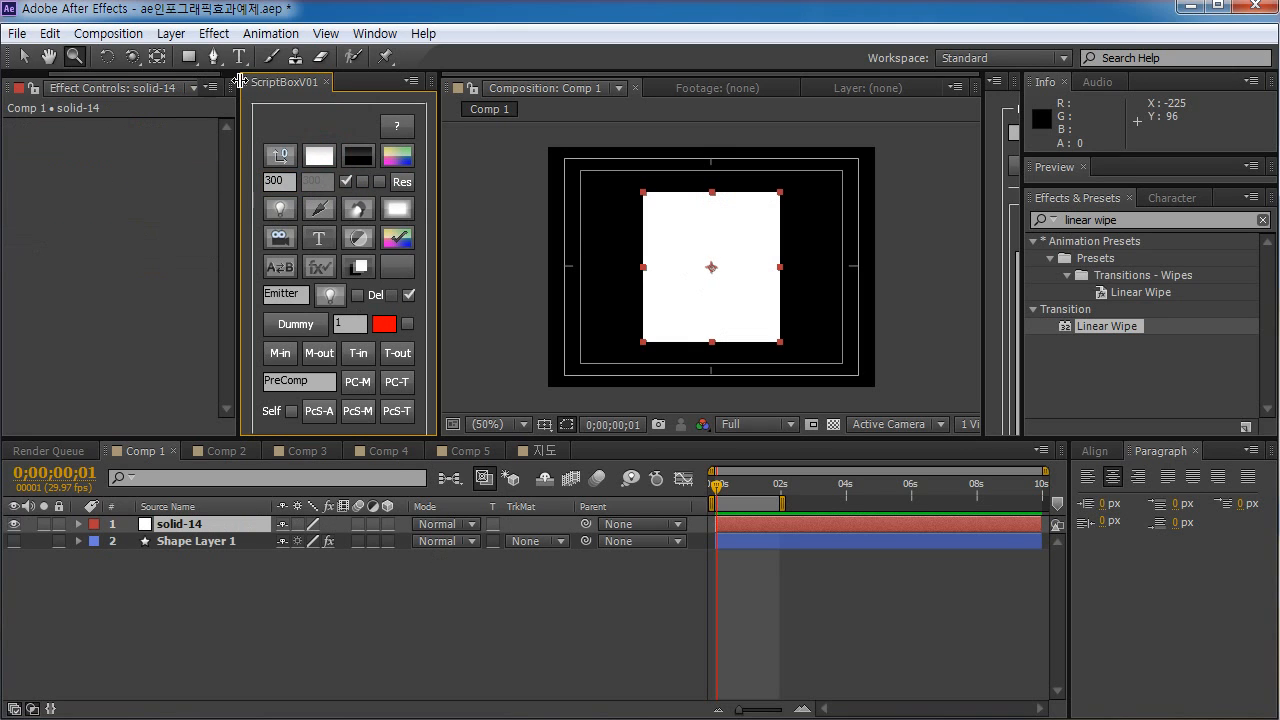
# - Add an ellipse mask that fills the white solid, then deselect the layer
pyautogui.moveTo(192, 58); pyautogui.dragTo(252, 101)
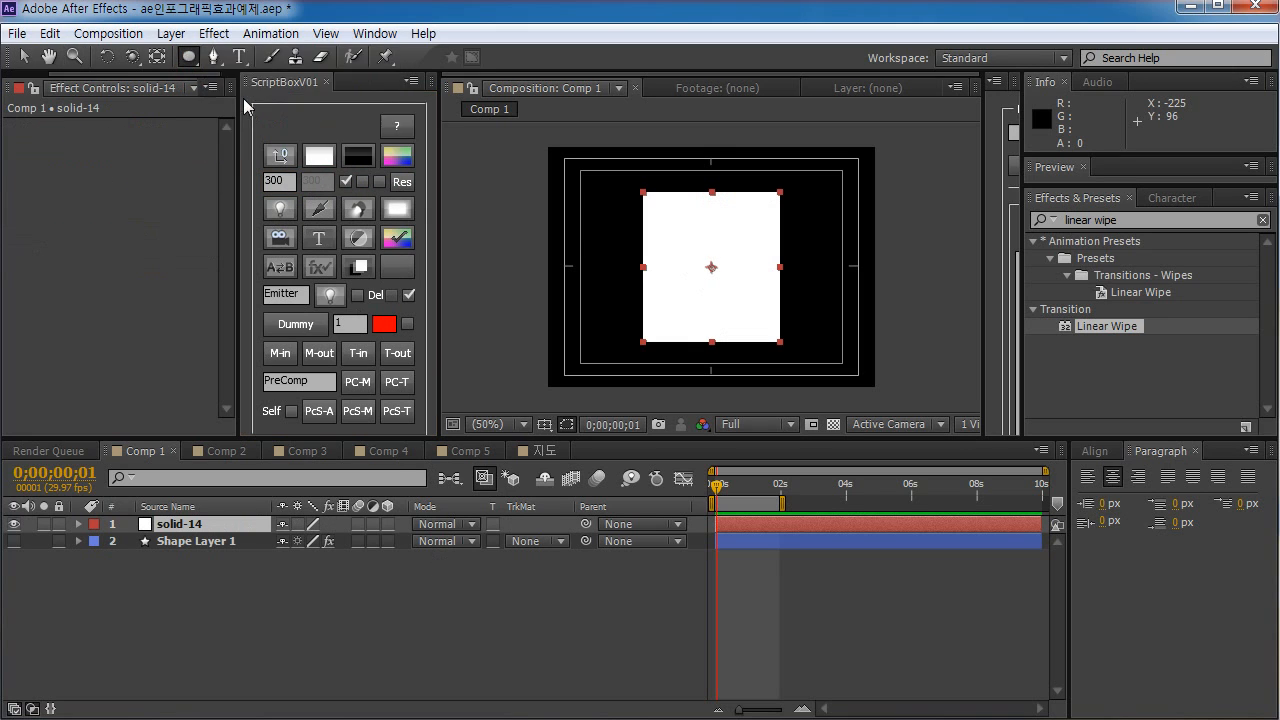
pyautogui.doubleClick(189, 57)
pyautogui.click(430, 623)
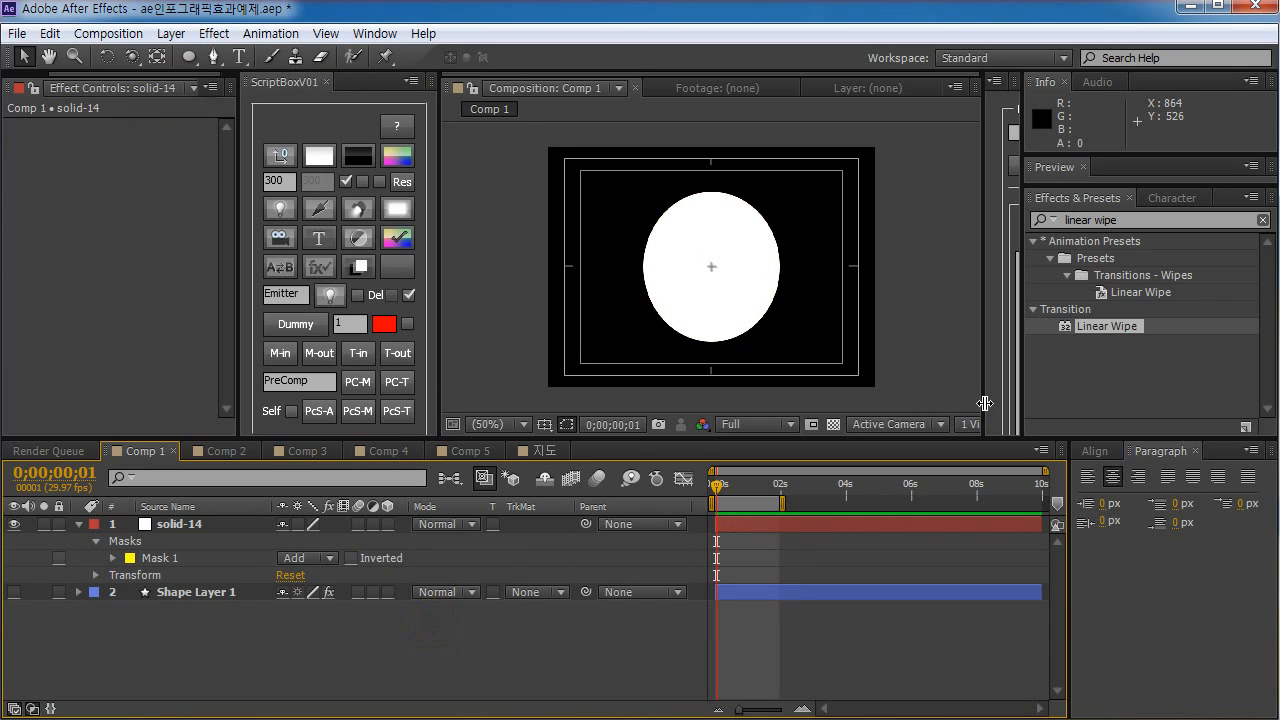
# - Widen the composition viewer to show the frame larger, keeping the neighboring script area accessible
pyautogui.moveTo(985, 403); pyautogui.dragTo(1120, 390)
pyautogui.click(1035, 424)
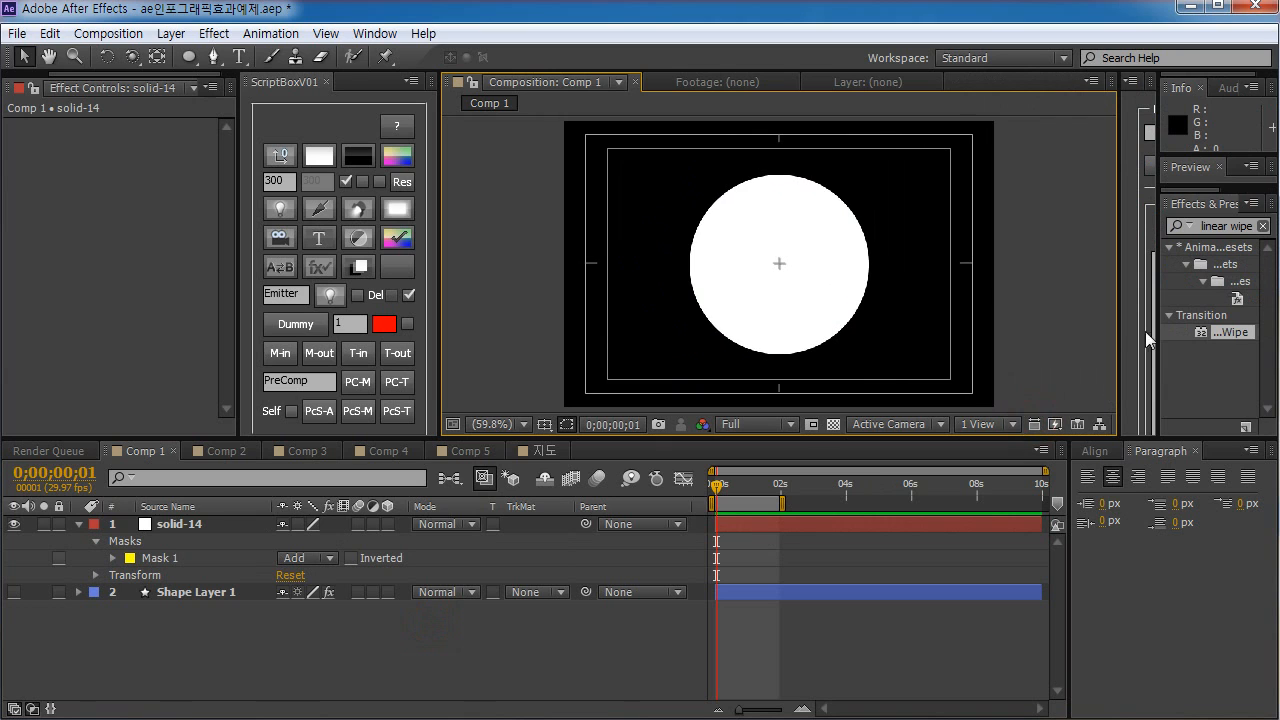
pyautogui.moveTo(1119, 325); pyautogui.dragTo(1024, 332)
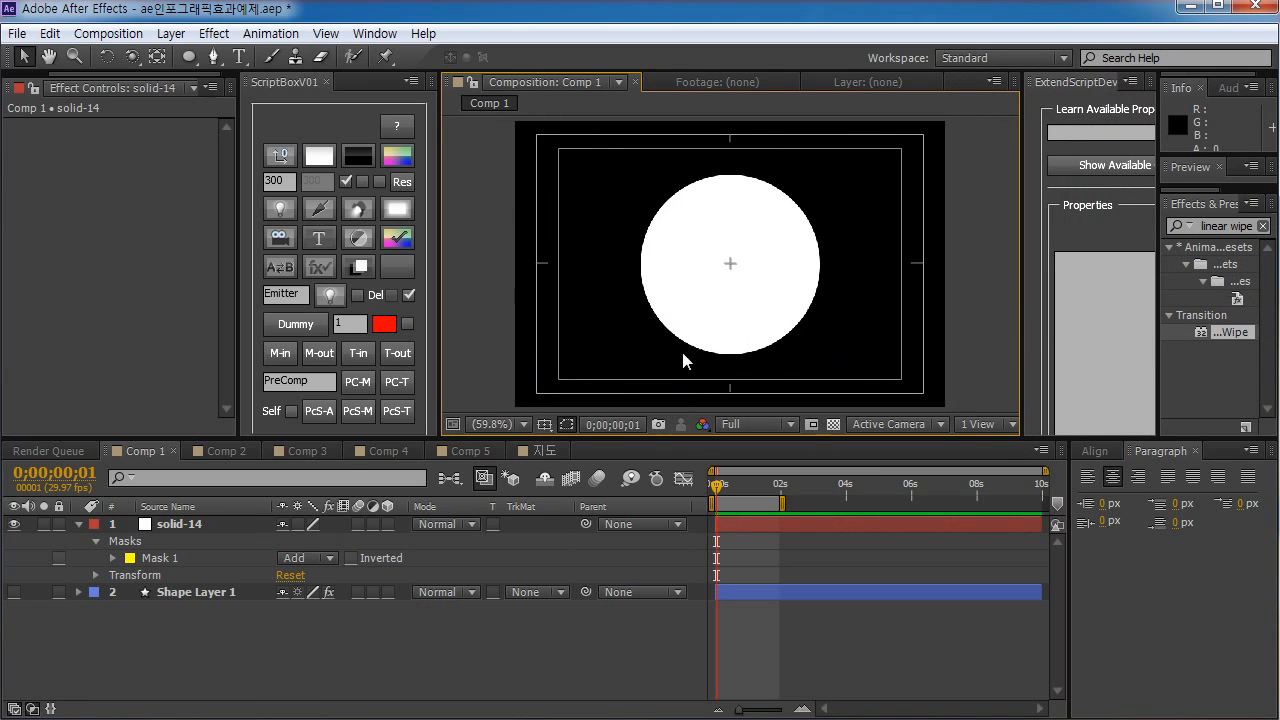
# - Find the Radial Wipe transition effect, apply it to the solid-14 layer, and deselect the layer
pyautogui.click(170, 524)
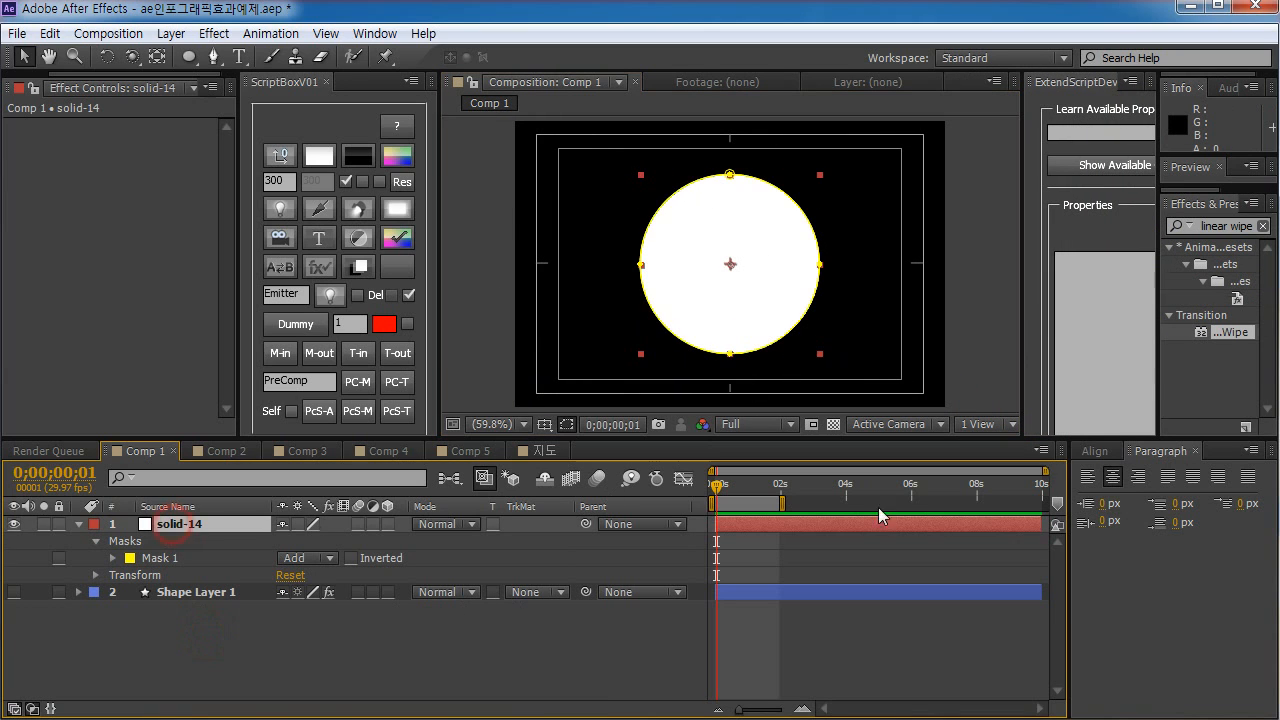
pyautogui.moveTo(1165, 268); pyautogui.dragTo(1075, 275)
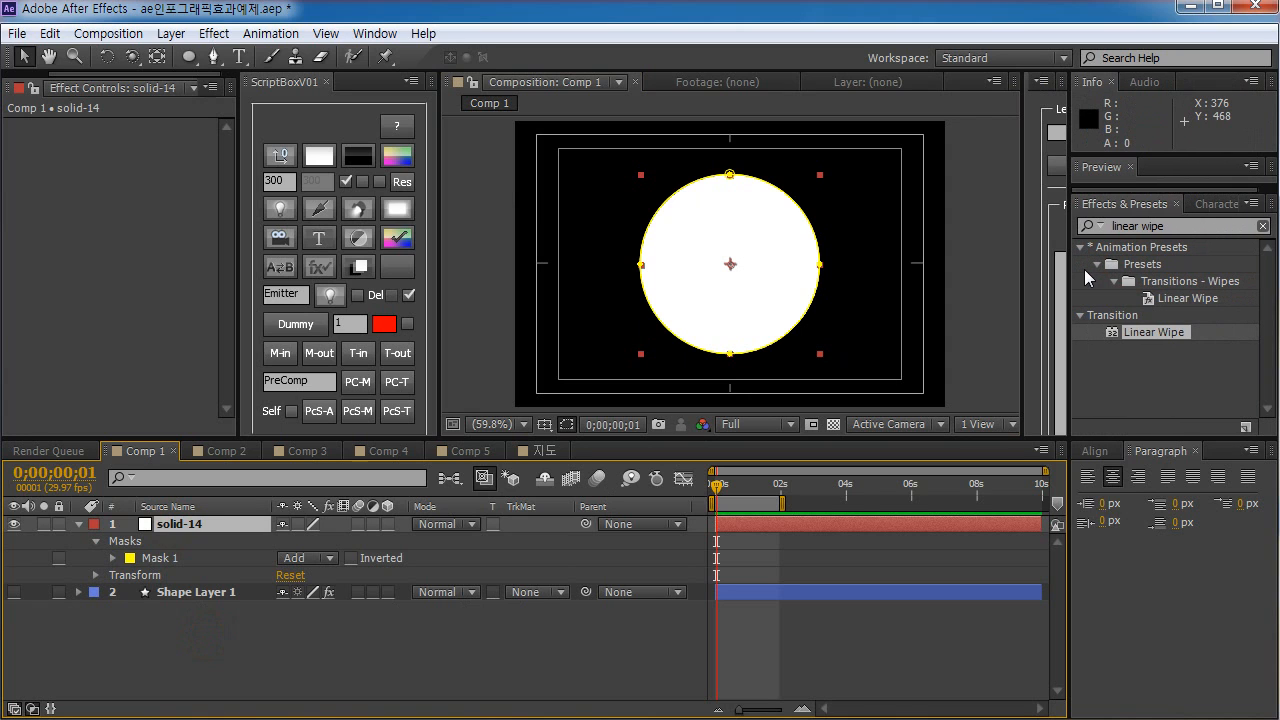
pyautogui.click(1159, 225)
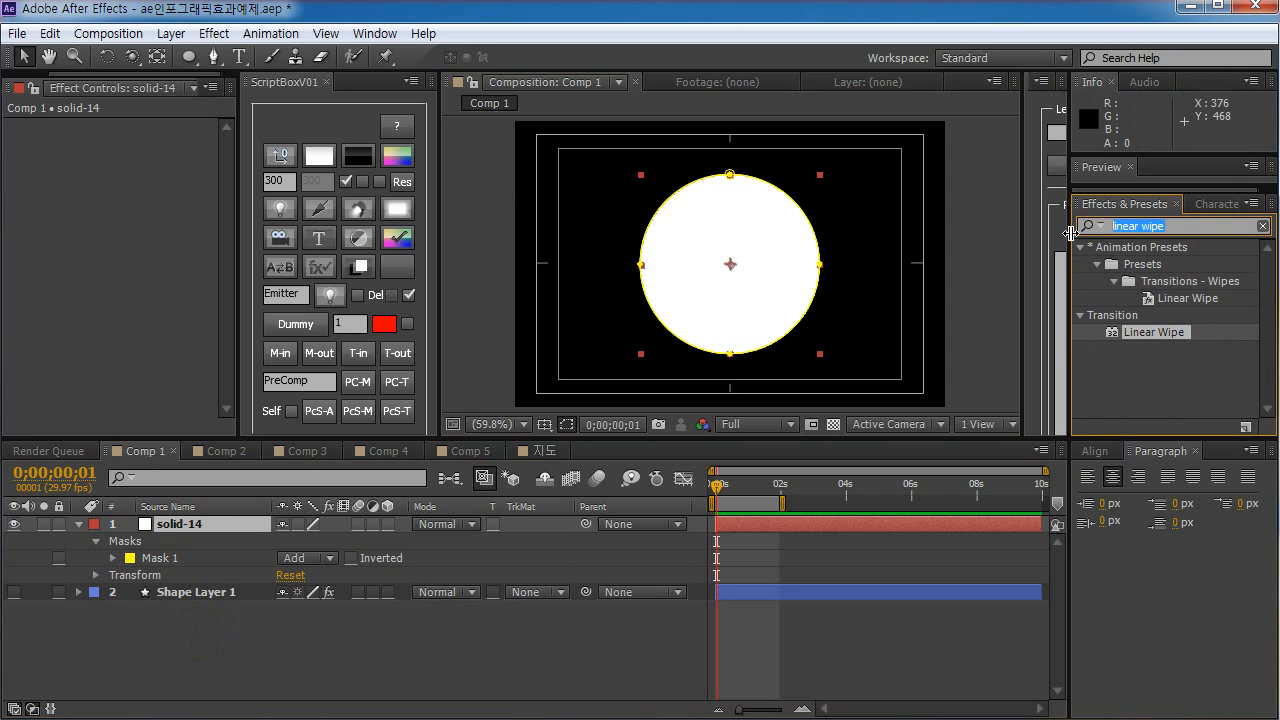
pyautogui.press('BackSpace')
pyautogui.write('r')
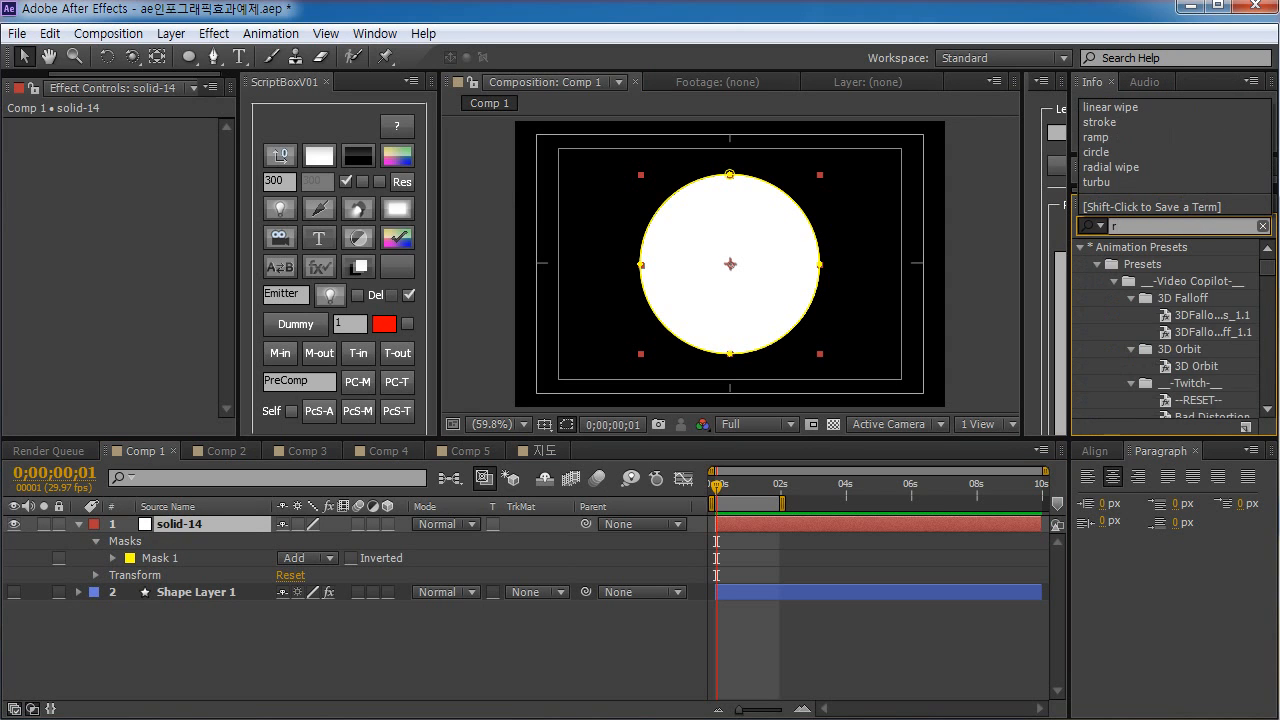
pyautogui.write('adi')
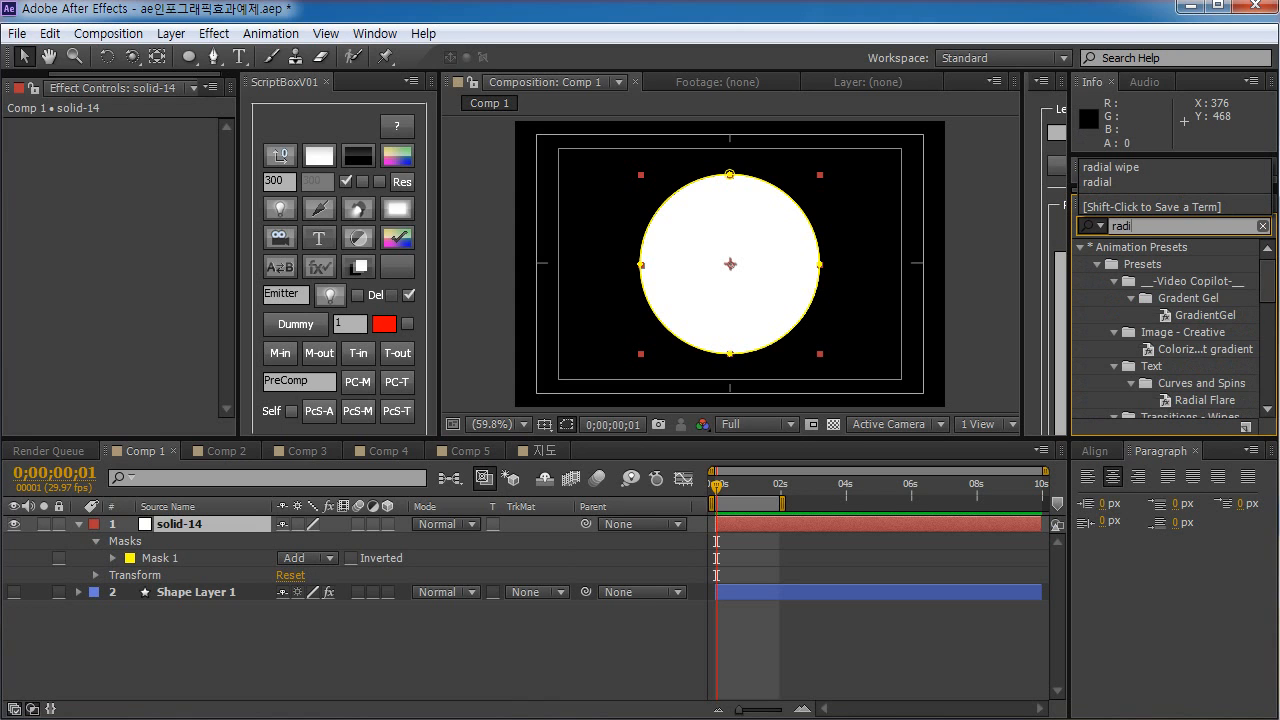
pyautogui.write('al wipe')
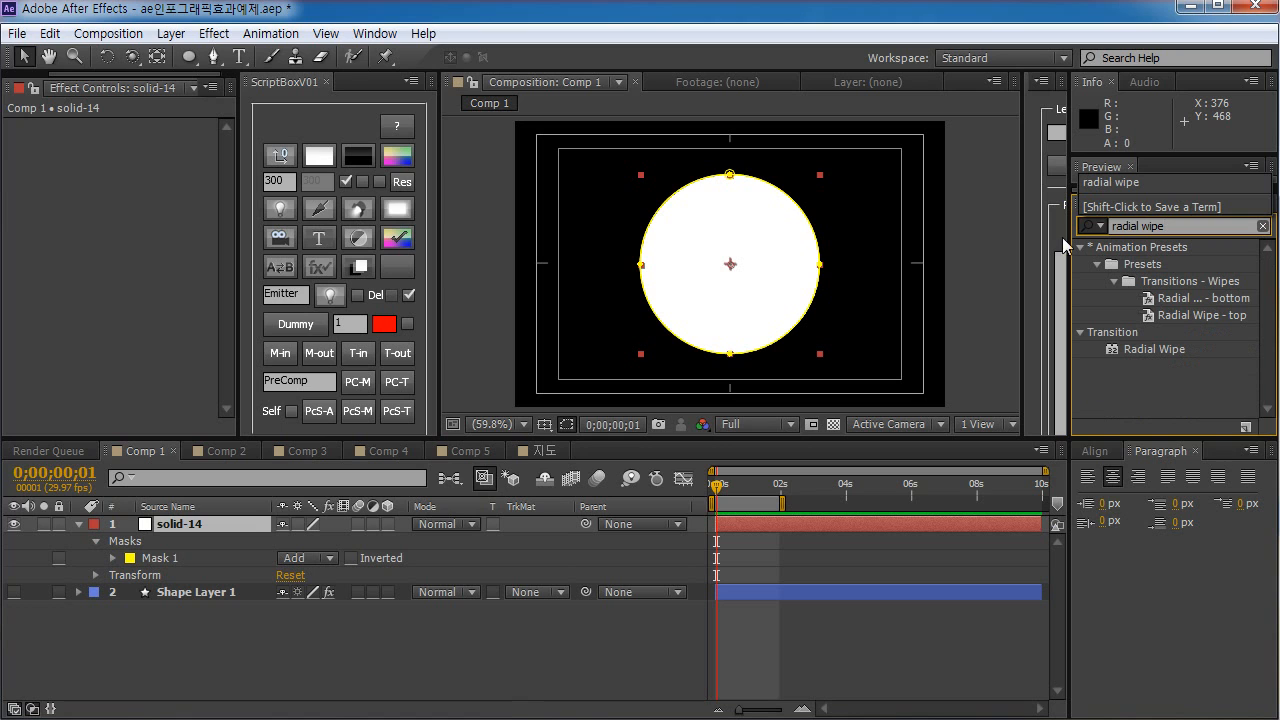
pyautogui.moveTo(1148, 354); pyautogui.dragTo(230, 524)
pyautogui.click(210, 685)
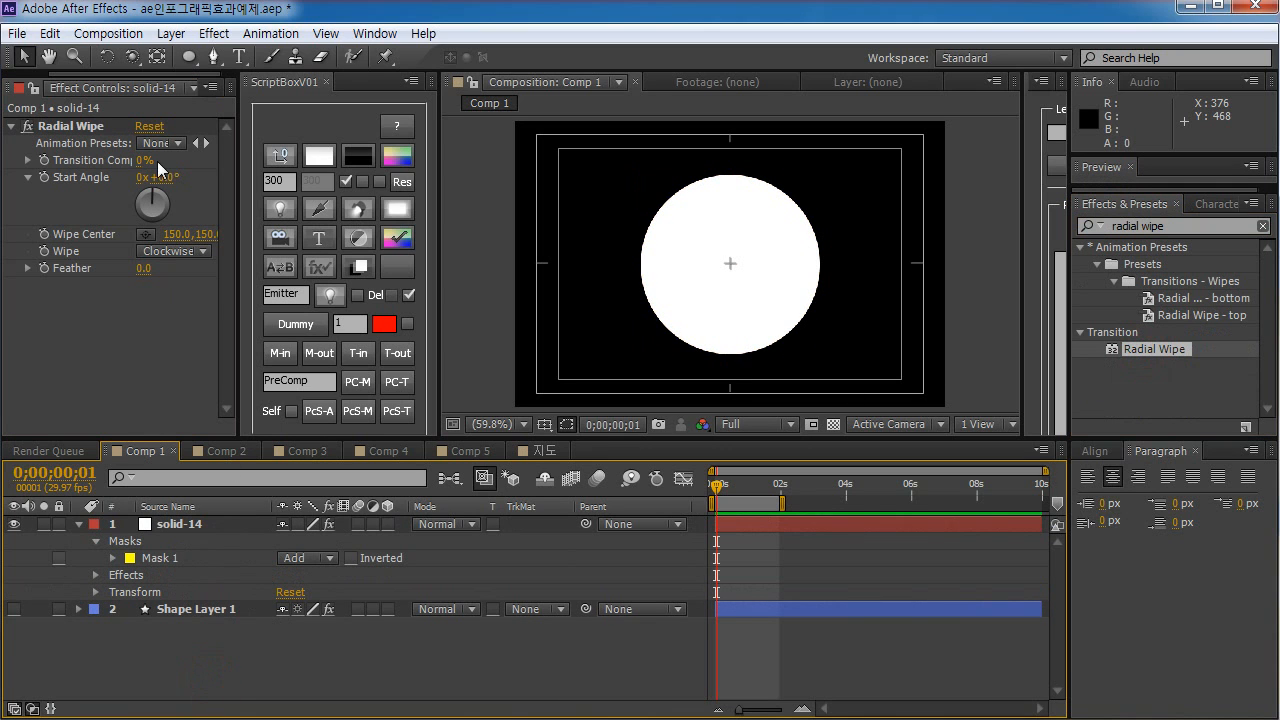
# - Place the Radial Wipe center at the middle of the circle and widen the effect settings area to show full property names
pyautogui.click(108, 172)
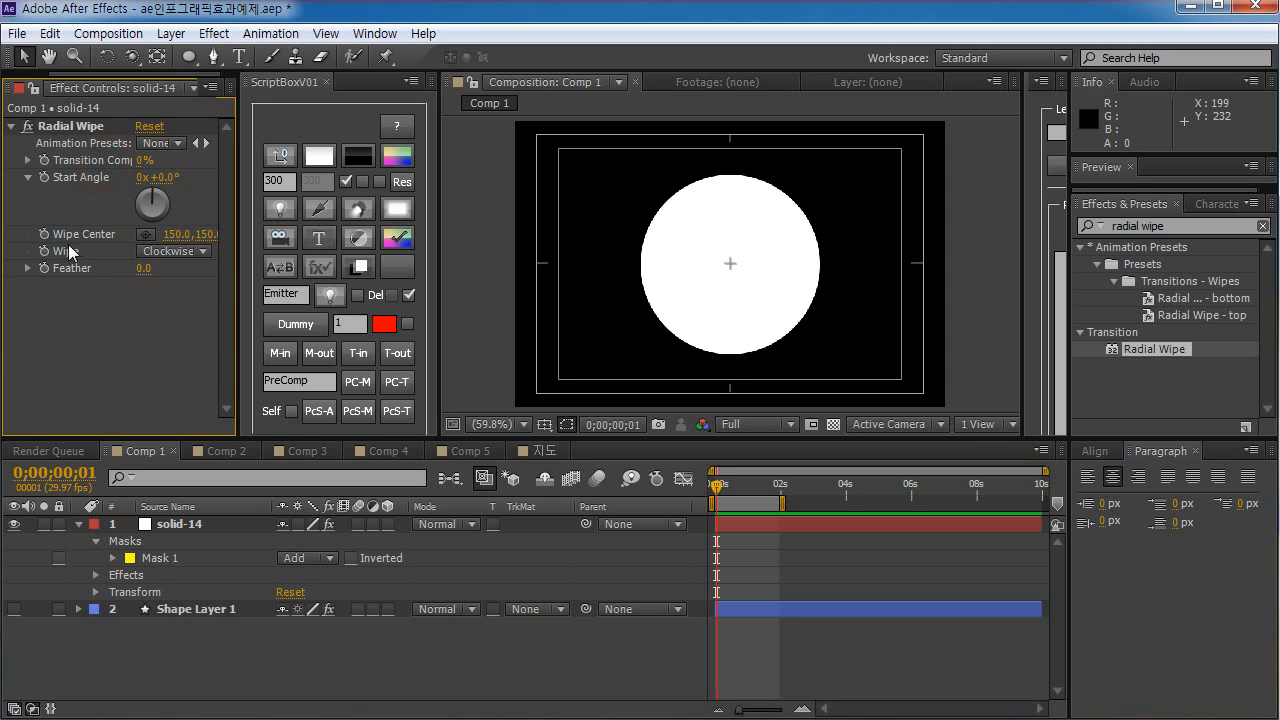
pyautogui.click(147, 234)
pyautogui.click(730, 264)
pyautogui.moveTo(238, 162); pyautogui.dragTo(242, 163)
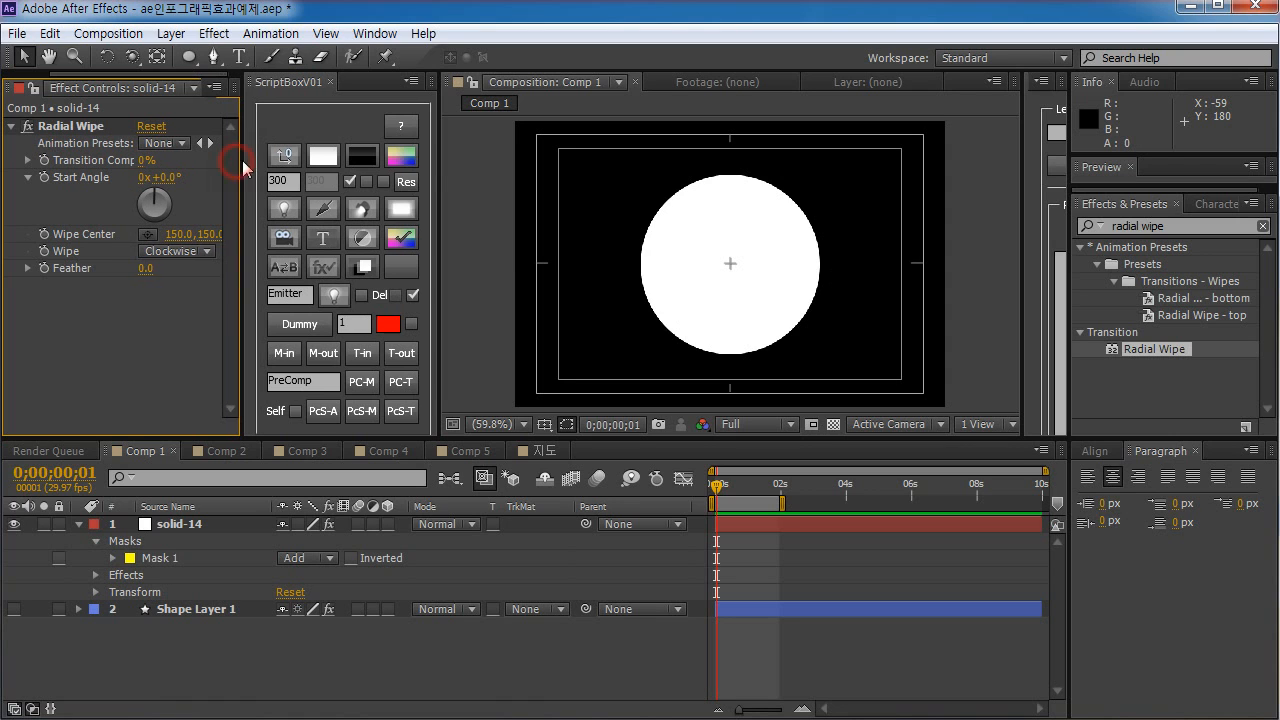
pyautogui.moveTo(438, 175); pyautogui.dragTo(453, 175)
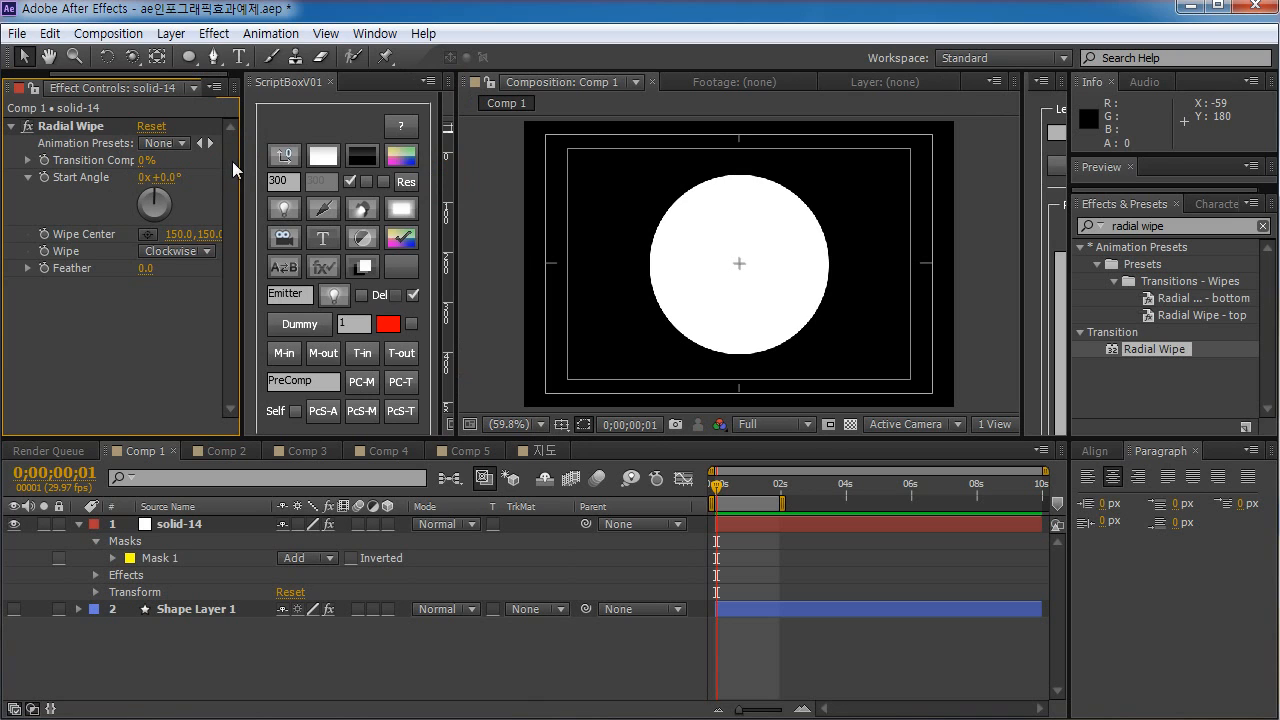
pyautogui.moveTo(242, 162); pyautogui.dragTo(292, 165)
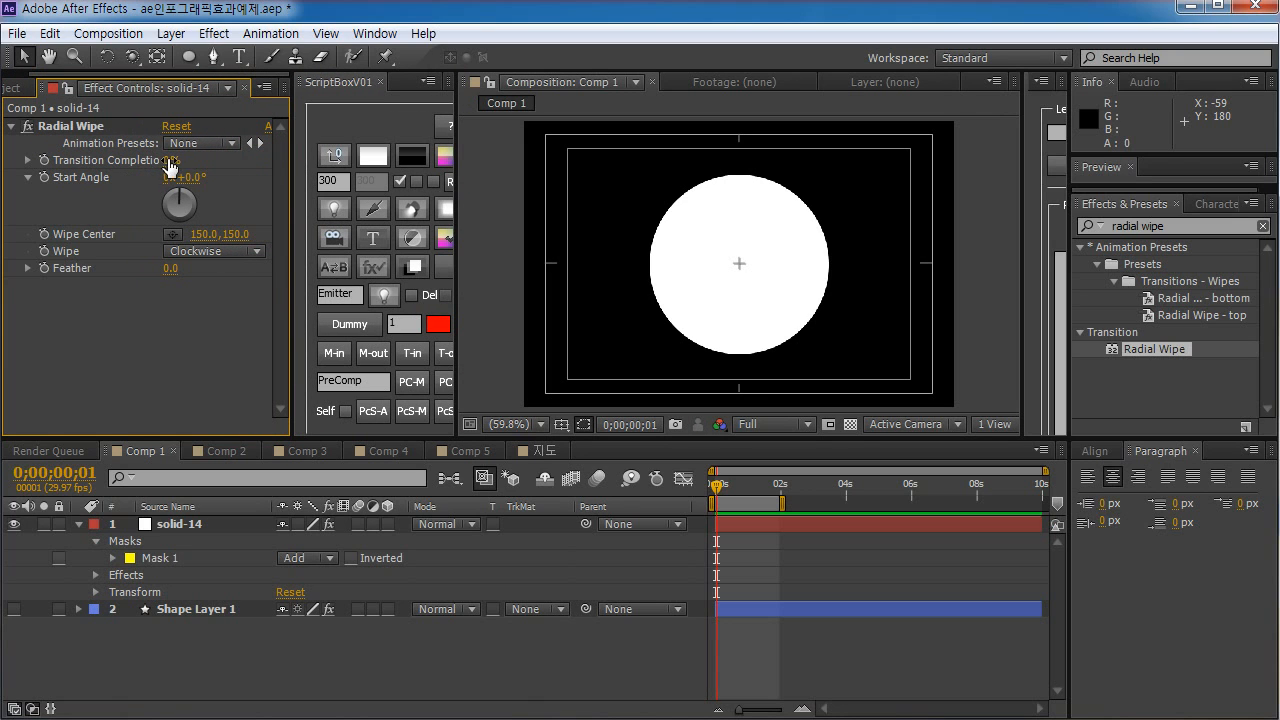
# - Keyframe the Radial Wipe's Transition Completion at 0% on frame 1 and 100% on frame 17, and preview the wipe
pyautogui.moveTo(168, 166)
pyautogui.mouseDown()
pyautogui.moveTo(265, 155)
pyautogui.moveTo(150, 160)
pyautogui.mouseUp()
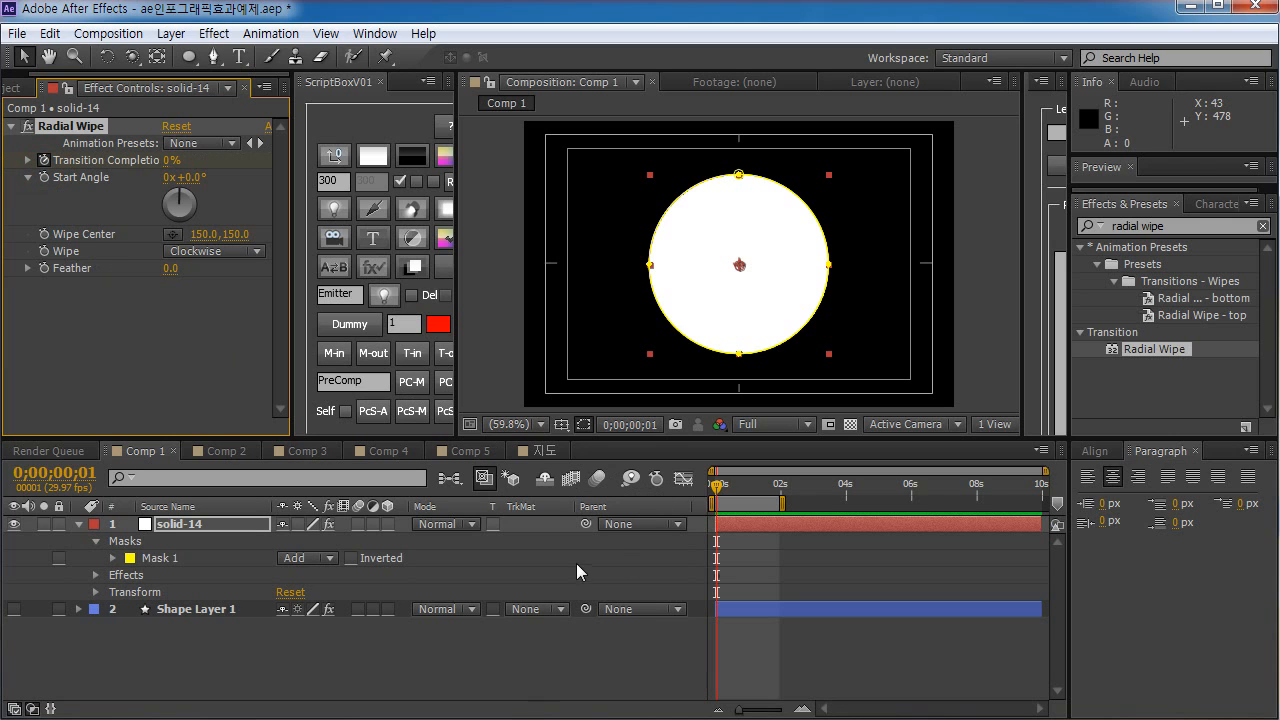
pyautogui.press('u')
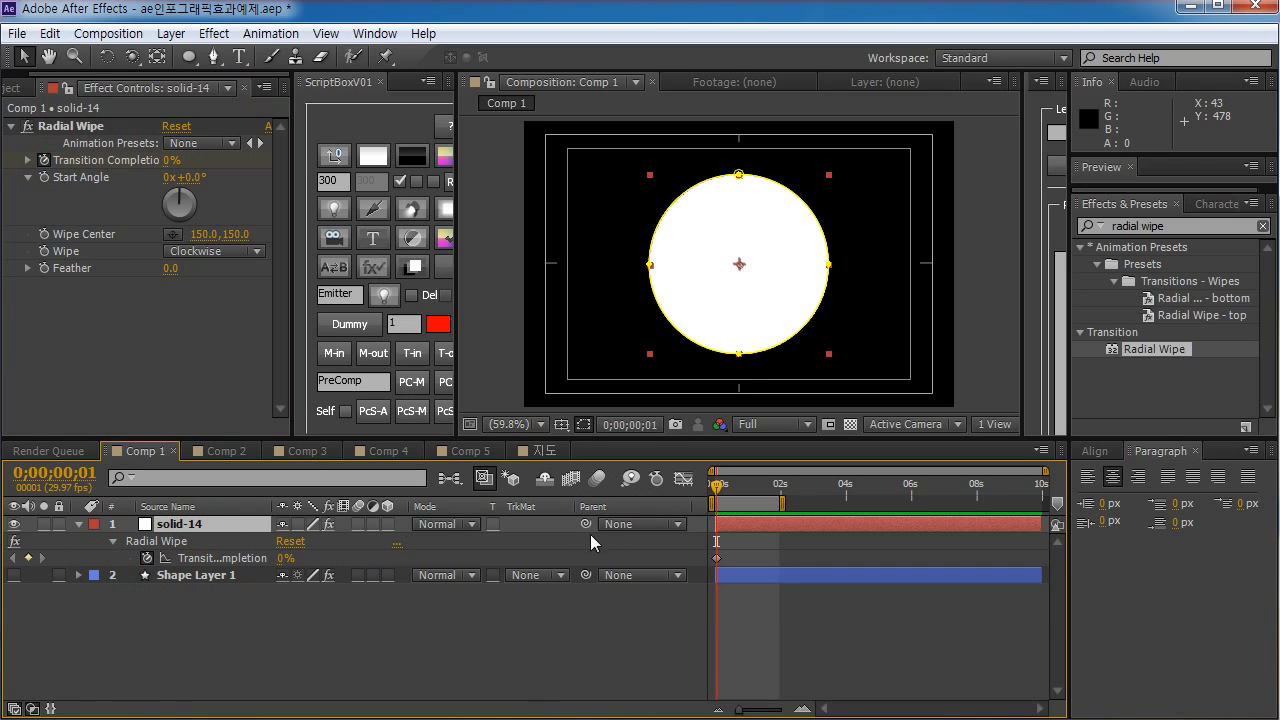
pyautogui.click(735, 486)
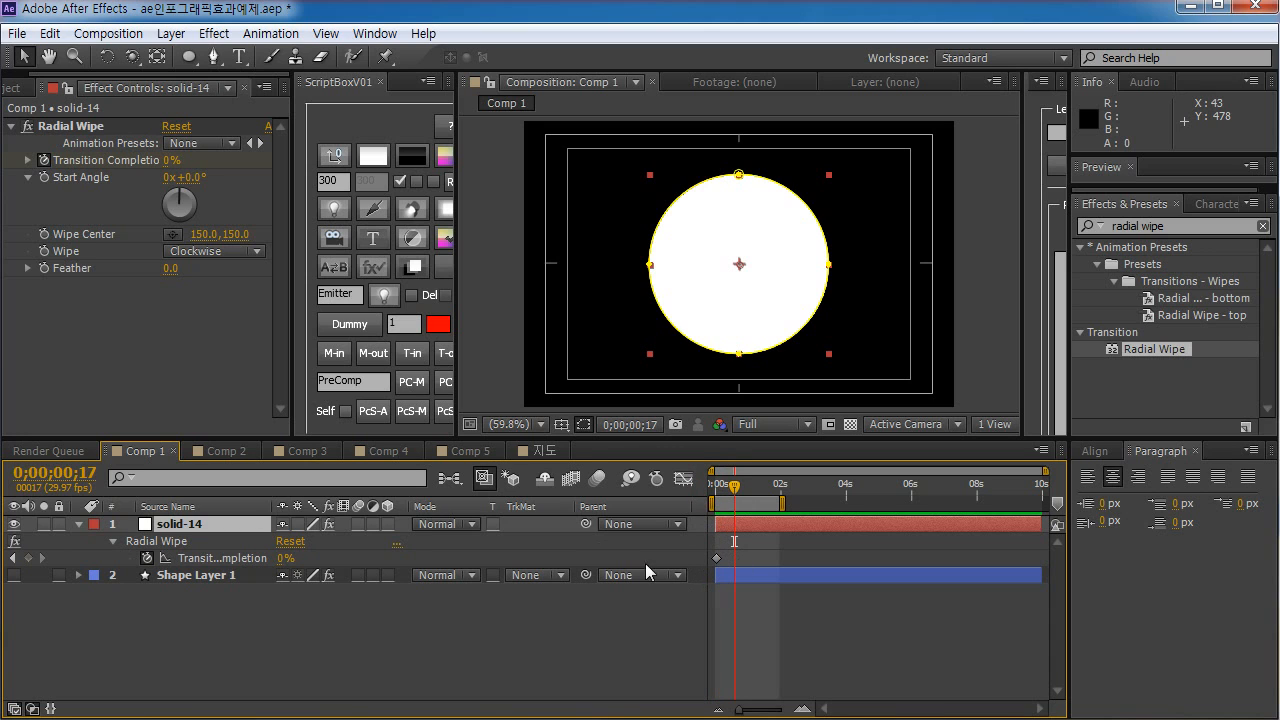
pyautogui.moveTo(283, 558); pyautogui.dragTo(453, 548)
pyautogui.press('KP_0')
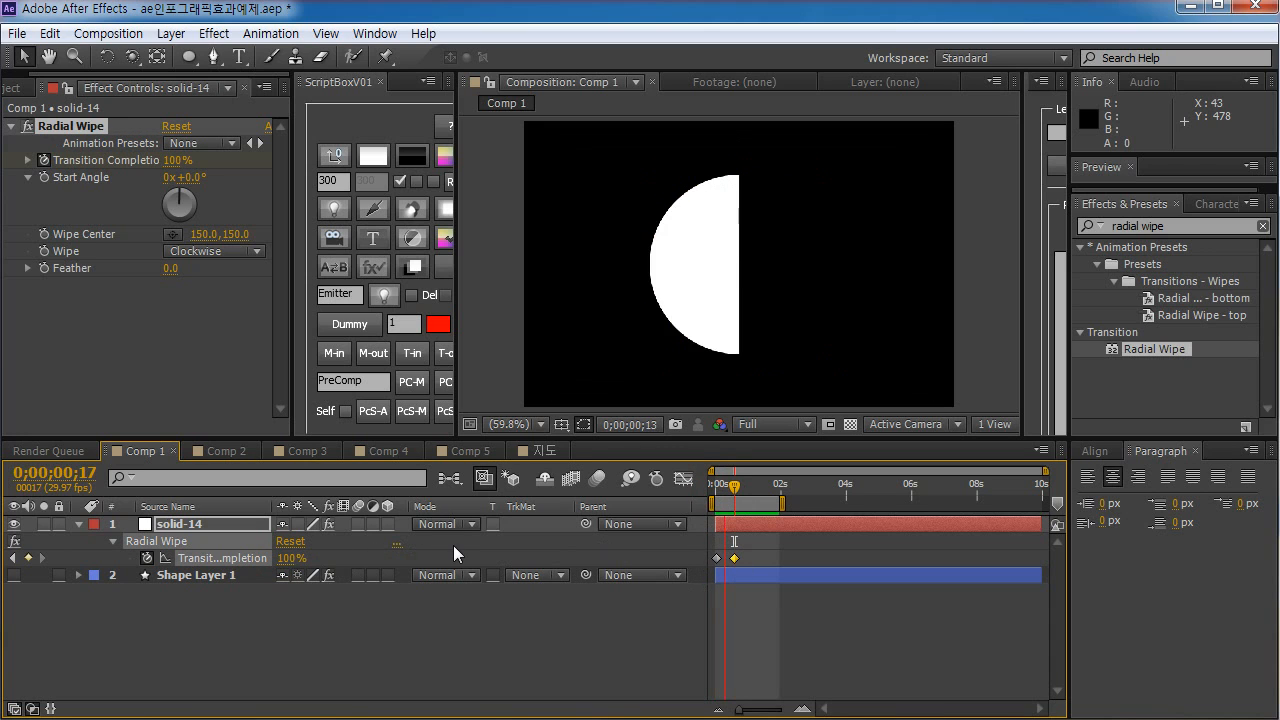
pyautogui.press('space')
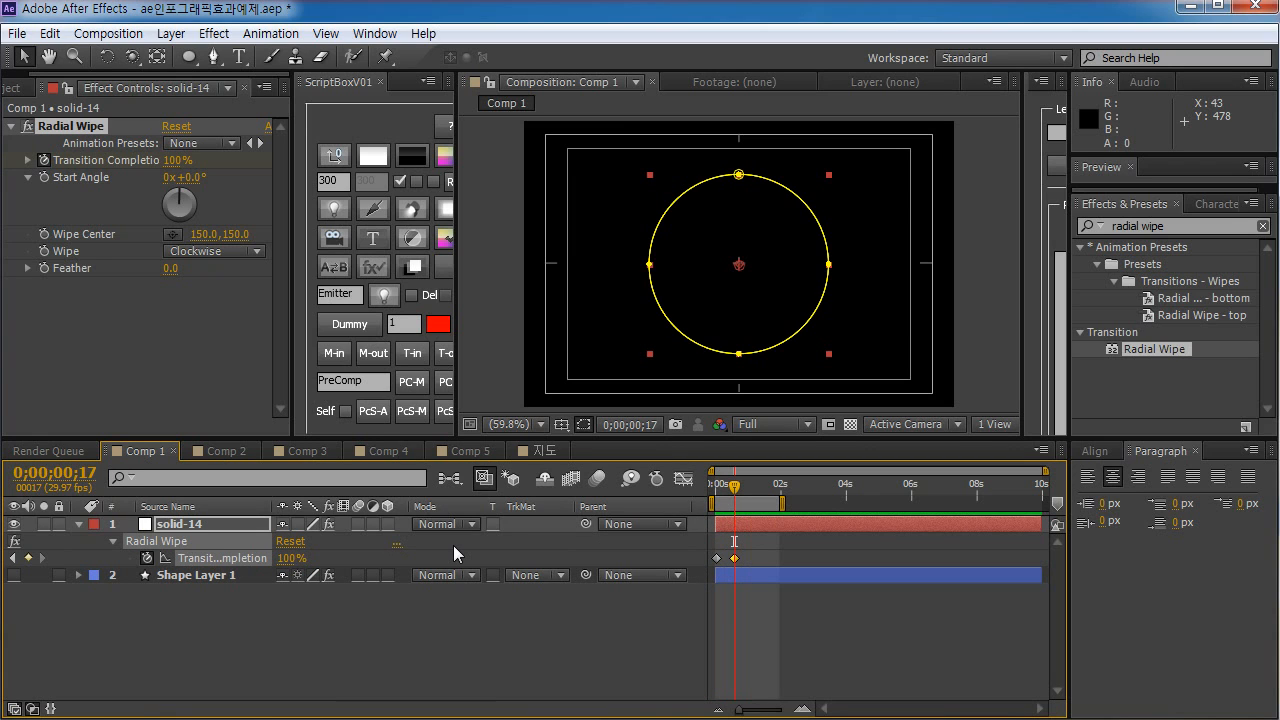
# - Apply Easy Ease to both Transition Completion keyframes and preview the eased circle wipe
pyautogui.moveTo(767, 545); pyautogui.dragTo(703, 564)
pyautogui.press('F9')
pyautogui.press('space')
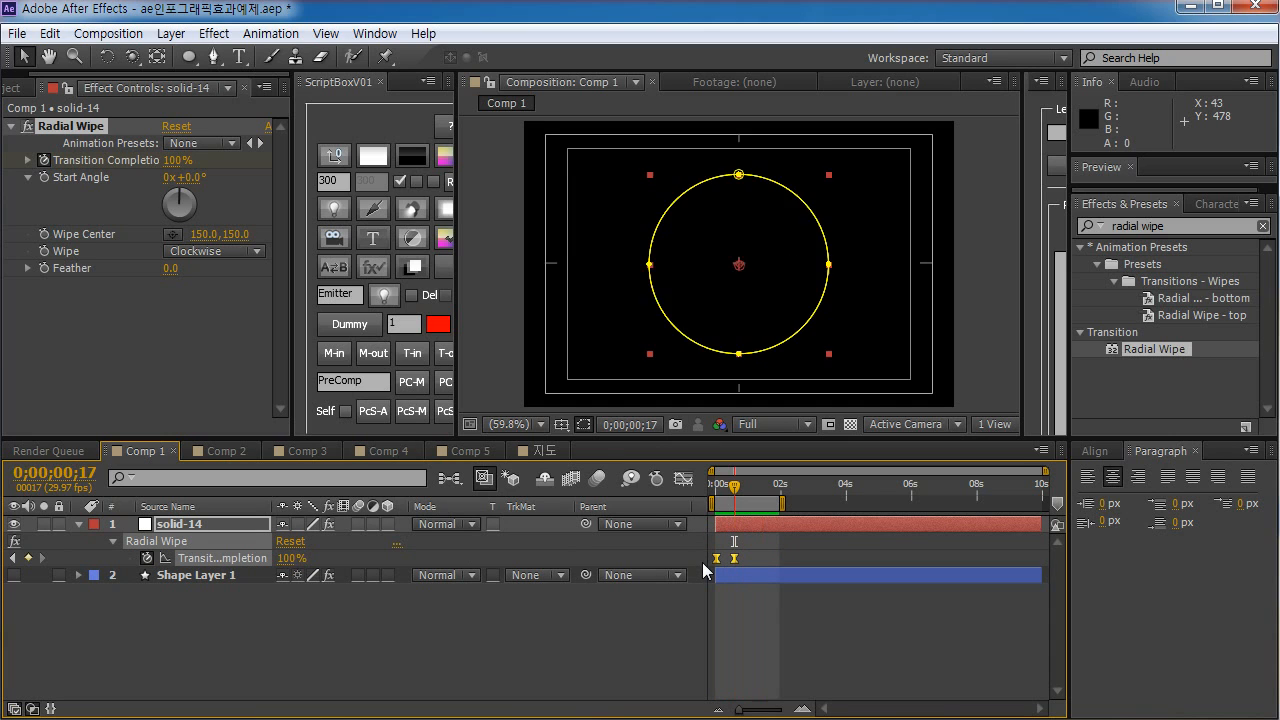
pyautogui.press('space')
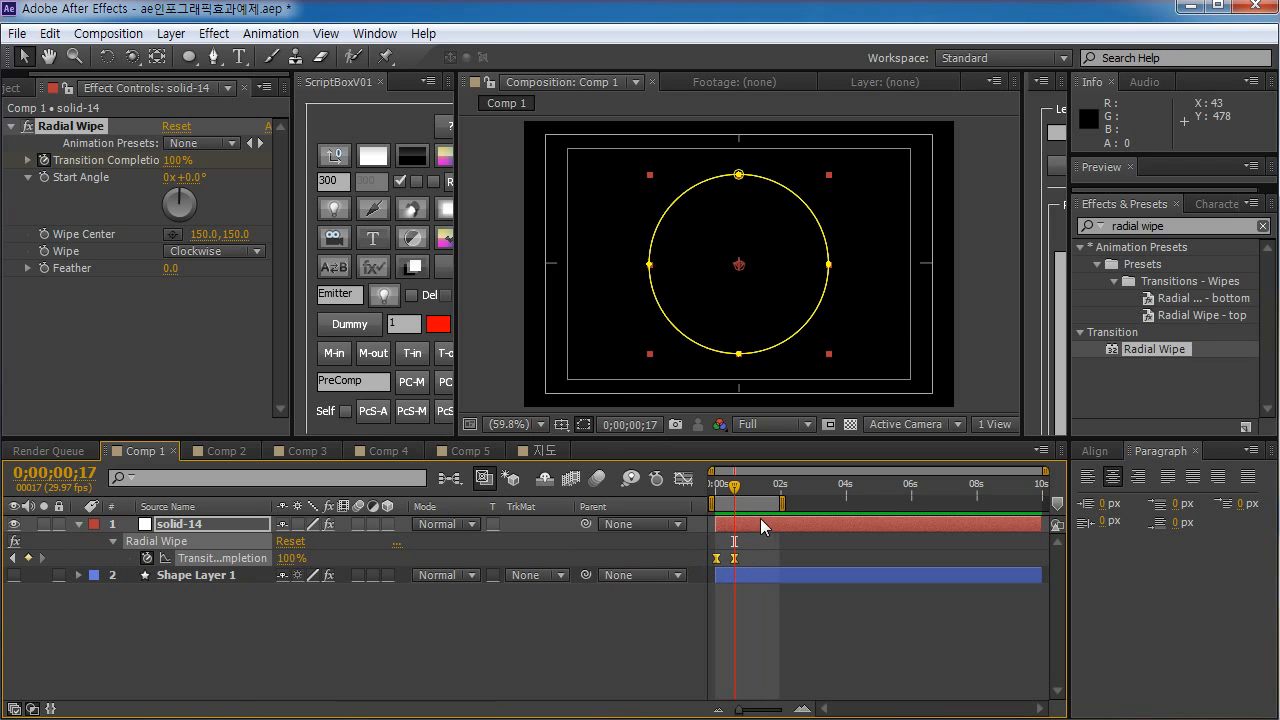
pyautogui.moveTo(734, 487)
pyautogui.mouseDown()
pyautogui.moveTo(716, 487)
pyautogui.moveTo(748, 485)
pyautogui.moveTo(729, 485)
pyautogui.mouseUp()
# - View Comp 2, and create a new 720 x 480 NTSC DV composition at 29.97 fps lasting 10 seconds
pyautogui.click(222, 451)
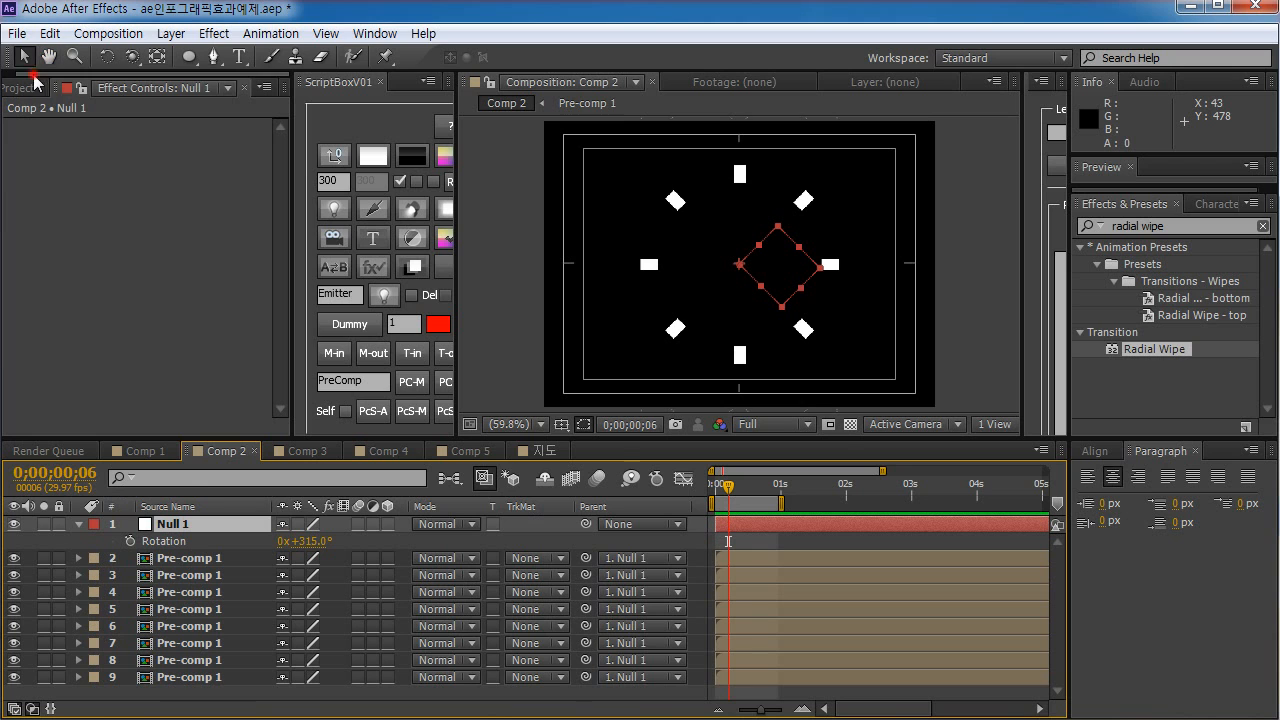
pyautogui.moveTo(34, 74); pyautogui.dragTo(20, 74)
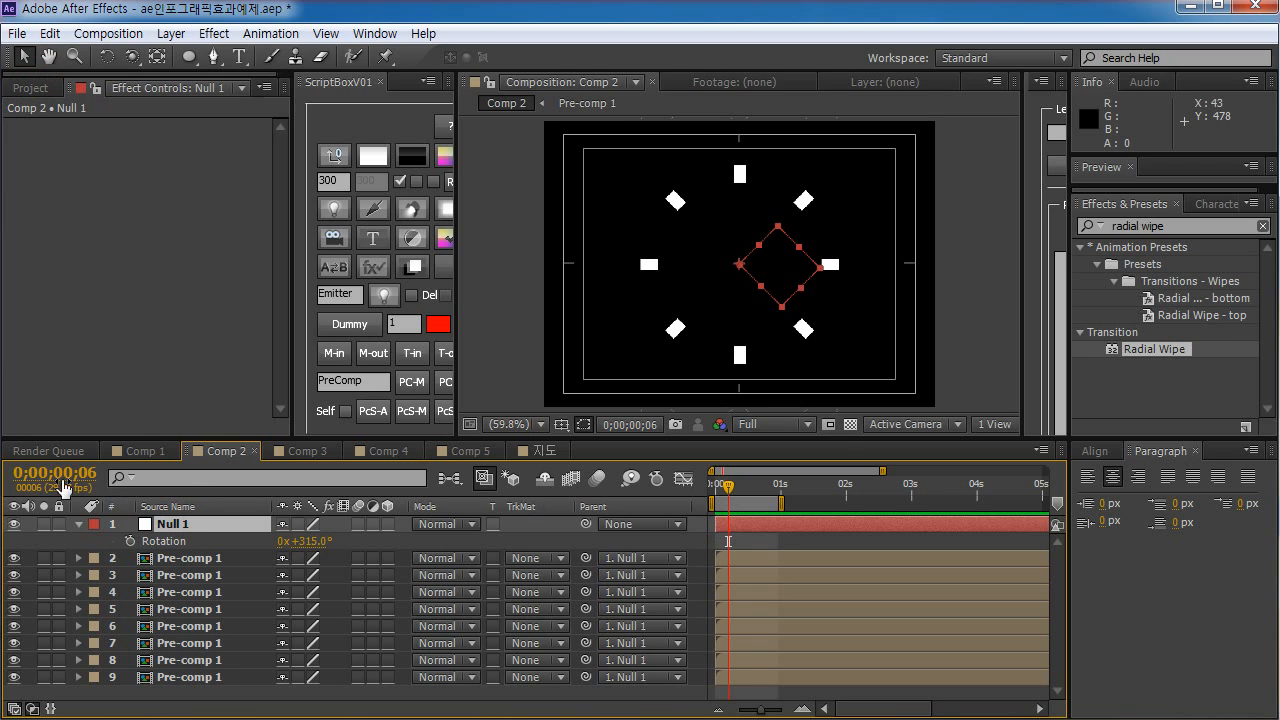
pyautogui.click(30, 88)
pyautogui.click(70, 427)
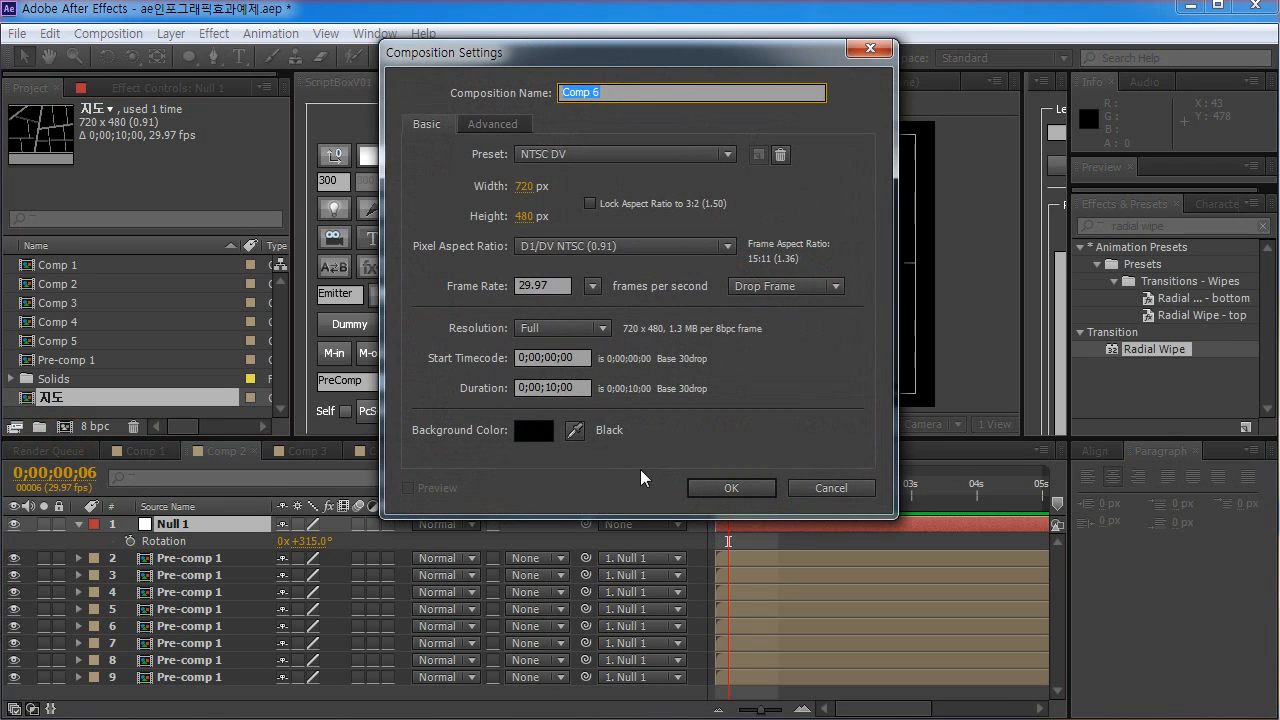
pyautogui.click(741, 487)
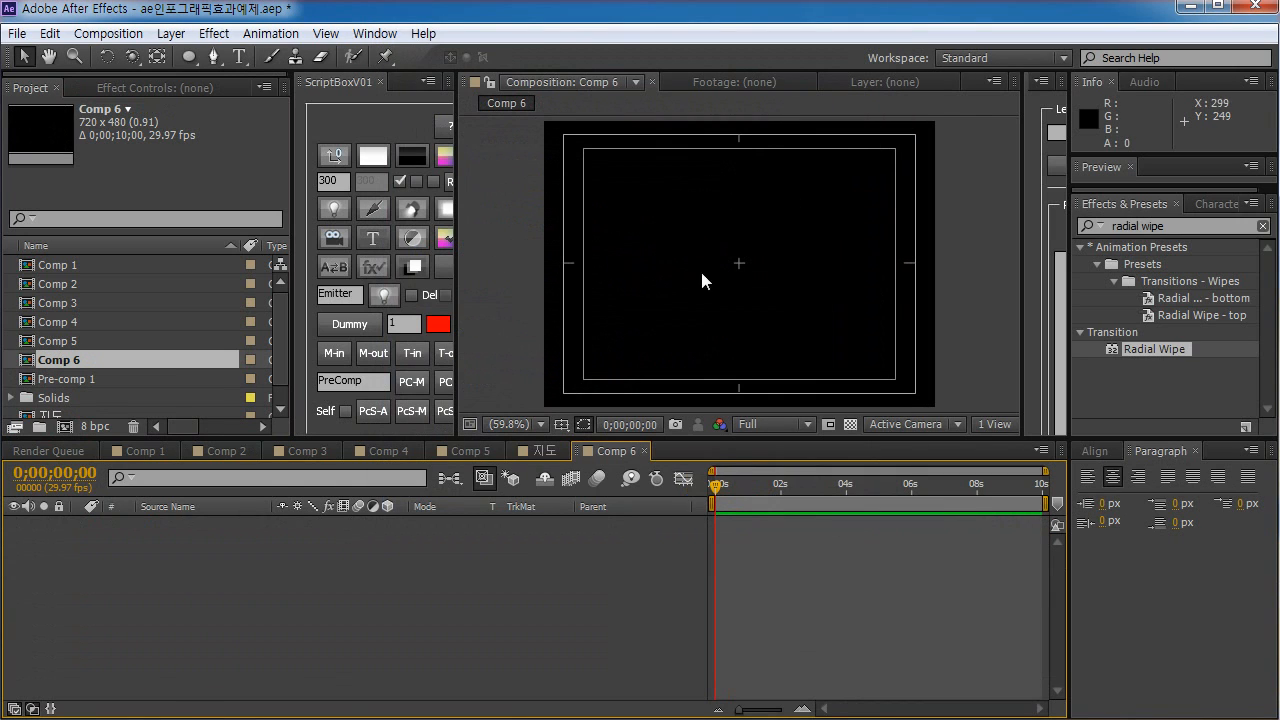
# - Create a white solid 50 wide and 300 high in Comp 6 with the ScriptBox solid tool, and deselect it
pyautogui.click(410, 180)
pyautogui.click(380, 181)
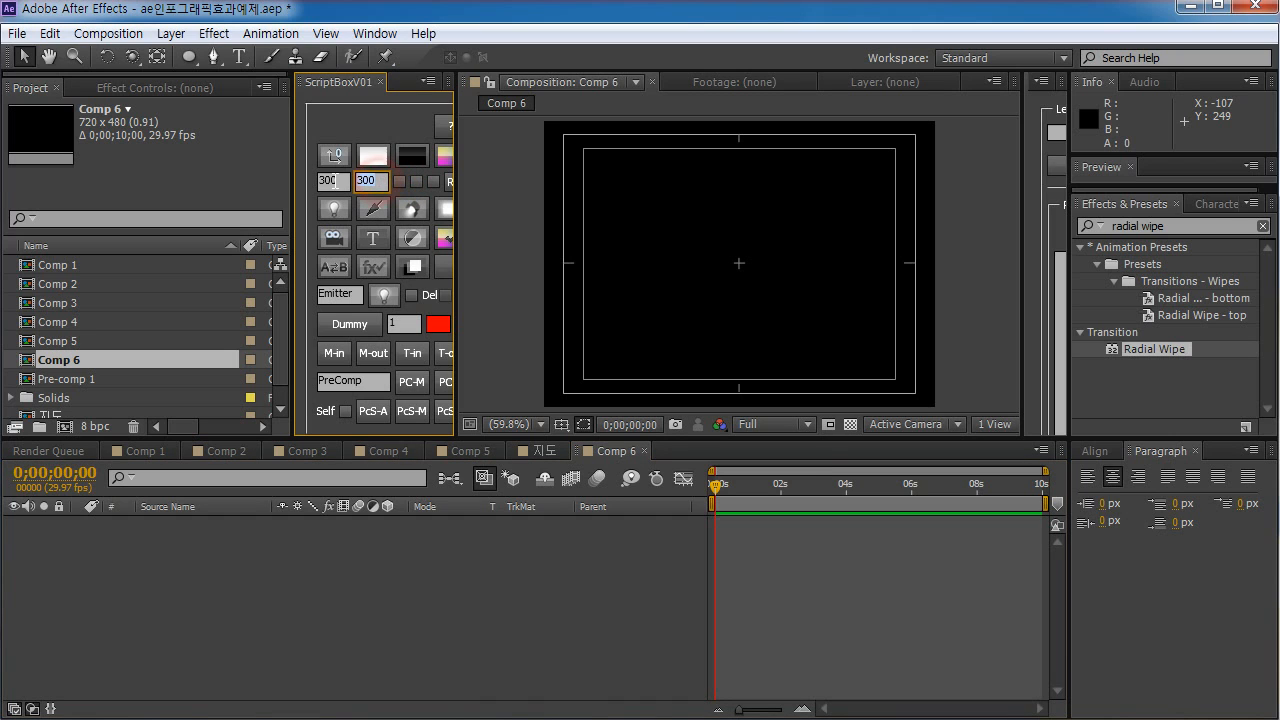
pyautogui.click(343, 181)
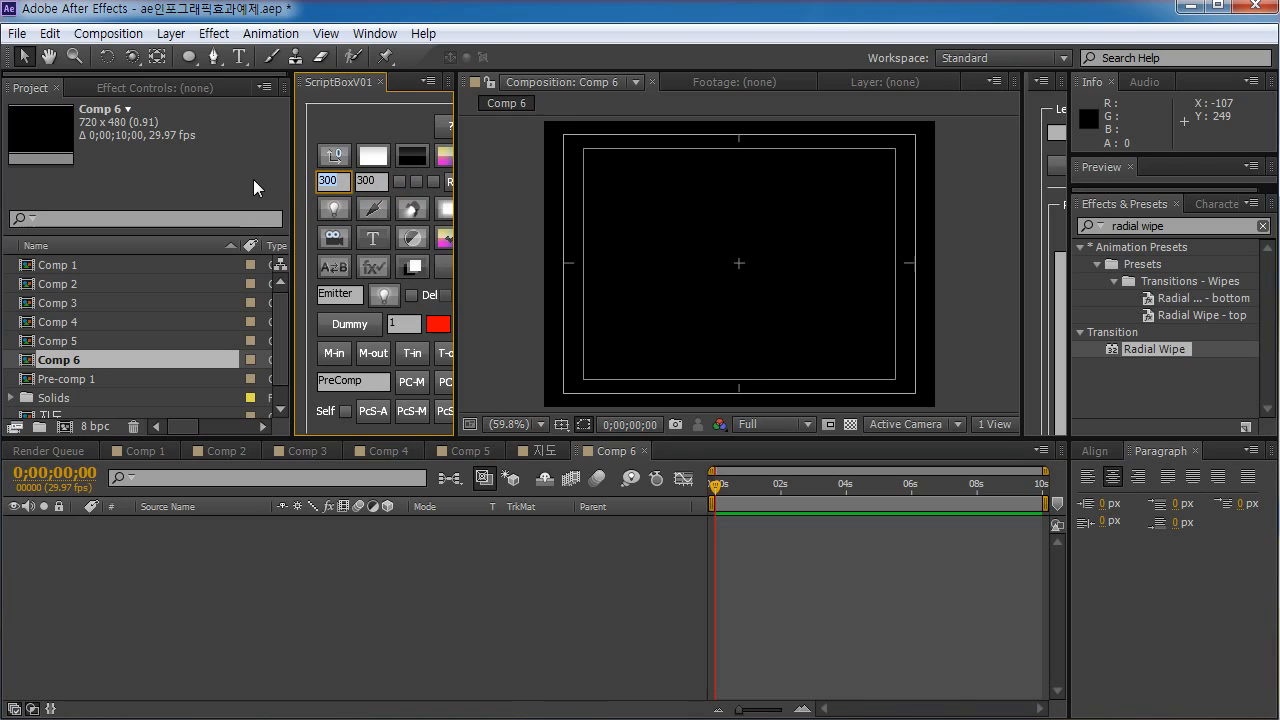
pyautogui.write('50')
pyautogui.click(369, 158)
pyautogui.click(409, 576)
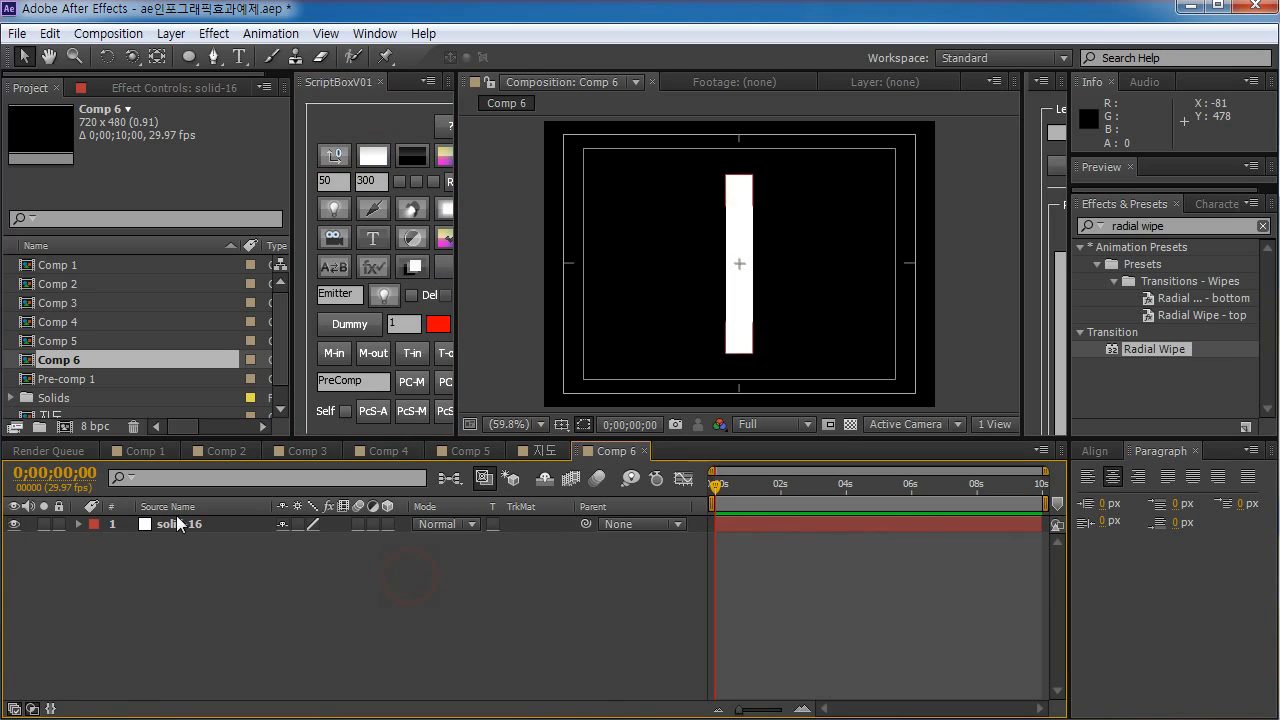
# - Set the white bar's anchor point Y to 300, at its bottom edge, and move the bar back to the frame's middle
pyautogui.click(178, 524)
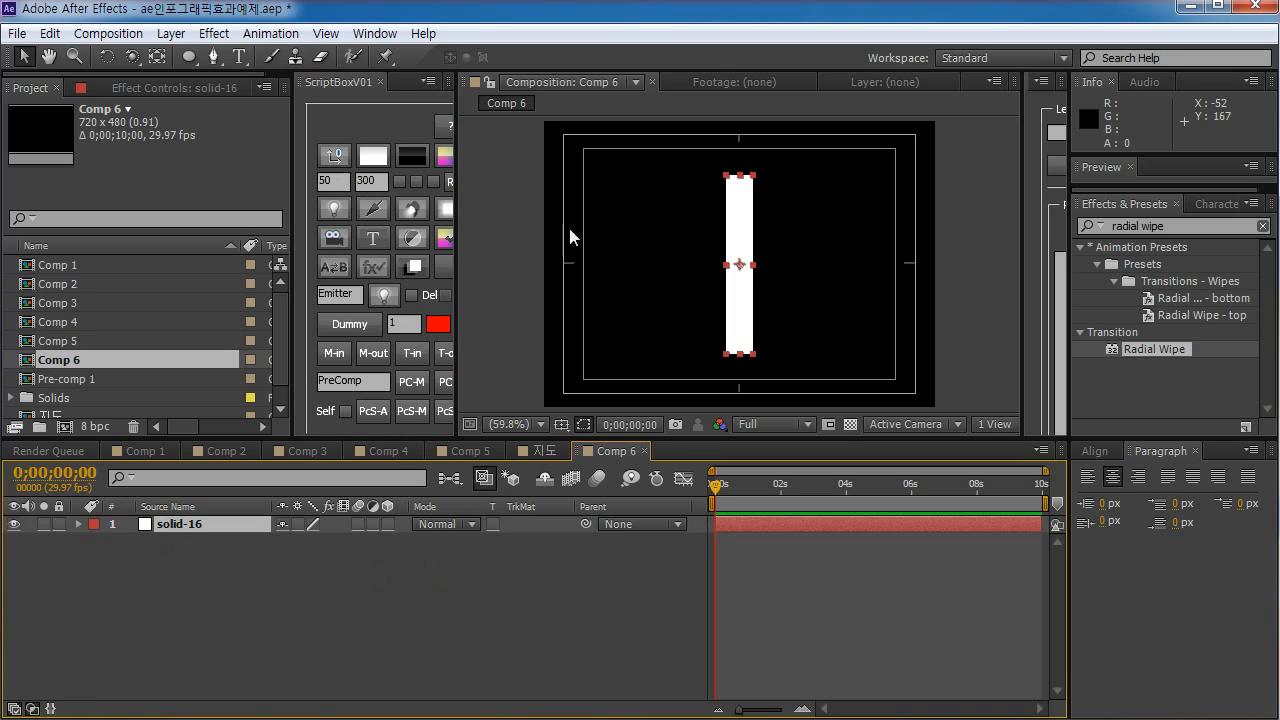
pyautogui.click(273, 652)
pyautogui.click(183, 526)
pyautogui.press('a')
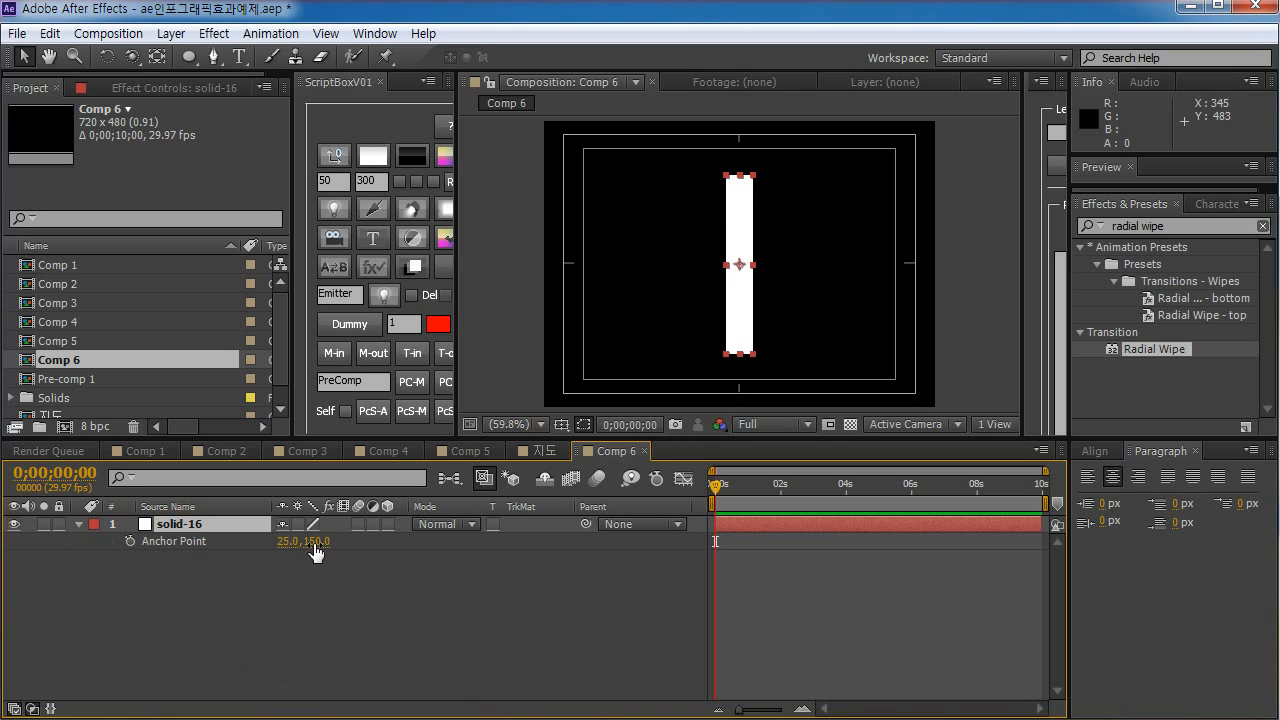
pyautogui.click(317, 541)
pyautogui.write('0')
pyautogui.press('Return')
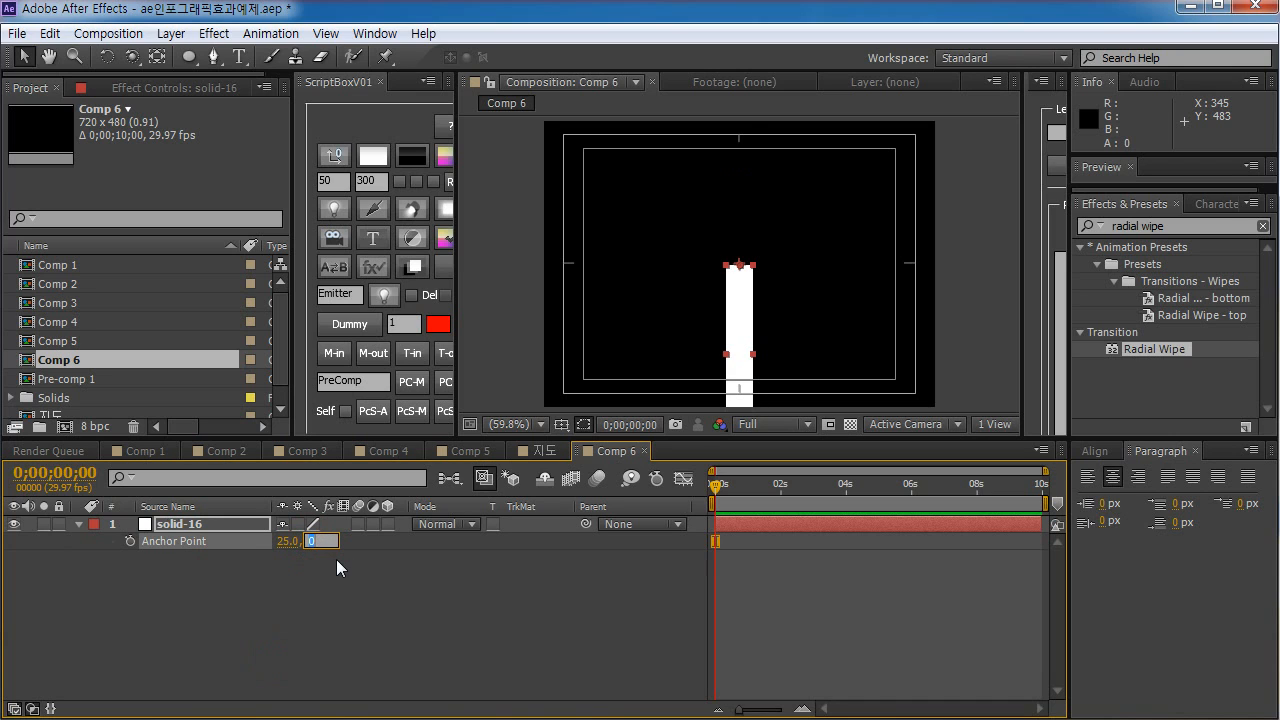
pyautogui.write('300')
pyautogui.press('Return')
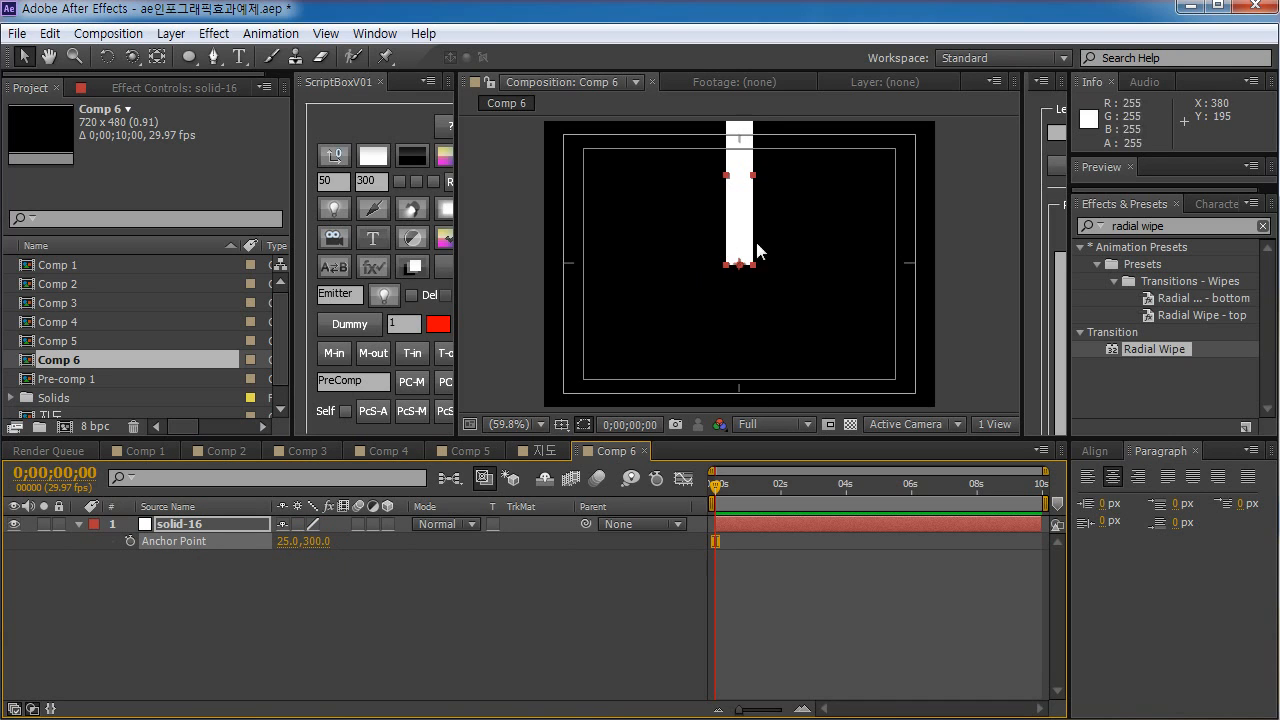
pyautogui.moveTo(742, 191); pyautogui.dragTo(738, 278)
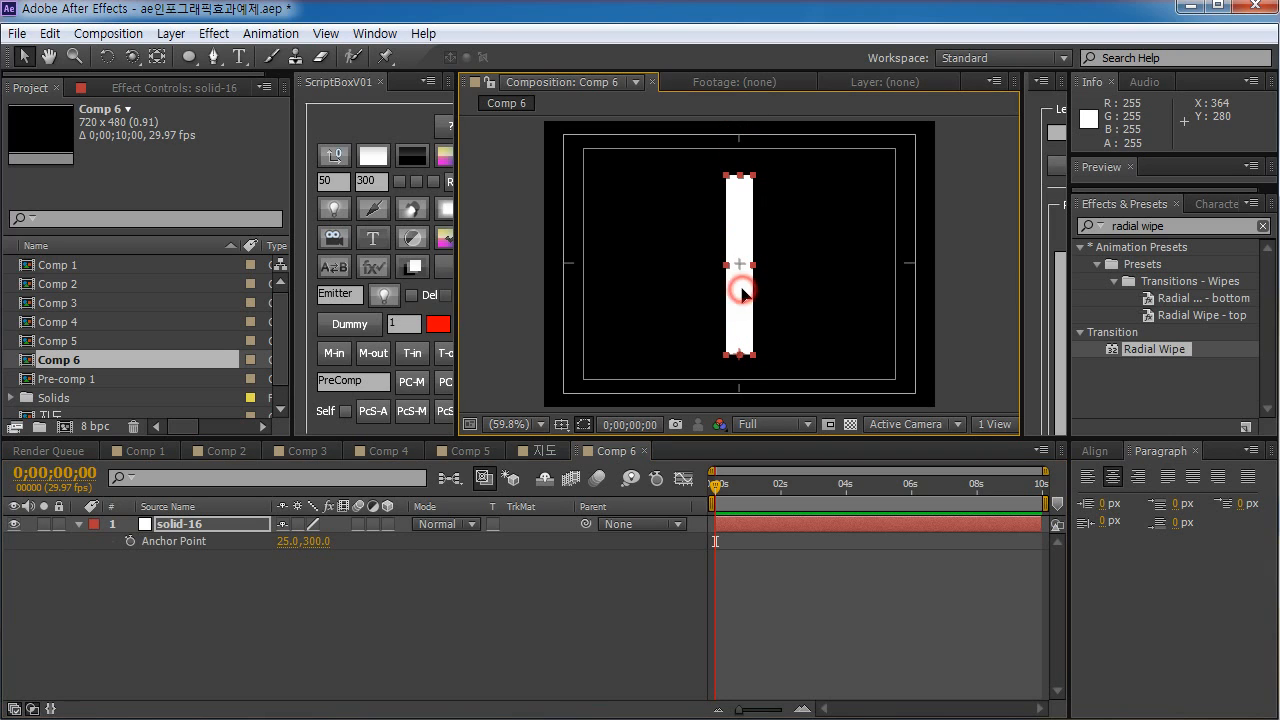
pyautogui.click(329, 600)
# - Try scaling the white bar uniformly down to 24% from its bottom anchor, and undo the scaling
pyautogui.click(199, 528)
pyautogui.press('s')
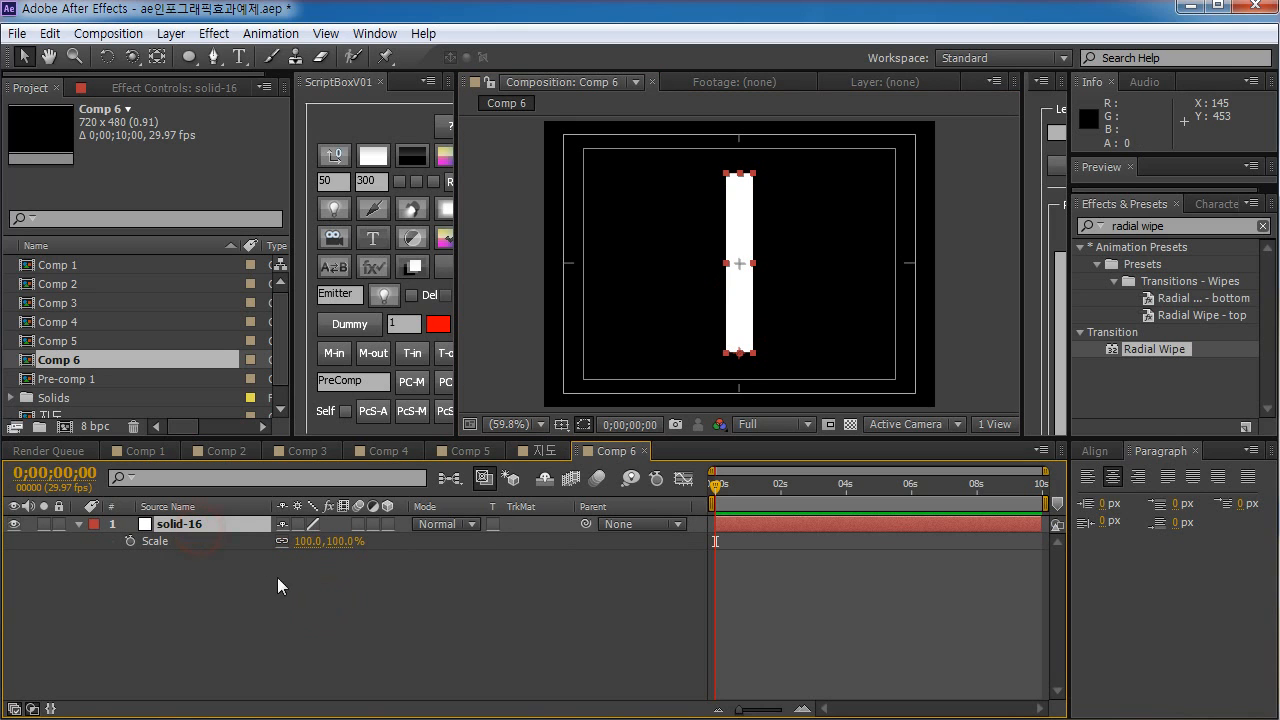
pyautogui.moveTo(330, 541); pyautogui.dragTo(296, 541)
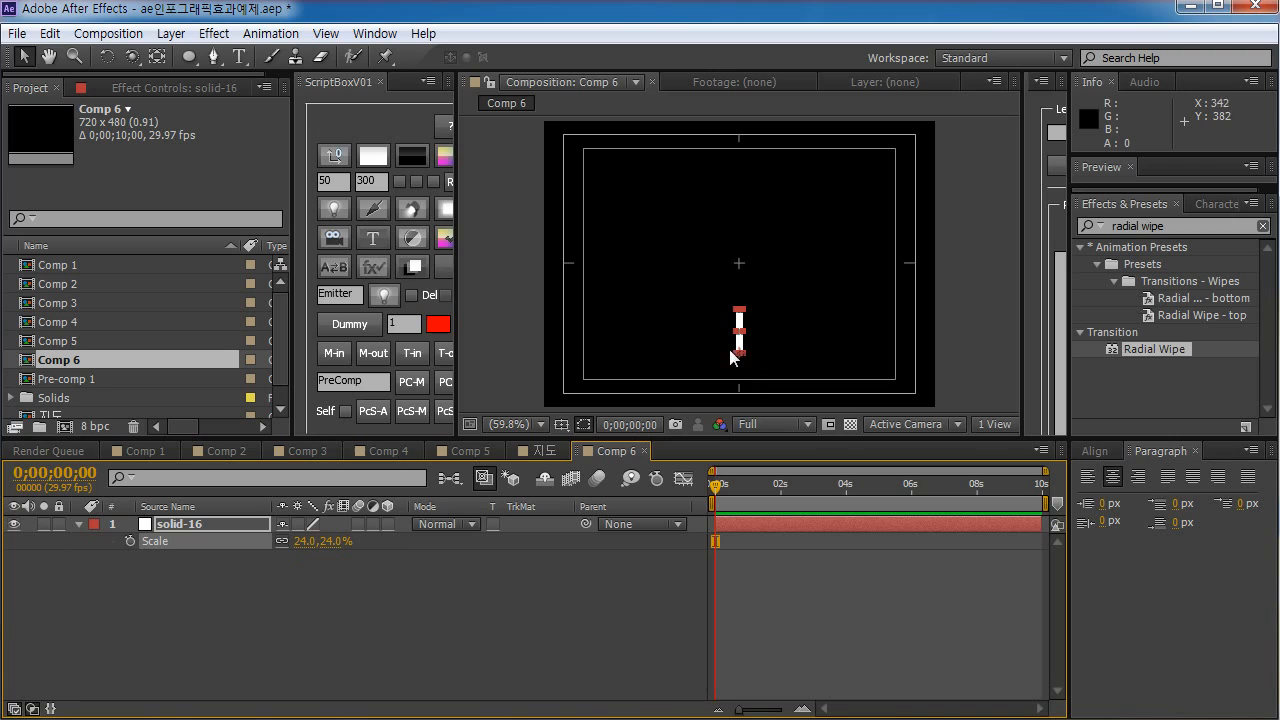
pyautogui.hotkey('ctrl', 'z')
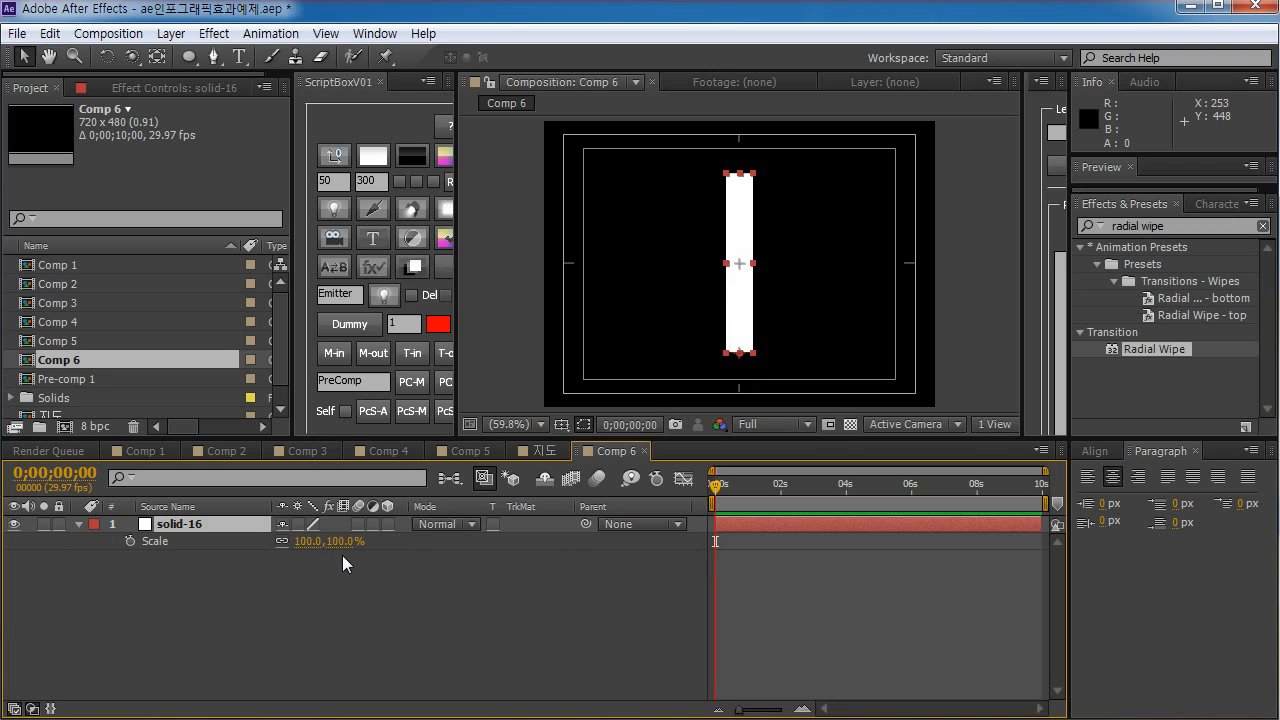
# - Unlink the white bar's scale proportions, try scaling one dimension on its own, and undo that trial
pyautogui.click(279, 542)
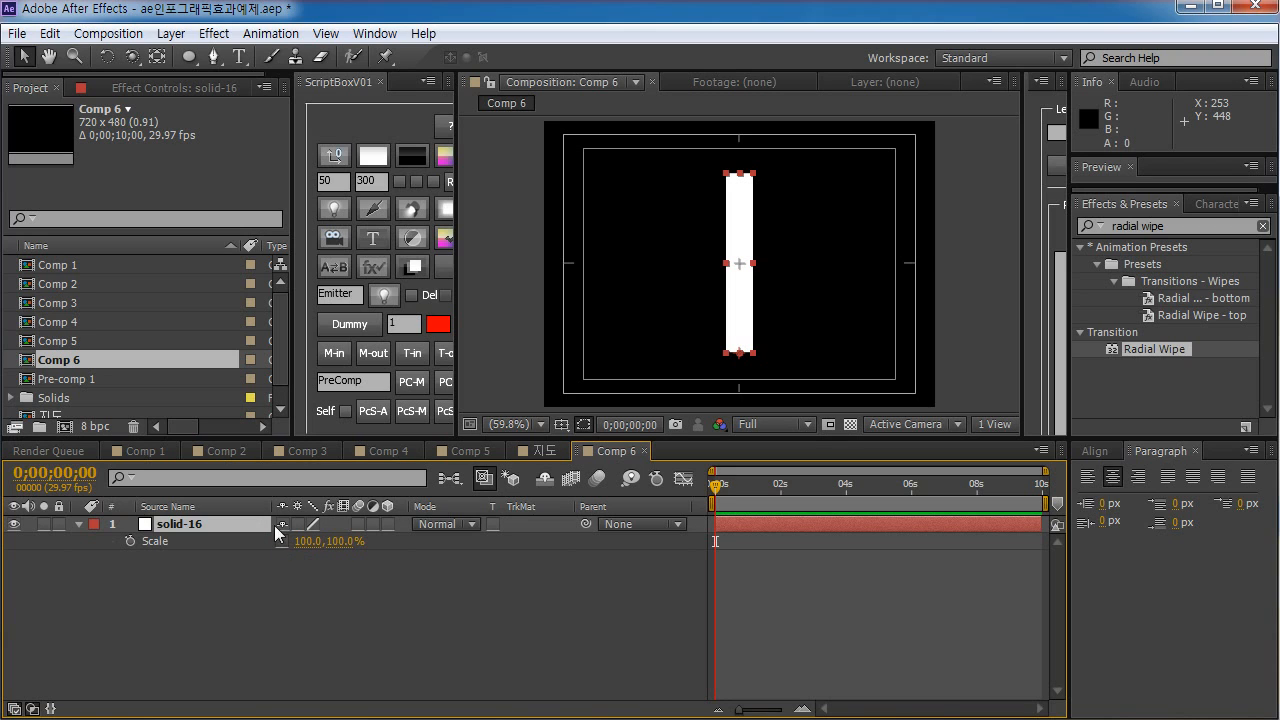
pyautogui.click(282, 542)
pyautogui.moveTo(306, 548); pyautogui.dragTo(285, 598)
pyautogui.hotkey('ctrl', 'z')
pyautogui.hotkey('ctrl', 'z')
pyautogui.hotkey('ctrl', 'z')
pyautogui.hotkey('ctrl', 'z')
pyautogui.hotkey('ctrl', 'z')
# - Start keyframing the white bar's Scale at 0;00;00;00, with the vertical scale set to 0%
pyautogui.click(130, 541)
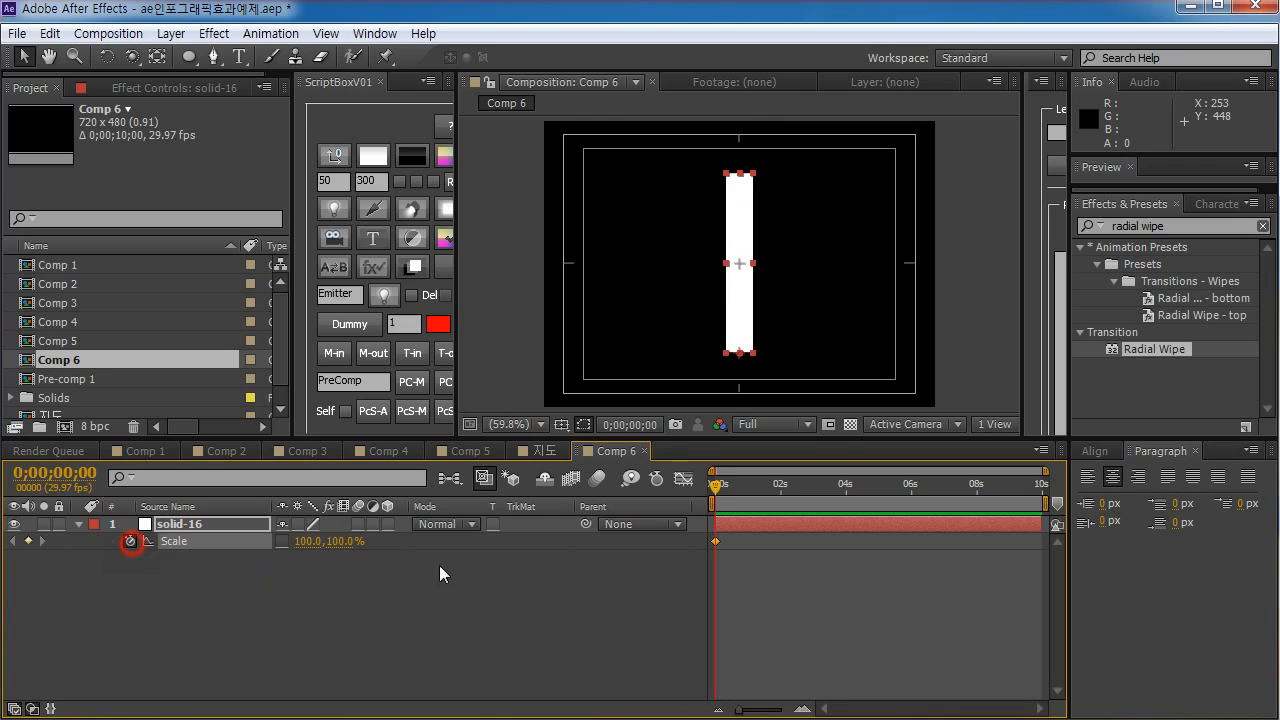
pyautogui.moveTo(715, 487)
pyautogui.mouseDown()
pyautogui.moveTo(740, 487)
pyautogui.moveTo(715, 488)
pyautogui.mouseUp()
pyautogui.click(340, 541)
pyautogui.write('0')
pyautogui.press('Return')
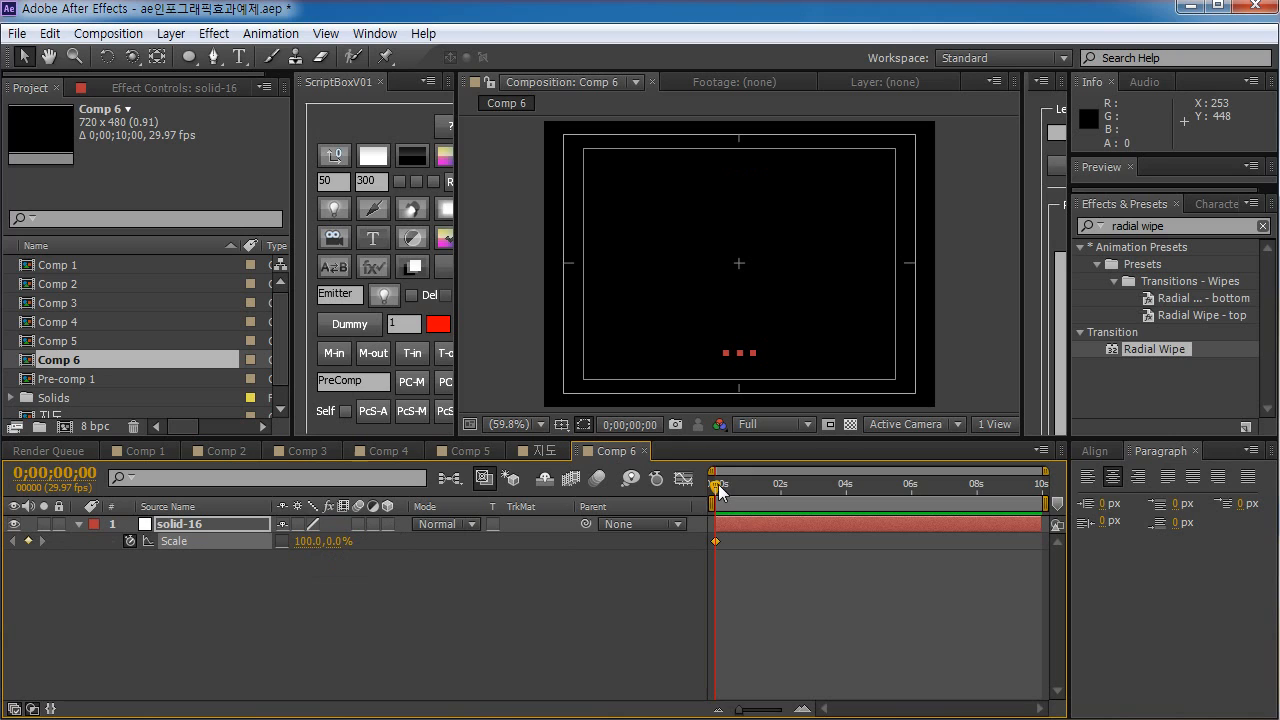
# - Keyframe the white bar's vertical scale at 100% at 0;00;00;27
pyautogui.moveTo(715, 485); pyautogui.dragTo(747, 487)
pyautogui.click(330, 541)
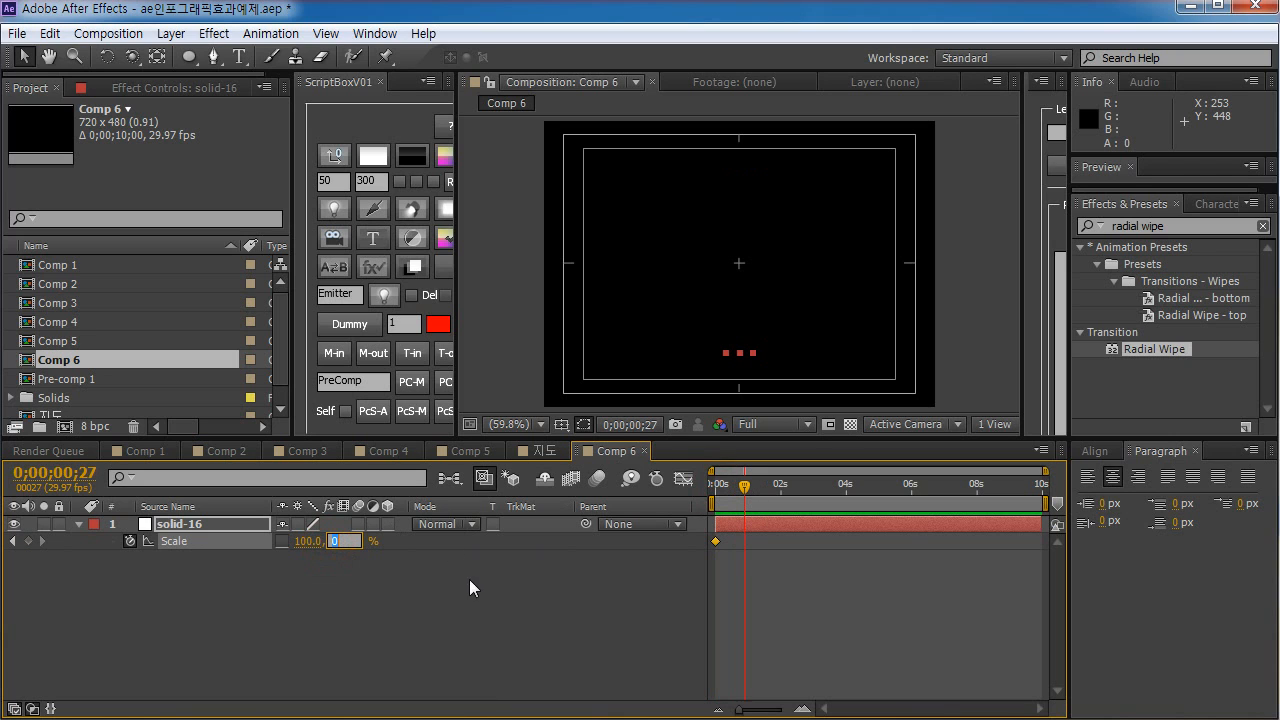
pyautogui.write('100')
pyautogui.press('Return')
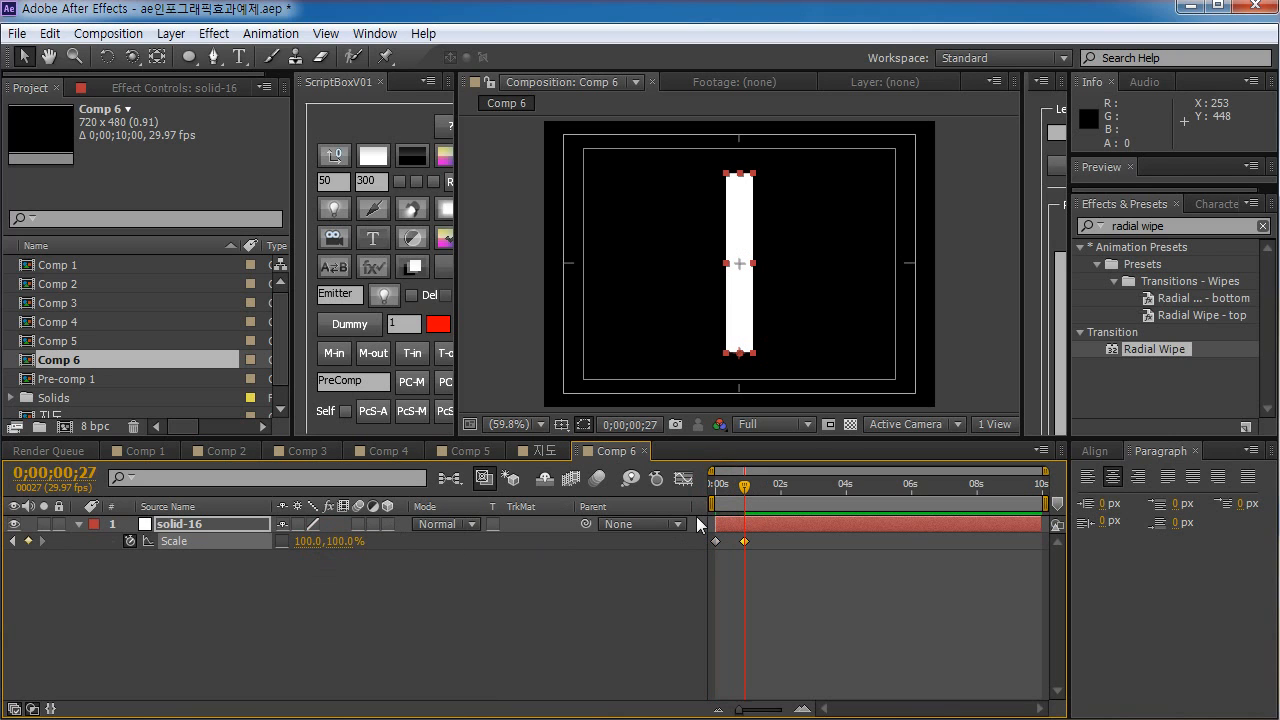
# - Move the bar's second Scale keyframe earlier, to about frame 16, and apply Easy Ease to both Scale keyframes
pyautogui.press('space')
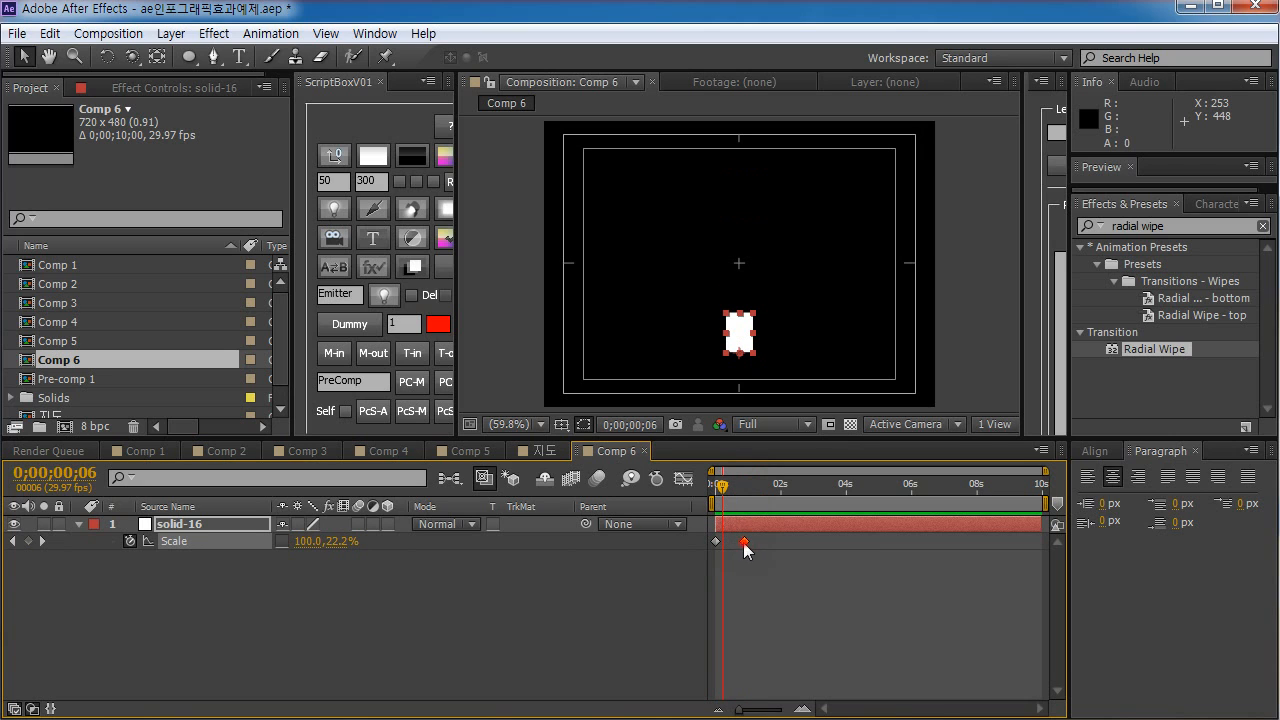
pyautogui.moveTo(743, 542); pyautogui.dragTo(731, 543)
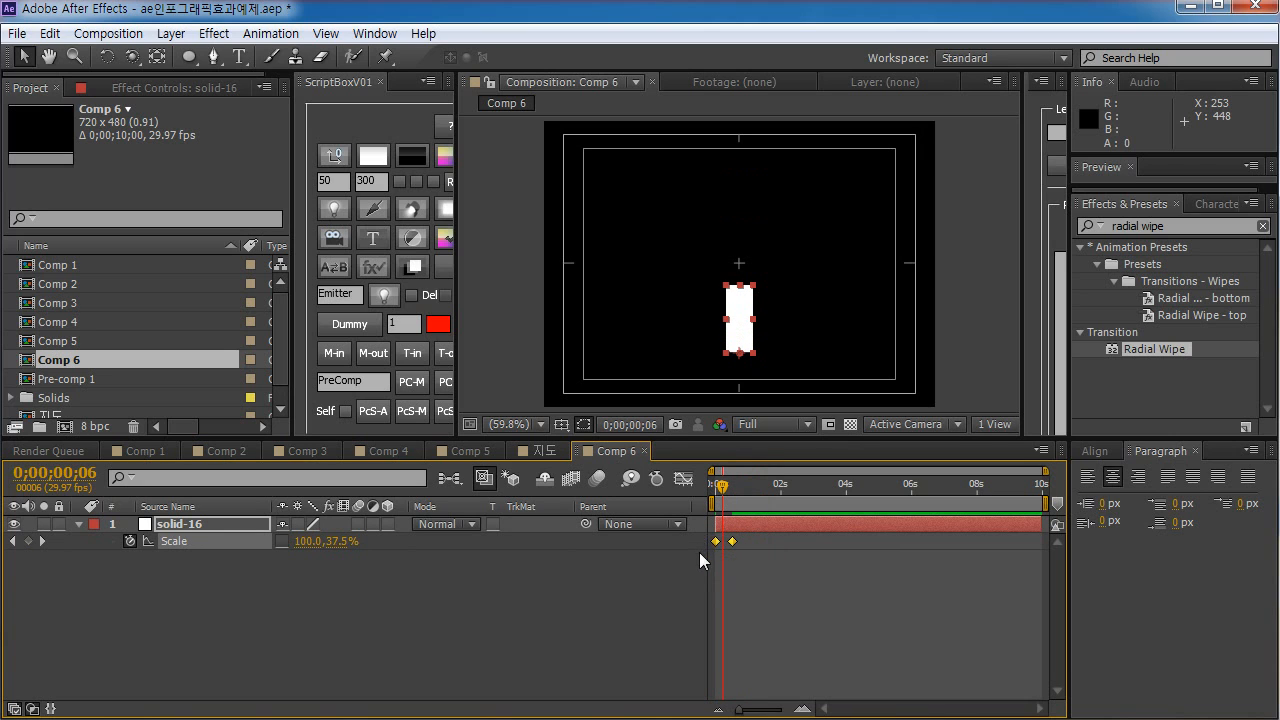
pyautogui.click(580, 580)
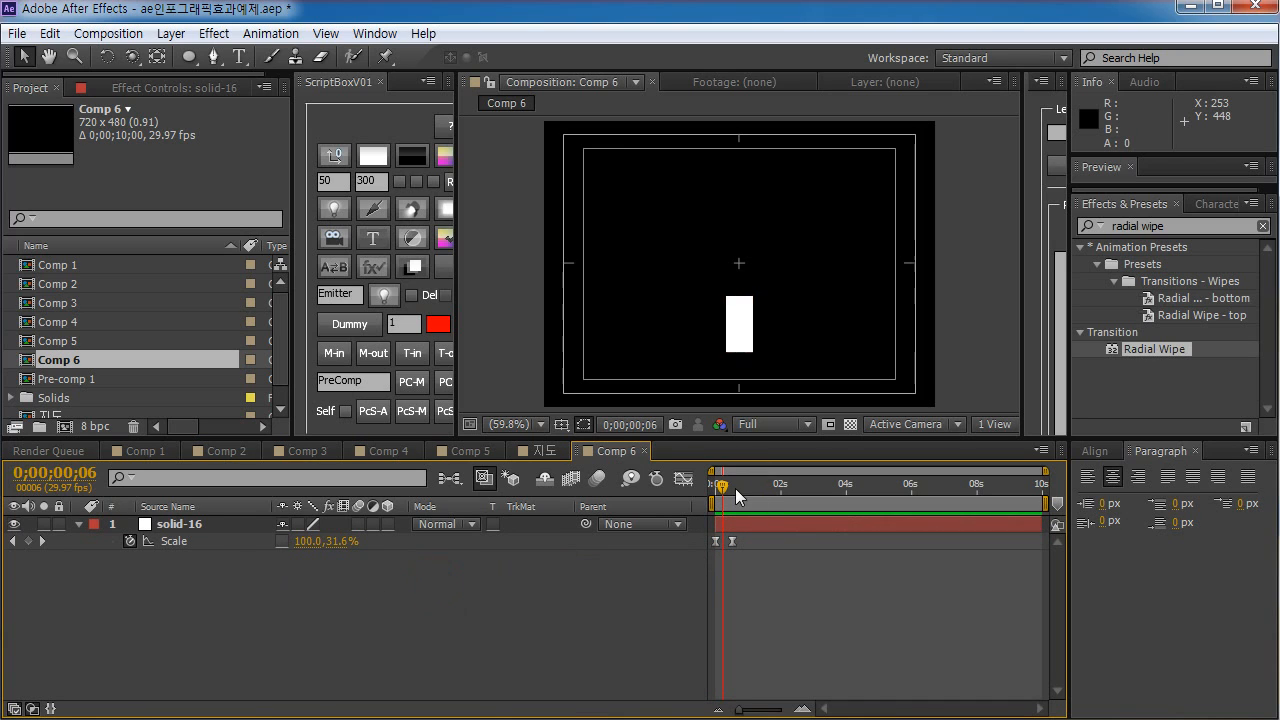
pyautogui.moveTo(735, 488); pyautogui.dragTo(672, 497)
# - Duplicate the white bar layer and set the lower copy's track matte to Alpha Inverted Matte of the upper copy
pyautogui.click(163, 524)
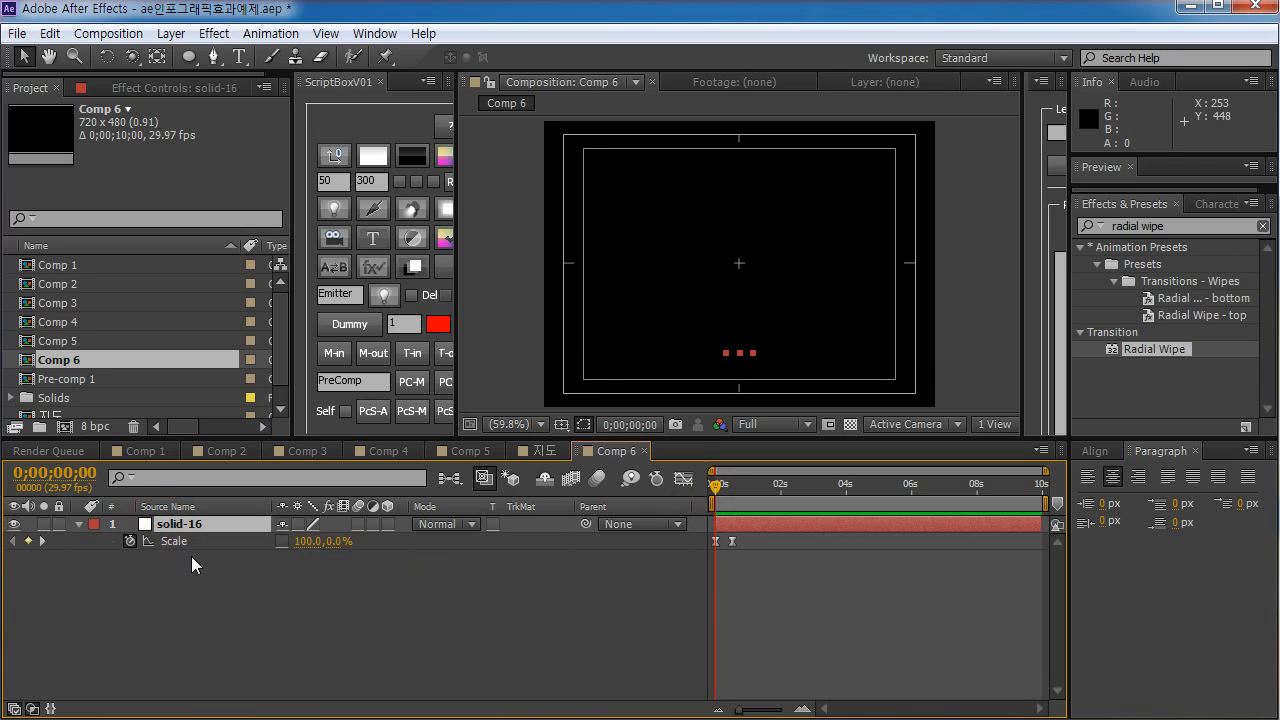
pyautogui.hotkey('ctrl', 'd')
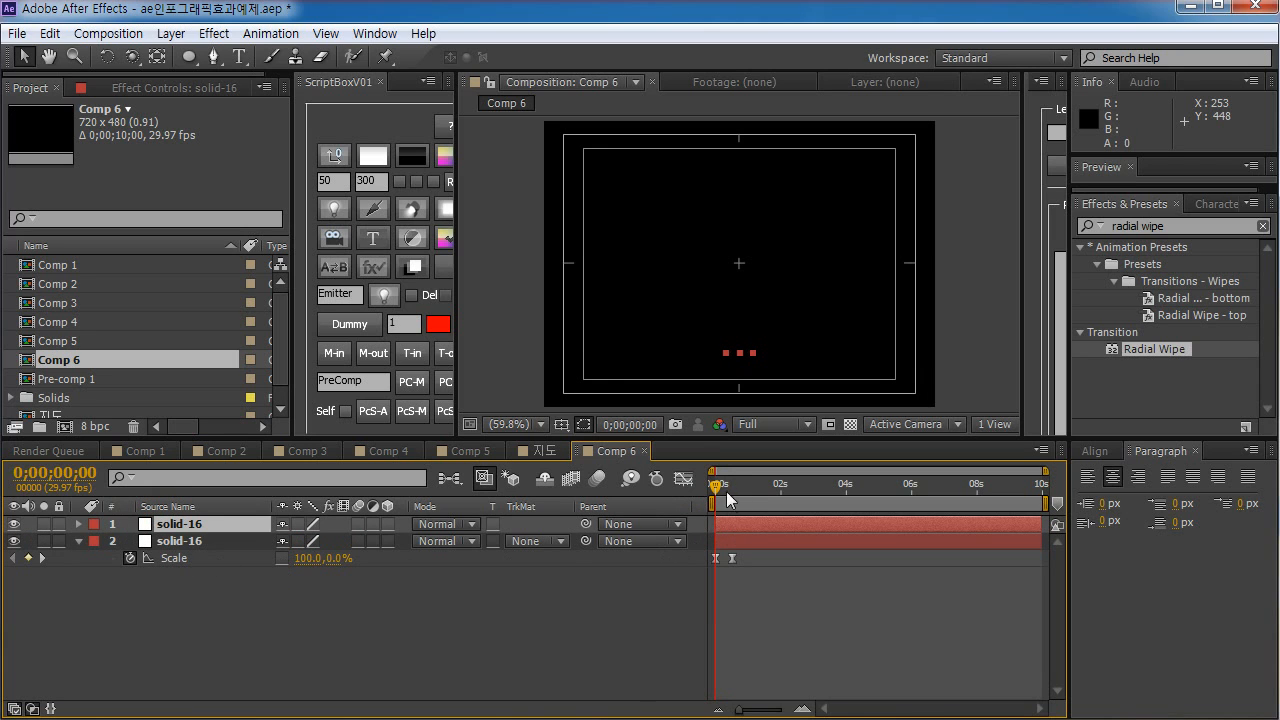
pyautogui.moveTo(726, 491); pyautogui.dragTo(658, 496)
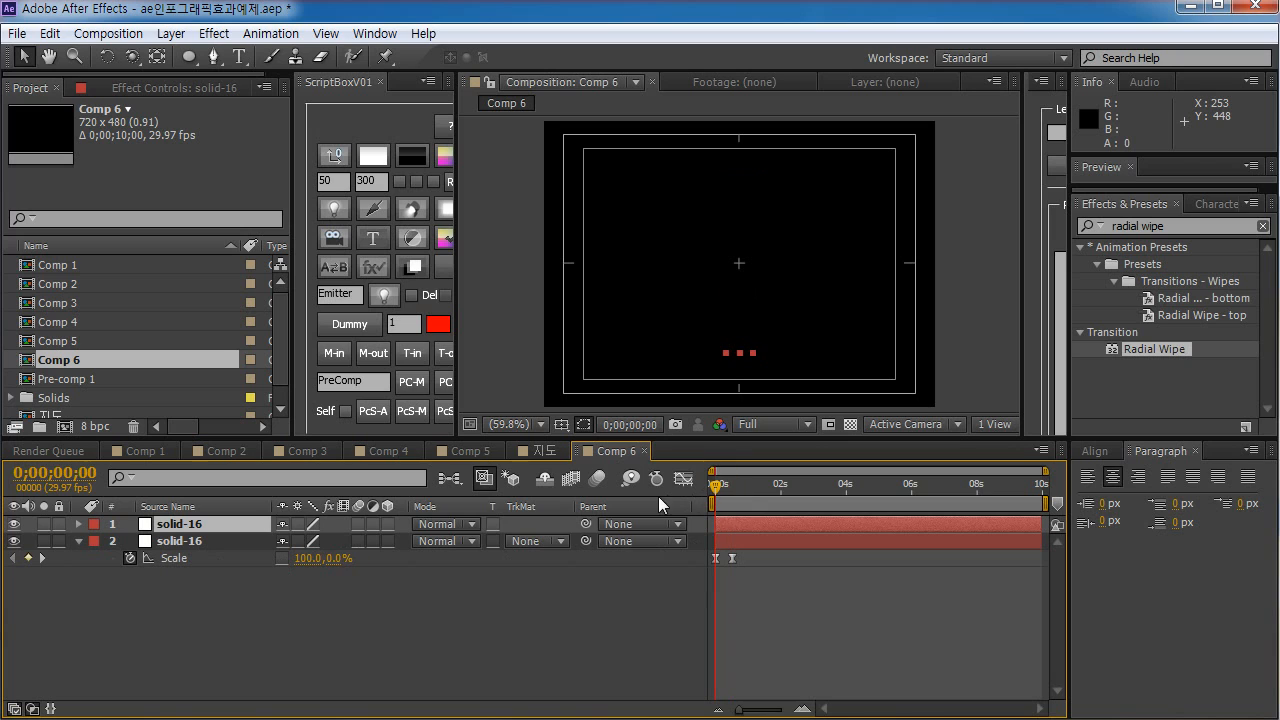
pyautogui.click(546, 540)
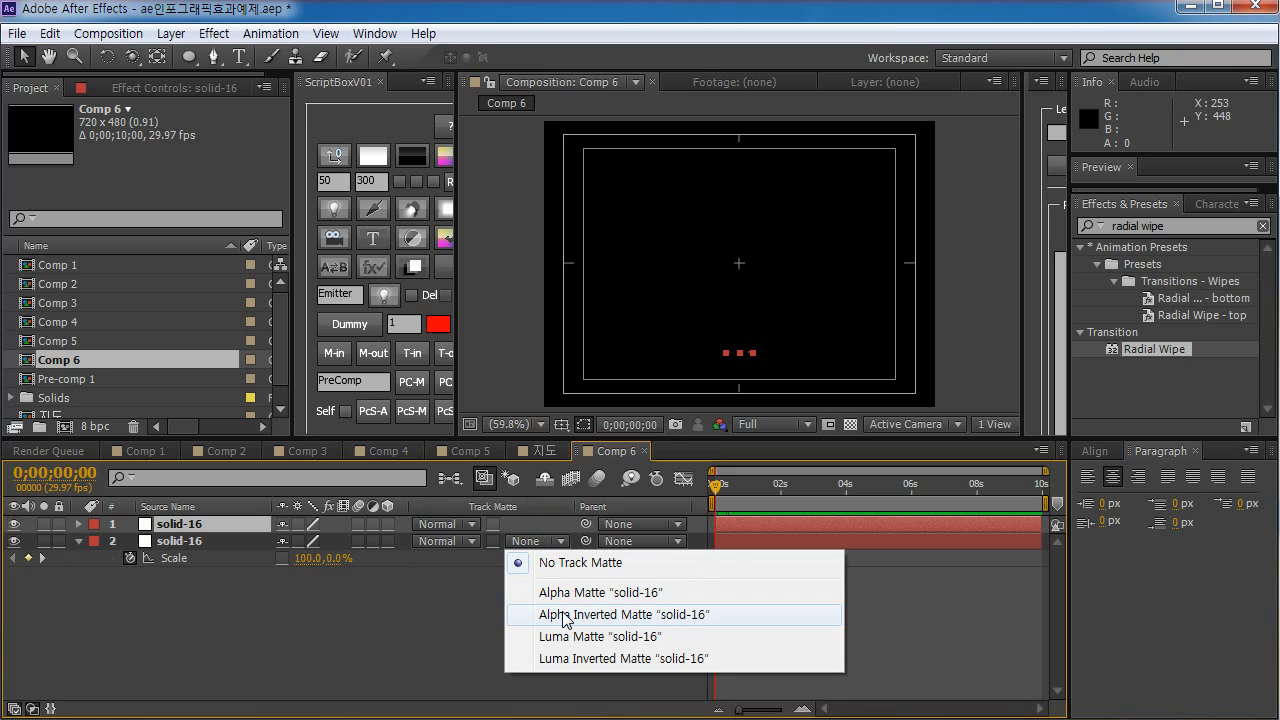
pyautogui.click(565, 618)
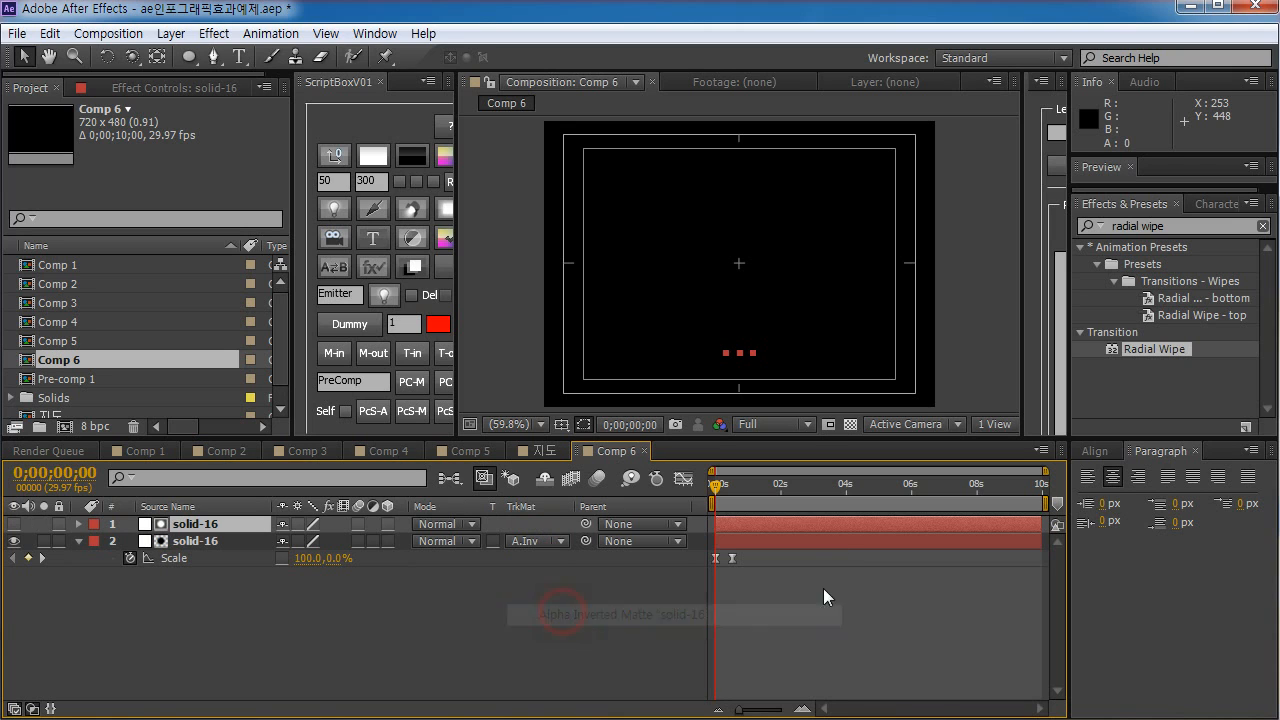
# - Shift the upper matte layer in time so that it starts at about frame 8
pyautogui.moveTo(716, 486)
pyautogui.mouseDown()
pyautogui.moveTo(738, 488)
pyautogui.moveTo(694, 499)
pyautogui.moveTo(731, 496)
pyautogui.moveTo(699, 508)
pyautogui.moveTo(722, 505)
pyautogui.mouseUp()
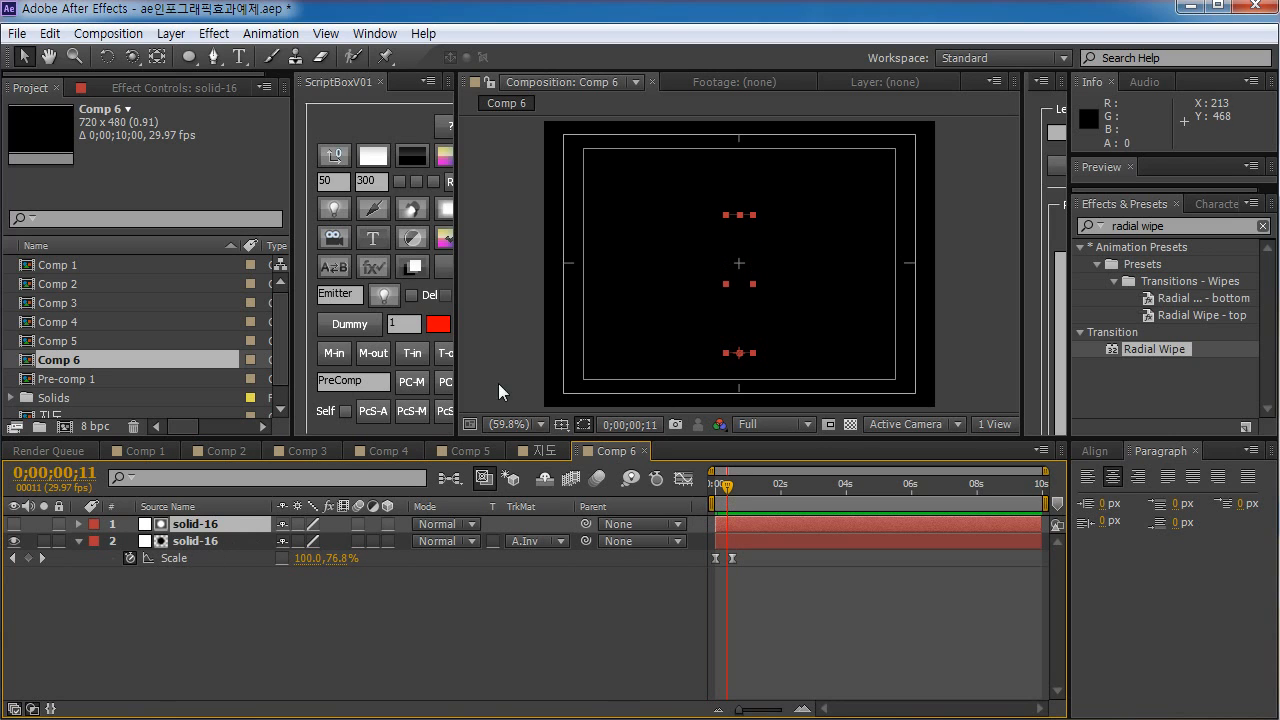
pyautogui.click(755, 600)
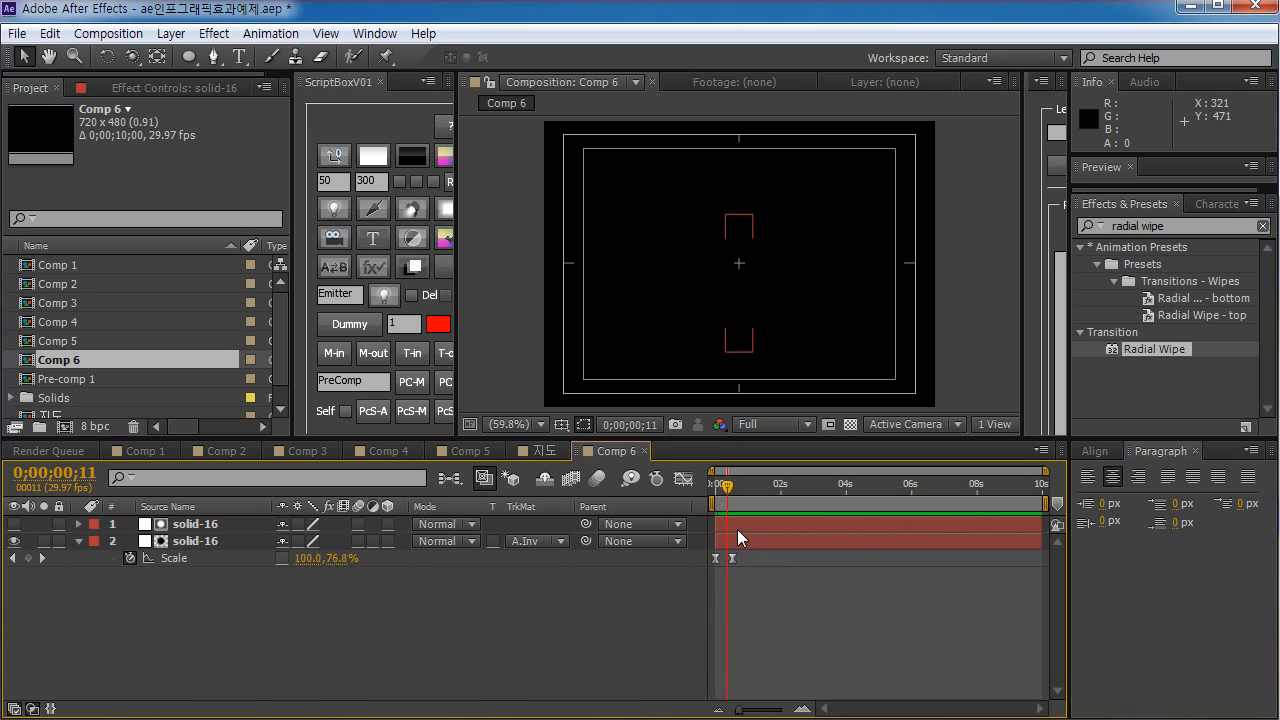
pyautogui.click(737, 529)
pyautogui.press('=')
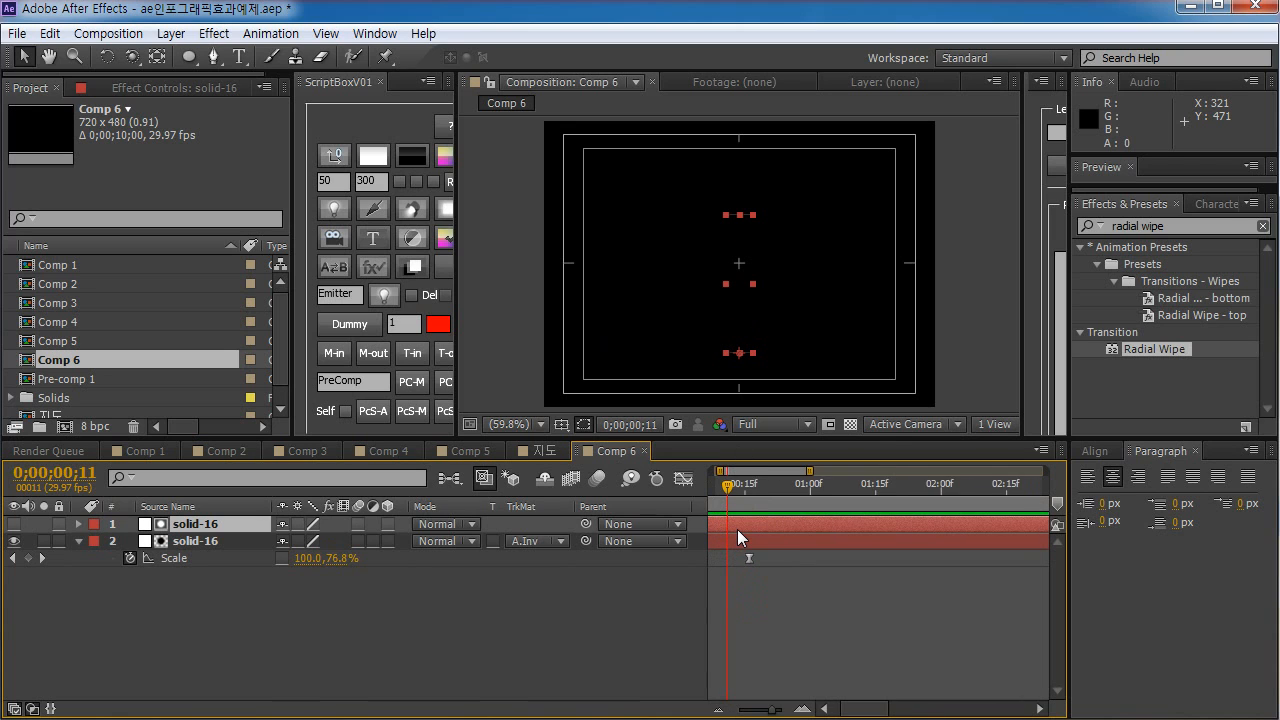
pyautogui.moveTo(736, 483); pyautogui.dragTo(625, 484)
pyautogui.moveTo(735, 524); pyautogui.dragTo(740, 525)
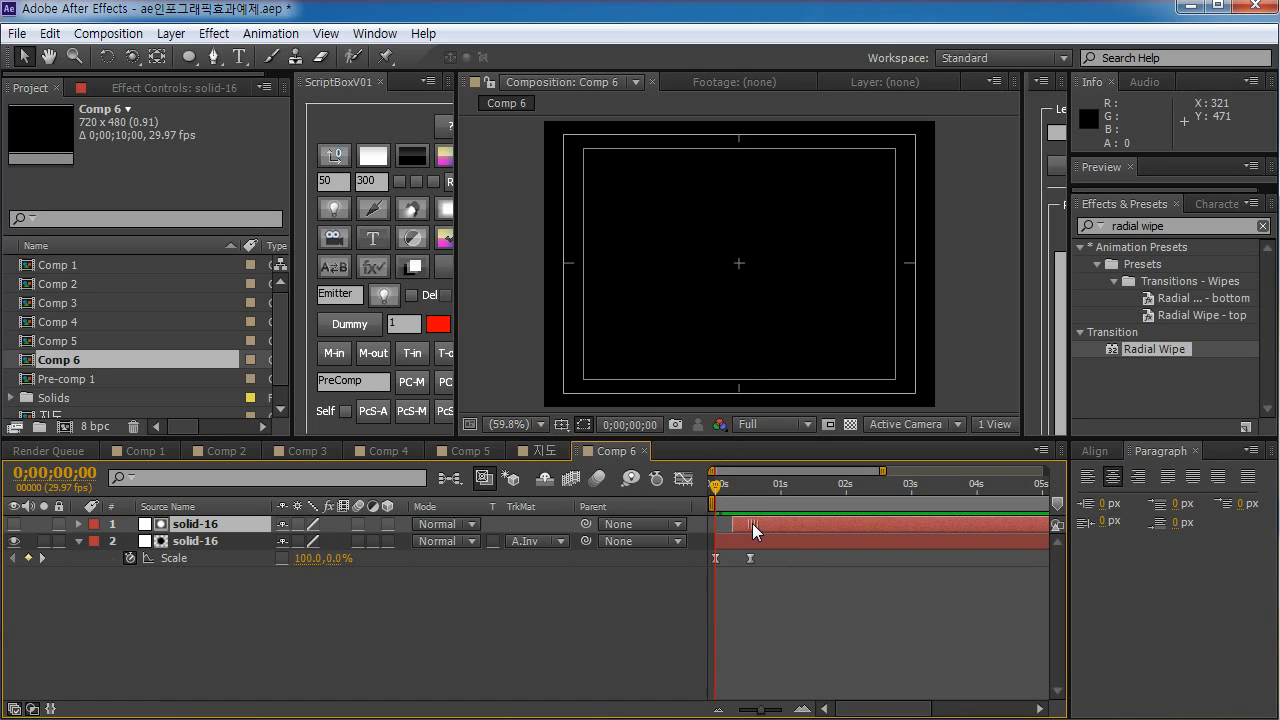
# - Scrub and play the matted bar animation from its first frame to check how the bar grows and disappears
pyautogui.click(724, 484)
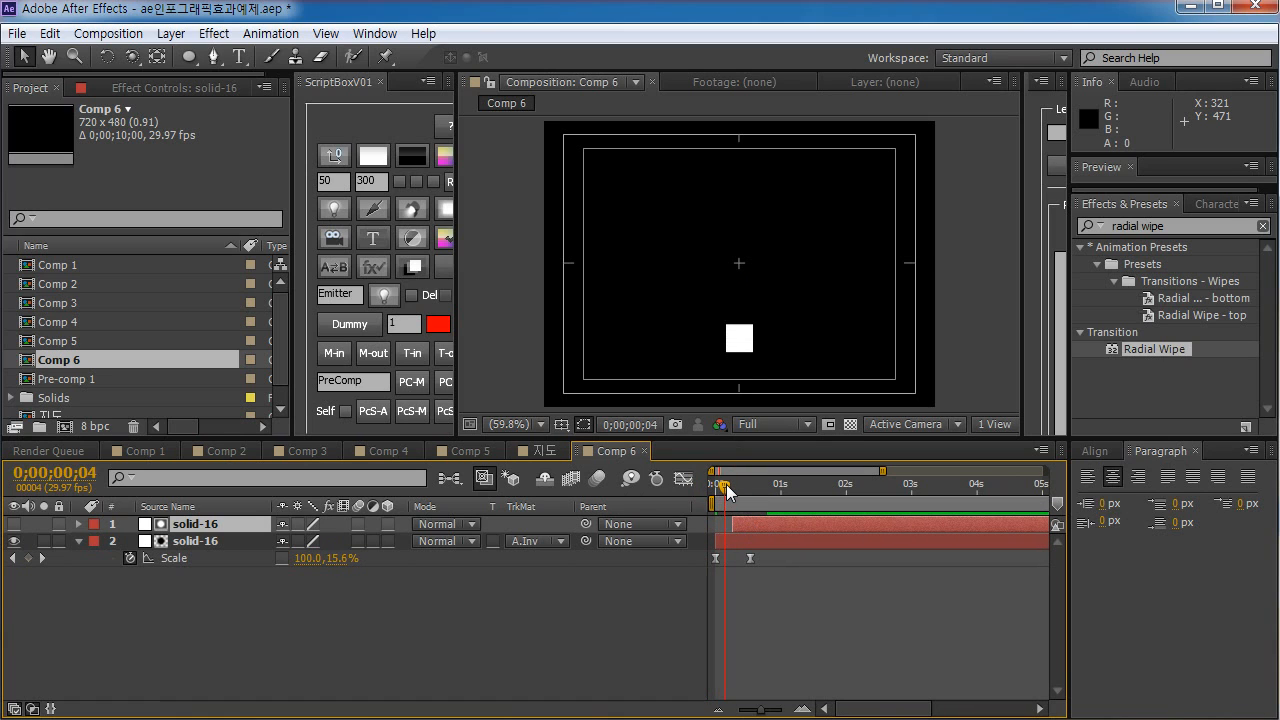
pyautogui.moveTo(726, 484); pyautogui.dragTo(747, 482)
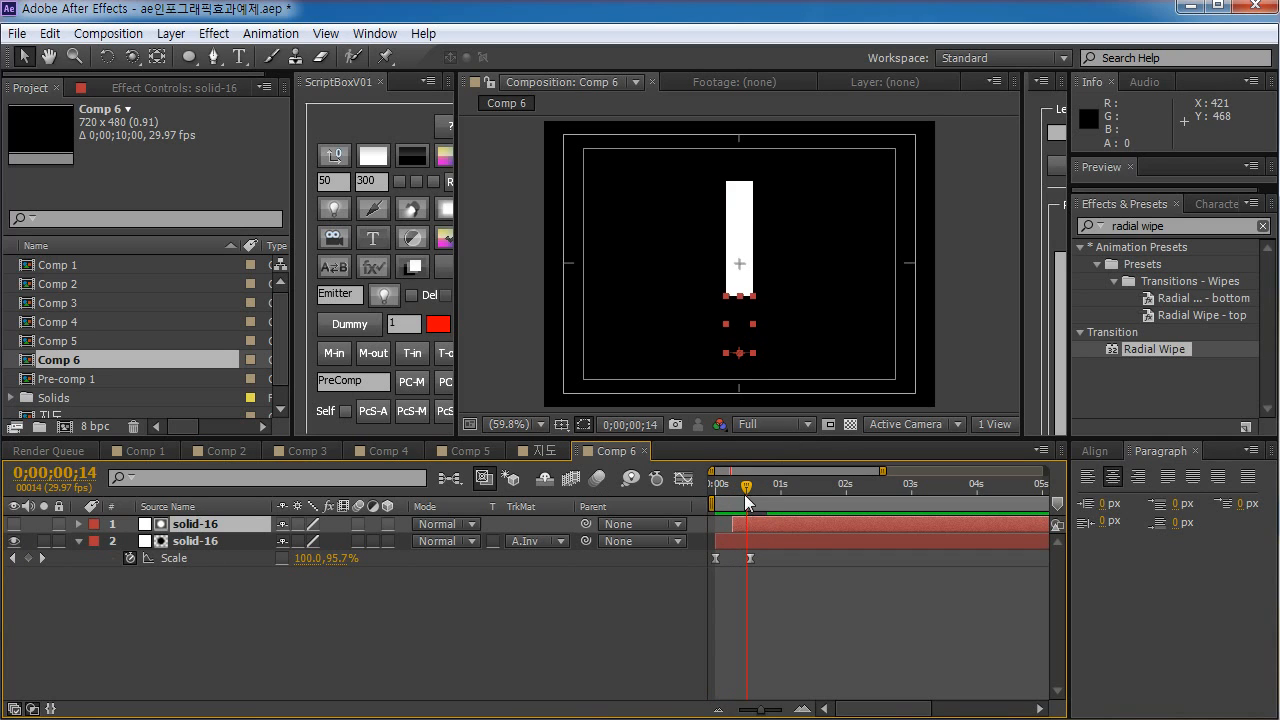
pyautogui.moveTo(745, 490); pyautogui.dragTo(672, 487)
pyautogui.press('space')
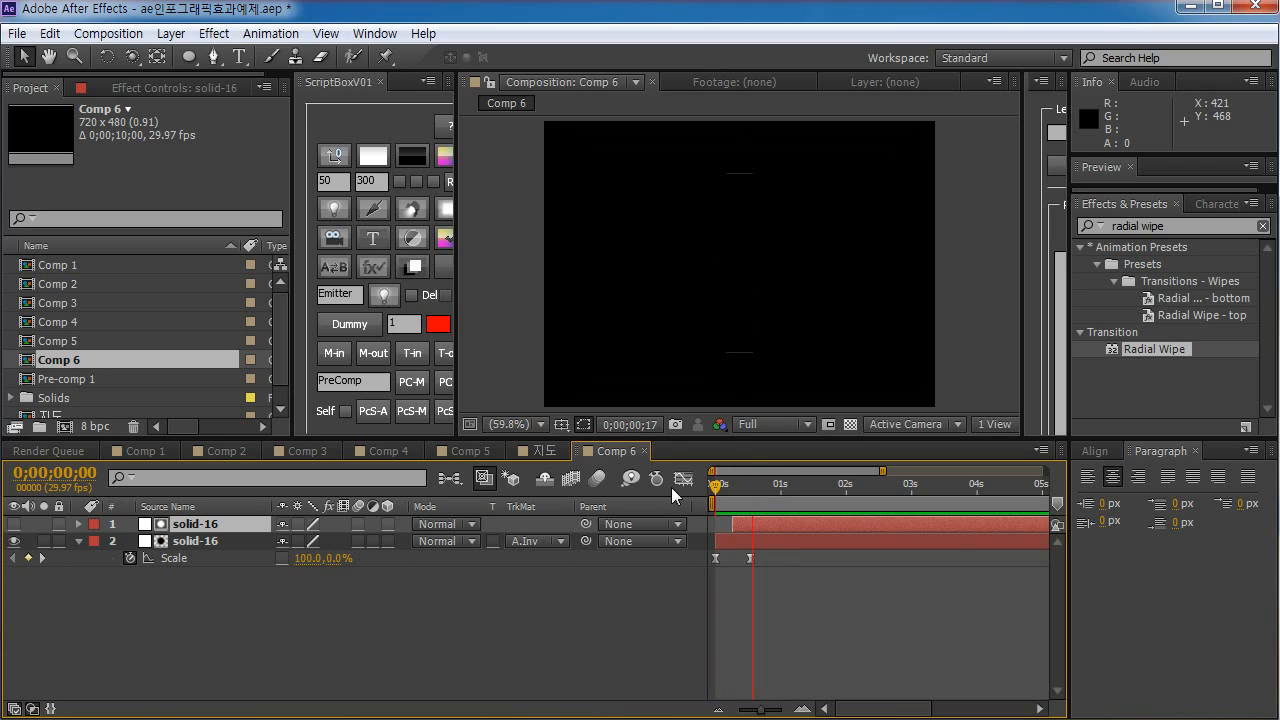
pyautogui.press('space')
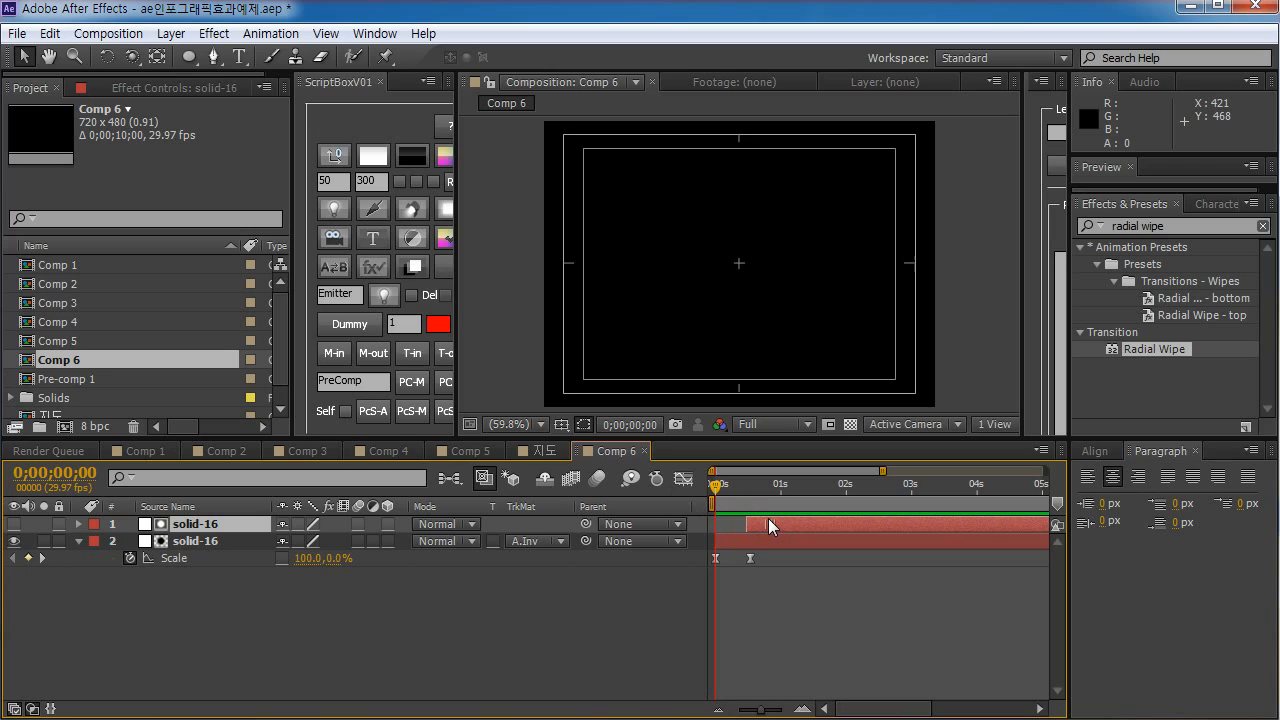
# - Try delaying the upper matte layer's start to about 1.4 seconds, and preview the animation
pyautogui.press('space')
pyautogui.press('space')
pyautogui.moveTo(821, 523); pyautogui.dragTo(830, 523)
pyautogui.click(746, 552)
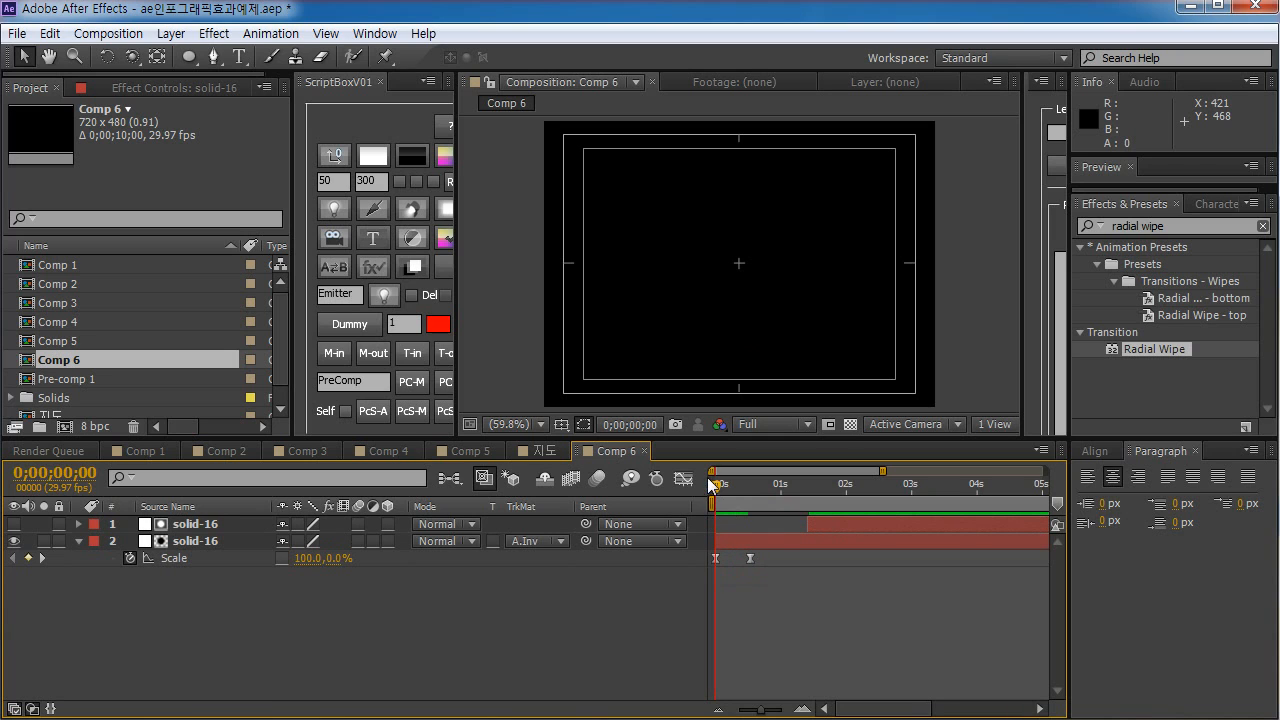
pyautogui.moveTo(711, 484); pyautogui.dragTo(857, 482)
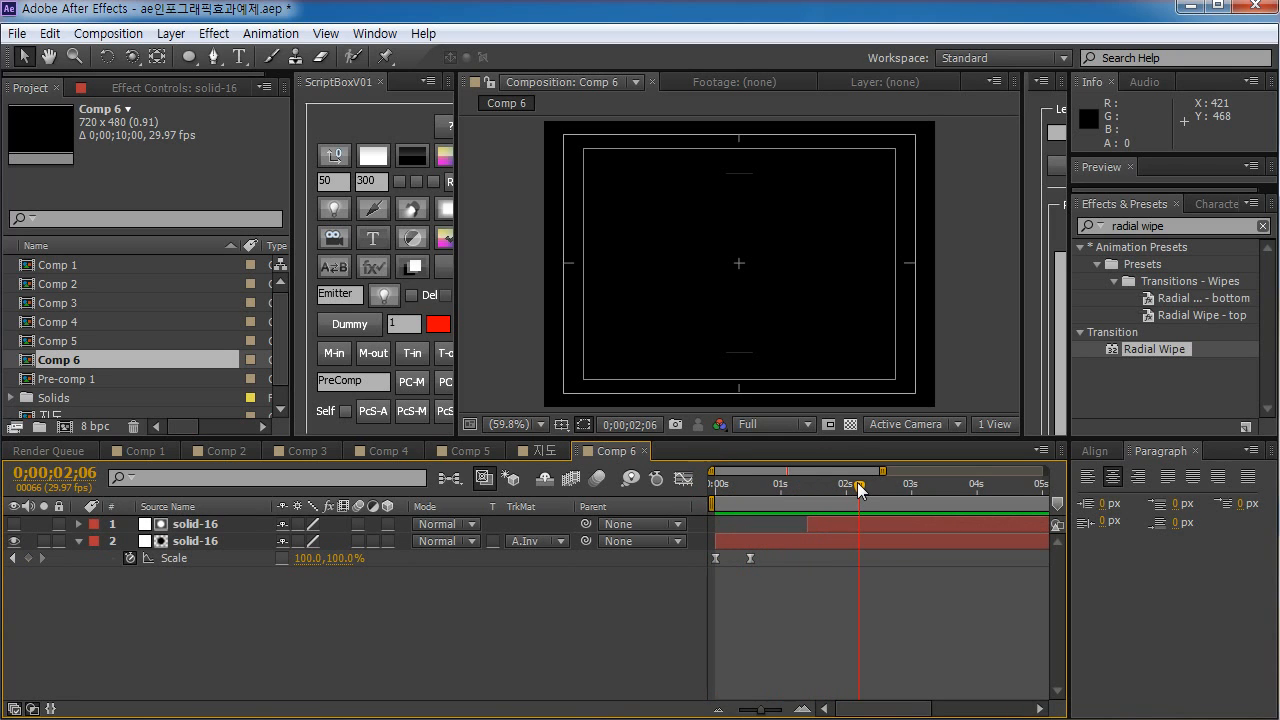
pyautogui.press('KP_0')
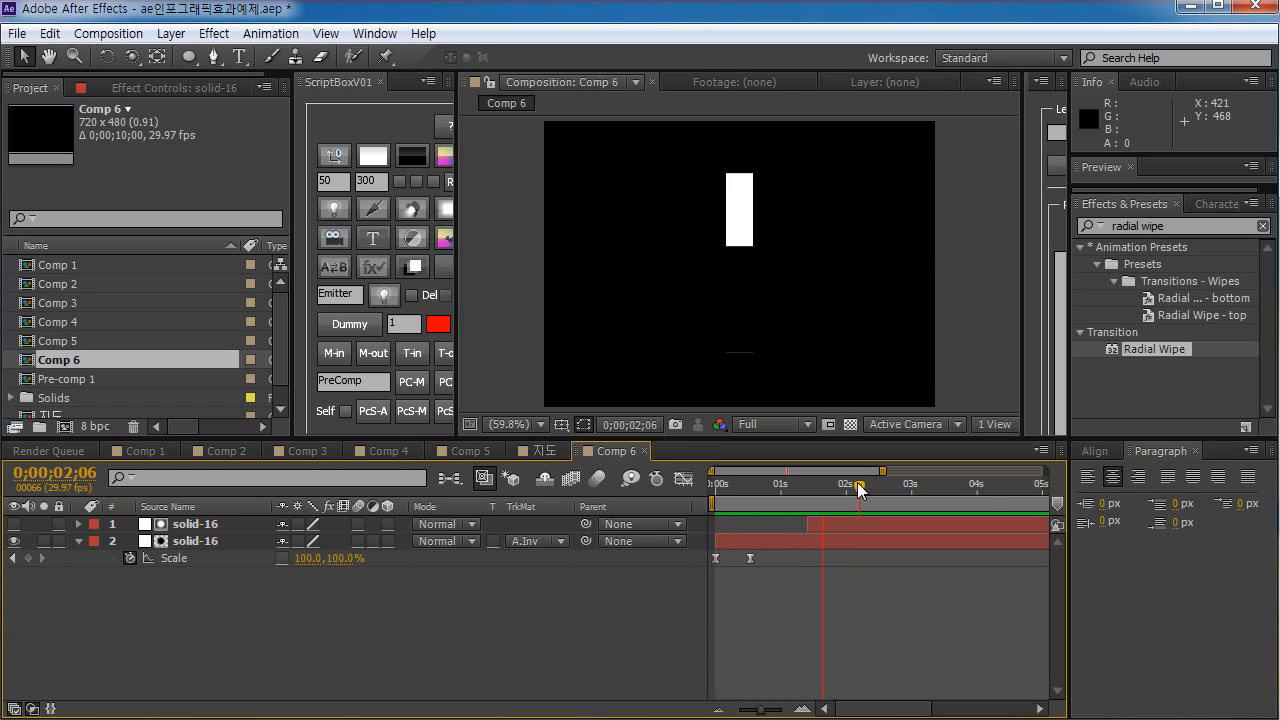
pyautogui.press('space')
pyautogui.click(821, 573)
# - Pull the upper matte layer back to start at about frame 9, and preview the animation
pyautogui.click(831, 527)
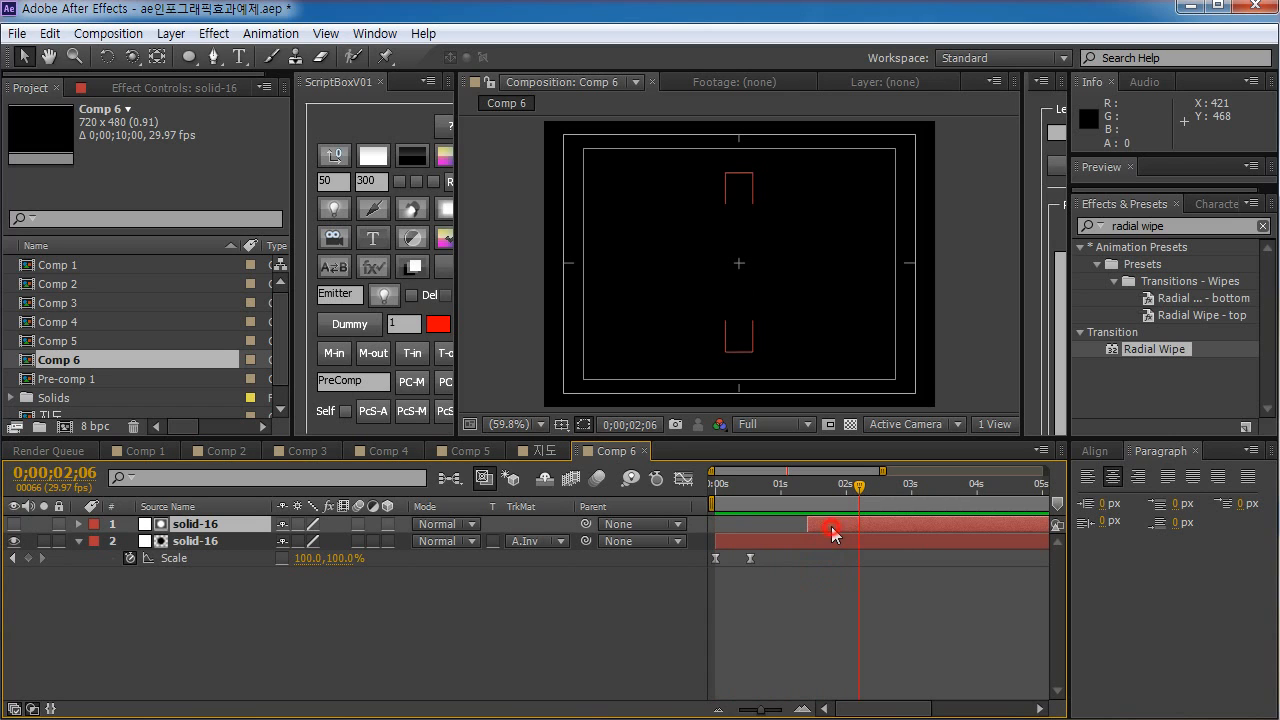
pyautogui.moveTo(782, 522); pyautogui.dragTo(770, 522)
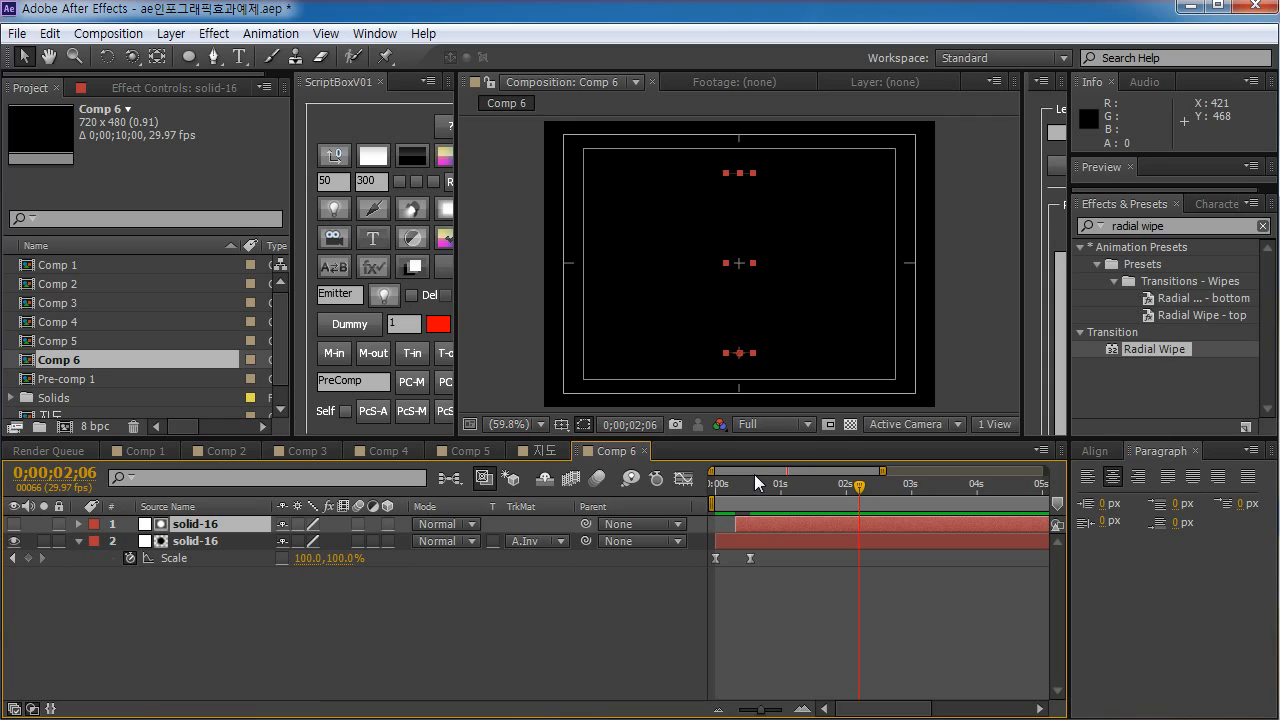
pyautogui.click(176, 577)
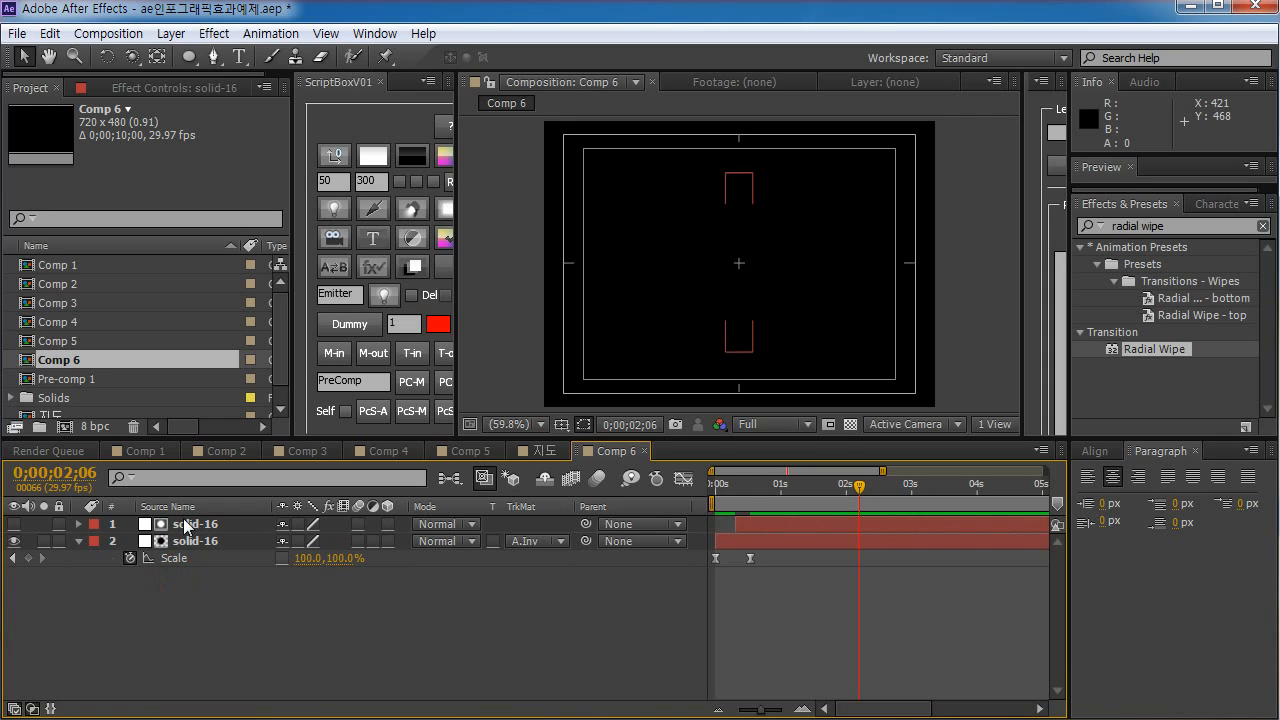
pyautogui.click(185, 525)
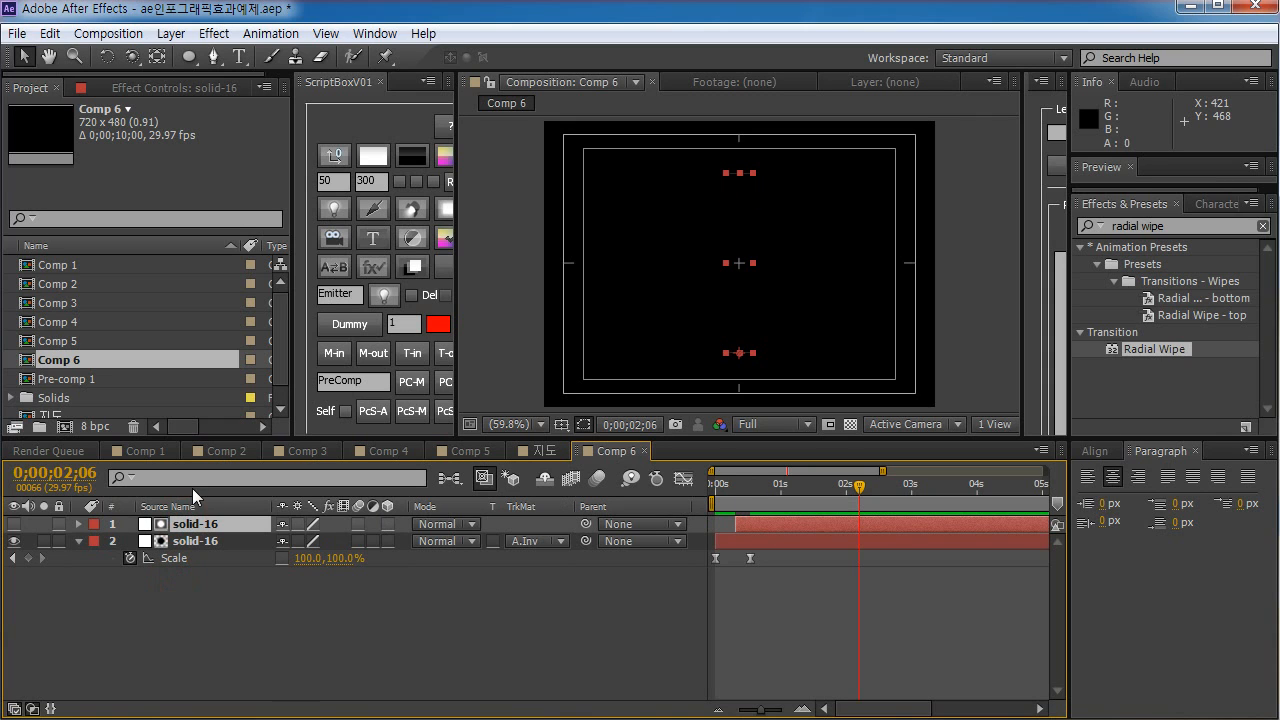
pyautogui.press('KP_0')
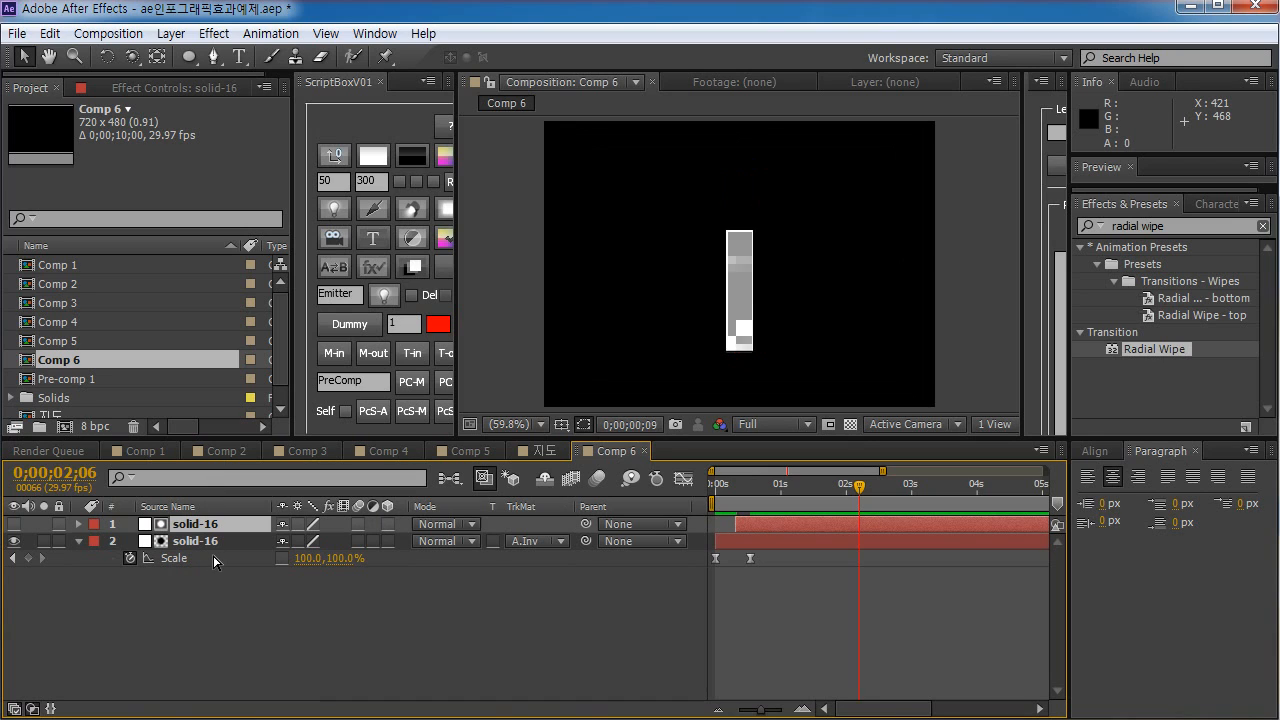
pyautogui.press('space')
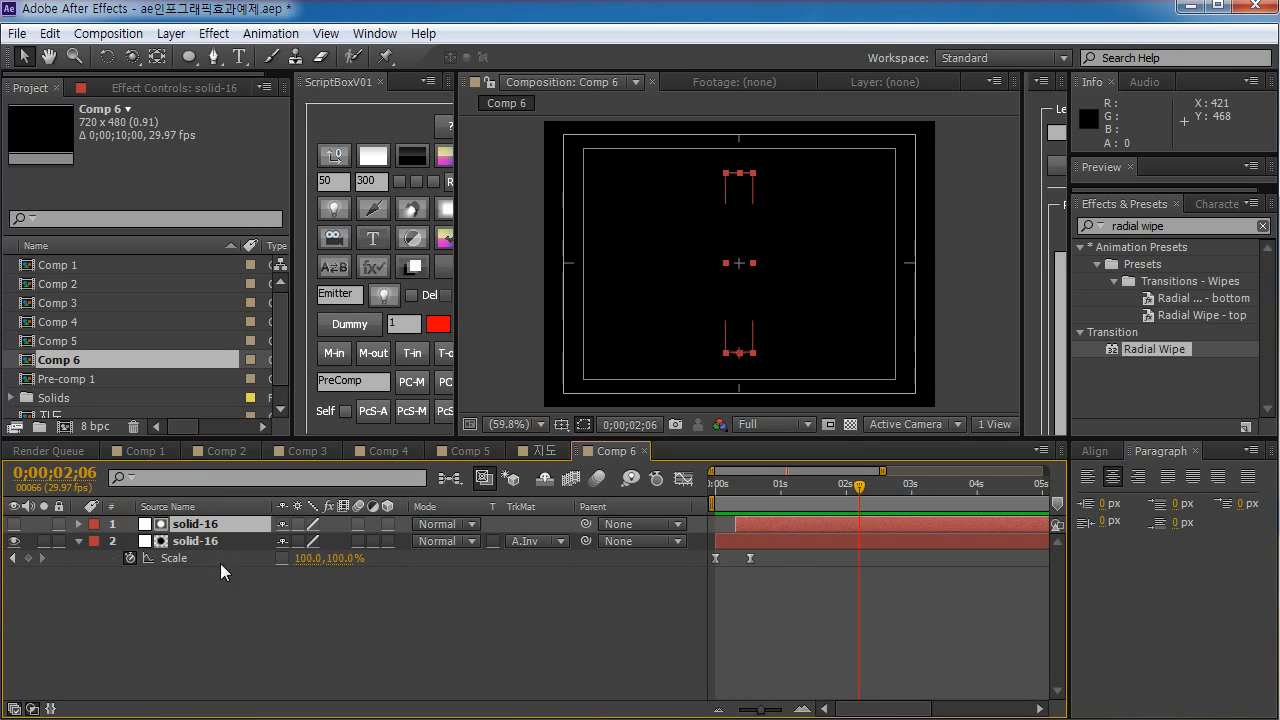
# - Shift the upper matte layer to start at about frame 5, preview the result and deselect the layer
pyautogui.moveTo(770, 525); pyautogui.dragTo(761, 521)
pyautogui.press('KP_0')
pyautogui.press('space')
pyautogui.click(514, 667)
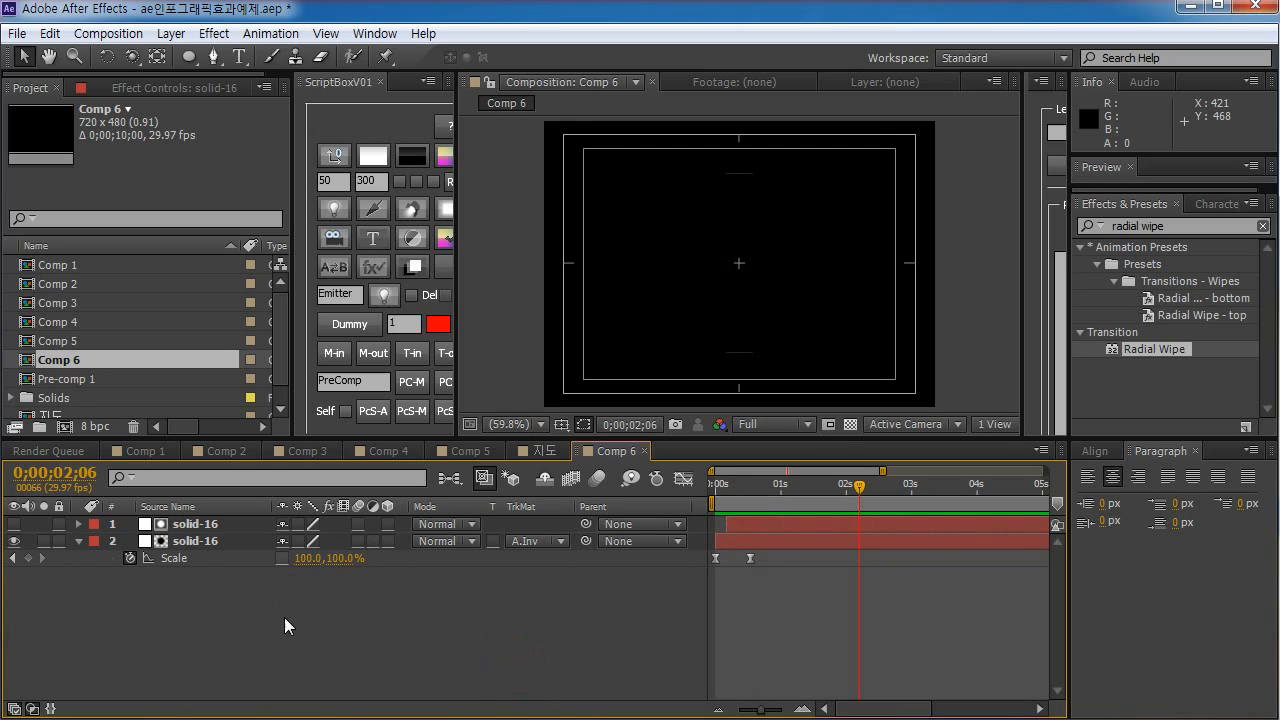
# - Set the upper matte layer's vertical Scale to 101% at its last keyframe, at frame 21, to cover the leftover line on the bar's top edge
pyautogui.scroll(2, 781, 235)
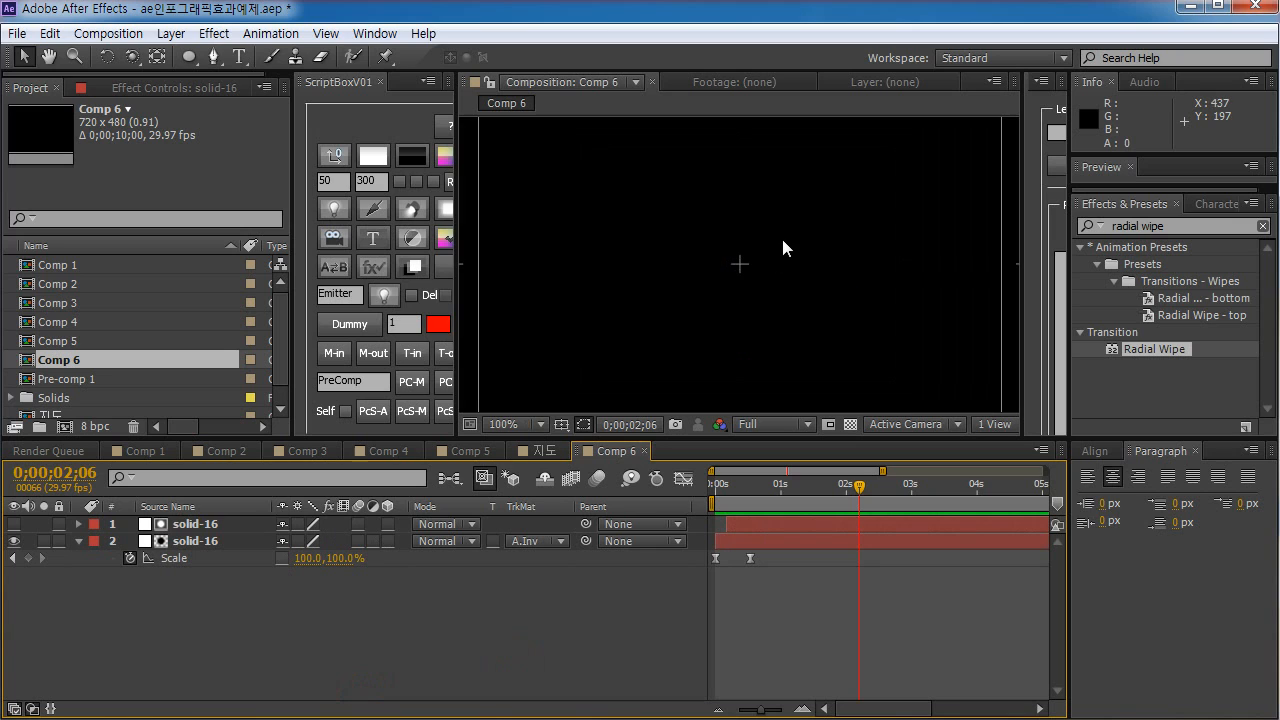
pyautogui.moveTo(751, 309); pyautogui.dragTo(746, 413)
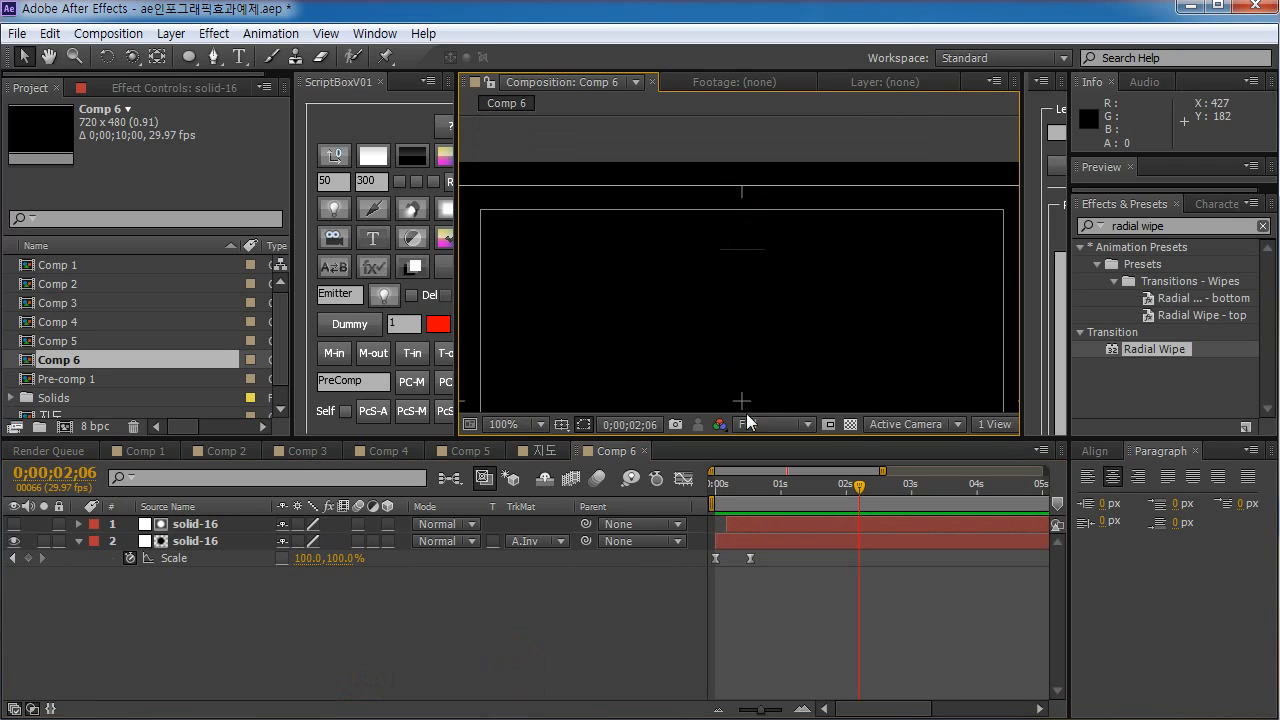
pyautogui.click(566, 651)
pyautogui.scroll(1, 778, 290)
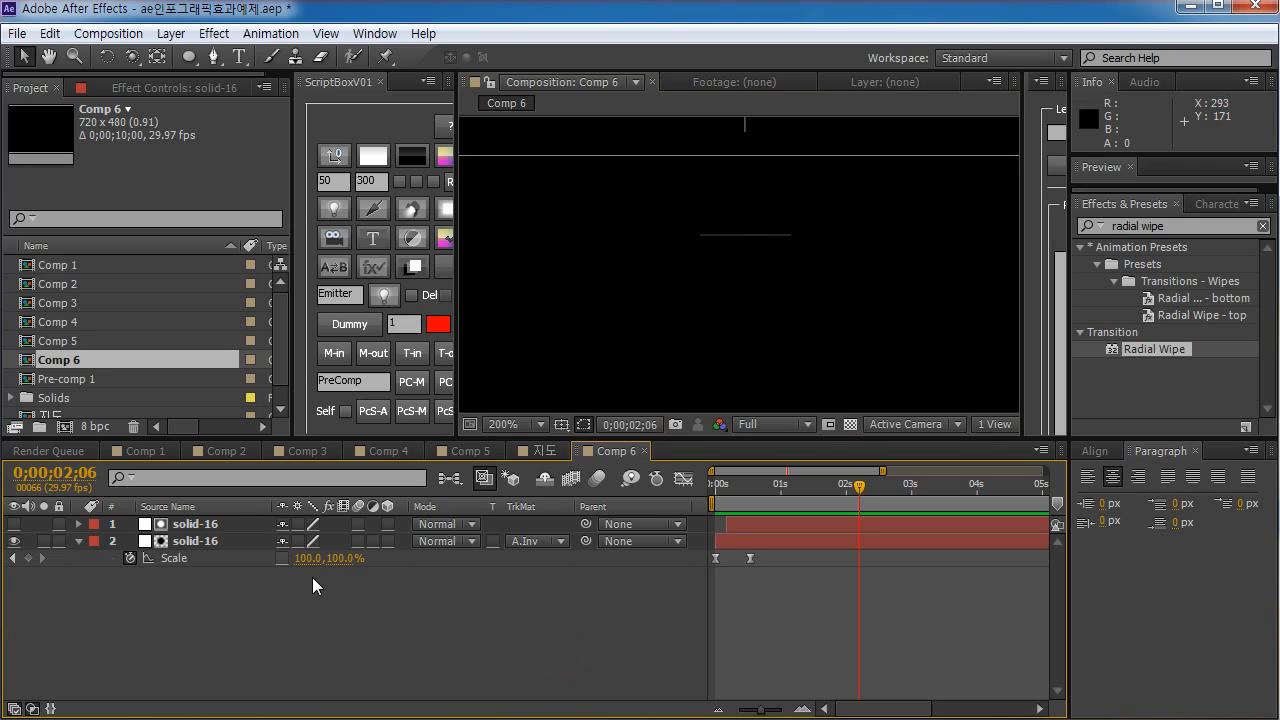
pyautogui.click(200, 524)
pyautogui.press('s')
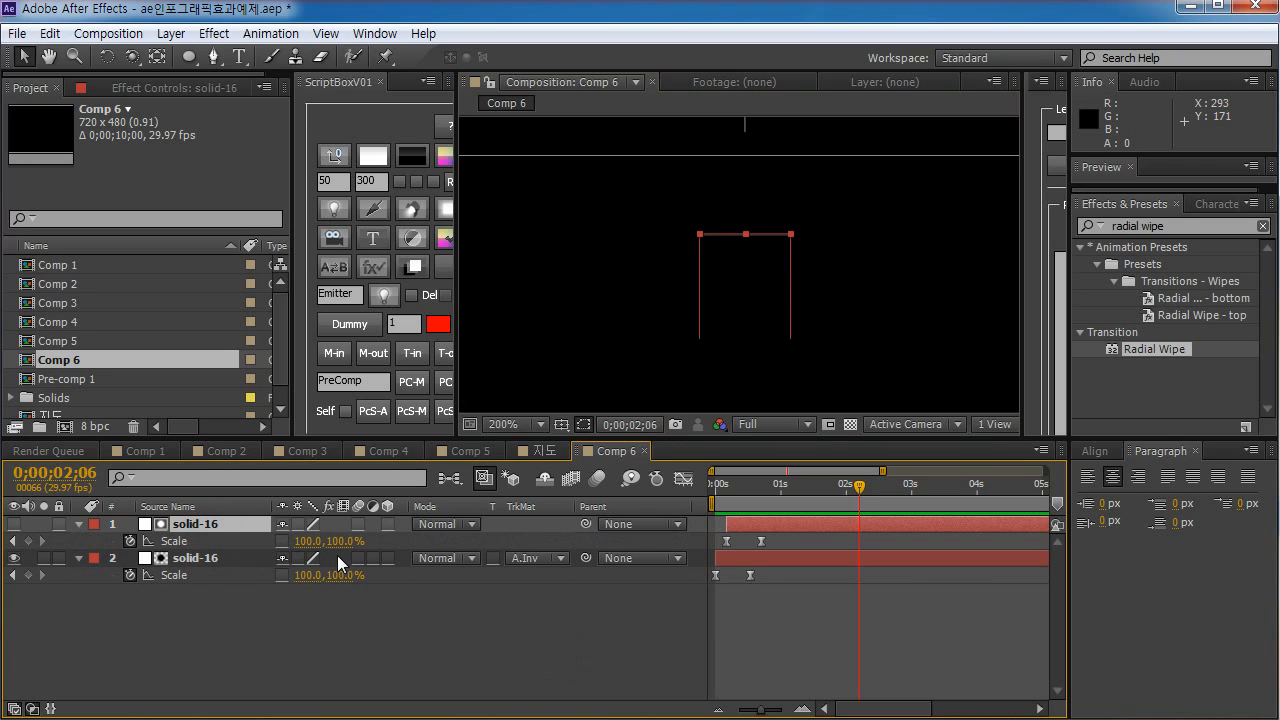
pyautogui.click(770, 485)
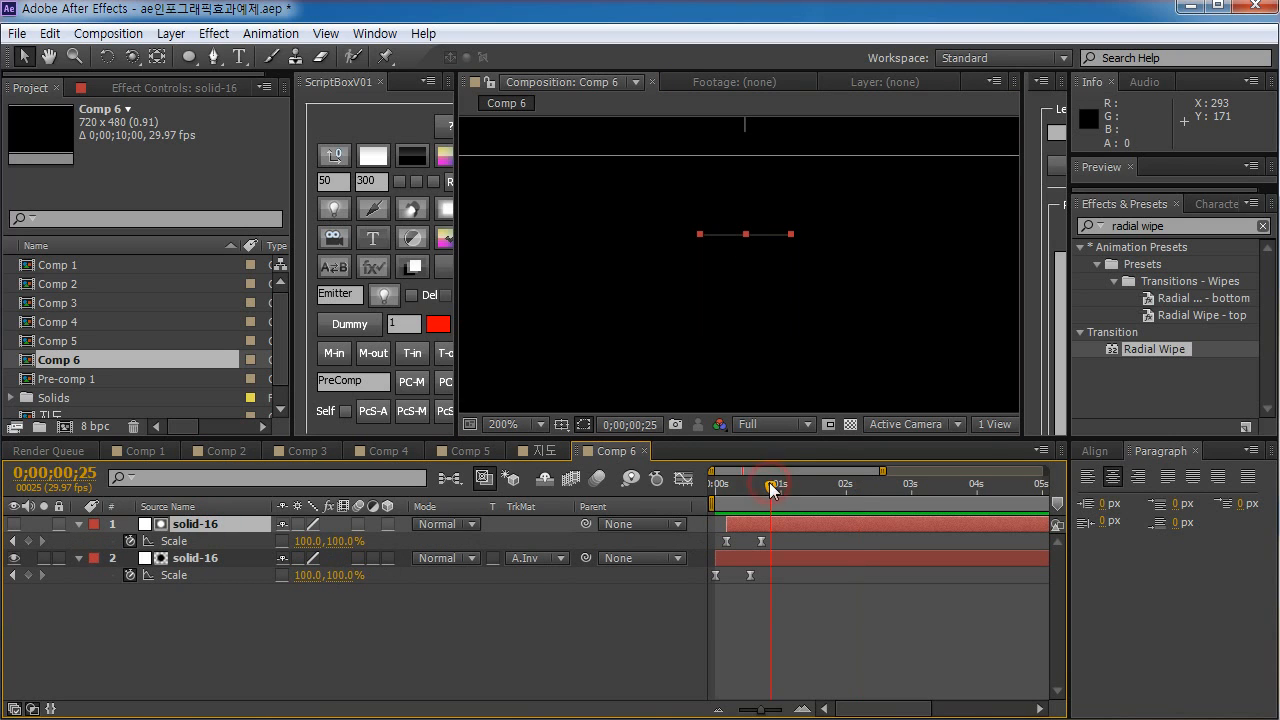
pyautogui.click(343, 540)
pyautogui.write('1')
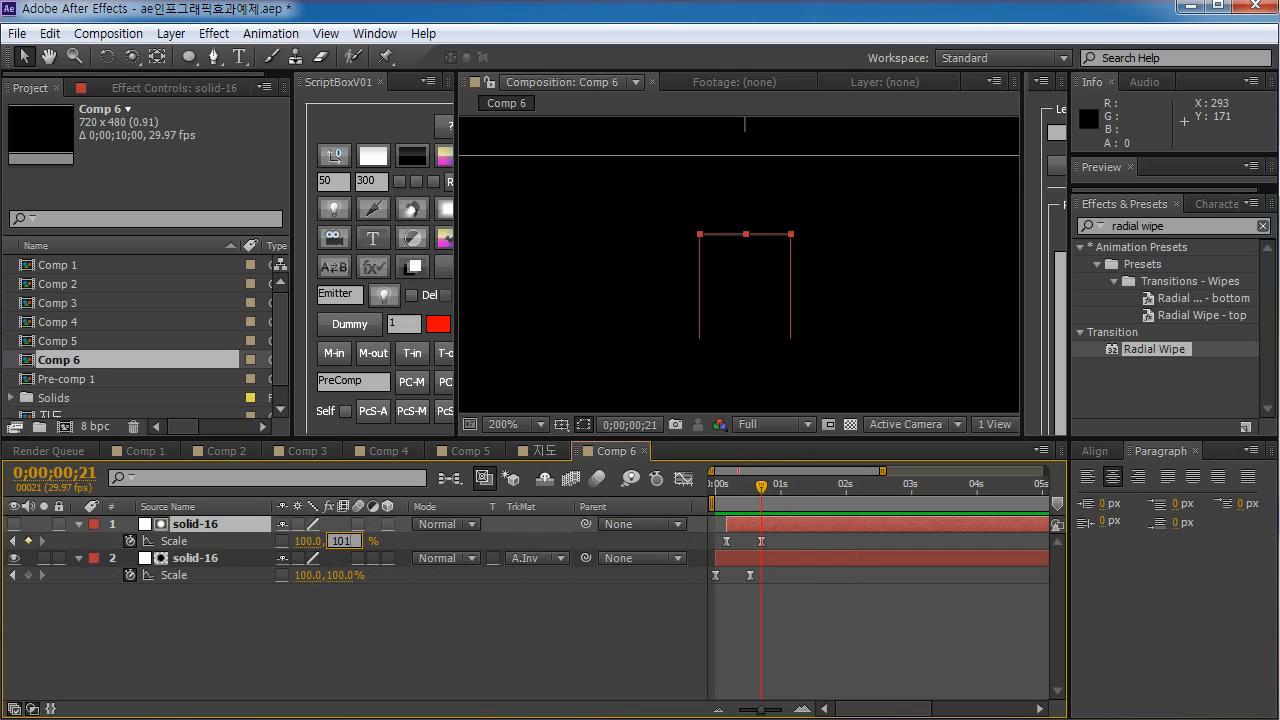
pyautogui.write('01')
pyautogui.press('Return')
pyautogui.click(508, 649)
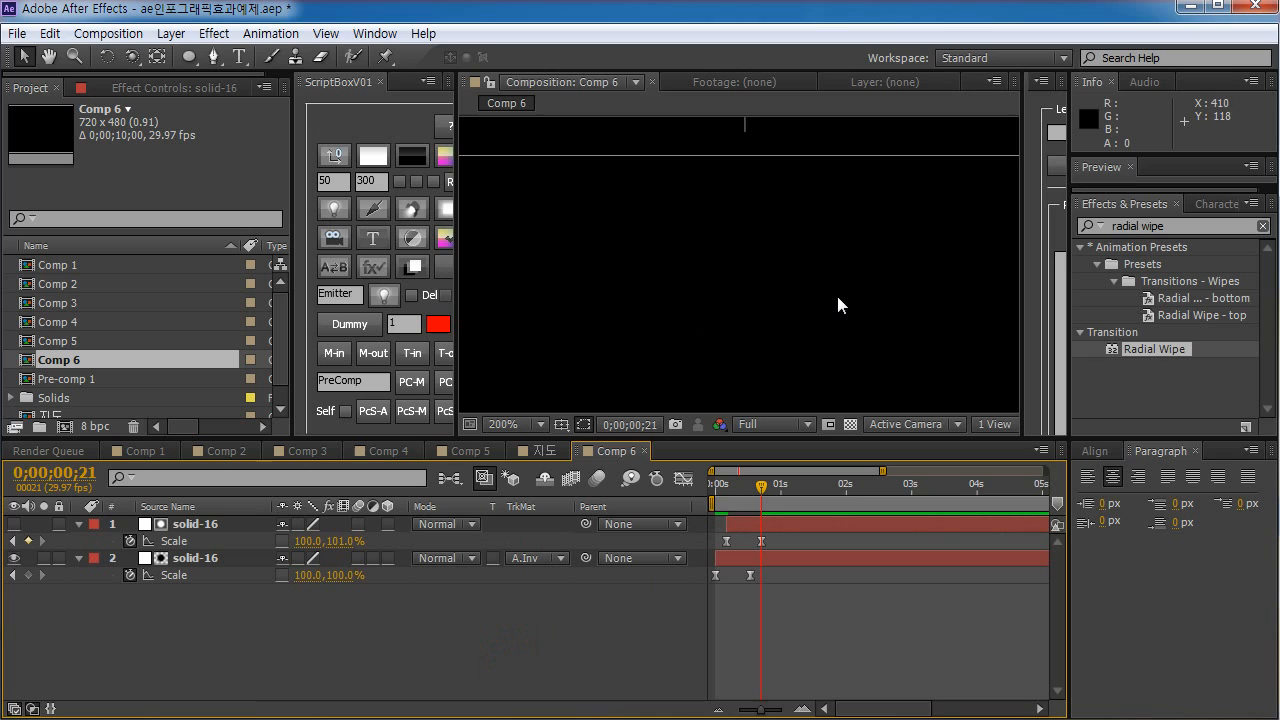
# - Examine the bar's bottom edge up close and show the Position property of the upper matte layer
pyautogui.scroll(-1, 838, 297)
pyautogui.press('space')
pyautogui.moveTo(826, 340); pyautogui.dragTo(806, 180)
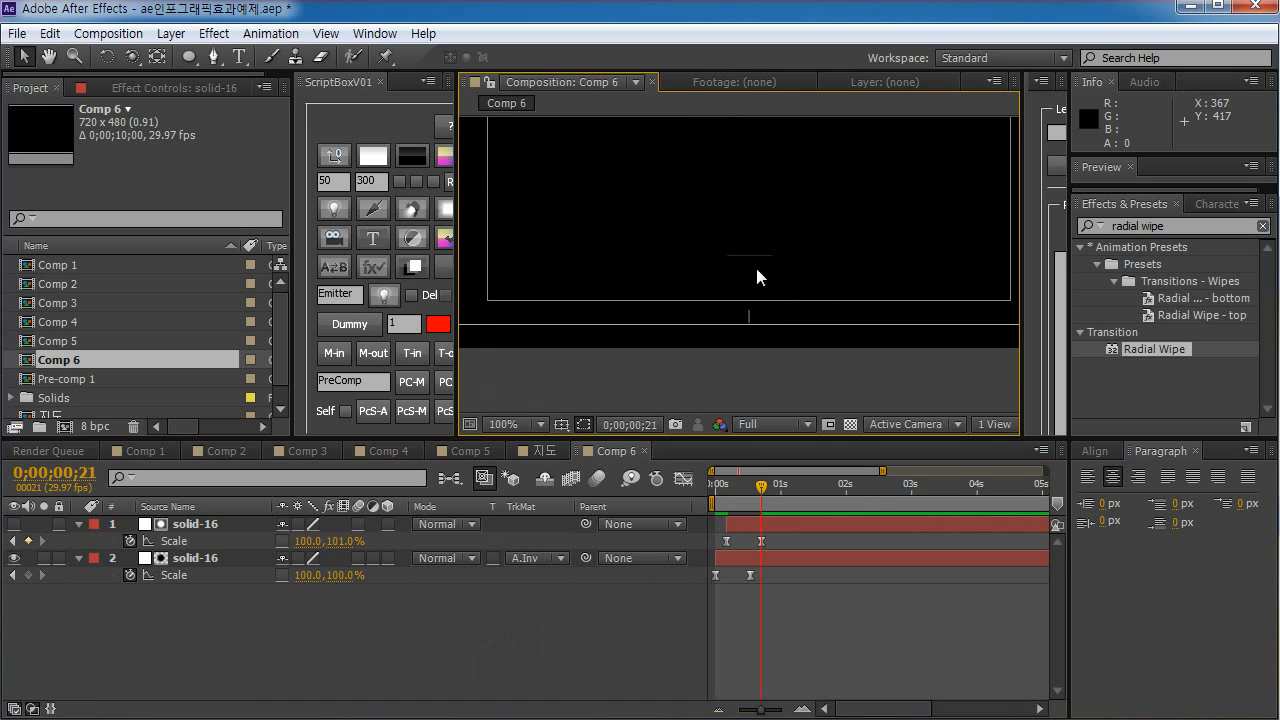
pyautogui.click(217, 523)
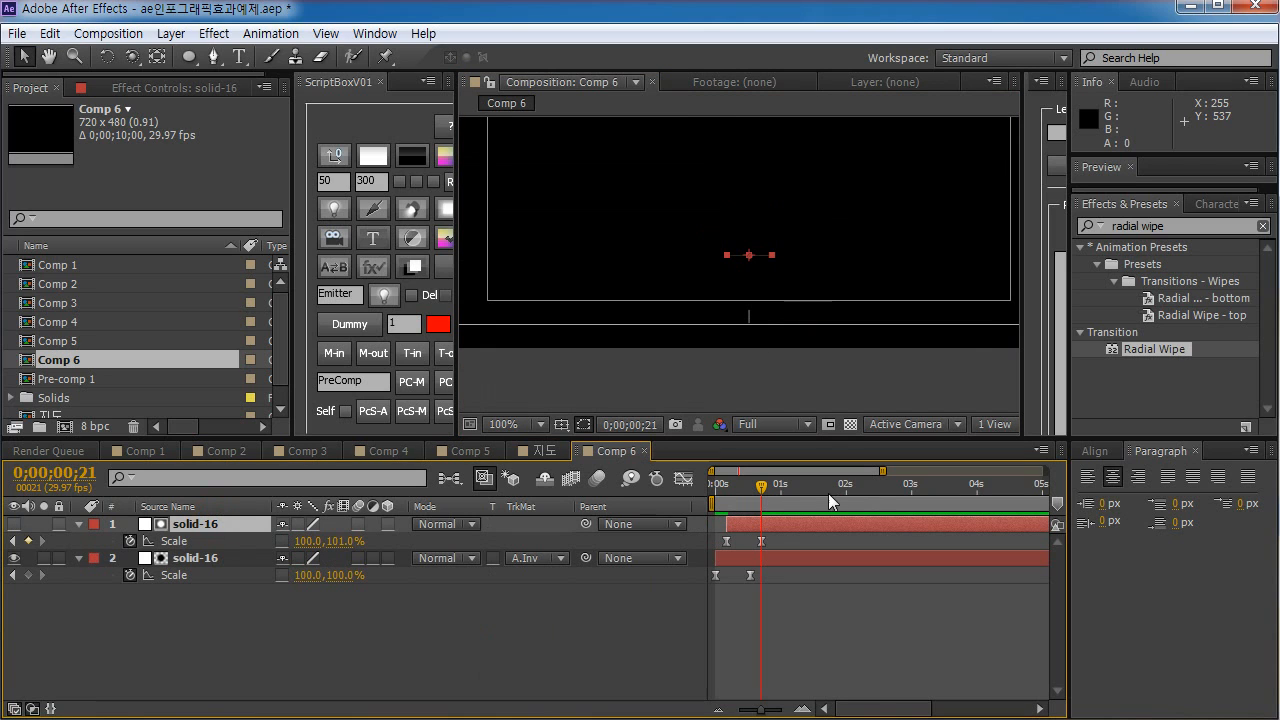
pyautogui.press('p')
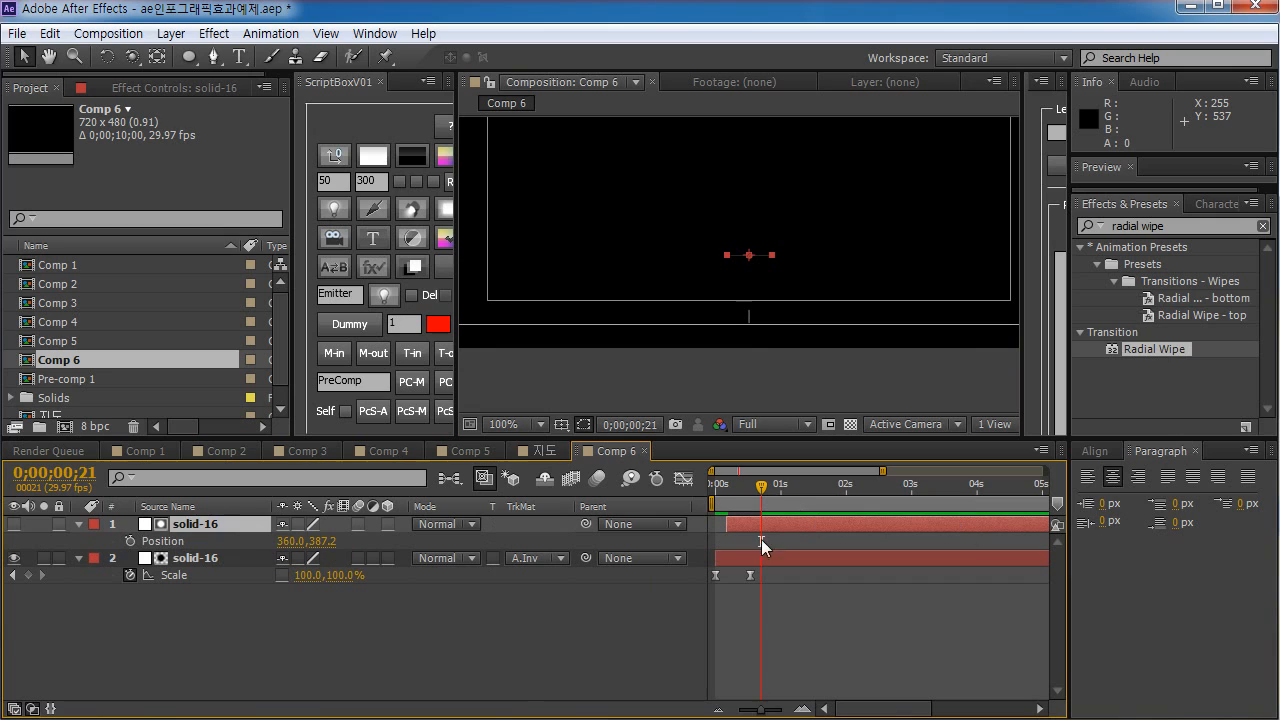
pyautogui.click(329, 542)
pyautogui.click(328, 599)
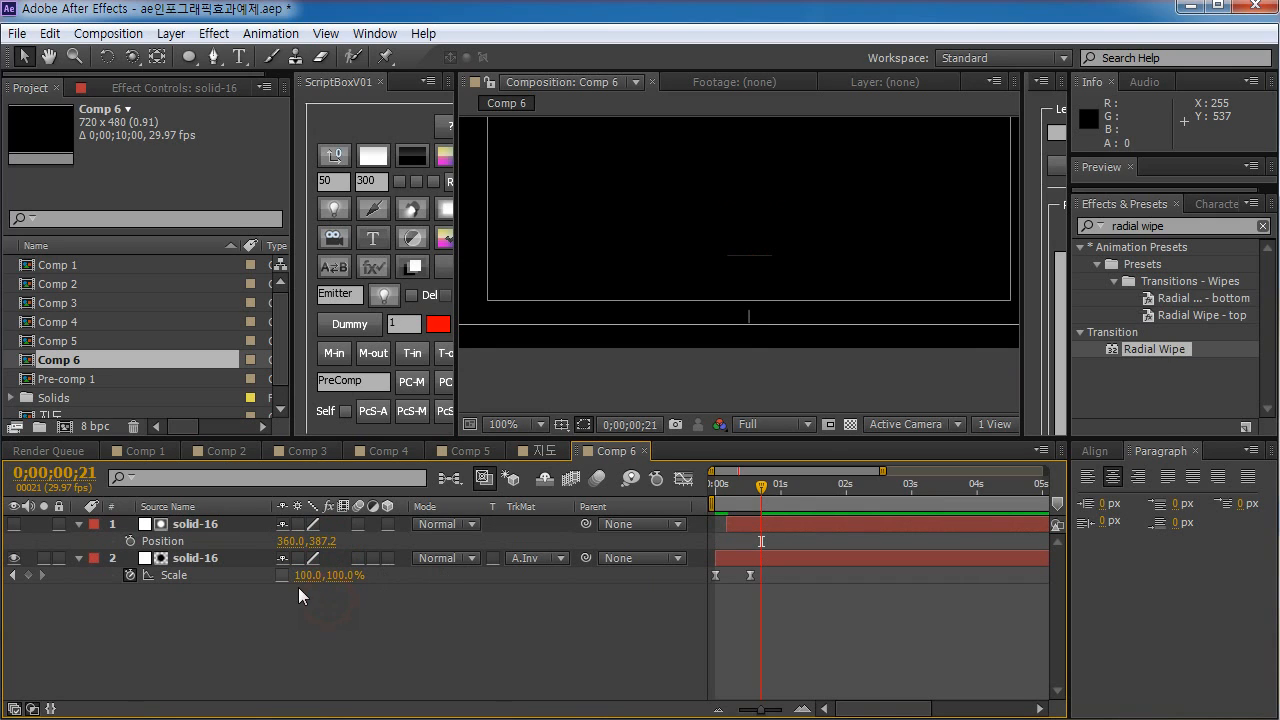
# - Show the lower bar layer's Position property for comparison with the upper matte layer's
pyautogui.click(184, 557)
pyautogui.click(184, 527)
pyautogui.click(186, 557)
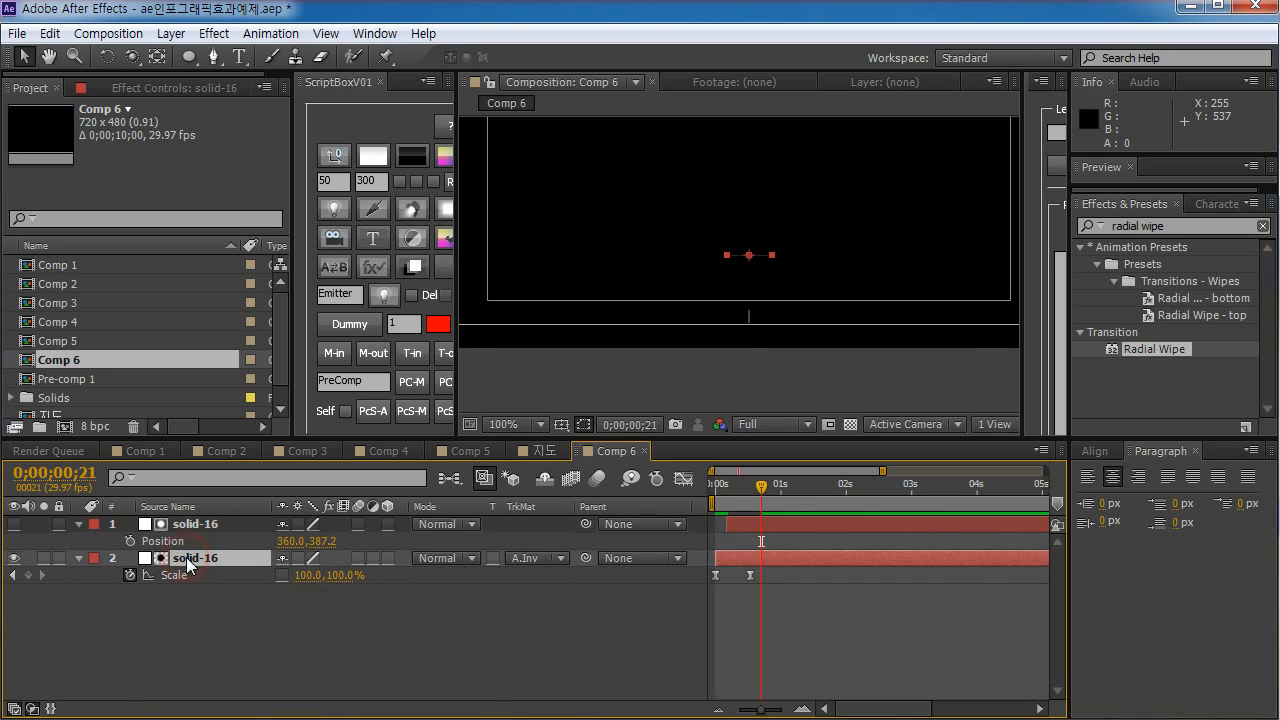
pyautogui.press('p')
pyautogui.click(320, 541)
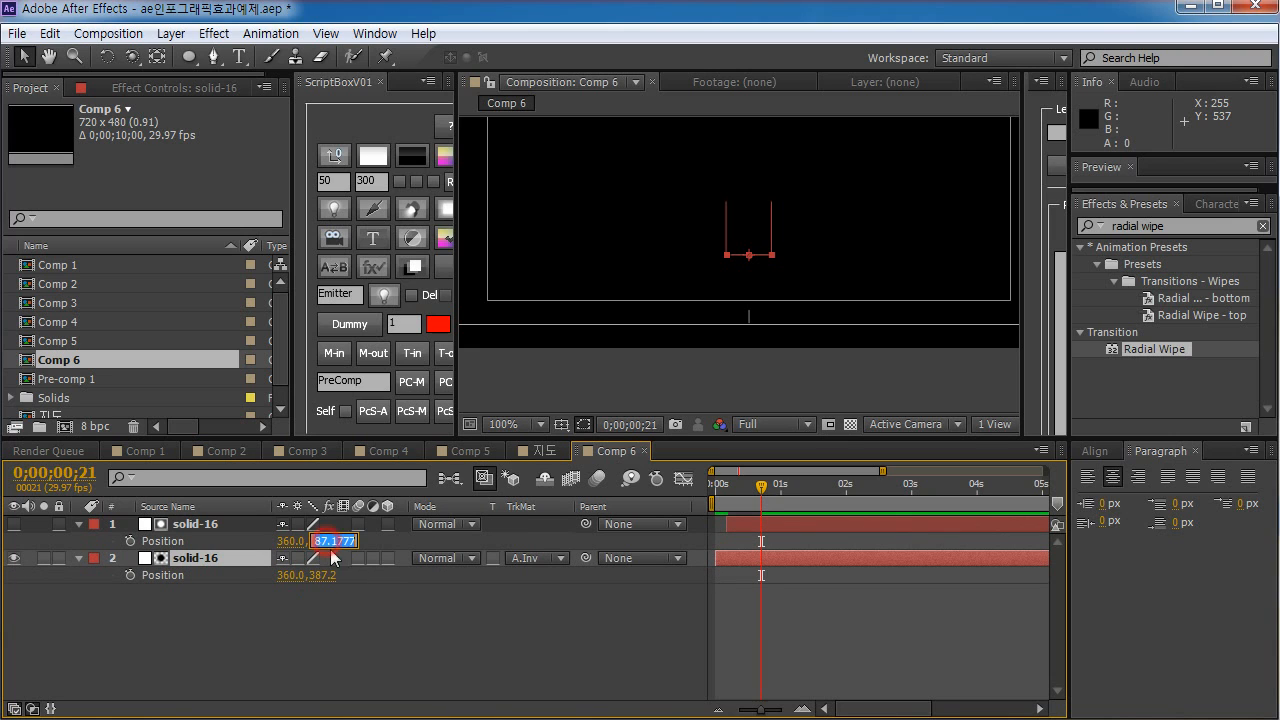
pyautogui.click(338, 626)
# - Try setting the upper matte layer's vertical Position to 387
pyautogui.click(322, 541)
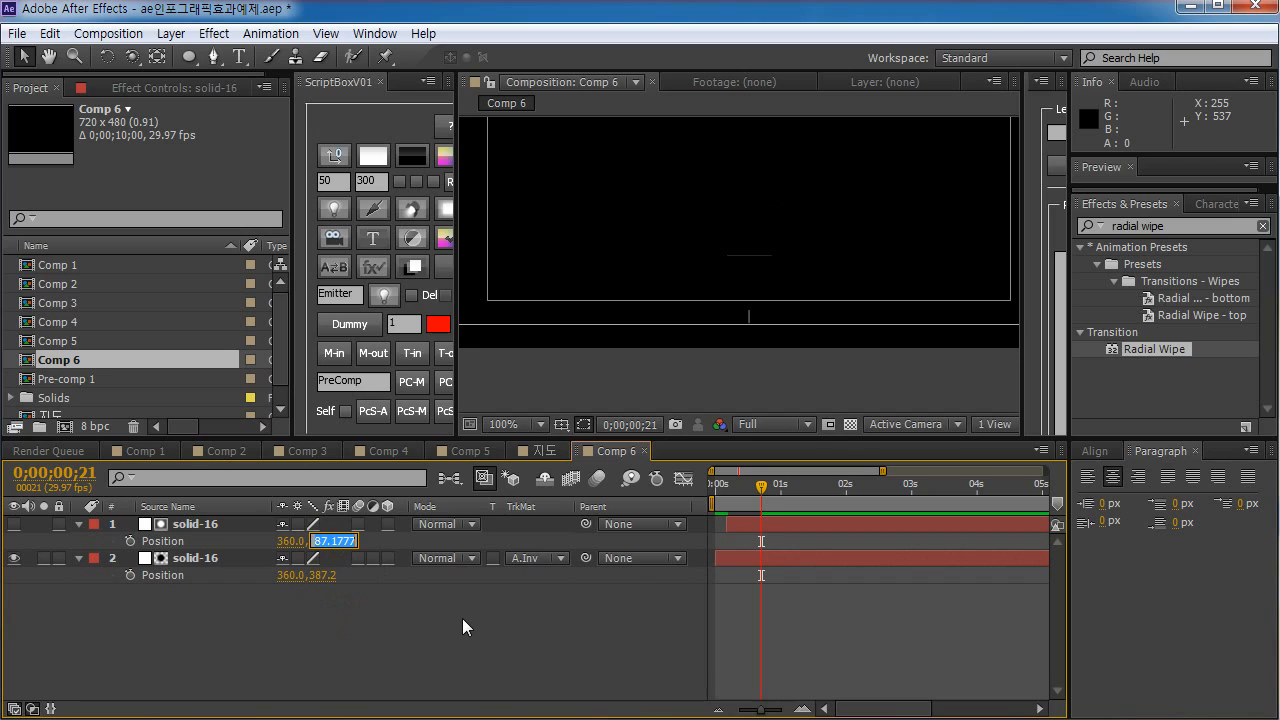
pyautogui.write('387')
pyautogui.press('Return')
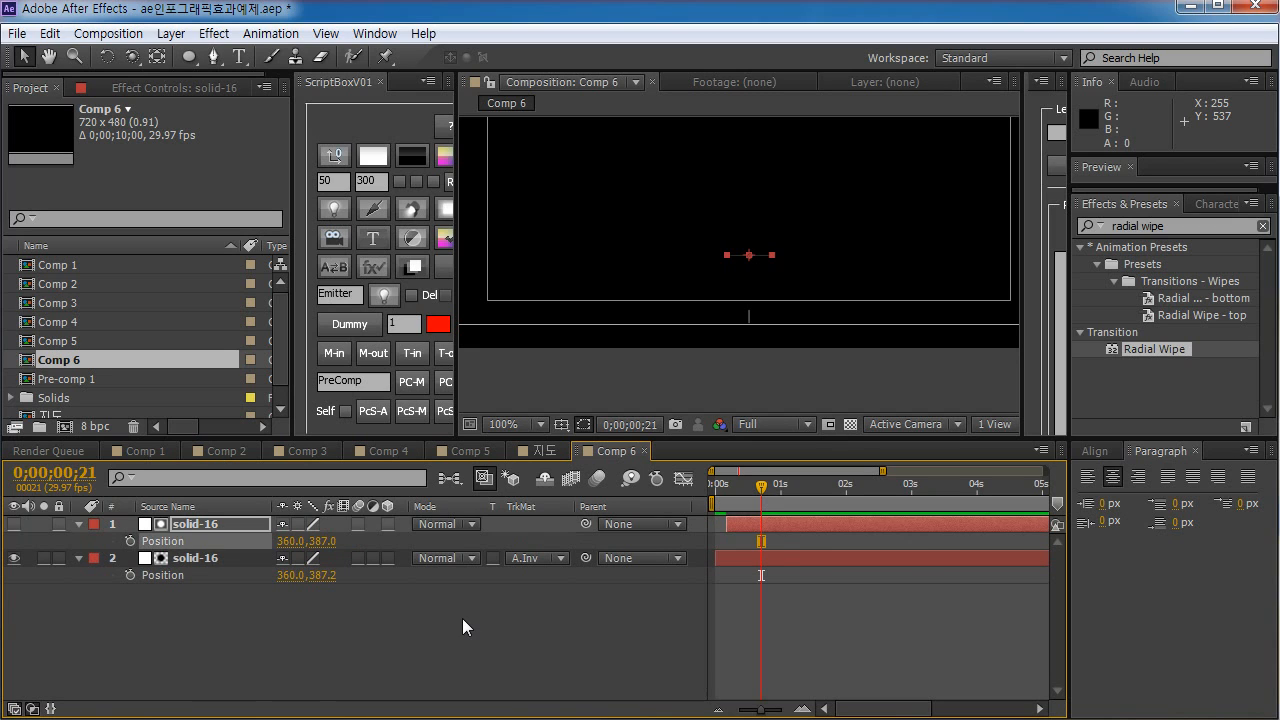
pyautogui.click(462, 618)
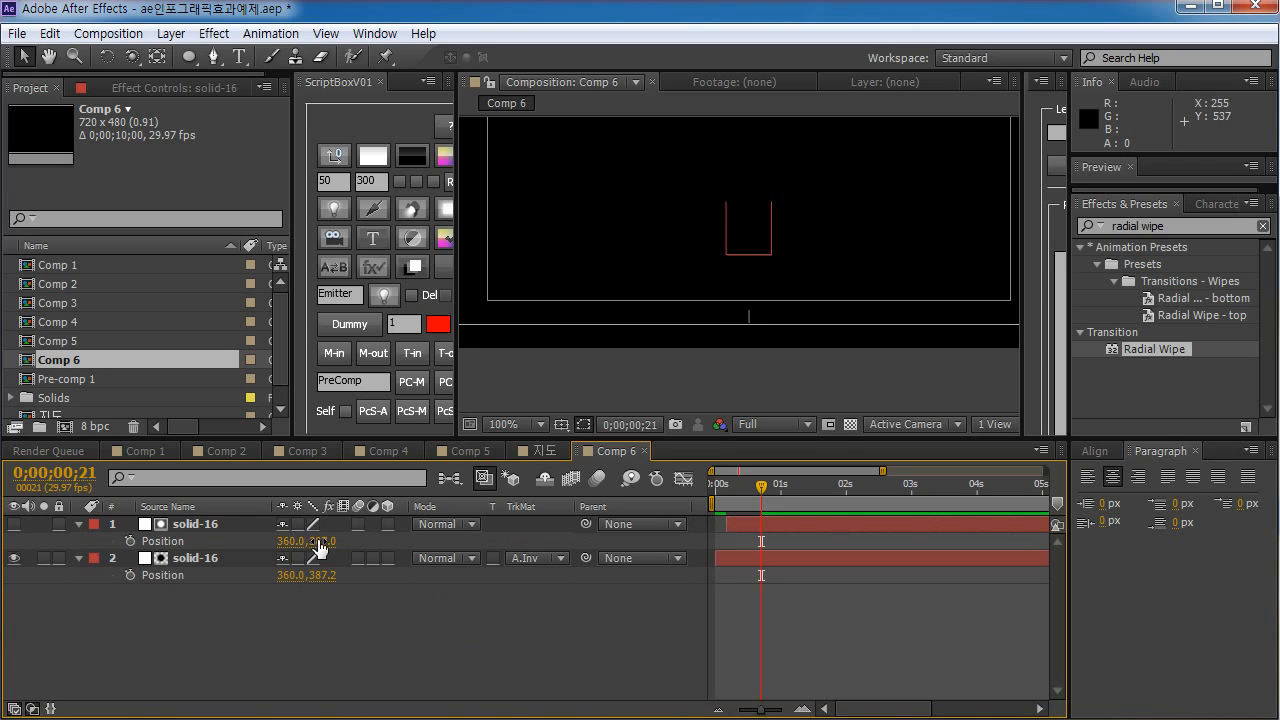
# - Set the upper matte layer's vertical Position to 388 and deselect the layer
pyautogui.moveTo(321, 541); pyautogui.dragTo(325, 553)
pyautogui.click(321, 621)
pyautogui.click(322, 541)
pyautogui.write('388')
pyautogui.press('Return')
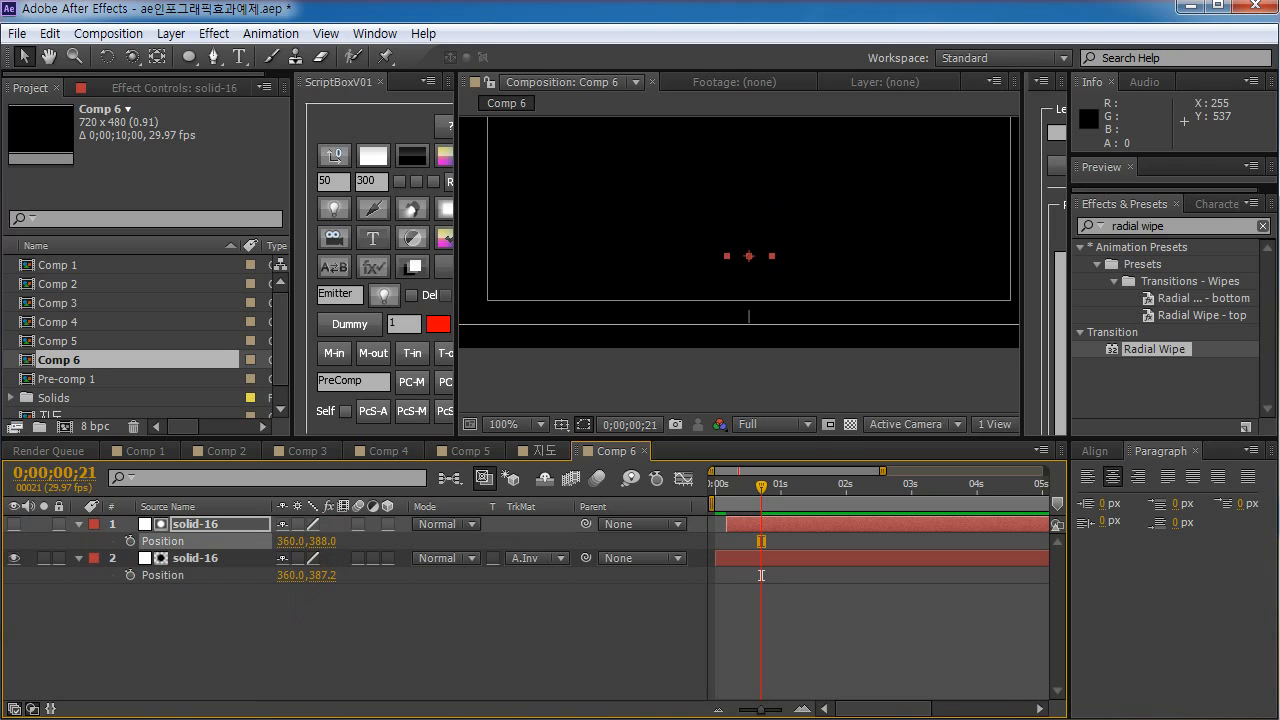
pyautogui.click(603, 619)
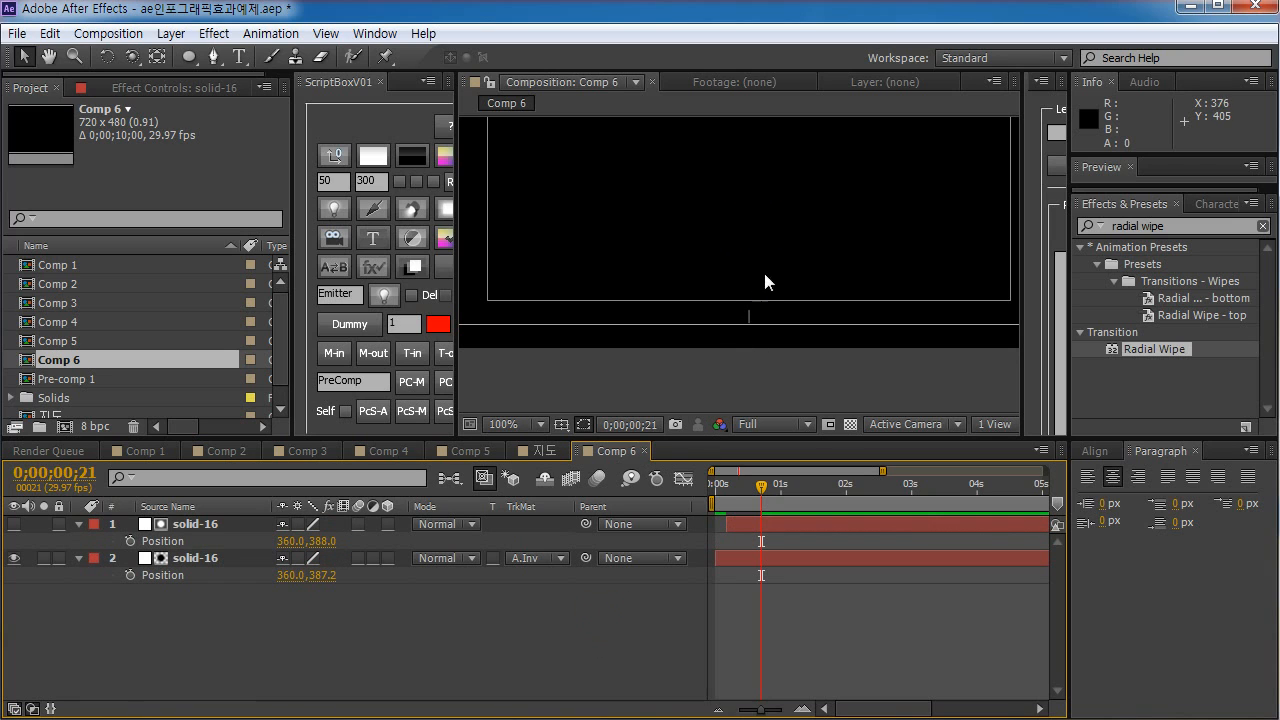
# - Fit the composition in a taller viewer and preview the bar animation from the first frame to check its edges
pyautogui.press('space')
pyautogui.moveTo(766, 217); pyautogui.dragTo(766, 328)
pyautogui.moveTo(768, 254); pyautogui.dragTo(768, 315)
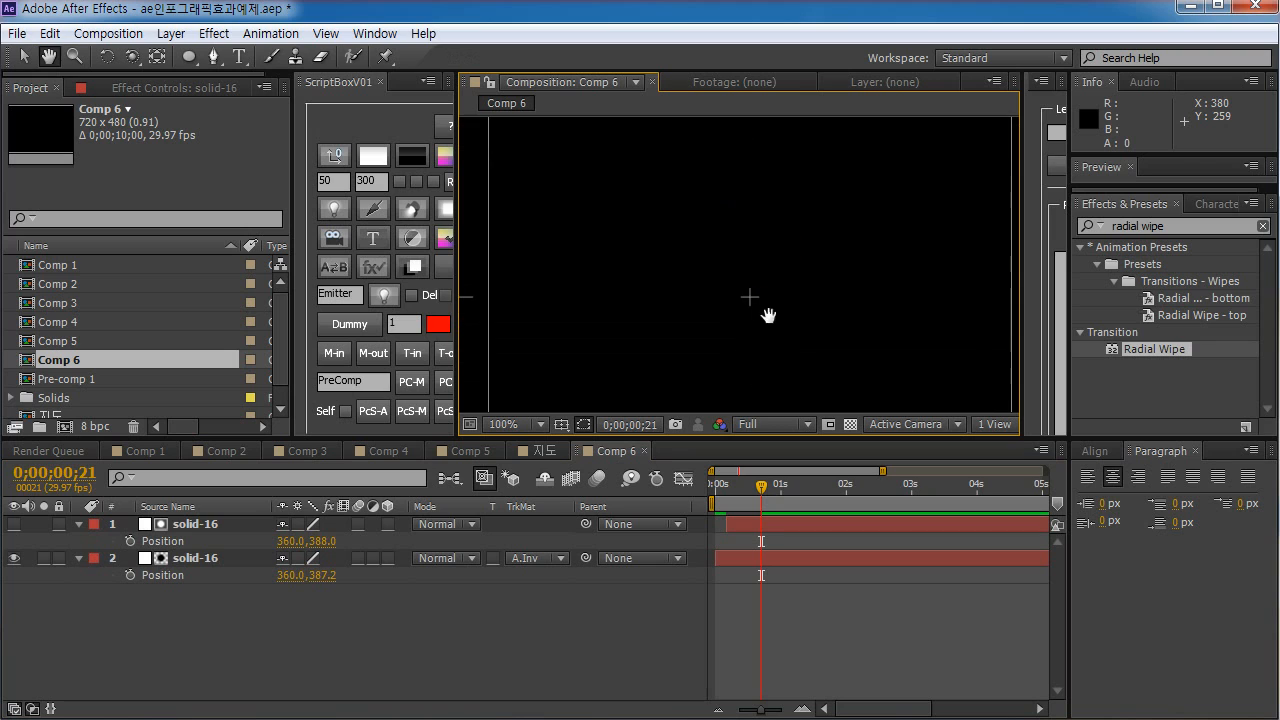
pyautogui.moveTo(761, 480); pyautogui.dragTo(704, 513)
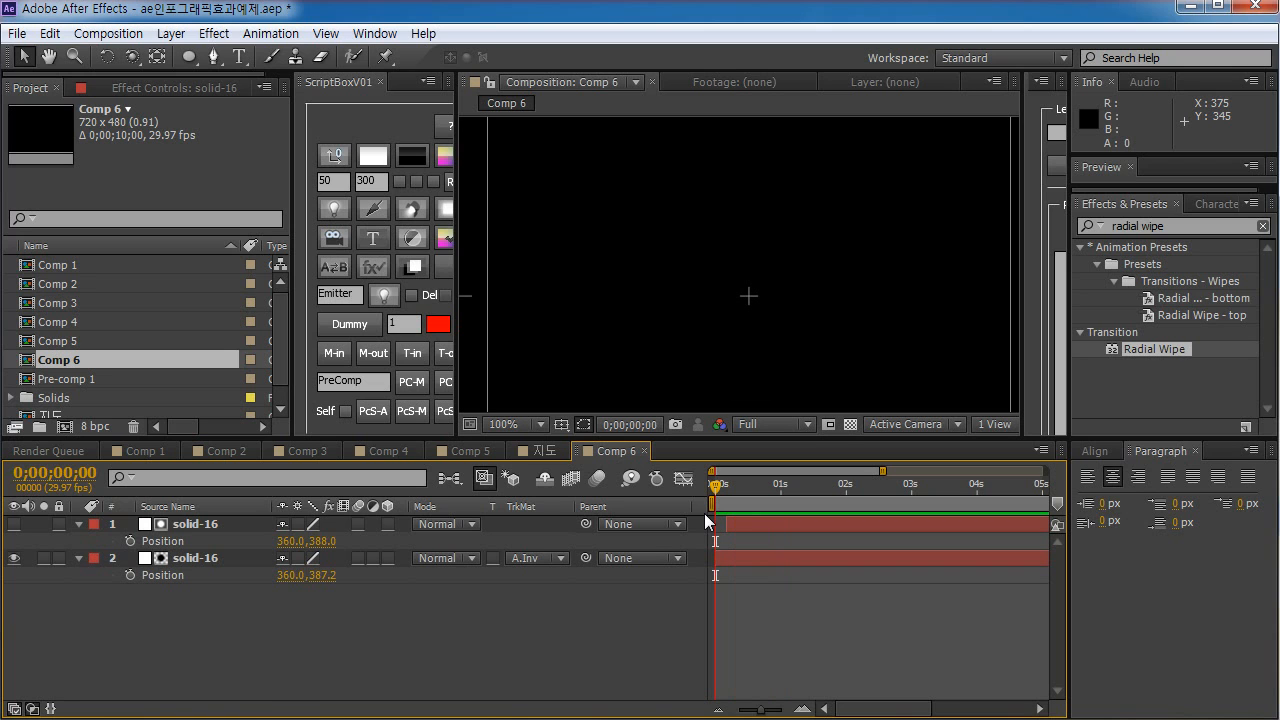
pyautogui.click(515, 424)
pyautogui.click(525, 464)
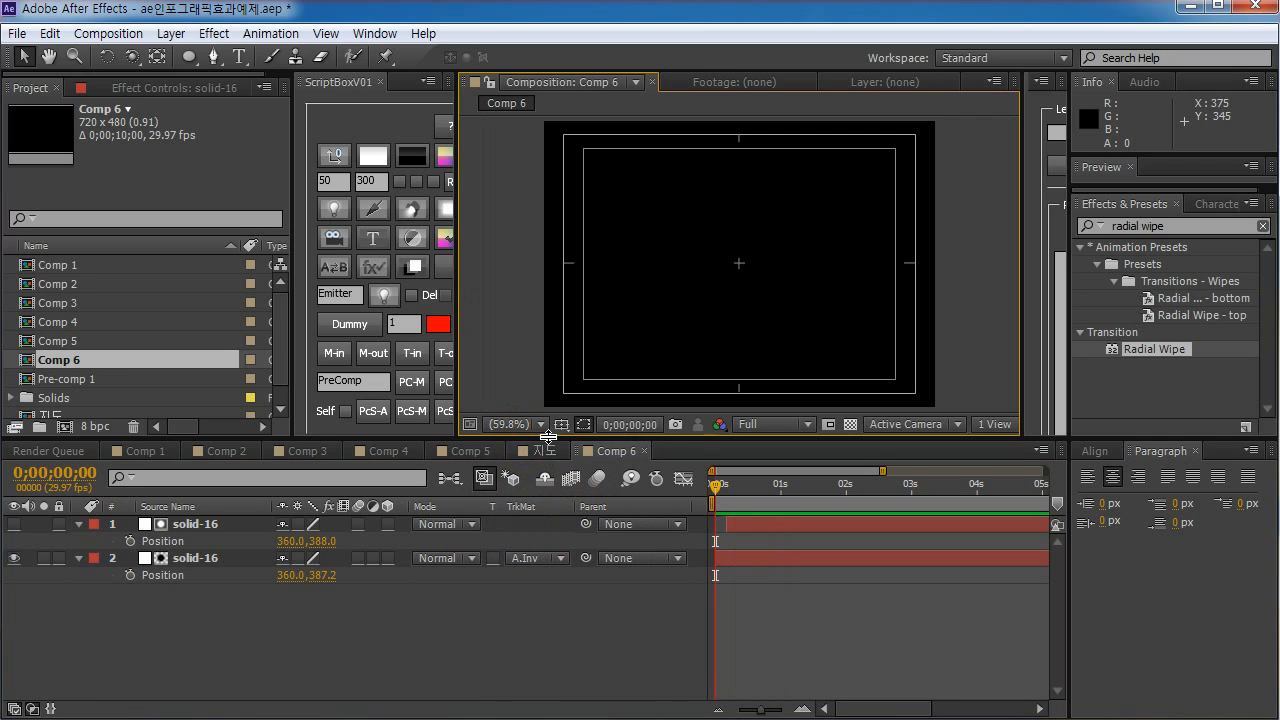
pyautogui.moveTo(548, 437); pyautogui.dragTo(552, 482)
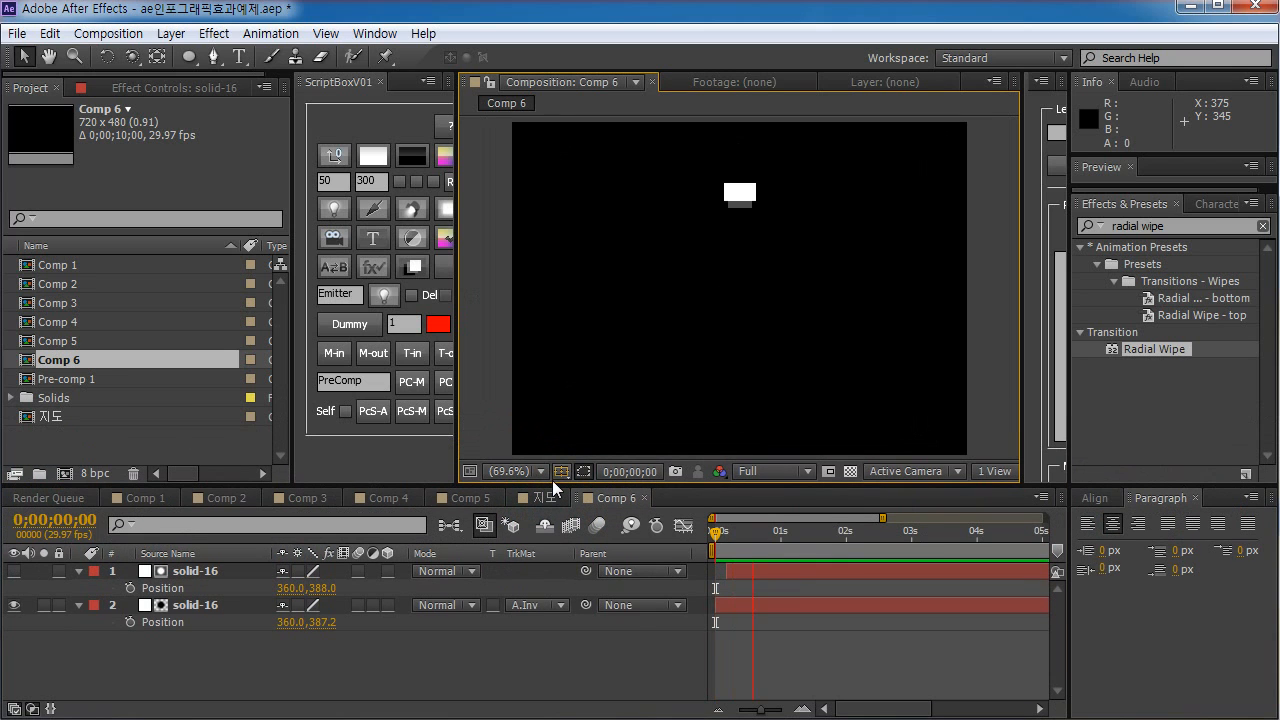
pyautogui.click(552, 479)
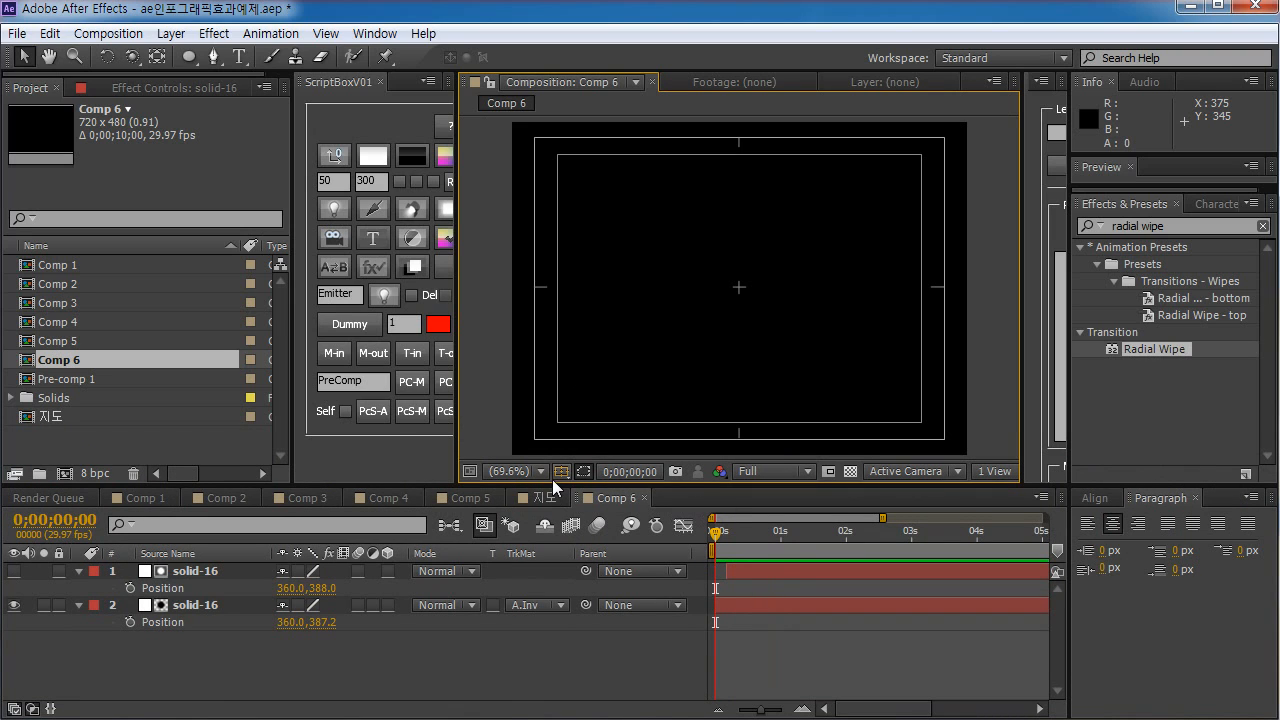
# - Shift the upper matte layer to start at about frame 3 and show the Scale keyframes of both layers
pyautogui.click(749, 567)
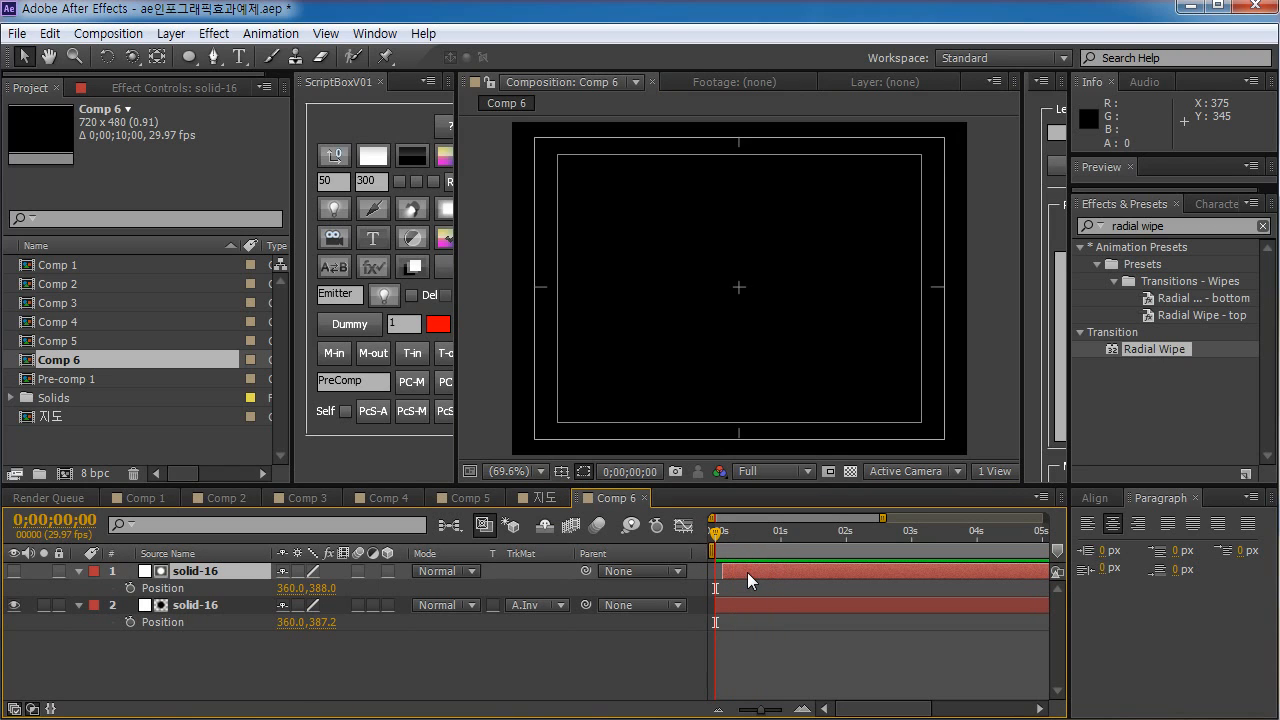
pyautogui.click(224, 594)
pyautogui.click(224, 609)
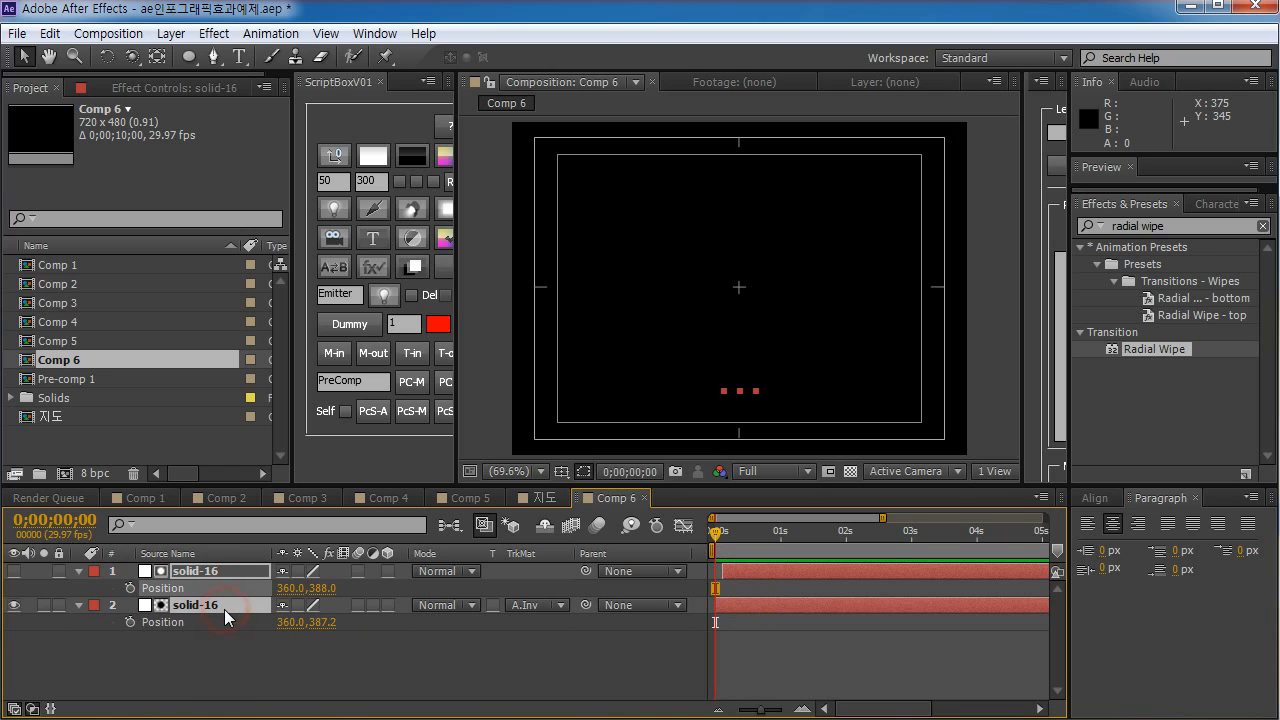
pyautogui.press('s')
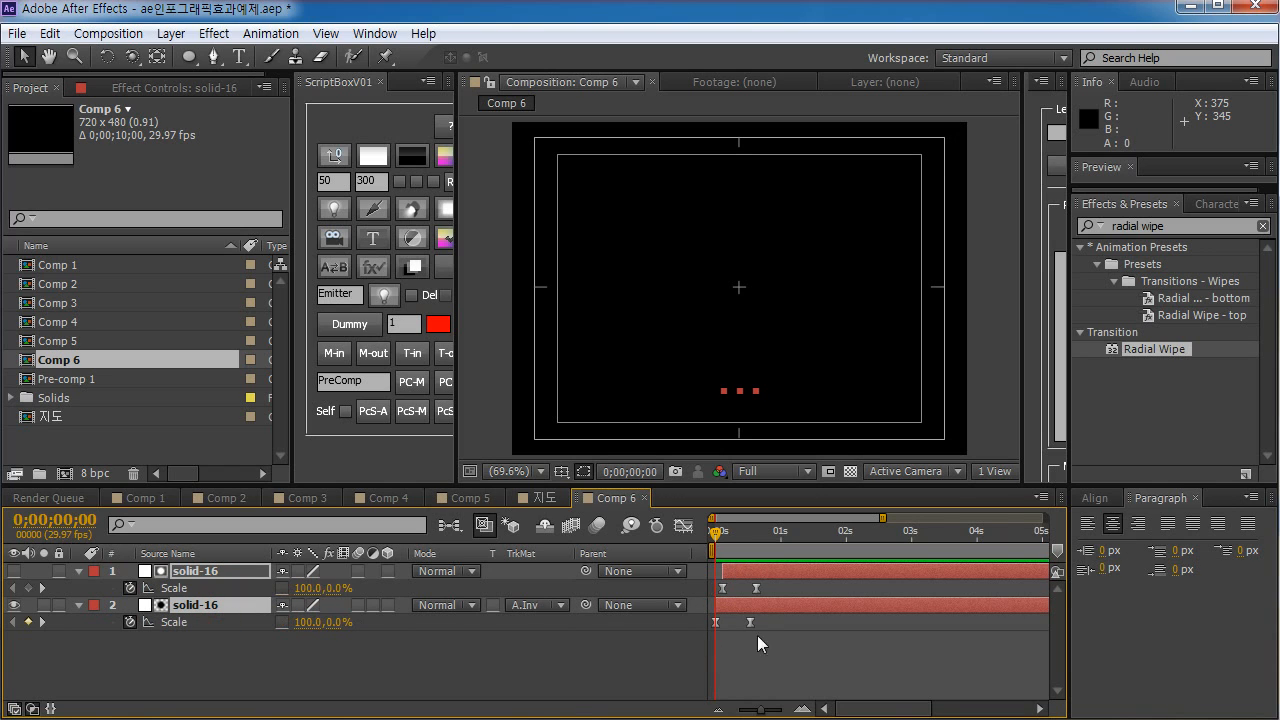
# - Try moving the last Scale keyframes of the lower and upper layers to about frames 9 and 12, and preview the faster animation
pyautogui.moveTo(757, 636); pyautogui.dragTo(748, 588)
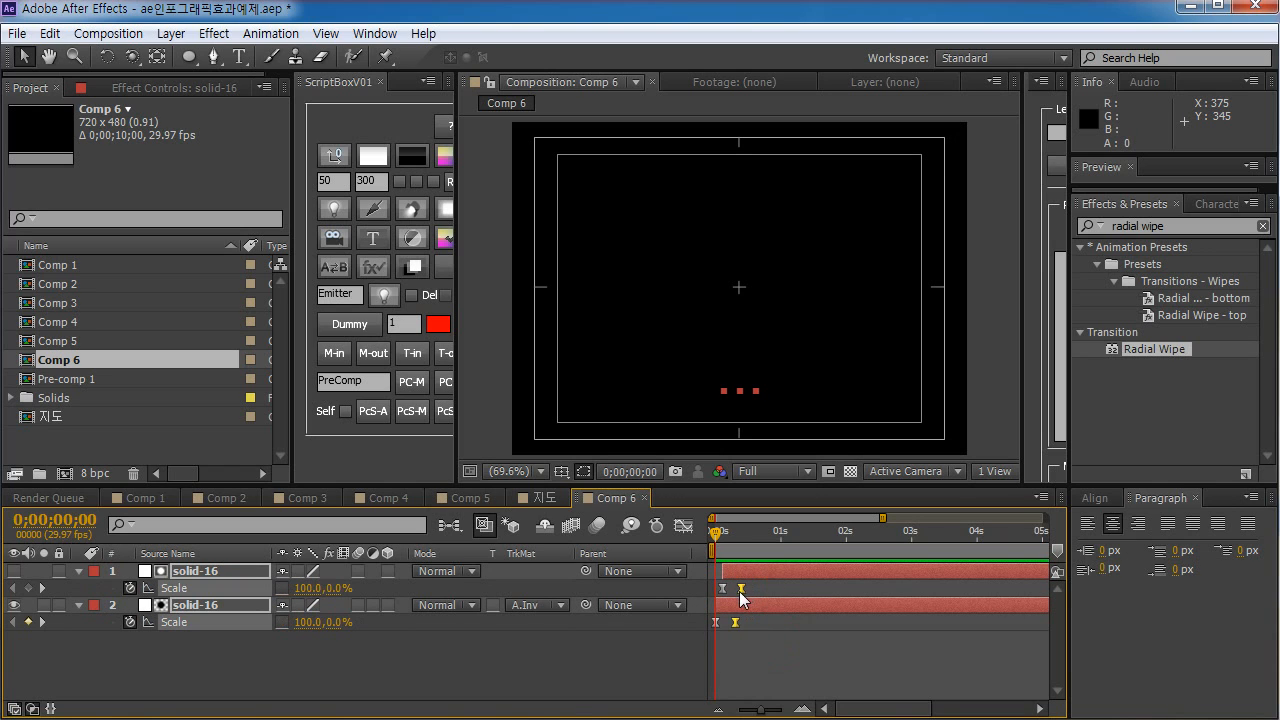
pyautogui.press('KP_0')
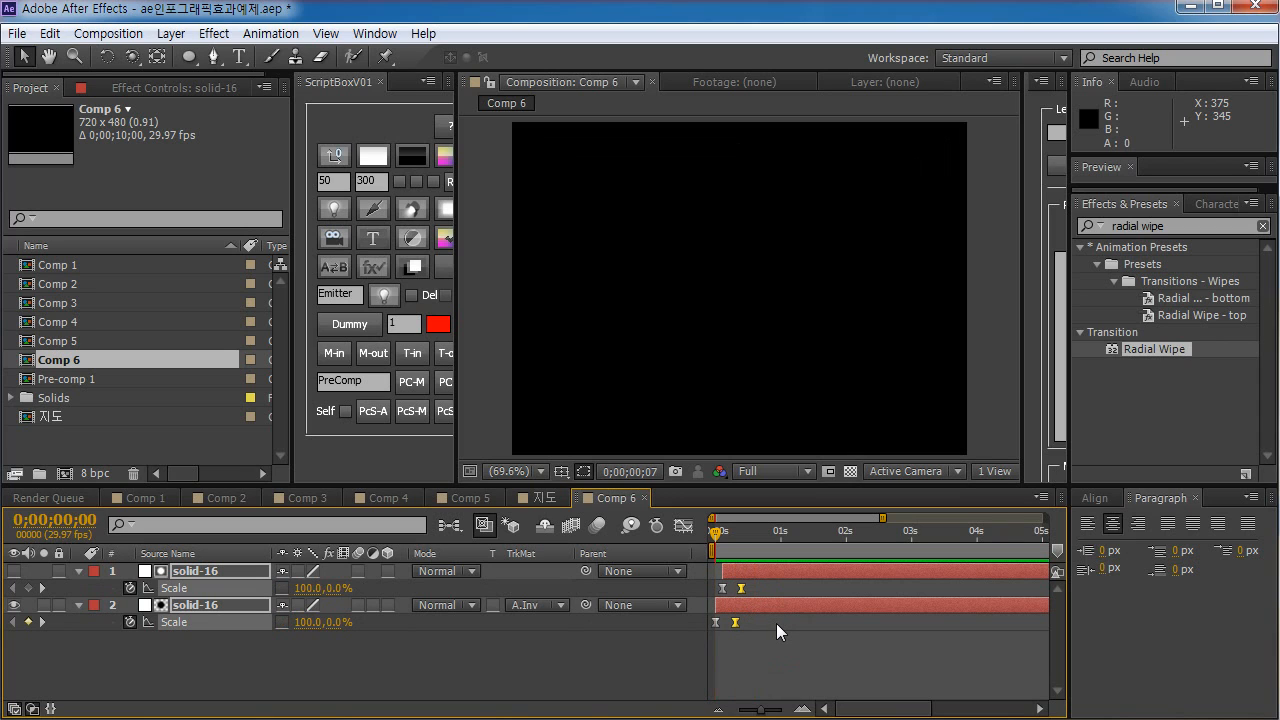
pyautogui.press('space')
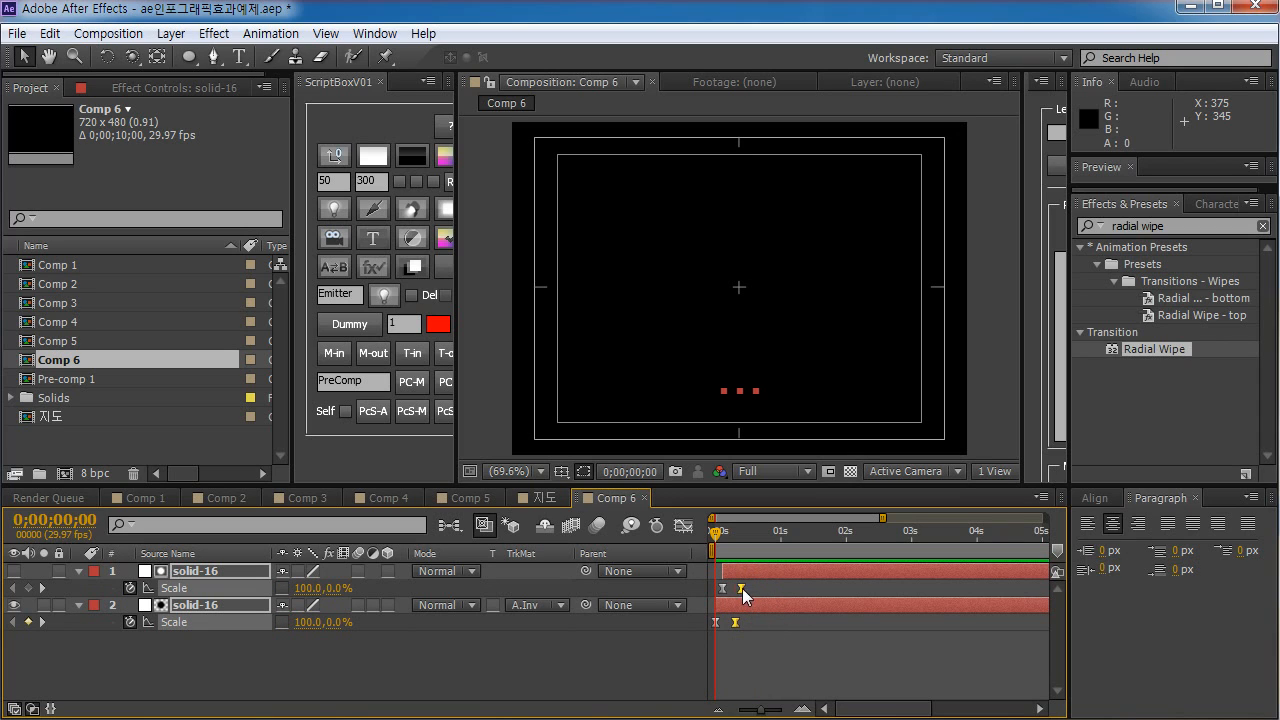
# - Try stretching both layers' Scale animations by moving their last keyframes to about the 1-second mark, and preview the slower motion
pyautogui.moveTo(767, 586); pyautogui.dragTo(784, 586)
pyautogui.press('KP_0')
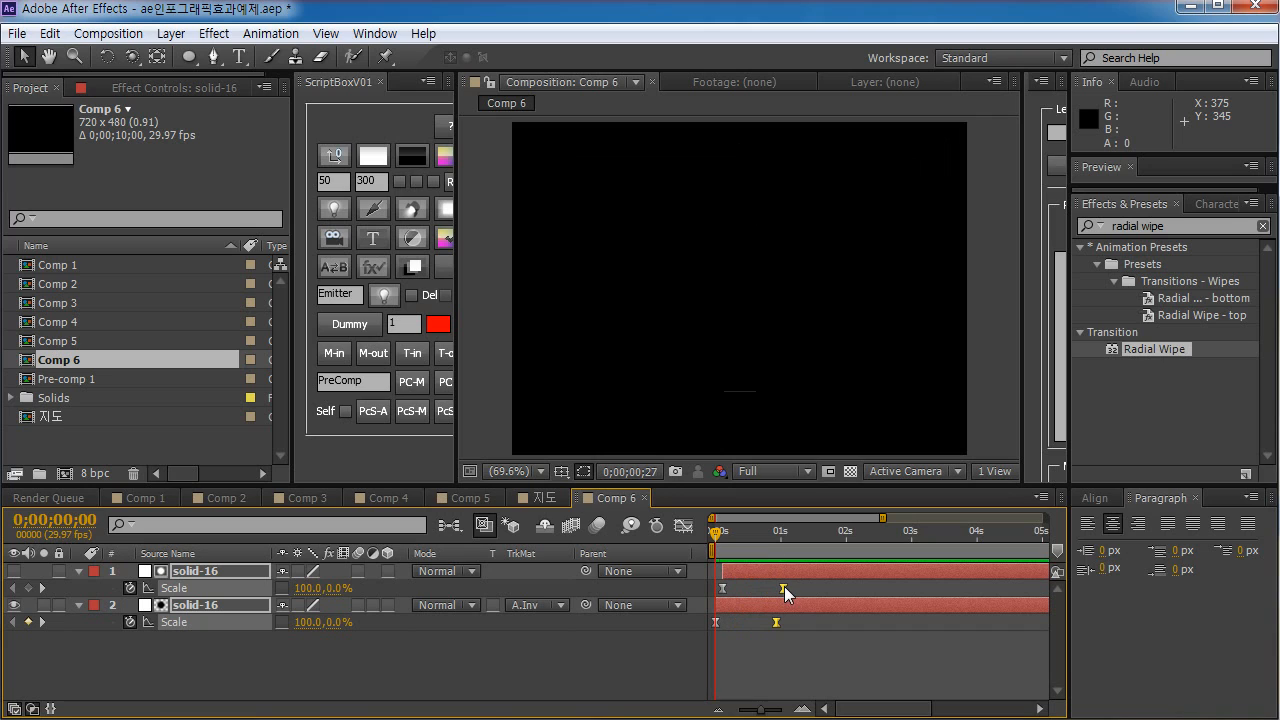
pyautogui.press('space')
# - Try delaying only the upper matte layer to start at about frame 16, and preview the longer bar
pyautogui.click(760, 648)
pyautogui.moveTo(756, 572); pyautogui.dragTo(785, 567)
pyautogui.press('KP_0')
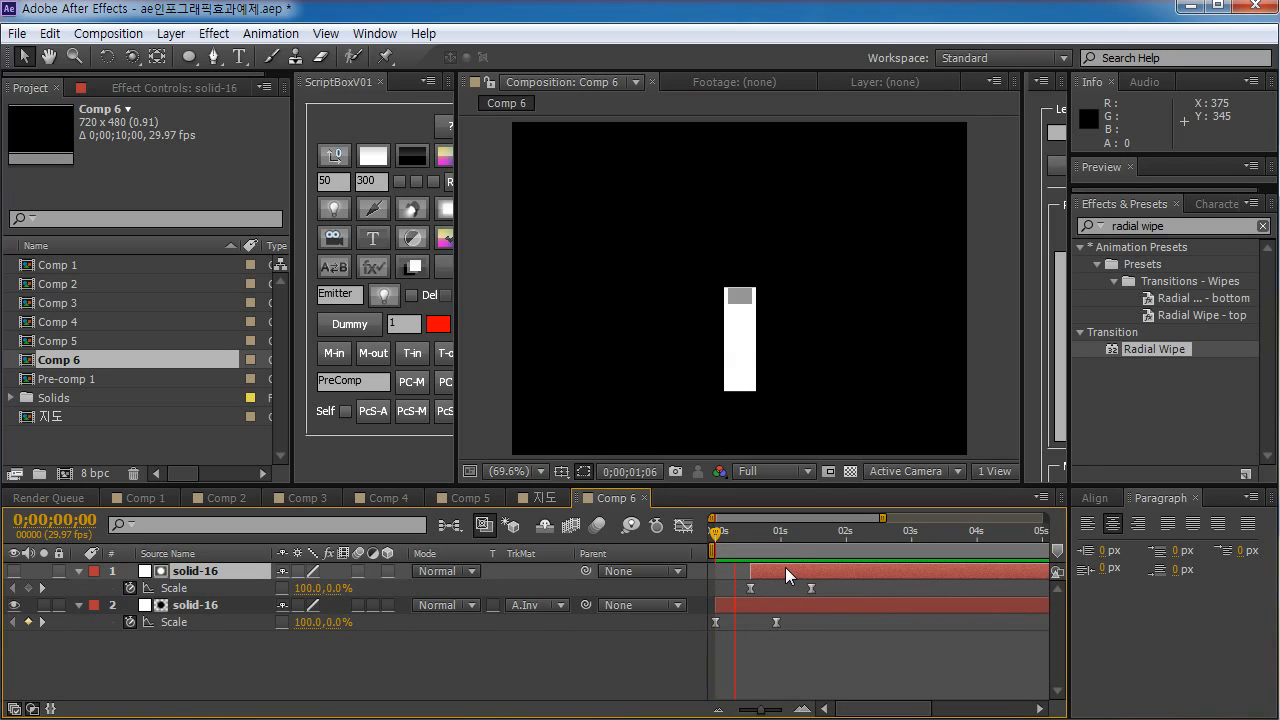
pyautogui.press('space')
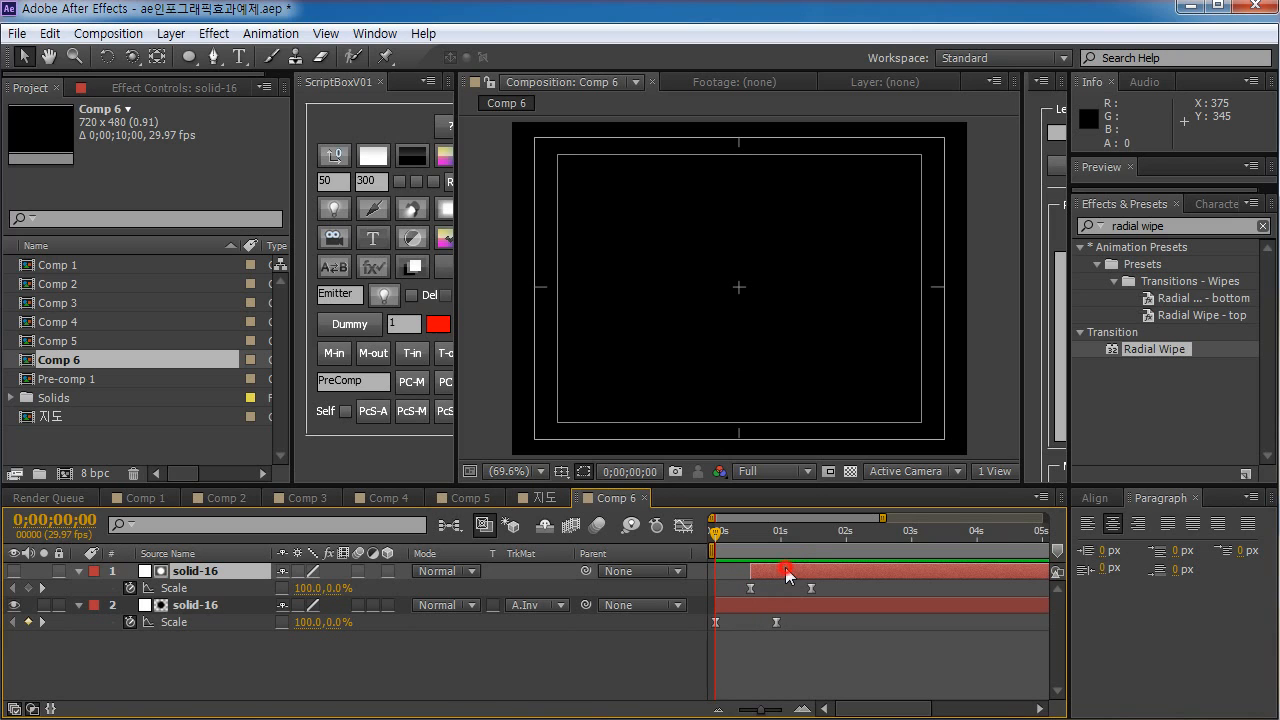
# - Start the upper matte layer at about frame 8, move the lower and upper layers' last Scale keyframes to about frames 13 and 21, and preview
pyautogui.moveTo(772, 571); pyautogui.dragTo(768, 572)
pyautogui.moveTo(823, 645); pyautogui.dragTo(762, 581)
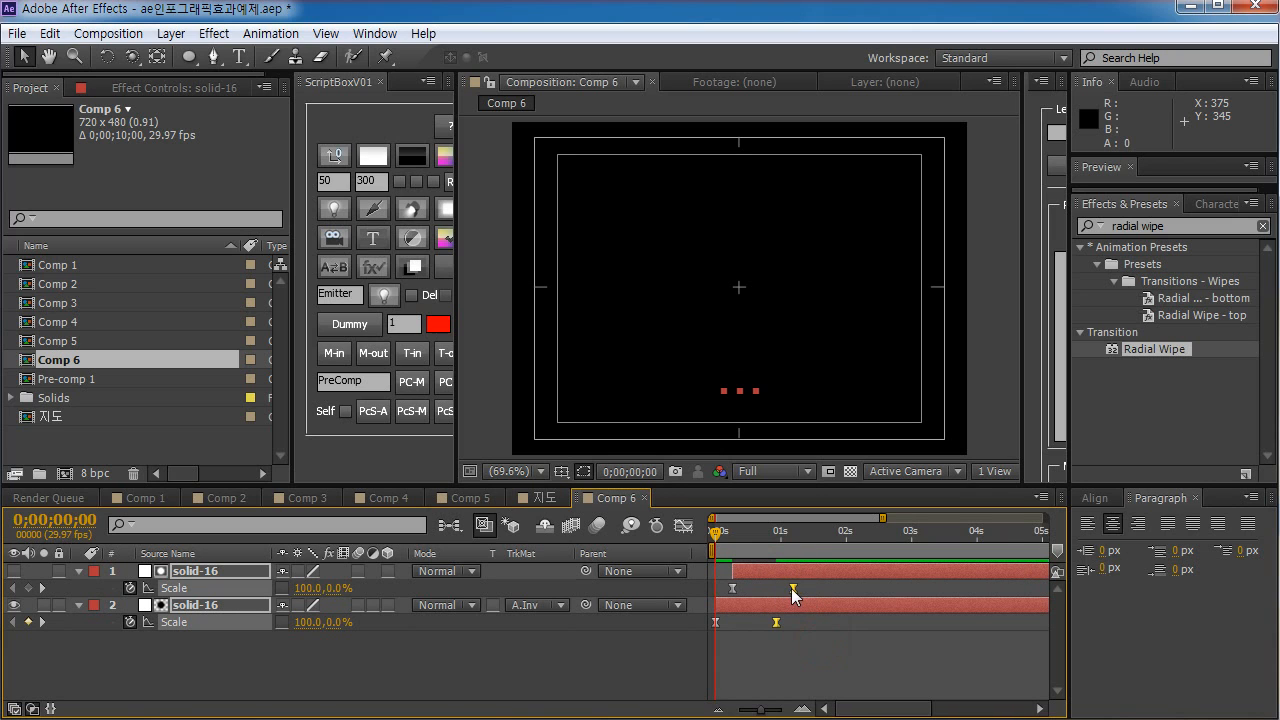
pyautogui.press('KP_0')
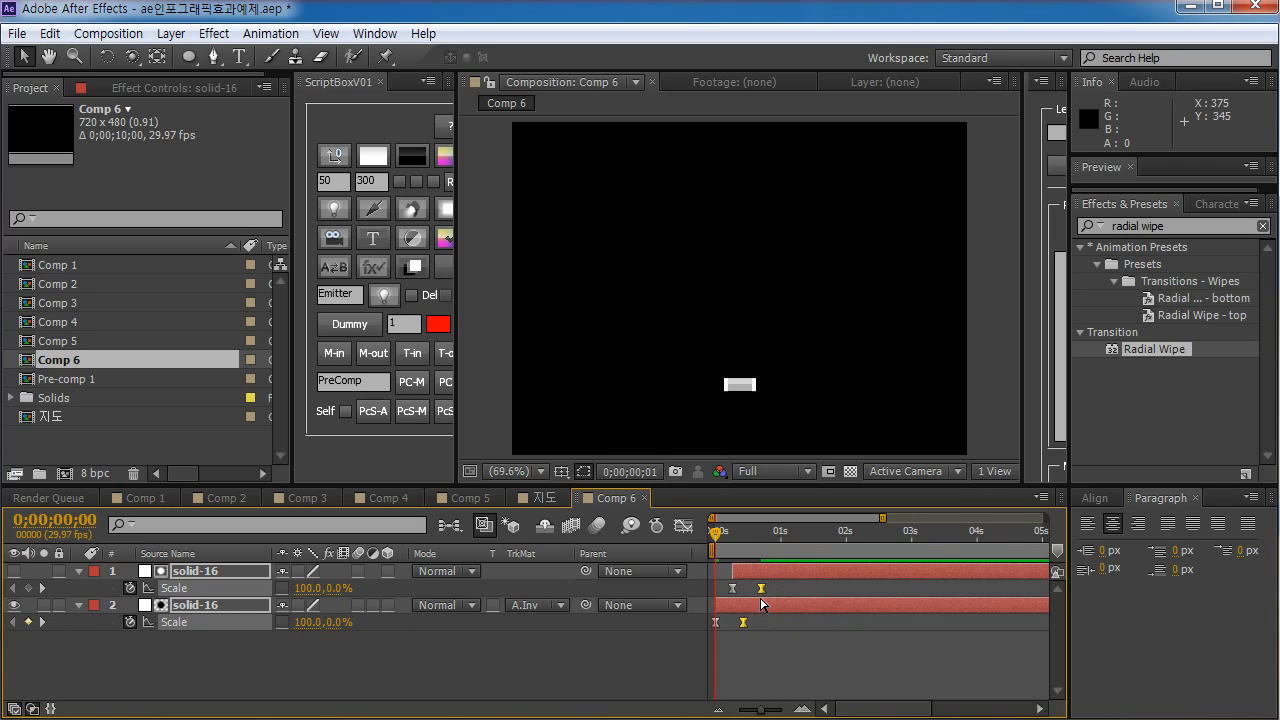
pyautogui.press('space')
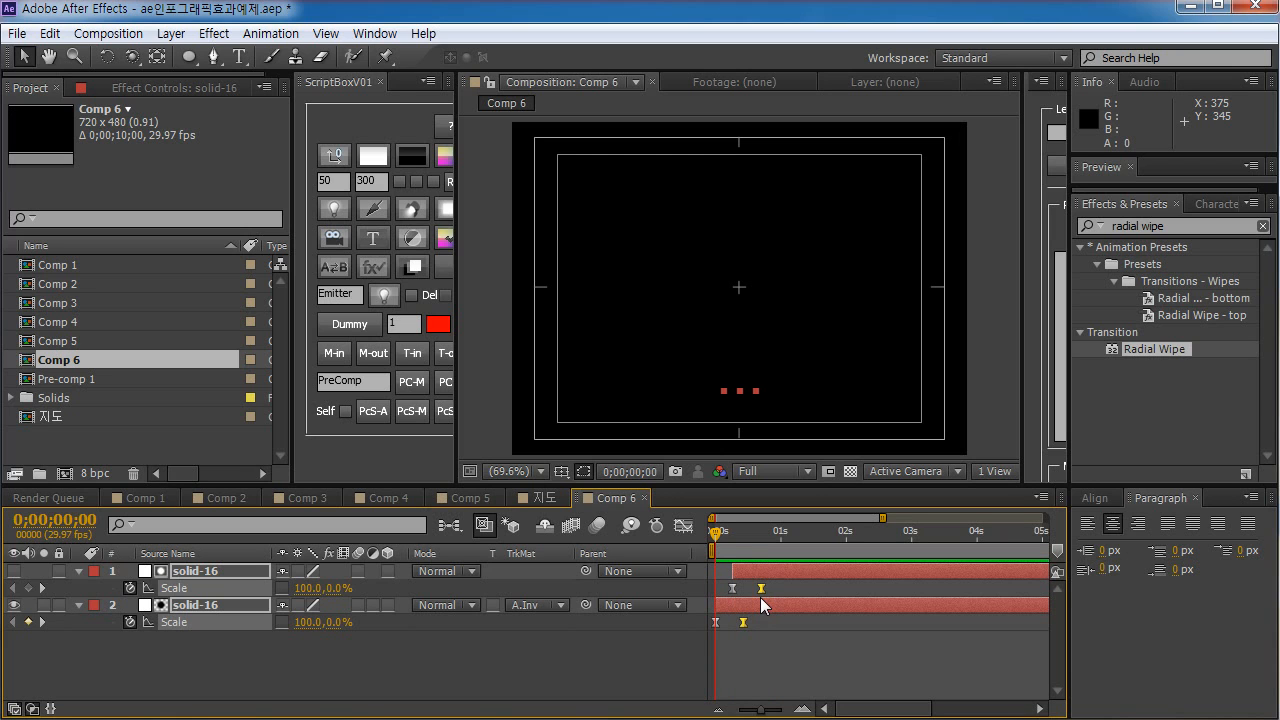
# - Pre-compose the two solid-16 layers together, moving all attributes into the new composition
pyautogui.click(251, 675)
pyautogui.moveTo(251, 648); pyautogui.dragTo(131, 564)
pyautogui.click(108, 33)
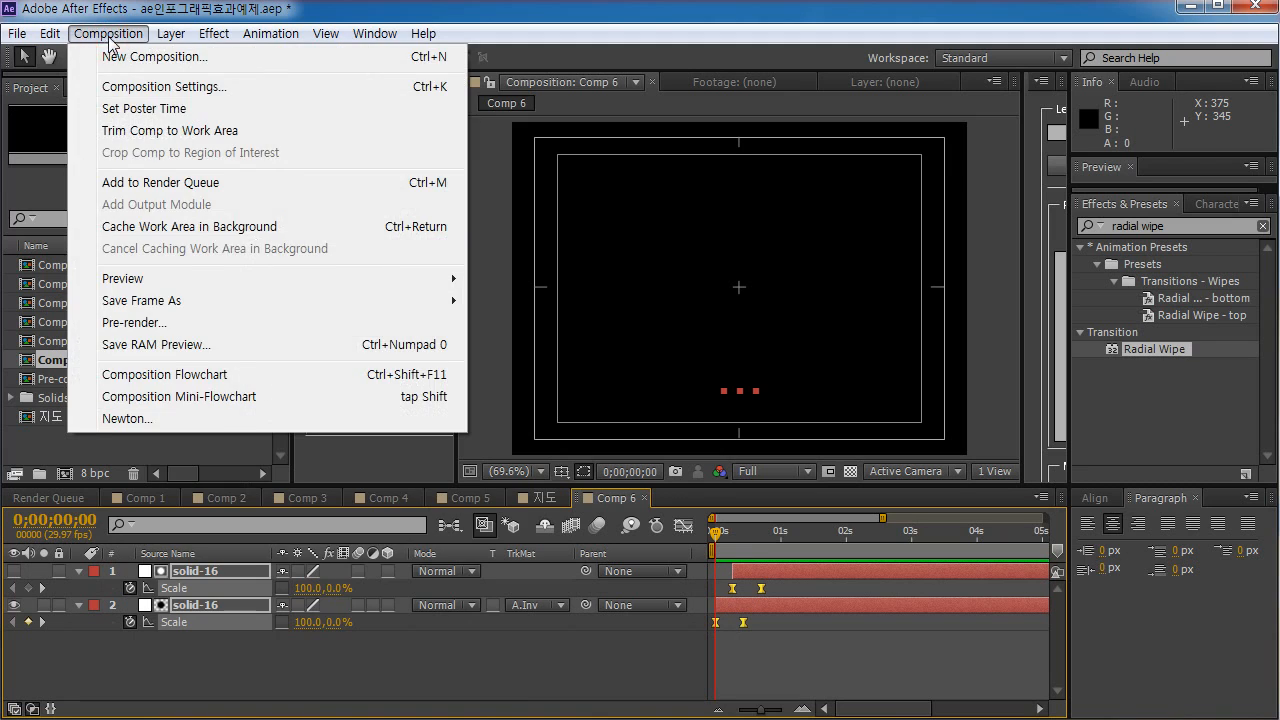
pyautogui.moveTo(172, 38)
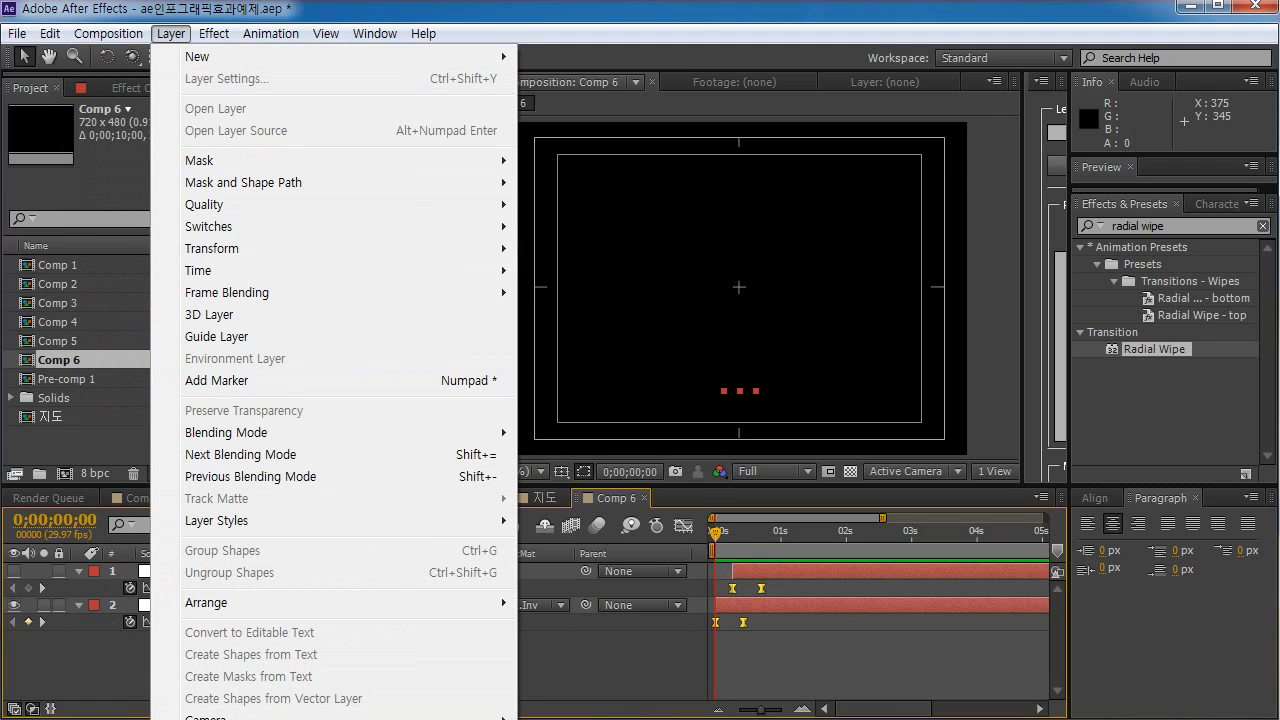
pyautogui.click(120, 673)
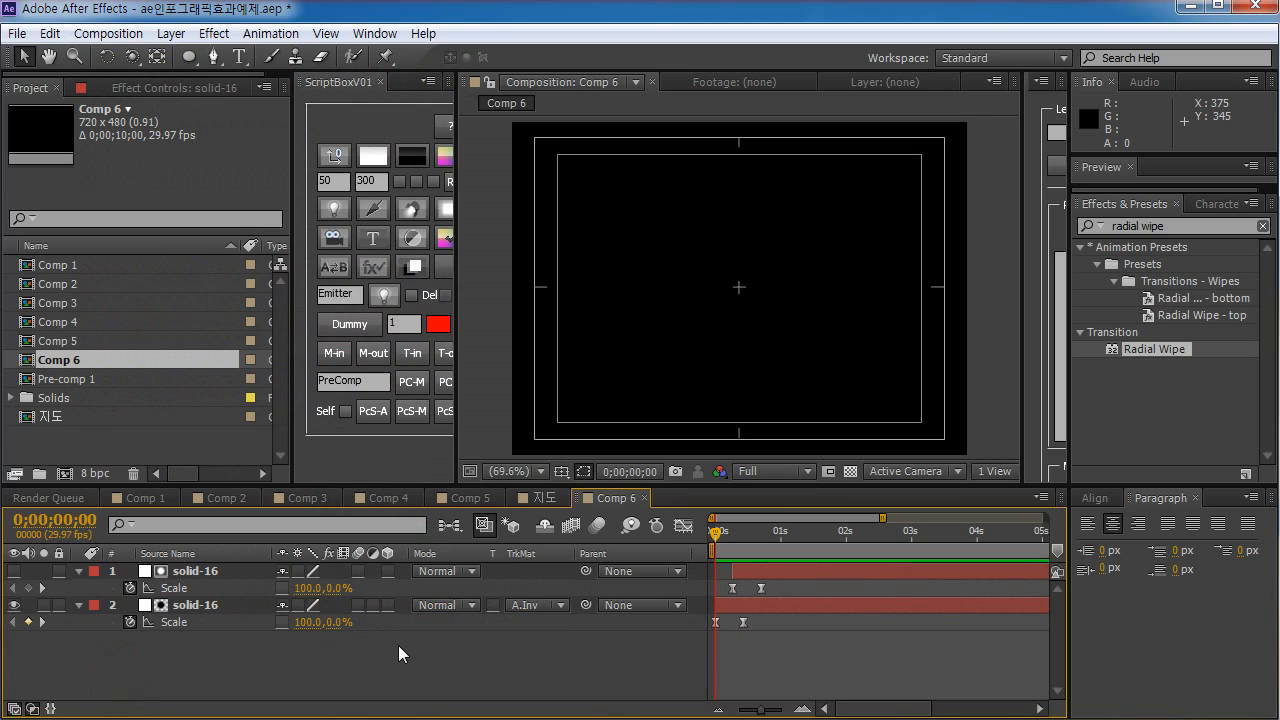
pyautogui.moveTo(272, 655); pyautogui.dragTo(172, 560)
pyautogui.click(279, 651)
pyautogui.moveTo(279, 651); pyautogui.dragTo(586, 565)
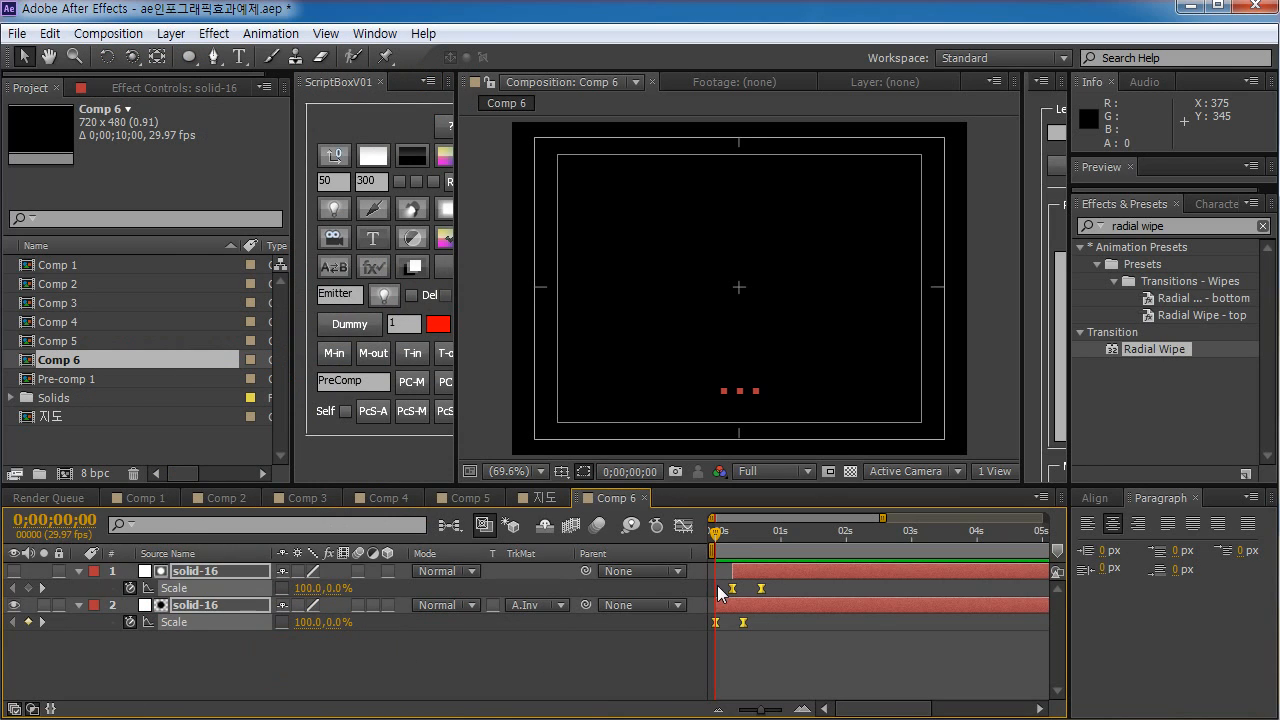
pyautogui.hotkey('ctrl', 'shift', 'c')
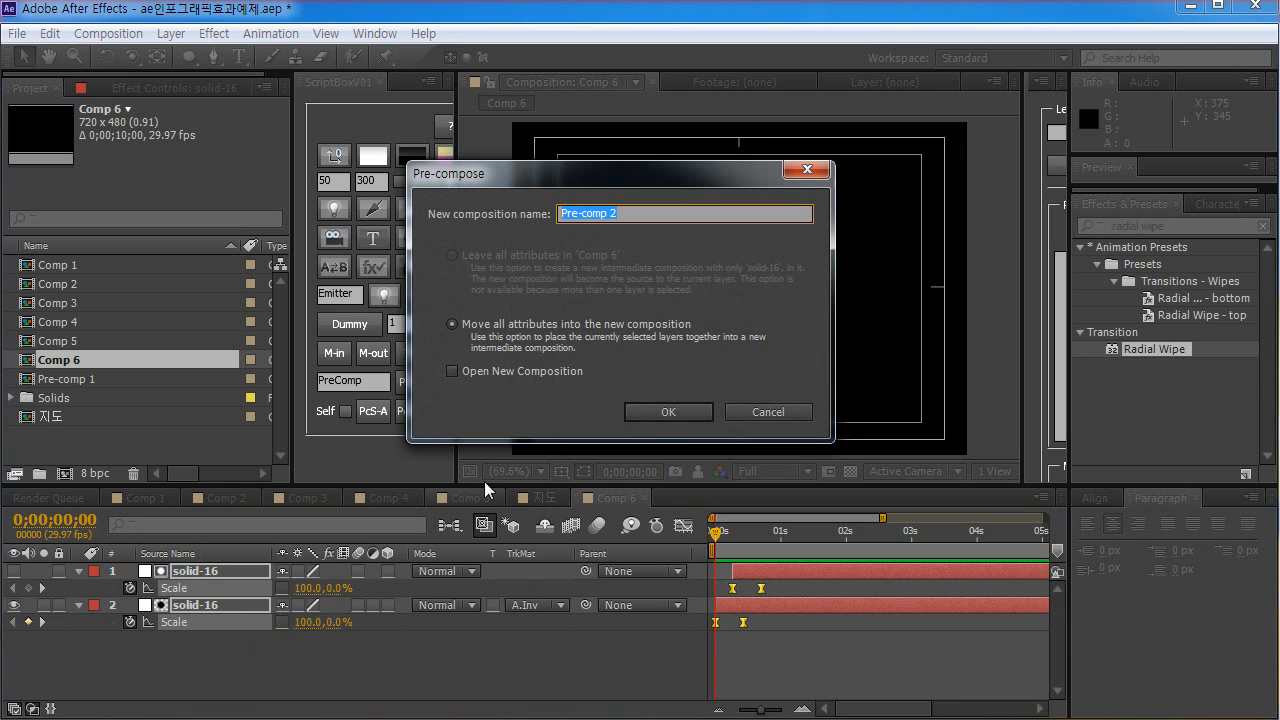
pyautogui.click(660, 406)
# - Move the current time in Comp 6 to frame 12
pyautogui.click(437, 640)
pyautogui.click(191, 569)
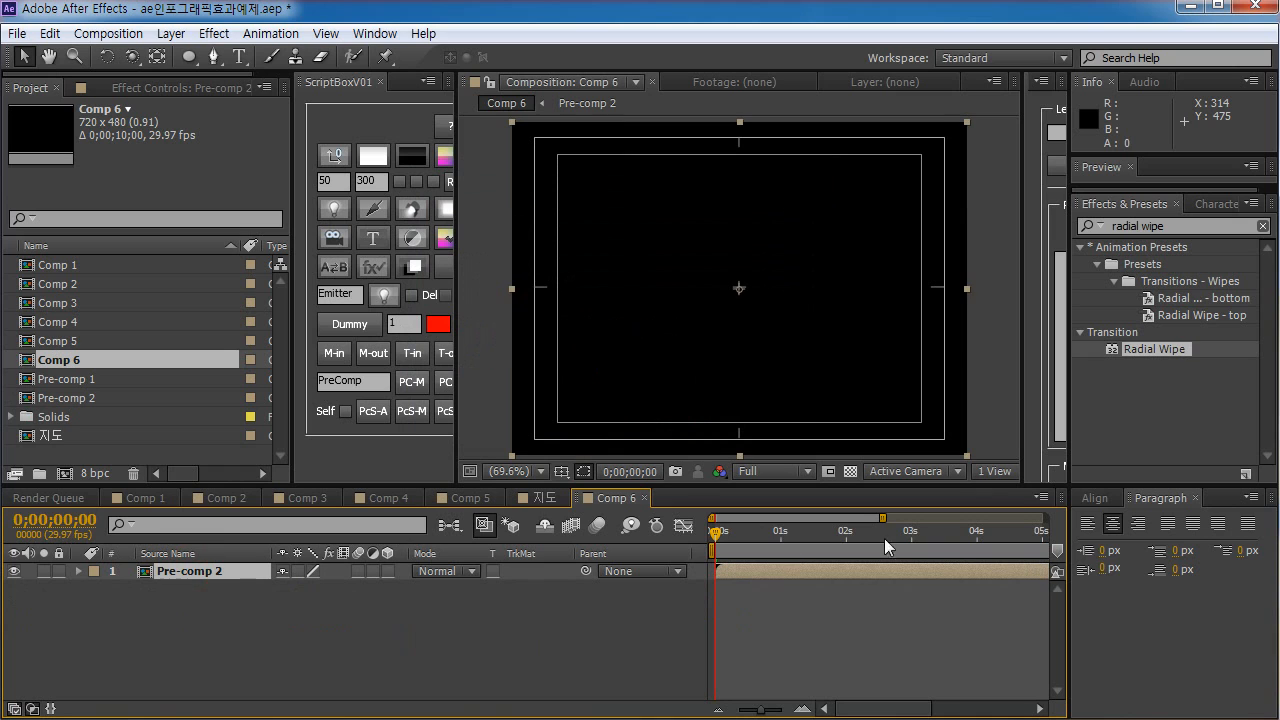
pyautogui.moveTo(716, 531)
pyautogui.mouseDown()
pyautogui.moveTo(806, 533)
pyautogui.moveTo(672, 530)
pyautogui.moveTo(774, 531)
pyautogui.moveTo(741, 531)
pyautogui.mouseUp()
pyautogui.click(405, 630)
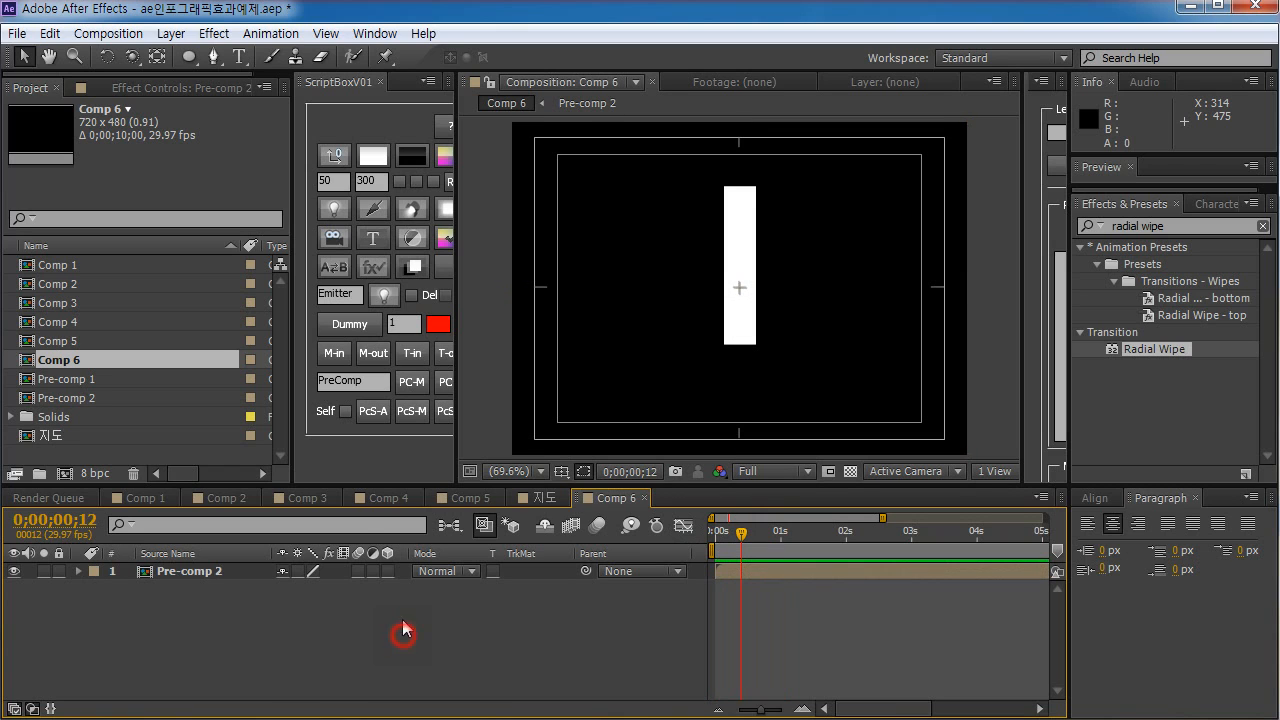
pyautogui.click(197, 571)
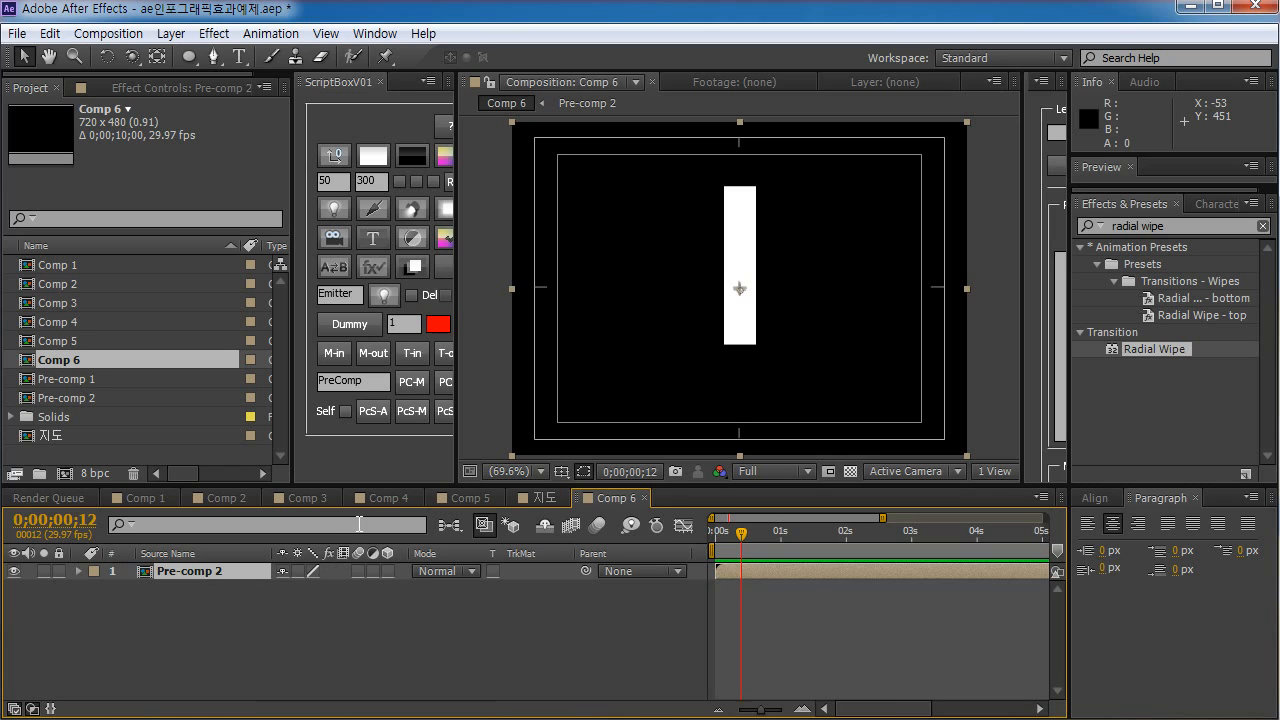
pyautogui.press('y')
pyautogui.click(740, 288)
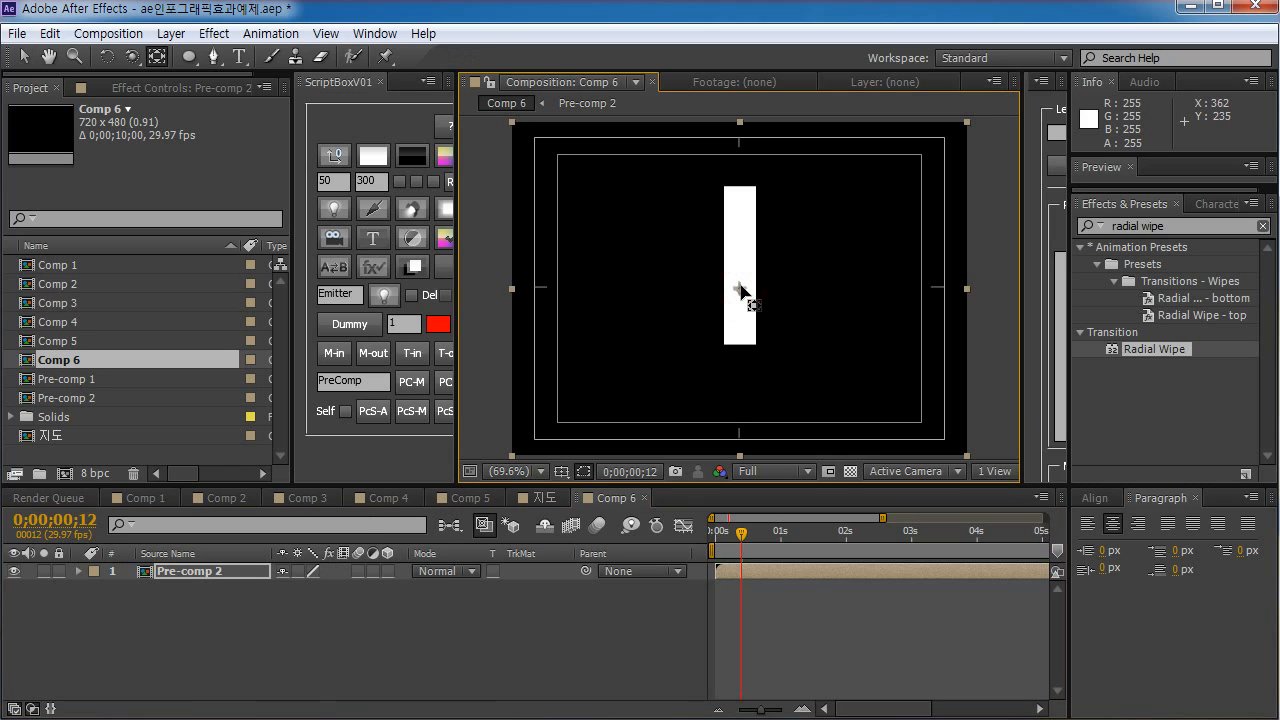
pyautogui.click(300, 609)
pyautogui.click(200, 576)
pyautogui.press('v')
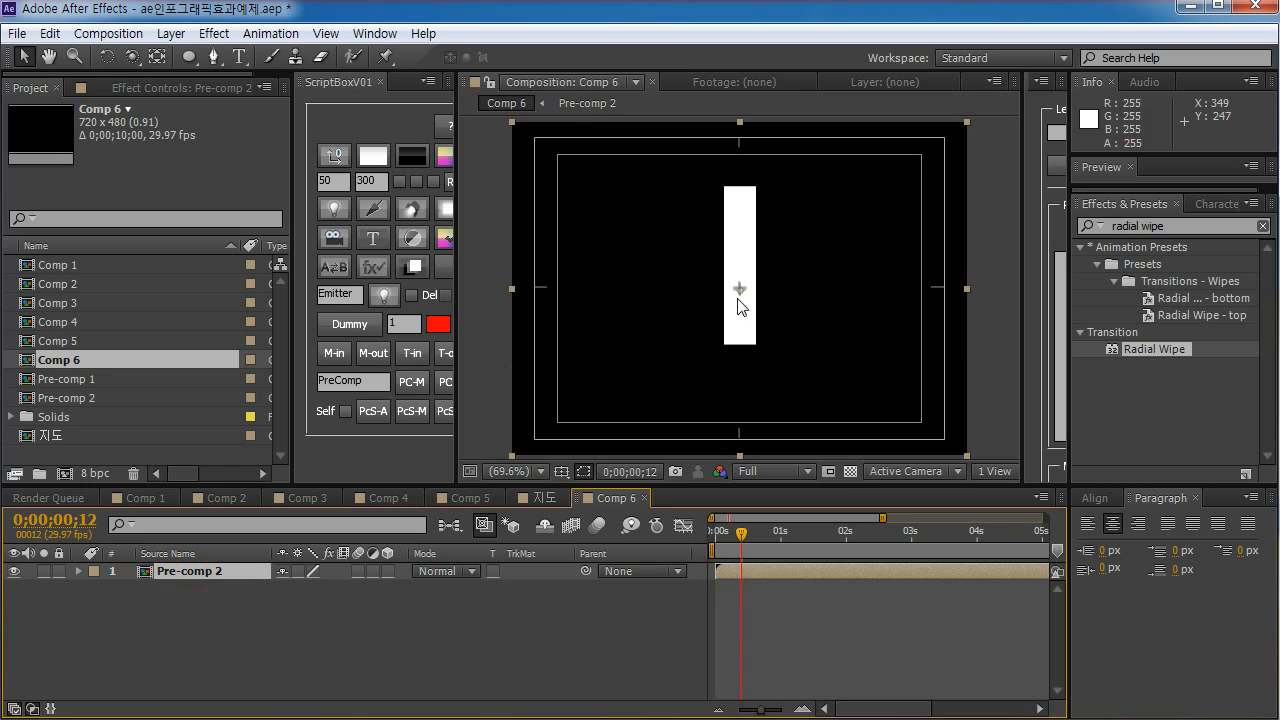
pyautogui.click(226, 574)
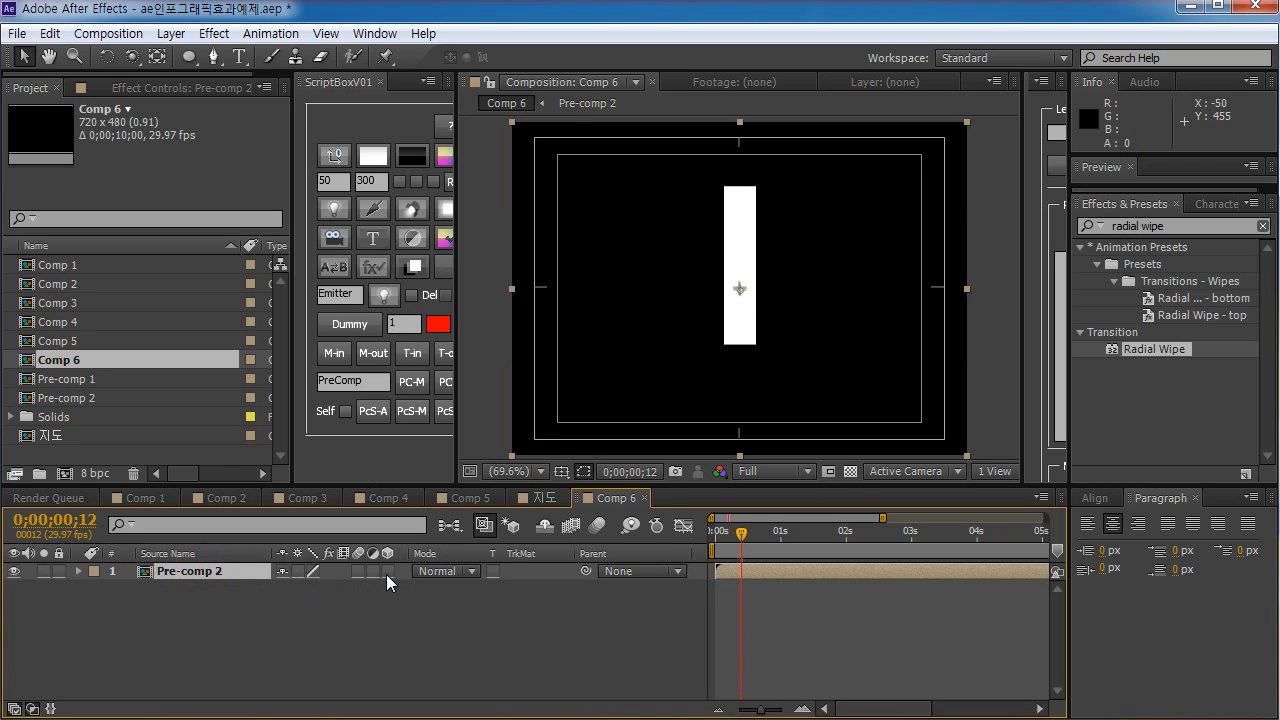
# - Try scaling the pre-comp bar layer to 42% and moving it straight up, and undo the move
pyautogui.click(195, 572)
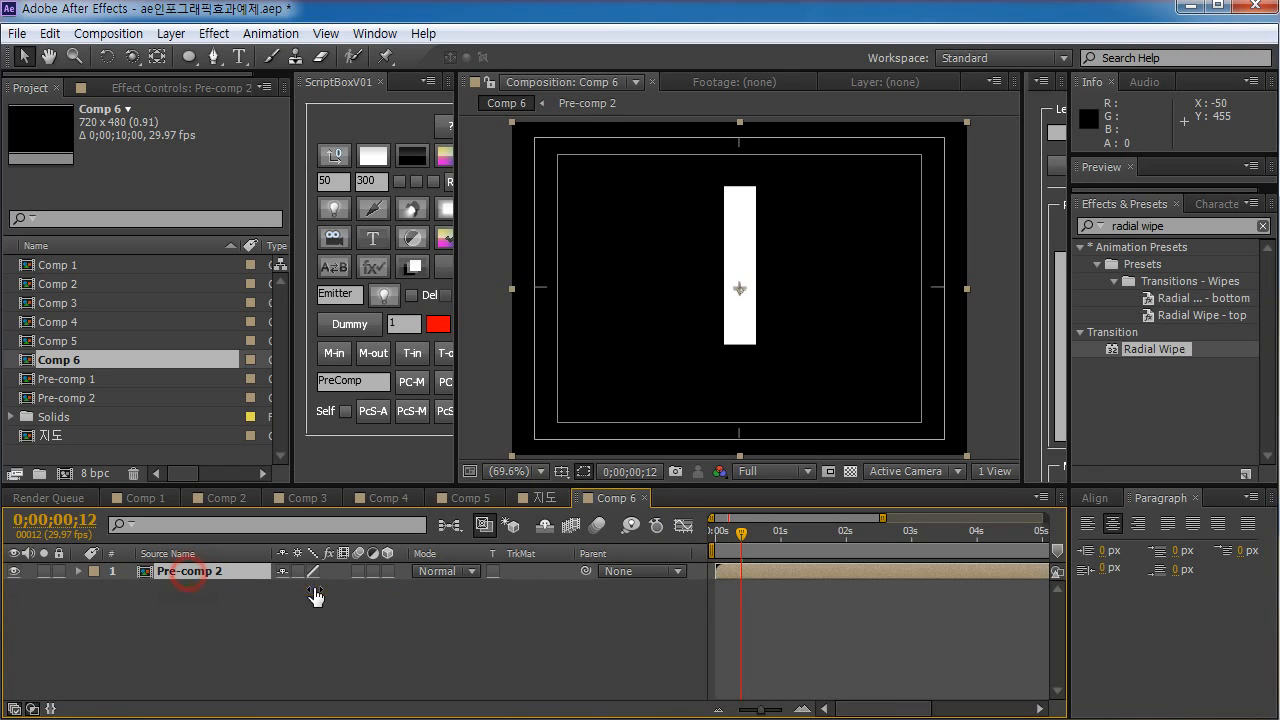
pyautogui.press('s')
pyautogui.moveTo(335, 595); pyautogui.dragTo(277, 595)
pyautogui.moveTo(735, 292); pyautogui.dragTo(735, 220)
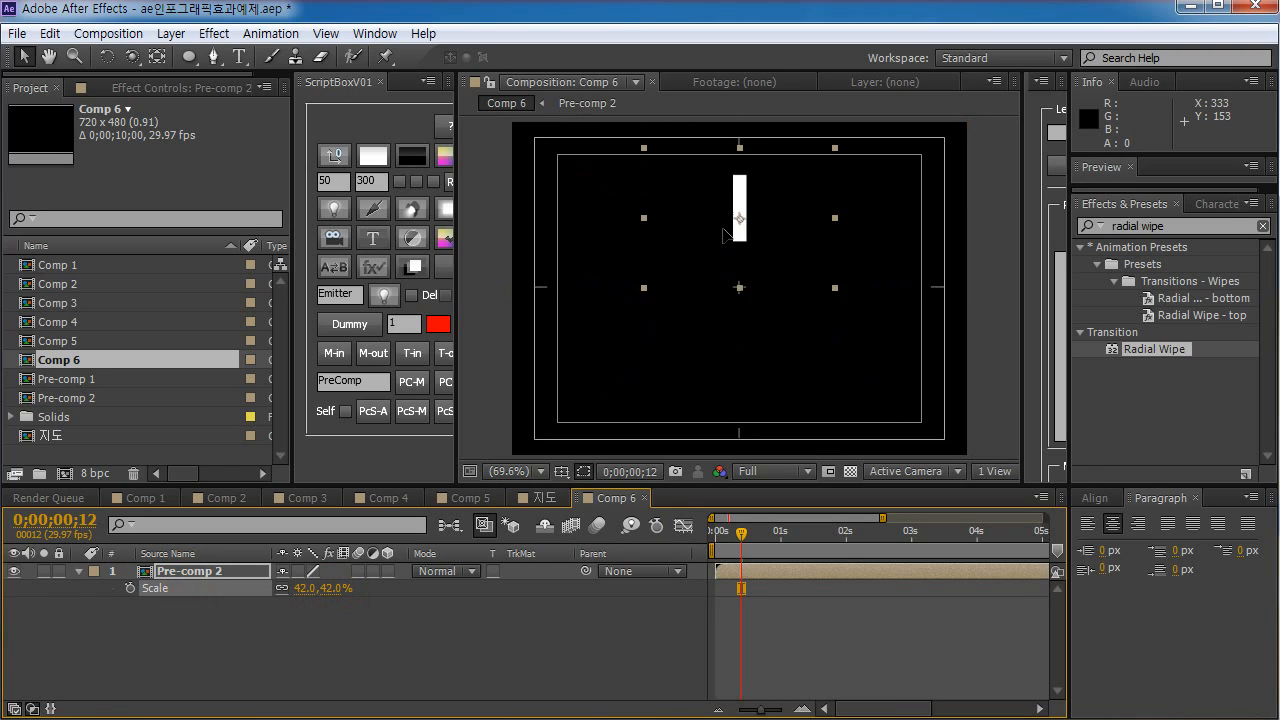
pyautogui.click(449, 651)
pyautogui.click(325, 566)
pyautogui.hotkey('ctrl', 'z')
pyautogui.hotkey('ctrl', 'z')
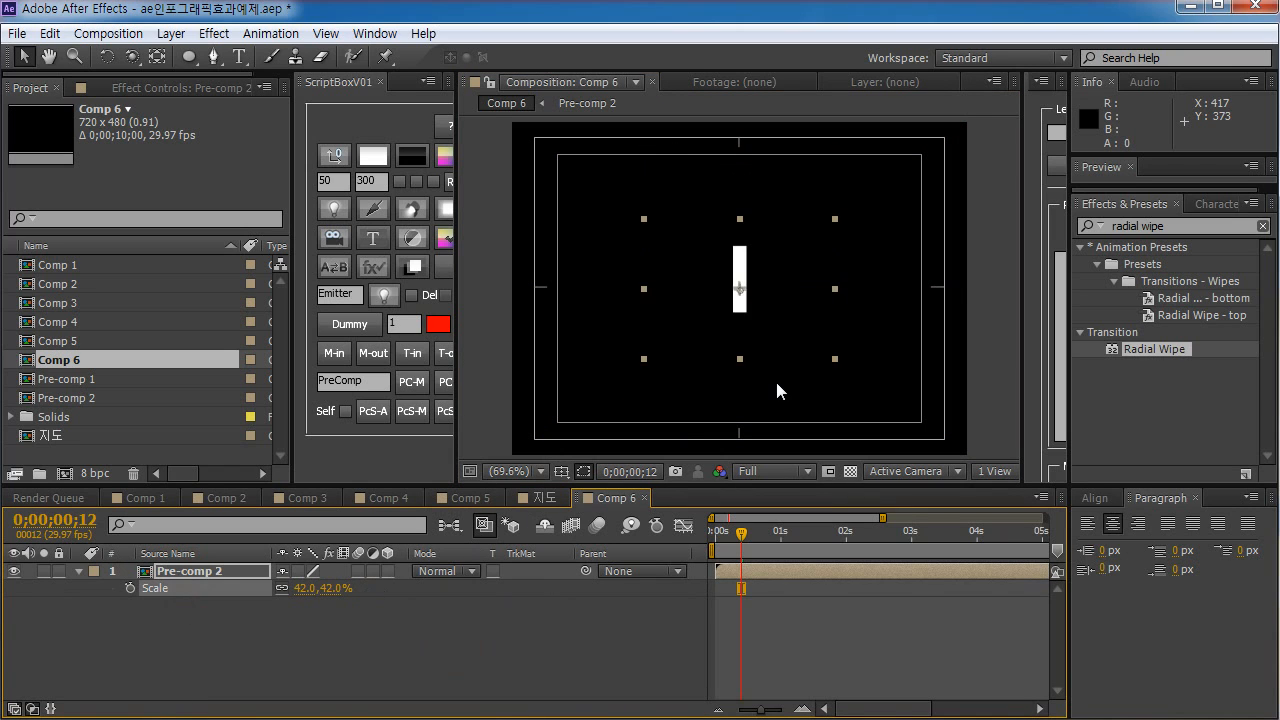
# - Scale the pre-comp bar layer to 46% and move it straight up to the upper edge of the frame
pyautogui.moveTo(308, 589); pyautogui.dragTo(265, 598)
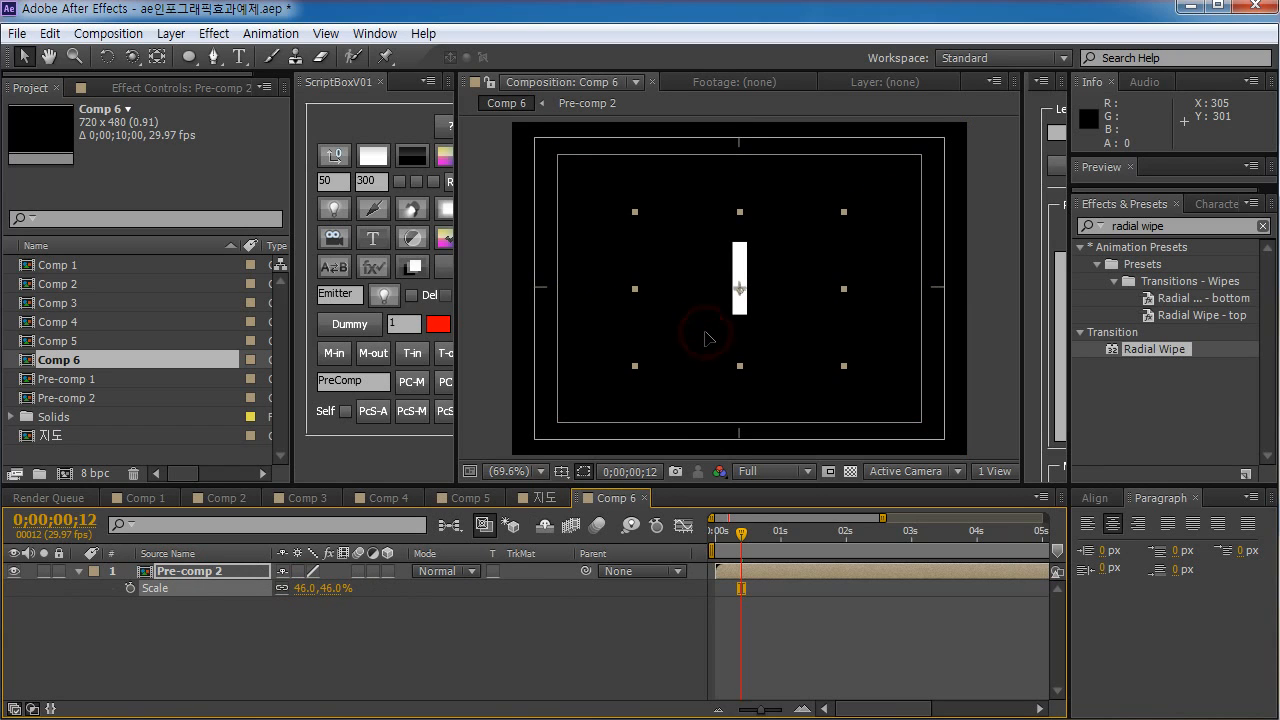
pyautogui.click(707, 339)
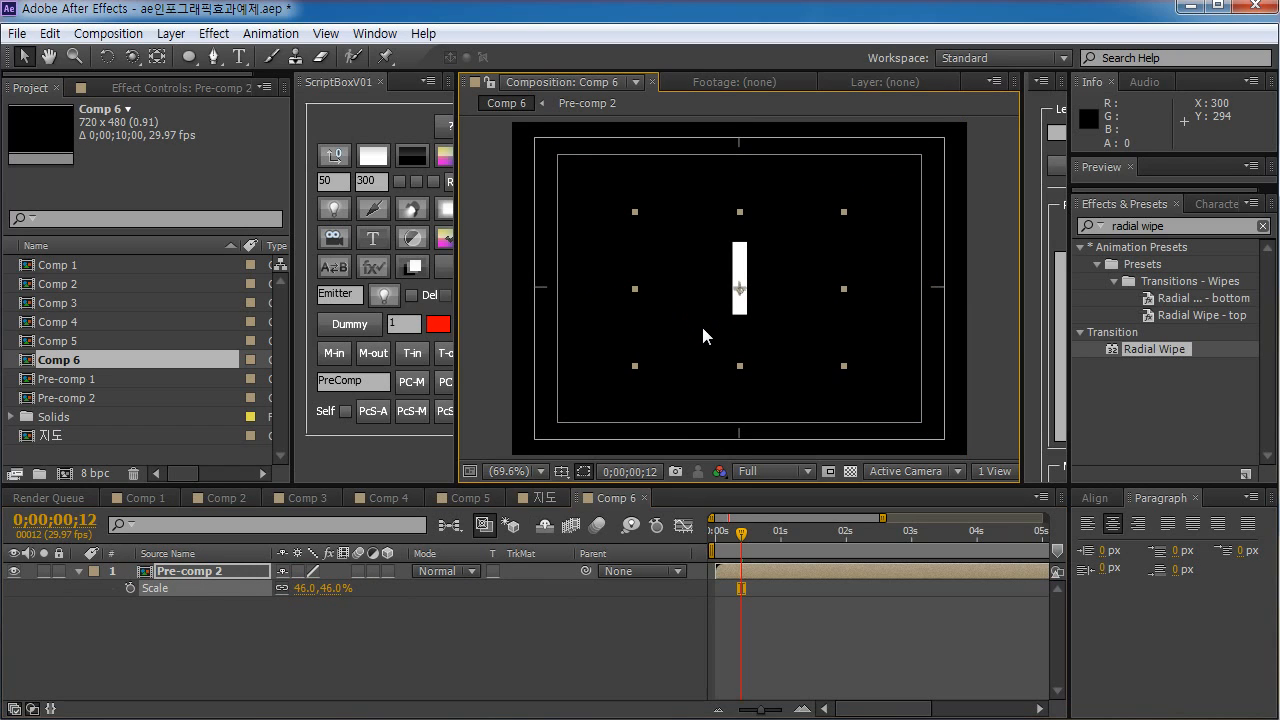
pyautogui.click(703, 329)
pyautogui.moveTo(709, 314)
pyautogui.mouseDown()
pyautogui.moveTo(717, 229)
pyautogui.moveTo(714, 251)
pyautogui.moveTo(694, 240)
pyautogui.moveTo(700, 206)
pyautogui.moveTo(683, 242)
pyautogui.mouseUp()
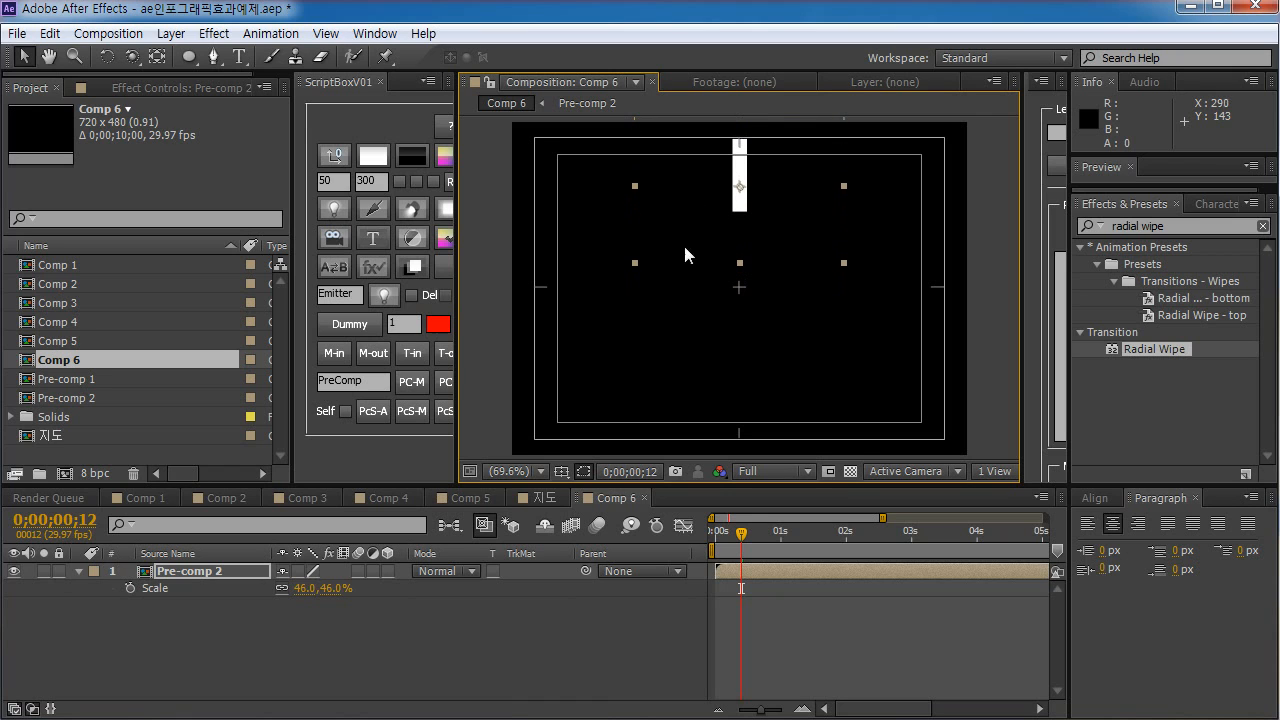
# - Show the layer names and add a null object at the centre of Comp 6 above the pre-comp layer
pyautogui.click(257, 643)
pyautogui.click(165, 553)
pyautogui.click(190, 578)
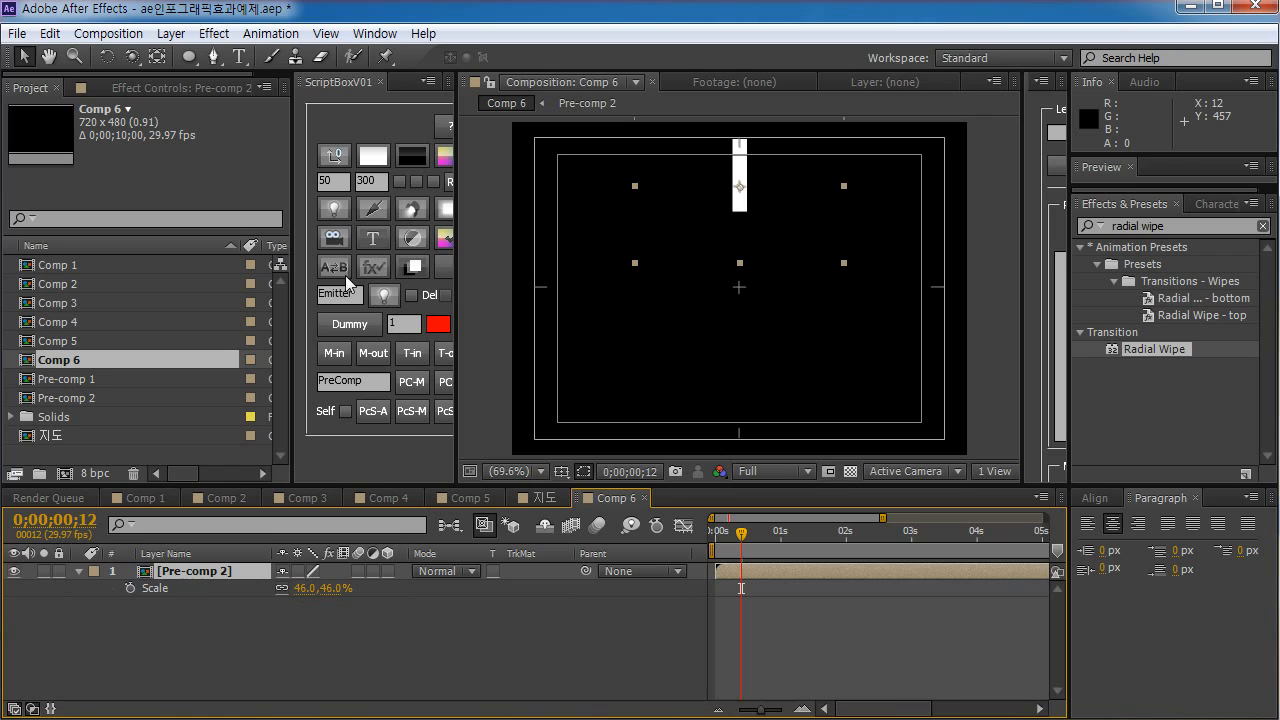
pyautogui.click(332, 157)
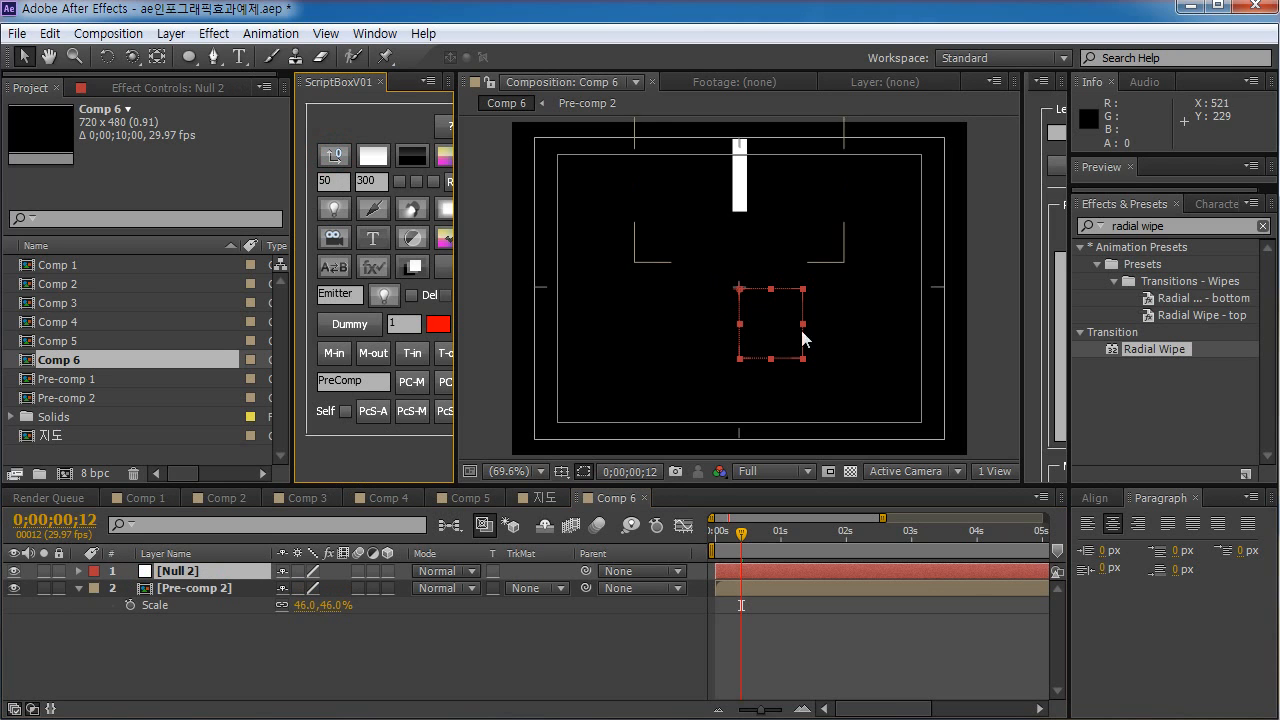
pyautogui.click(266, 624)
pyautogui.click(187, 571)
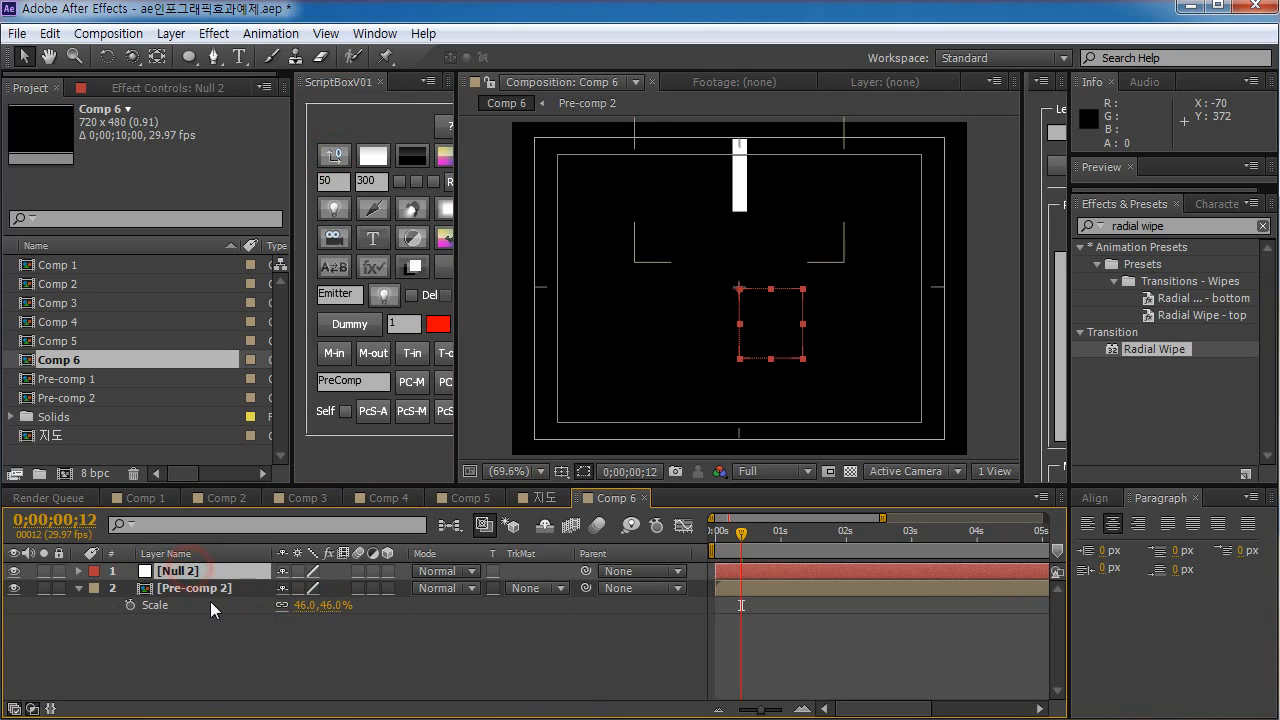
# - Duplicate the pre-comp bar layer and parent the upper copy to the null
pyautogui.click(193, 590)
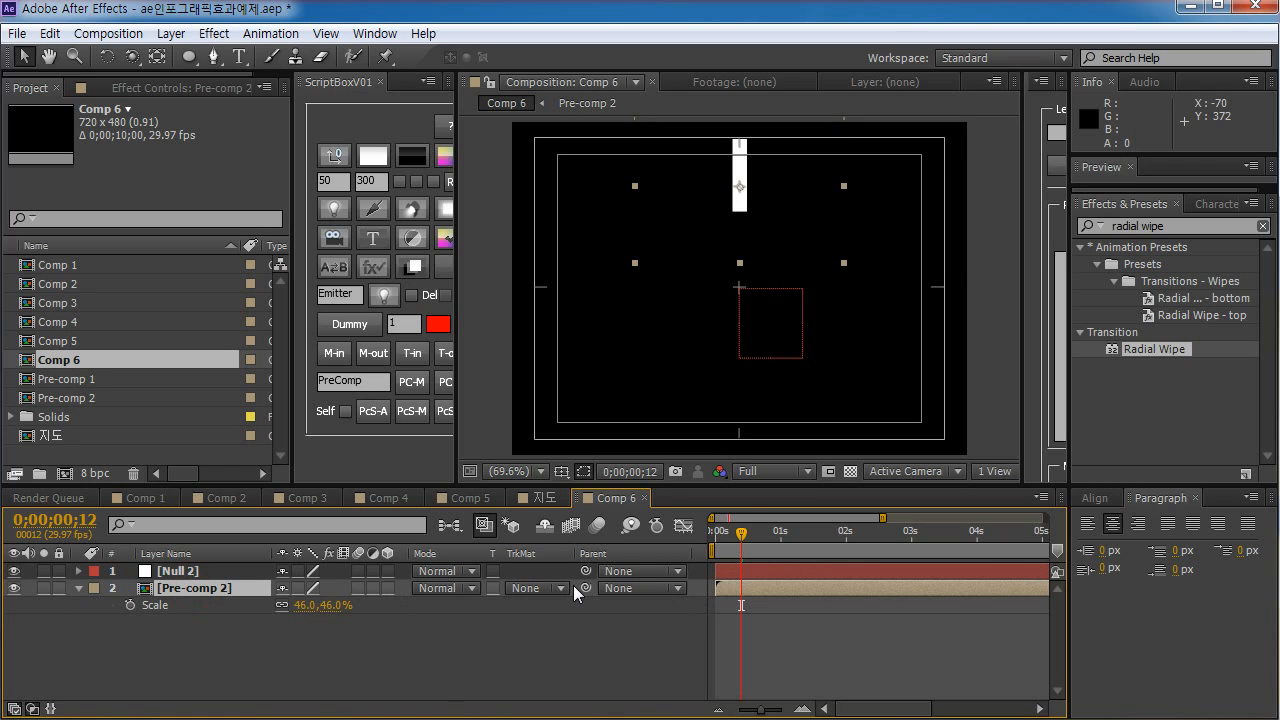
pyautogui.click(203, 645)
pyautogui.click(191, 572)
pyautogui.click(190, 589)
pyautogui.hotkey('ctrl', 'd')
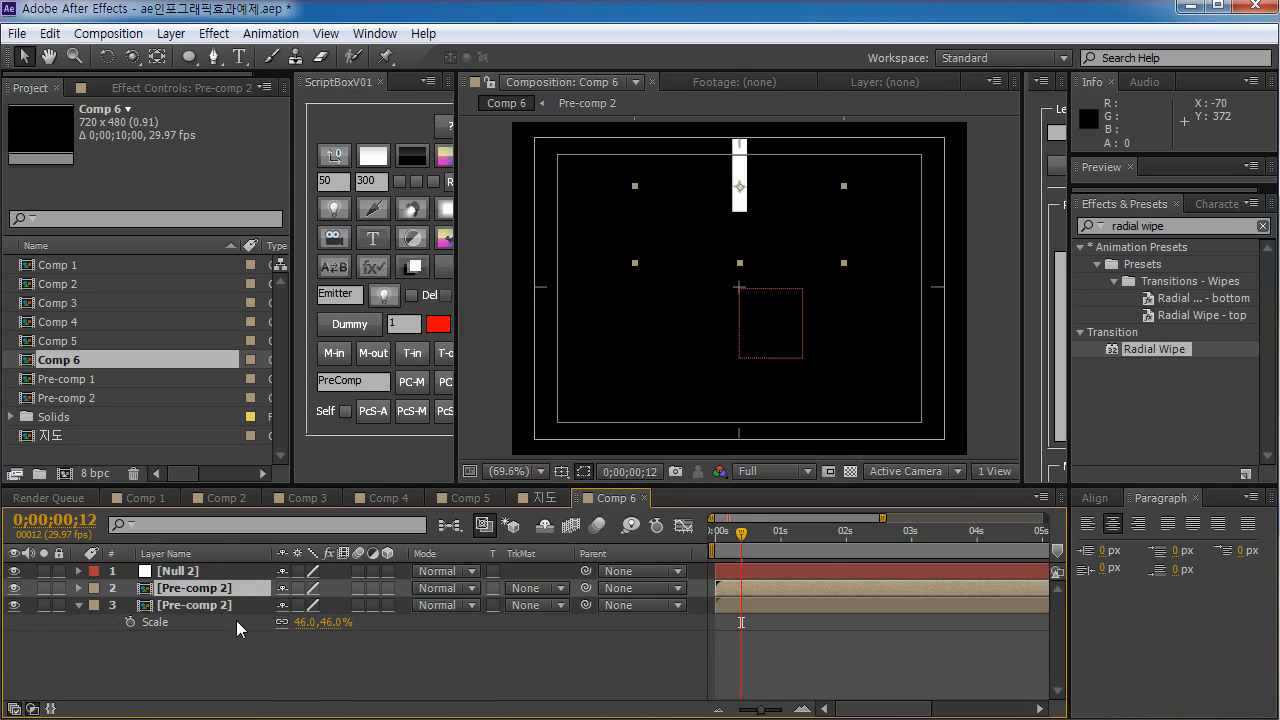
pyautogui.click(201, 592)
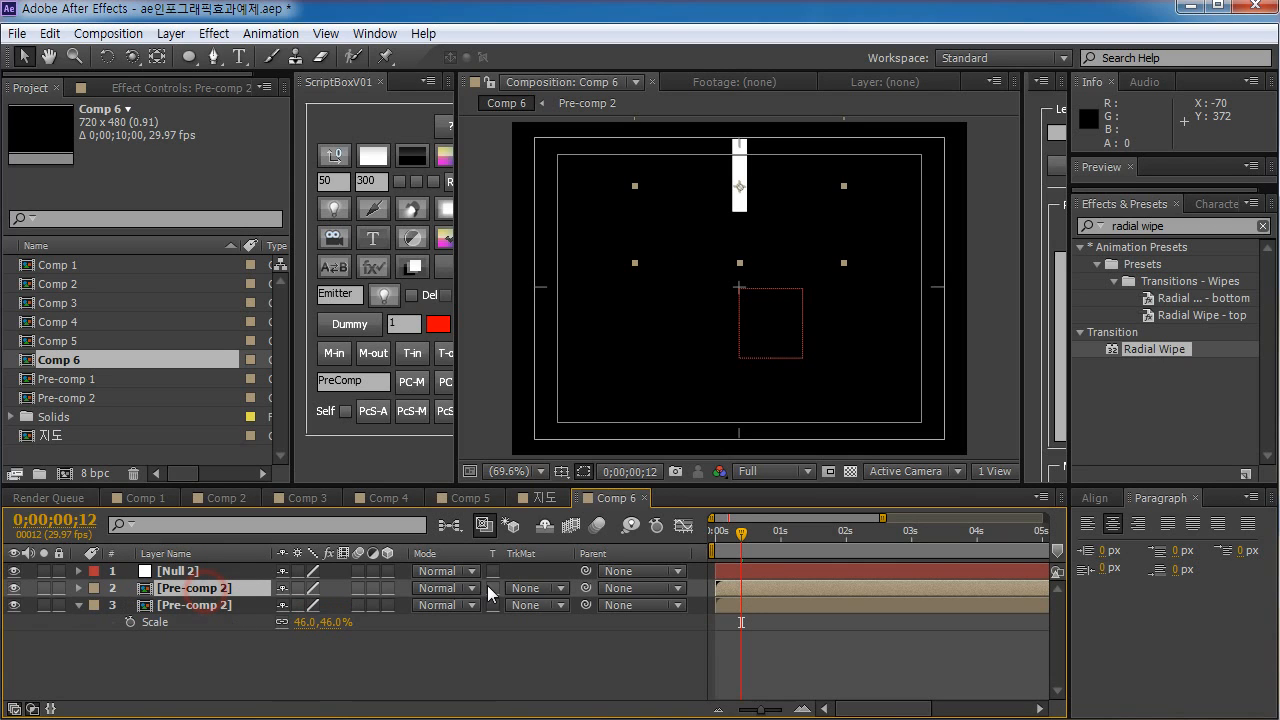
pyautogui.click(585, 590)
pyautogui.moveTo(587, 594); pyautogui.dragTo(213, 575)
# - Set the null's rotation to 90° to swing the parented bar copy around the centre
pyautogui.click(213, 575)
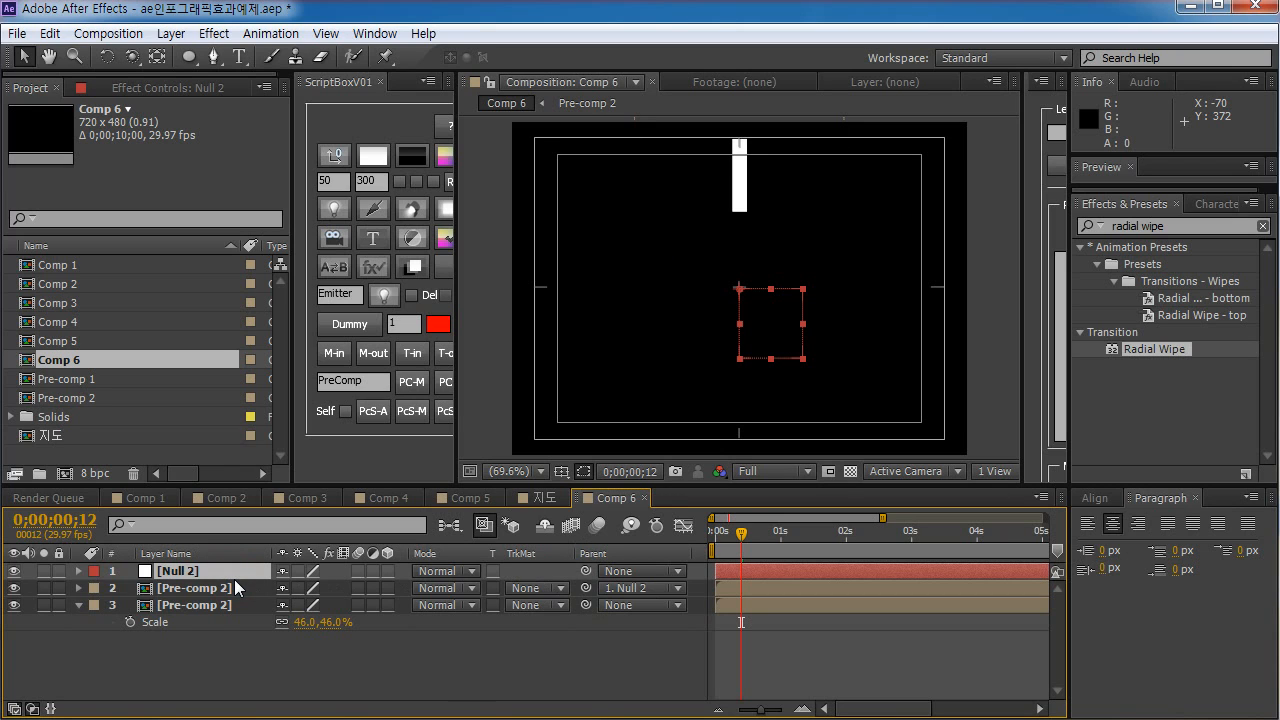
pyautogui.press('r')
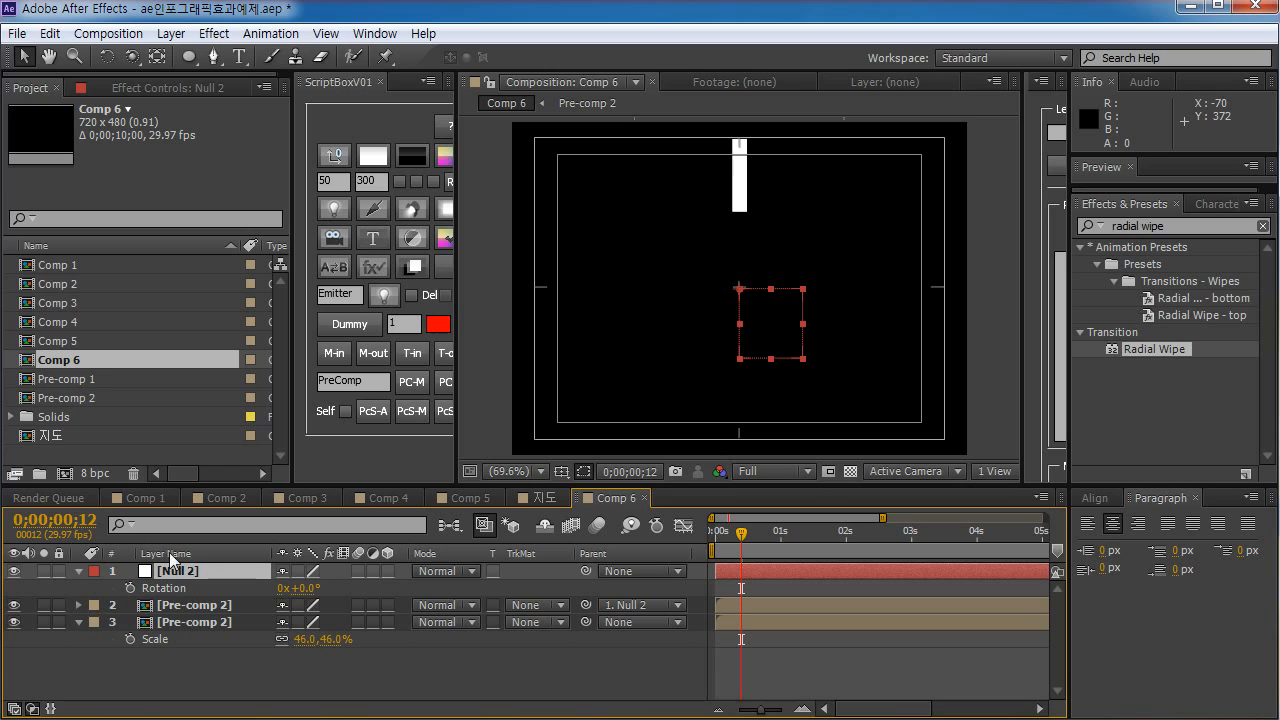
pyautogui.moveTo(302, 588); pyautogui.dragTo(348, 586)
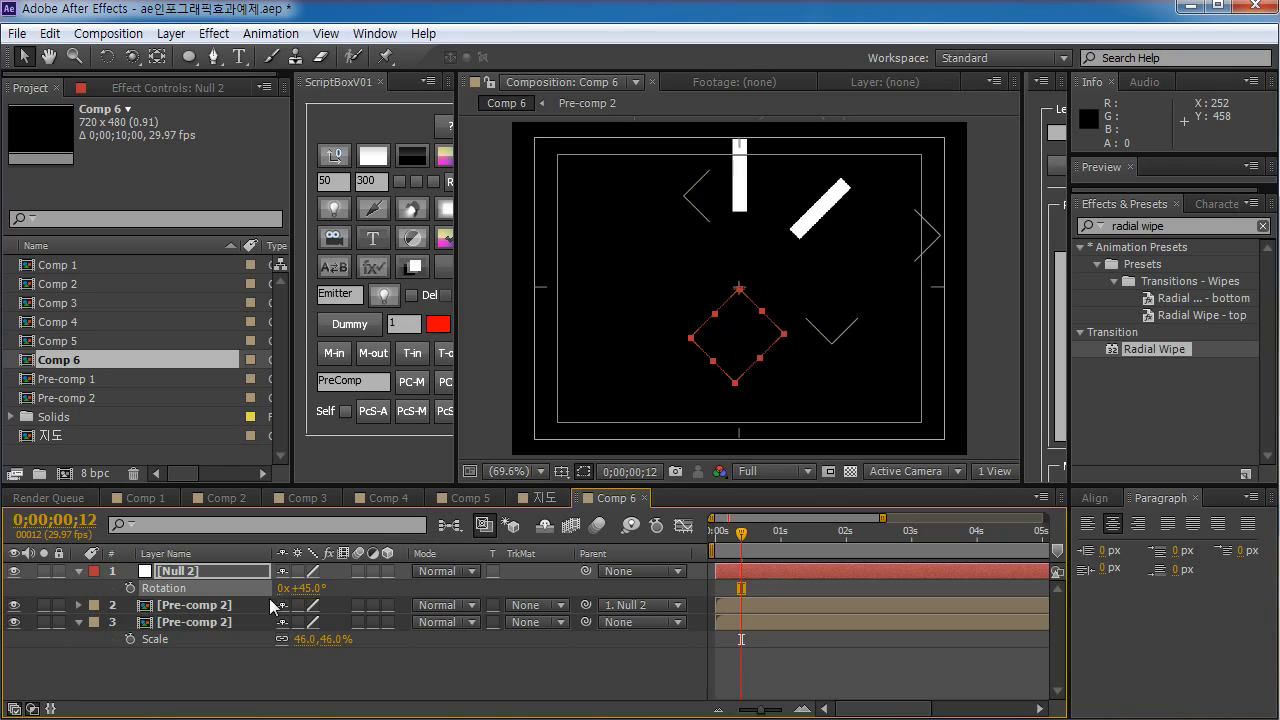
pyautogui.moveTo(310, 588); pyautogui.dragTo(333, 581)
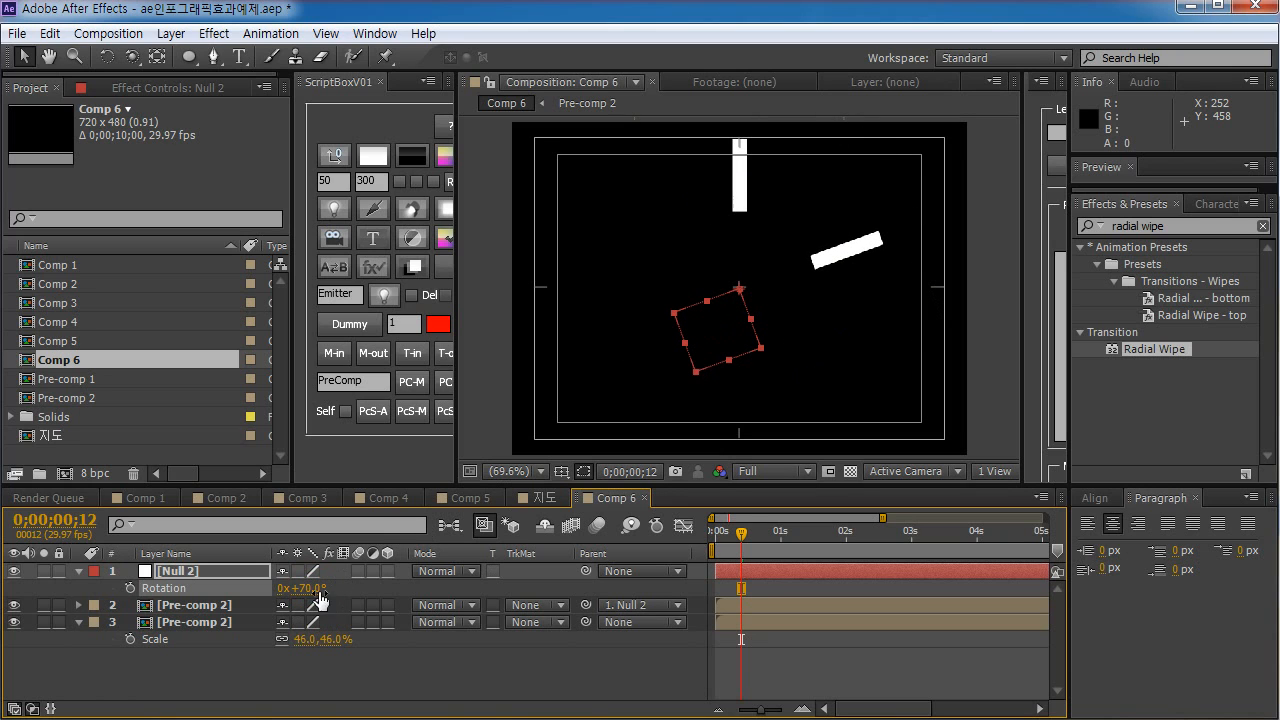
pyautogui.click(310, 588)
pyautogui.click(316, 588)
pyautogui.write('90')
pyautogui.press('Return')
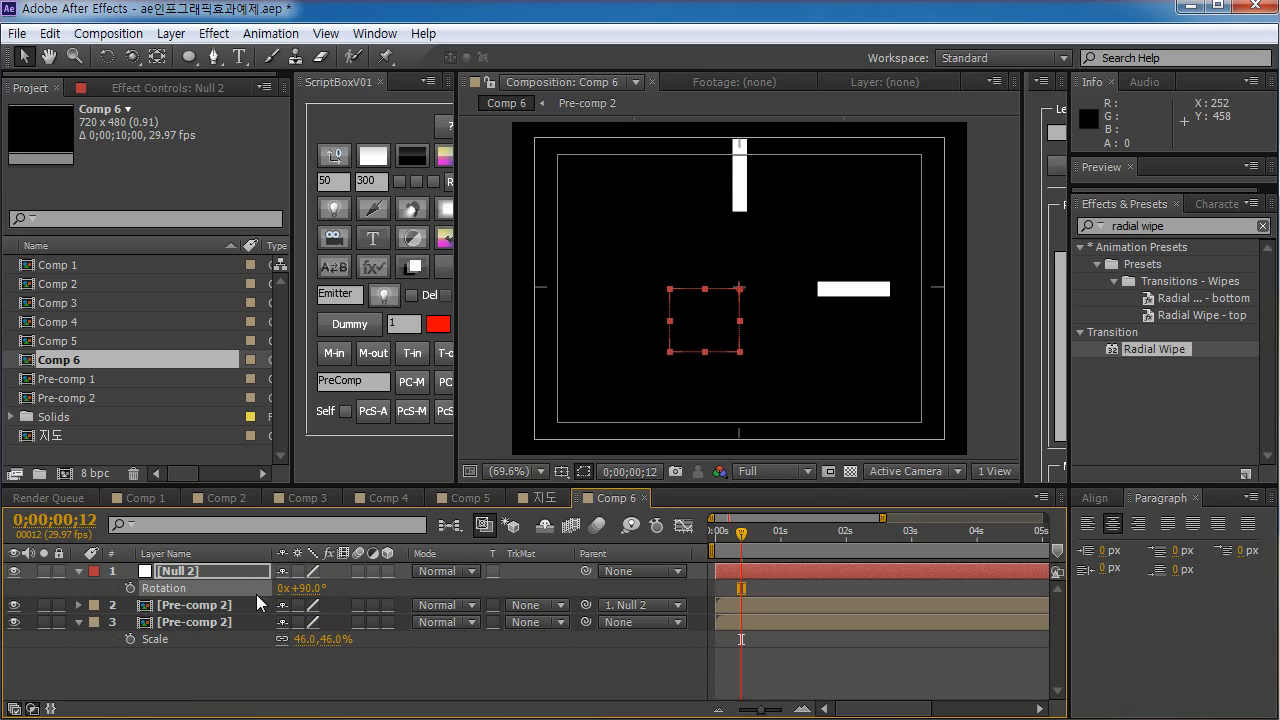
# - Duplicate the horizontal bar's pre-comp layer and set the lower copy's parent to None
pyautogui.click(185, 672)
pyautogui.click(184, 572)
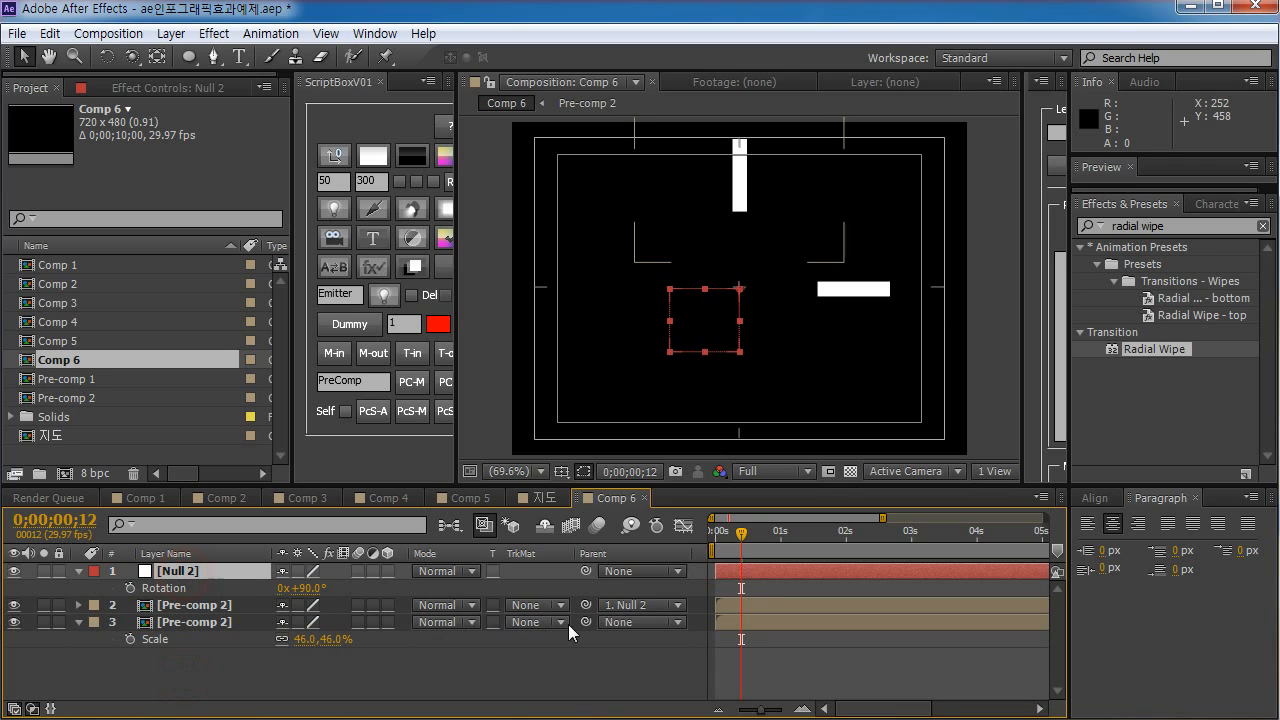
pyautogui.click(184, 606)
pyautogui.hotkey('ctrl', 'd')
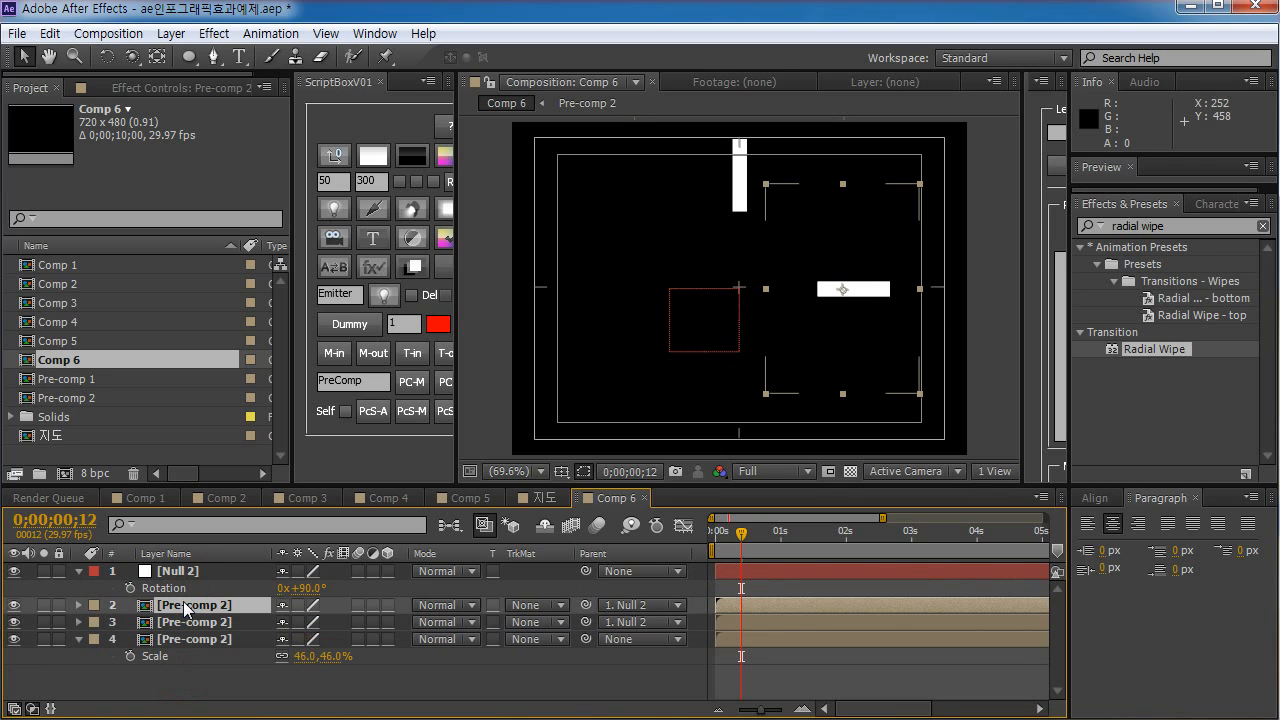
pyautogui.click(632, 621)
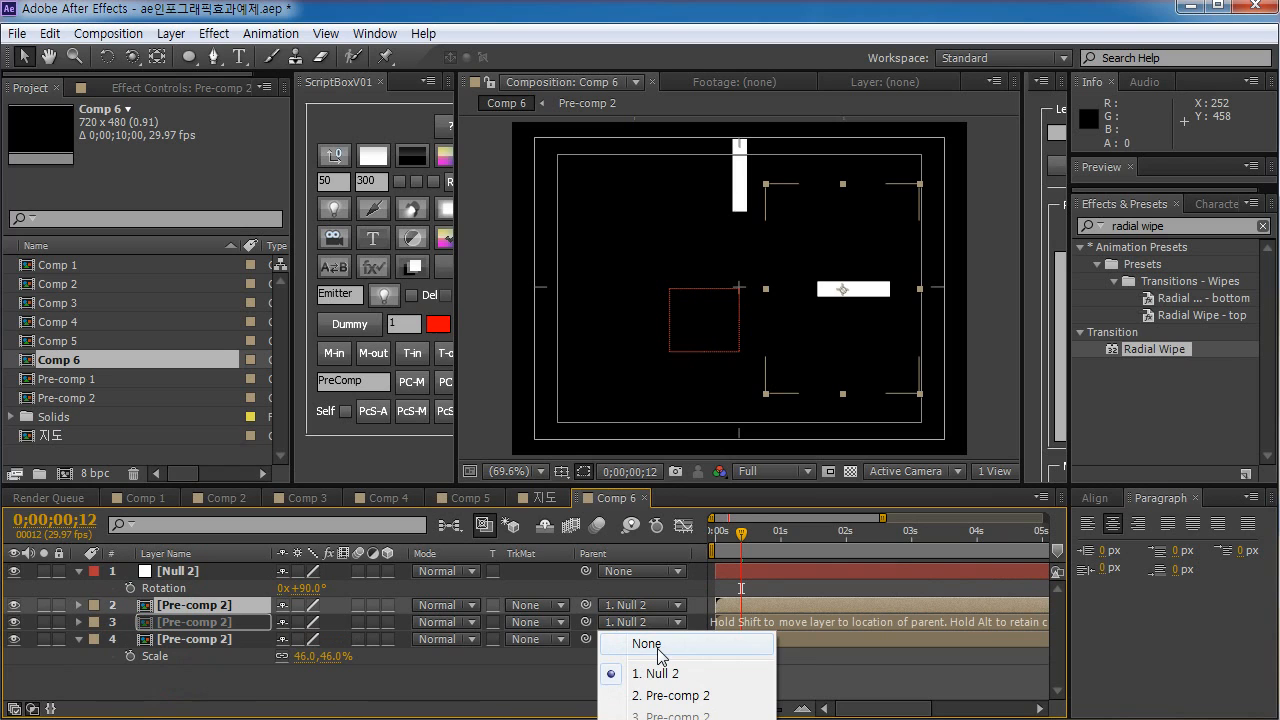
pyautogui.click(657, 644)
# - Set the null's rotation to 180° to swing the still-parented bar copy below the centre
pyautogui.click(198, 606)
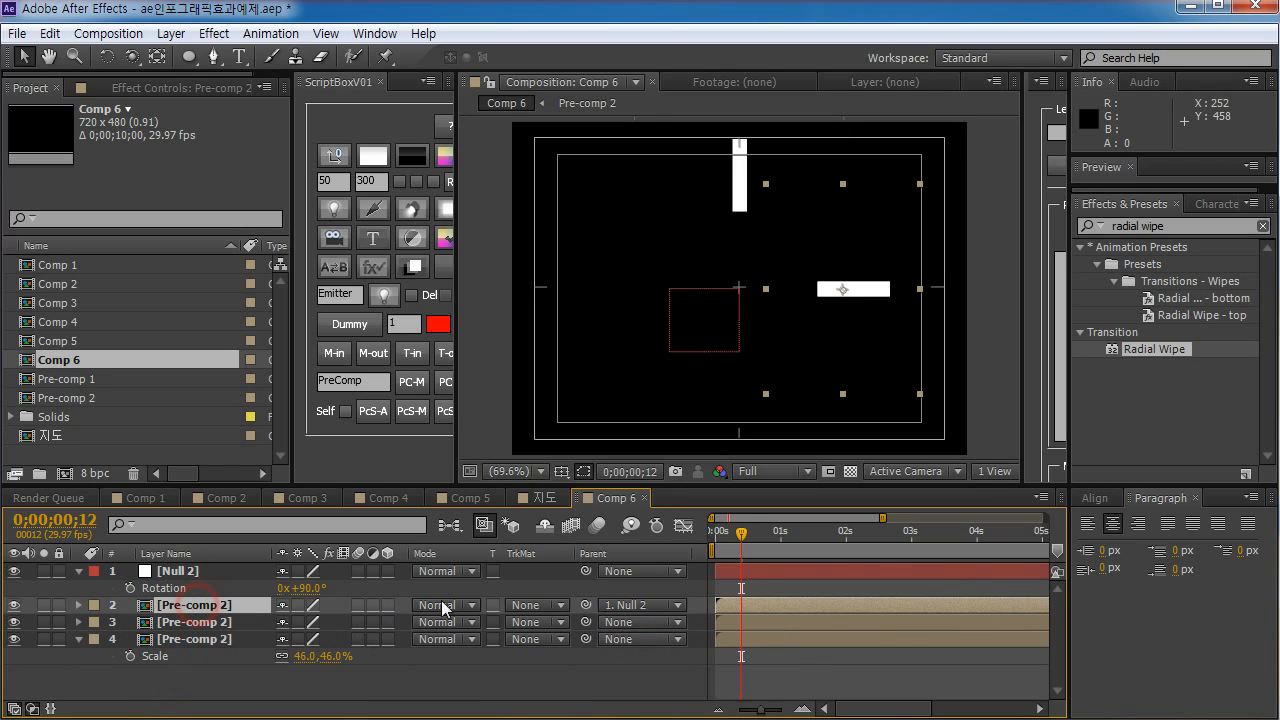
pyautogui.click(306, 588)
pyautogui.write('180')
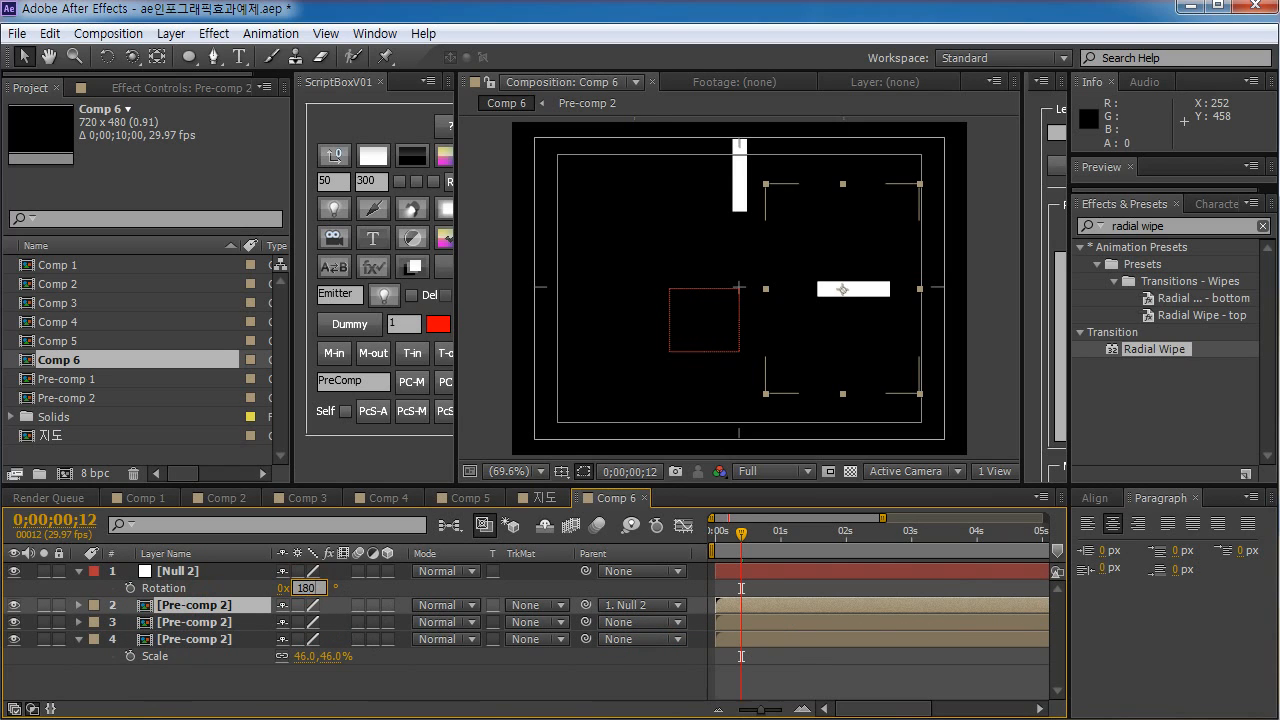
pyautogui.press('Return')
# - Duplicate the bar layer rotated to 180° and set the parent of the copy beneath it to None
pyautogui.click(210, 605)
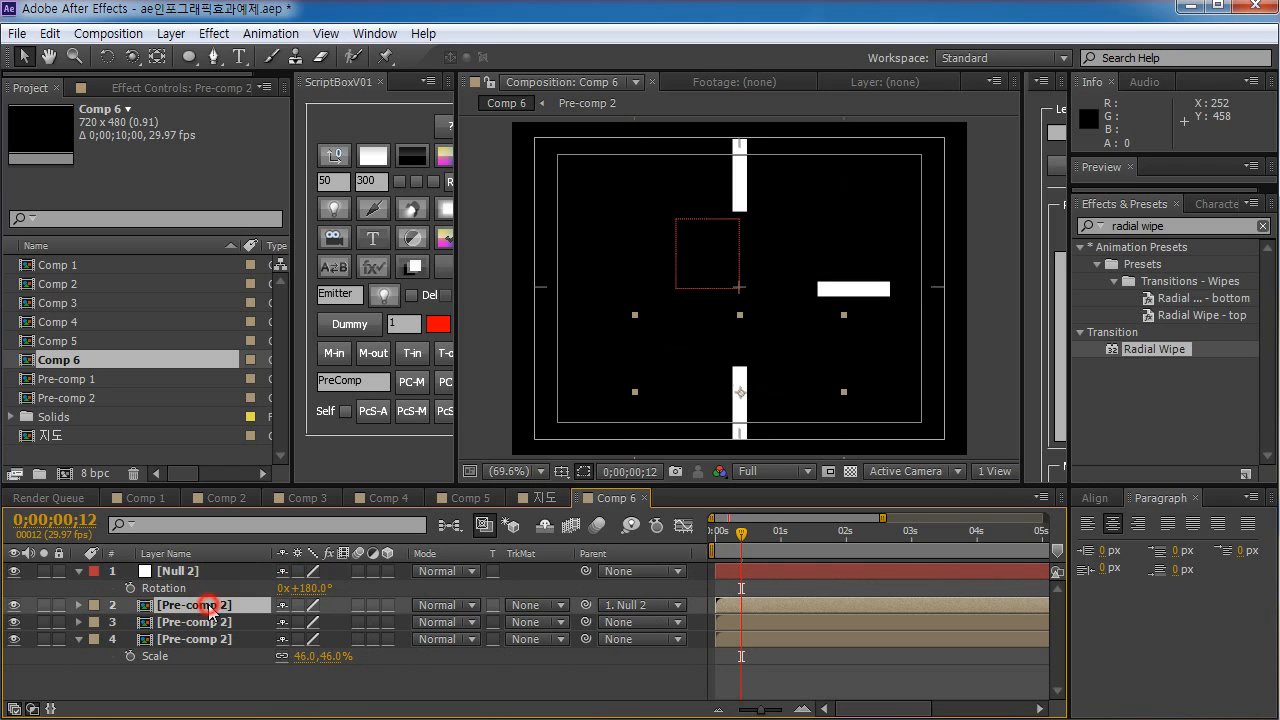
pyautogui.hotkey('ctrl', 'd')
pyautogui.click(630, 622)
pyautogui.click(640, 641)
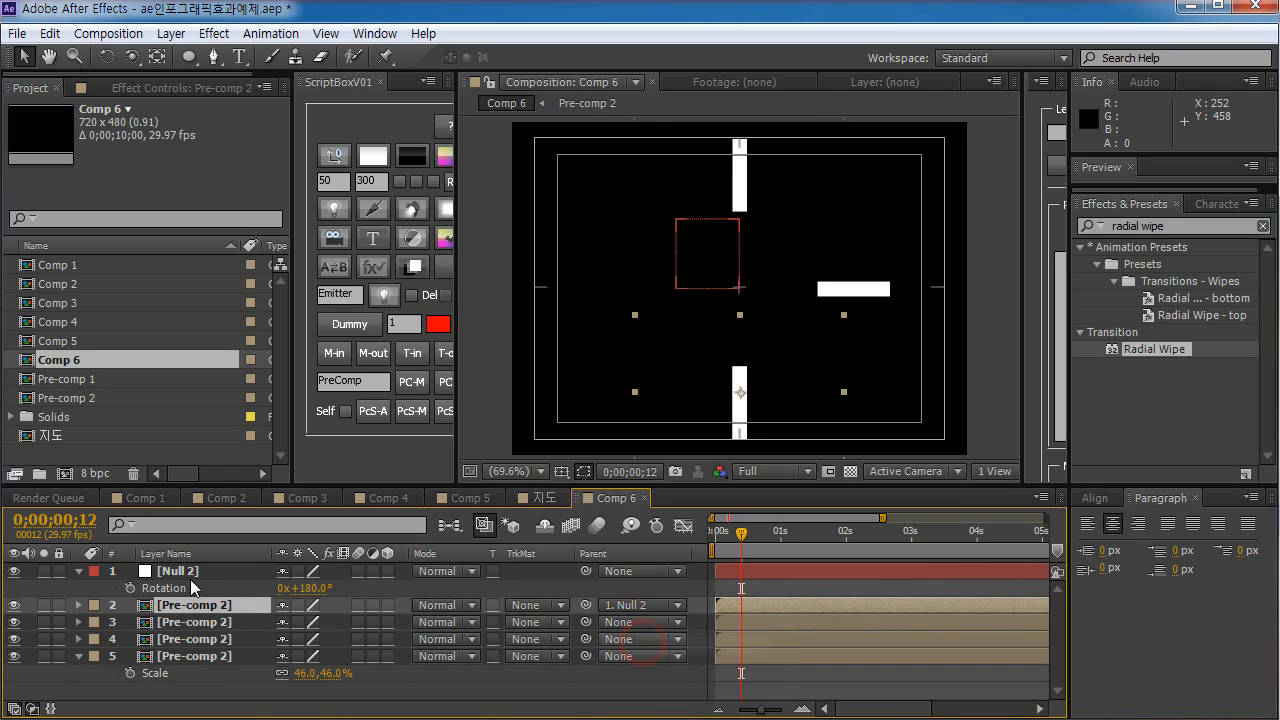
# - Set the null's rotation to 270° to swing the still-parented bar copy into the remaining gap
pyautogui.click(190, 588)
pyautogui.click(306, 588)
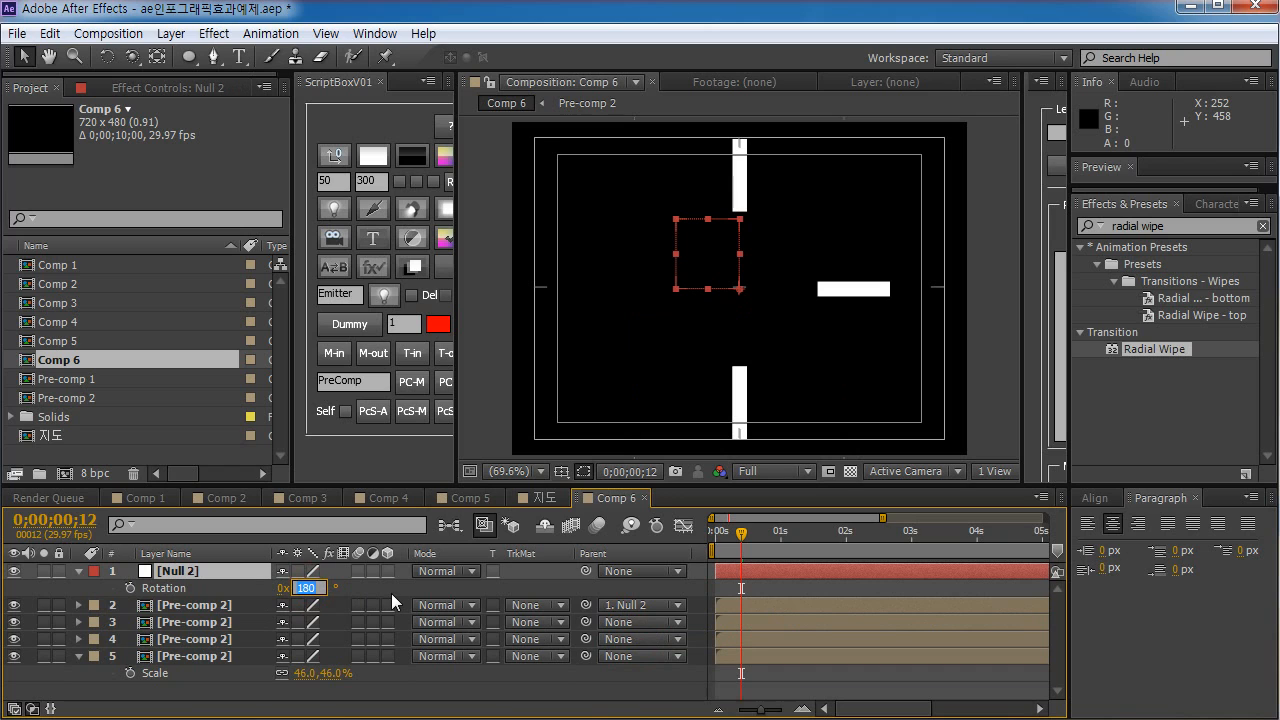
pyautogui.write('270')
pyautogui.press('Return')
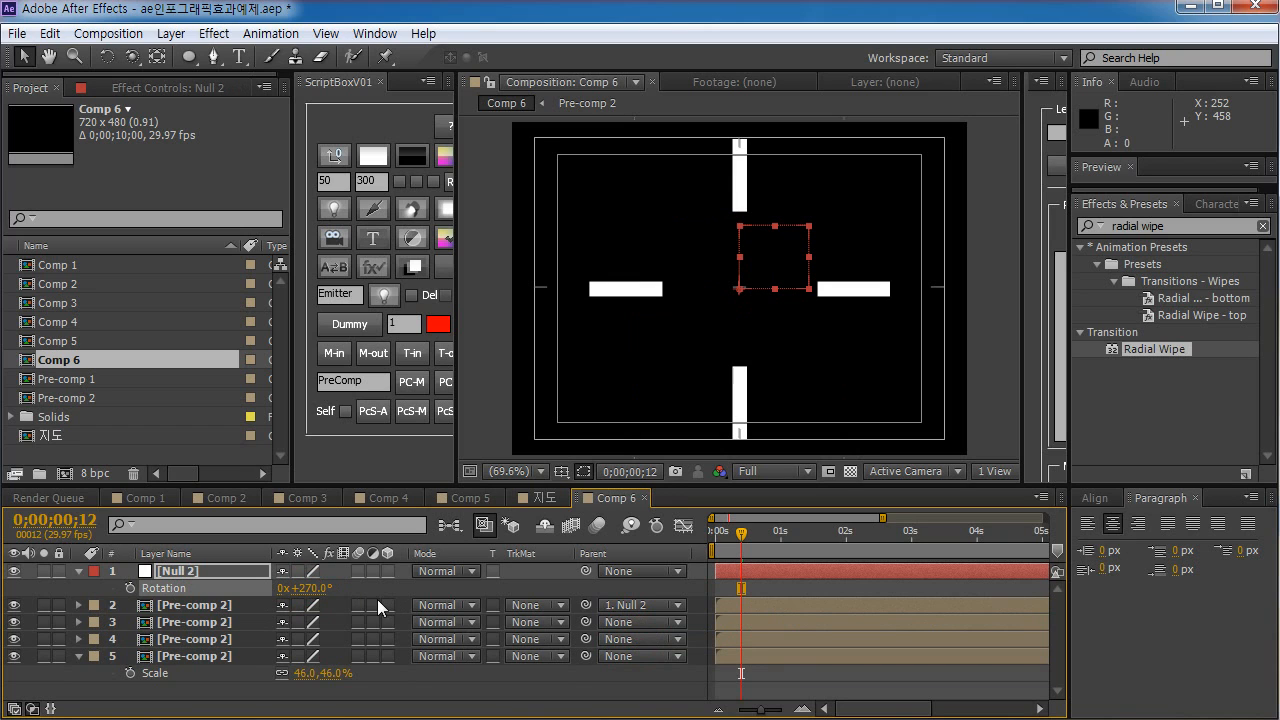
# - Set the parent of the bar copy directly beneath the null to None
pyautogui.click(190, 606)
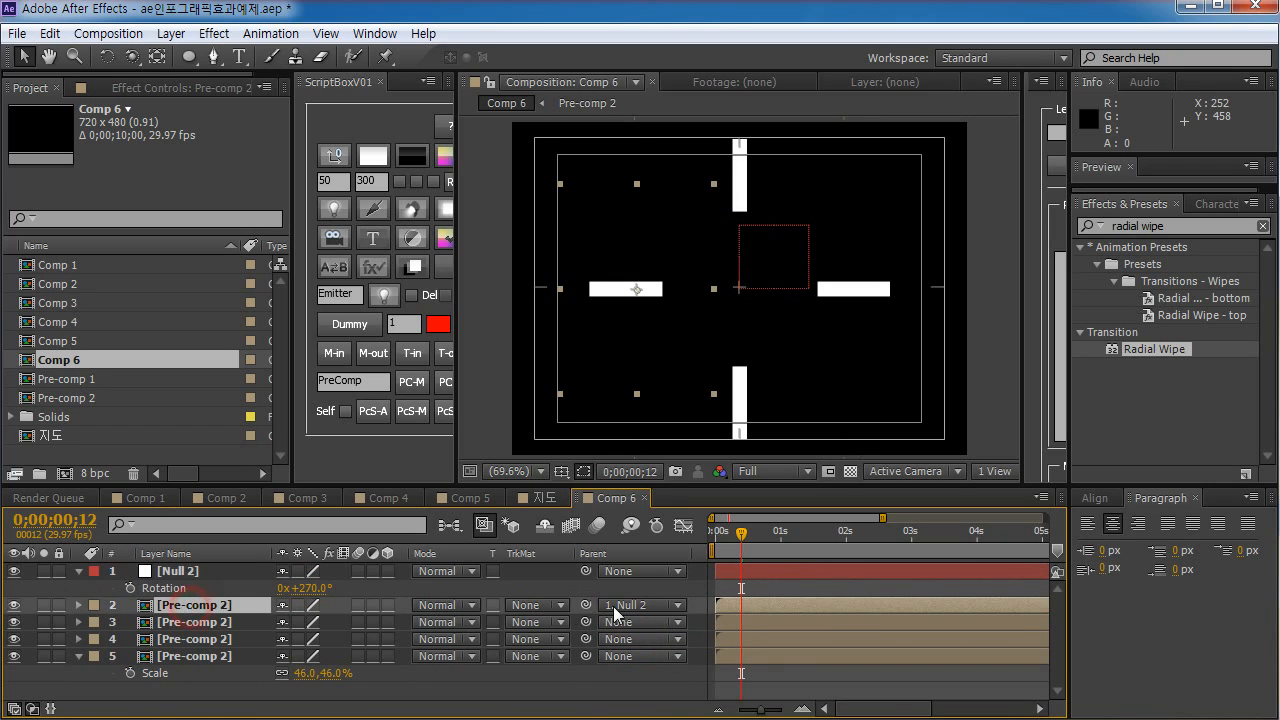
pyautogui.click(612, 612)
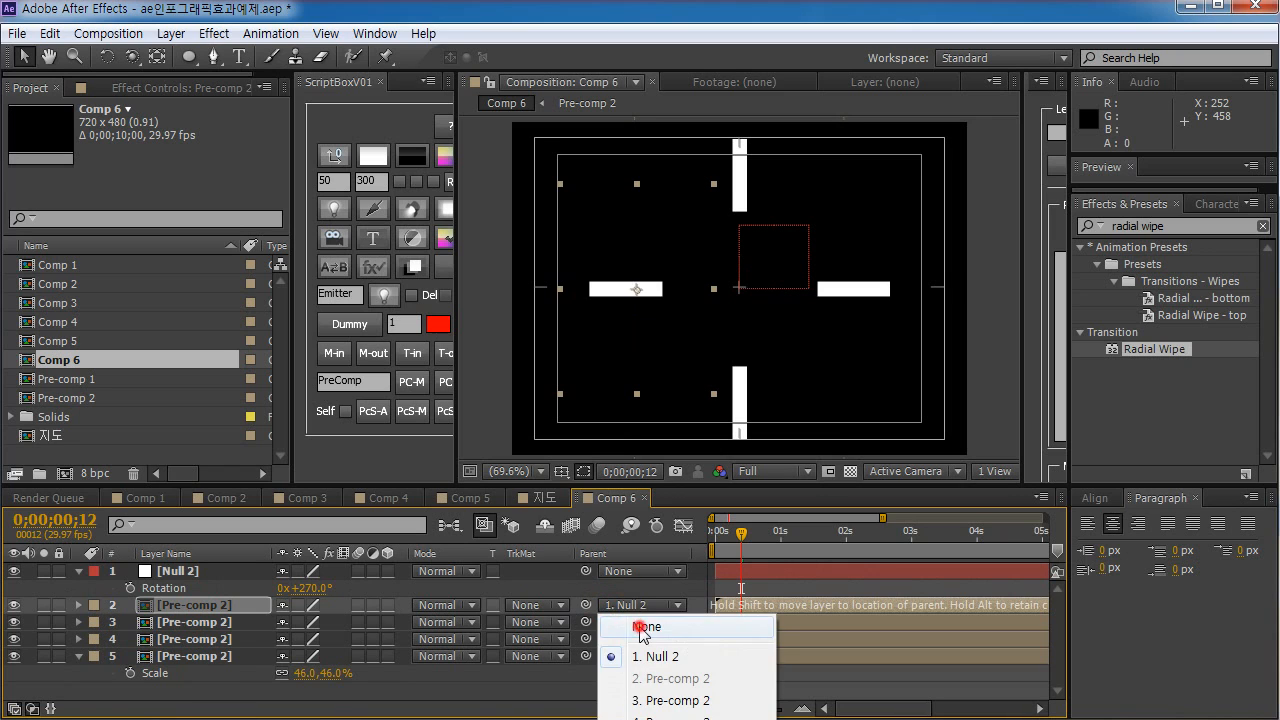
pyautogui.click(630, 625)
# - Duplicate all four bar pre-comp layers and parent the four copies to Null 2
pyautogui.click(214, 658)
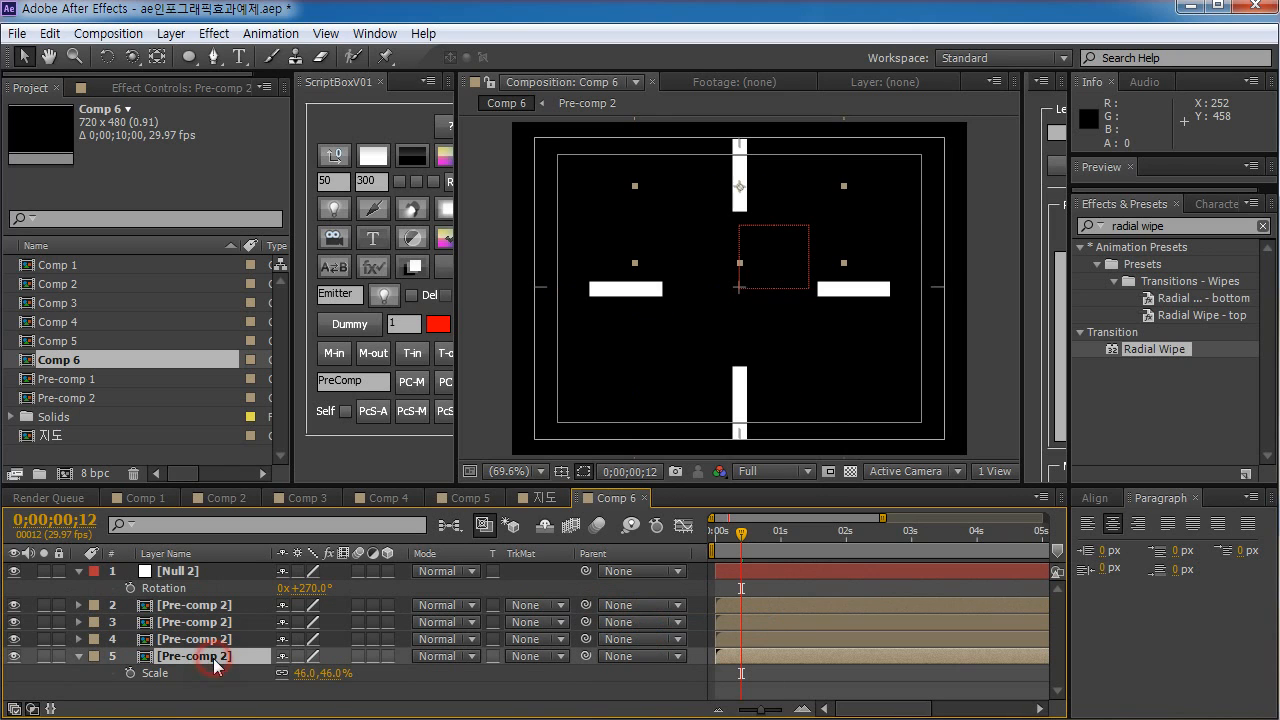
pyautogui.keyDown('shift'); pyautogui.click(212, 607); pyautogui.keyUp('shift')
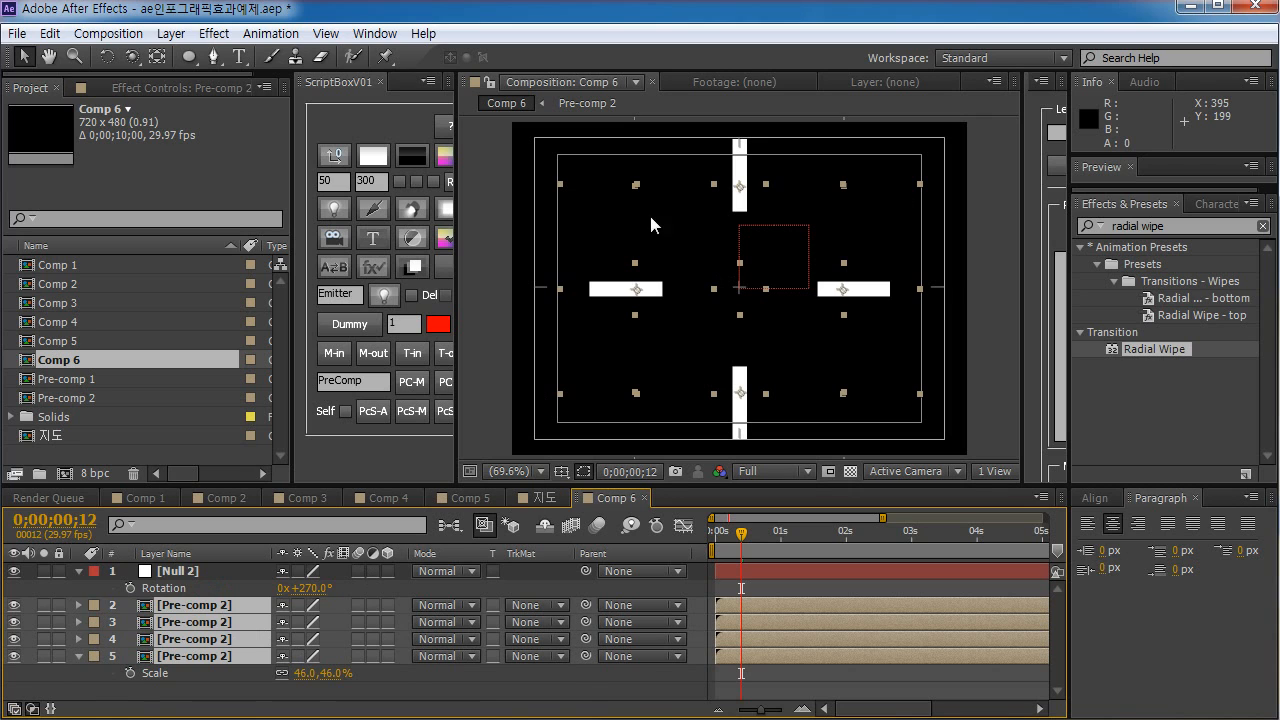
pyautogui.hotkey('ctrl', 'd')
pyautogui.moveTo(211, 603); pyautogui.dragTo(247, 588)
pyautogui.moveTo(586, 605); pyautogui.dragTo(206, 572)
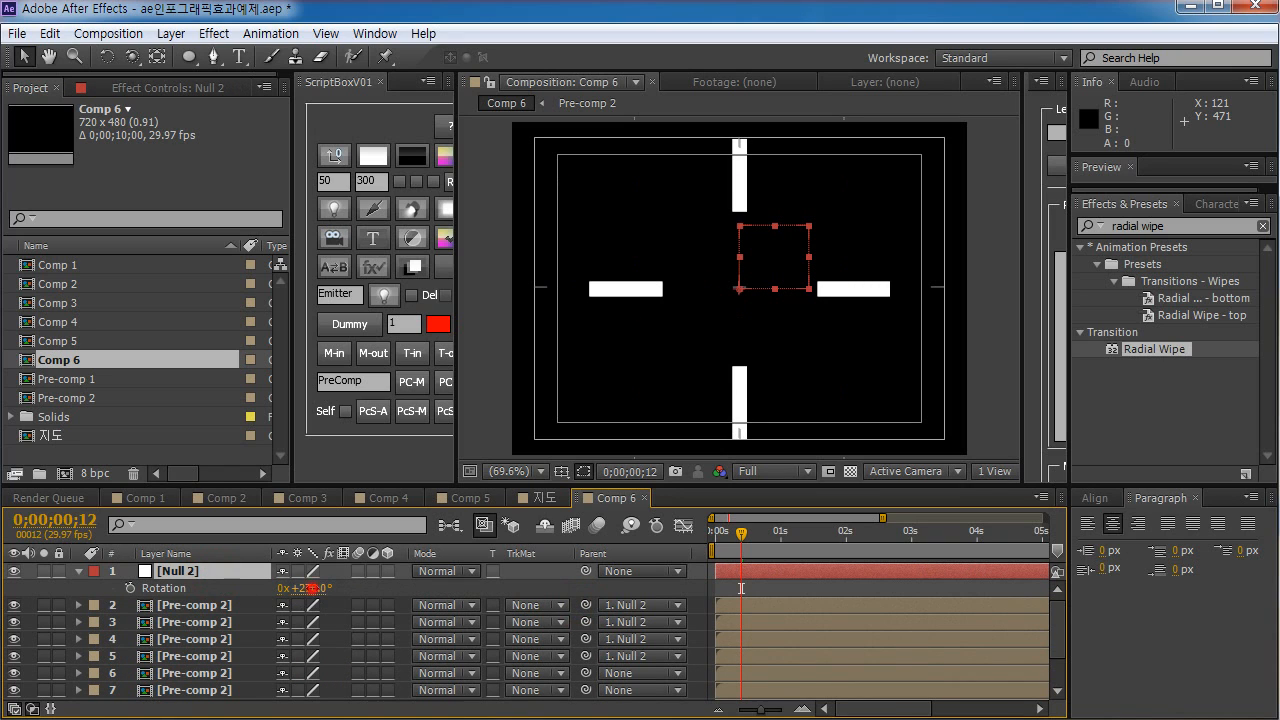
# - Set the null's rotation to 315° to place the four parented copies diagonally between the original bars
pyautogui.click(183, 607)
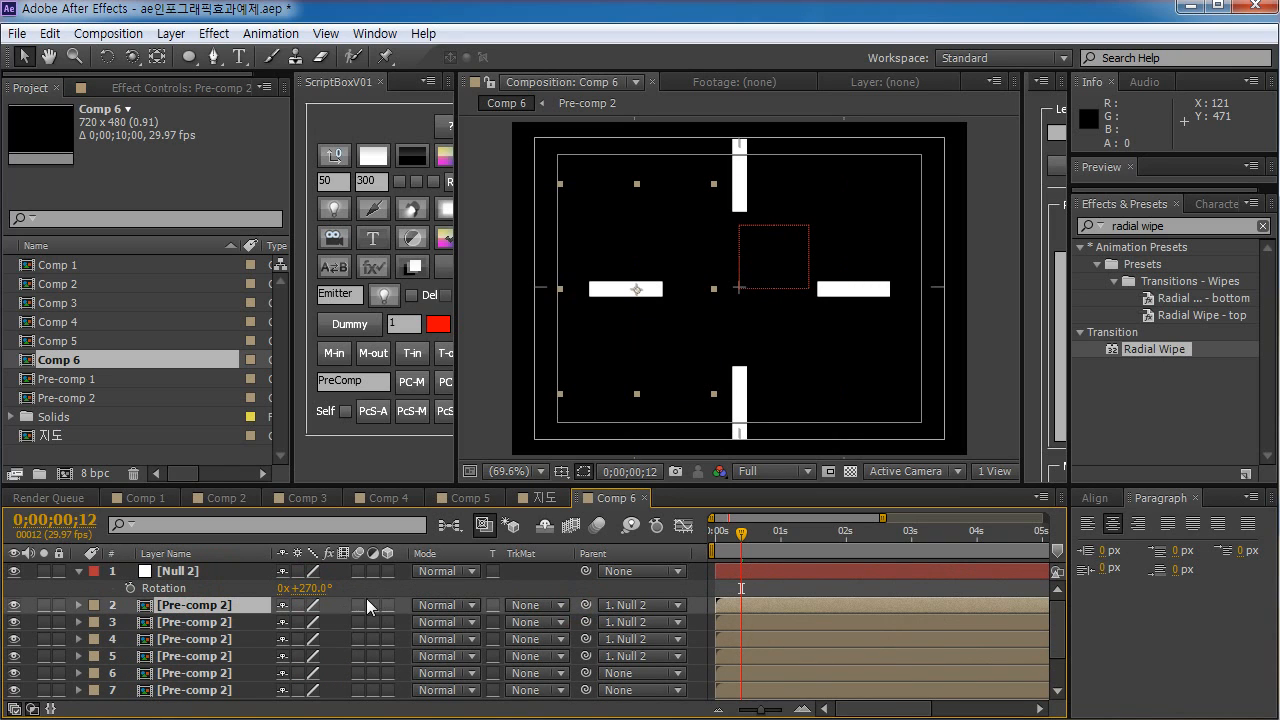
pyautogui.moveTo(300, 588)
pyautogui.mouseDown()
pyautogui.moveTo(345, 586)
pyautogui.moveTo(314, 588)
pyautogui.mouseUp()
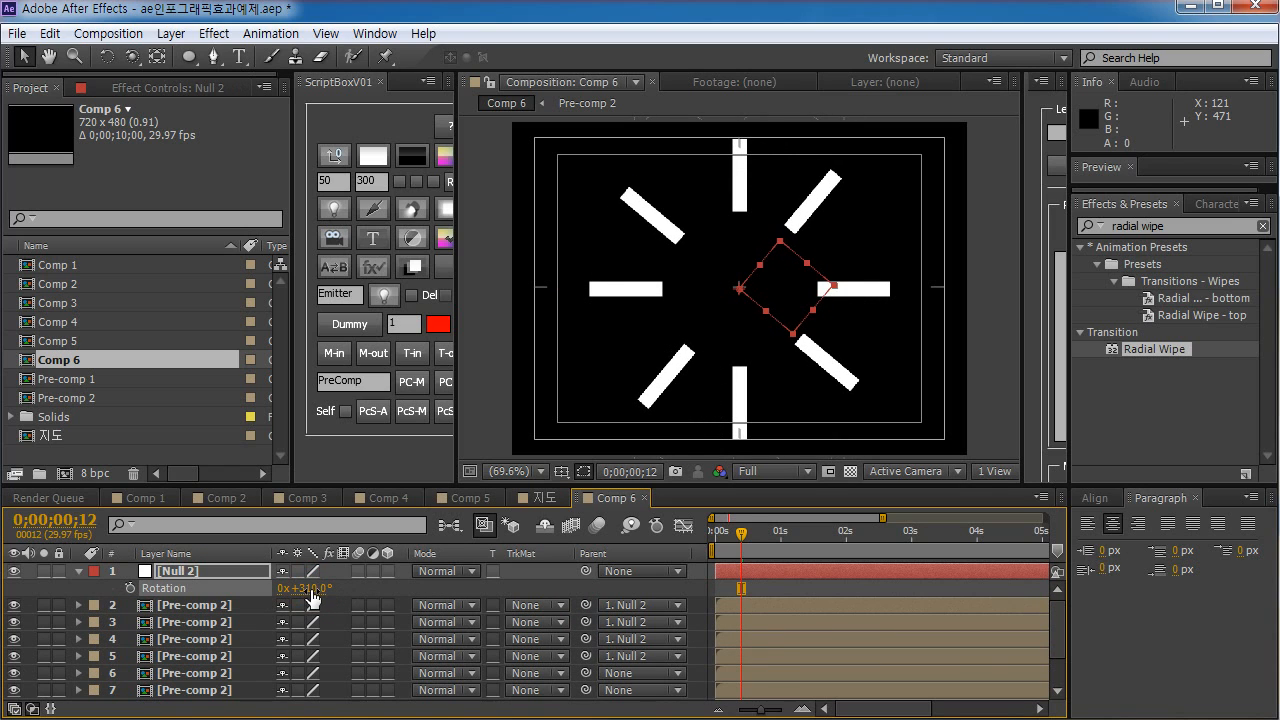
pyautogui.click(315, 590)
pyautogui.write('315')
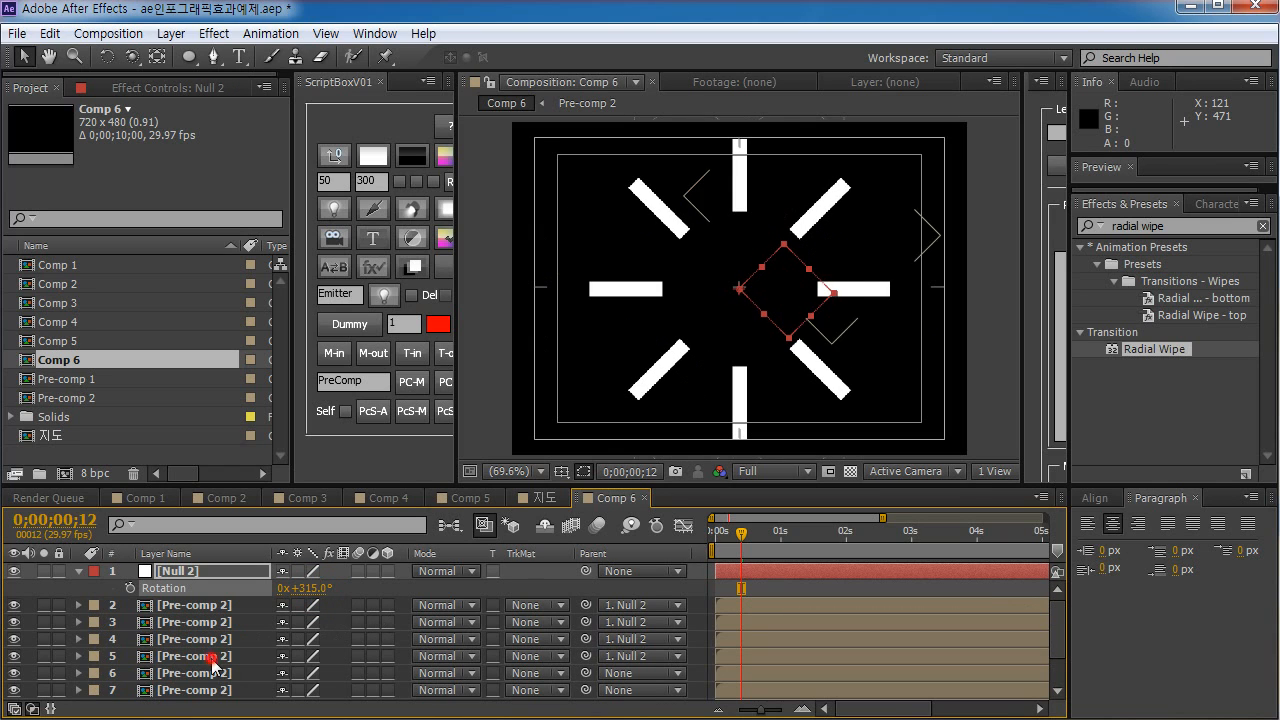
# - Select the four diagonal bar layers and set their parent to None
pyautogui.click(212, 656)
pyautogui.click(177, 571)
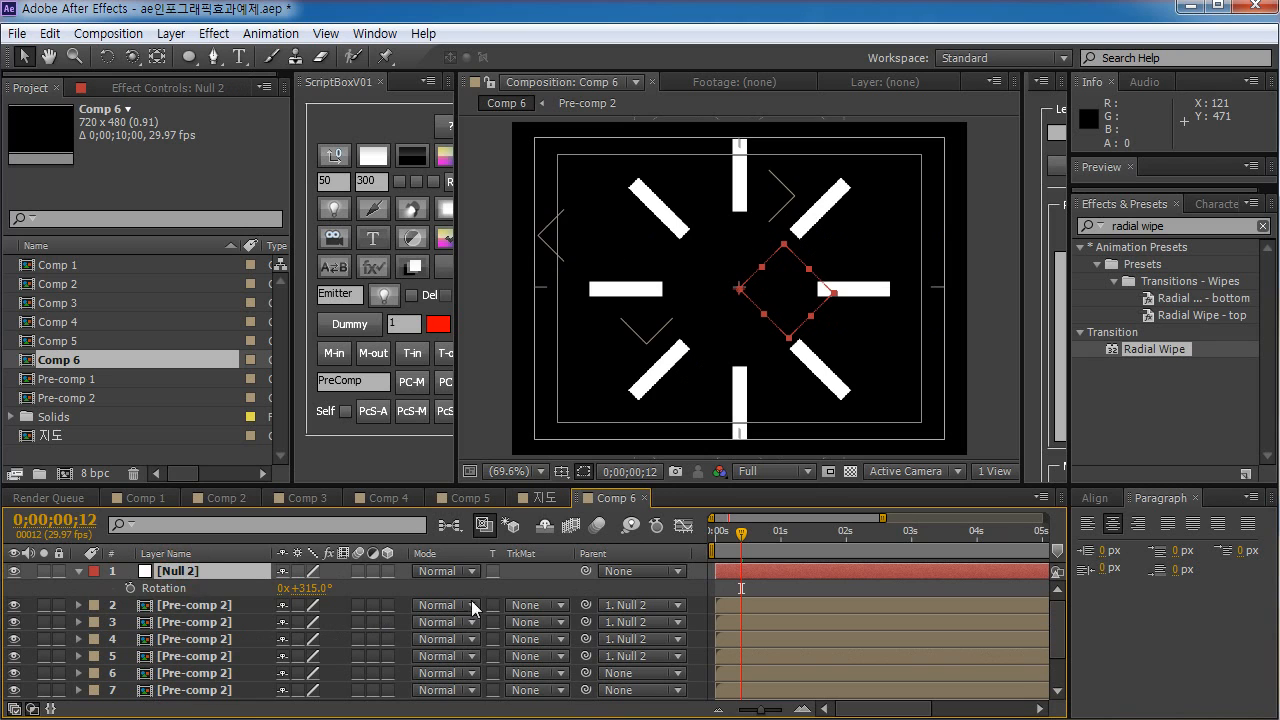
pyautogui.click(200, 605)
pyautogui.keyDown('shift'); pyautogui.click(197, 675); pyautogui.keyUp('shift')
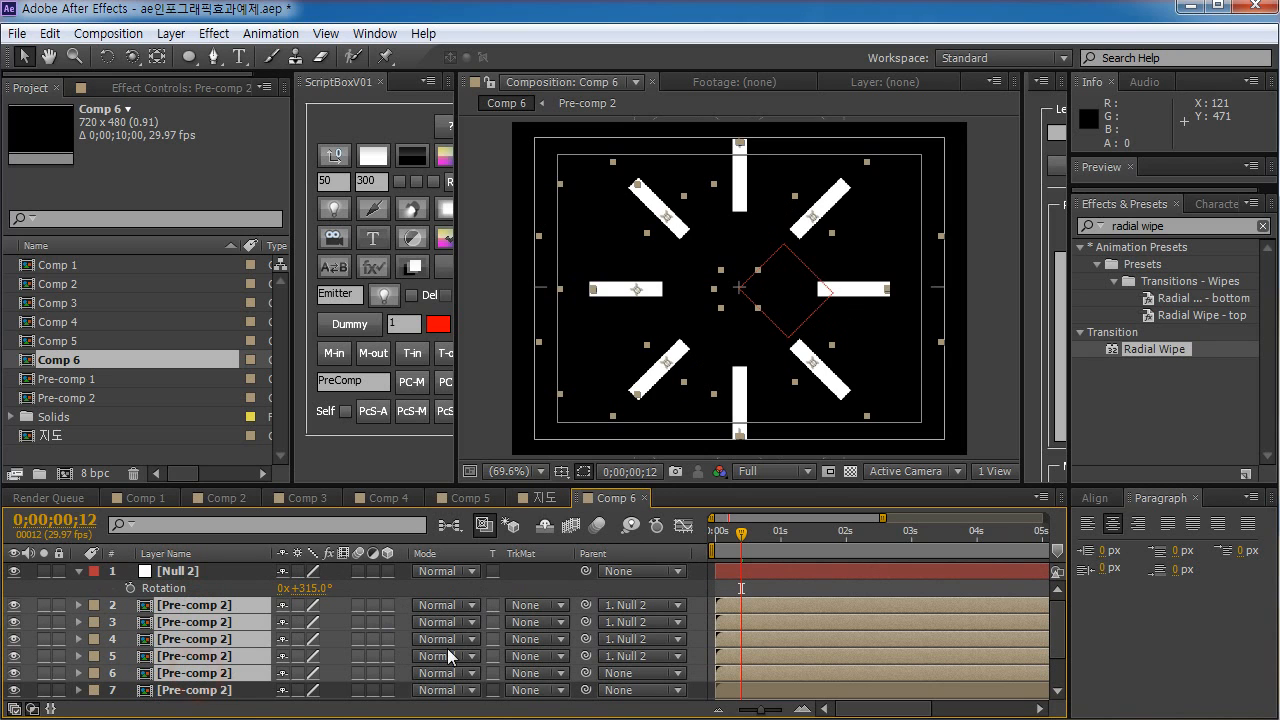
pyautogui.click(212, 690)
pyautogui.click(214, 656)
pyautogui.keyDown('shift'); pyautogui.click(205, 605); pyautogui.keyUp('shift')
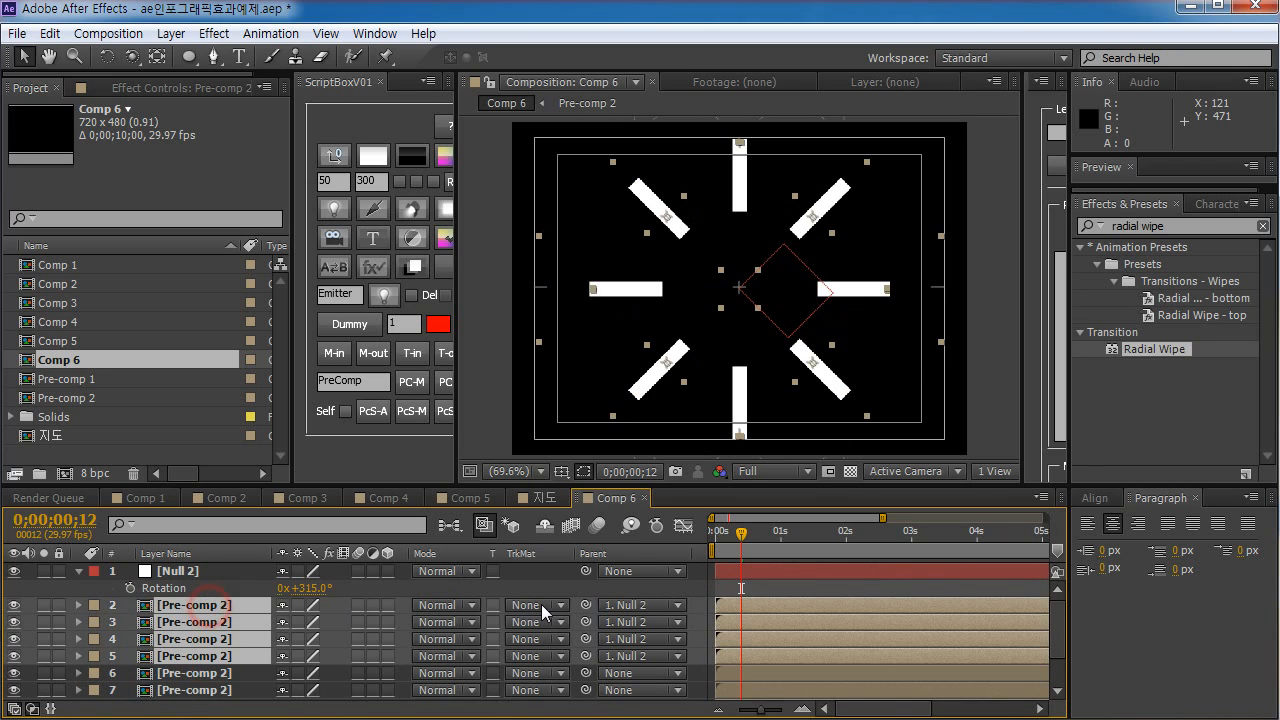
pyautogui.click(625, 605)
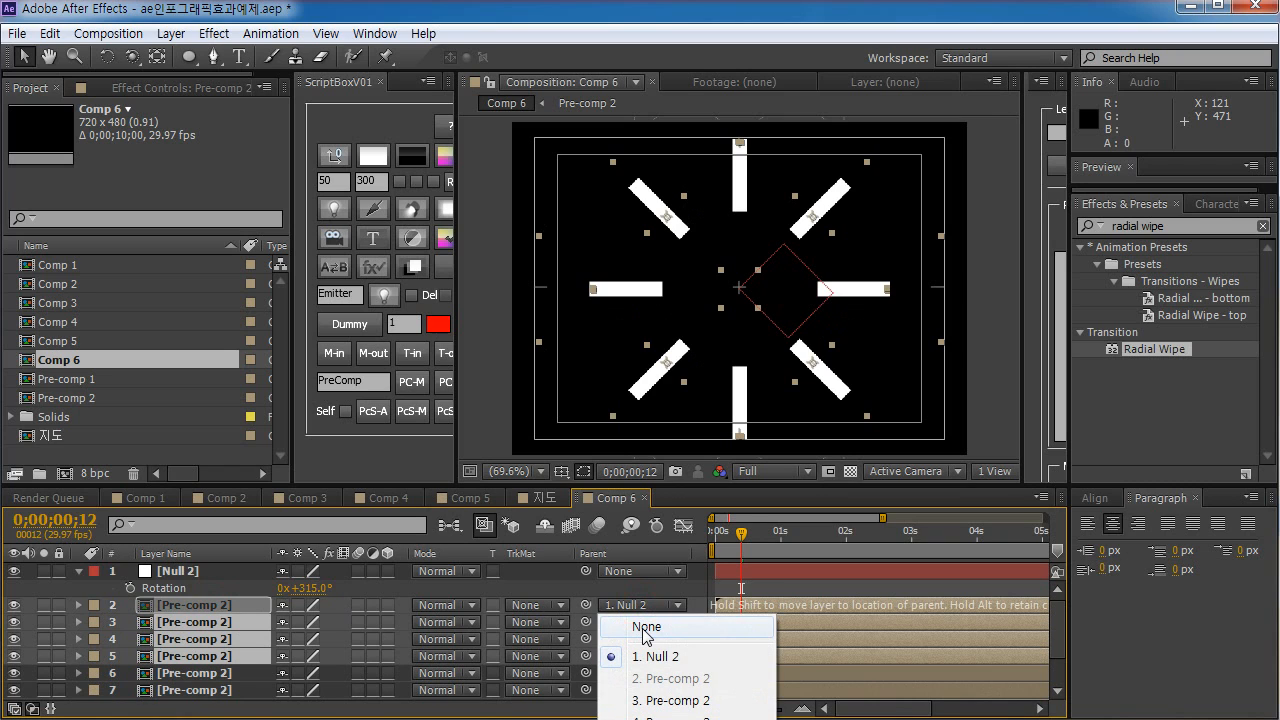
pyautogui.click(644, 631)
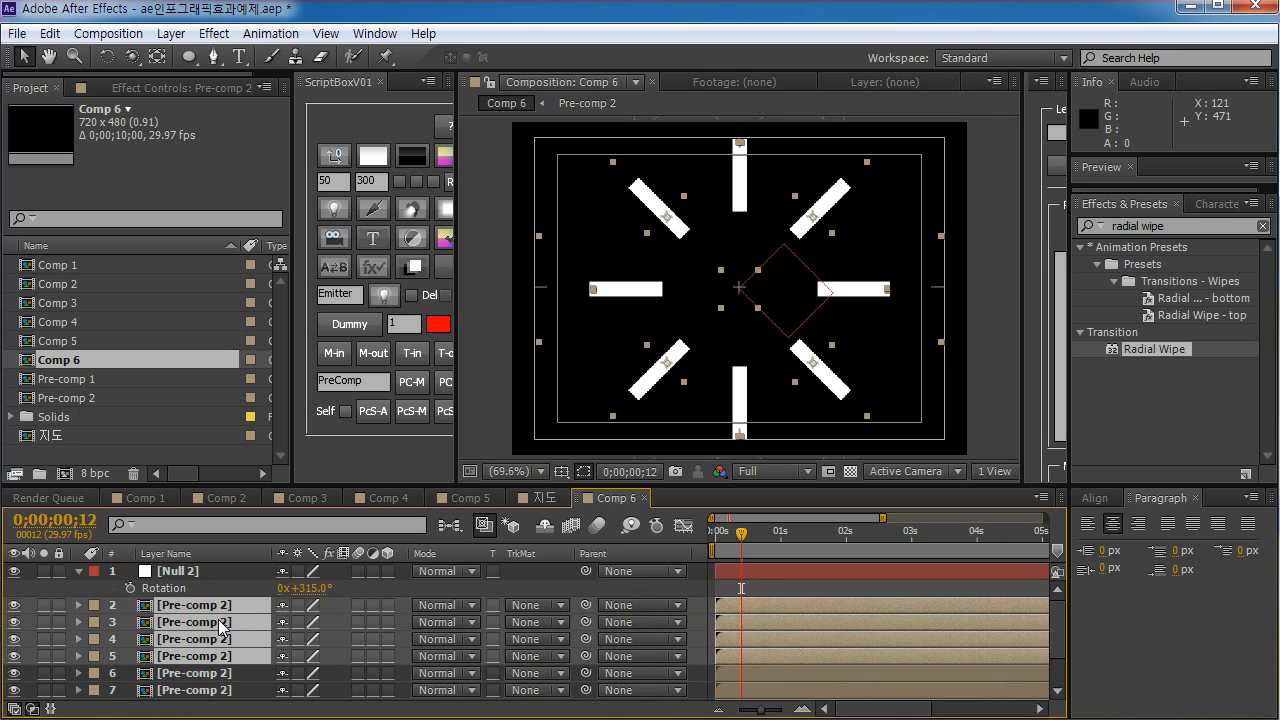
# - Check the bar layers down to the lowest one and preview the eight-bar burst animation
pyautogui.scroll(-1, 189, 623)
pyautogui.click(195, 675)
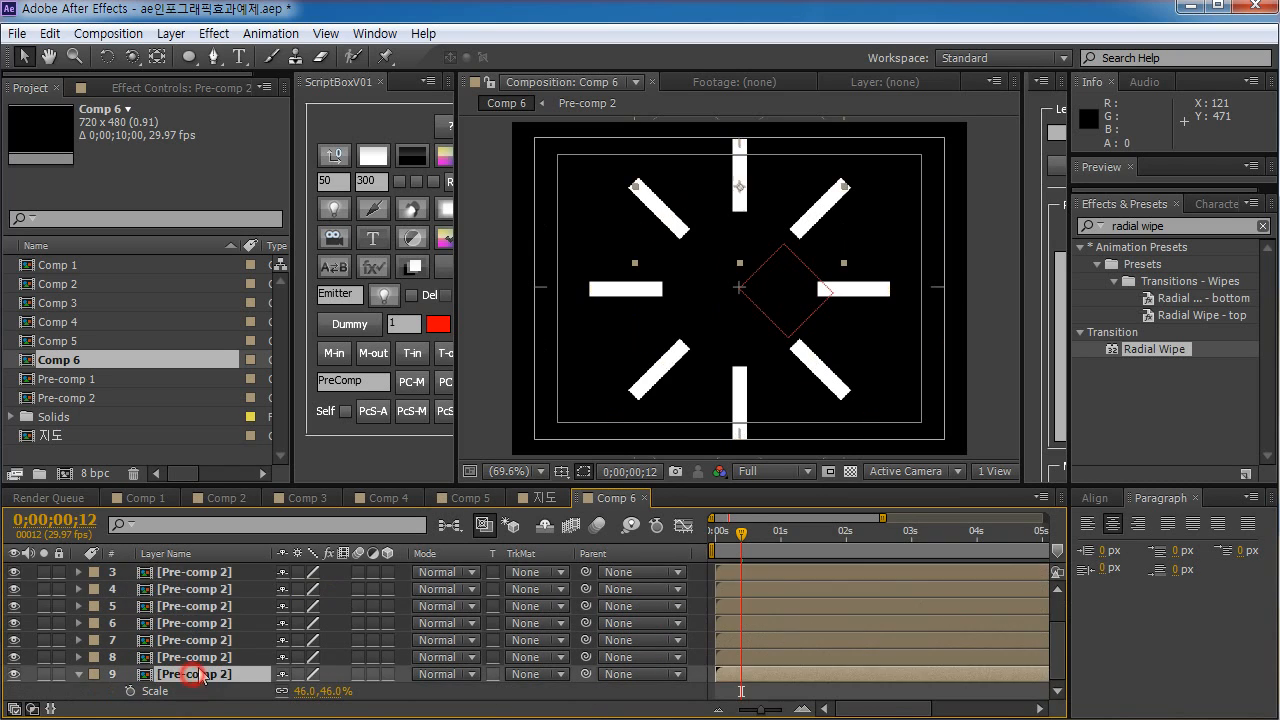
pyautogui.scroll(1, 249, 638)
pyautogui.press('KP_0')
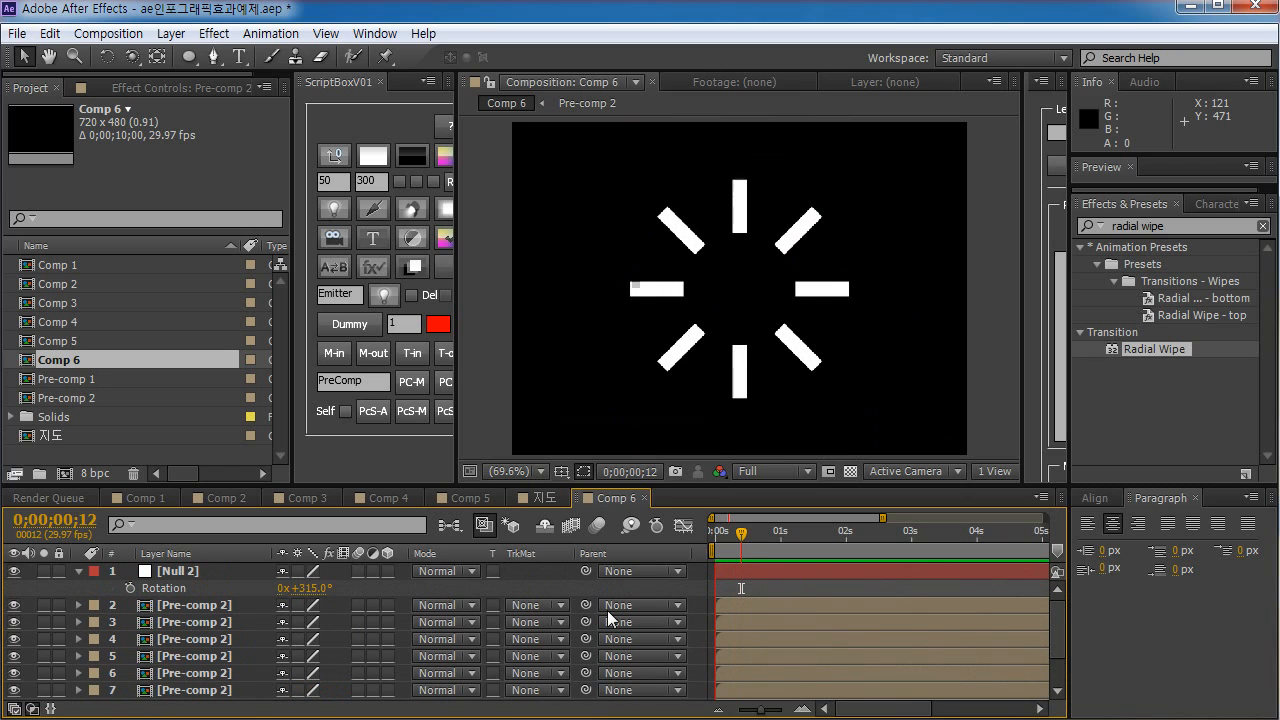
pyautogui.press('KP_0')
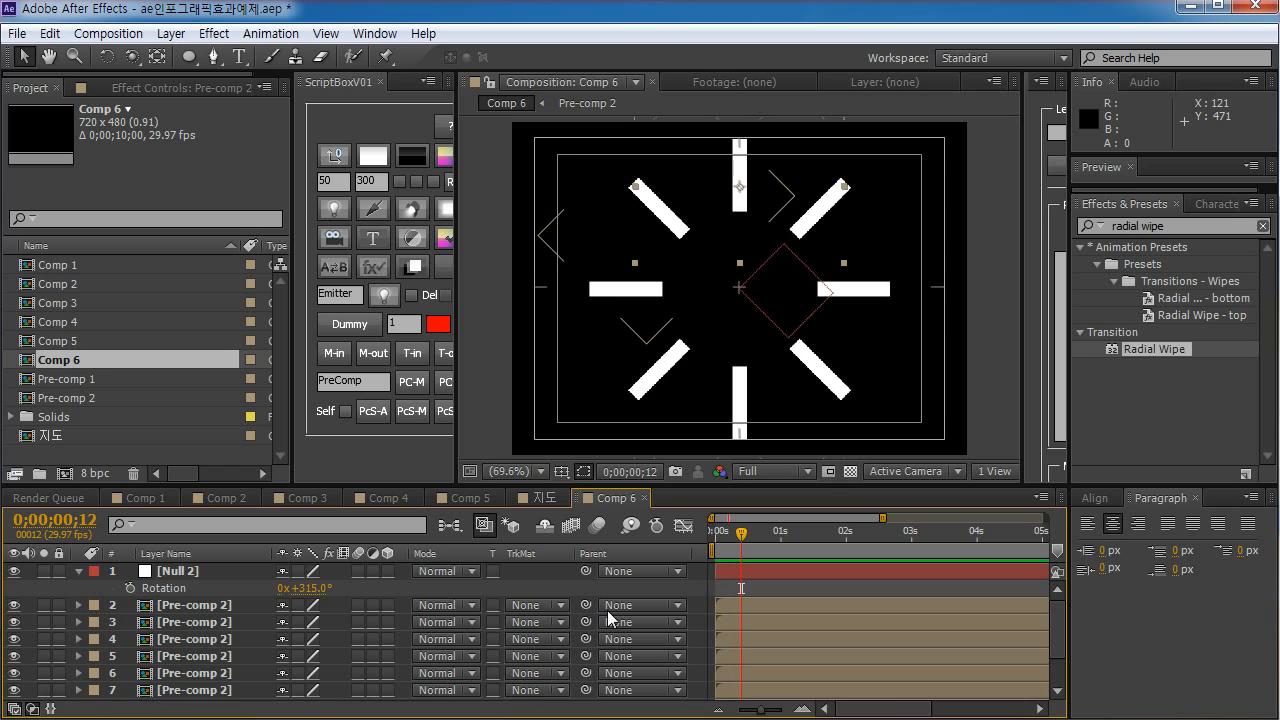
# - In Pre-comp 2, shift the upper solid-16 matte layer slightly earlier in time and preview the wipe
pyautogui.doubleClick(179, 606)
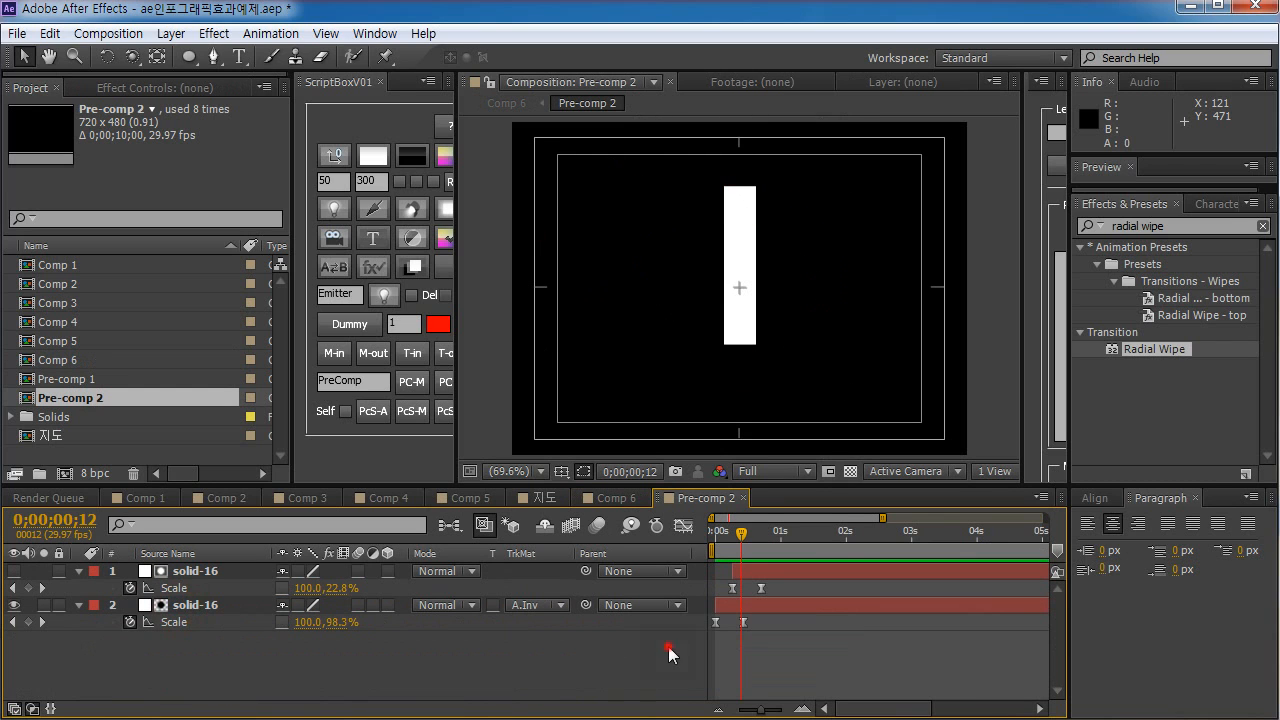
pyautogui.moveTo(768, 565); pyautogui.dragTo(762, 571)
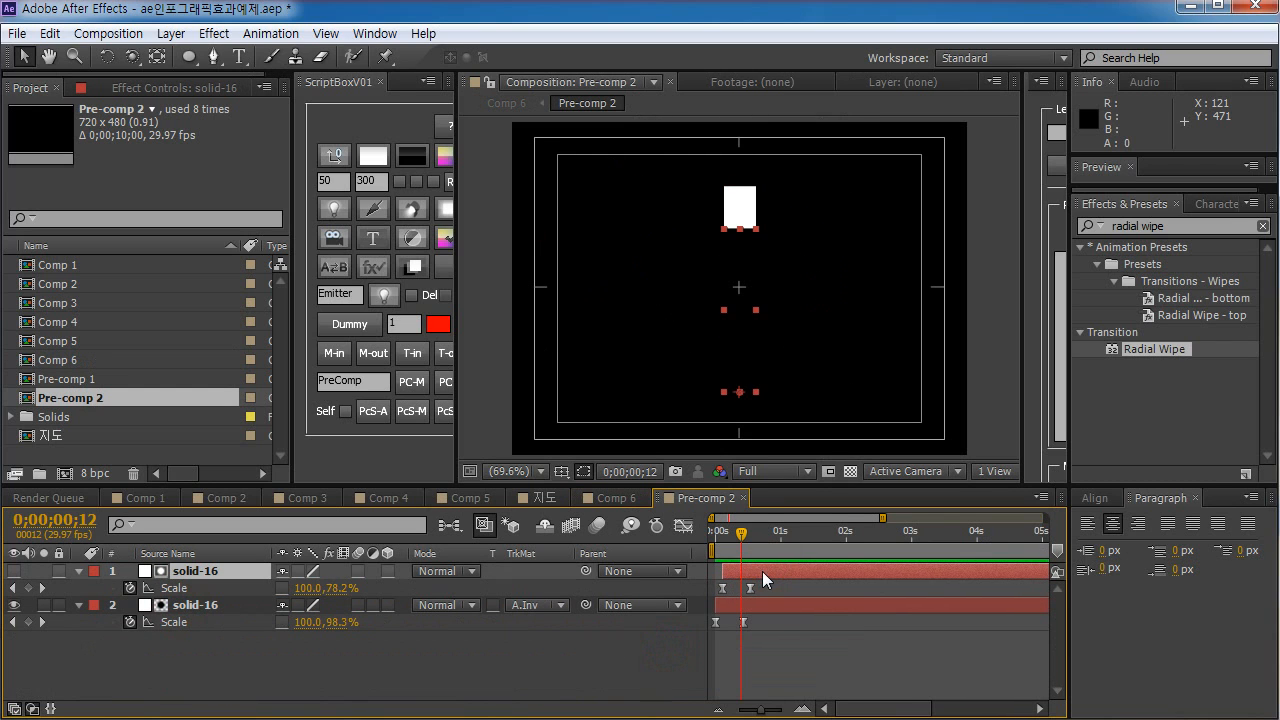
pyautogui.press('KP_0')
pyautogui.press('KP_0')
# - Return to Comp 6 at frame 0 and parent all eight Pre-comp 2 bar layers to Null 2
pyautogui.click(508, 106)
pyautogui.moveTo(740, 532); pyautogui.dragTo(721, 538)
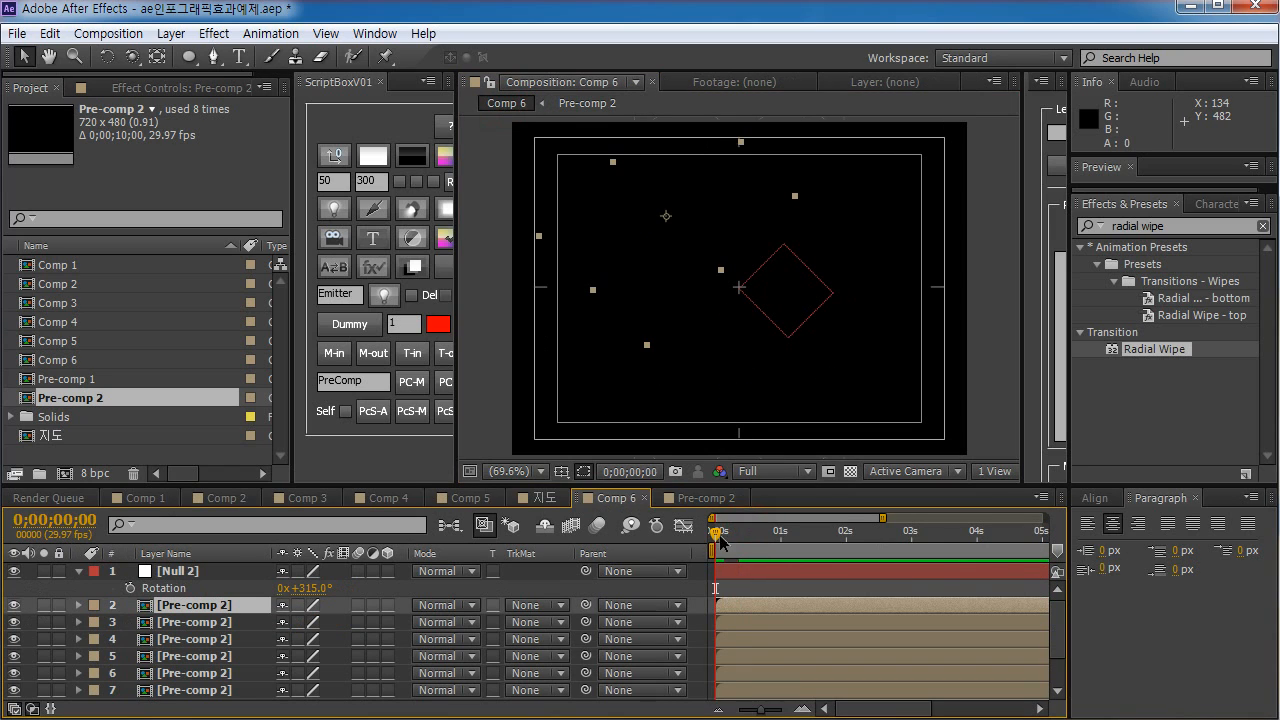
pyautogui.scroll(-3, 232, 608)
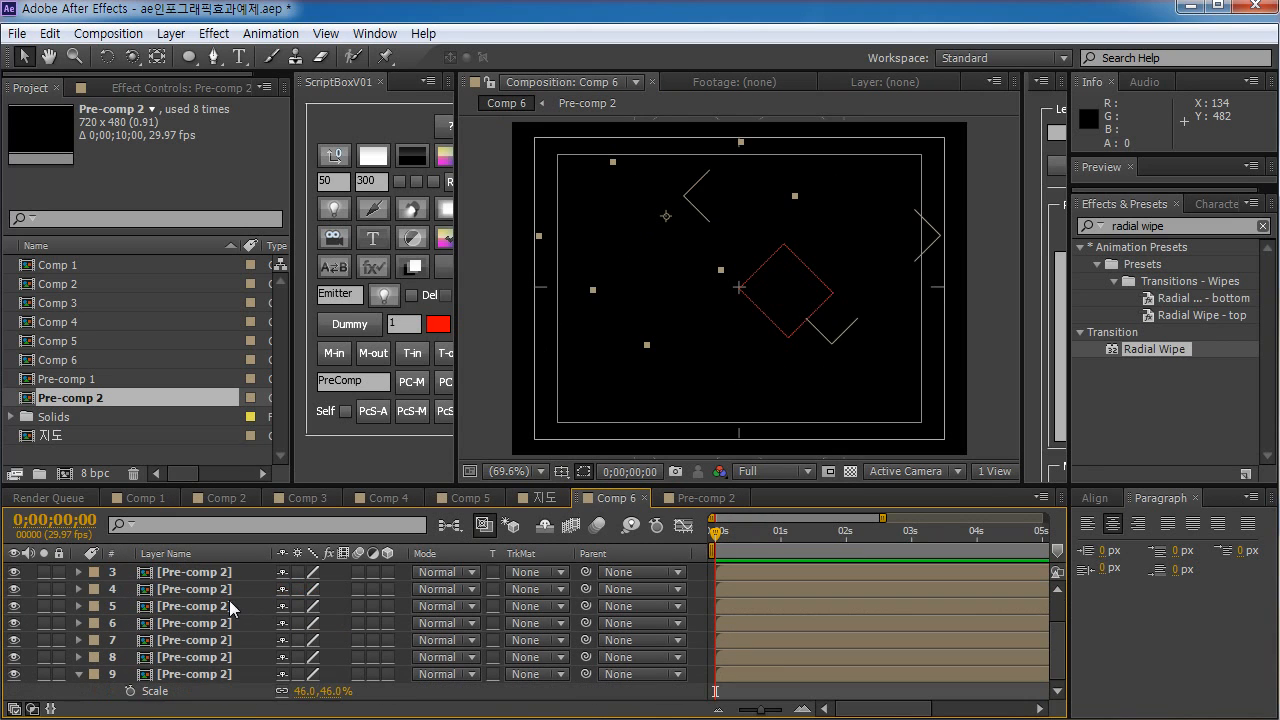
pyautogui.click(220, 674)
pyautogui.scroll(3, 220, 674)
pyautogui.keyDown('shift'); pyautogui.click(218, 604); pyautogui.keyUp('shift')
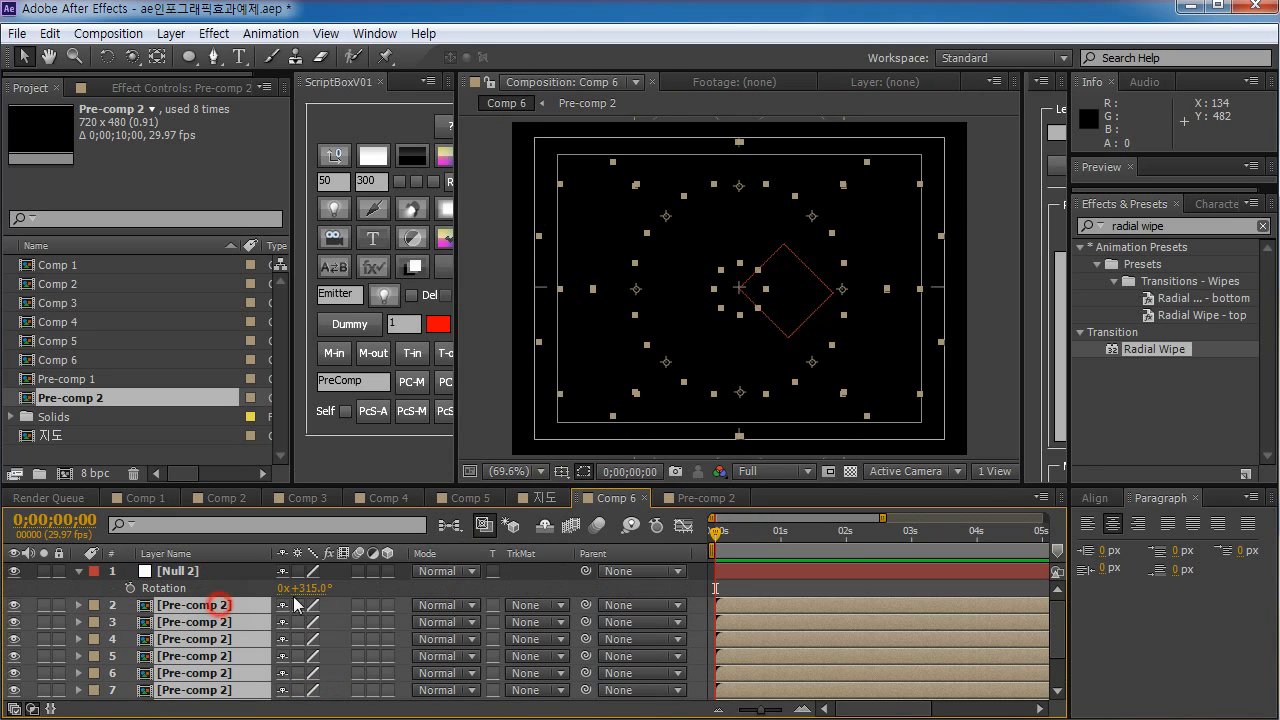
pyautogui.moveTo(589, 606); pyautogui.dragTo(236, 571)
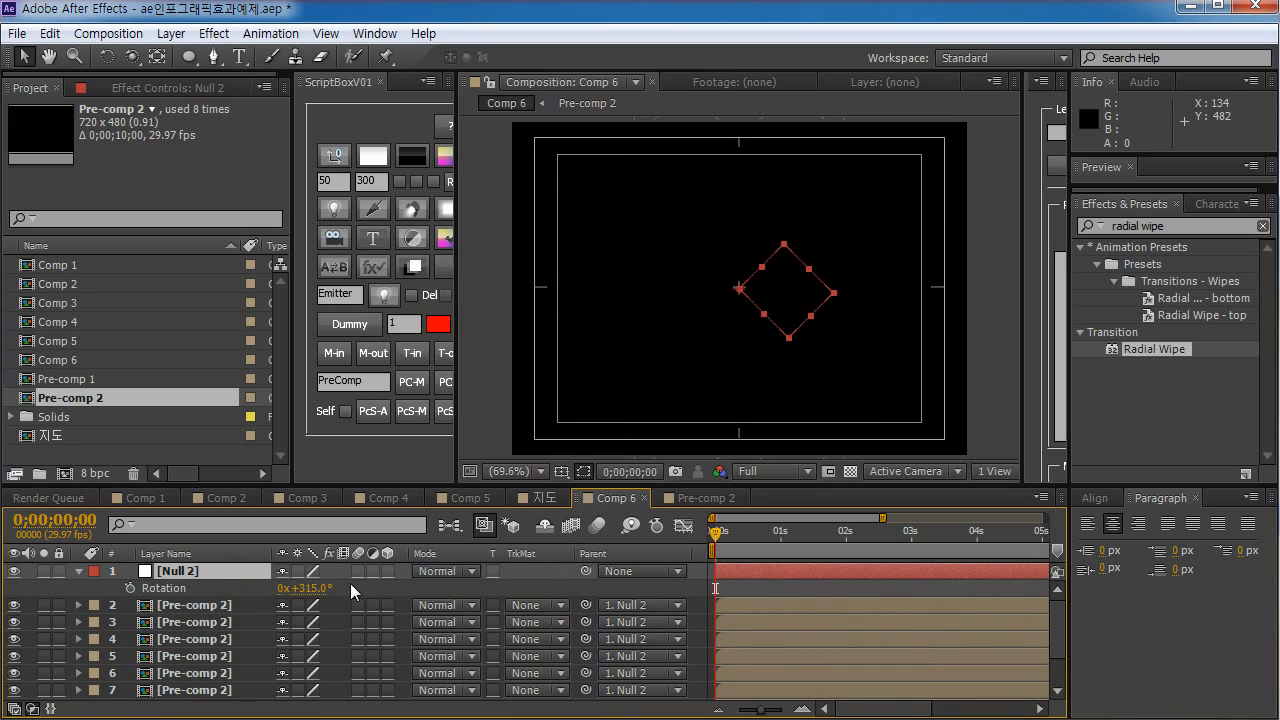
# - Try rotating the null to 341° at frame 11 to turn the whole burst, and undo the rotation
pyautogui.click(740, 538)
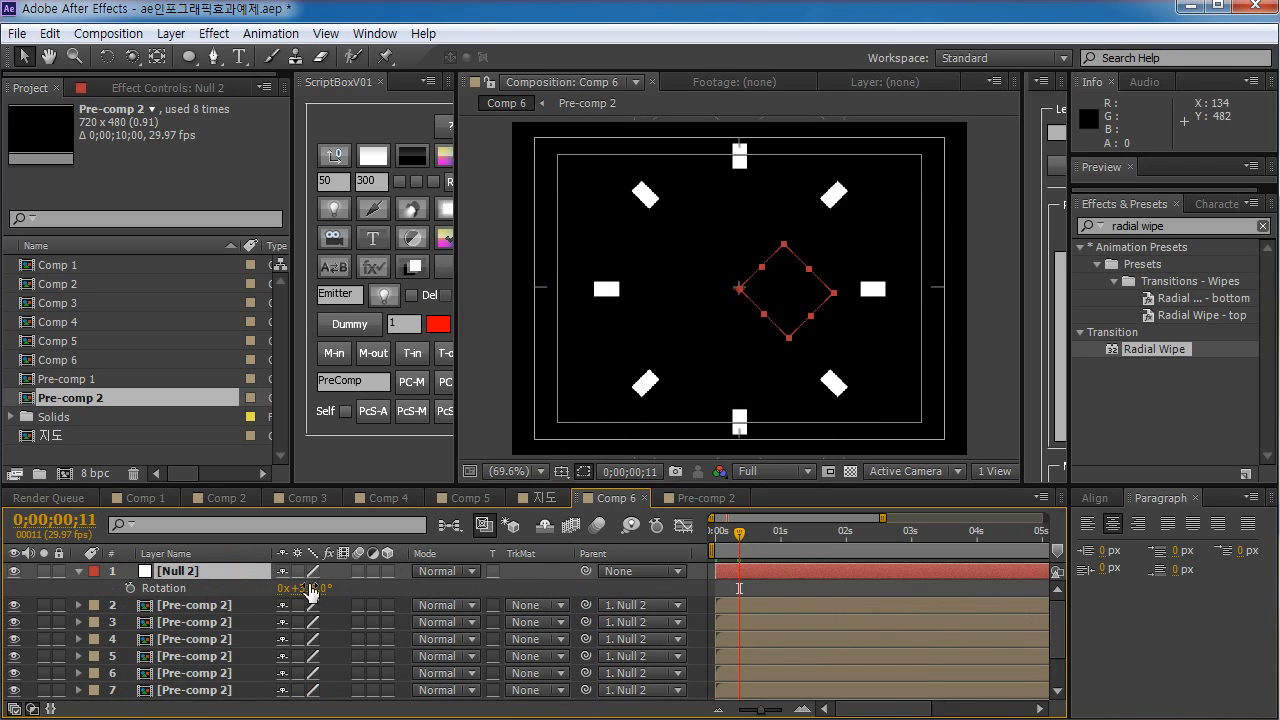
pyautogui.moveTo(310, 590); pyautogui.dragTo(328, 583)
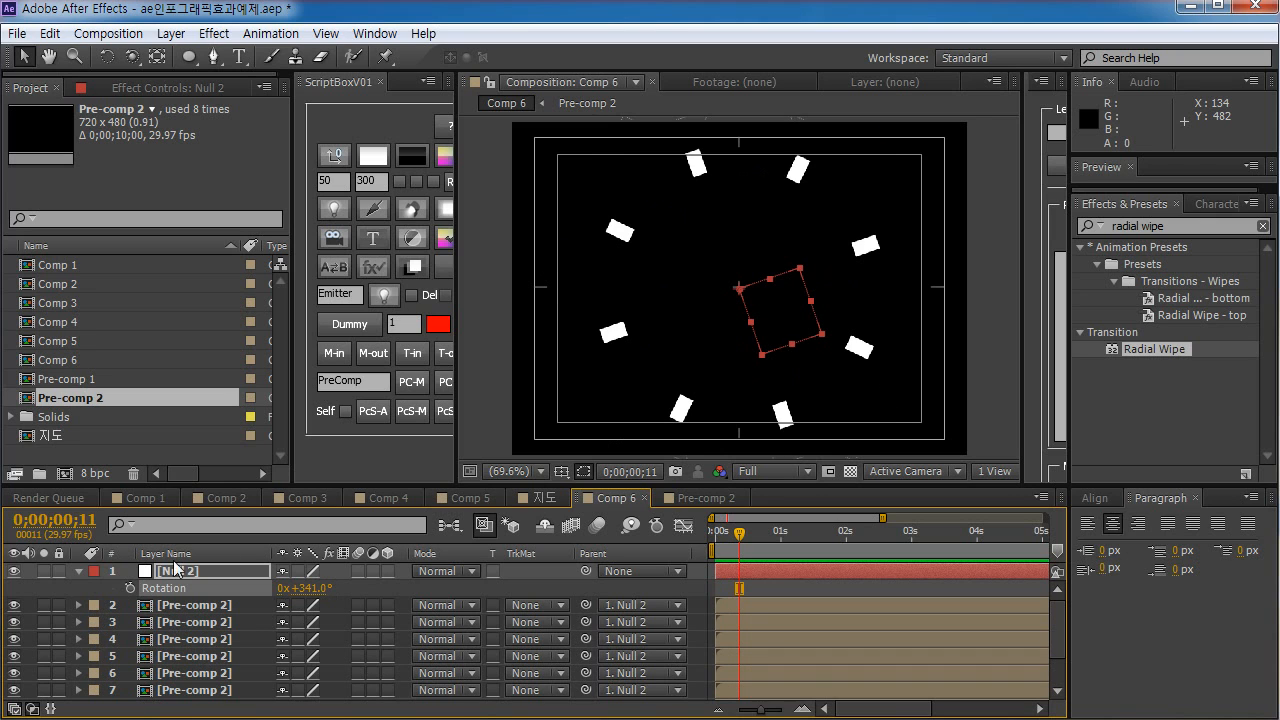
pyautogui.scroll(-2, 222, 634)
pyautogui.click(214, 674)
pyautogui.scroll(2, 214, 670)
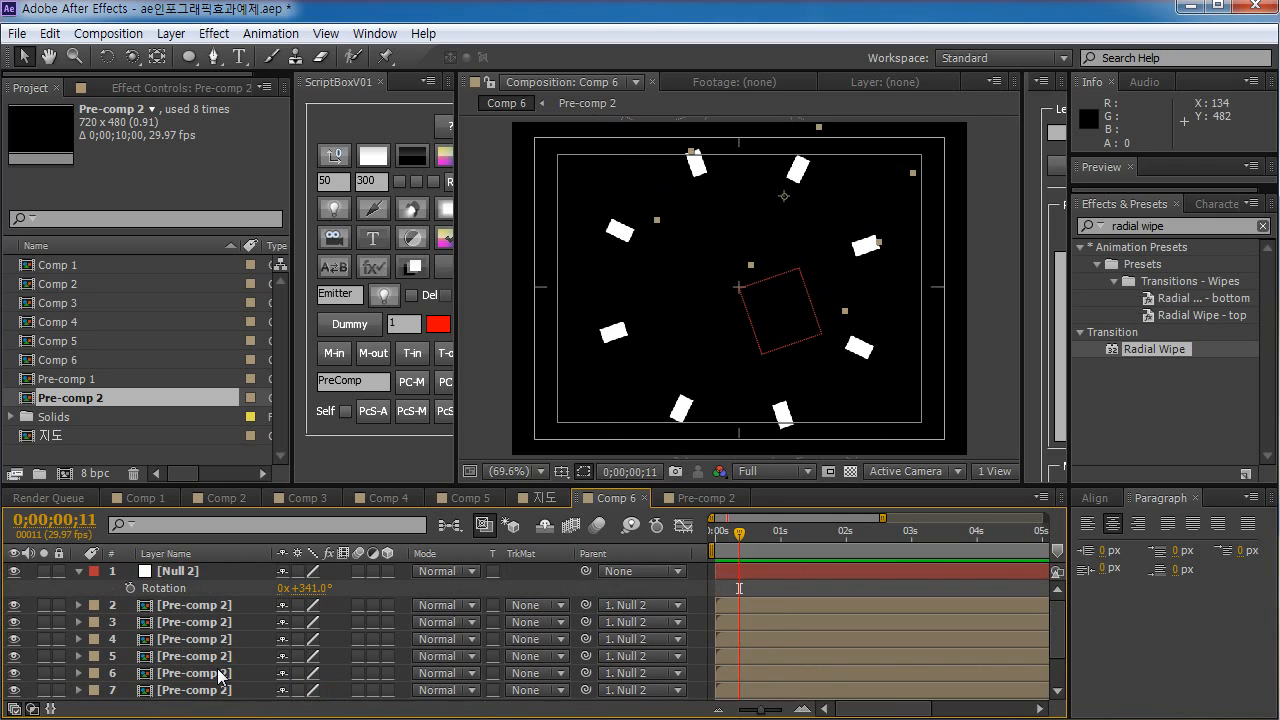
pyautogui.scroll(-2, 205, 655)
pyautogui.scroll(2, 204, 647)
pyautogui.hotkey('ctrl', 'z')
# - Delete the null and the seven bar layers beneath it, keeping only the lowest Pre-comp 2 layer
pyautogui.scroll(-1, 203, 646)
pyautogui.click(206, 658)
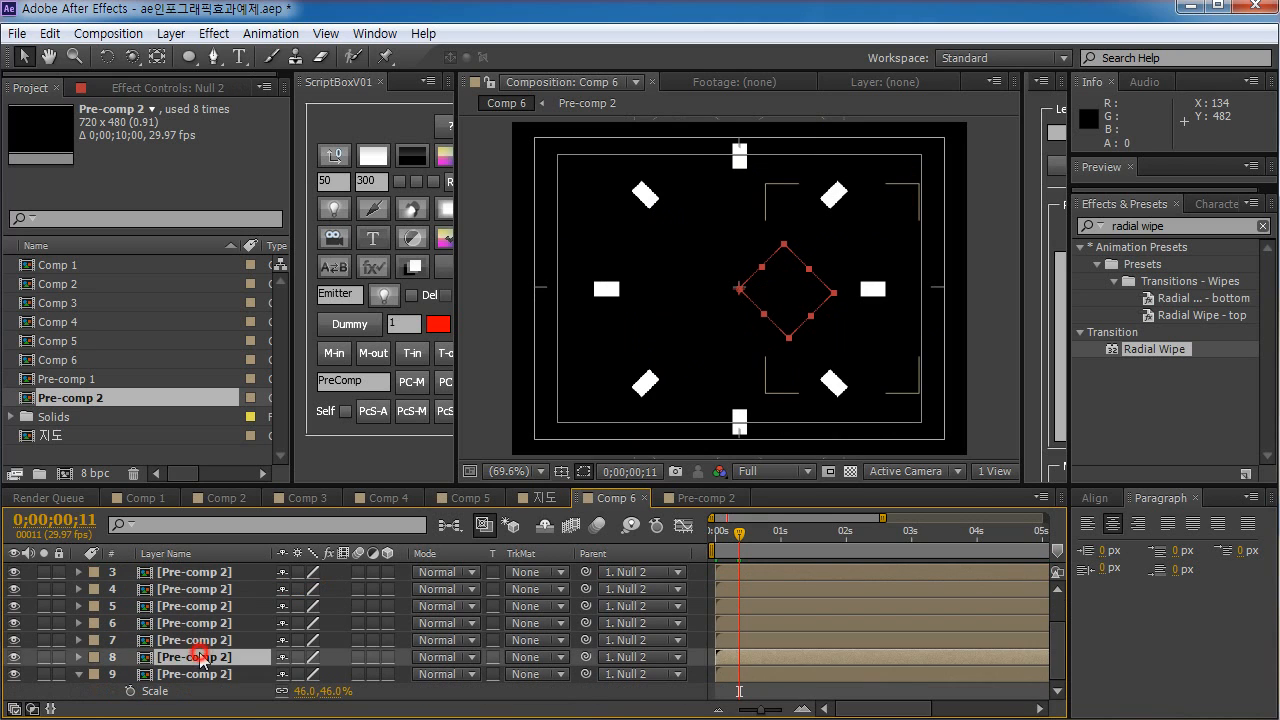
pyautogui.scroll(1, 206, 650)
pyautogui.keyDown('shift'); pyautogui.click(202, 571); pyautogui.keyUp('shift')
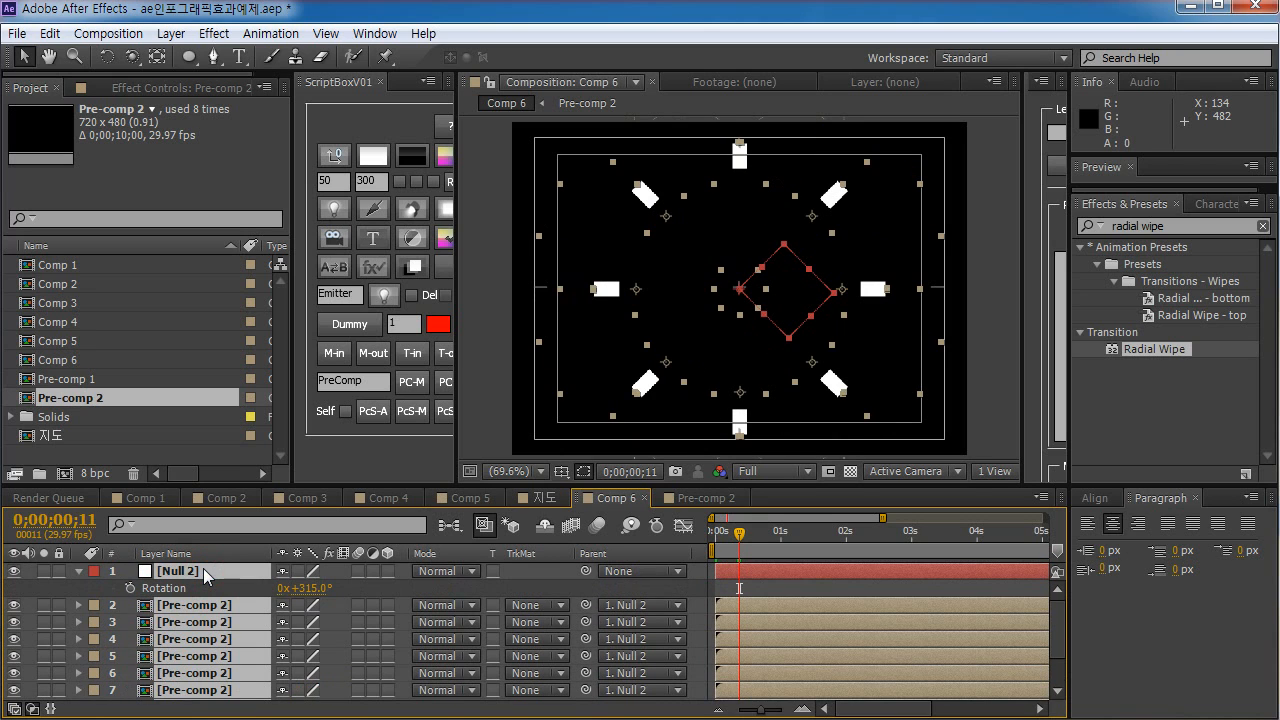
pyautogui.press('Delete')
# - Clear the effect search term and browse the plug-in effect categories, checking Red Giant along the way
pyautogui.click(1193, 228)
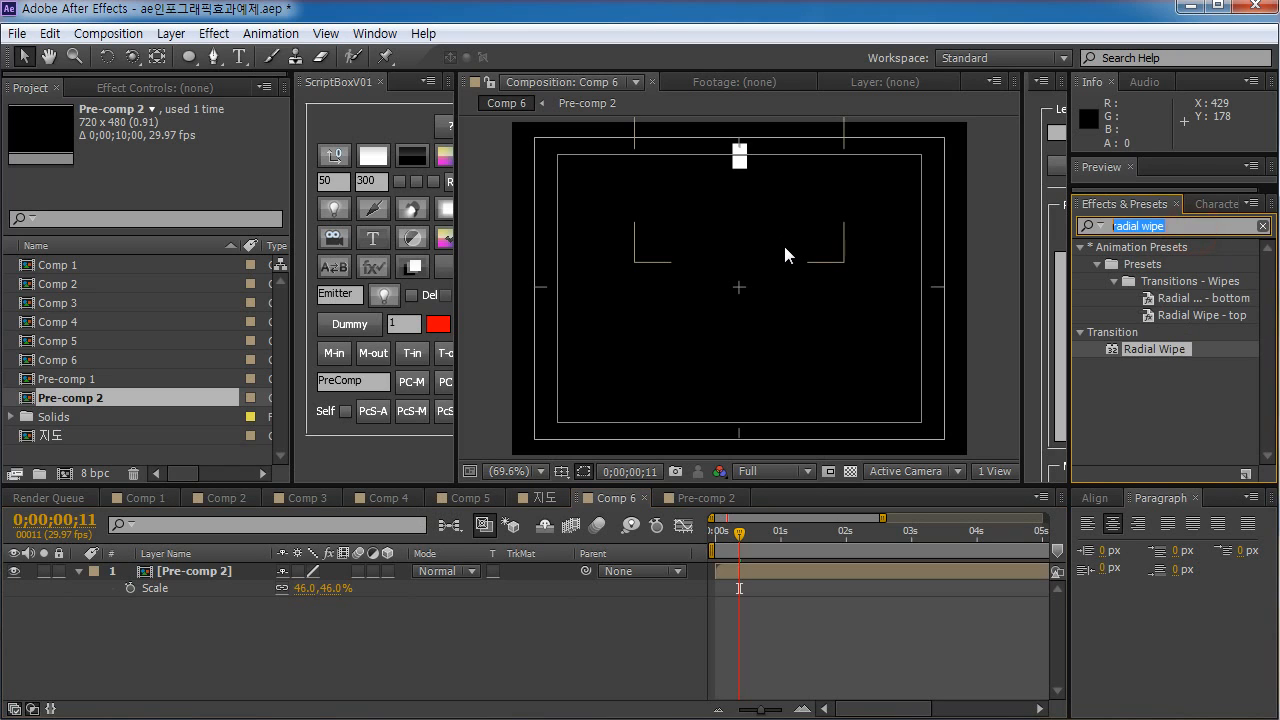
pyautogui.press('BackSpace')
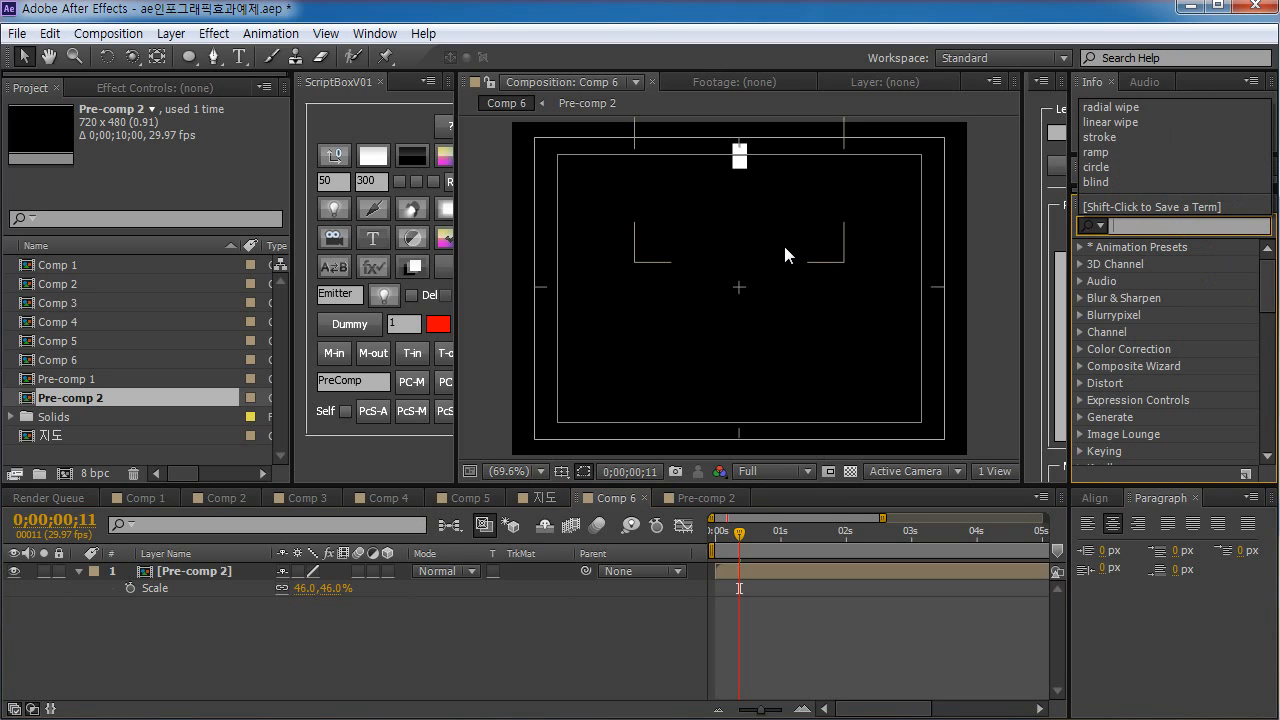
pyautogui.moveTo(1265, 285); pyautogui.dragTo(1241, 432)
pyautogui.scroll(2, 1186, 399)
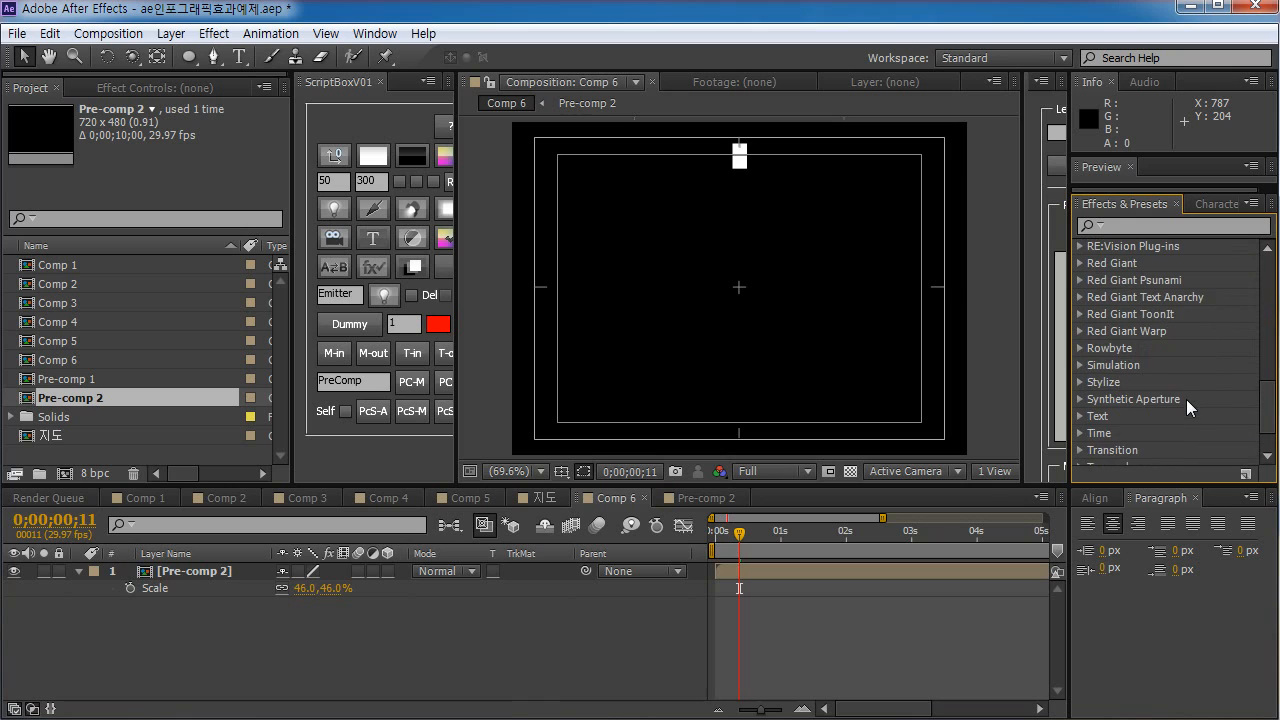
pyautogui.scroll(1, 1186, 399)
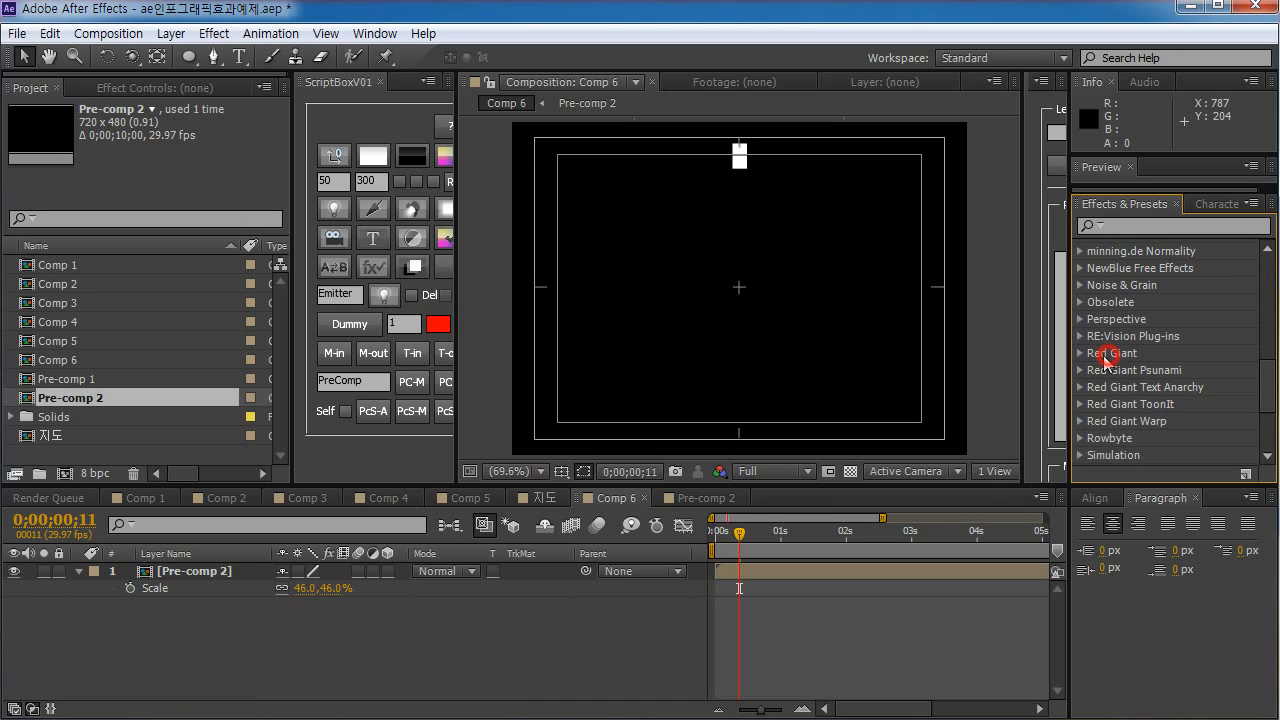
pyautogui.click(1081, 354)
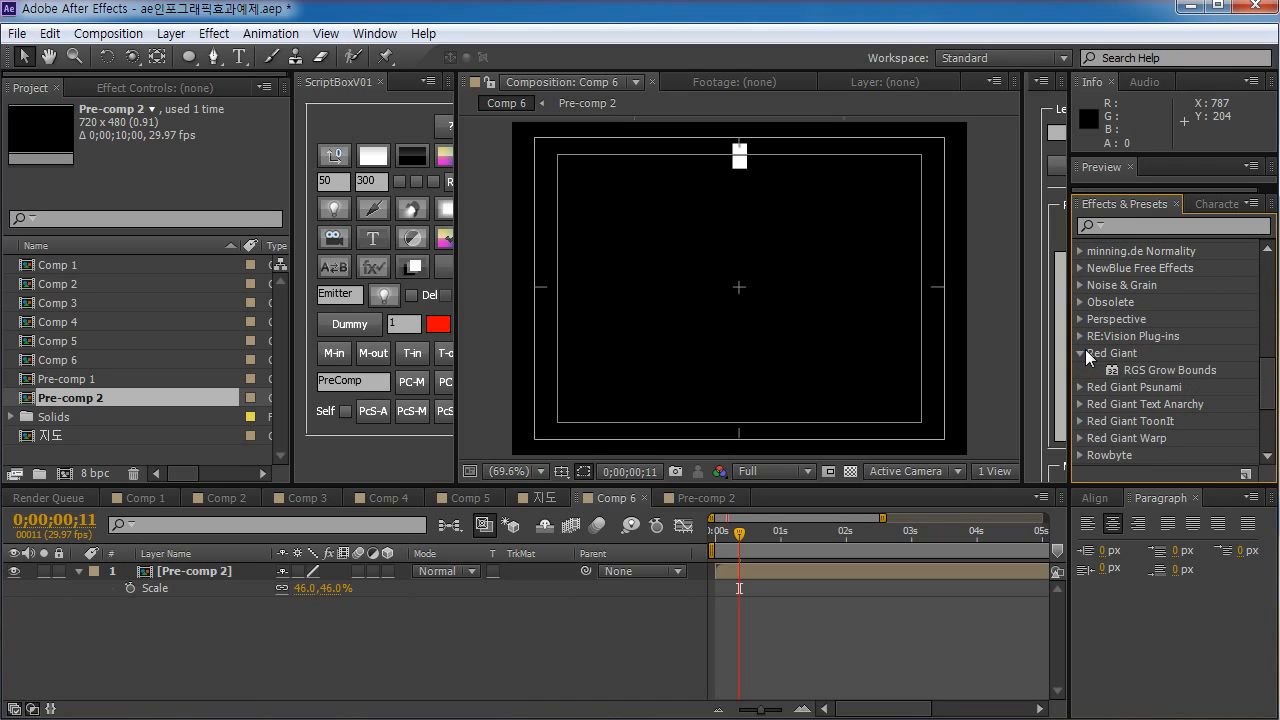
pyautogui.click(1084, 352)
pyautogui.scroll(-2, 1128, 361)
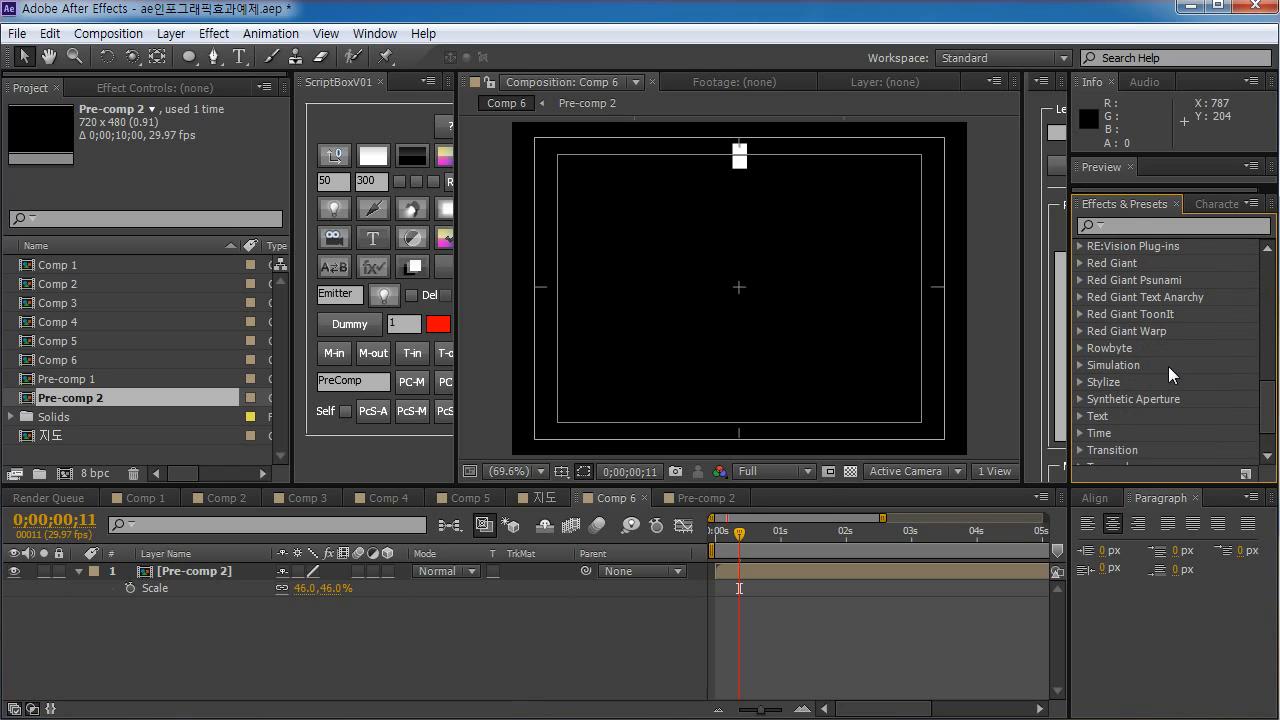
pyautogui.scroll(-1, 1168, 374)
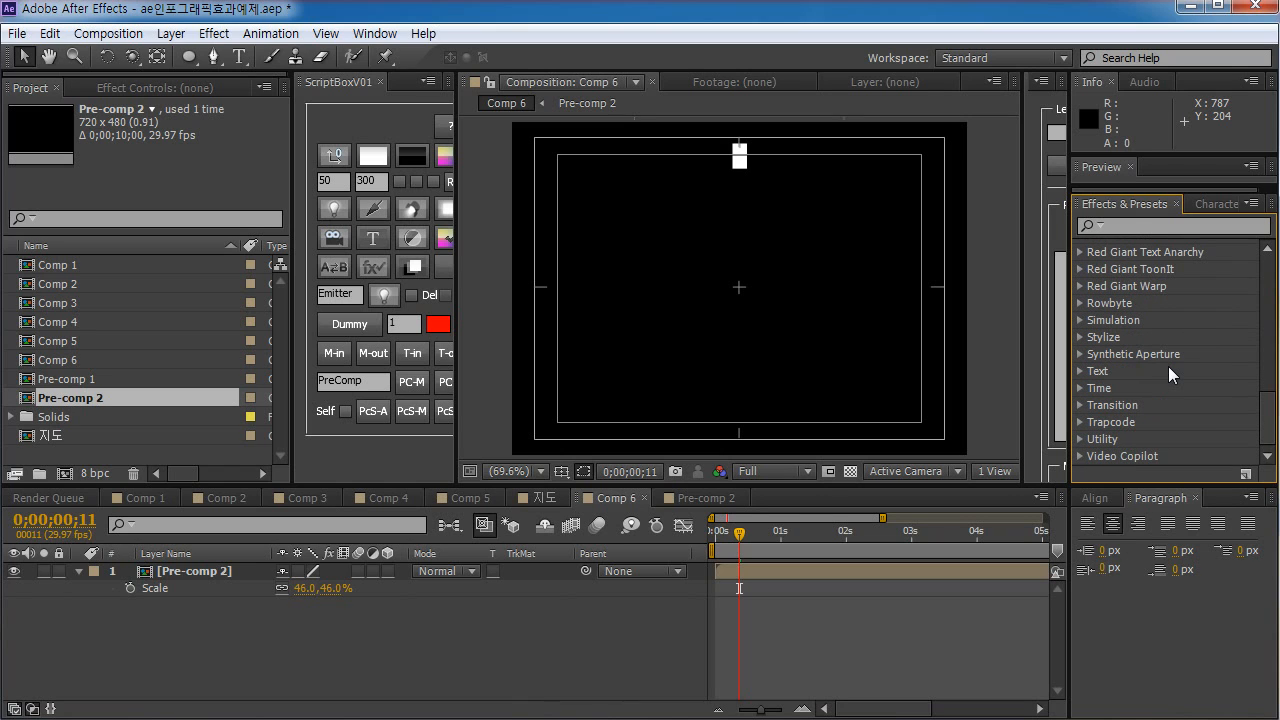
# - Apply the Trapcode Echospace effect to the remaining Pre-comp 2 layer in Comp 6 and keep that layer selected
pyautogui.click(1110, 421)
pyautogui.click(1079, 422)
pyautogui.scroll(-3, 1124, 394)
pyautogui.click(1160, 422)
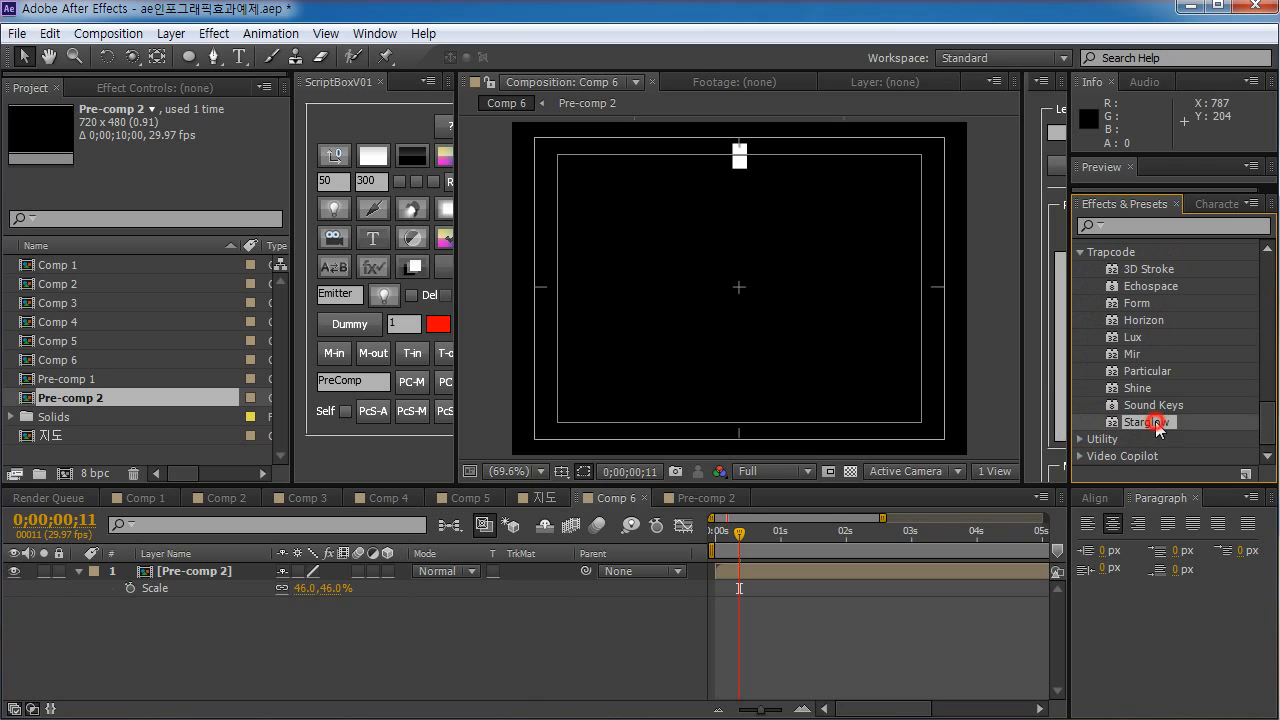
pyautogui.click(1137, 389)
pyautogui.click(1136, 350)
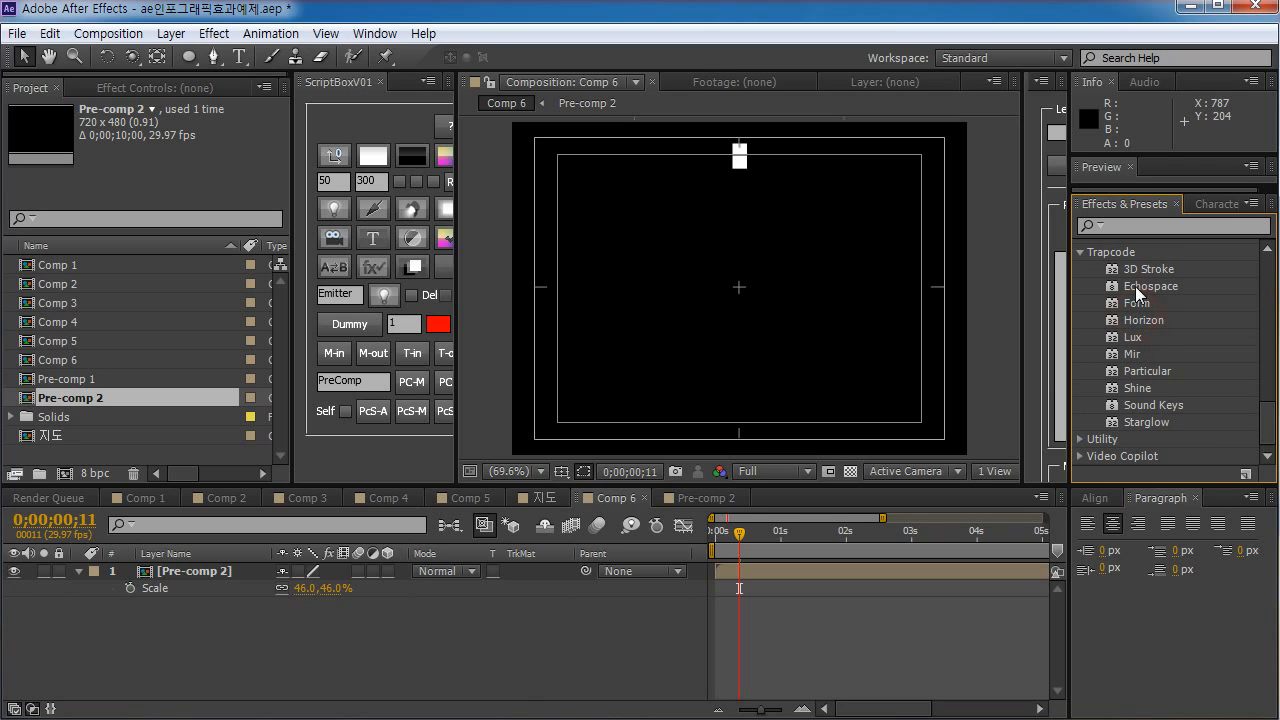
pyautogui.moveTo(1135, 286); pyautogui.dragTo(181, 569)
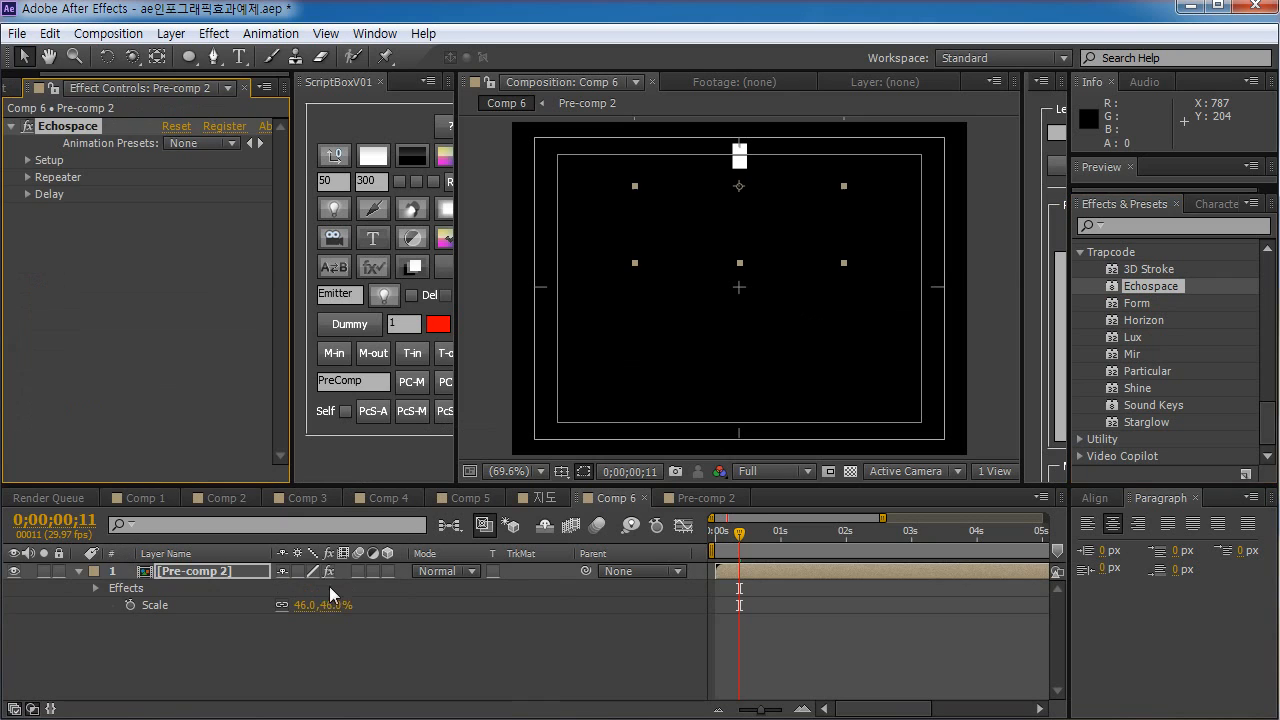
pyautogui.click(240, 646)
pyautogui.click(205, 571)
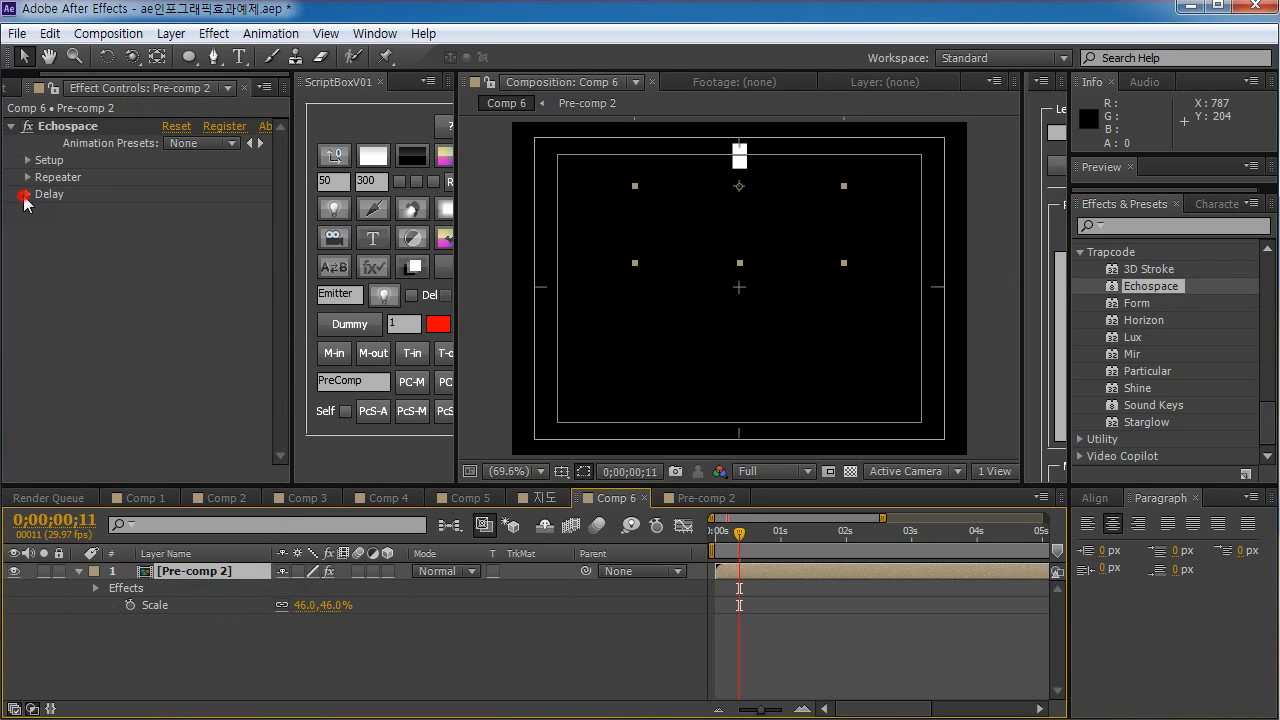
# - Expand Echospace's Setup and Delay settings, and move the Pre-comp 2 layer so its lower edge meets the composition centre
pyautogui.click(26, 196)
pyautogui.click(28, 160)
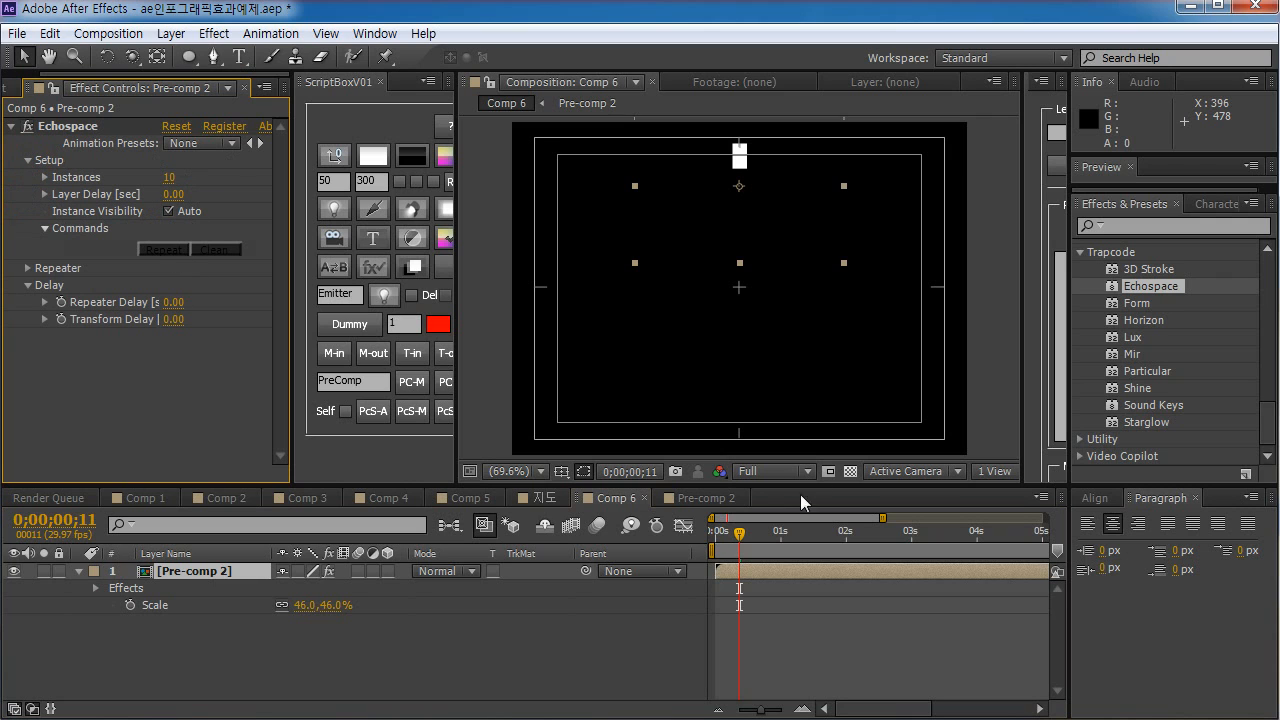
pyautogui.moveTo(746, 533); pyautogui.dragTo(694, 549)
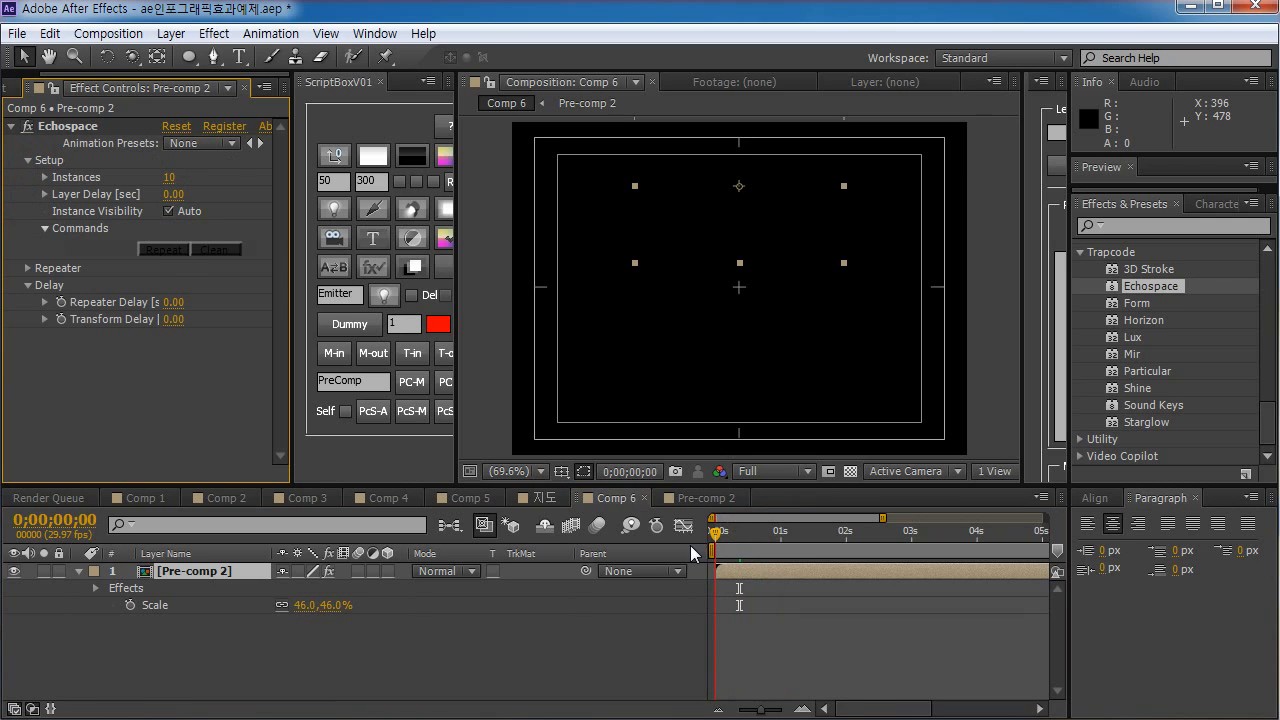
pyautogui.moveTo(681, 318); pyautogui.dragTo(676, 342)
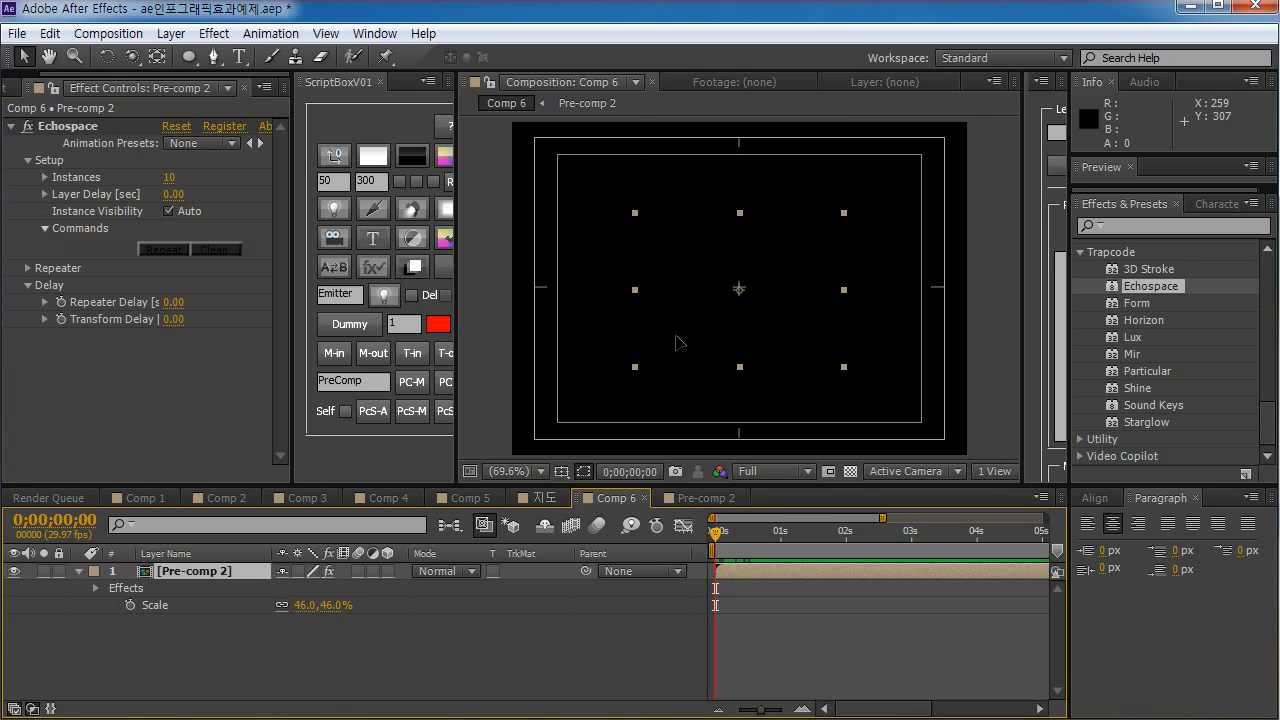
pyautogui.moveTo(718, 533)
pyautogui.mouseDown()
pyautogui.moveTo(752, 540)
pyautogui.moveTo(716, 538)
pyautogui.moveTo(733, 540)
pyautogui.mouseUp()
pyautogui.moveTo(766, 286); pyautogui.dragTo(768, 209)
pyautogui.moveTo(733, 533); pyautogui.dragTo(754, 533)
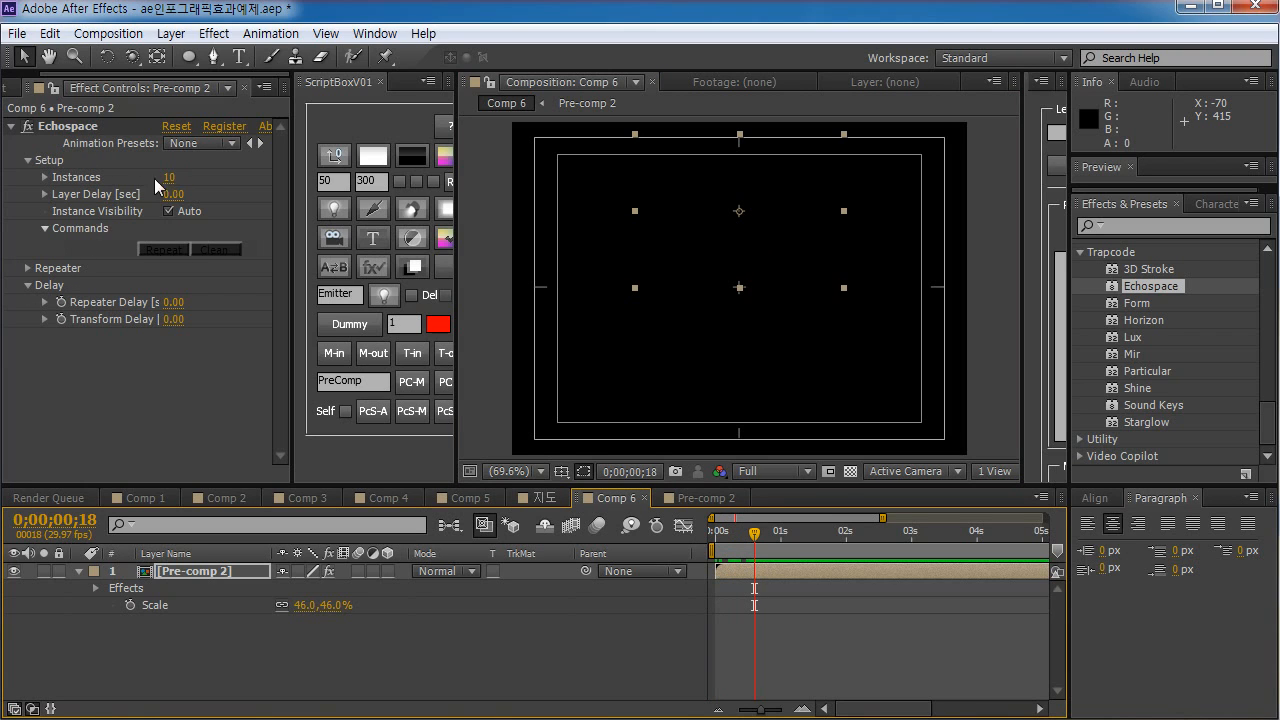
# - Try repeating the bar with 10 Echospace instances, once without delay and once with a Layer Delay of 0.07 seconds
pyautogui.click(161, 250)
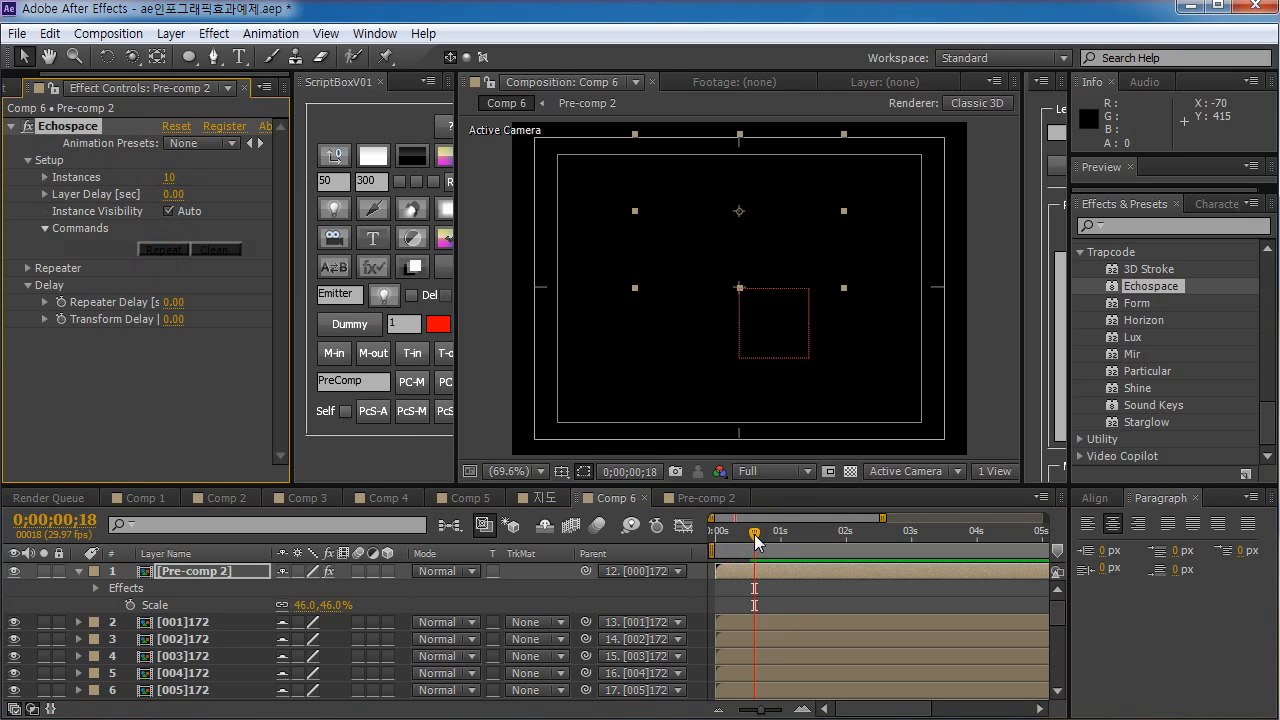
pyautogui.moveTo(755, 541); pyautogui.dragTo(729, 541)
pyautogui.moveTo(174, 194); pyautogui.dragTo(232, 186)
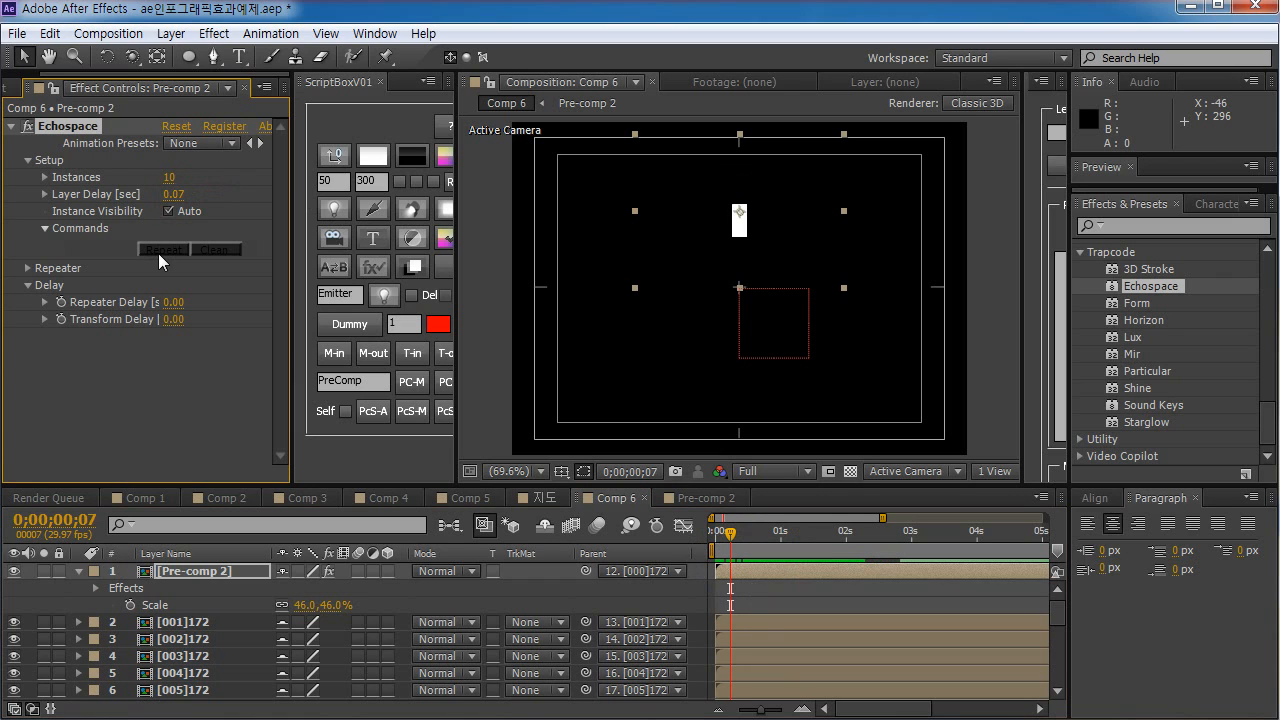
pyautogui.click(159, 251)
pyautogui.moveTo(737, 538); pyautogui.dragTo(697, 543)
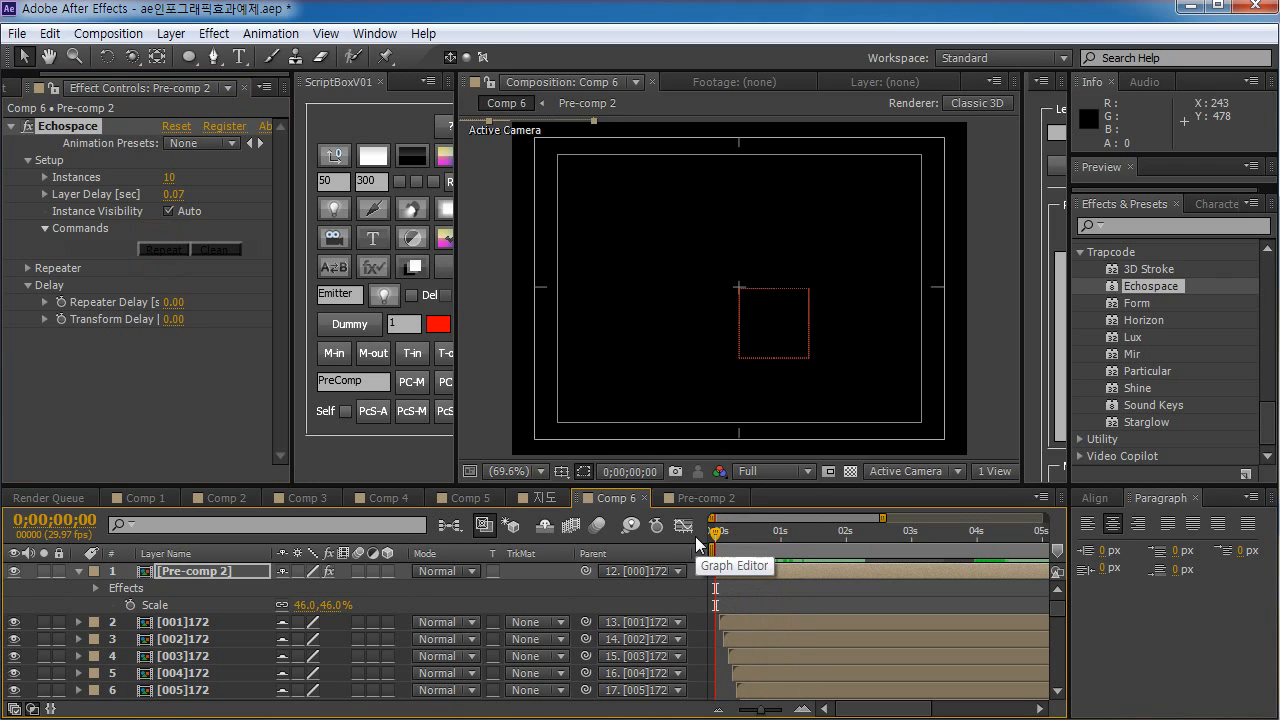
# - Look through the generated instance and null layers, and undo the repeats back to the single Pre-comp 2 layer
pyautogui.click(195, 622)
pyautogui.scroll(-5, 195, 623)
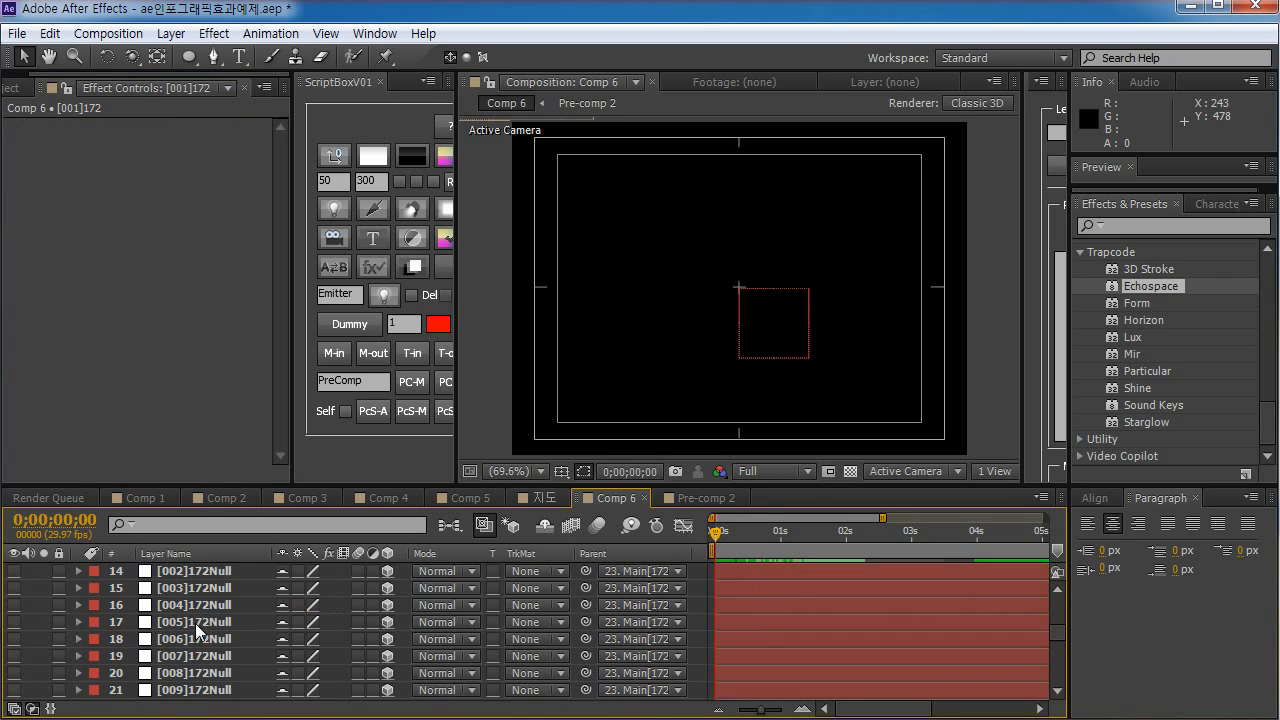
pyautogui.scroll(-1, 195, 623)
pyautogui.hotkey('ctrl', 'z')
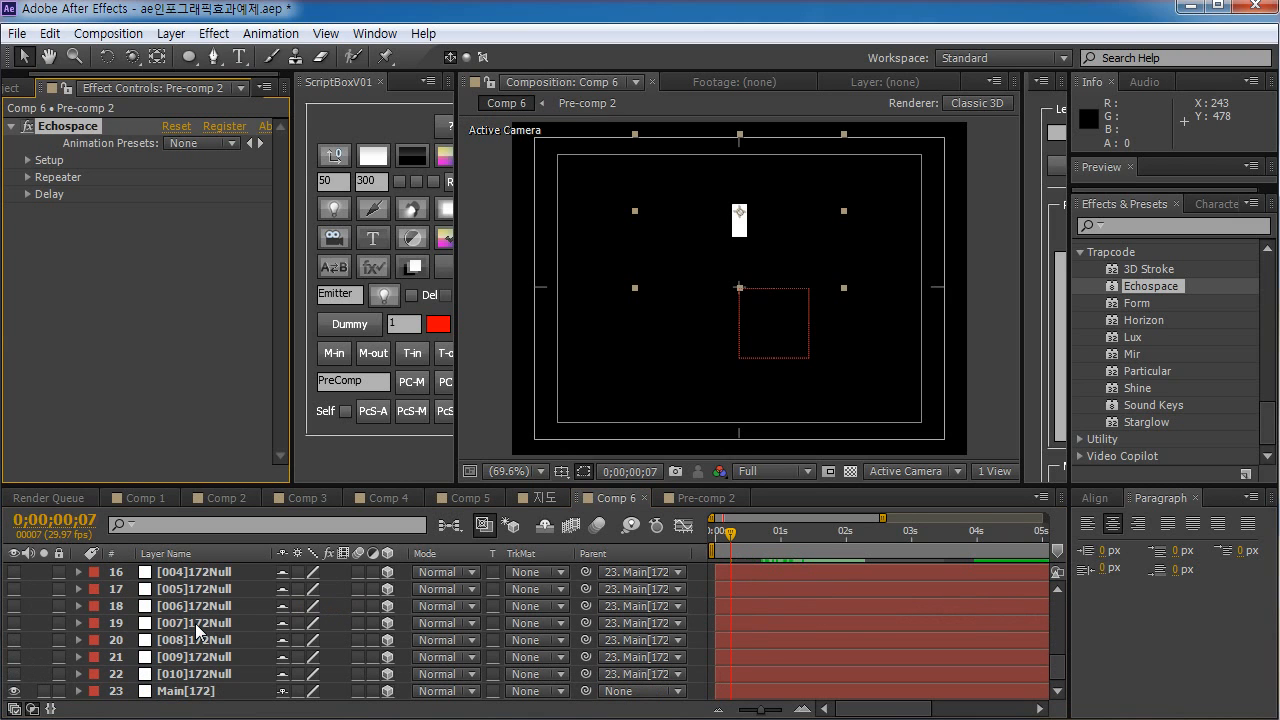
pyautogui.click(195, 623)
pyautogui.hotkey('ctrl', 'z')
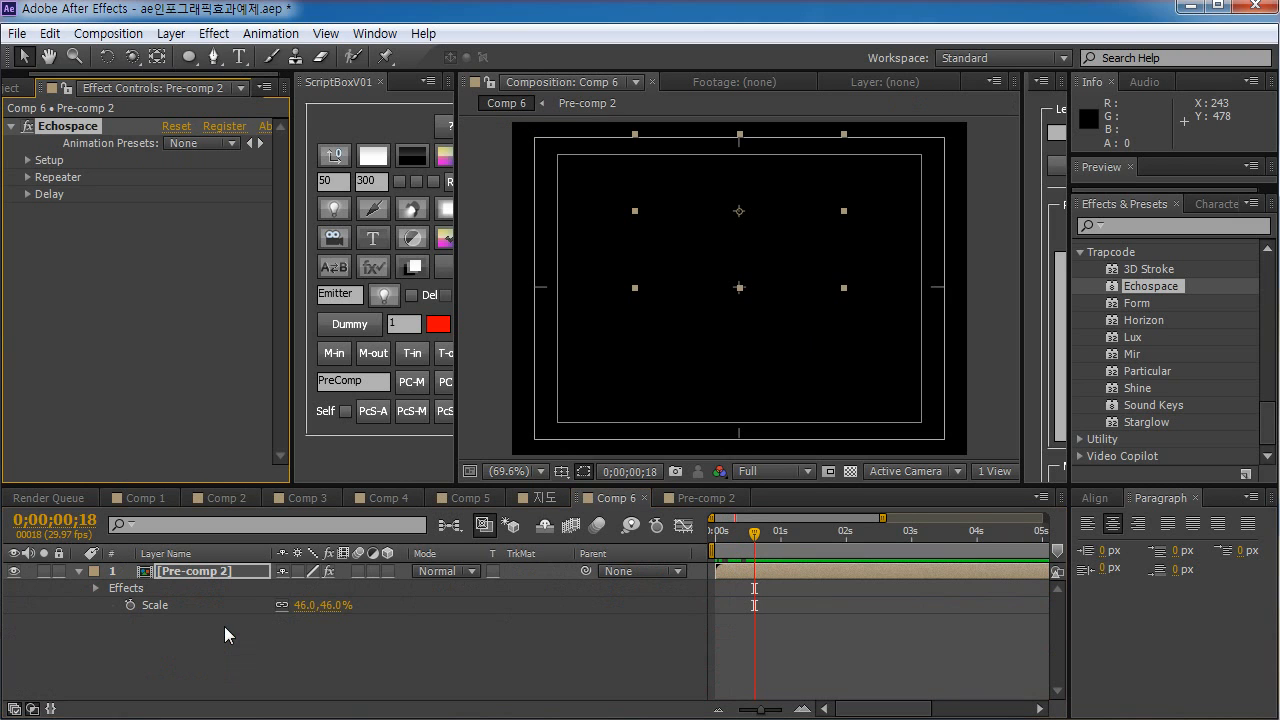
# - Set Echospace's Layer Delay to 0.03 seconds, repeat the bar as 10 instances and check the motion up to frame 16
pyautogui.click(28, 161)
pyautogui.click(174, 193)
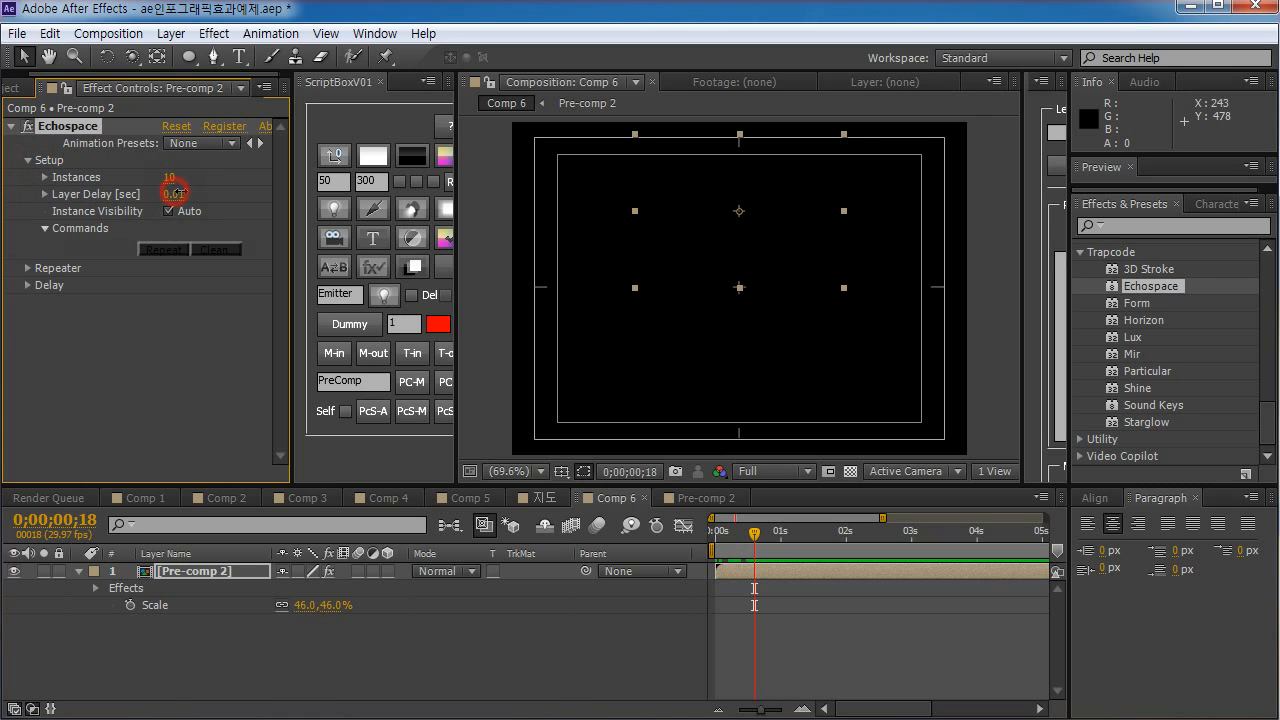
pyautogui.click(160, 250)
pyautogui.click(722, 534)
pyautogui.moveTo(722, 538); pyautogui.dragTo(752, 538)
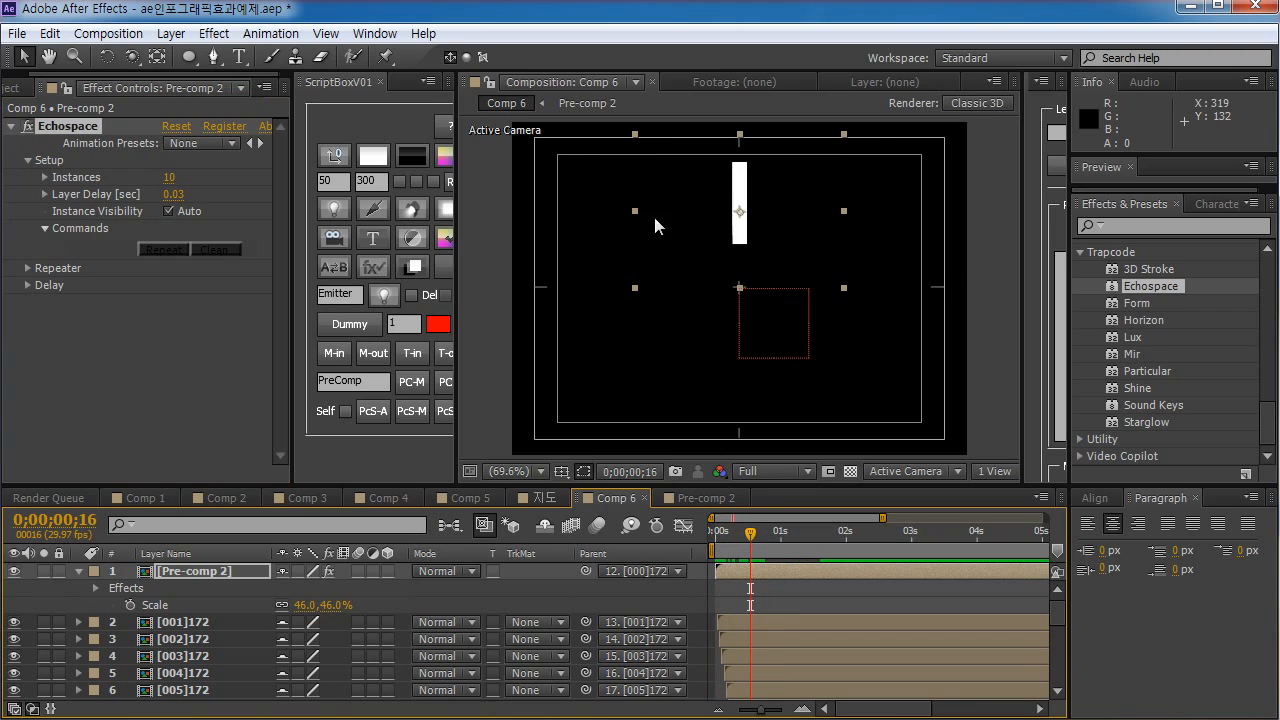
# - Try repeater rotations of 37 on X Rotate and 56 on Y Rotate, combined with a Z Rotate
pyautogui.click(27, 268)
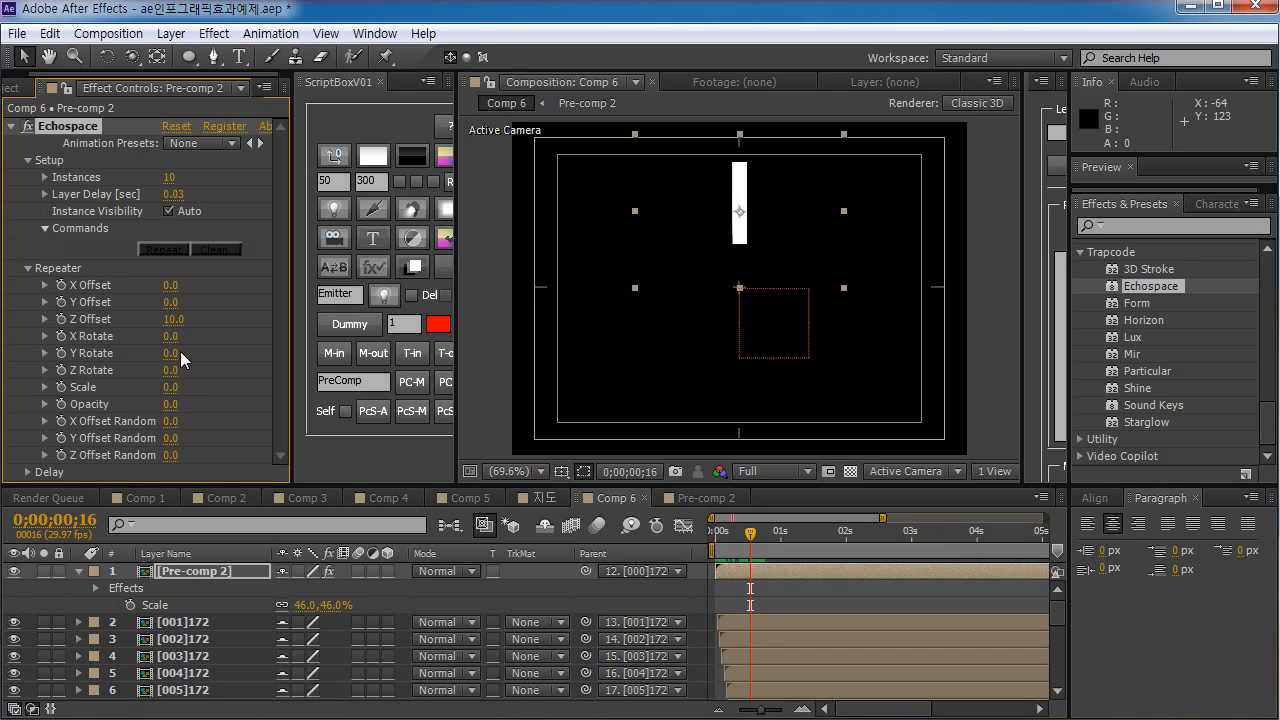
pyautogui.moveTo(170, 353); pyautogui.dragTo(207, 335)
pyautogui.moveTo(750, 533); pyautogui.dragTo(736, 540)
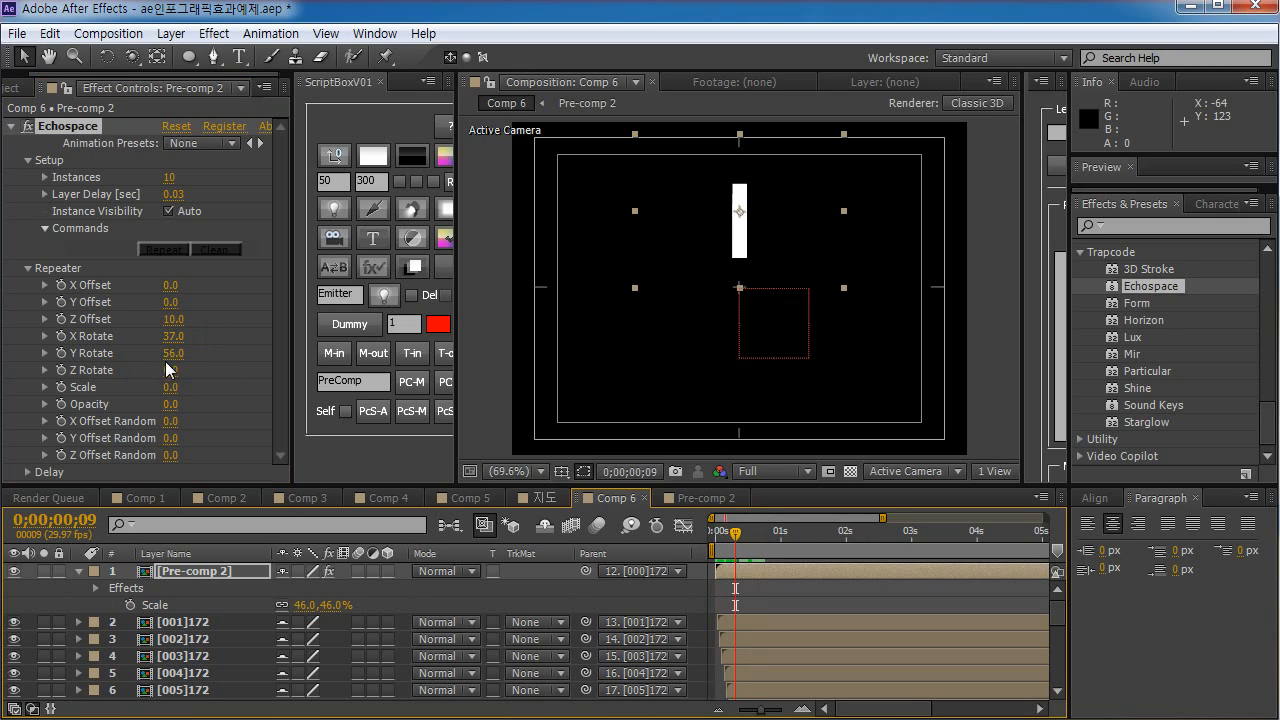
pyautogui.moveTo(168, 369); pyautogui.dragTo(205, 368)
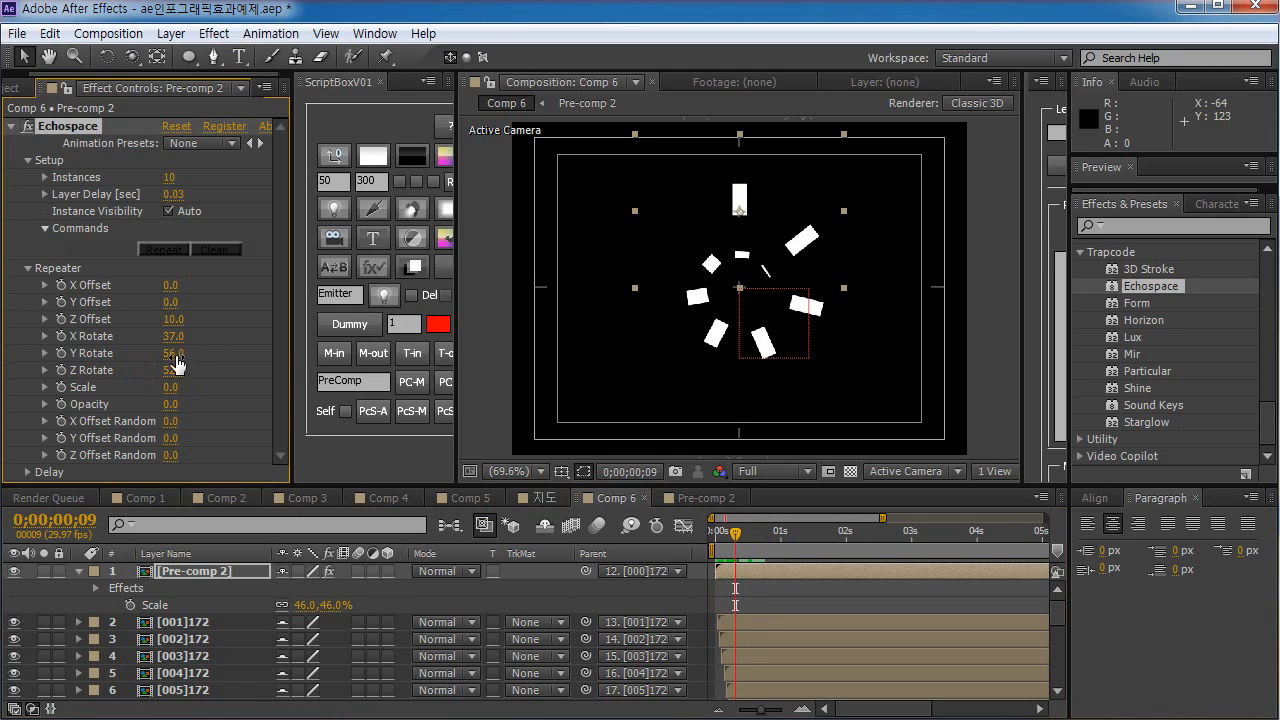
# - Reset the repeater's Y Rotate and X Rotate to 0, set Z Rotate to 42 and check the ring at frame 11
pyautogui.click(175, 356)
pyautogui.write('0')
pyautogui.press('Return')
pyautogui.click(181, 337)
pyautogui.write('0')
pyautogui.press('Return')
pyautogui.moveTo(172, 376); pyautogui.dragTo(175, 376)
pyautogui.moveTo(735, 536)
pyautogui.mouseDown()
pyautogui.moveTo(712, 542)
pyautogui.moveTo(780, 540)
pyautogui.moveTo(727, 555)
pyautogui.moveTo(739, 547)
pyautogui.mouseUp()
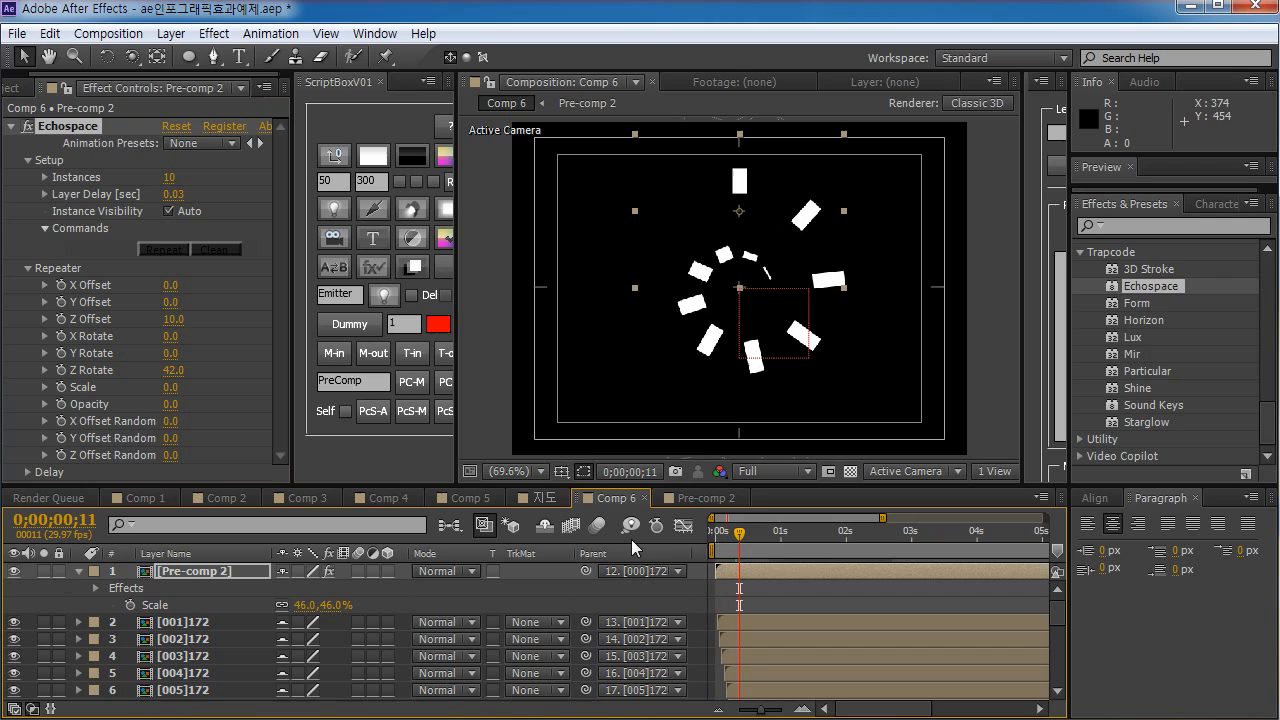
# - Try the repeater's Z Offset at 0 and 60 and a negative X Offset, and return X Offset to 0
pyautogui.click(173, 319)
pyautogui.write('0')
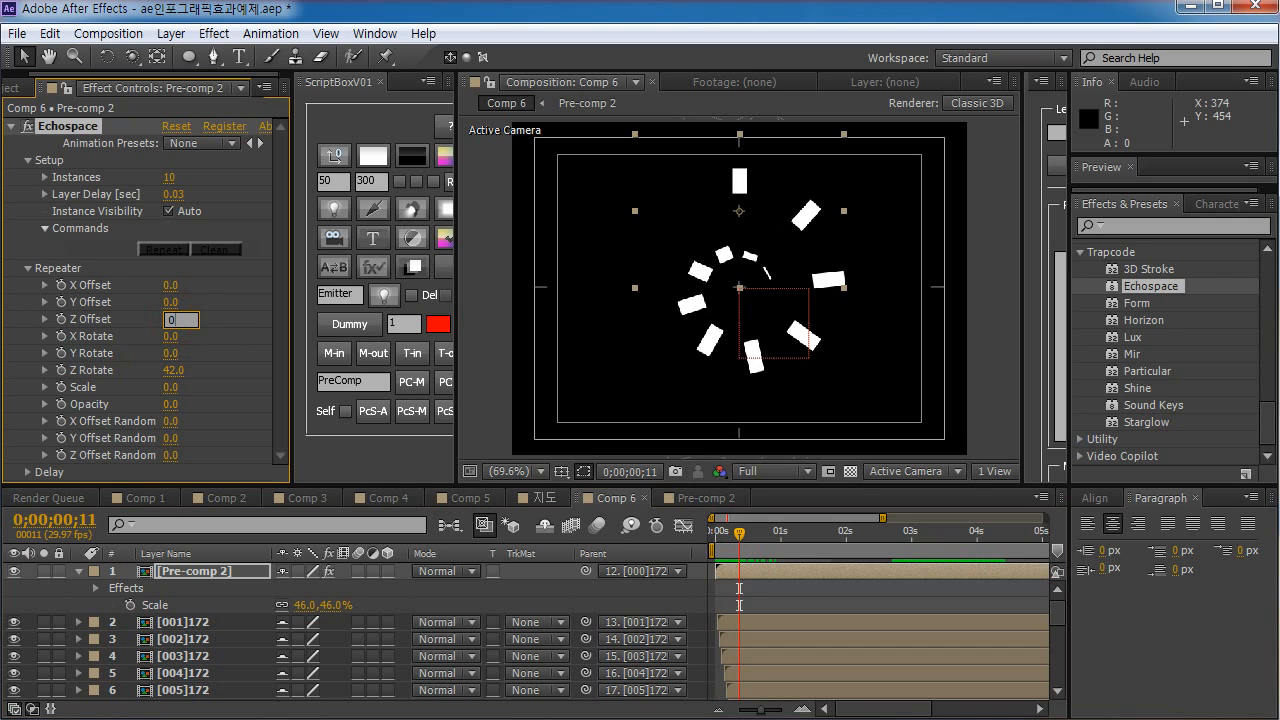
pyautogui.press('Return')
pyautogui.moveTo(173, 325); pyautogui.dragTo(217, 317)
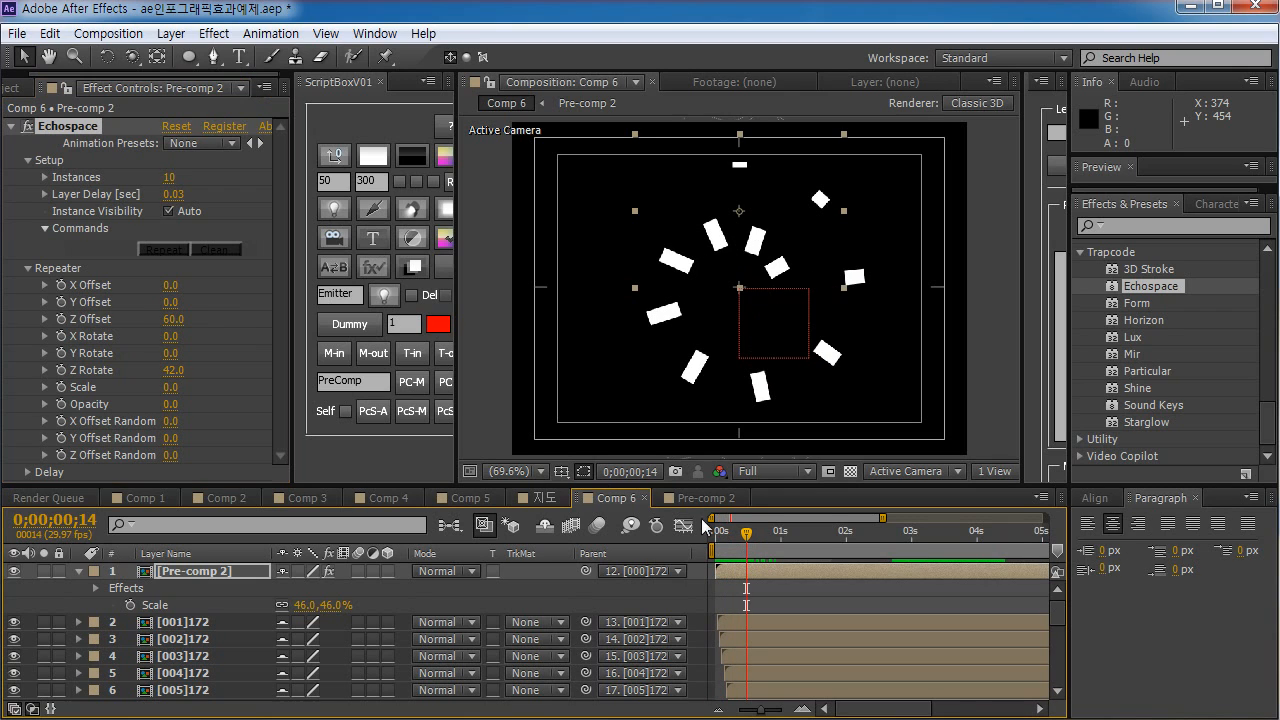
pyautogui.moveTo(170, 285)
pyautogui.mouseDown()
pyautogui.moveTo(200, 286)
pyautogui.moveTo(158, 287)
pyautogui.mouseUp()
pyautogui.click(178, 286)
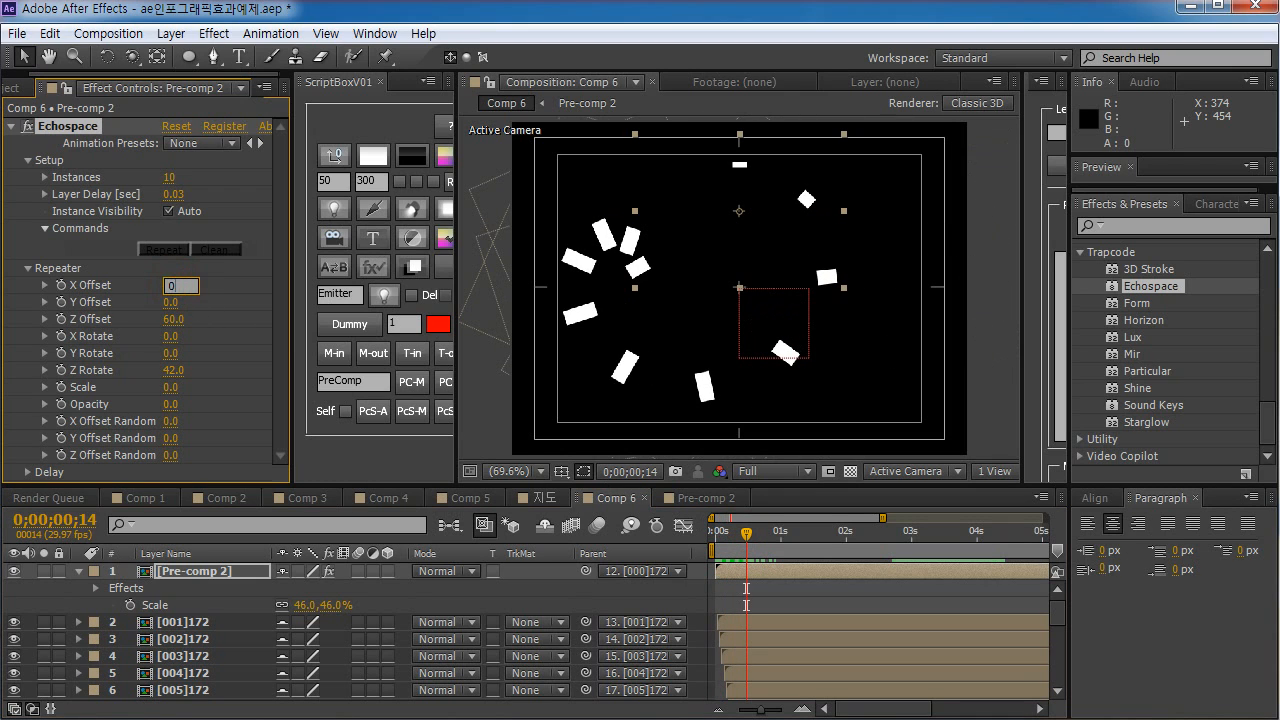
pyautogui.write('0')
pyautogui.press('Return')
# - Set both the repeater's Z Offset and the Layer Delay to 0, and return to frame 11
pyautogui.click(190, 320)
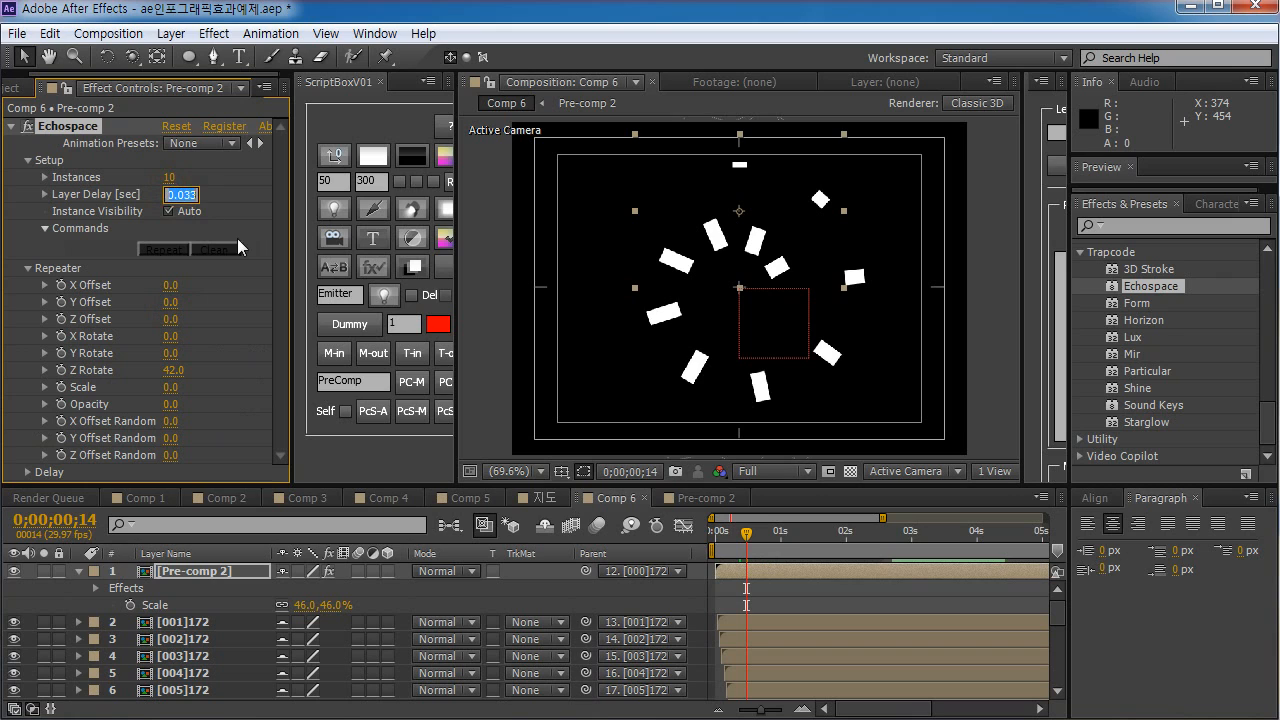
pyautogui.write('0')
pyautogui.press('Return')
pyautogui.moveTo(746, 533)
pyautogui.mouseDown()
pyautogui.moveTo(716, 533)
pyautogui.moveTo(739, 533)
pyautogui.mouseUp()
# - Clean out the existing Echospace instances, repeat the bar again as 10 instances and preview the burst from frame 0
pyautogui.click(213, 249)
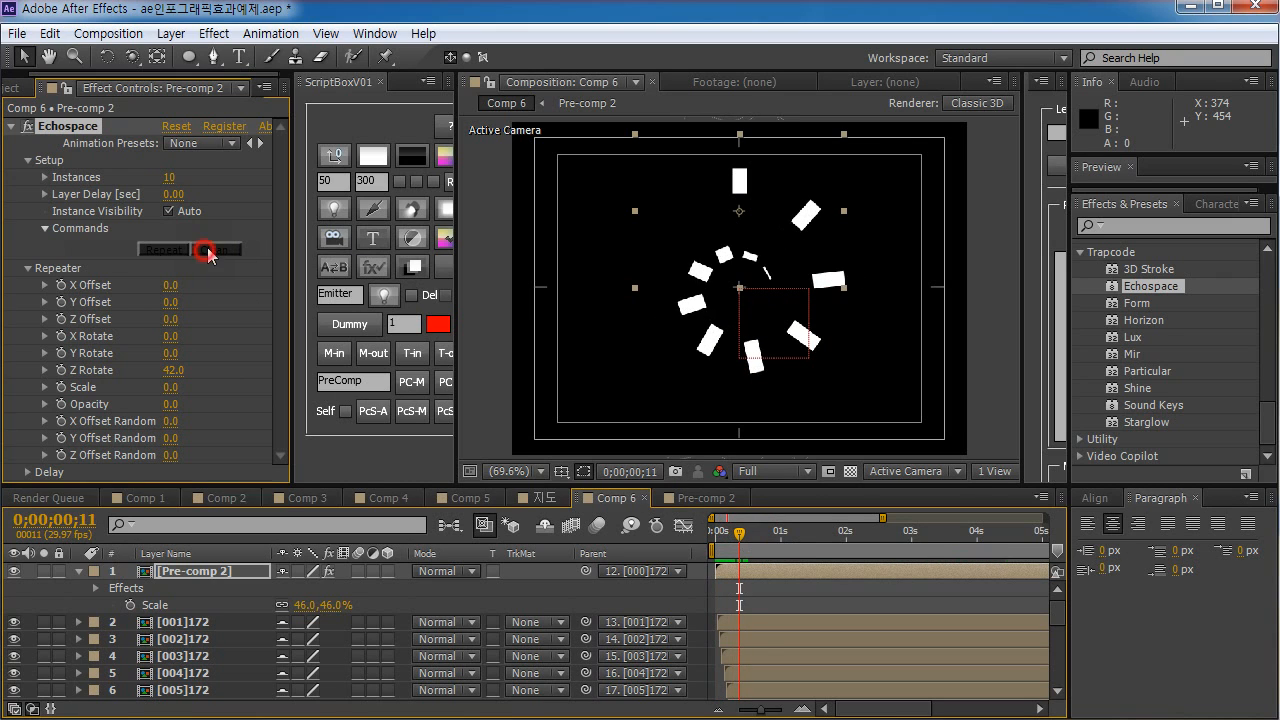
pyautogui.click(155, 250)
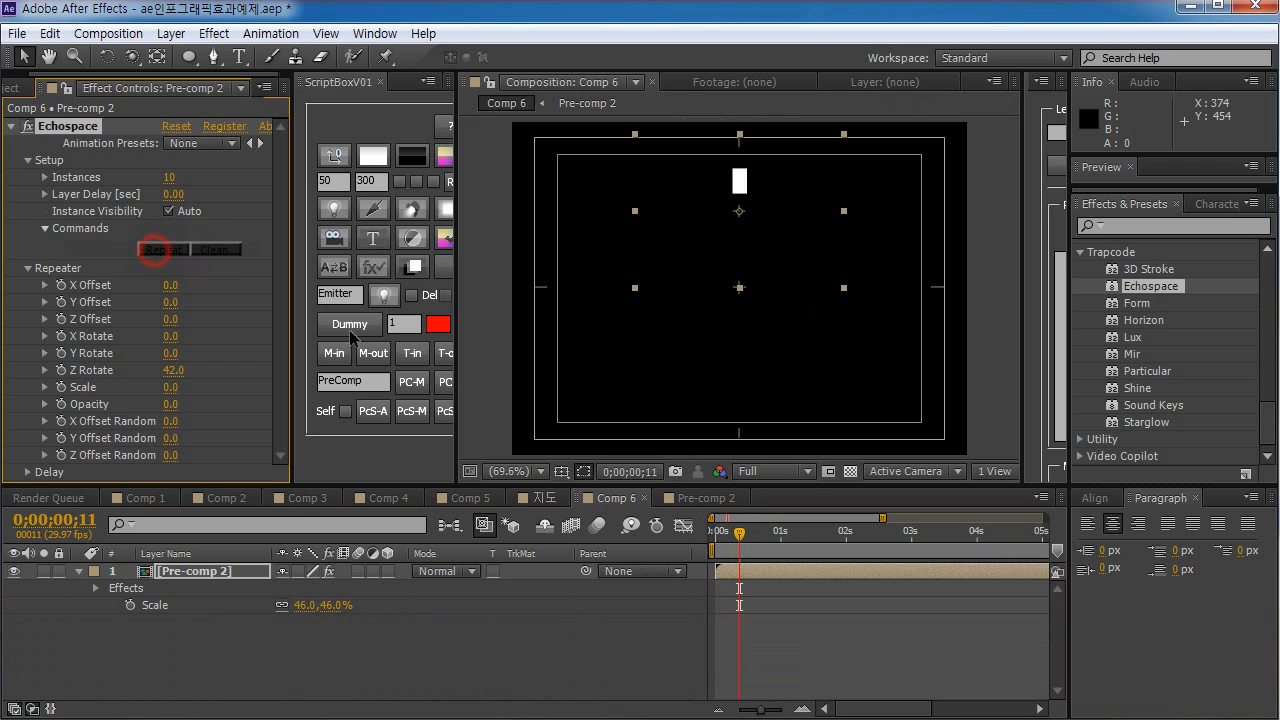
pyautogui.moveTo(739, 535); pyautogui.dragTo(683, 553)
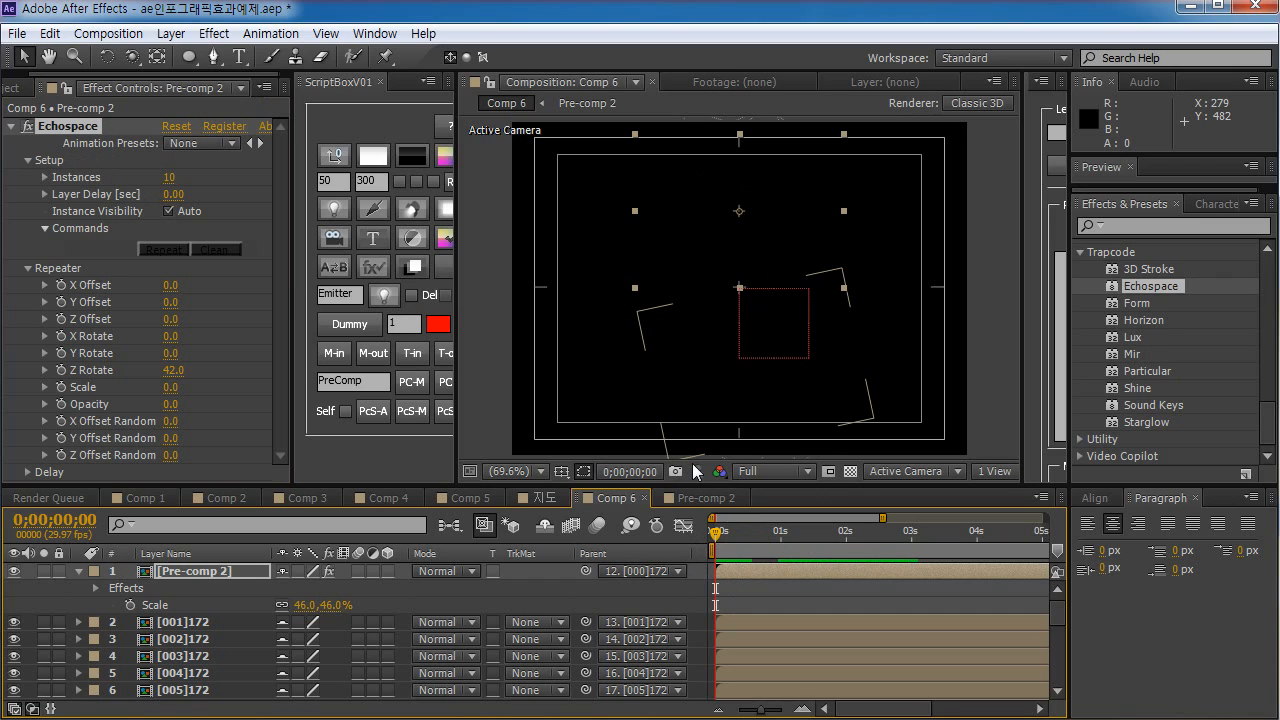
pyautogui.press('KP_0')
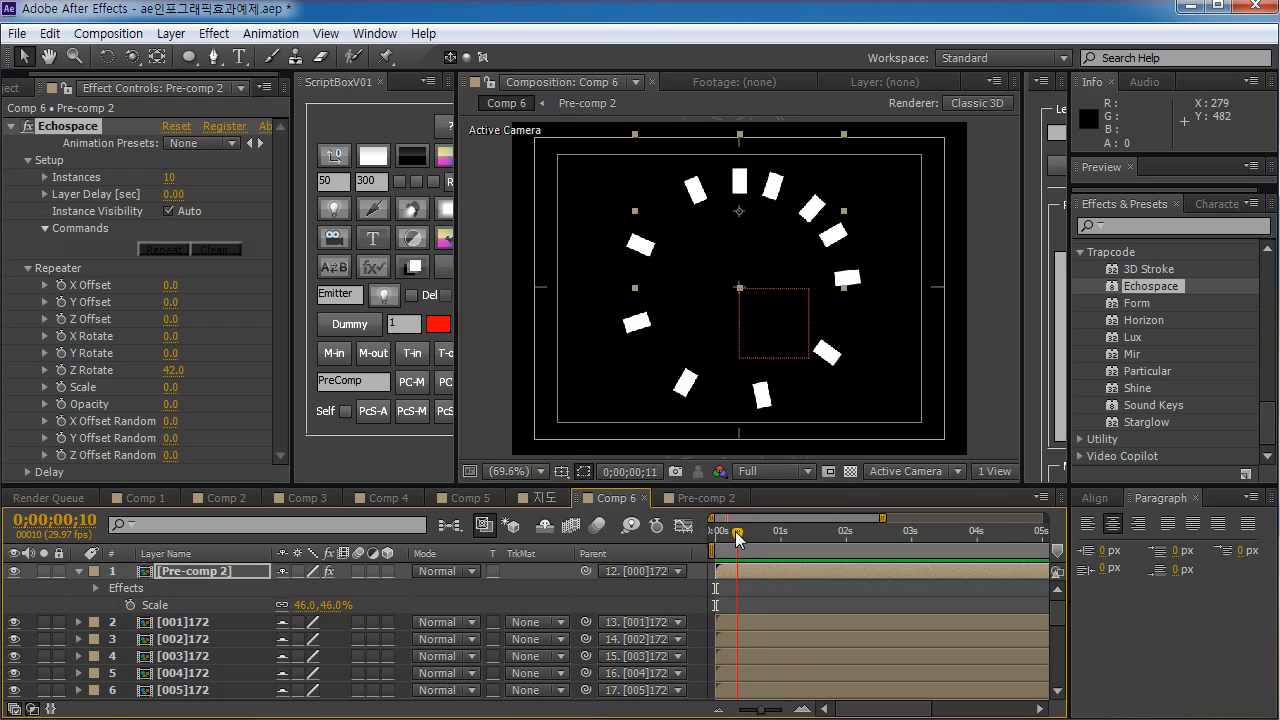
# - Clean out the bar's Echospace instances in Comp 6 and check the bar animation inside Pre-comp 2
pyautogui.click(217, 250)
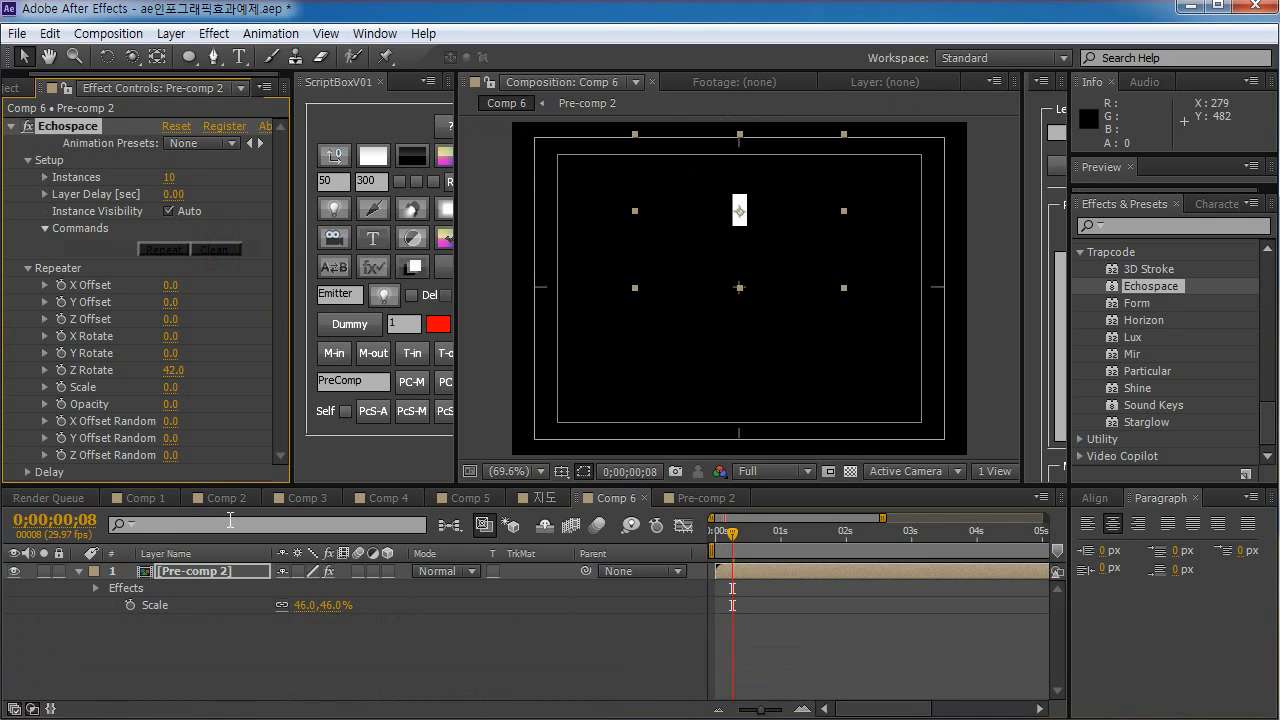
pyautogui.click(205, 498)
pyautogui.click(692, 498)
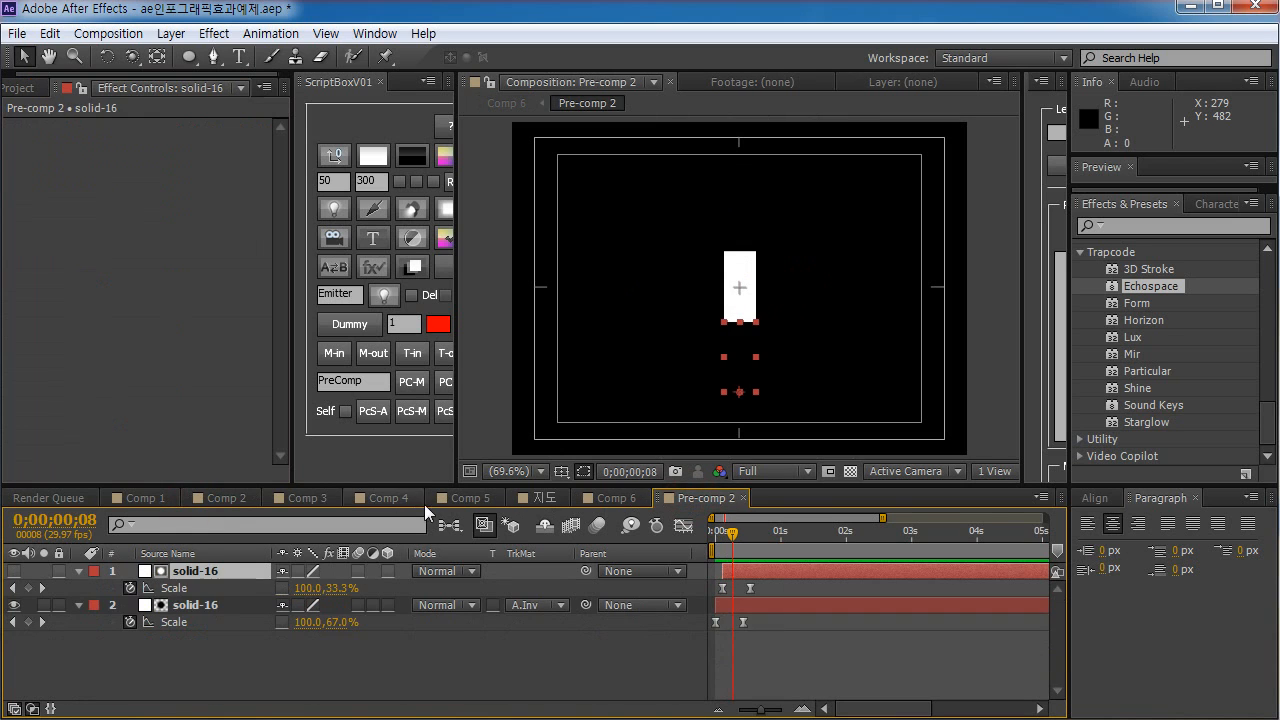
pyautogui.click(614, 498)
# - Open Comp 3 and scrub its Venetian Blinds text example back to frame 0
pyautogui.click(306, 498)
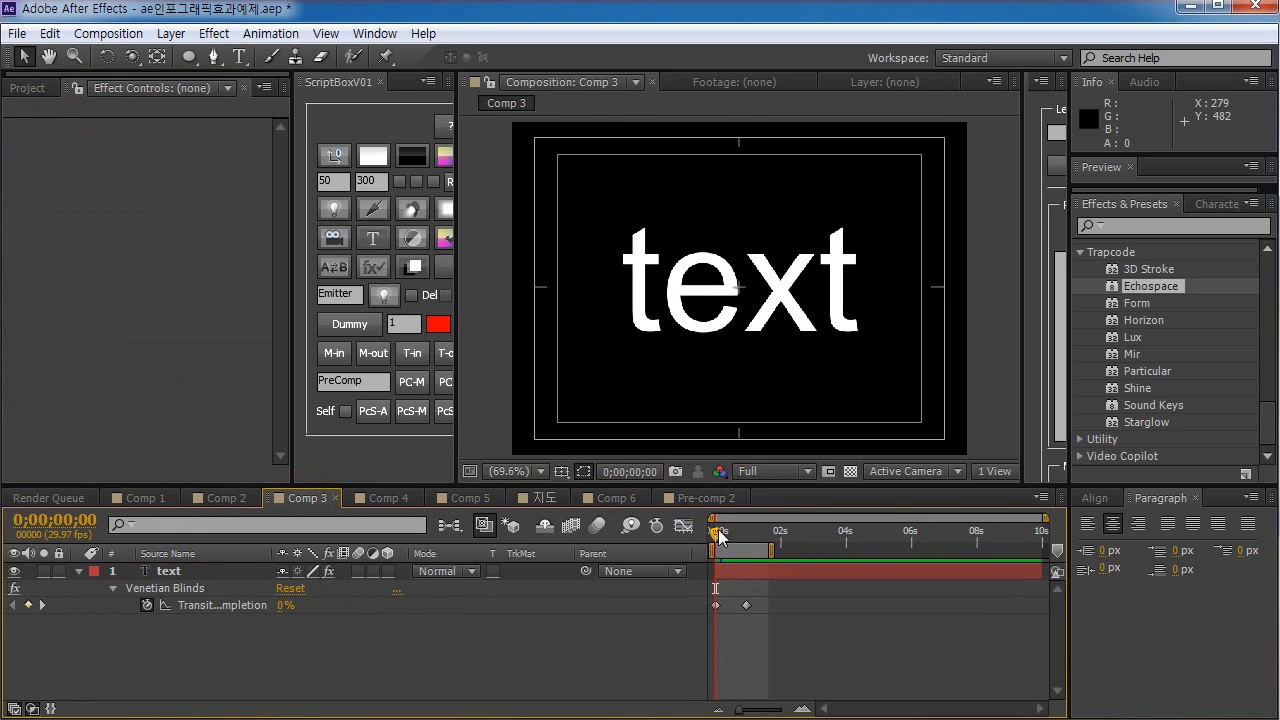
pyautogui.moveTo(719, 535)
pyautogui.mouseDown()
pyautogui.moveTo(752, 541)
pyautogui.moveTo(712, 548)
pyautogui.mouseUp()
pyautogui.click(320, 658)
# - Create the NTSC DV composition Comp 7, add a text layer reading "text" and place it around the middle of the frame
pyautogui.click(27, 88)
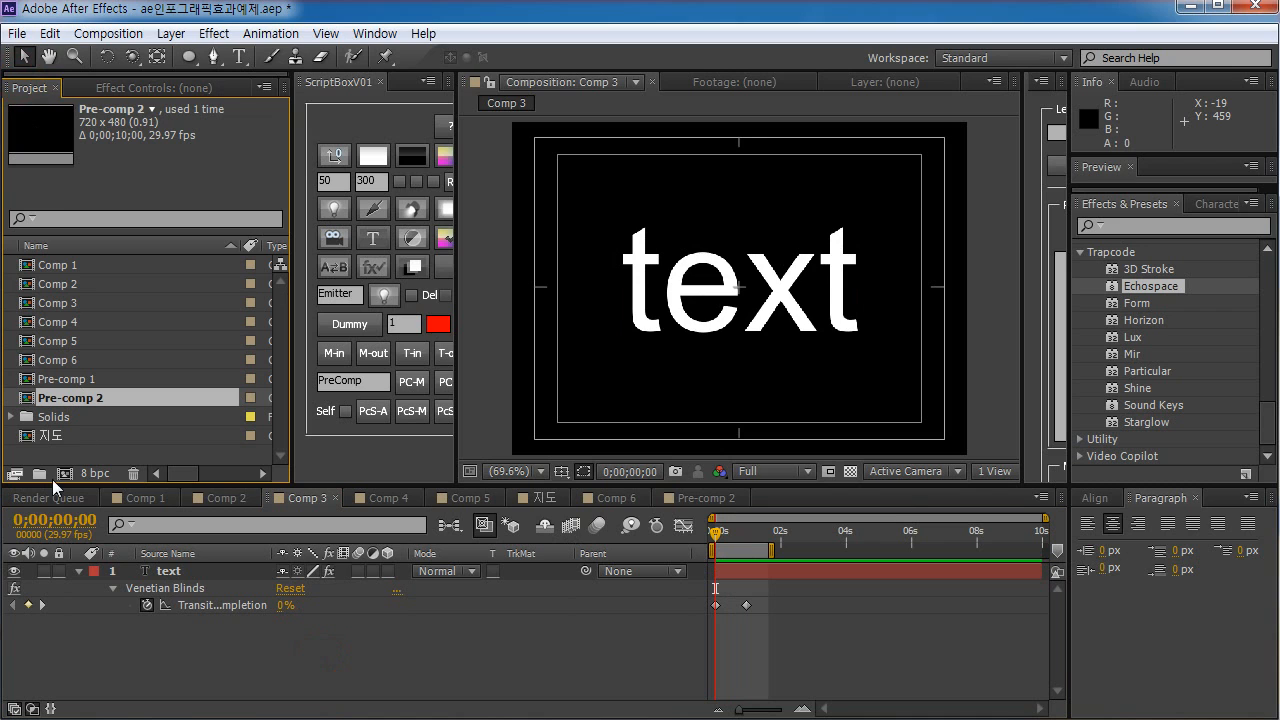
pyautogui.click(67, 473)
pyautogui.click(744, 489)
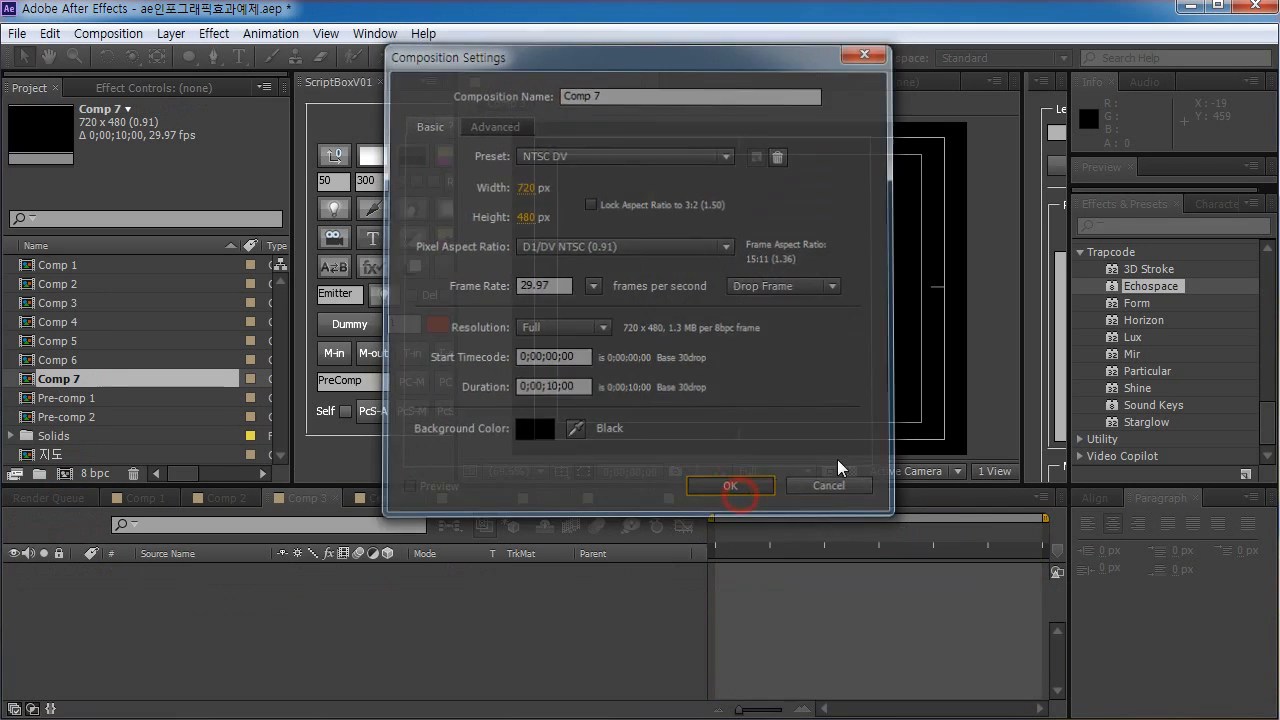
pyautogui.click(374, 237)
pyautogui.moveTo(774, 262); pyautogui.dragTo(793, 296)
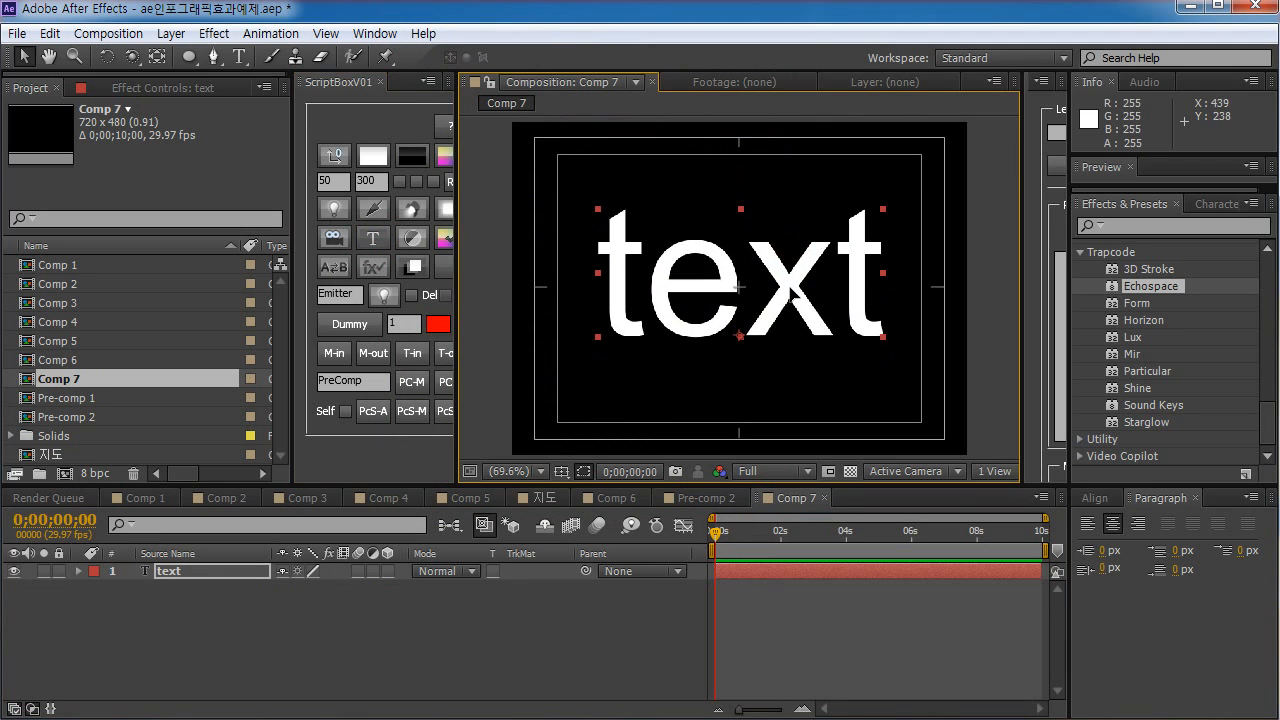
# - Search the effects for "blind" and apply the Venetian Blinds transition to the text layer
pyautogui.click(1127, 228)
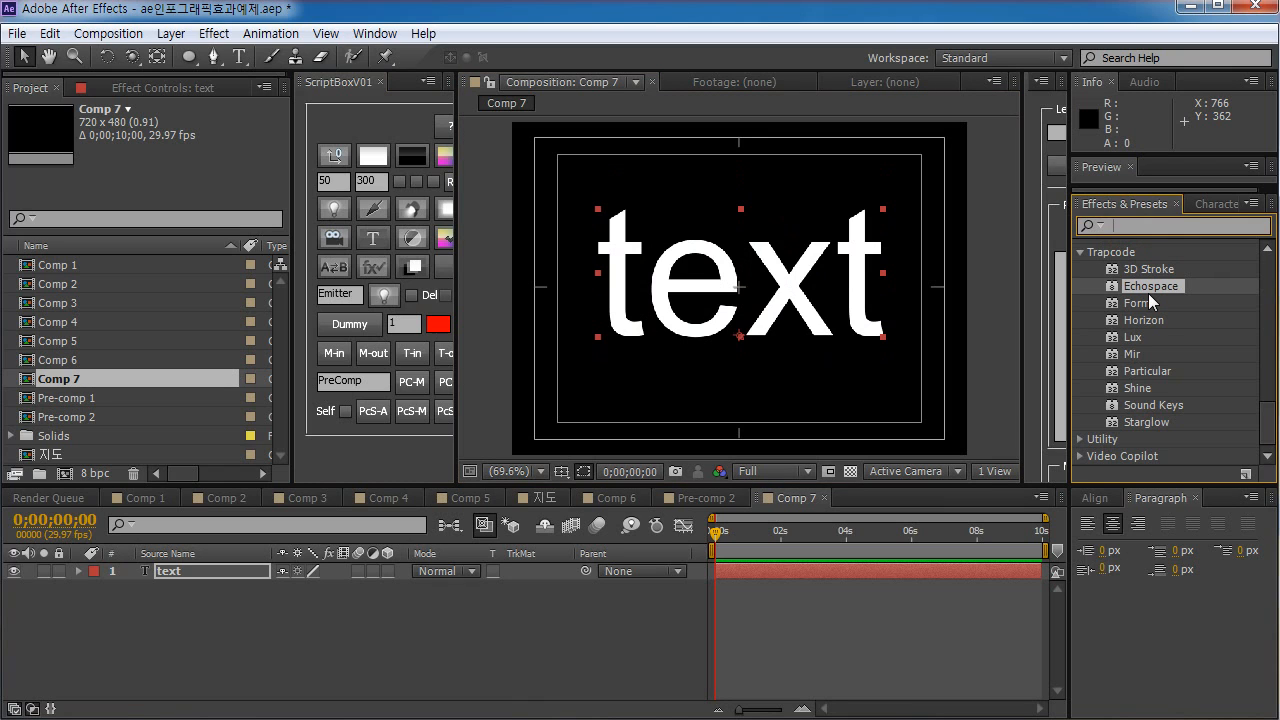
pyautogui.click(1080, 252)
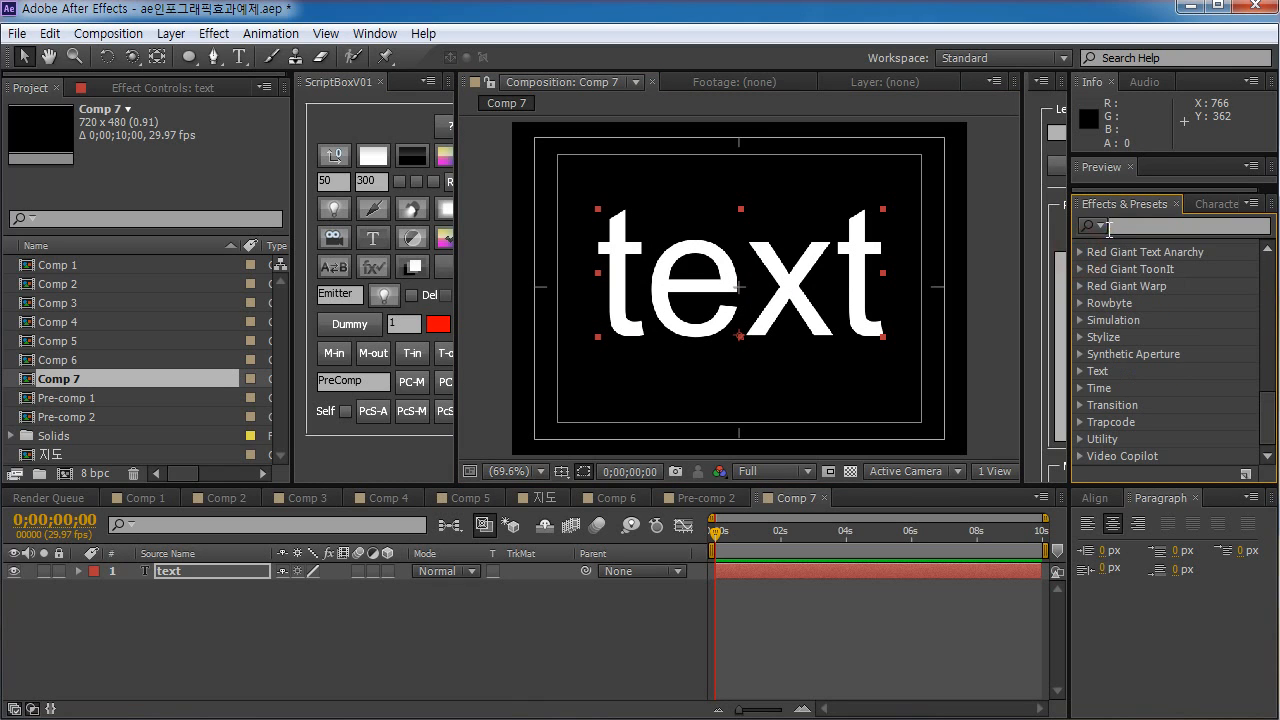
pyautogui.click(1121, 228)
pyautogui.write('bl')
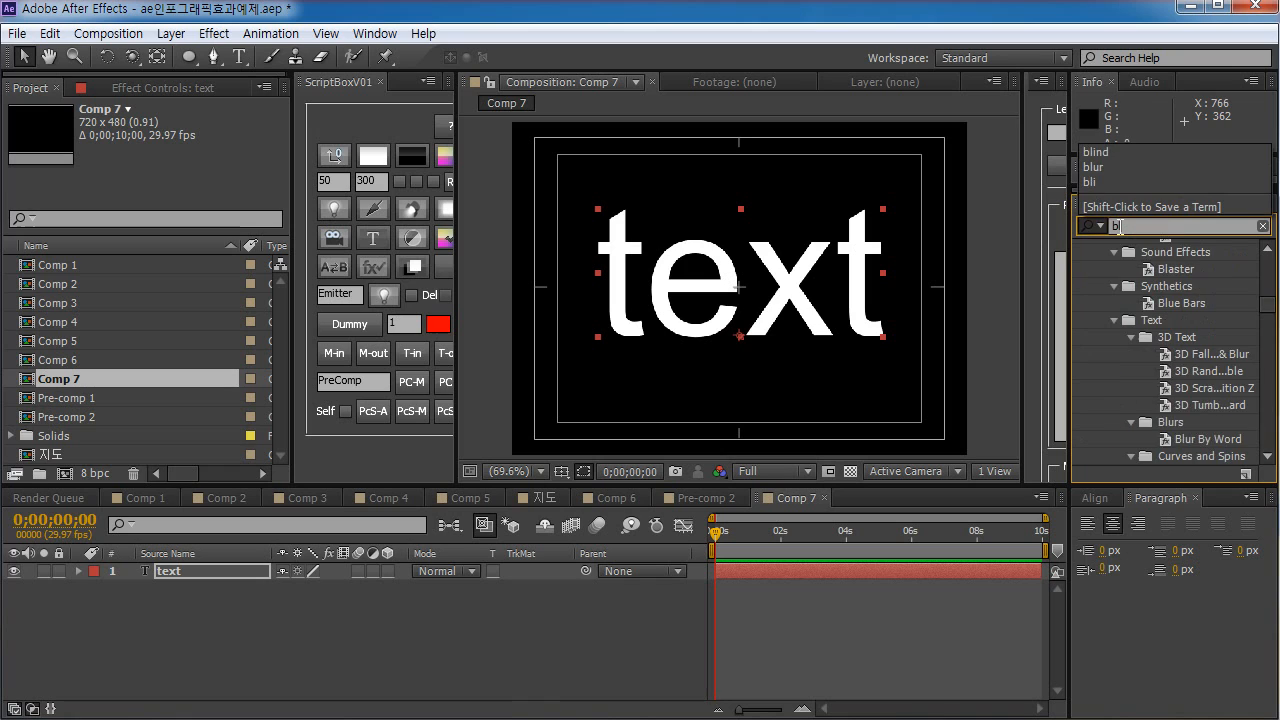
pyautogui.write('ind')
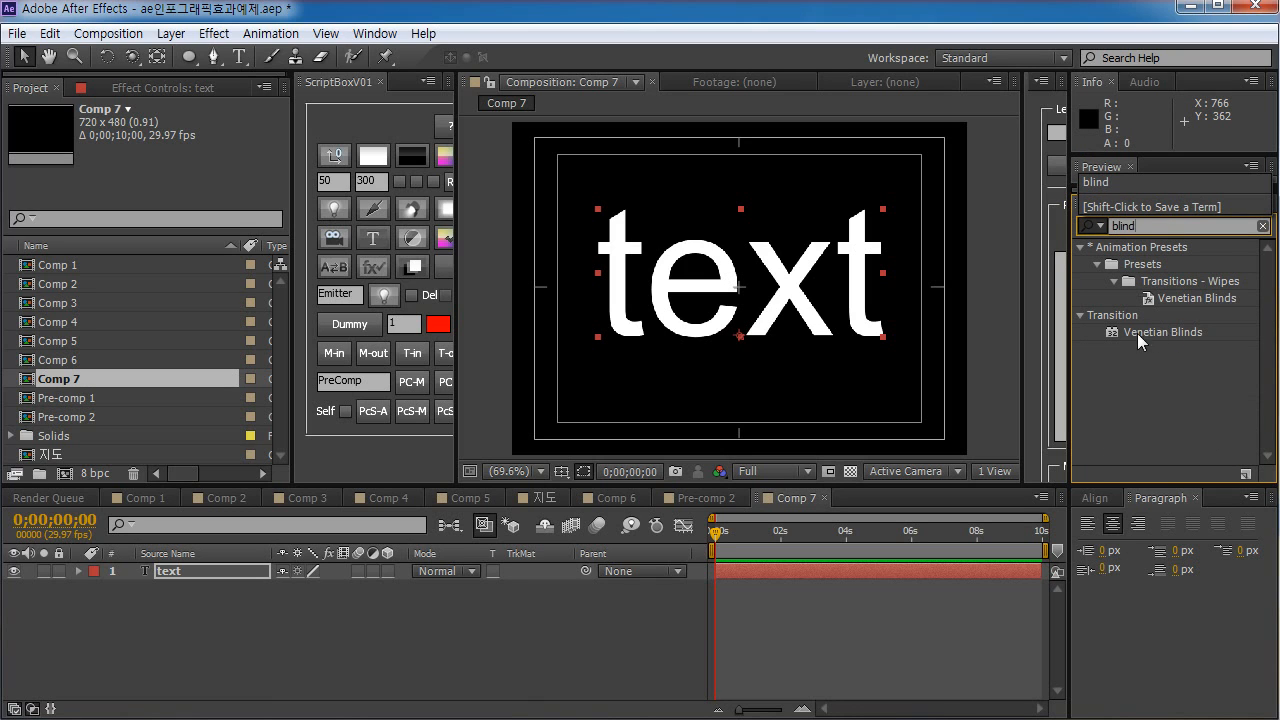
pyautogui.click(1166, 333)
pyautogui.moveTo(1166, 333); pyautogui.dragTo(243, 578)
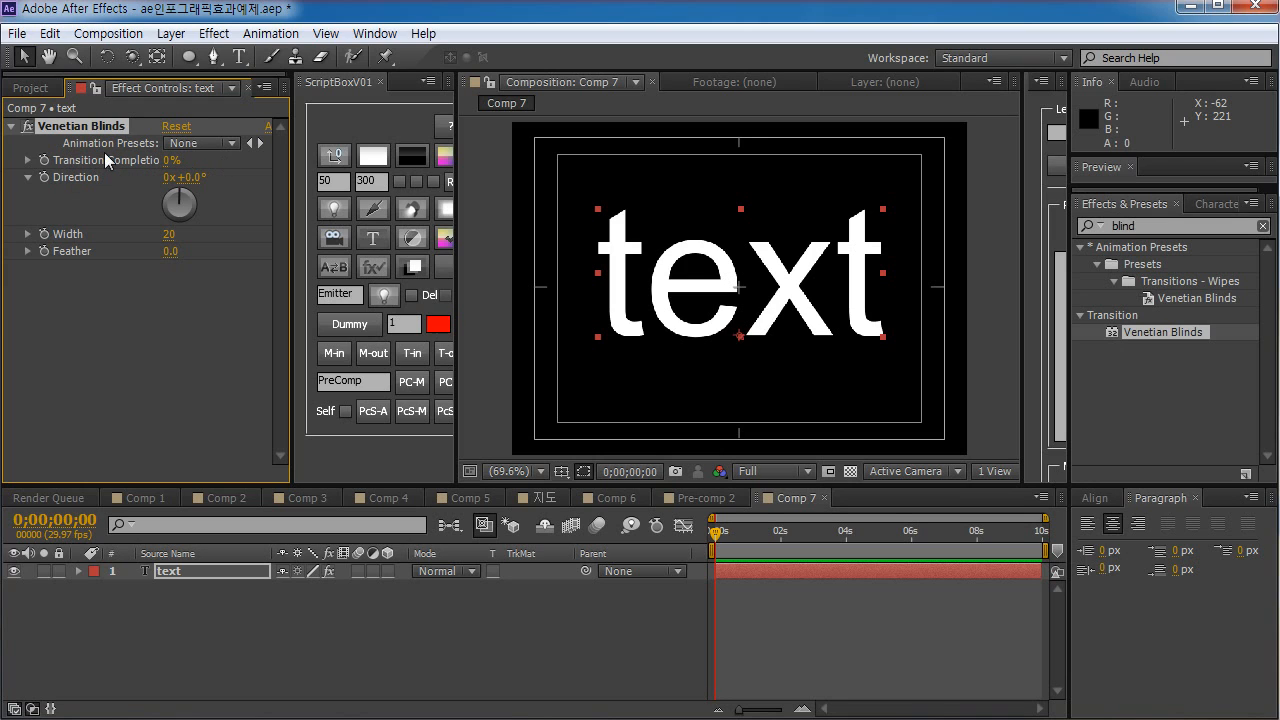
# - Set the Venetian Blinds Transition Completion to 43%, Direction to 34° and Width to 50
pyautogui.moveTo(172, 160); pyautogui.dragTo(111, 170)
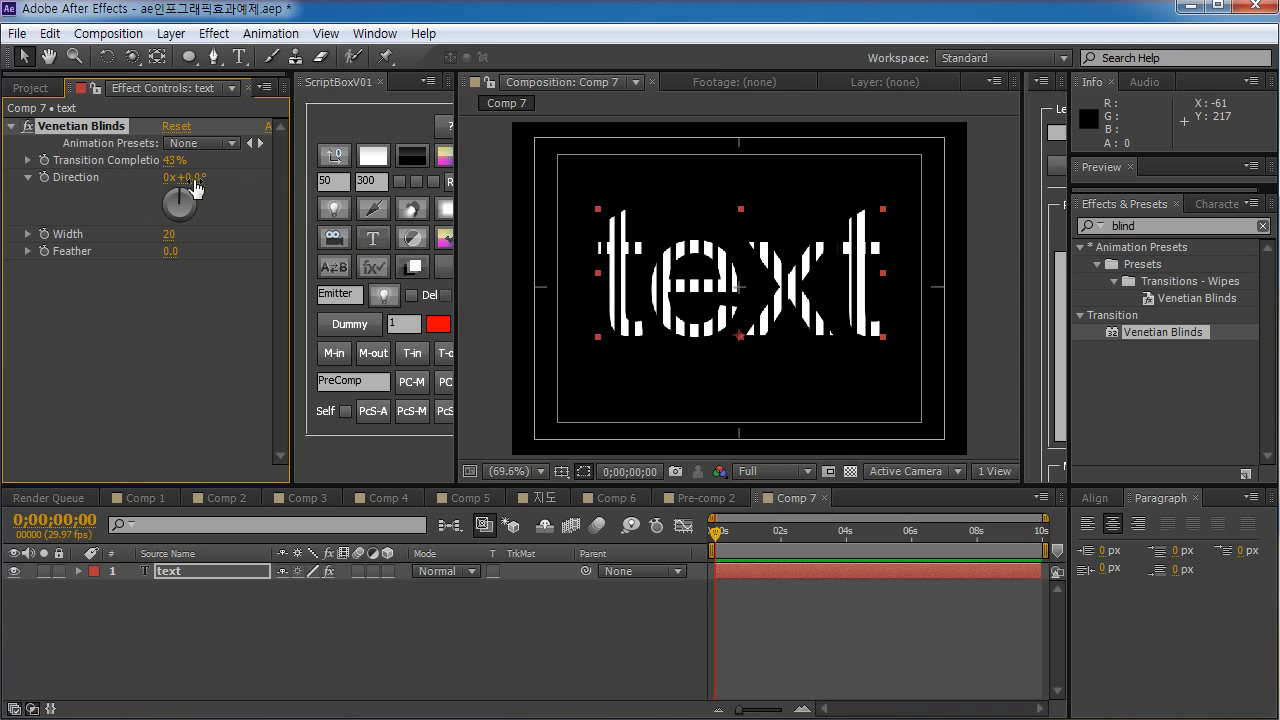
pyautogui.moveTo(194, 184); pyautogui.dragTo(221, 172)
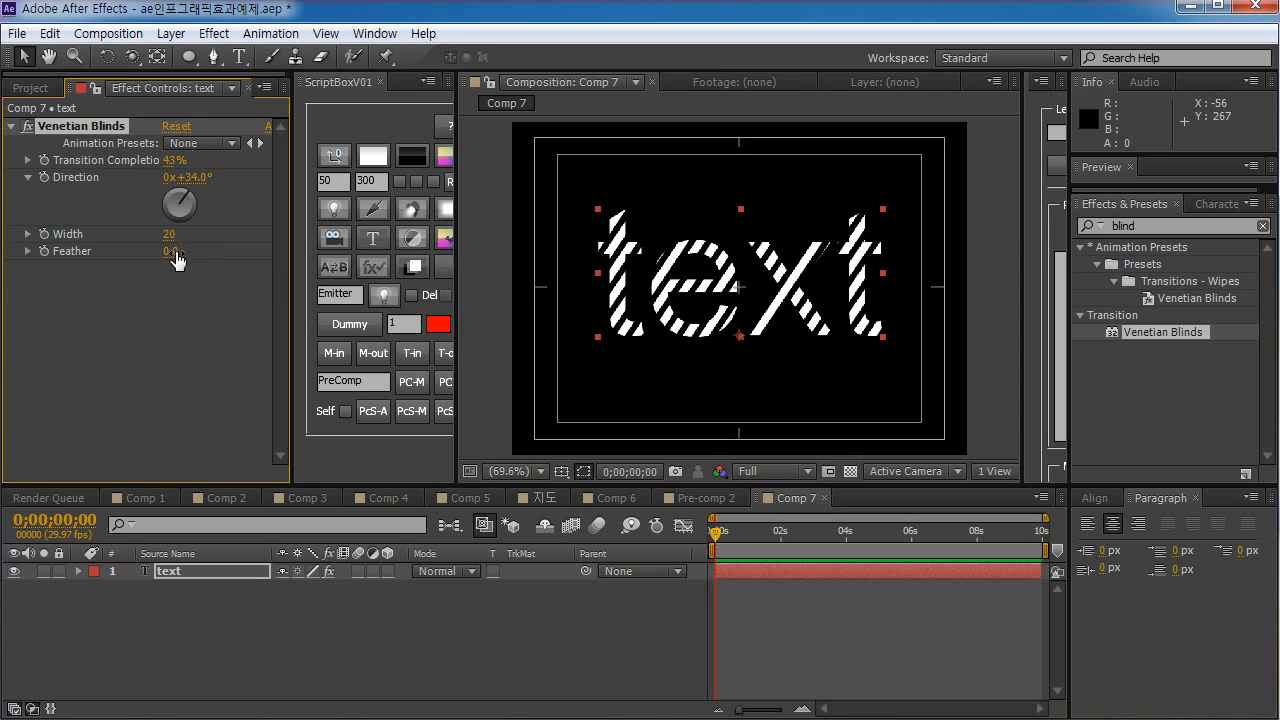
pyautogui.moveTo(168, 234); pyautogui.dragTo(187, 226)
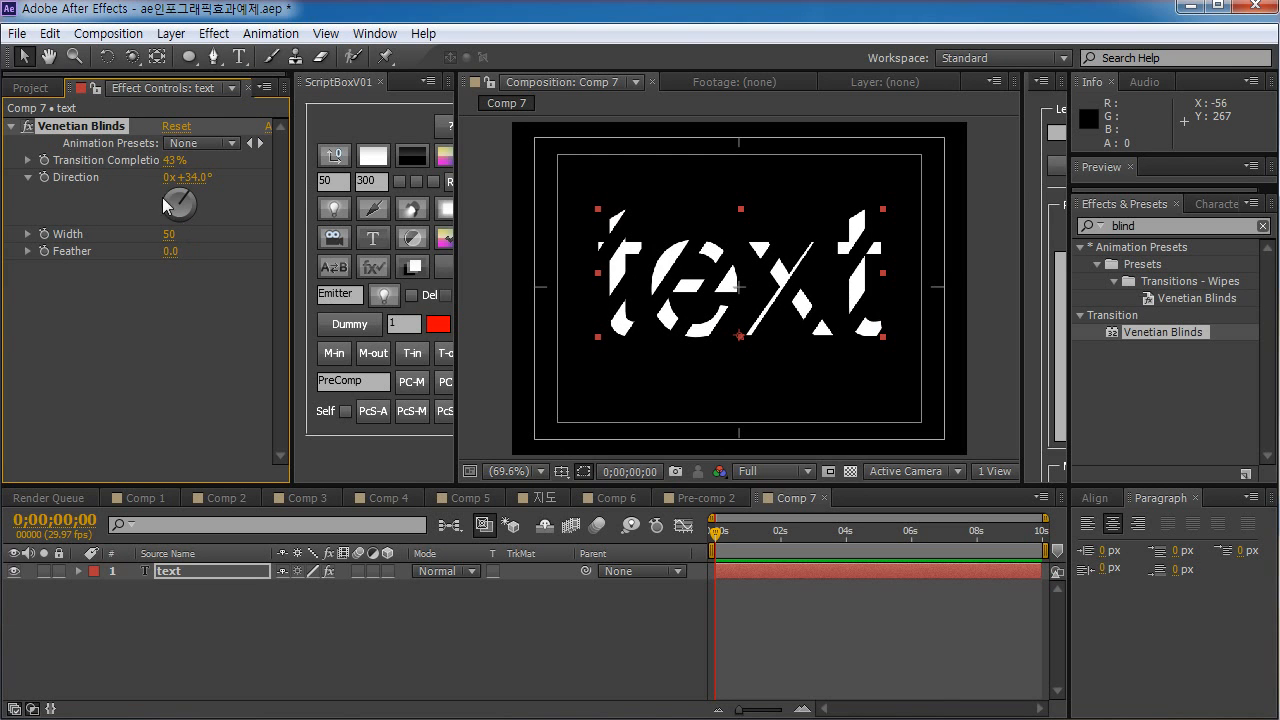
# - Keyframe Transition Completion from 0% at frame 0 to 100% at 0;00;01;22 and preview the wipe
pyautogui.moveTo(165, 161); pyautogui.dragTo(77, 176)
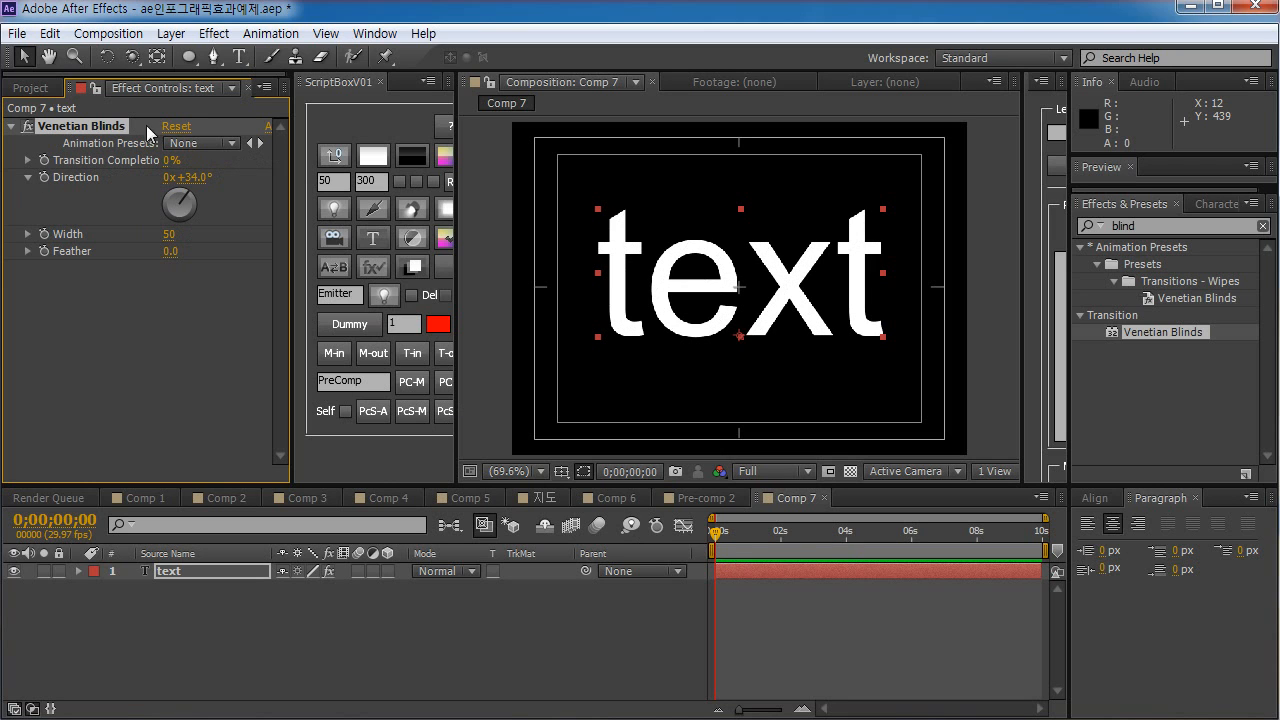
pyautogui.click(44, 160)
pyautogui.moveTo(716, 528); pyautogui.dragTo(772, 528)
pyautogui.moveTo(169, 161); pyautogui.dragTo(495, 195)
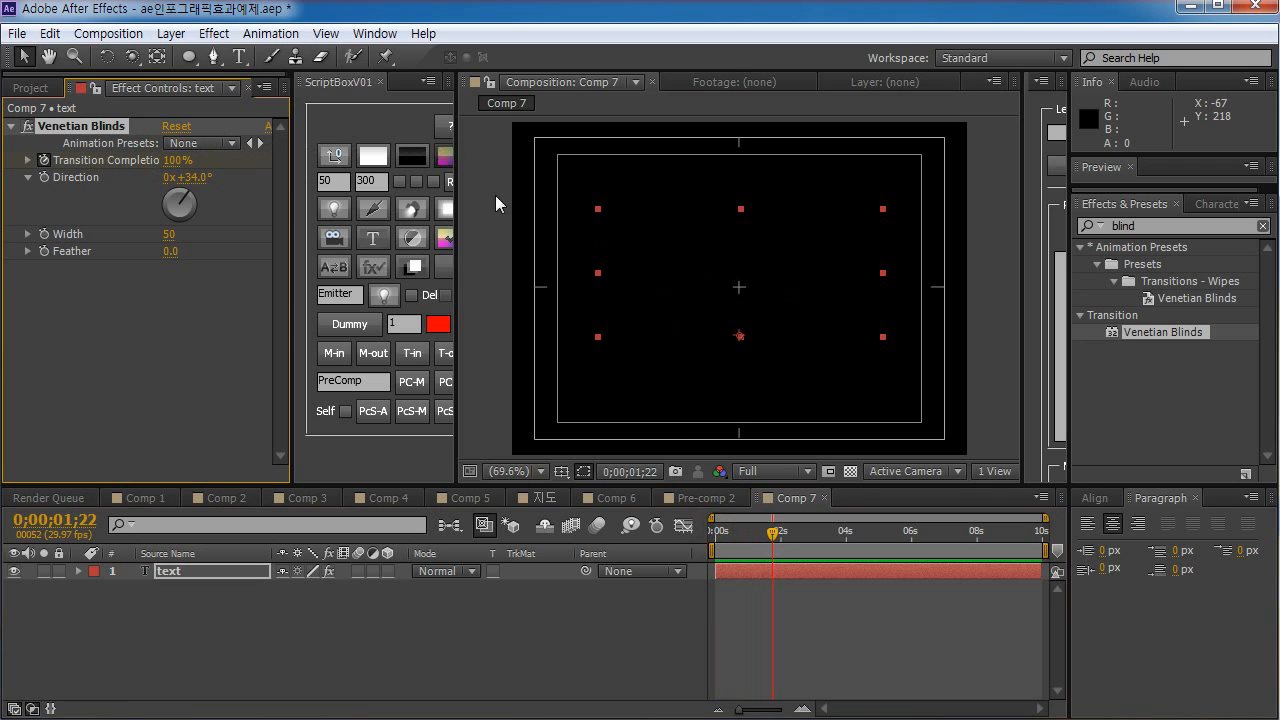
pyautogui.press('KP_0')
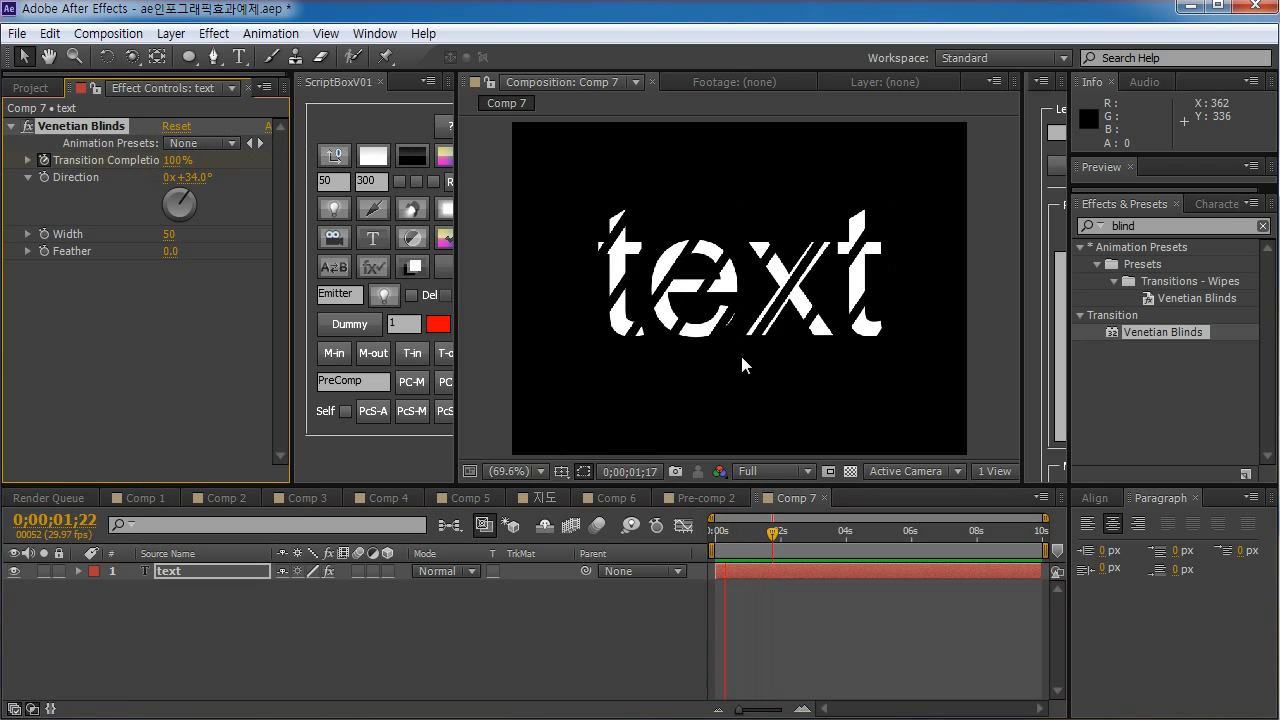
pyautogui.press('space')
# - Move the wipe's end keyframe to just under 1 second, apply Easy Ease to both keyframes, preview and return to frame 0
pyautogui.press('u')
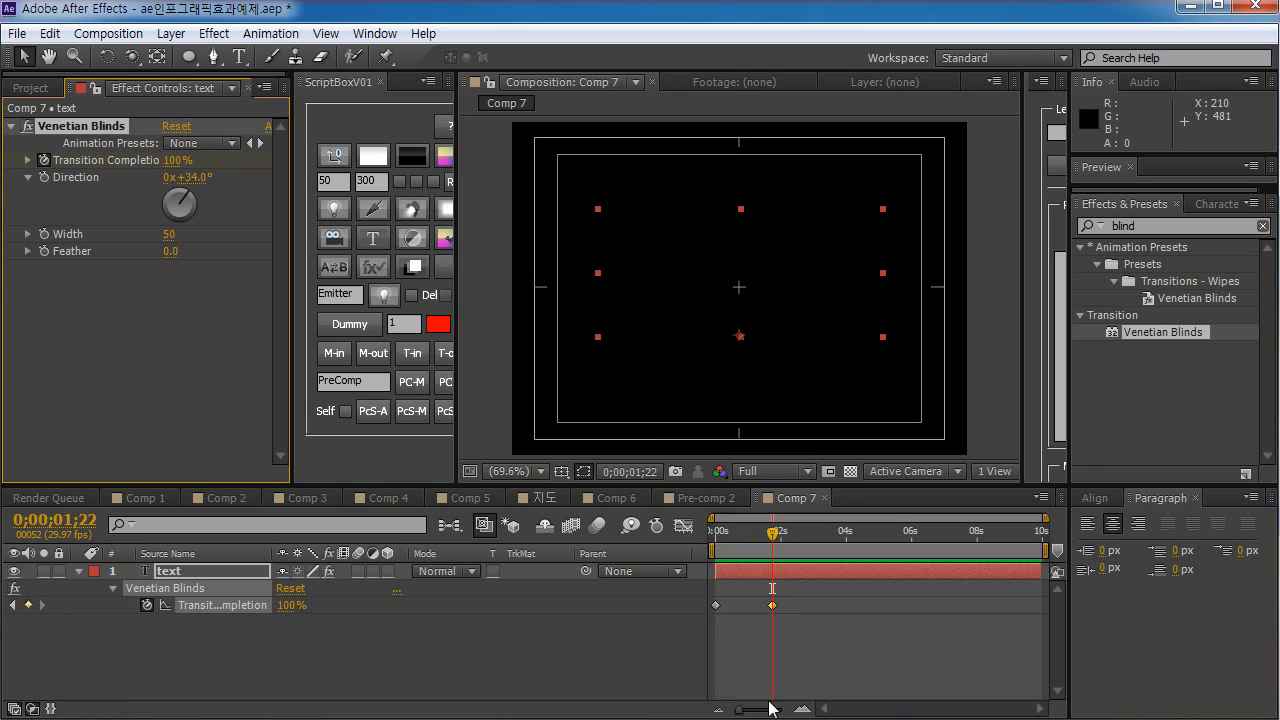
pyautogui.moveTo(770, 609); pyautogui.dragTo(711, 630)
pyautogui.press('F9')
pyautogui.press('KP_0')
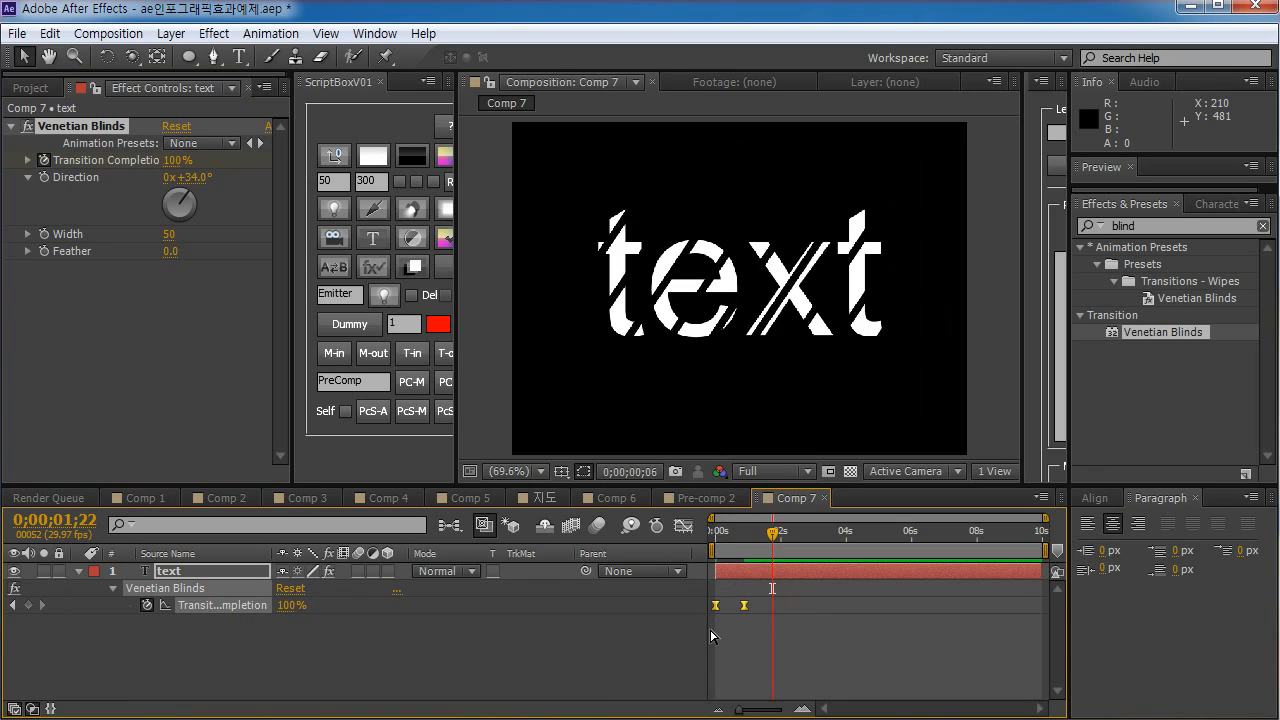
pyautogui.press('space')
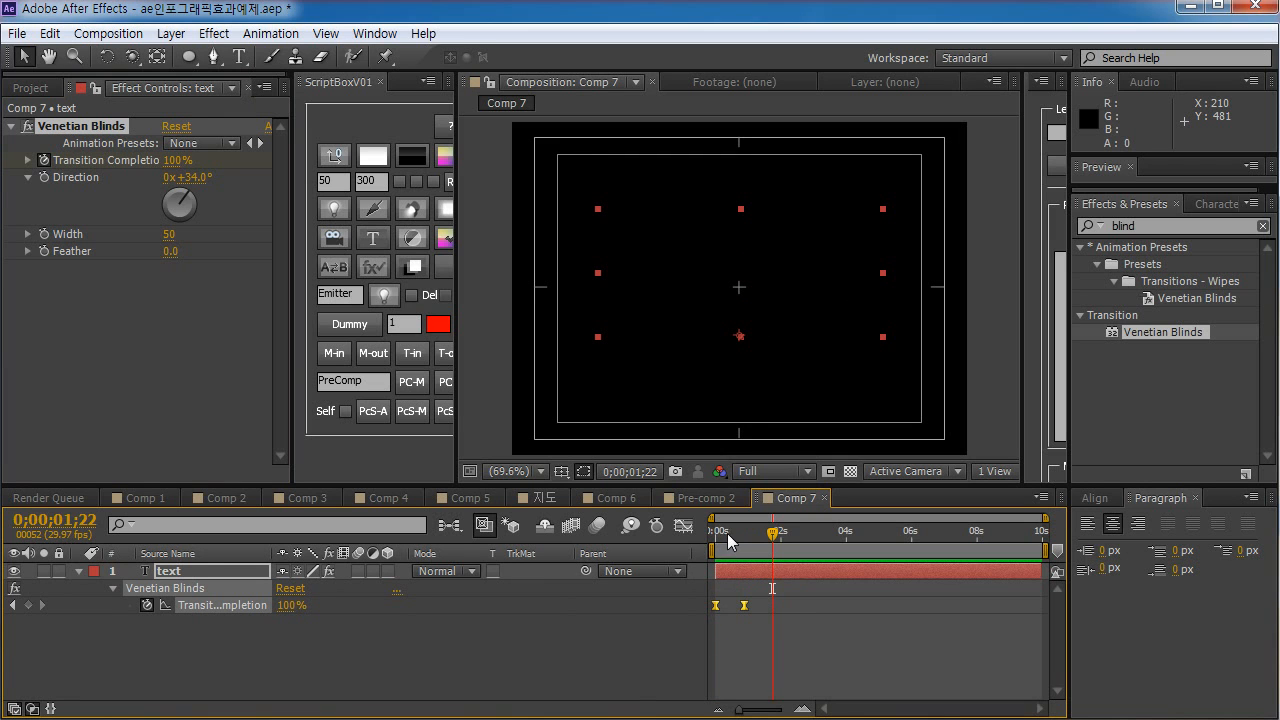
pyautogui.moveTo(727, 533); pyautogui.dragTo(709, 566)
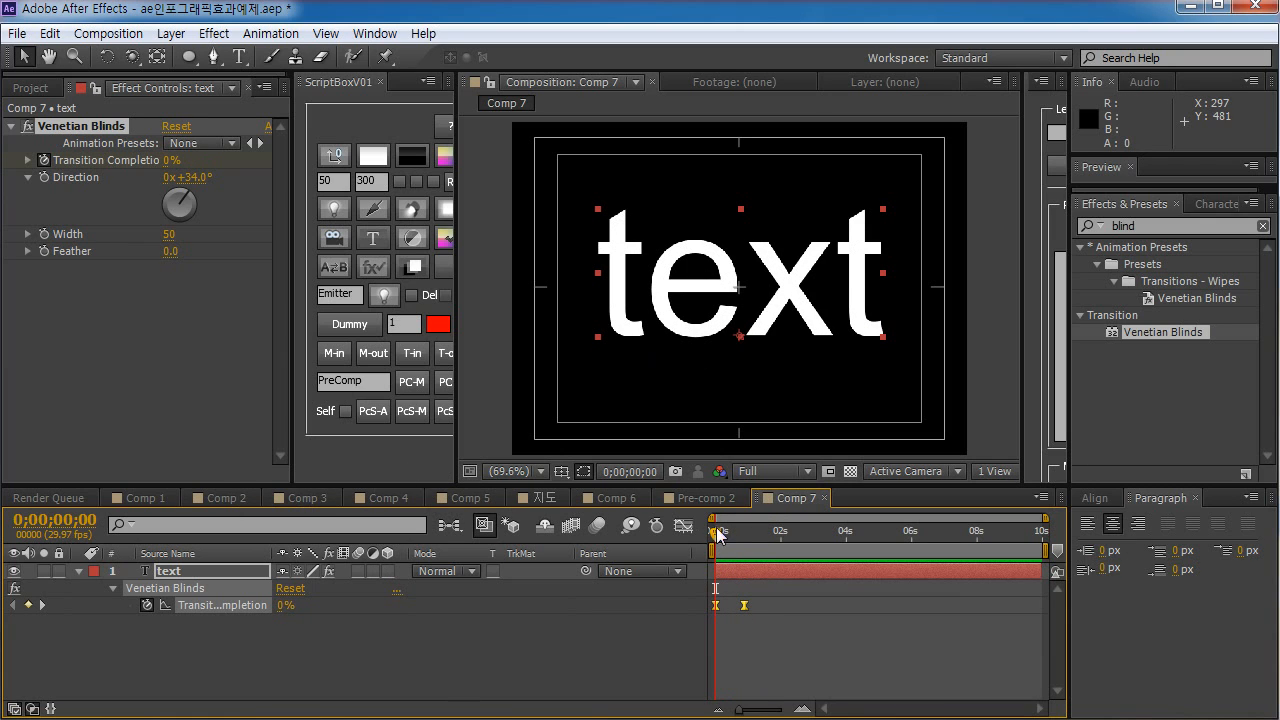
pyautogui.moveTo(720, 534)
pyautogui.mouseDown()
pyautogui.moveTo(747, 534)
pyautogui.moveTo(698, 540)
pyautogui.mouseUp()
# - Preview the expanding circle transition in Comp 4 and scrub through it from frame 0 to frame 29
pyautogui.click(395, 498)
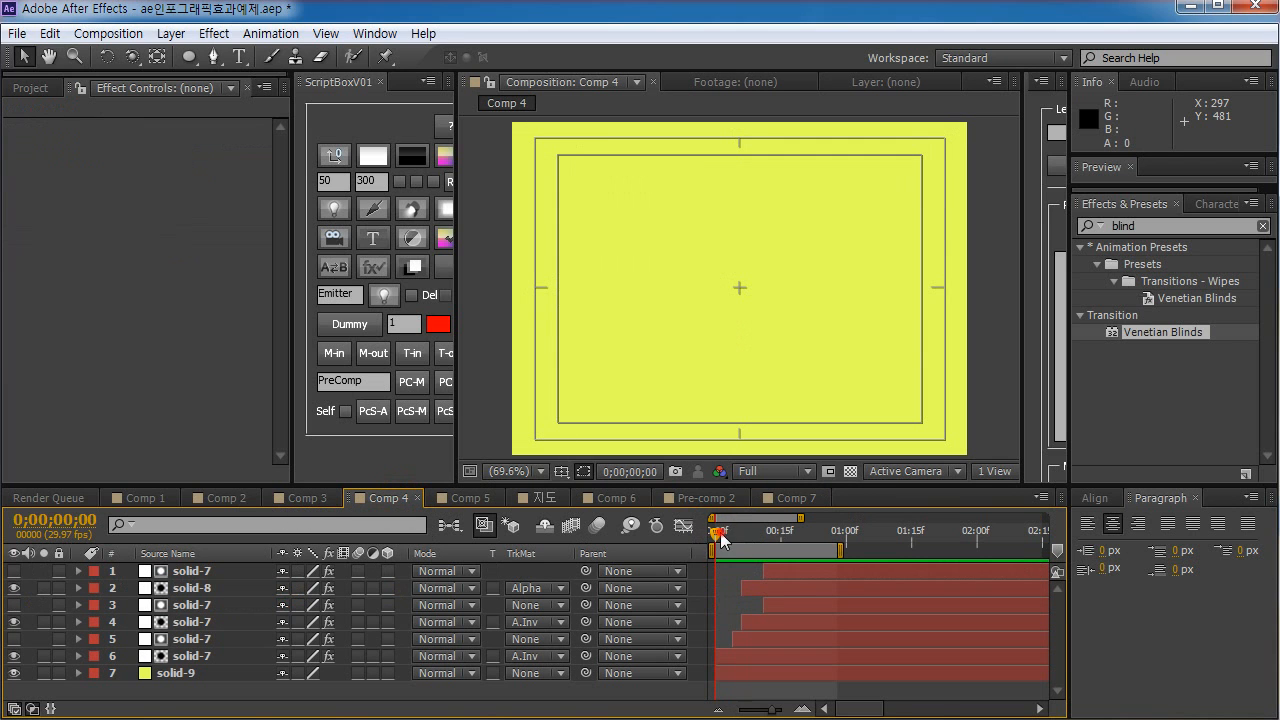
pyautogui.moveTo(722, 540); pyautogui.dragTo(654, 554)
pyautogui.press('KP_0')
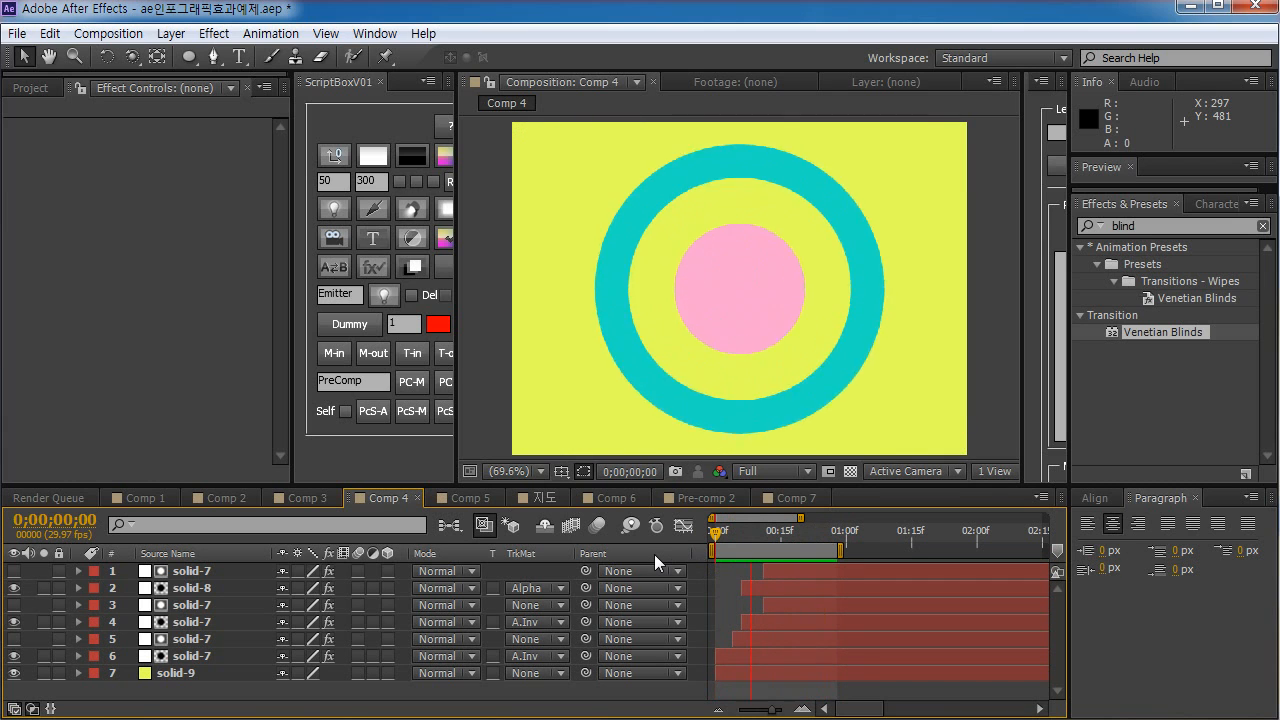
pyautogui.press('space')
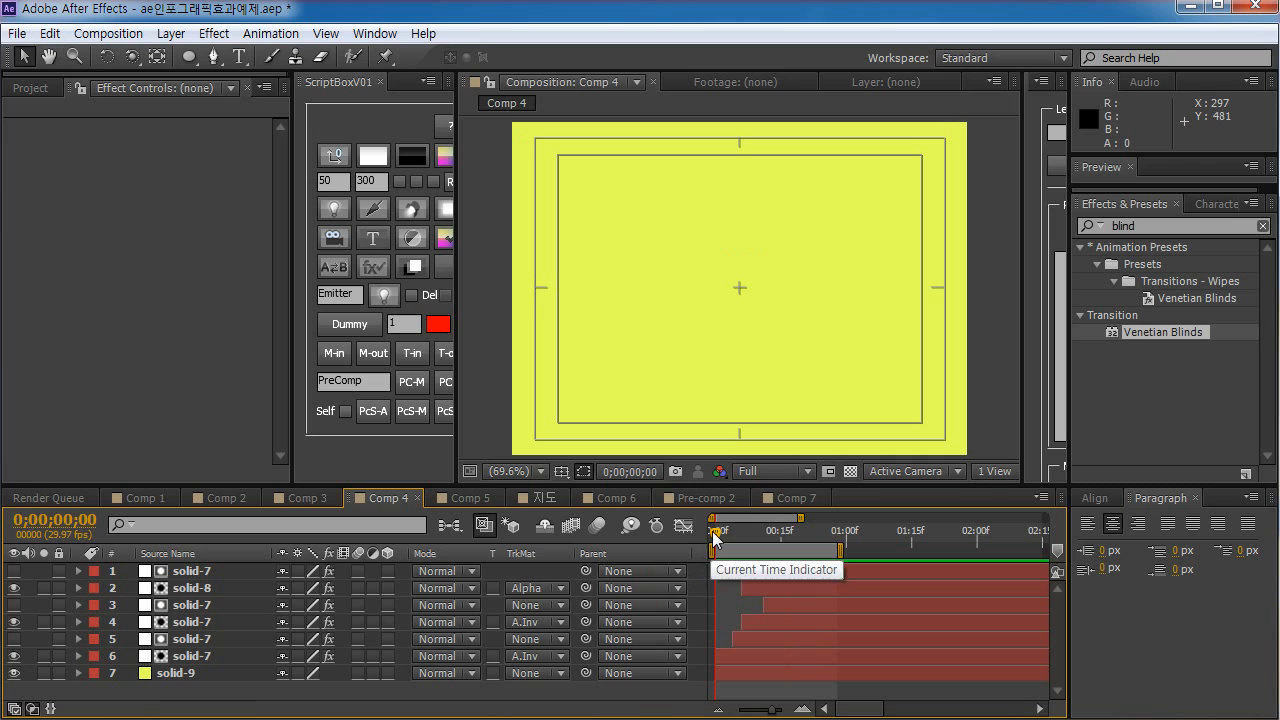
pyautogui.moveTo(714, 538); pyautogui.dragTo(772, 538)
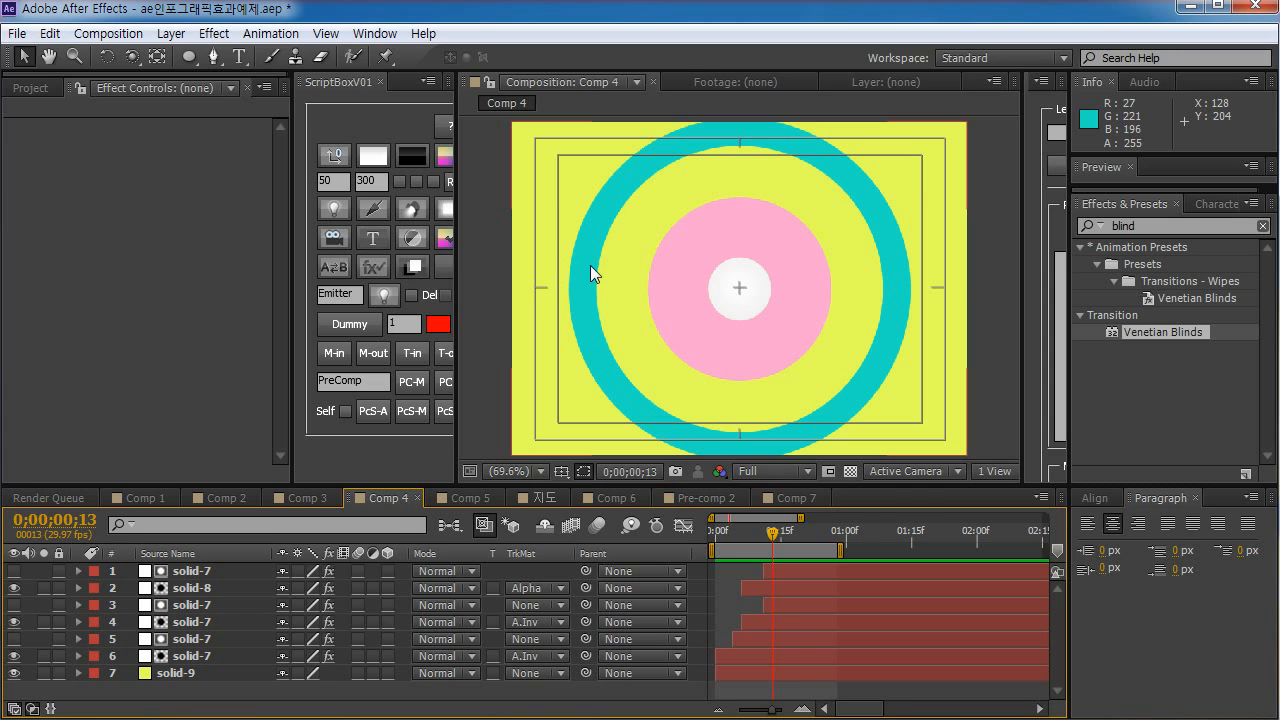
pyautogui.moveTo(778, 533); pyautogui.dragTo(836, 489)
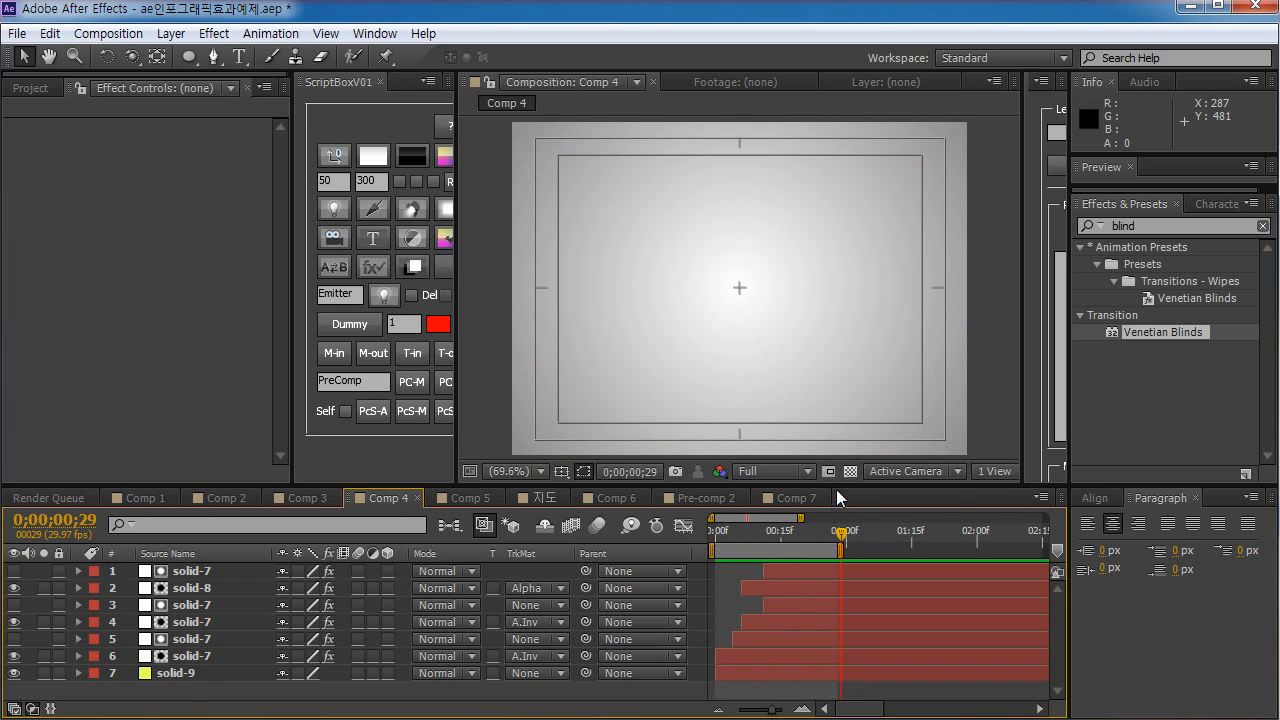
# - Create a new NTSC DV composition named Comp 8 with a 10-second duration
pyautogui.click(17, 35)
pyautogui.click(17, 35)
pyautogui.click(58, 328)
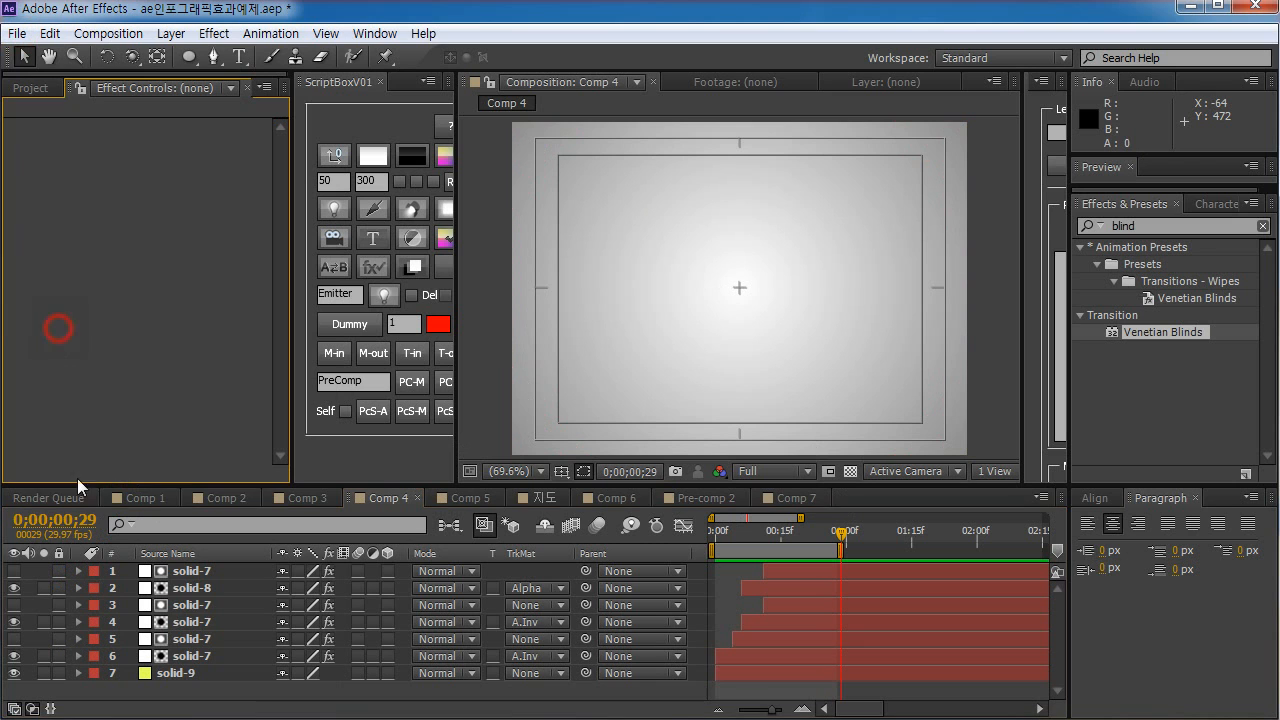
pyautogui.click(32, 88)
pyautogui.click(60, 474)
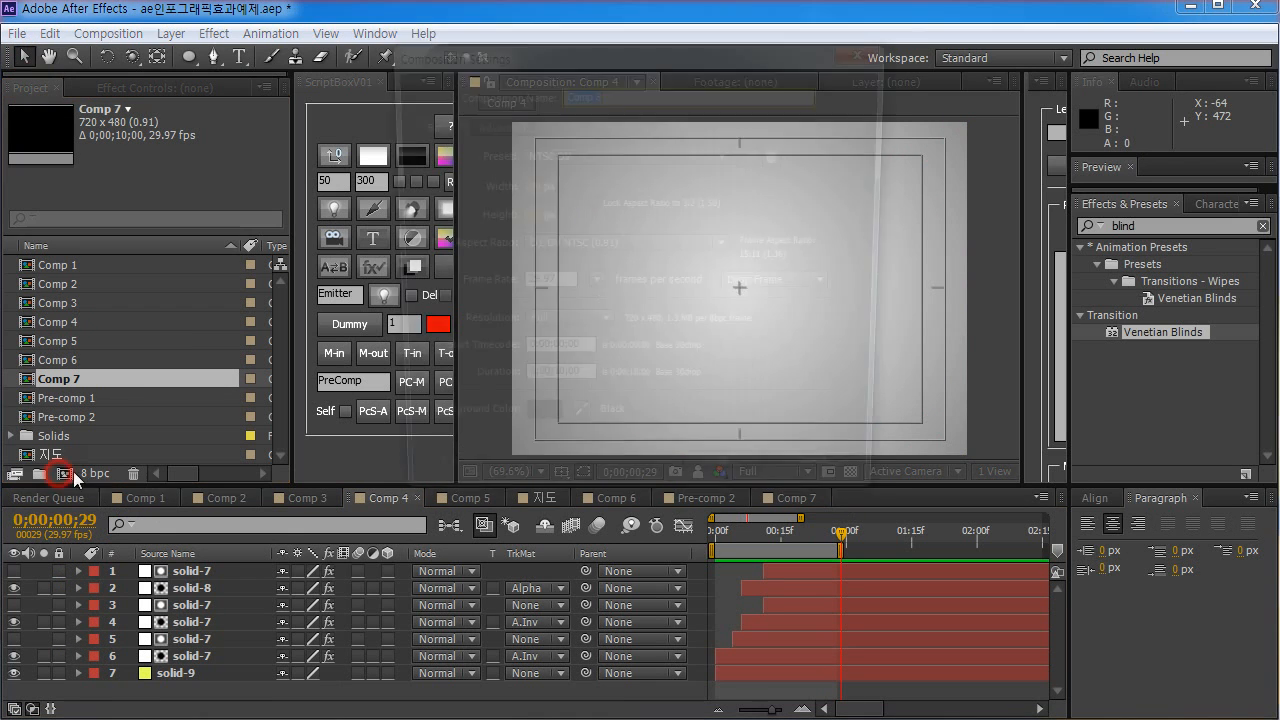
pyautogui.click(728, 492)
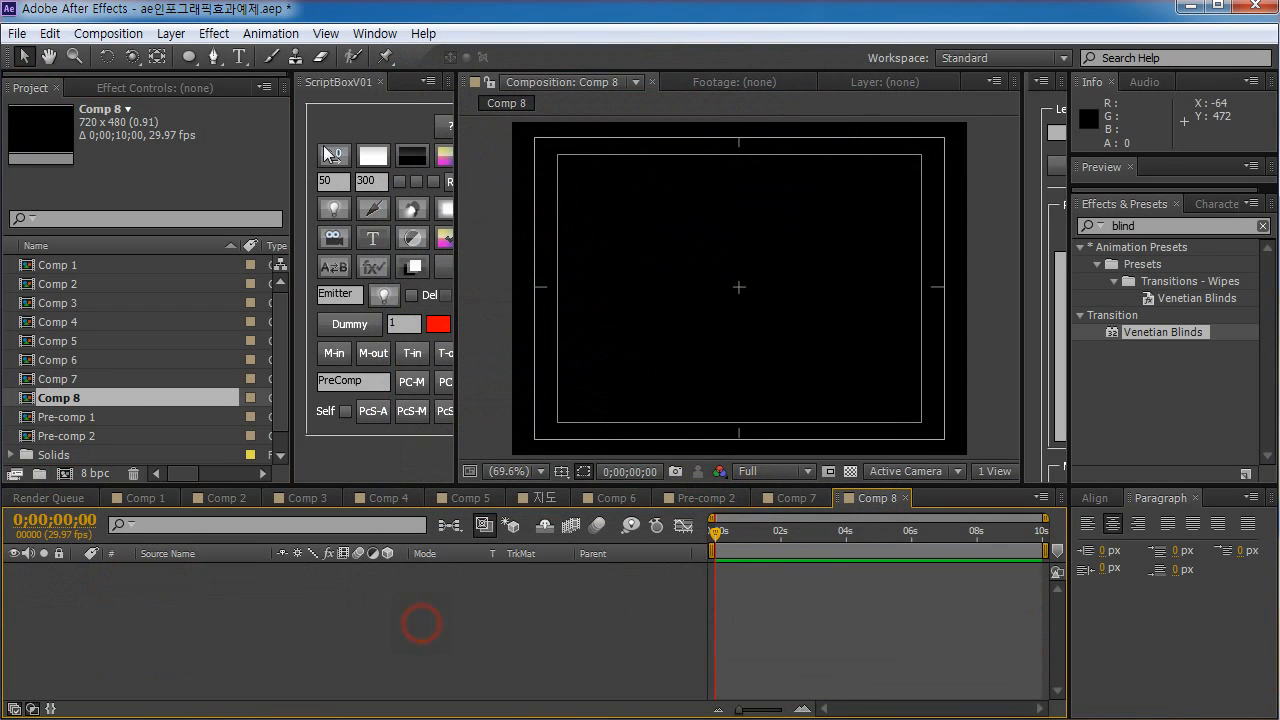
# - Enable ScriptBox's Res option, add a white solid filling Comp 8, and resize the neighbouring panels so all ScriptBox tools fit
pyautogui.click(433, 181)
pyautogui.click(375, 157)
pyautogui.click(314, 643)
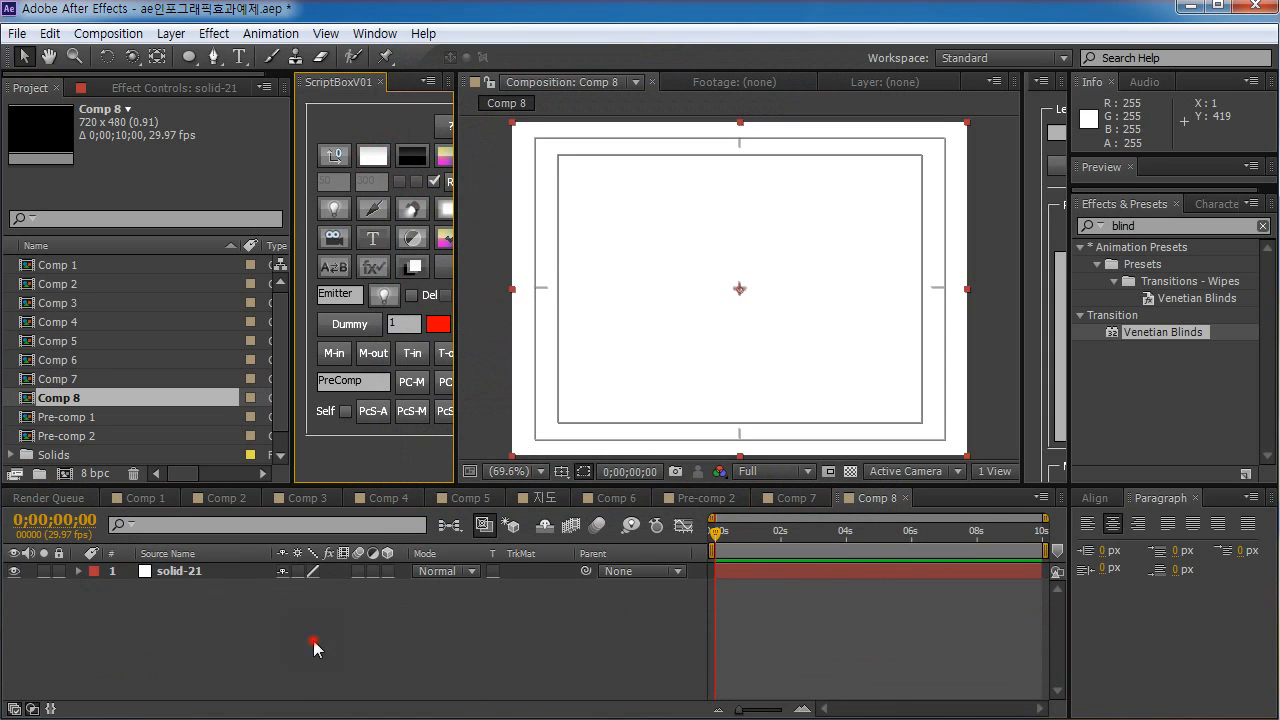
pyautogui.click(212, 568)
pyautogui.click(376, 640)
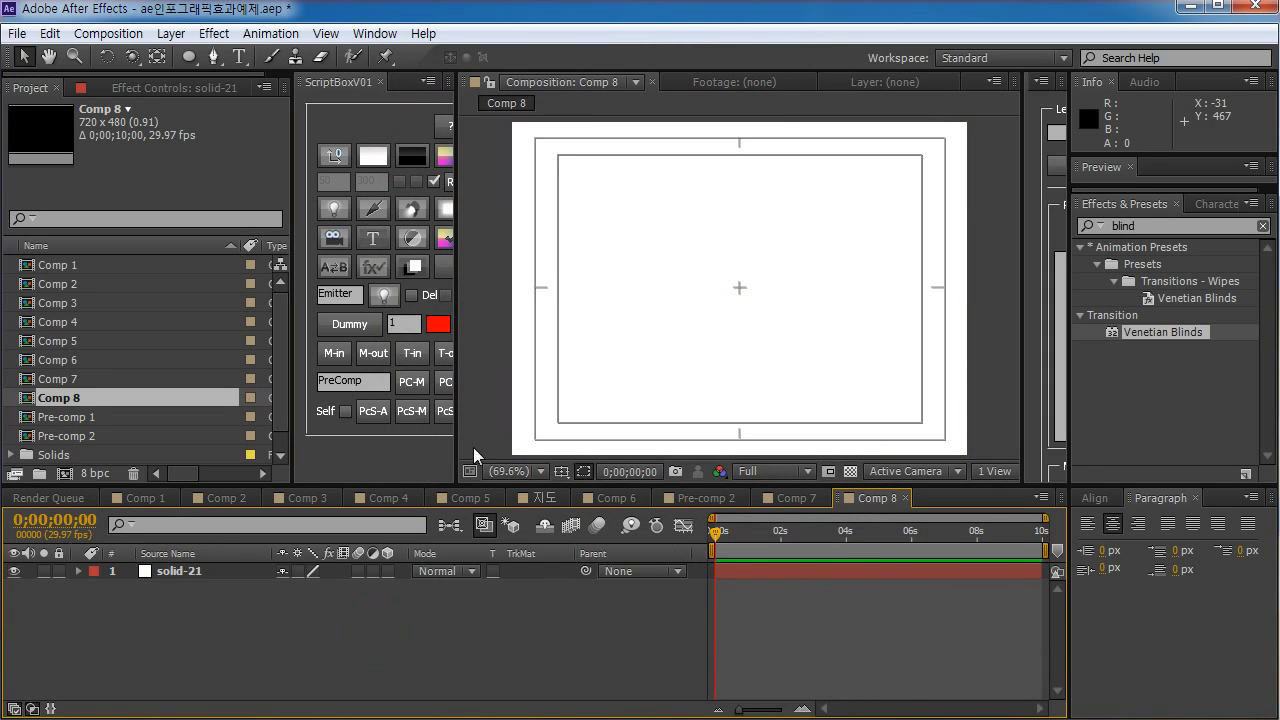
pyautogui.moveTo(293, 354); pyautogui.dragTo(225, 355)
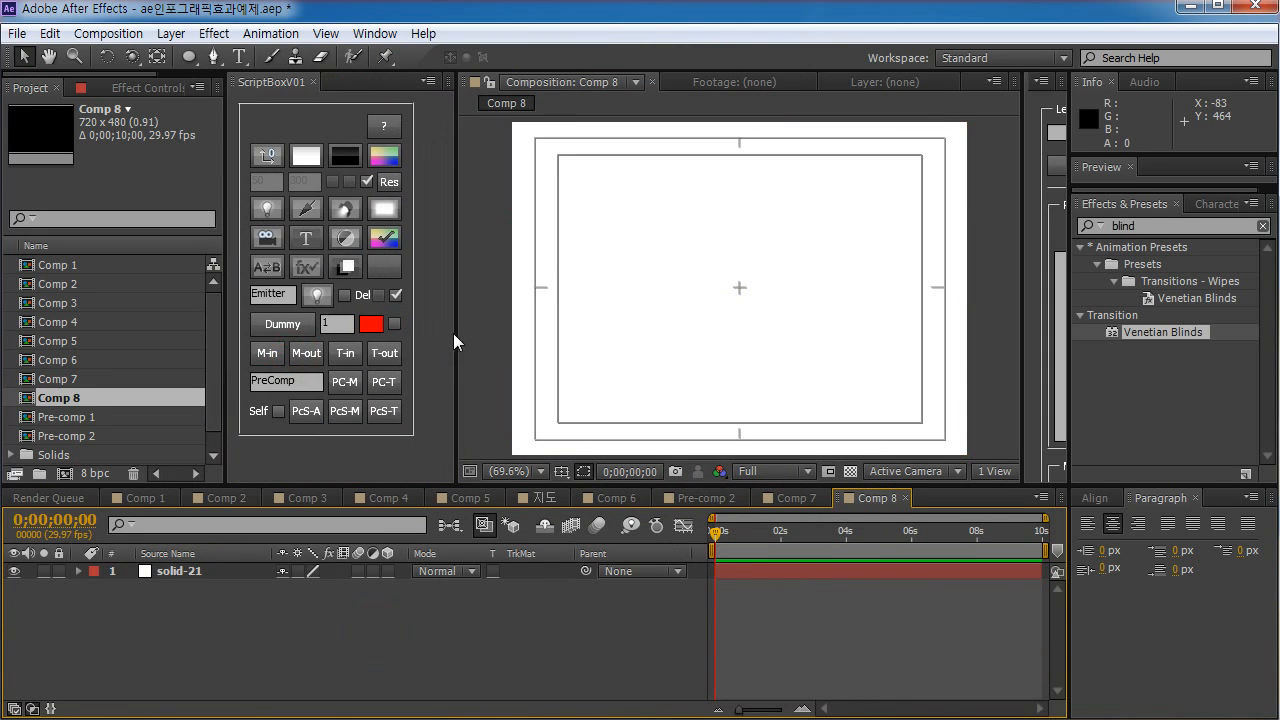
pyautogui.moveTo(453, 340); pyautogui.dragTo(428, 340)
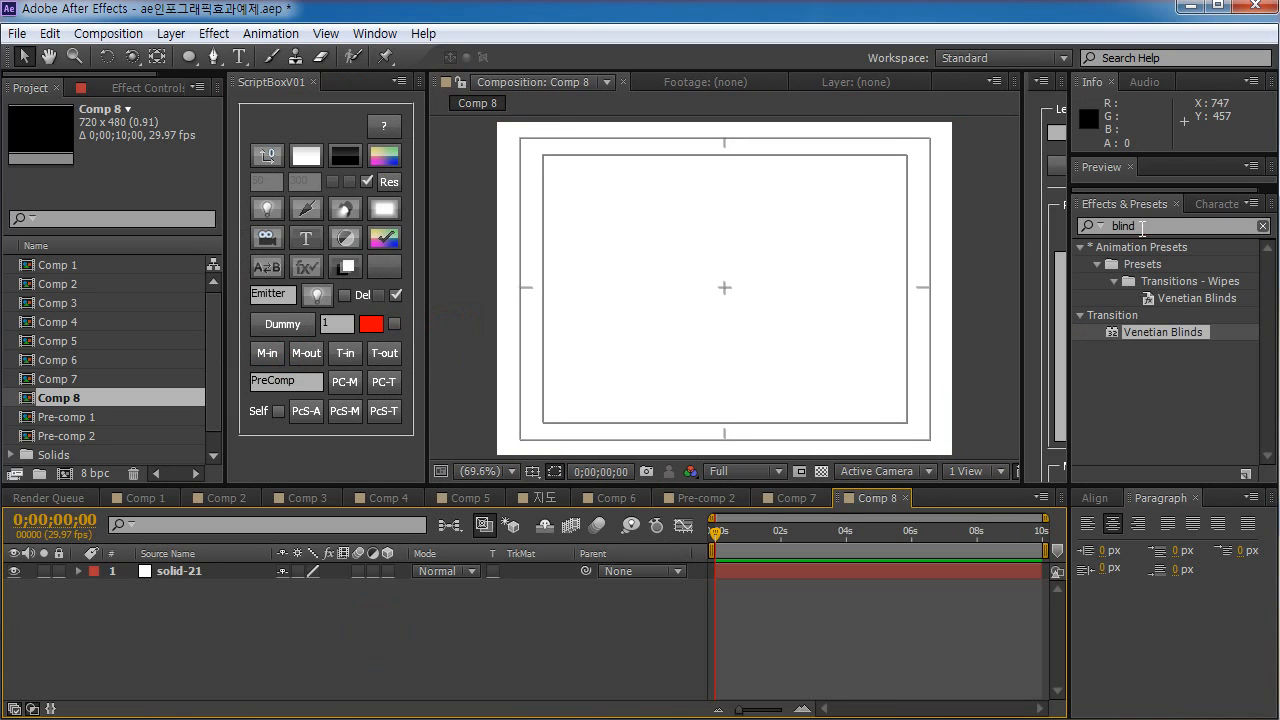
# - Search the effects for "circle" and apply the Circle generate effect to the solid-21 layer
pyautogui.click(1142, 227)
pyautogui.write('ci')
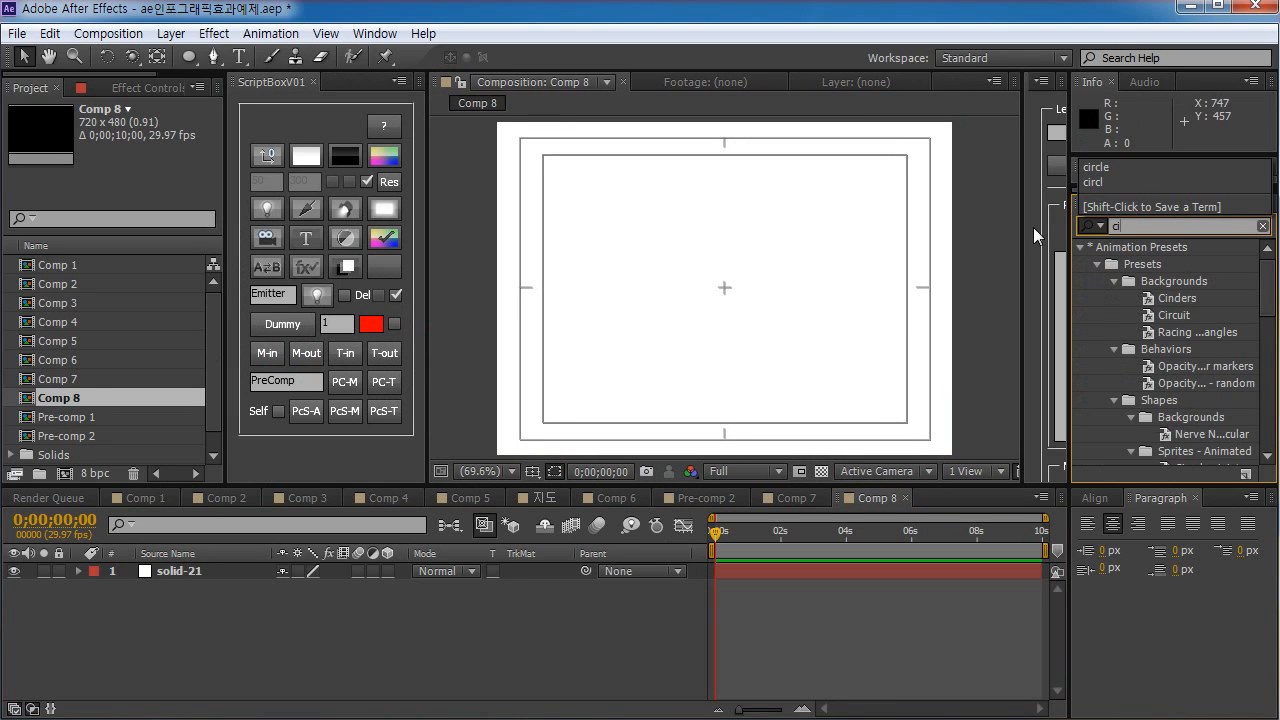
pyautogui.write('rcle')
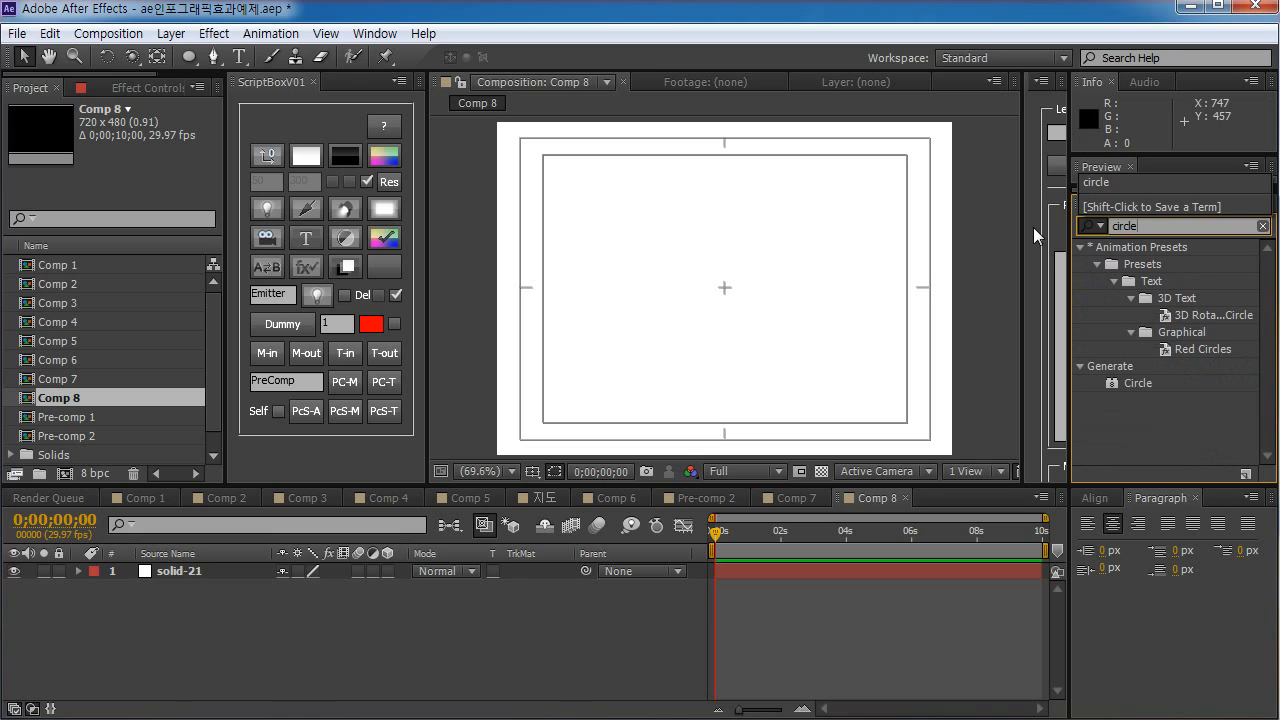
pyautogui.moveTo(1137, 383); pyautogui.dragTo(201, 571)
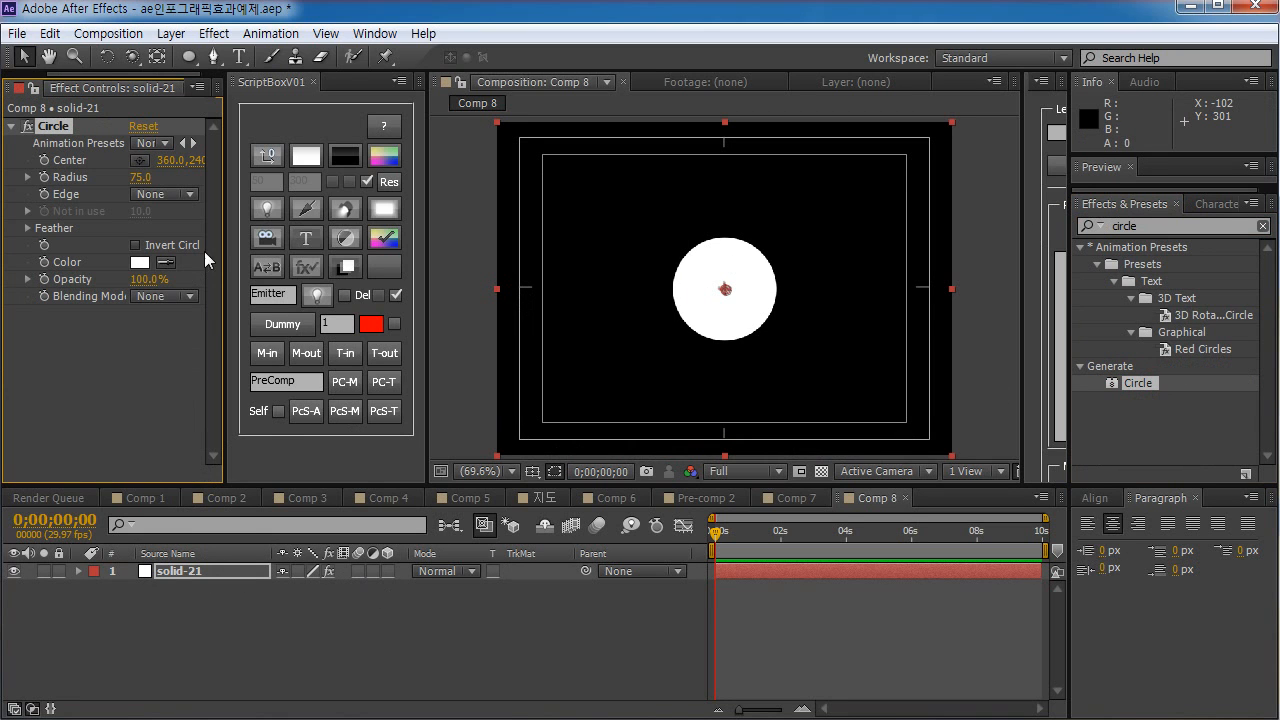
pyautogui.moveTo(223, 230); pyautogui.dragTo(280, 231)
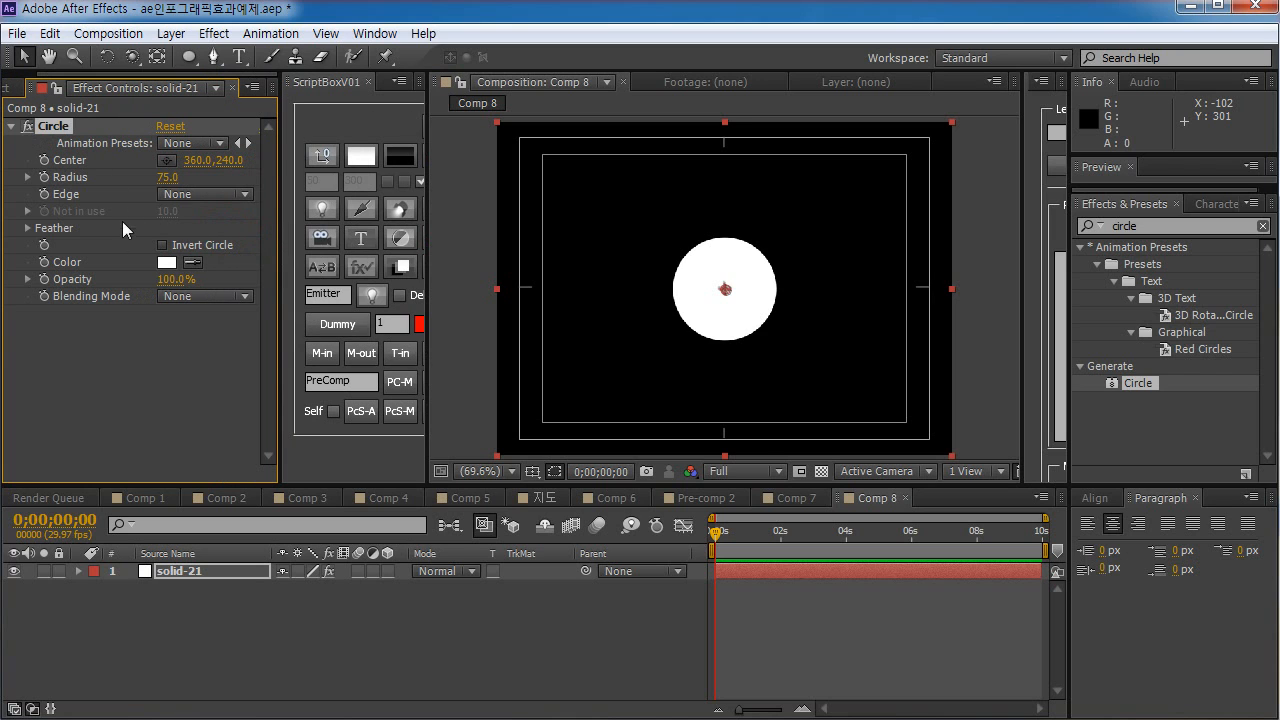
pyautogui.moveTo(166, 177)
pyautogui.mouseDown()
pyautogui.moveTo(124, 192)
pyautogui.moveTo(660, 190)
pyautogui.moveTo(163, 186)
pyautogui.mouseUp()
pyautogui.click(168, 177)
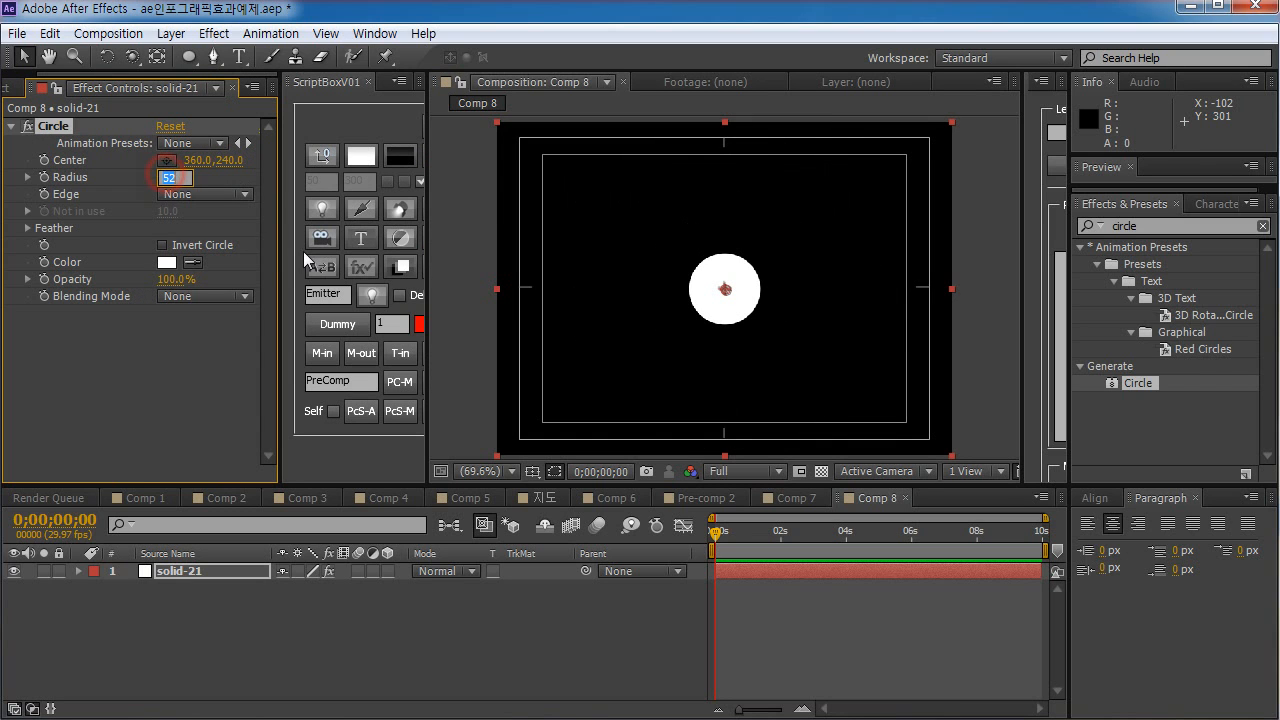
pyautogui.click(293, 497)
pyautogui.click(214, 497)
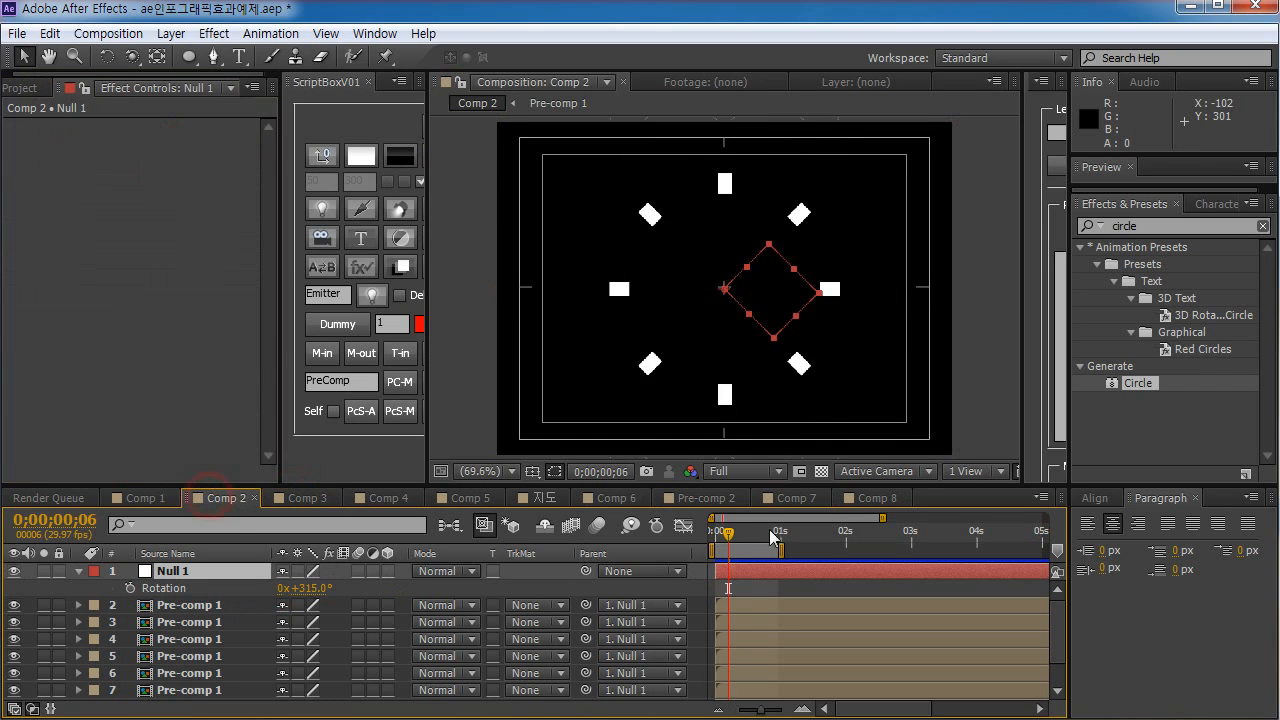
pyautogui.moveTo(729, 532)
pyautogui.mouseDown()
pyautogui.moveTo(747, 528)
pyautogui.moveTo(730, 532)
pyautogui.mouseUp()
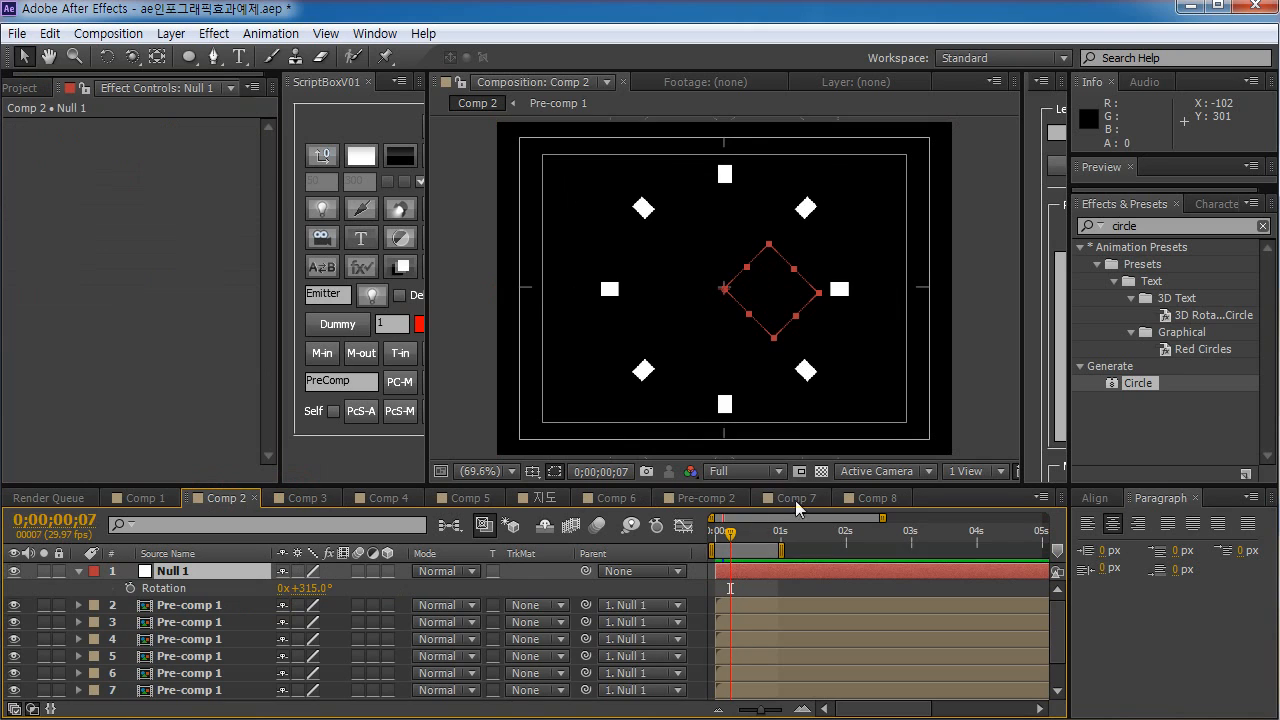
# - In Comp 8, set the Circle radius on solid-21 to 0 and keyframe it at the first frame
pyautogui.click(857, 499)
pyautogui.click(168, 177)
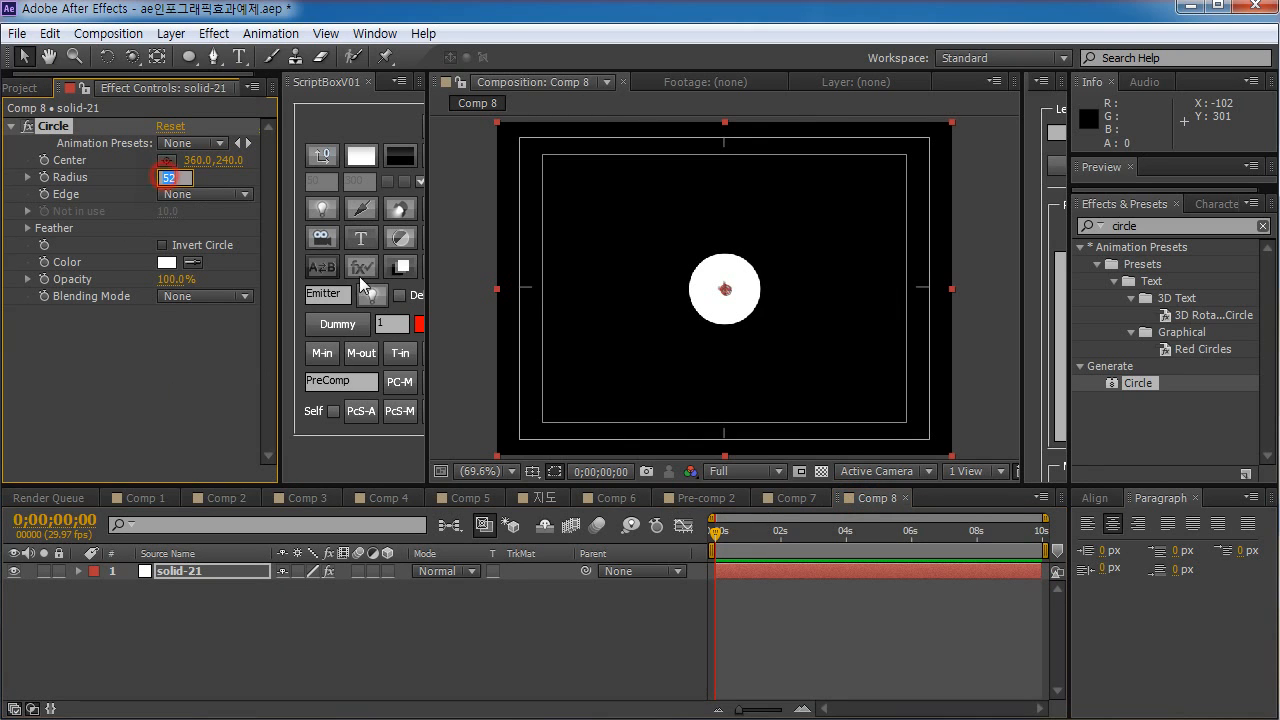
pyautogui.write('0')
pyautogui.press('Return')
pyautogui.click(191, 633)
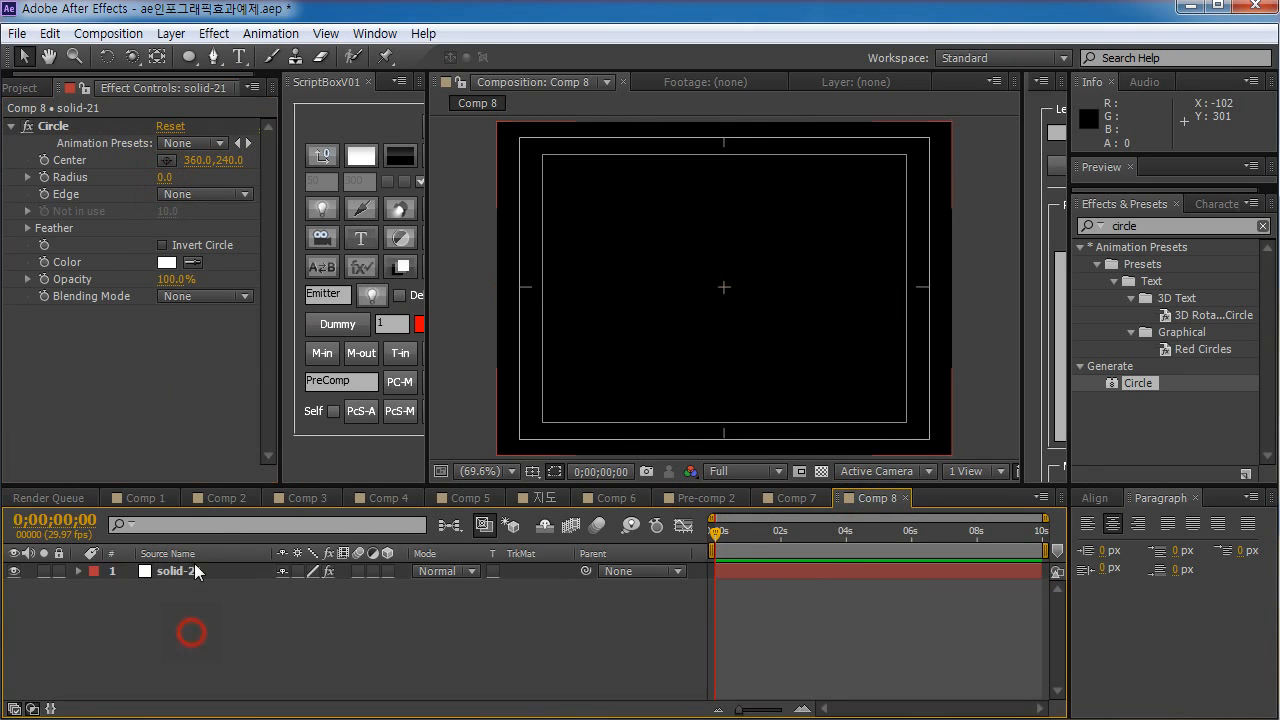
pyautogui.click(198, 570)
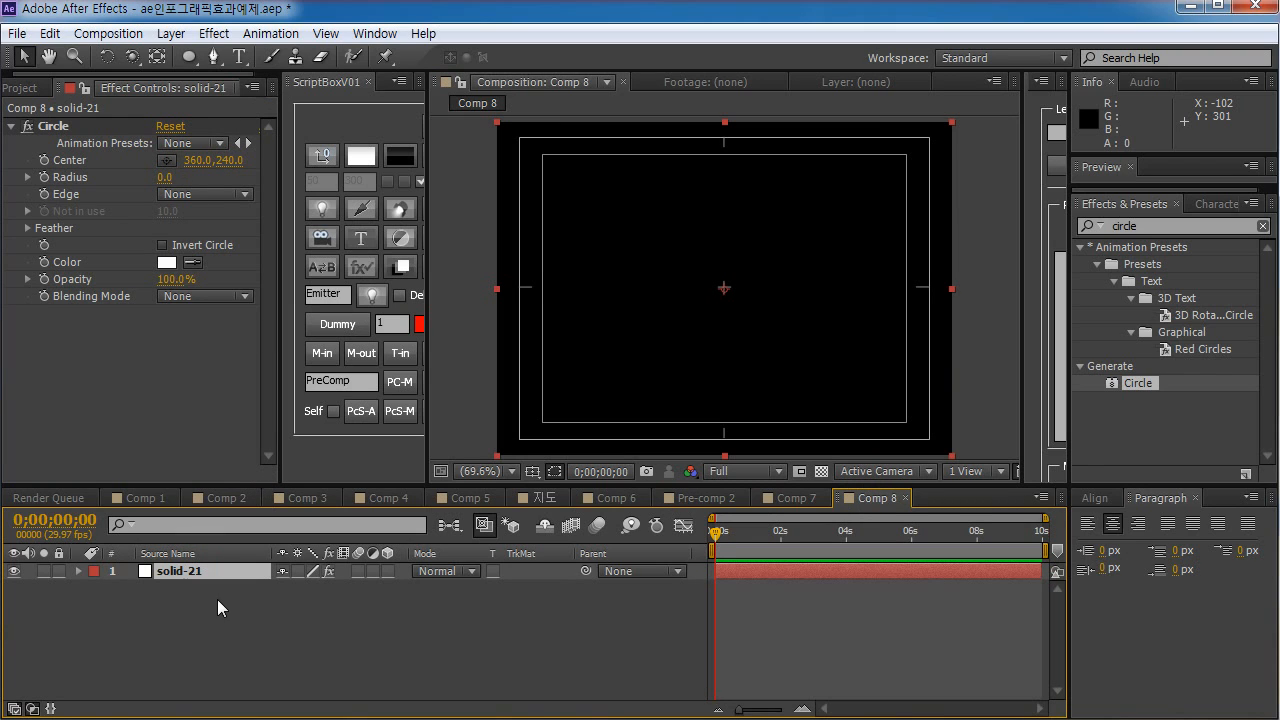
pyautogui.click(43, 177)
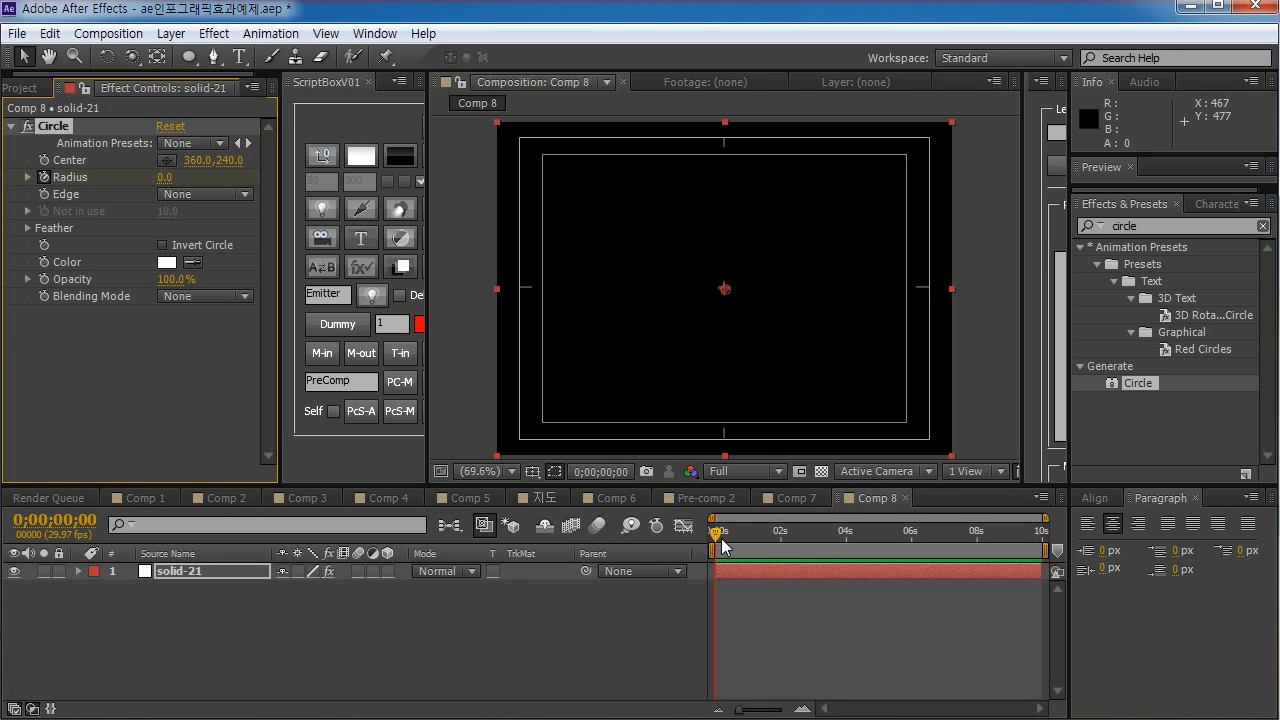
# - Reveal solid-21's keyframed properties and add a Radius keyframe at 0;00;00;25, entering 355 and raising it to 433
pyautogui.click(298, 617)
pyautogui.click(206, 570)
pyautogui.press('u')
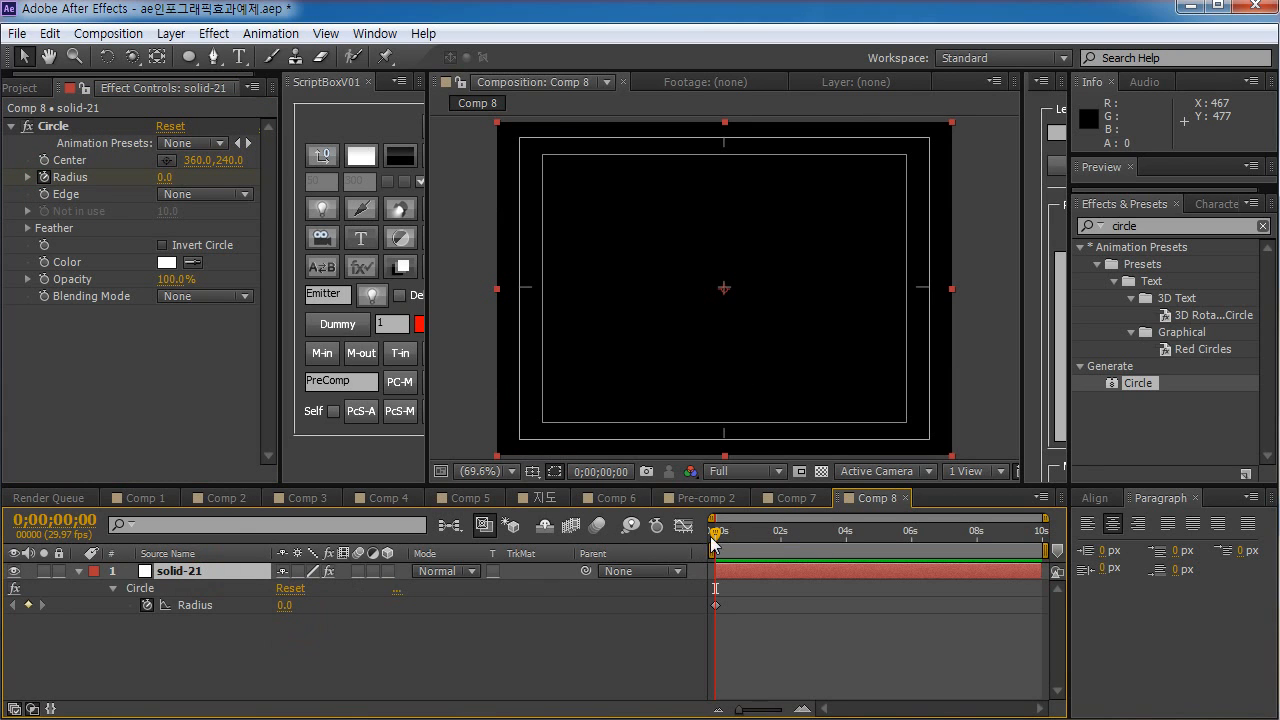
pyautogui.moveTo(713, 543); pyautogui.dragTo(742, 535)
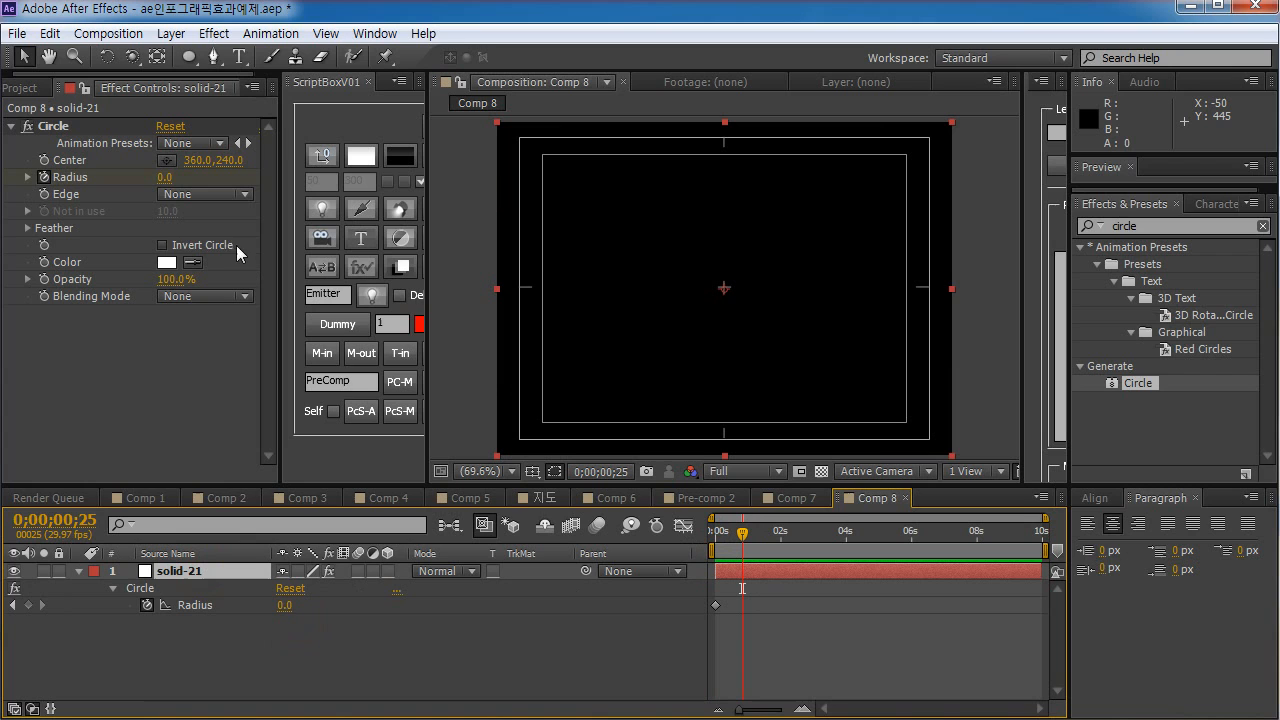
pyautogui.click(164, 177)
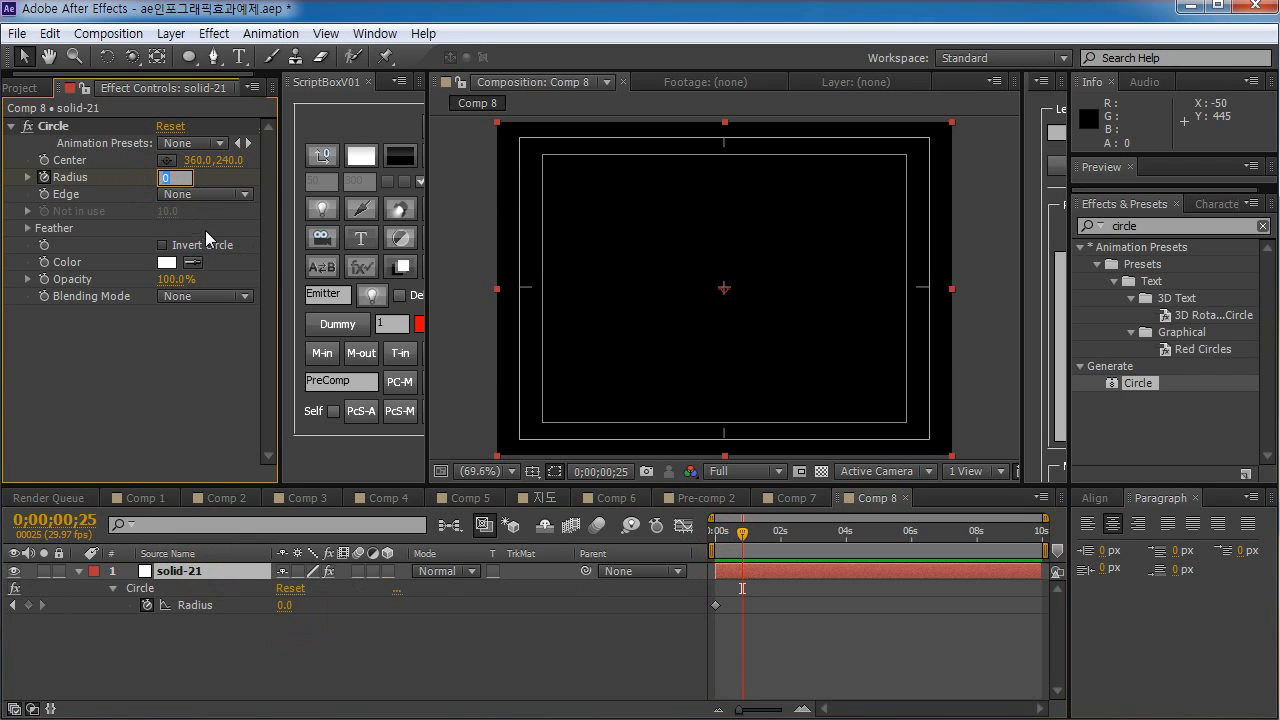
pyautogui.write('355')
pyautogui.press('Return')
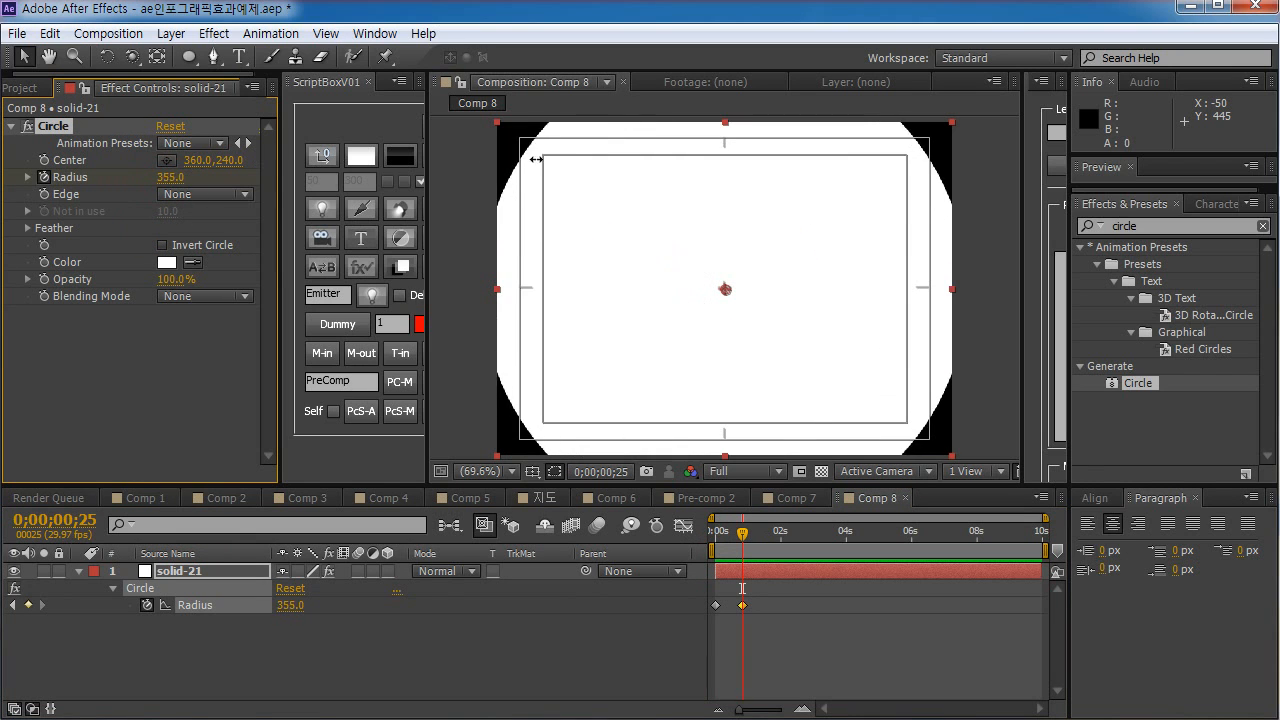
pyautogui.moveTo(536, 159); pyautogui.dragTo(586, 165)
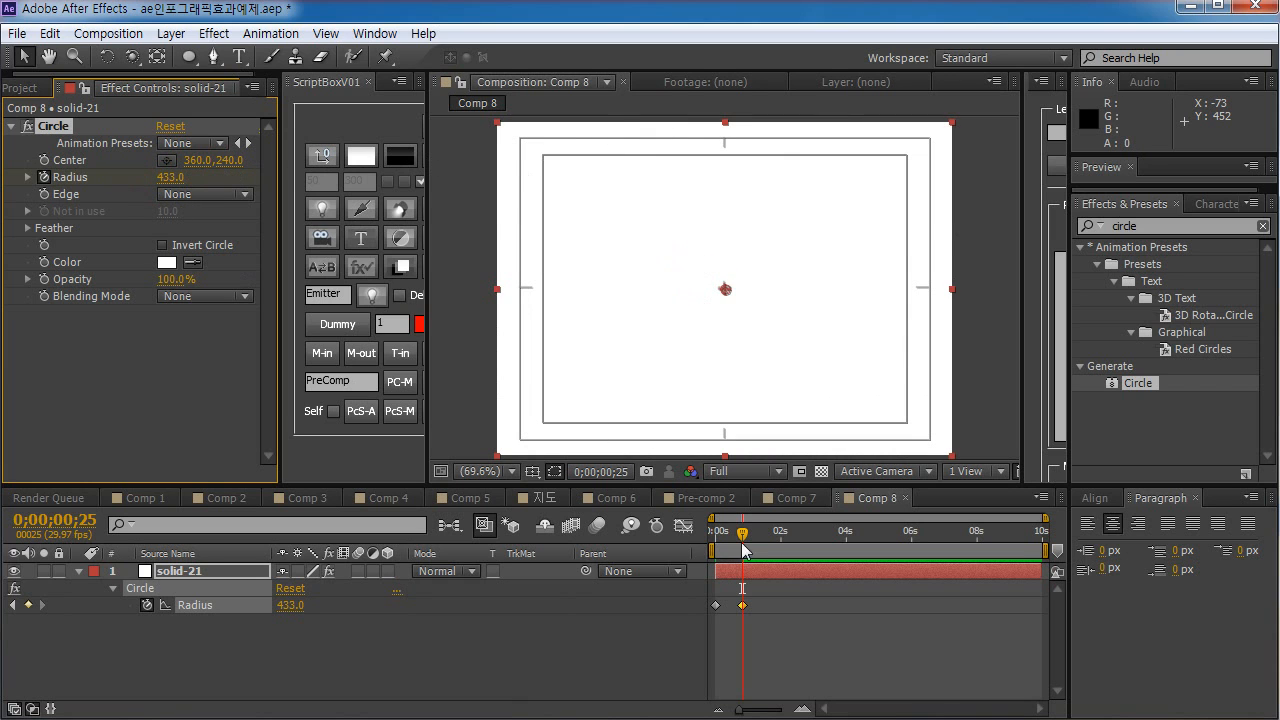
# - Apply Easy Ease to both Radius keyframes of solid-21 and preview the growing circle
pyautogui.moveTo(742, 533)
pyautogui.mouseDown()
pyautogui.moveTo(722, 533)
pyautogui.moveTo(725, 545)
pyautogui.mouseUp()
pyautogui.moveTo(788, 622); pyautogui.dragTo(707, 600)
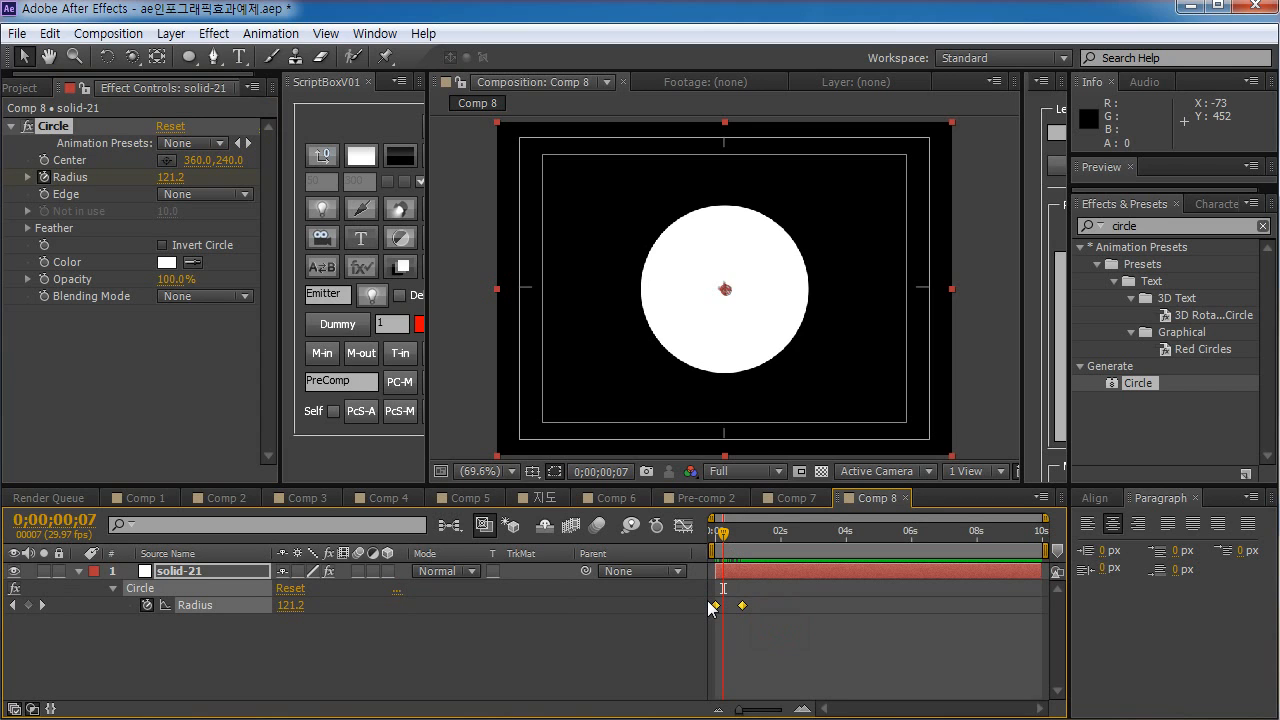
pyautogui.press('F9')
pyautogui.press('space')
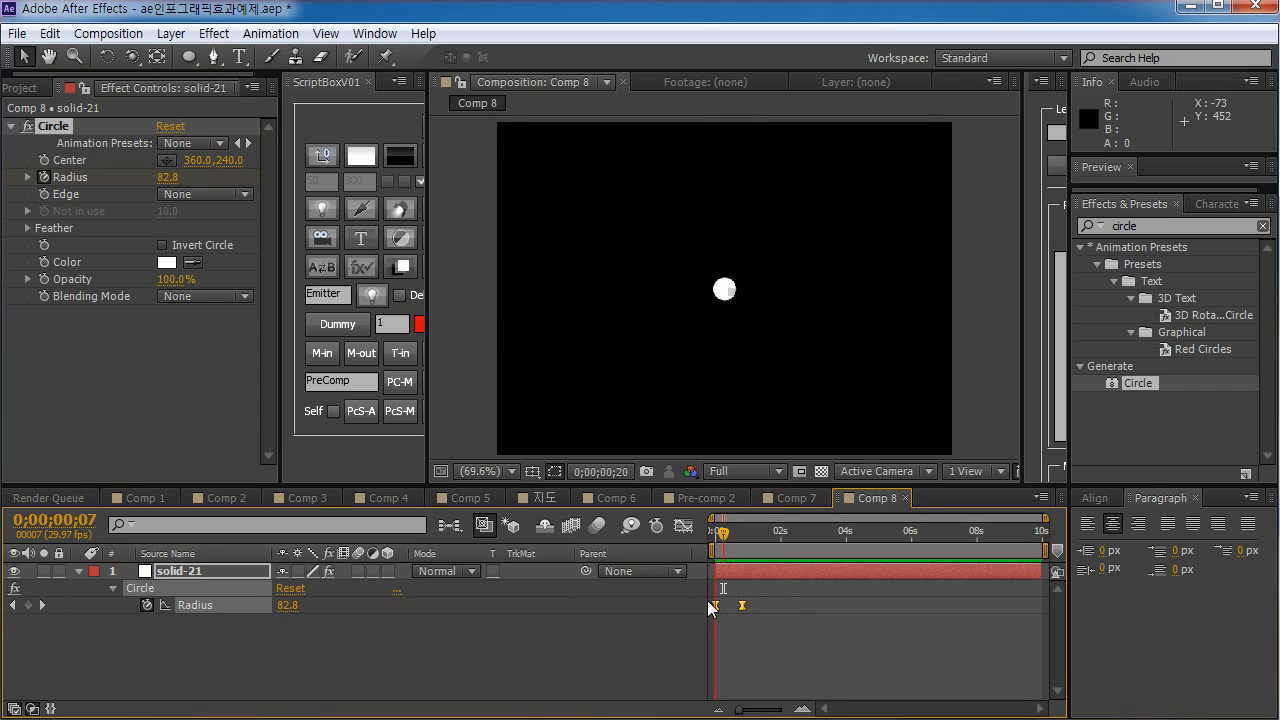
pyautogui.press('space')
# - Duplicate the animated solid-21 layer
pyautogui.click(180, 655)
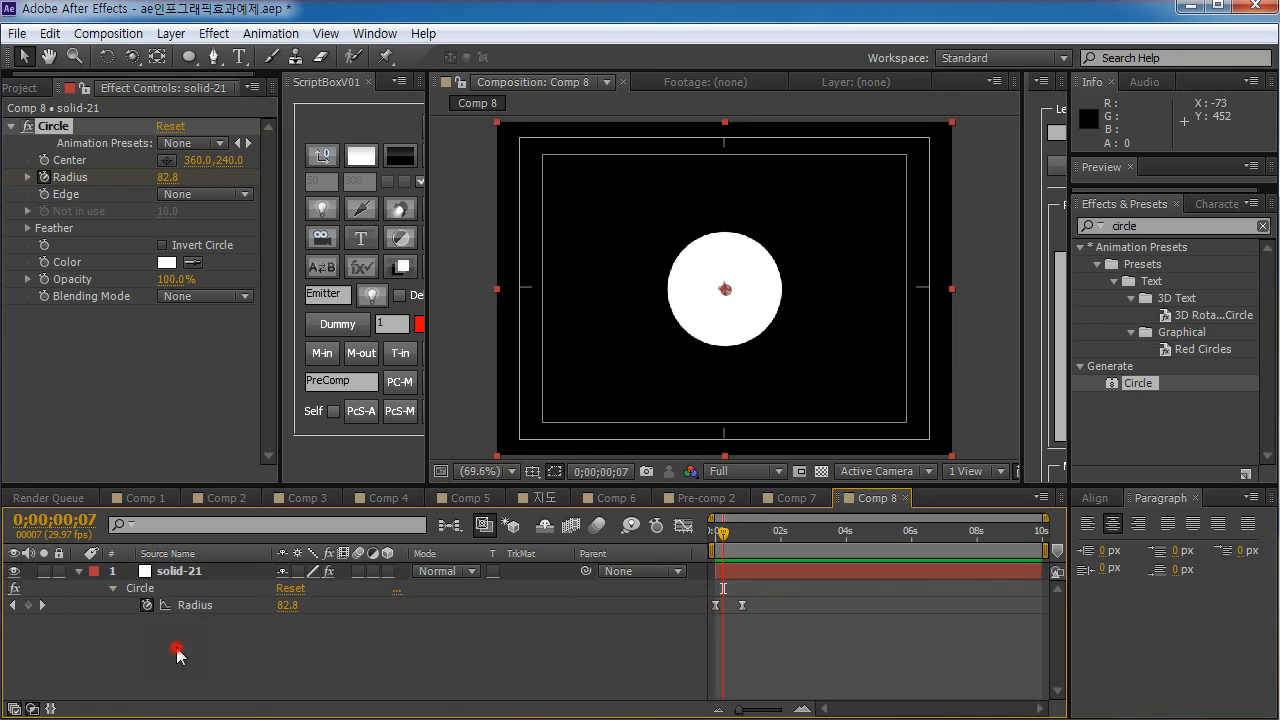
pyautogui.click(183, 576)
pyautogui.hotkey('ctrl', 'd')
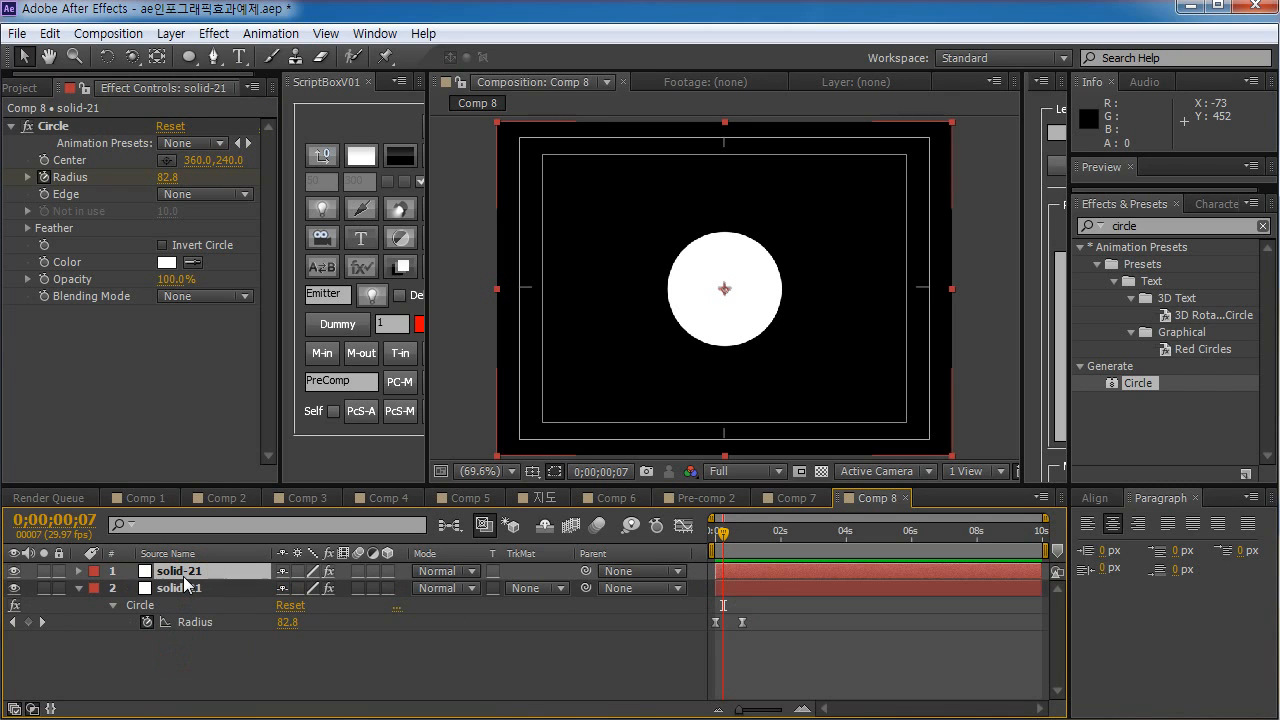
# - Set the lower solid-21 layer's track matte to Alpha Inverted Matte, using the duplicate above it
pyautogui.click(338, 656)
pyautogui.click(165, 588)
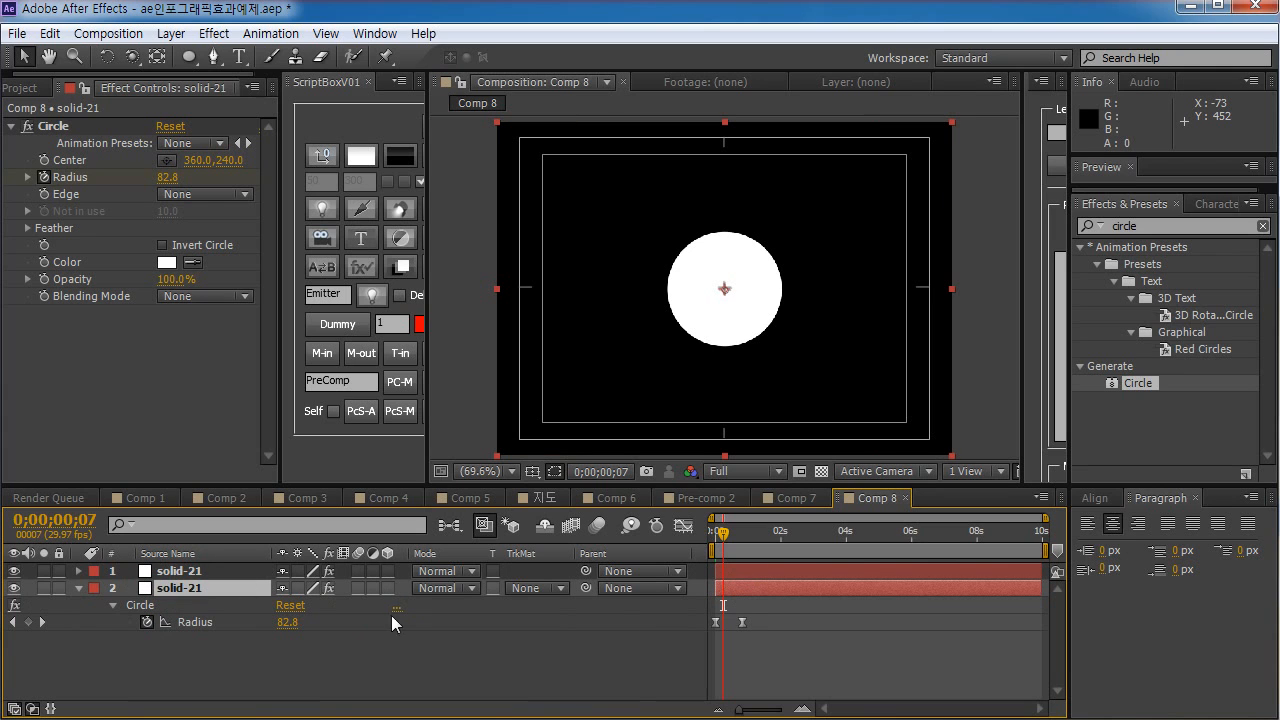
pyautogui.moveTo(729, 540); pyautogui.dragTo(728, 553)
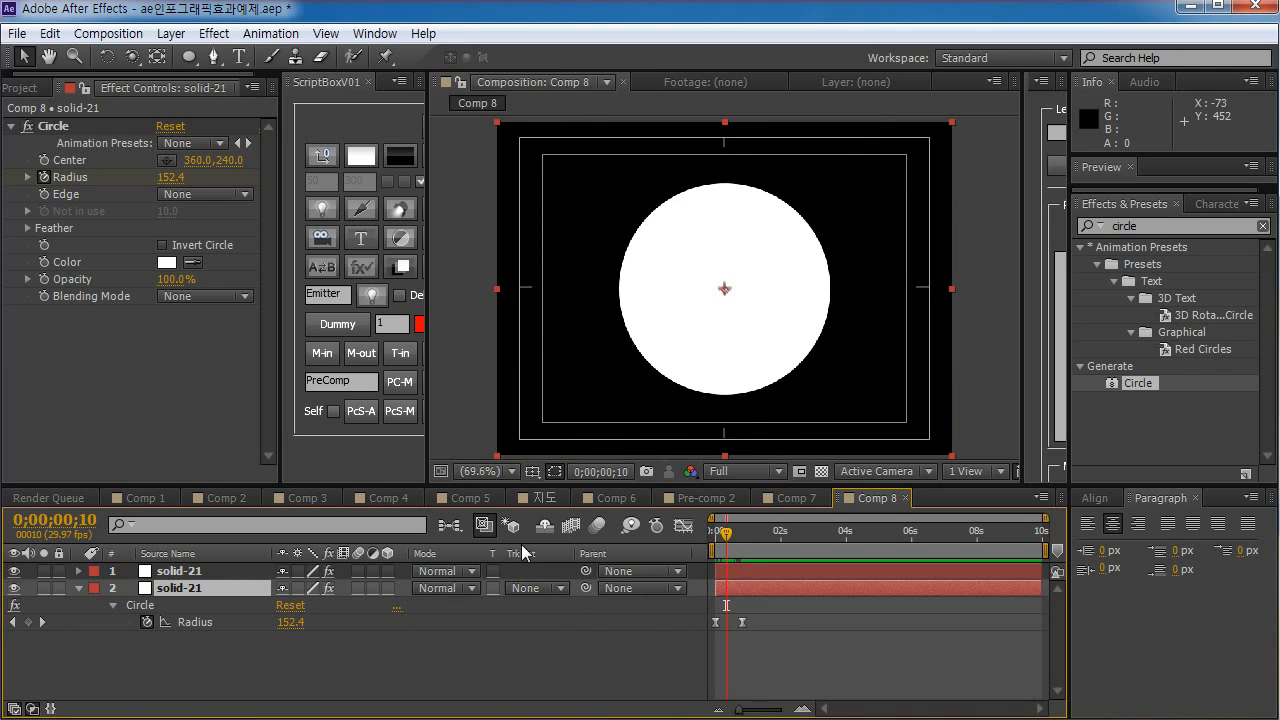
pyautogui.click(530, 588)
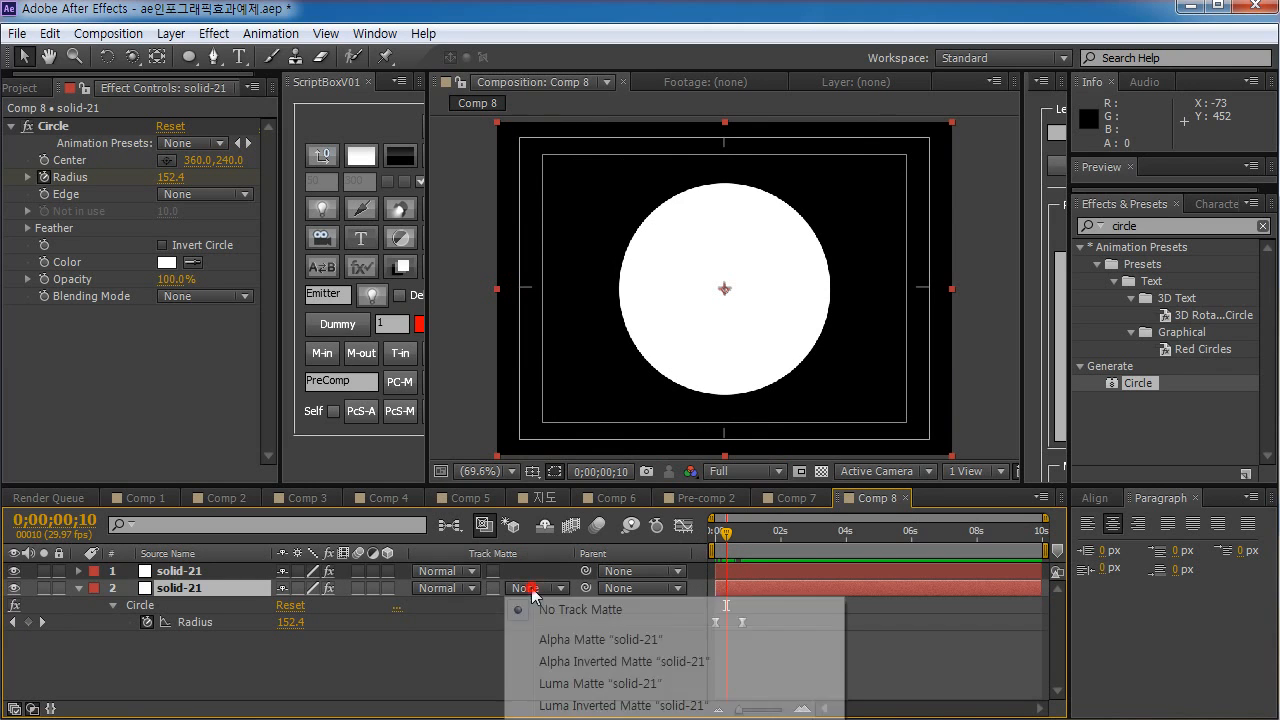
pyautogui.click(593, 664)
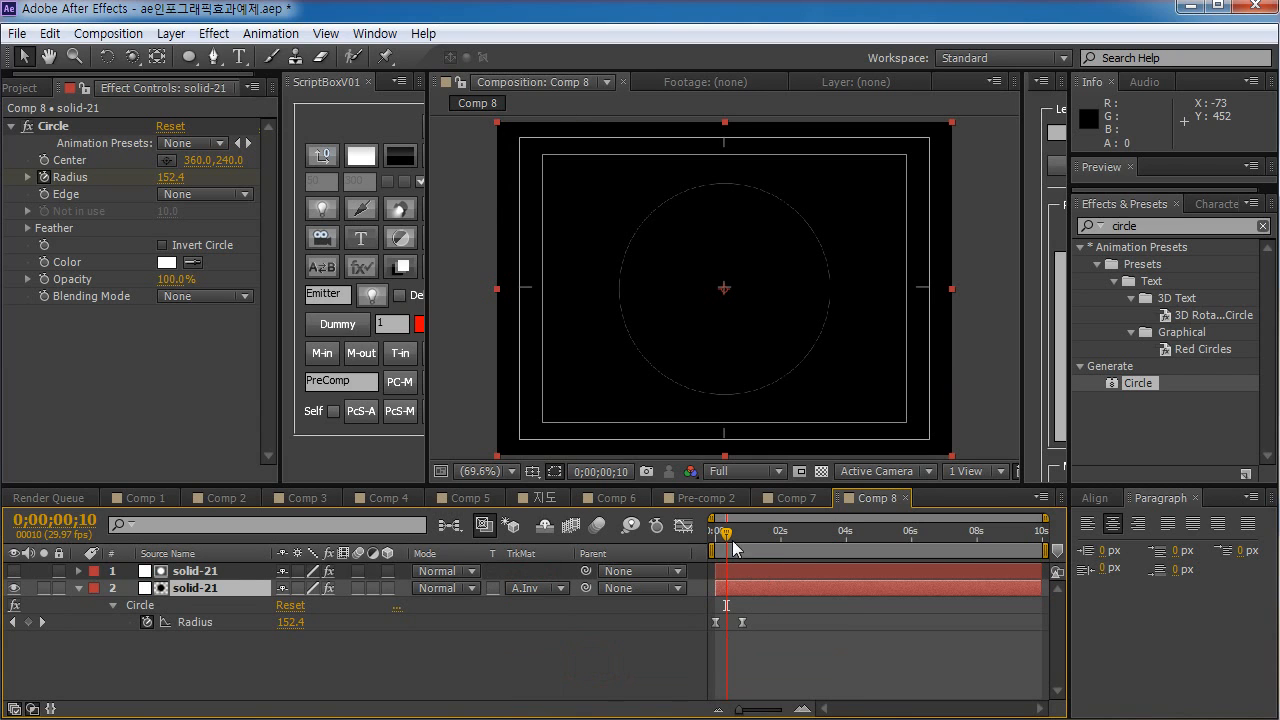
# - Offset the upper solid-21 layer slightly later in time and preview the expanding ring from the first frame
pyautogui.moveTo(716, 532)
pyautogui.mouseDown()
pyautogui.moveTo(735, 535)
pyautogui.moveTo(725, 539)
pyautogui.moveTo(746, 568)
pyautogui.moveTo(707, 543)
pyautogui.mouseUp()
pyautogui.press('space')
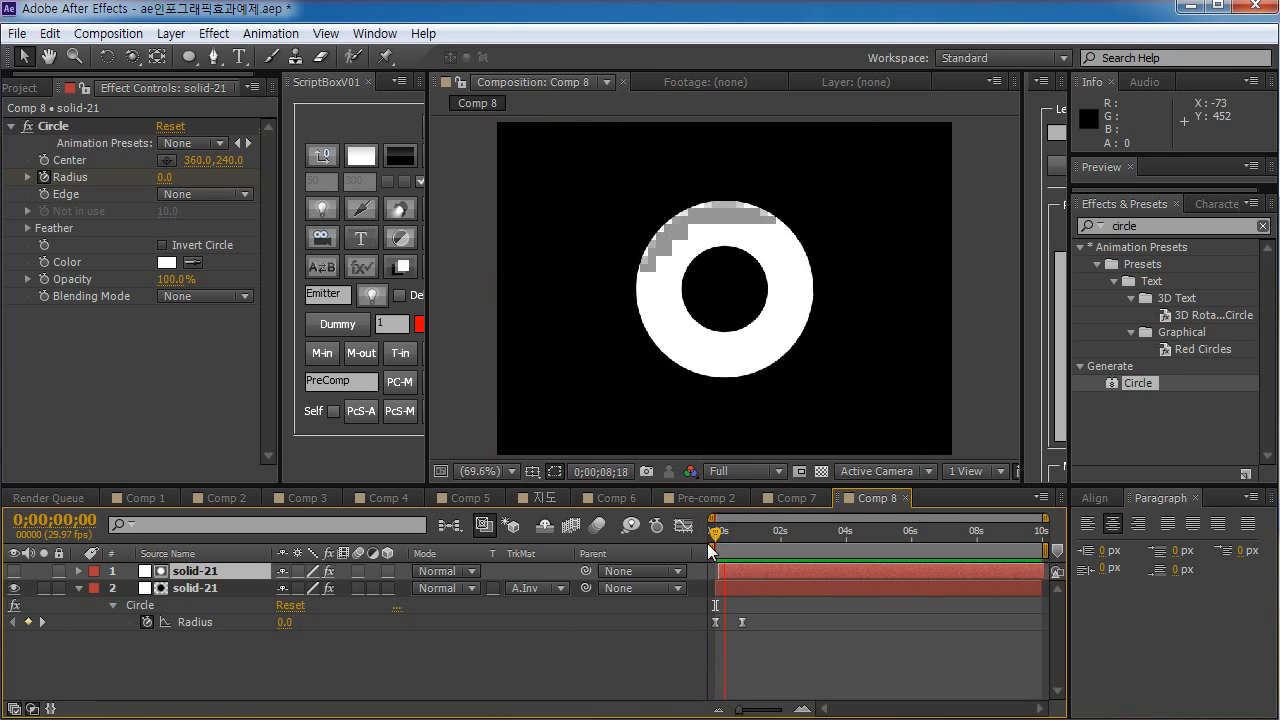
pyautogui.click(428, 654)
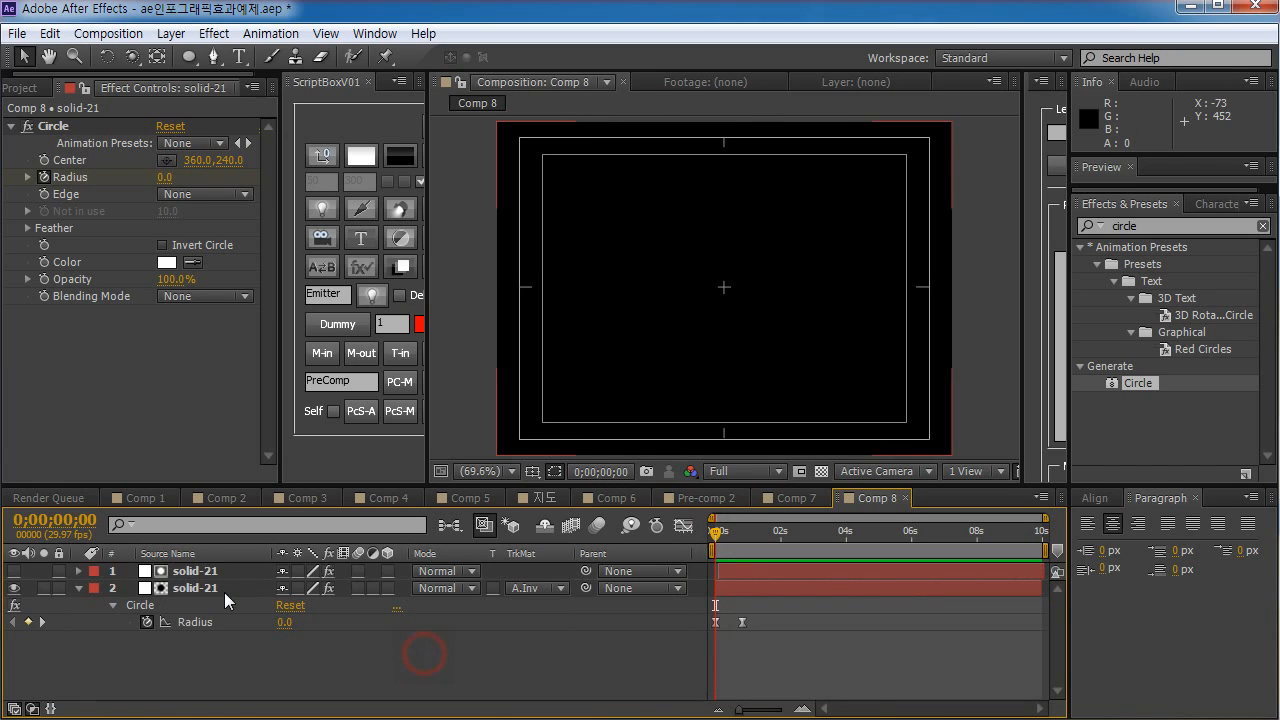
# - Scrub through the first 19 frames to examine how the upper layer's time offset affects the ring's thickness
pyautogui.click(224, 590)
pyautogui.keyDown('shift'); pyautogui.click(216, 571); pyautogui.keyUp('shift')
pyautogui.click(629, 670)
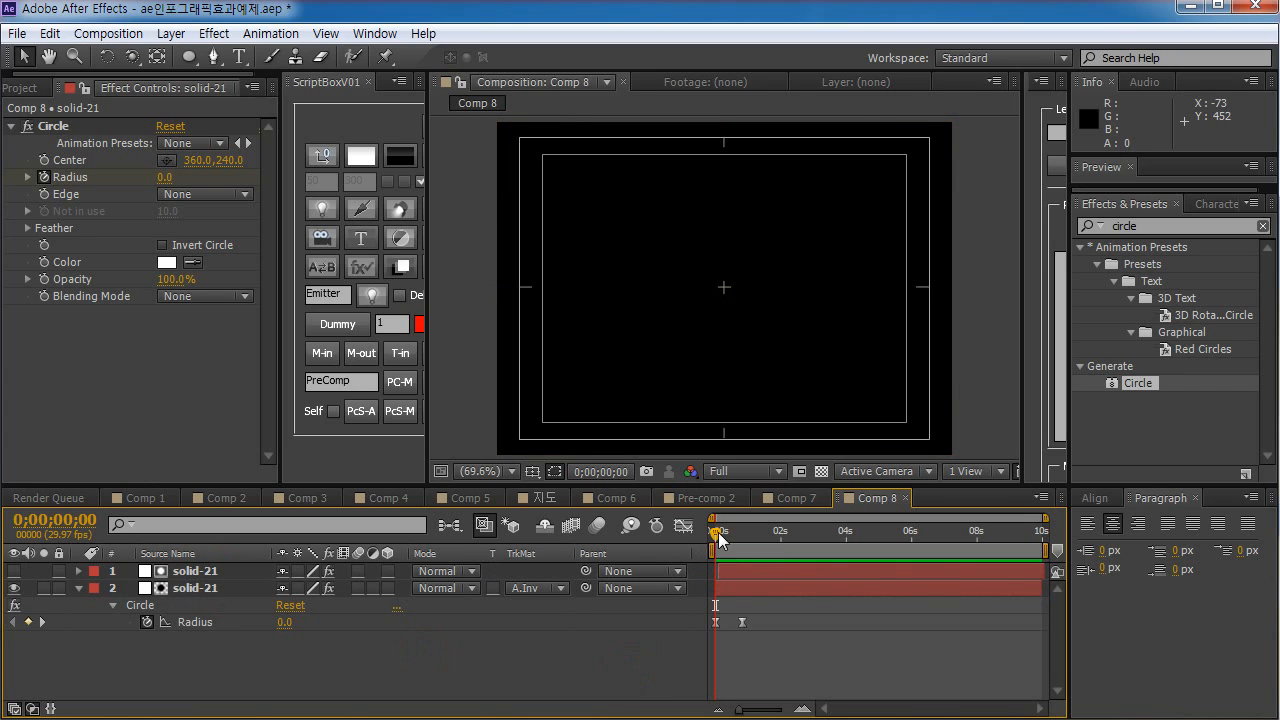
pyautogui.click(232, 575)
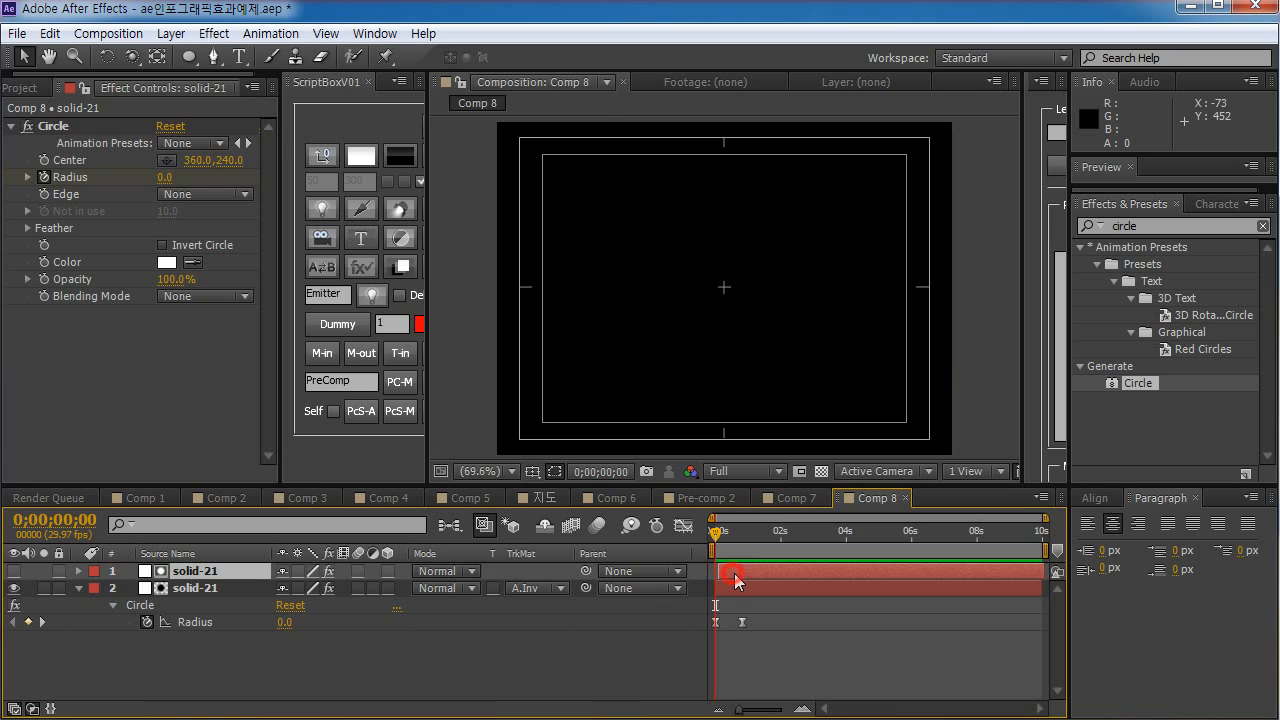
pyautogui.moveTo(716, 533); pyautogui.dragTo(737, 534)
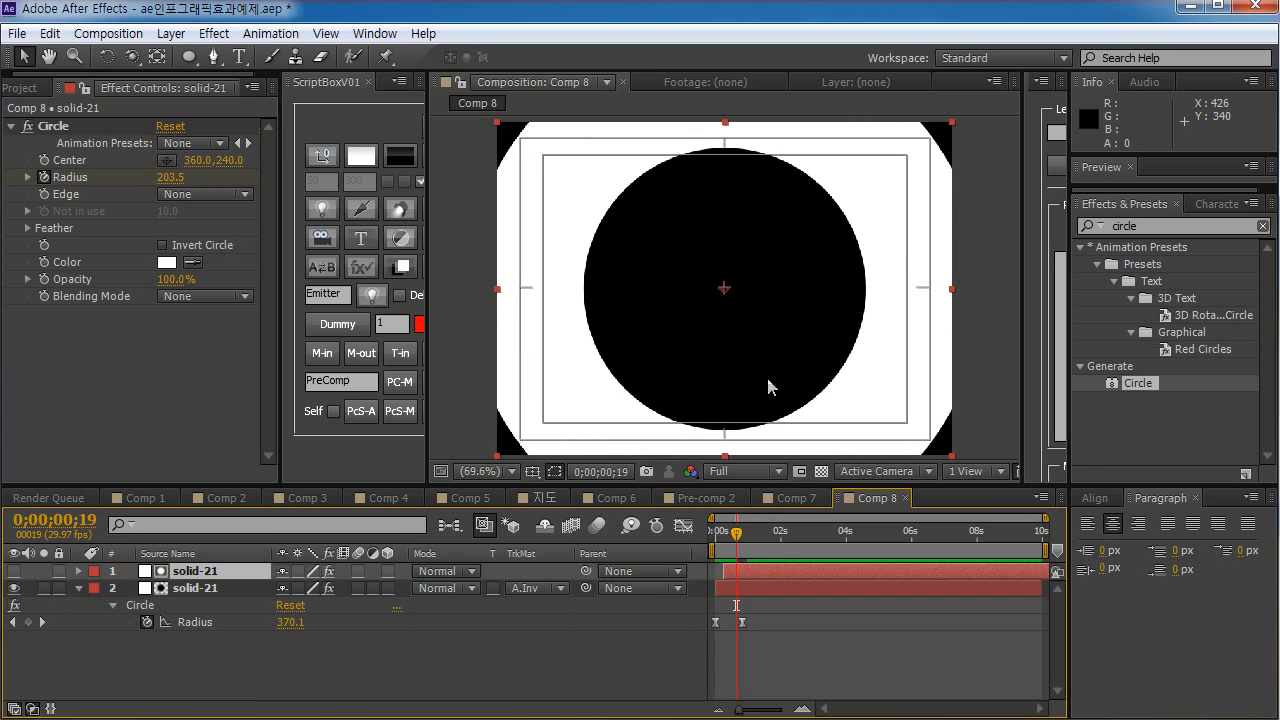
pyautogui.moveTo(737, 533)
pyautogui.mouseDown()
pyautogui.moveTo(714, 533)
pyautogui.moveTo(730, 533)
pyautogui.mouseUp()
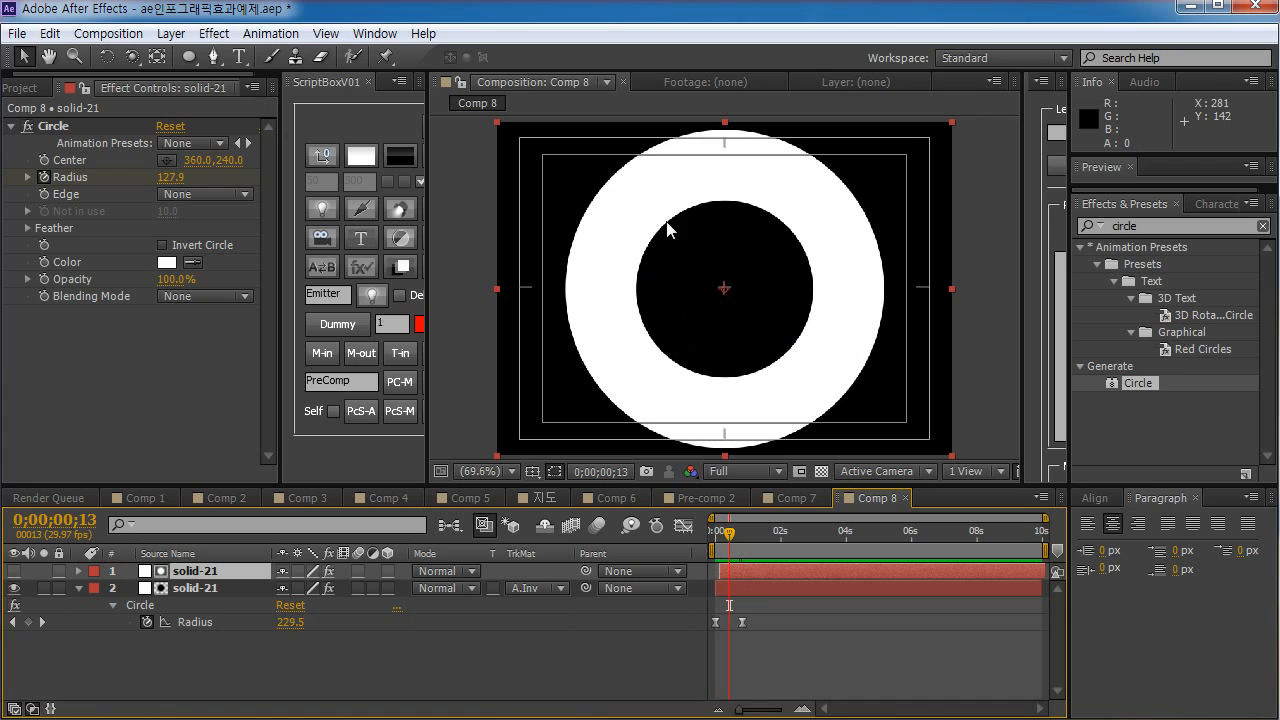
pyautogui.click(727, 535)
pyautogui.moveTo(727, 535)
pyautogui.mouseDown()
pyautogui.moveTo(742, 535)
pyautogui.moveTo(725, 536)
pyautogui.mouseUp()
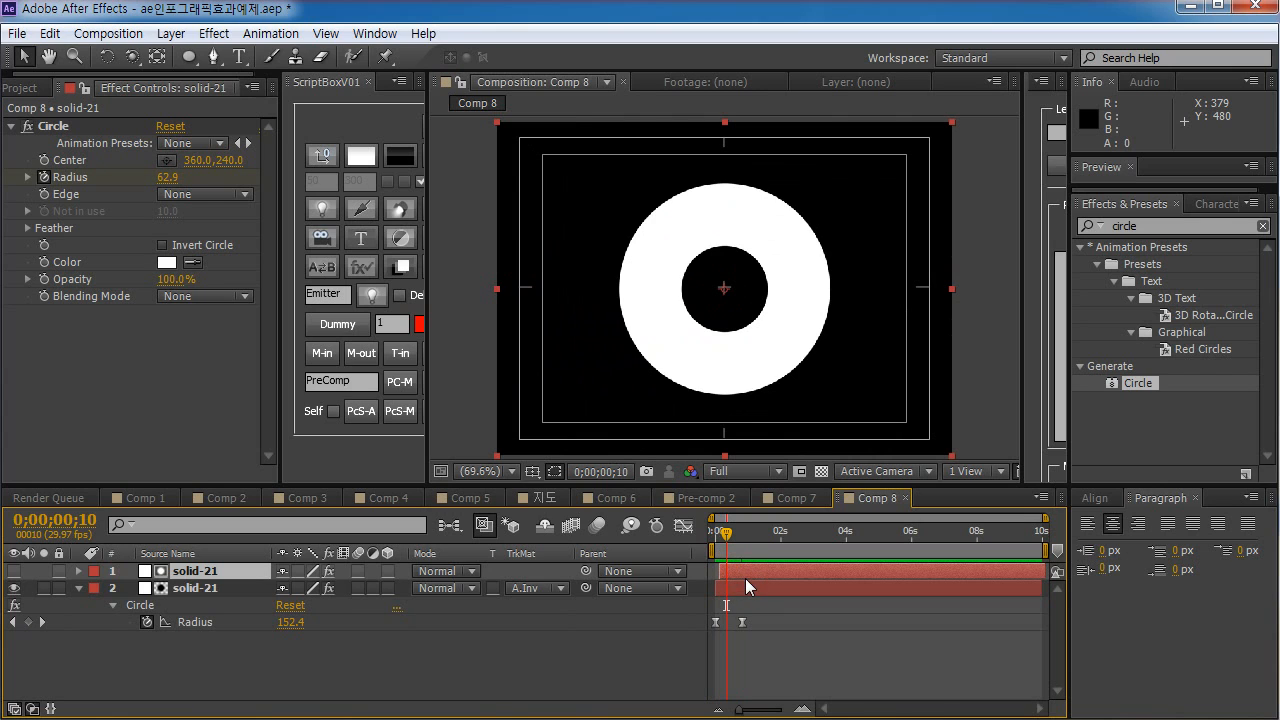
# - Reveal the upper solid-21's Radius keyframes and move its last one to 0;00;00;25, aligned with the lower layer's last keyframe
pyautogui.press('u')
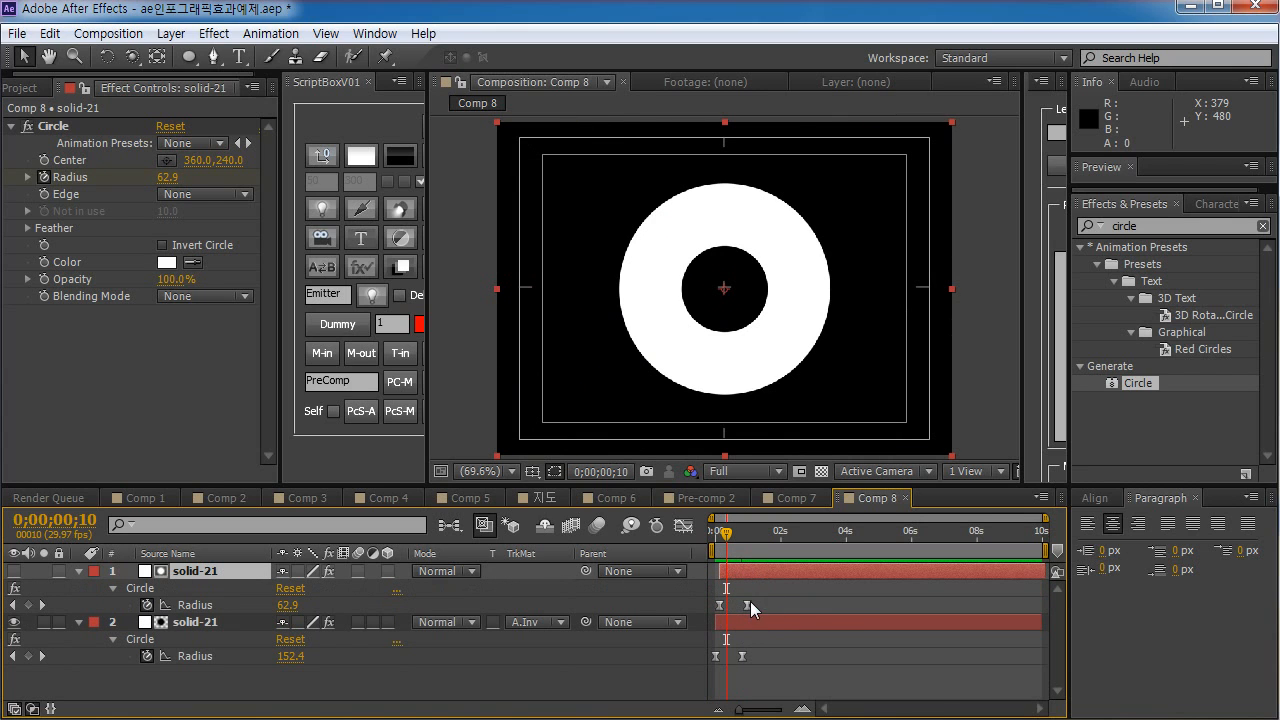
pyautogui.moveTo(713, 662)
pyautogui.press('=')
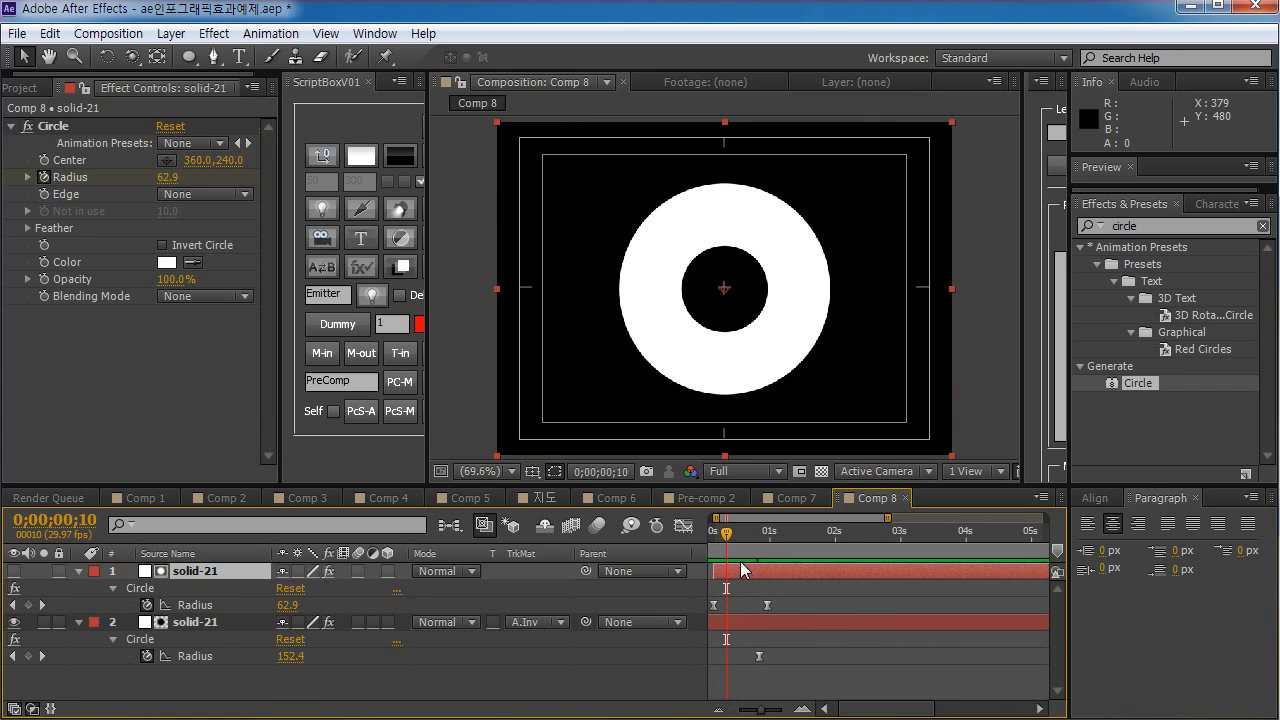
pyautogui.moveTo(731, 533); pyautogui.dragTo(760, 535)
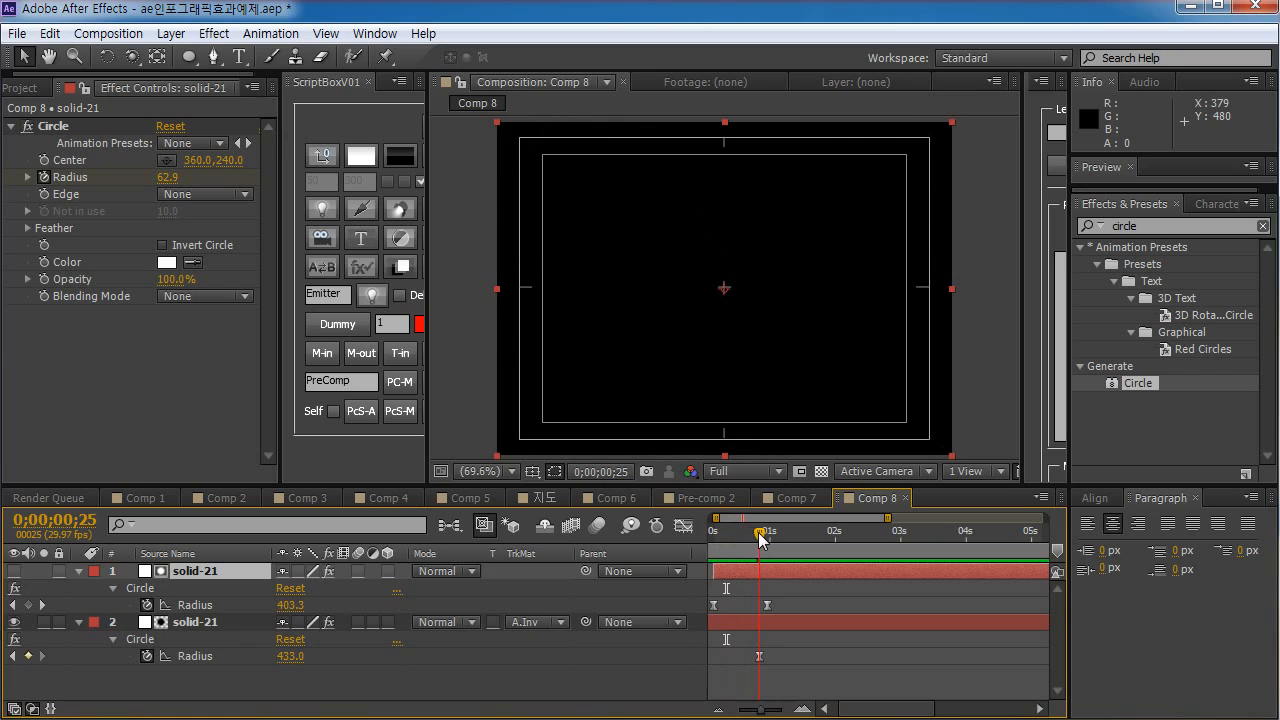
pyautogui.click(777, 591)
pyautogui.click(744, 572)
pyautogui.click(768, 606)
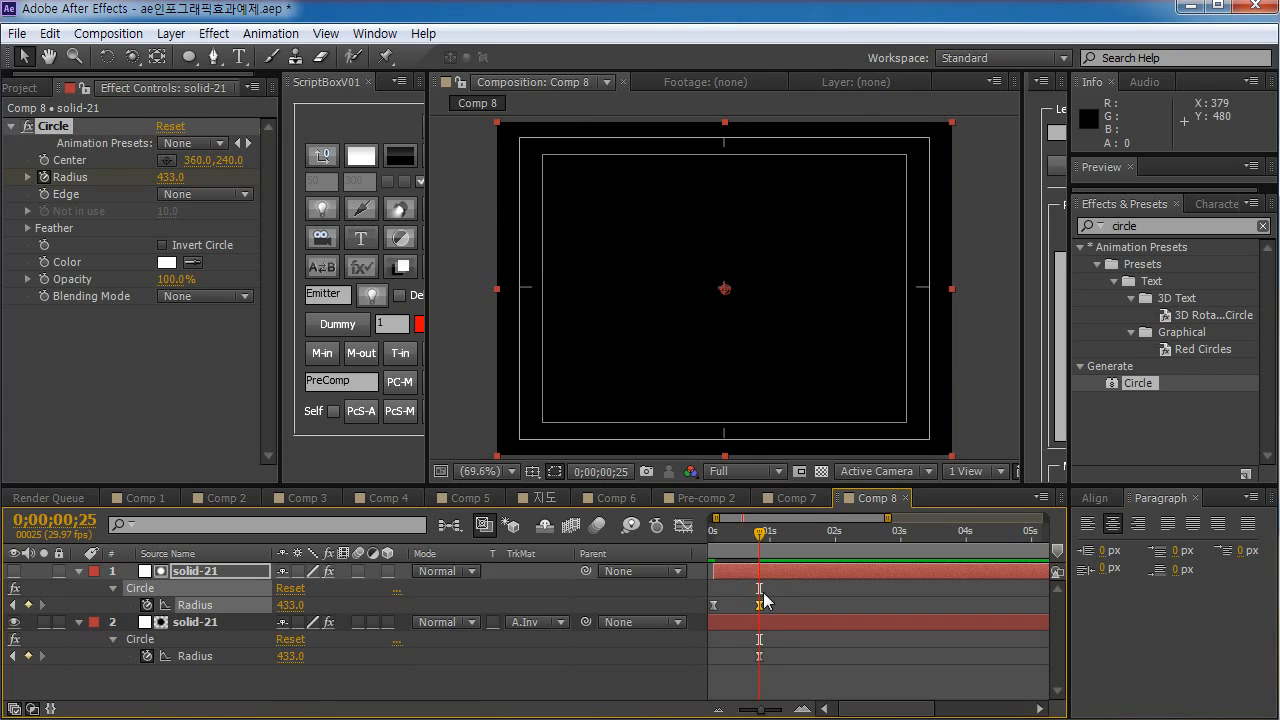
# - Try moving the upper solid-21's last Radius keyframe slightly earlier than the lower layer's last one, and preview from the first frame
pyautogui.moveTo(757, 548)
pyautogui.mouseDown()
pyautogui.moveTo(714, 548)
pyautogui.moveTo(751, 544)
pyautogui.mouseUp()
pyautogui.moveTo(771, 600); pyautogui.dragTo(764, 601)
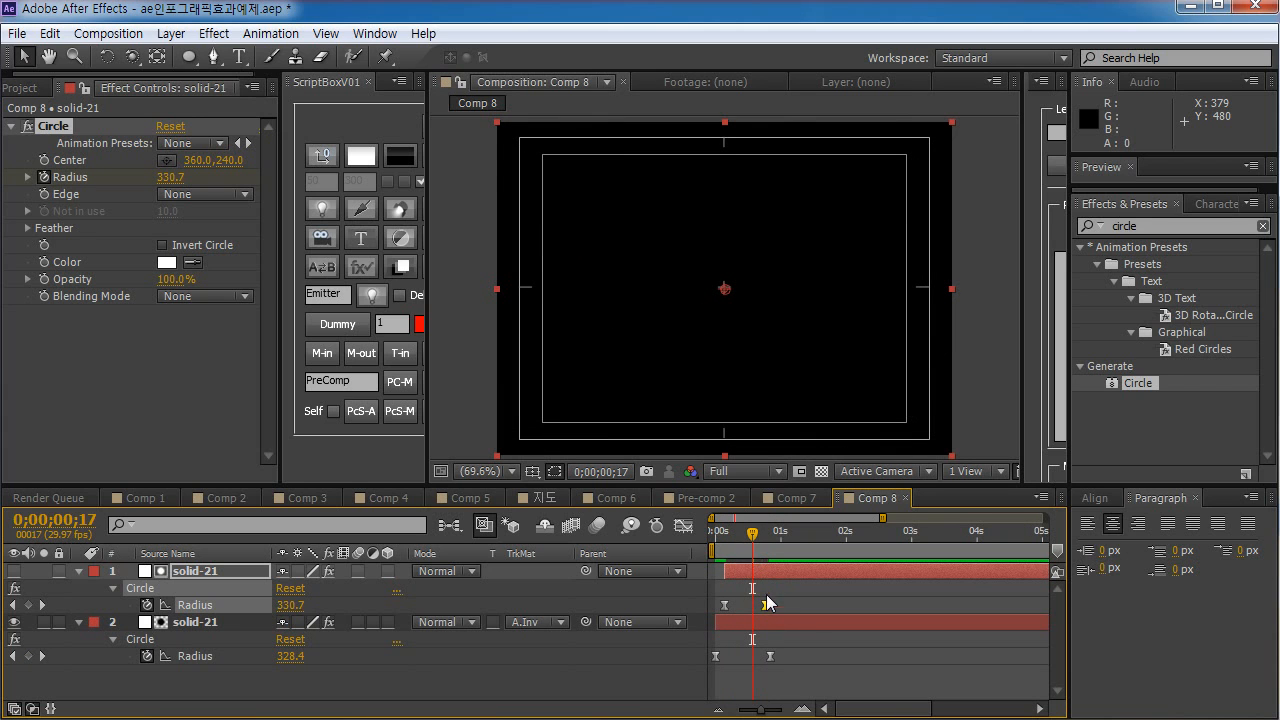
pyautogui.moveTo(754, 541); pyautogui.dragTo(710, 590)
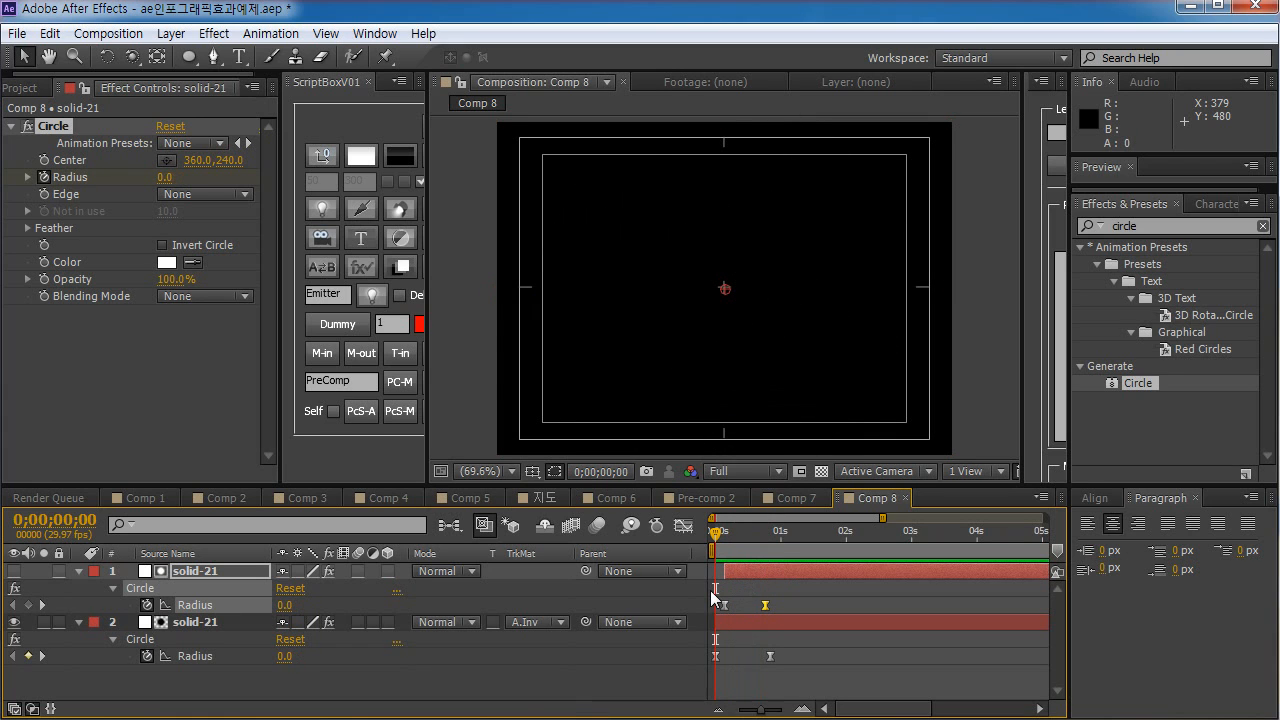
pyautogui.press("'")
# - Realign the upper solid-21's last Radius keyframe with the lower layer's last keyframe and preview the ring from the first frame
pyautogui.click(800, 592)
pyautogui.click(769, 605)
pyautogui.moveTo(714, 531); pyautogui.dragTo(706, 557)
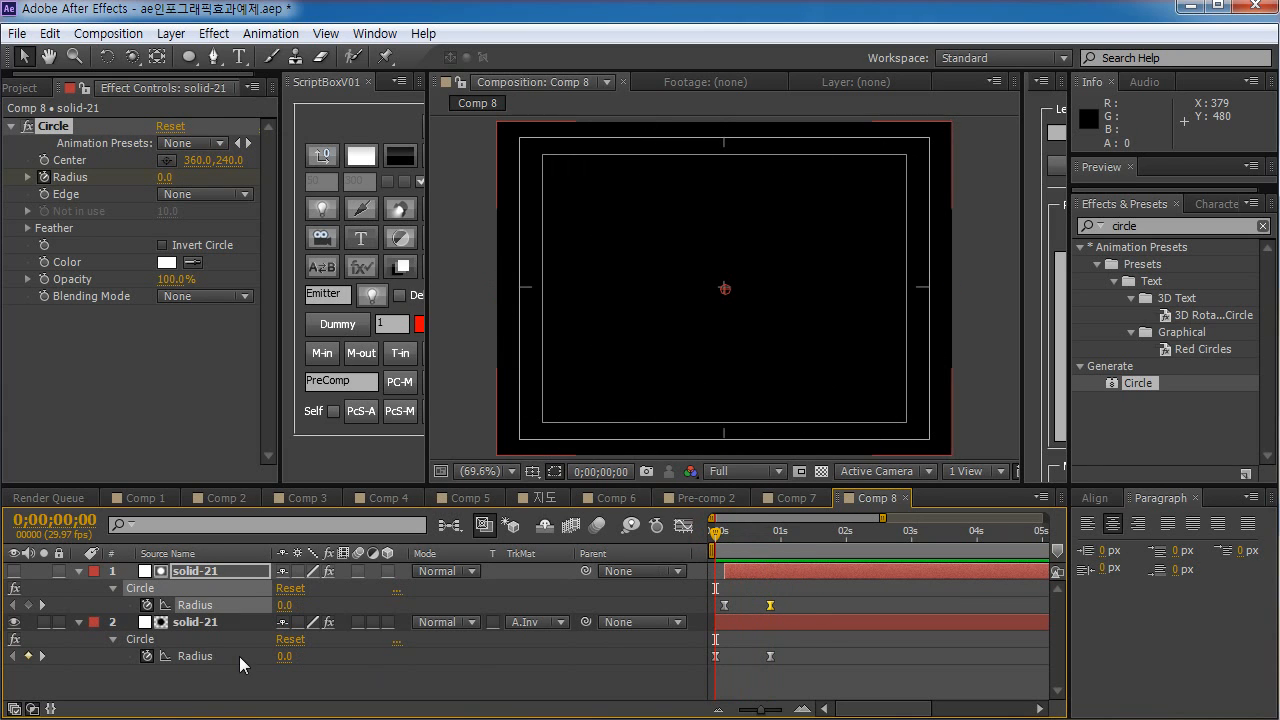
pyautogui.press('space')
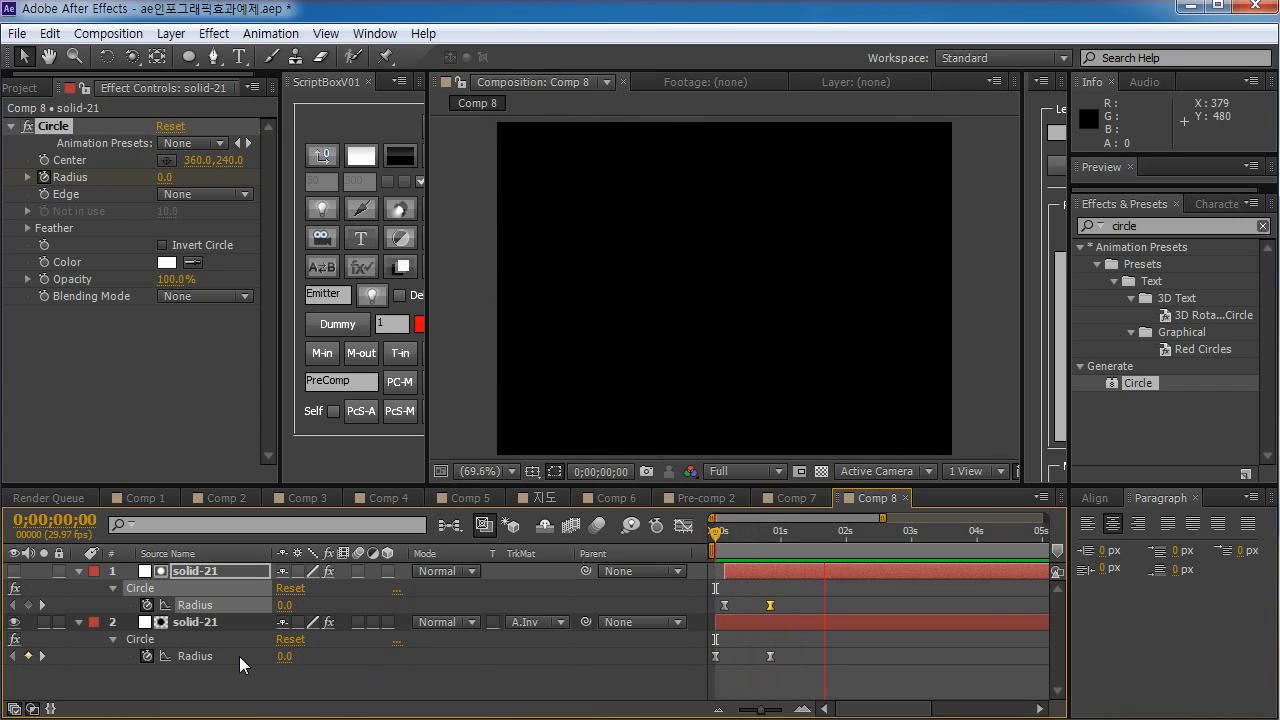
# - Collapse both solid-21 layers, duplicate them as a matted pair on top of the stack, and offset the copies later than the originals
pyautogui.click(205, 573)
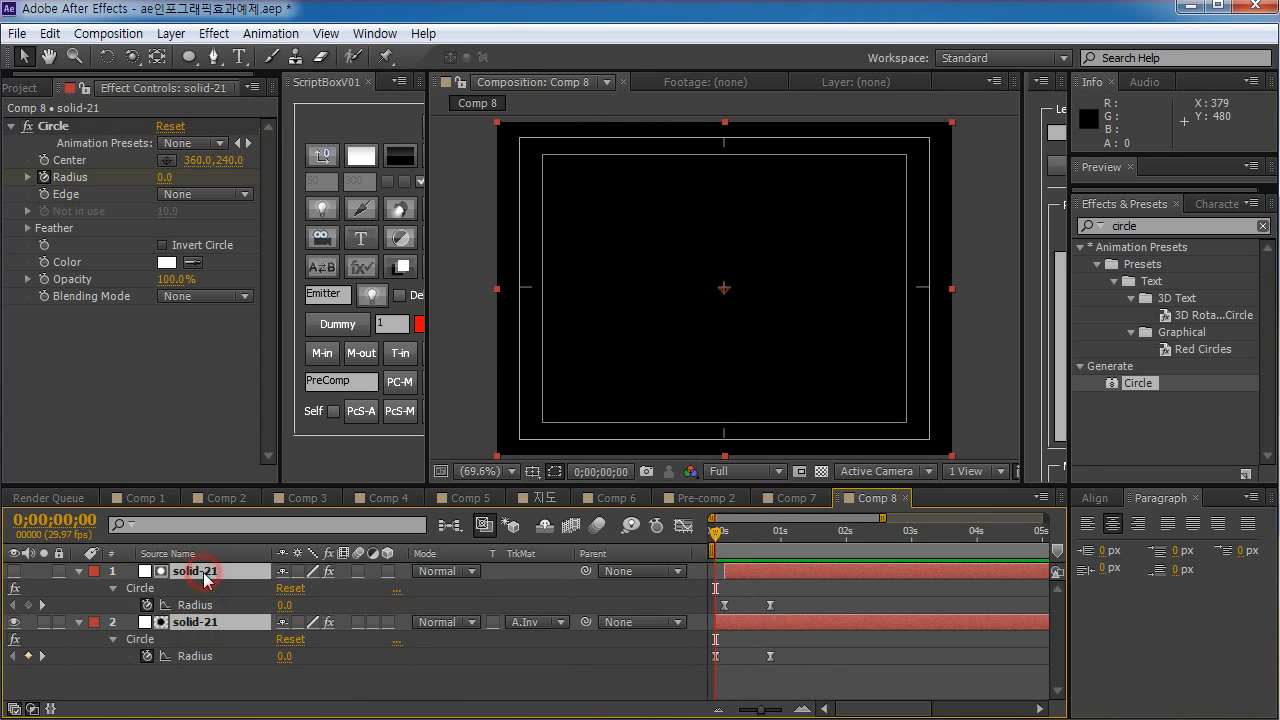
pyautogui.press('u')
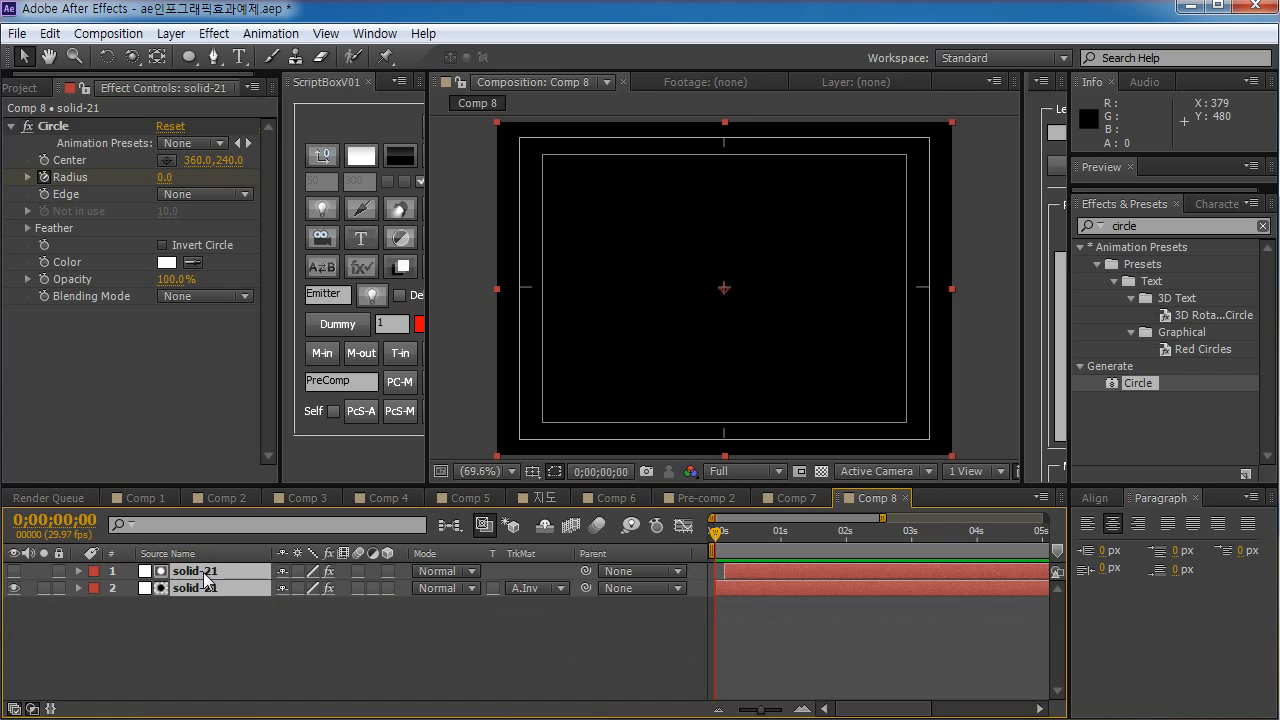
pyautogui.click(218, 629)
pyautogui.click(216, 591)
pyautogui.keyDown('shift'); pyautogui.click(206, 574); pyautogui.keyUp('shift')
pyautogui.moveTo(264, 656); pyautogui.dragTo(155, 560)
pyautogui.hotkey('ctrl', 'd')
pyautogui.moveTo(711, 533)
pyautogui.mouseDown()
pyautogui.moveTo(729, 535)
pyautogui.moveTo(695, 539)
pyautogui.mouseUp()
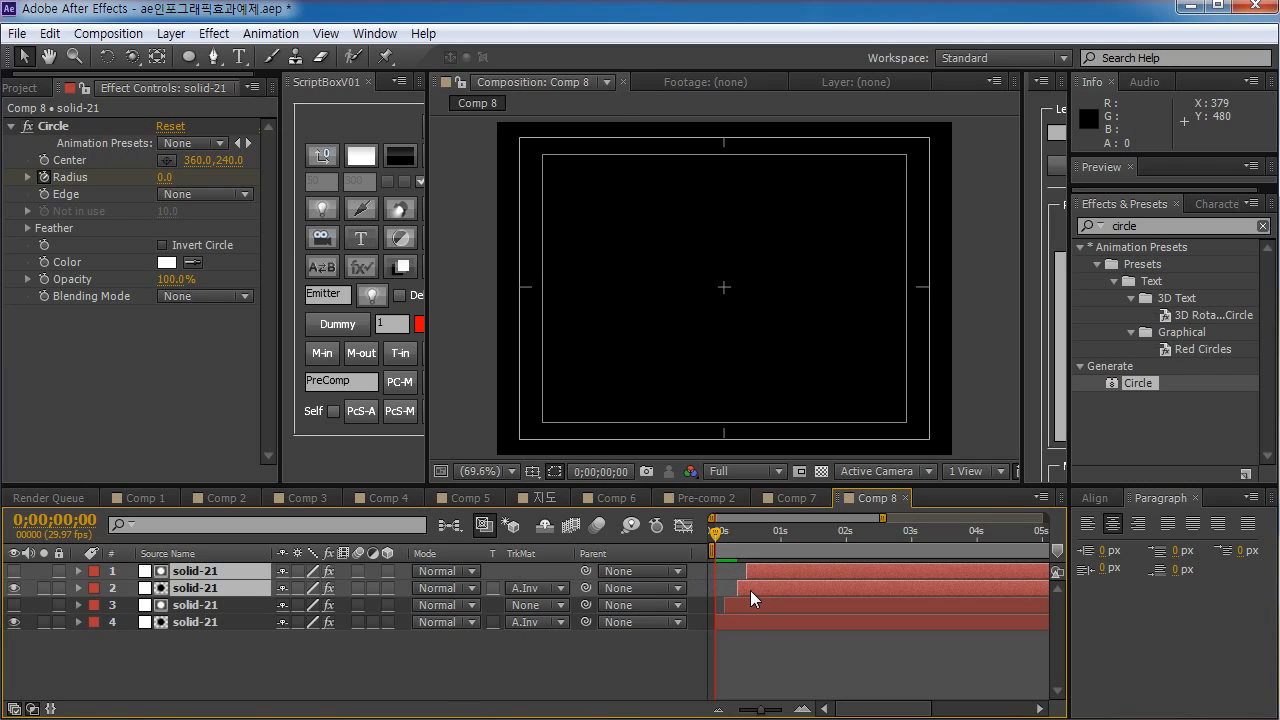
# - Preview the two successive rings from the first frame
pyautogui.moveTo(715, 532); pyautogui.dragTo(672, 572)
pyautogui.press('0')
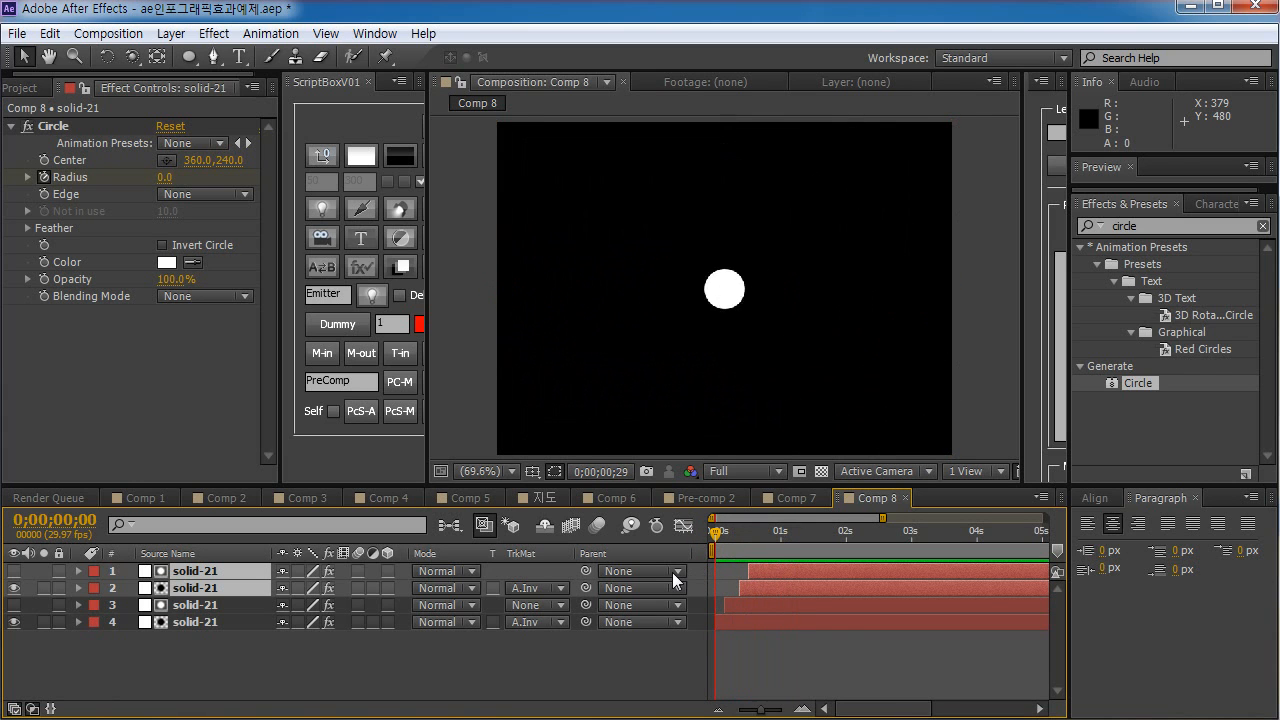
pyautogui.press('space')
pyautogui.press('0')
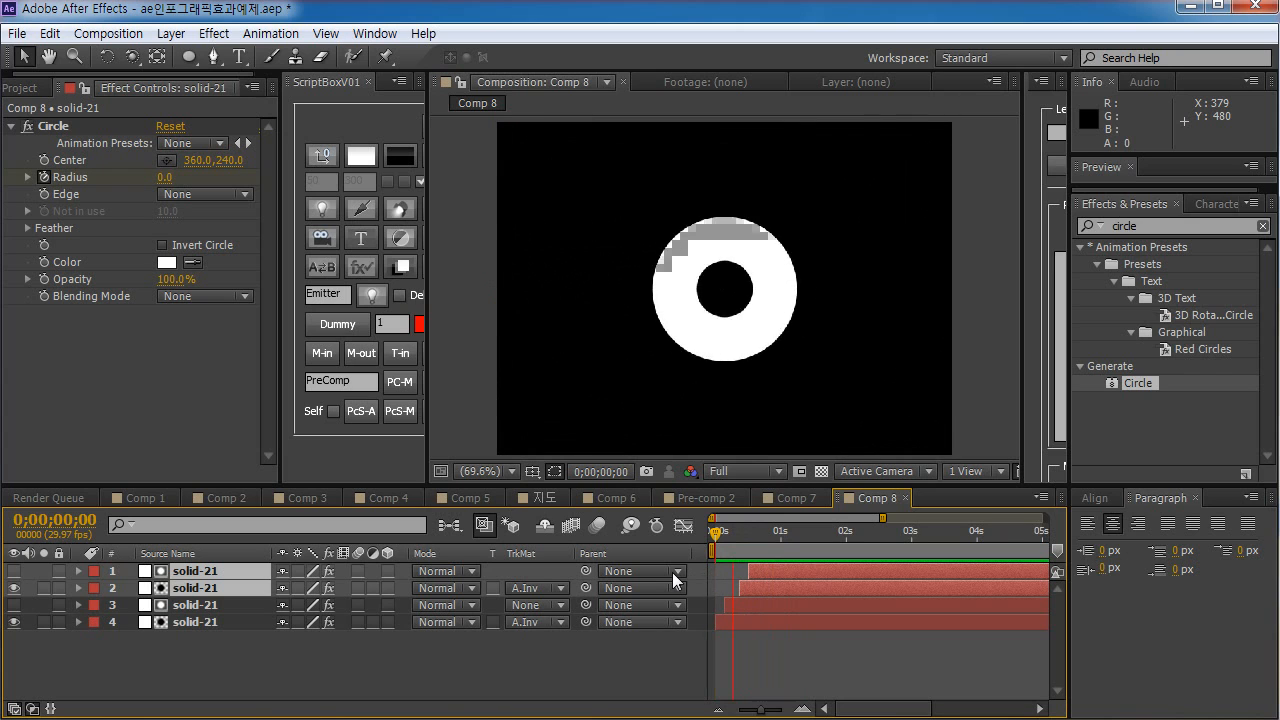
pyautogui.press('space')
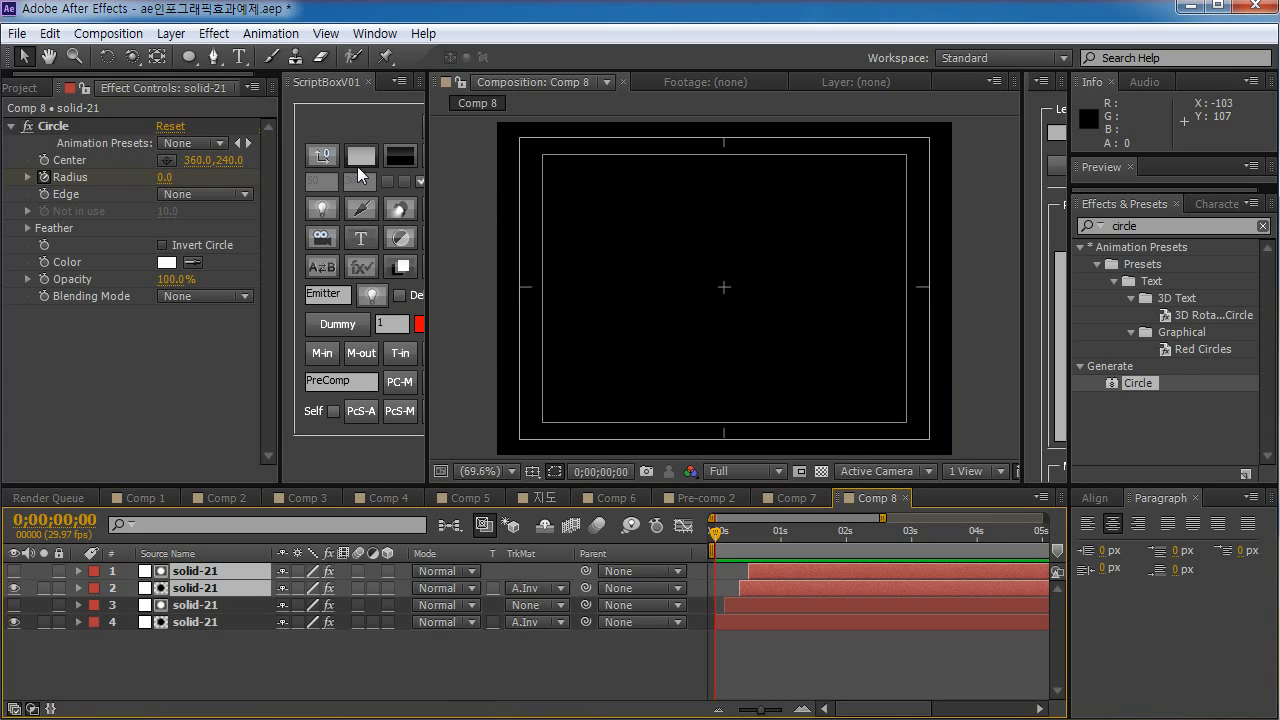
# - Widen the ScriptBoxV01 panel, create a green solid as the bottom background layer, and preview the rings over it
pyautogui.moveTo(427, 165); pyautogui.dragTo(479, 166)
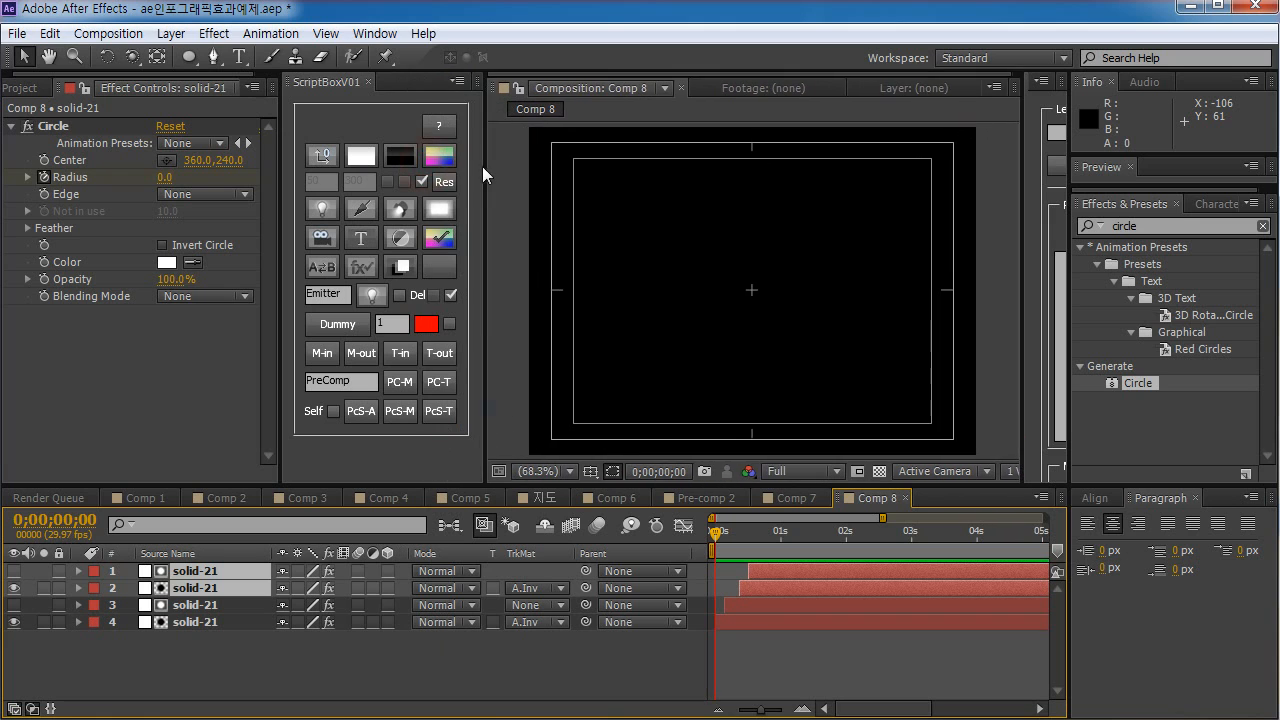
pyautogui.click(443, 156)
pyautogui.moveTo(204, 572); pyautogui.dragTo(212, 680)
pyautogui.press('space')
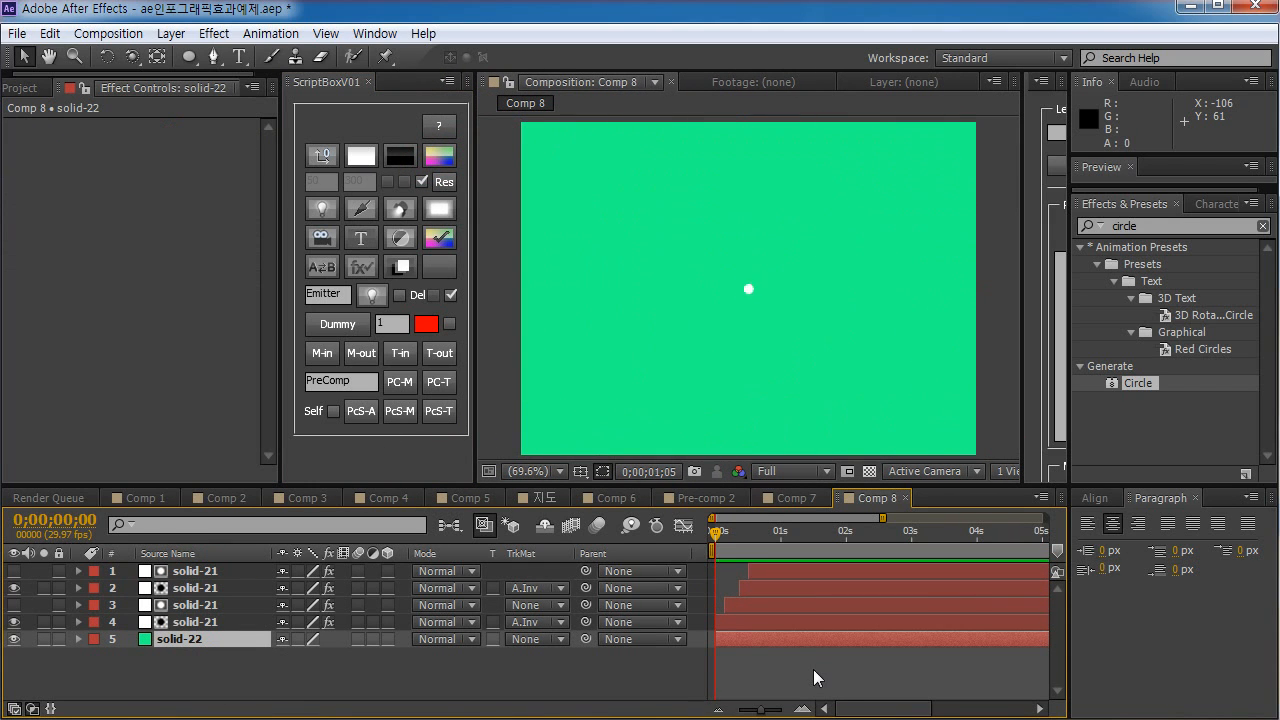
pyautogui.press('space')
# - Reveal the Radius keyframes of all four solid-21 layers and move their last keyframes later by about a quarter second
pyautogui.moveTo(813, 669); pyautogui.dragTo(791, 578)
pyautogui.press('u')
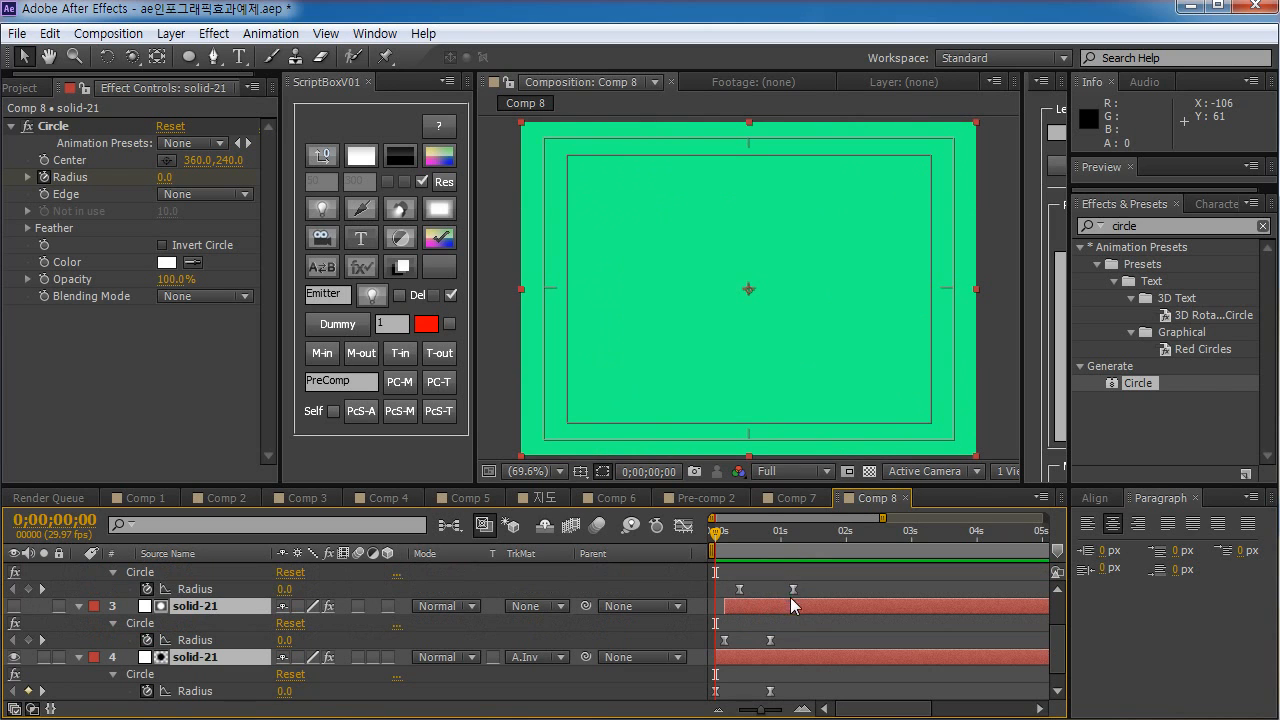
pyautogui.press('u')
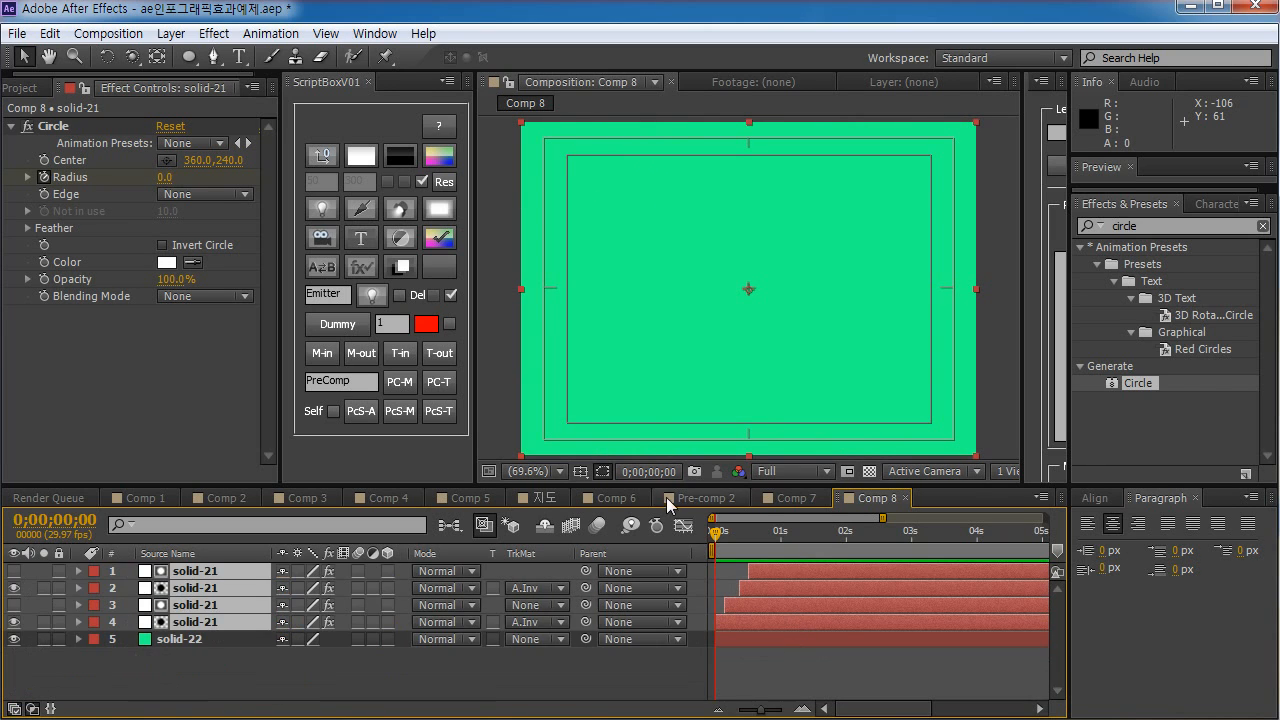
pyautogui.moveTo(666, 486); pyautogui.dragTo(690, 322)
pyautogui.press('u')
pyautogui.moveTo(821, 435); pyautogui.dragTo(763, 601)
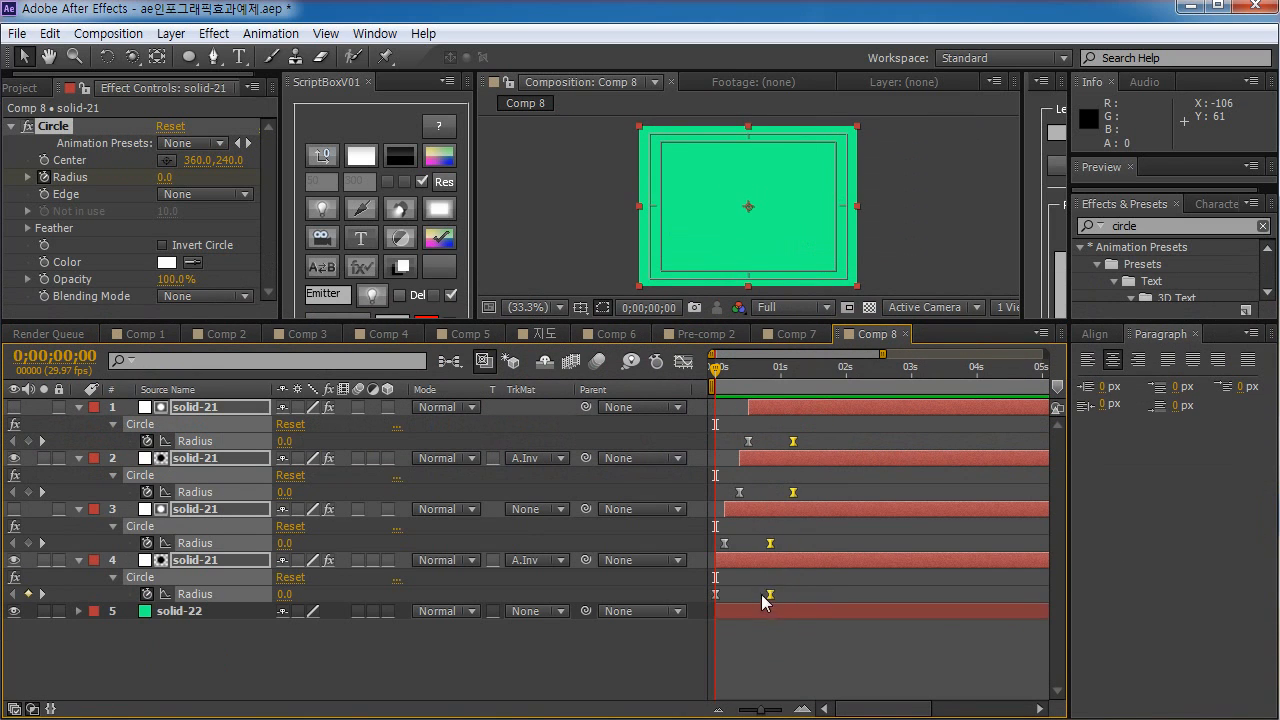
pyautogui.moveTo(770, 545); pyautogui.dragTo(786, 545)
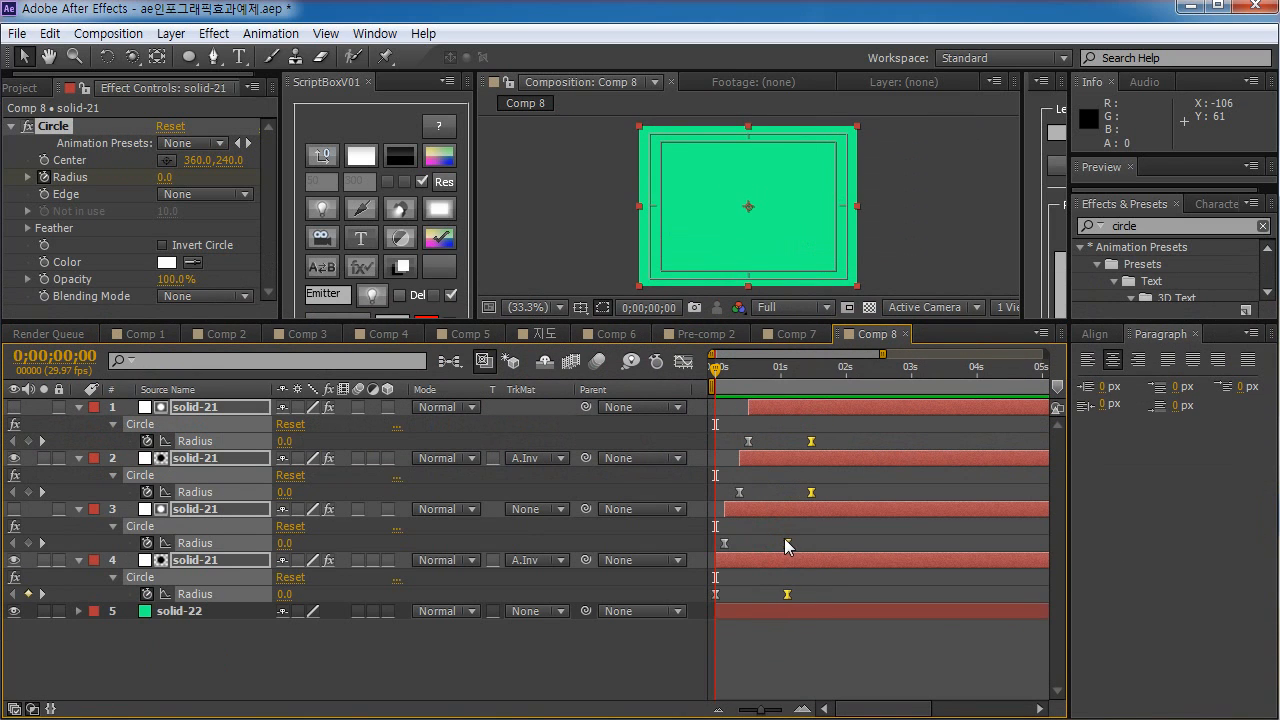
# - Shift the upper pair of solid-21 layers slightly later in time, leaving the lower pair in place
pyautogui.click(626, 682)
pyautogui.click(795, 458)
pyautogui.keyDown('shift'); pyautogui.click(795, 407); pyautogui.keyUp('shift')
pyautogui.moveTo(794, 405); pyautogui.dragTo(803, 406)
# - Collapse the four solid-21 layers' properties, enlarge the composition view again, and preview the retimed rings
pyautogui.click(218, 565)
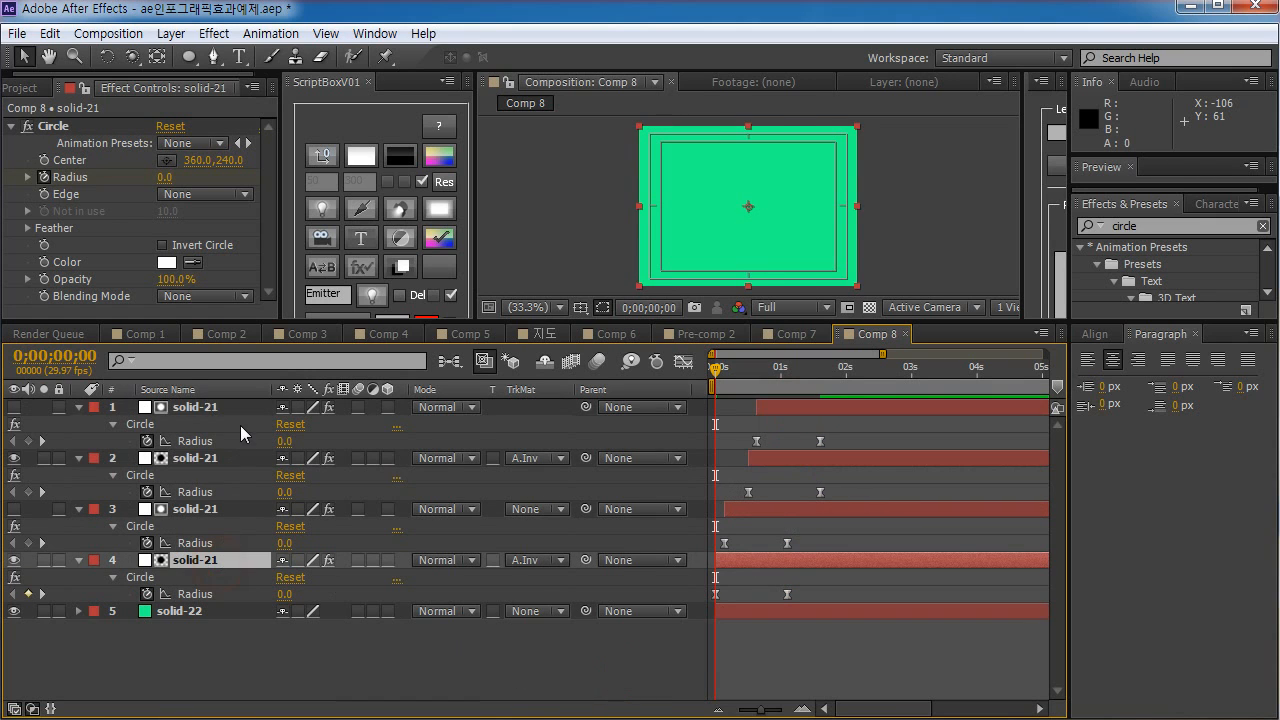
pyautogui.keyDown('shift'); pyautogui.click(236, 408); pyautogui.keyUp('shift')
pyautogui.press('u')
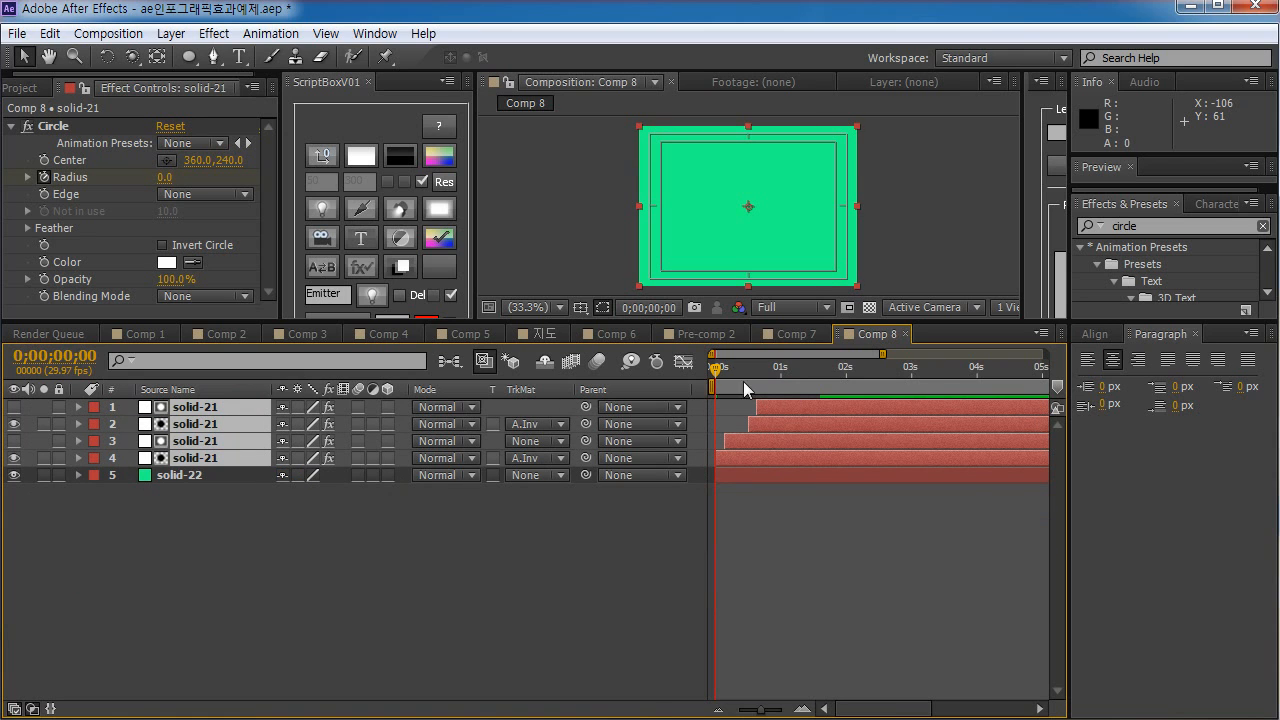
pyautogui.moveTo(695, 322); pyautogui.dragTo(692, 465)
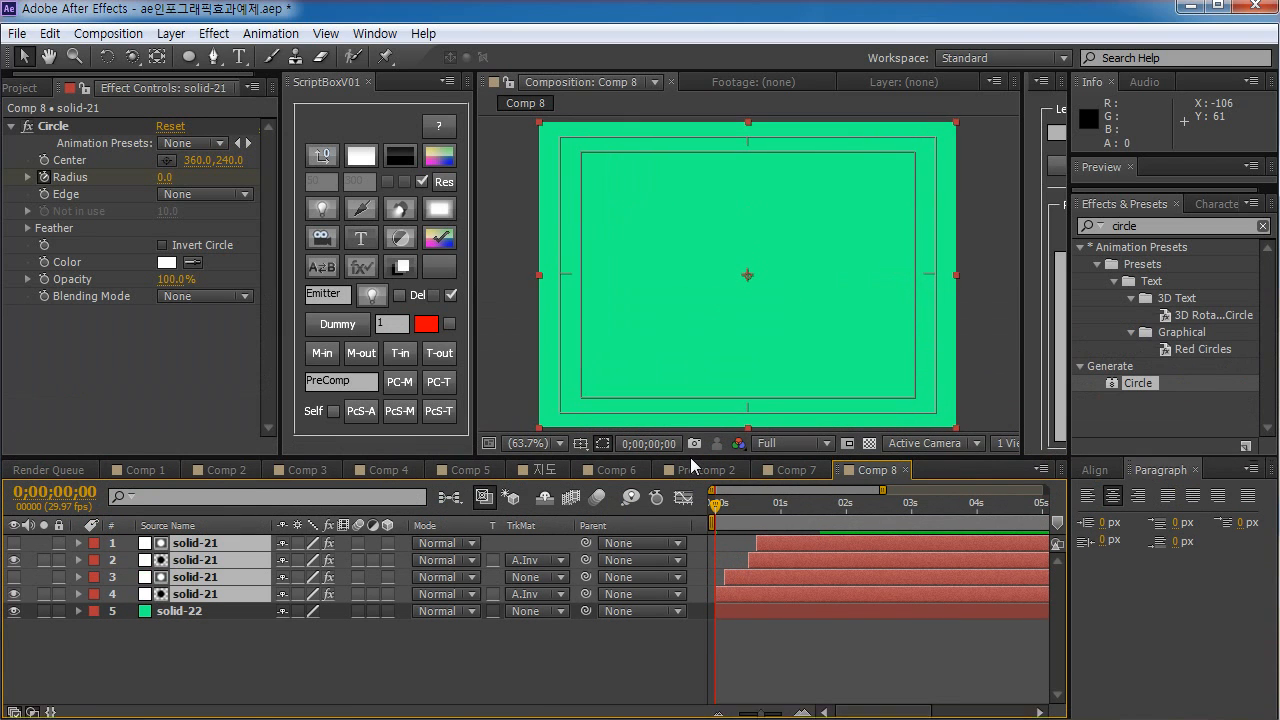
pyautogui.press('space')
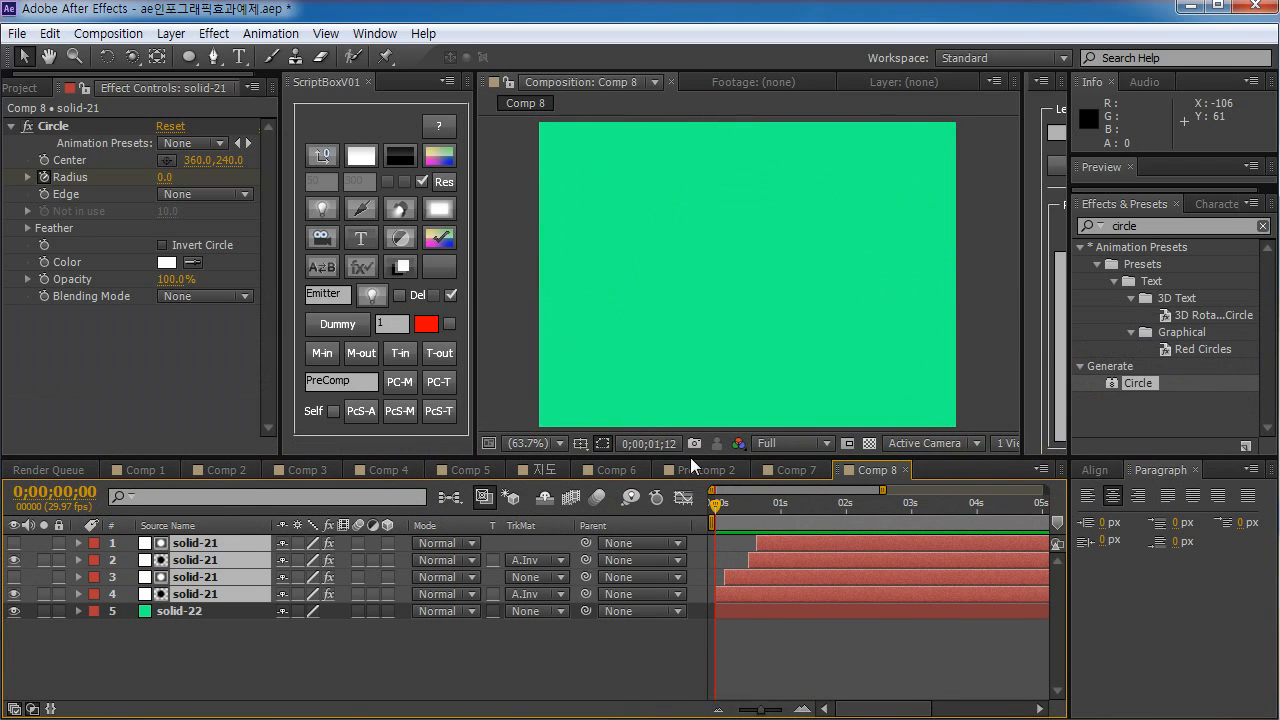
pyautogui.press('space')
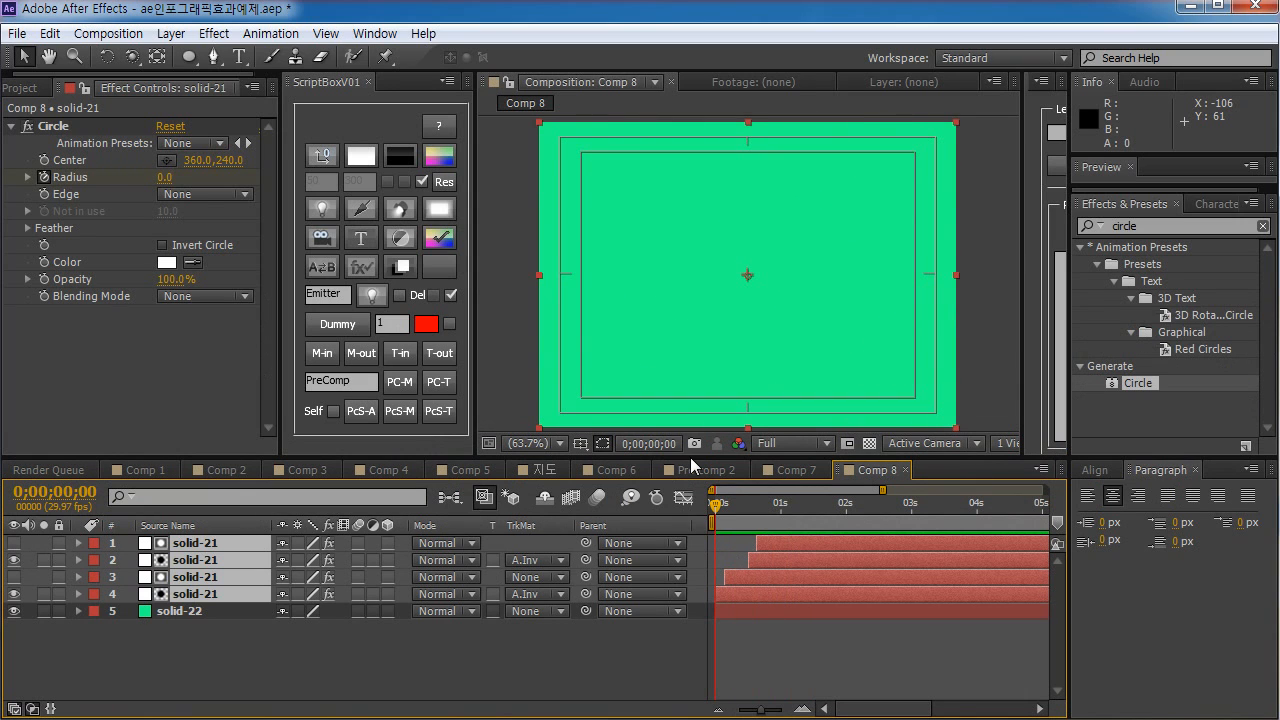
# - Scrub to 0;00;00;28 to examine the ring against the green solid-22 background
pyautogui.click(200, 643)
pyautogui.click(200, 612)
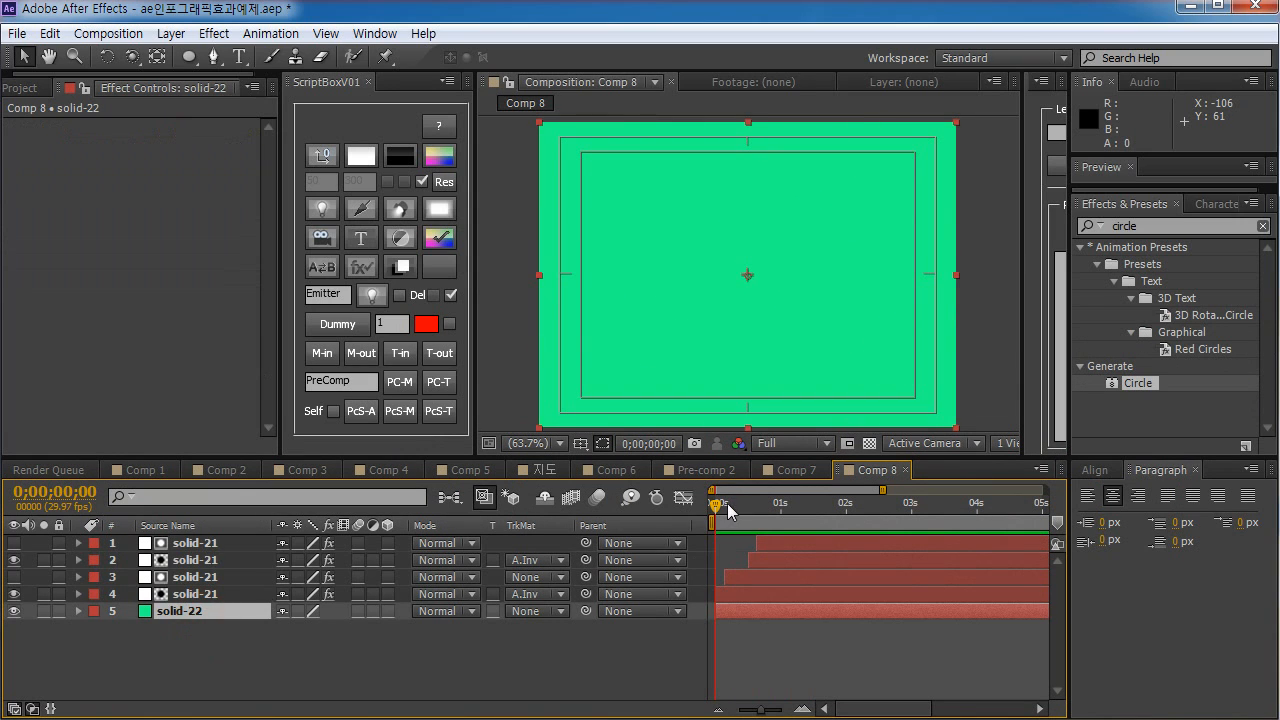
pyautogui.moveTo(726, 502); pyautogui.dragTo(777, 507)
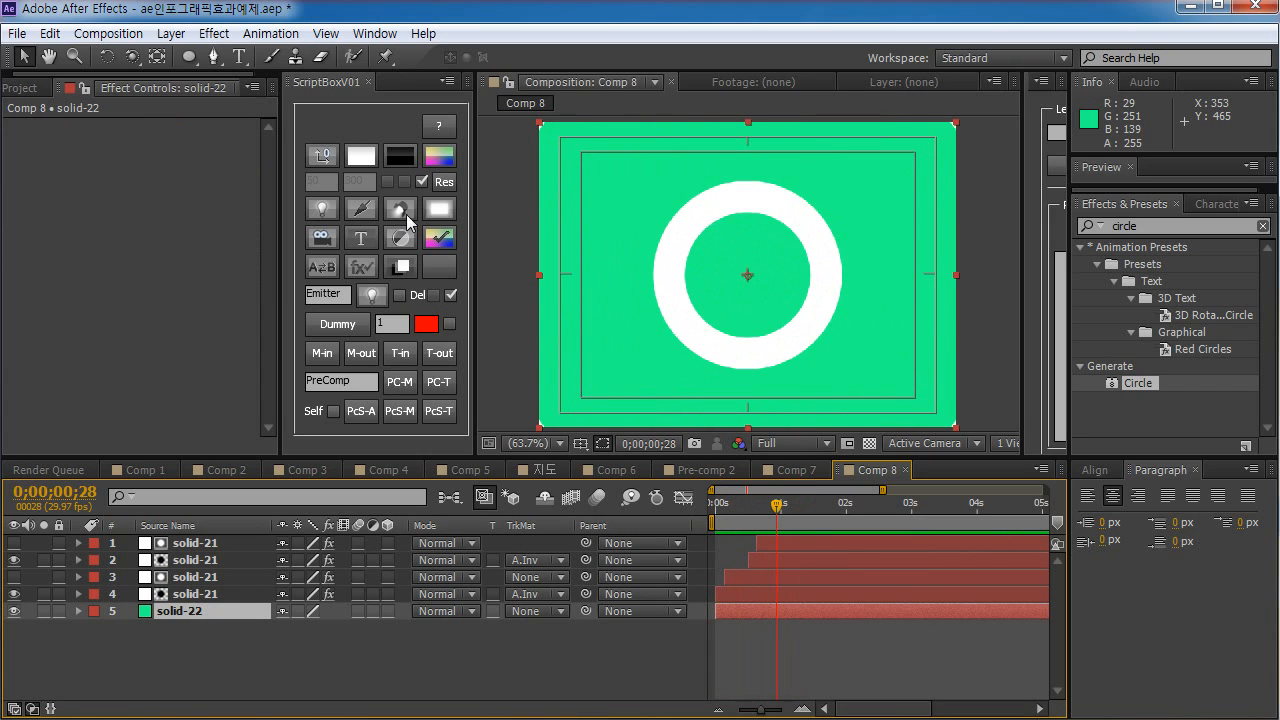
pyautogui.click(361, 156)
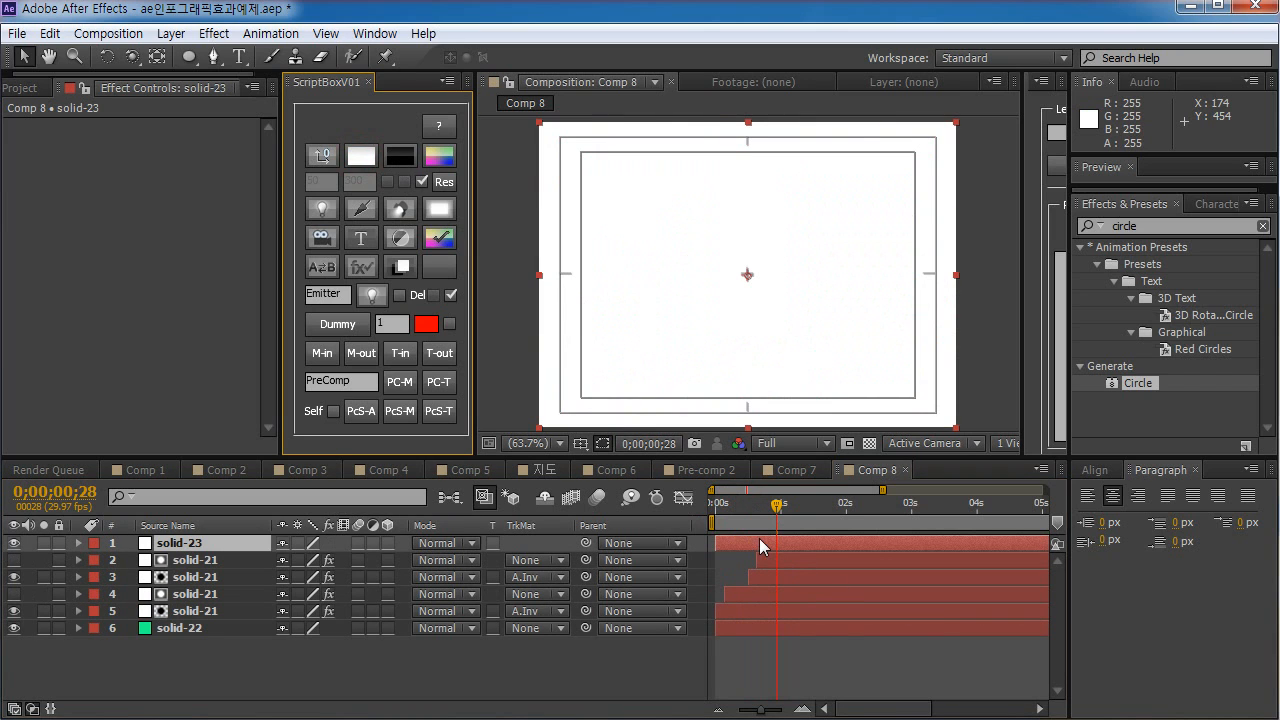
pyautogui.click(236, 672)
pyautogui.hotkey('ctrl', 'z')
# - Create a blue solid, place it between the upper and lower ring pairs, and set it to start just after 0;00;00;19
pyautogui.click(451, 158)
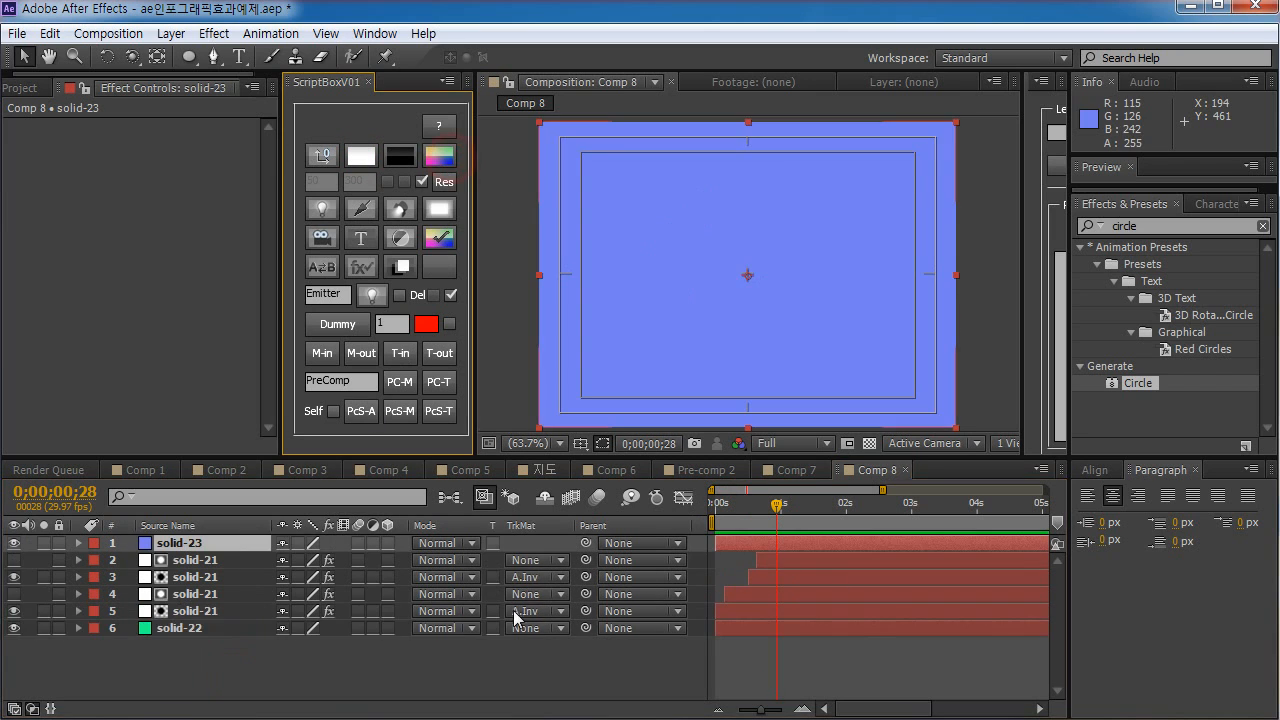
pyautogui.moveTo(243, 541); pyautogui.dragTo(242, 586)
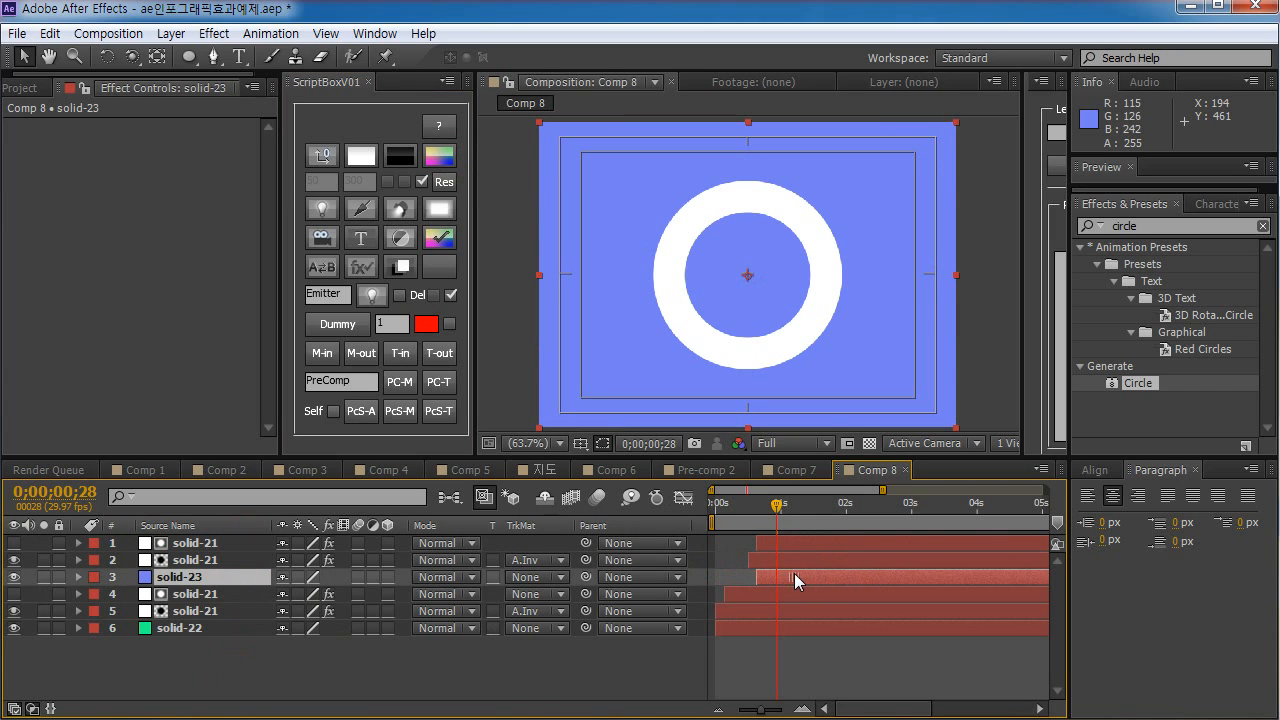
pyautogui.moveTo(777, 505)
pyautogui.mouseDown()
pyautogui.moveTo(730, 510)
pyautogui.moveTo(760, 507)
pyautogui.moveTo(723, 524)
pyautogui.moveTo(756, 519)
pyautogui.mouseUp()
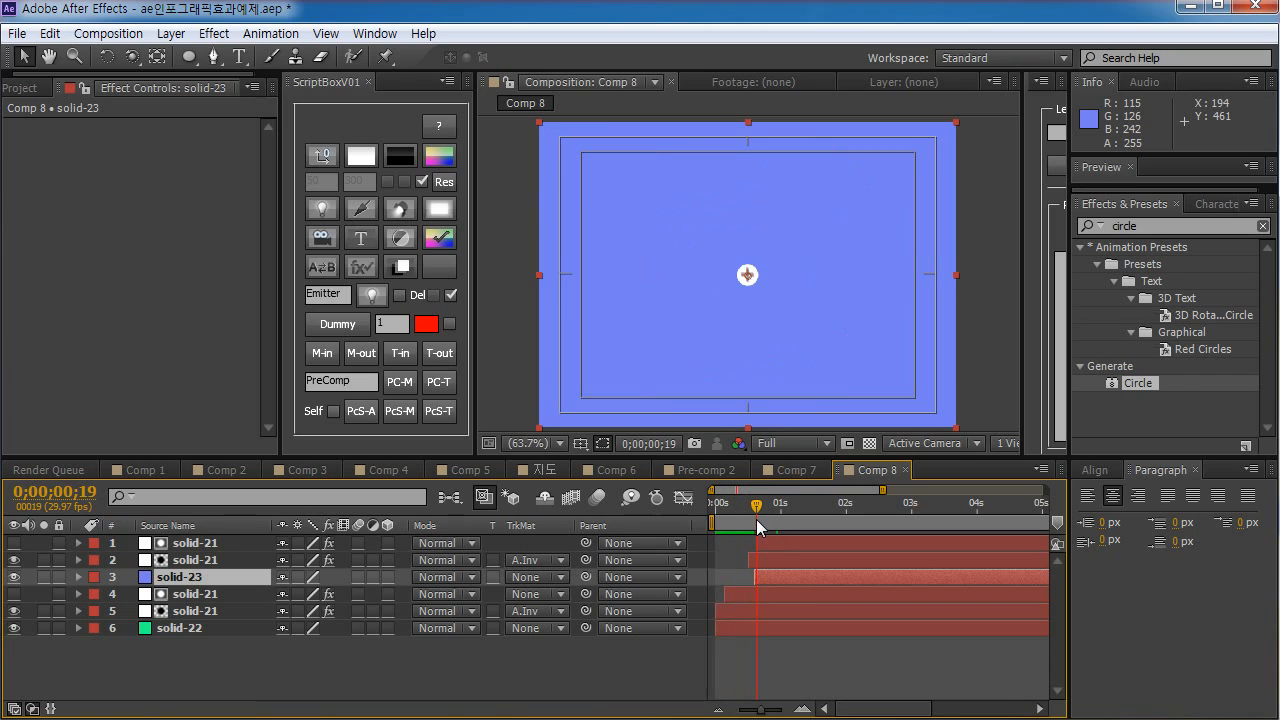
pyautogui.moveTo(766, 568); pyautogui.dragTo(777, 576)
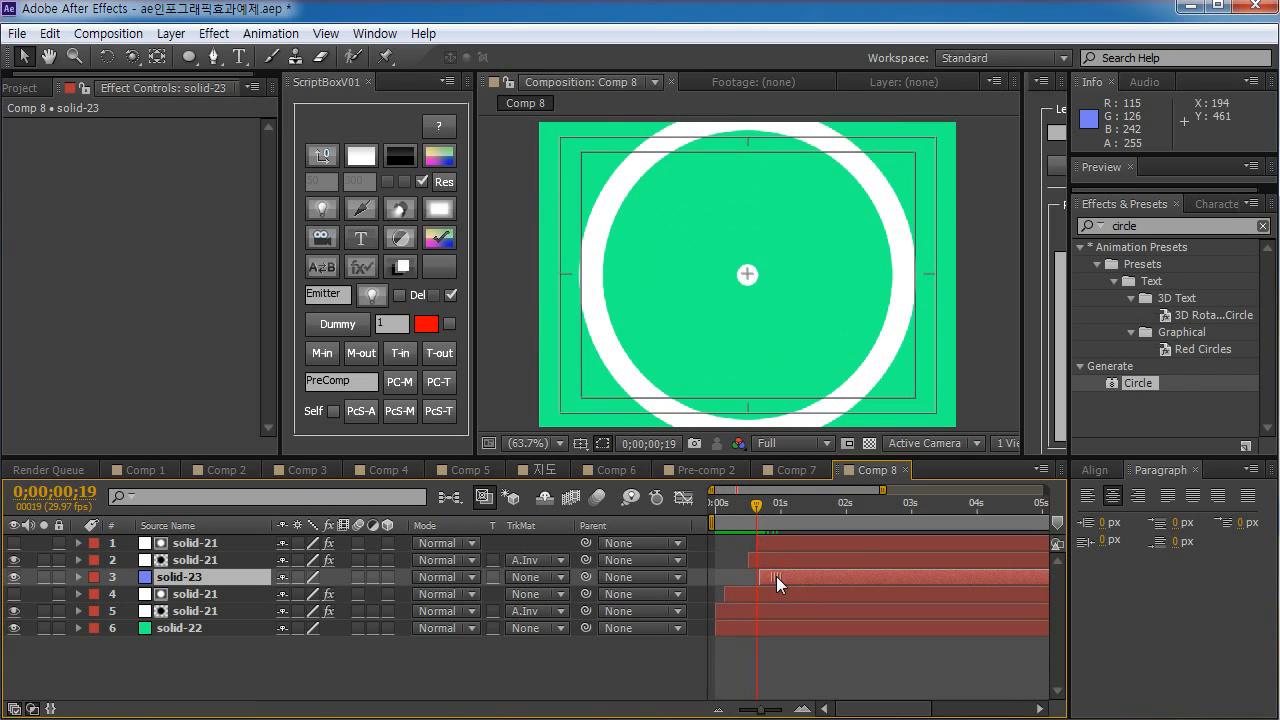
pyautogui.moveTo(774, 500); pyautogui.dragTo(741, 513)
pyautogui.moveTo(718, 522)
pyautogui.mouseDown()
pyautogui.moveTo(775, 522)
pyautogui.moveTo(725, 522)
pyautogui.moveTo(747, 515)
pyautogui.moveTo(735, 517)
pyautogui.mouseUp()
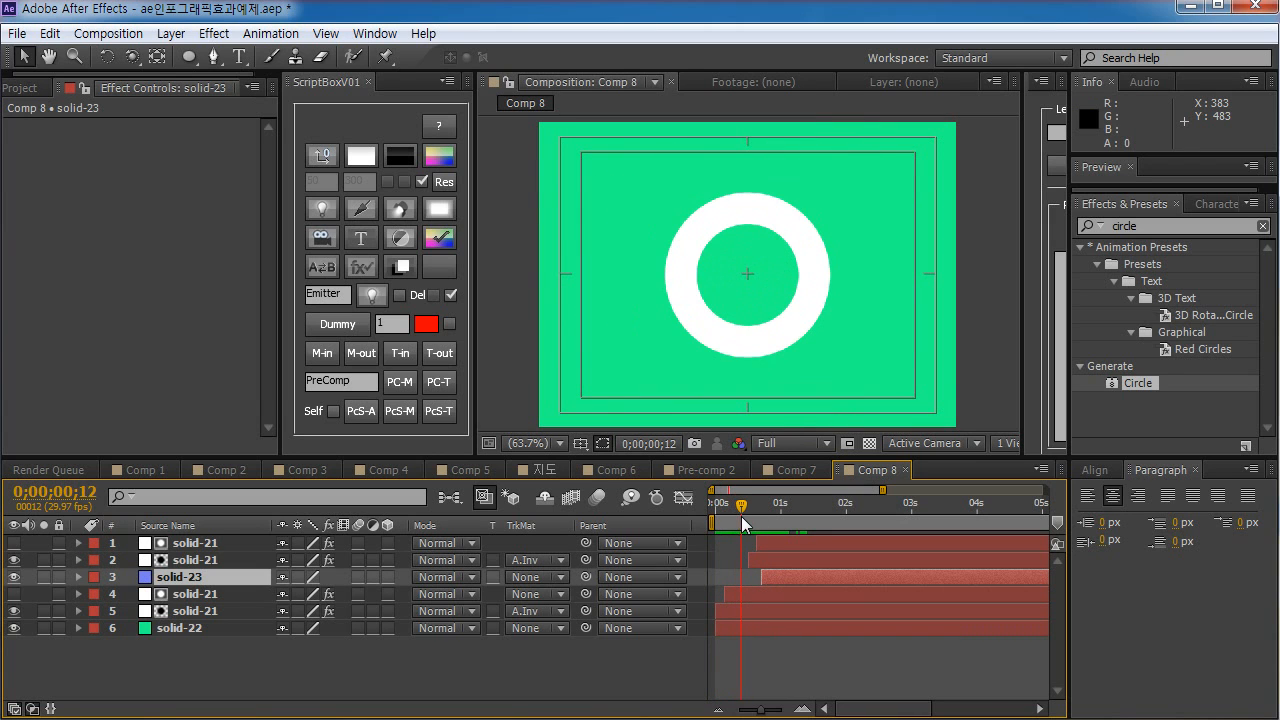
# - Duplicate the top solid-21 layer and place the copy directly above the blue solid-23
pyautogui.click(772, 544)
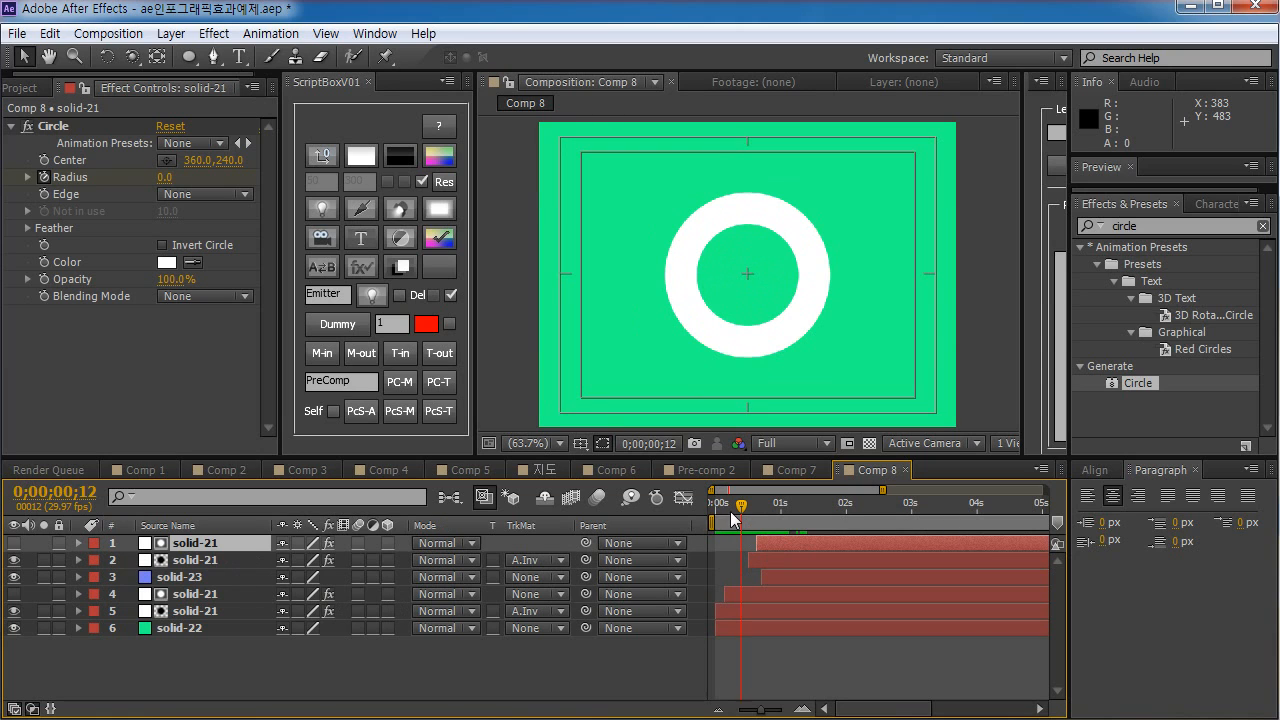
pyautogui.moveTo(735, 517); pyautogui.dragTo(755, 511)
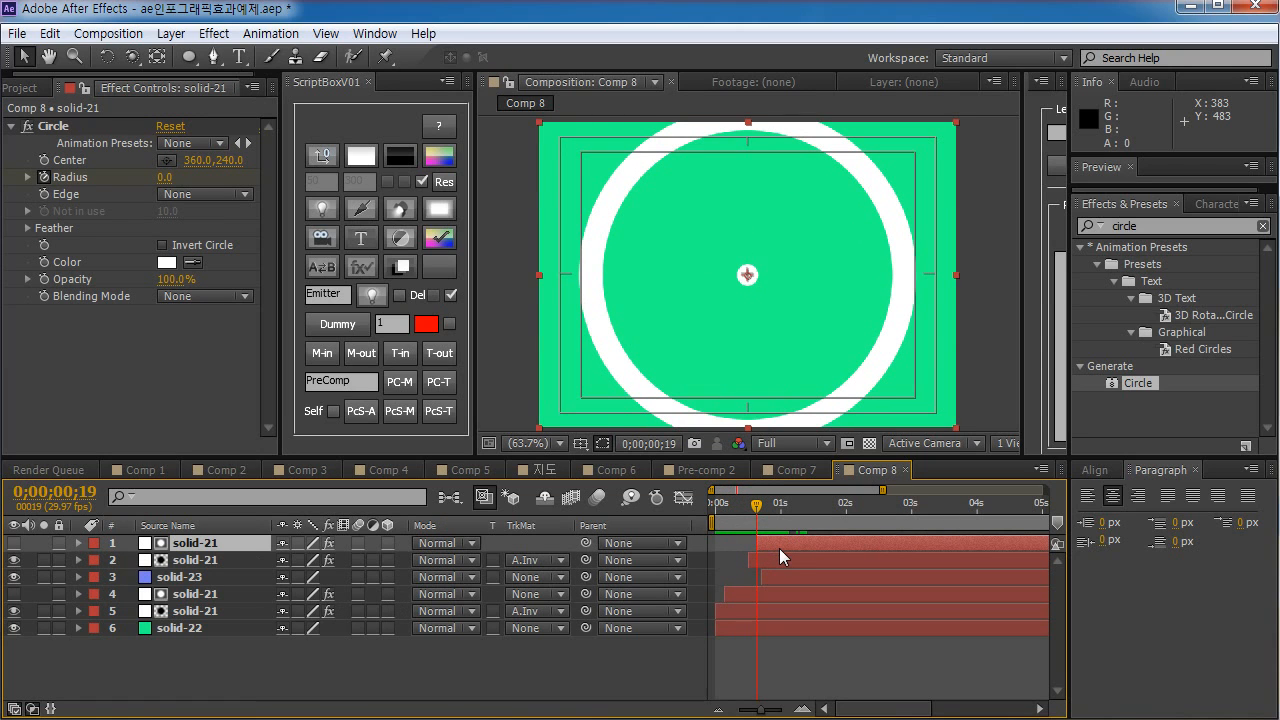
pyautogui.hotkey('ctrl', 'd')
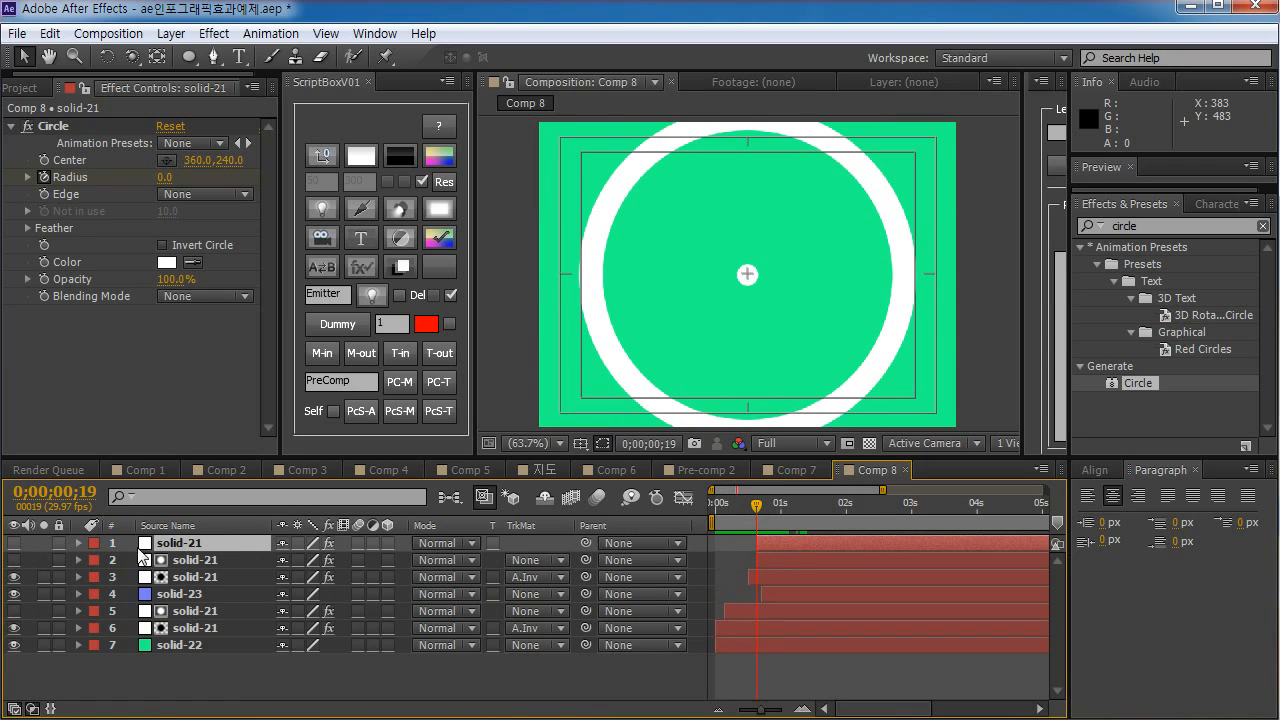
pyautogui.moveTo(185, 545); pyautogui.dragTo(188, 586)
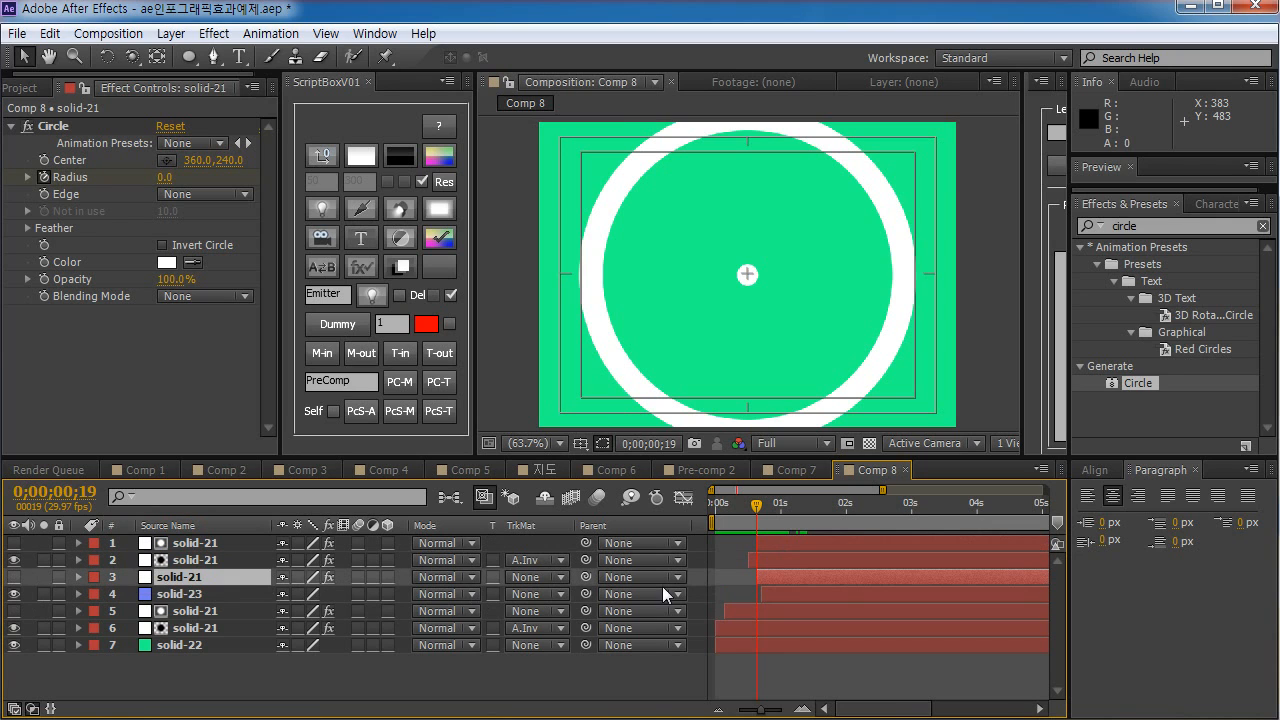
# - Move the blue solid-23 back in time so it starts at the first frame
pyautogui.moveTo(764, 588); pyautogui.dragTo(708, 596)
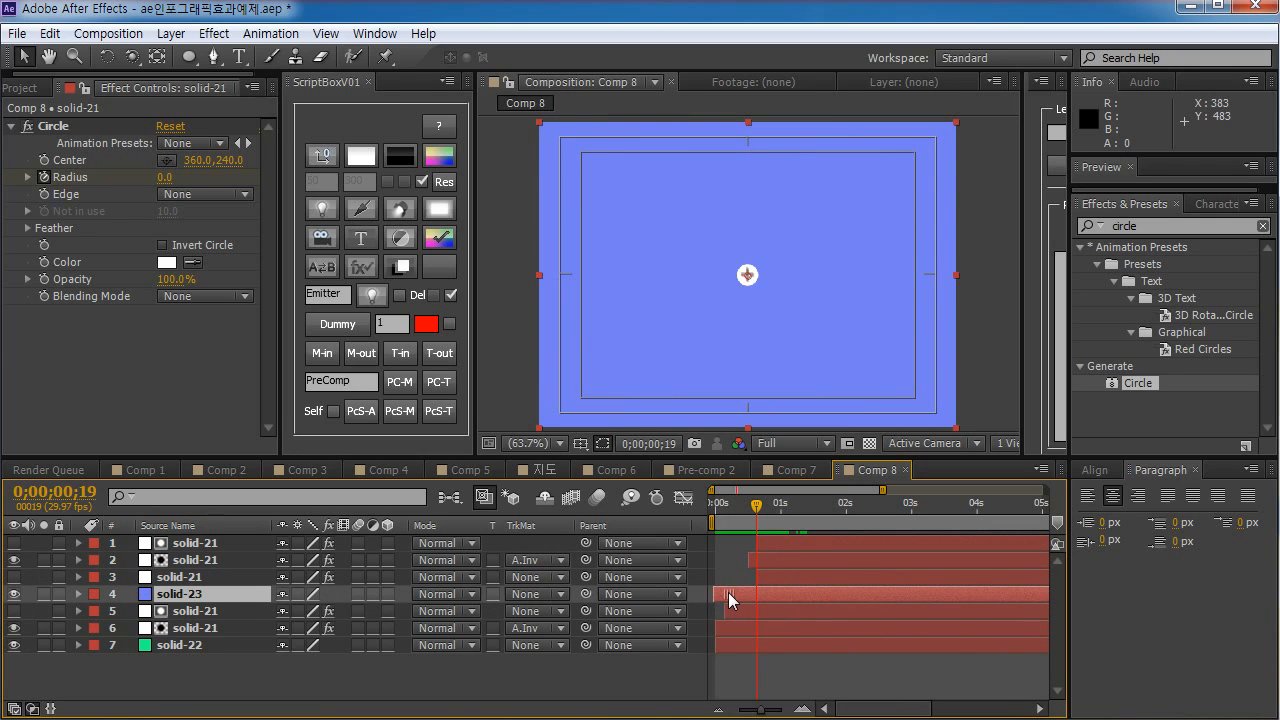
pyautogui.click(770, 577)
pyautogui.click(760, 594)
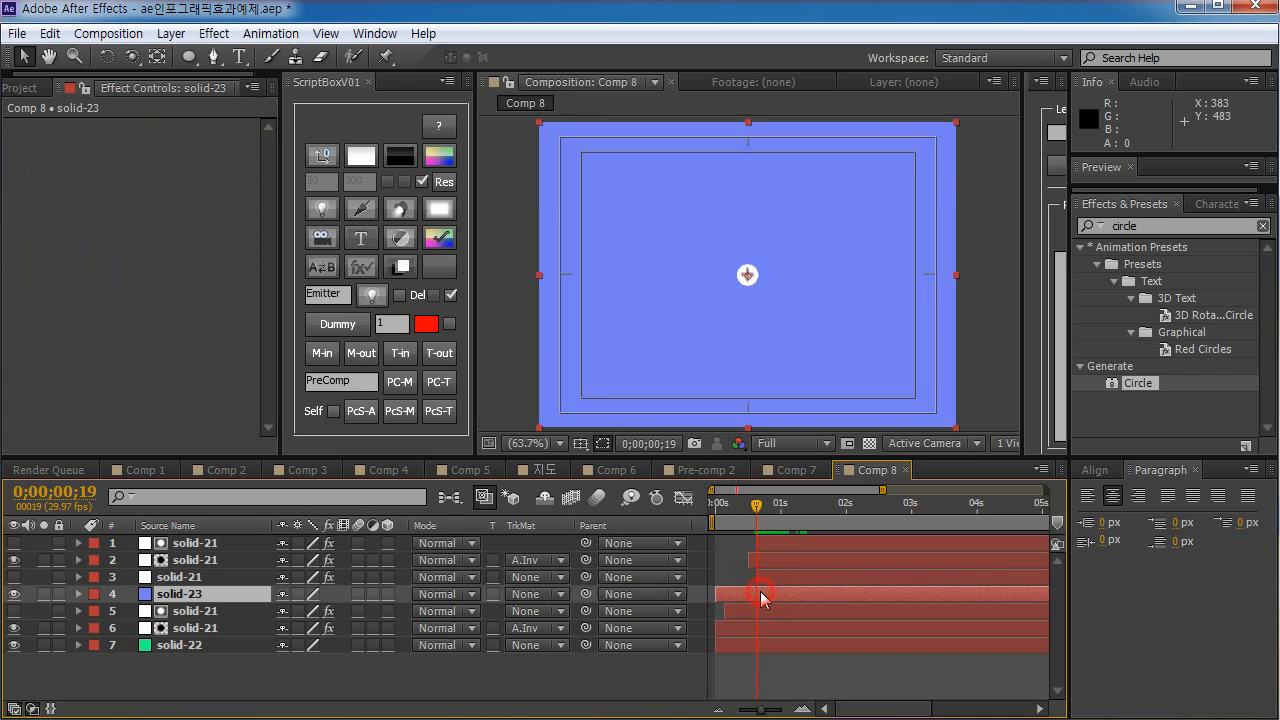
# - Try an alpha inverted matte on blue solid-23, checking the ring up to 0;00;00;22
pyautogui.click(513, 593)
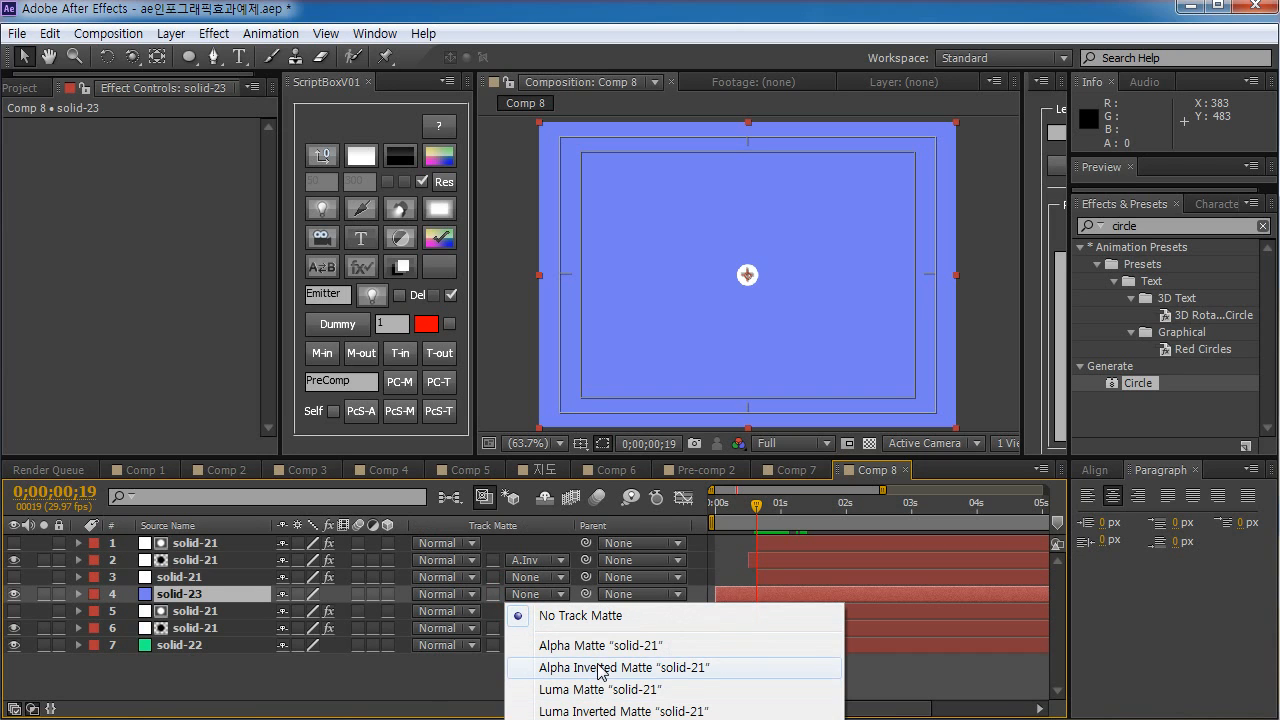
pyautogui.click(611, 667)
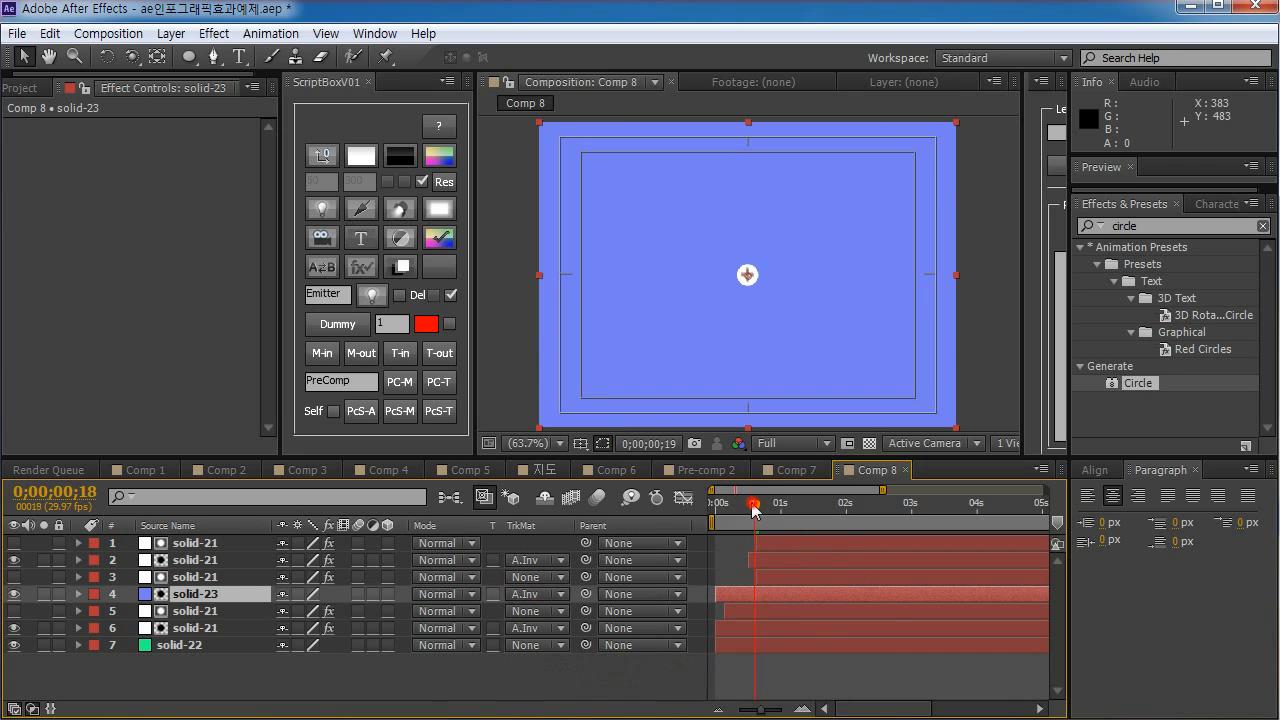
pyautogui.moveTo(754, 510)
pyautogui.mouseDown()
pyautogui.moveTo(740, 512)
pyautogui.moveTo(808, 512)
pyautogui.moveTo(760, 515)
pyautogui.mouseUp()
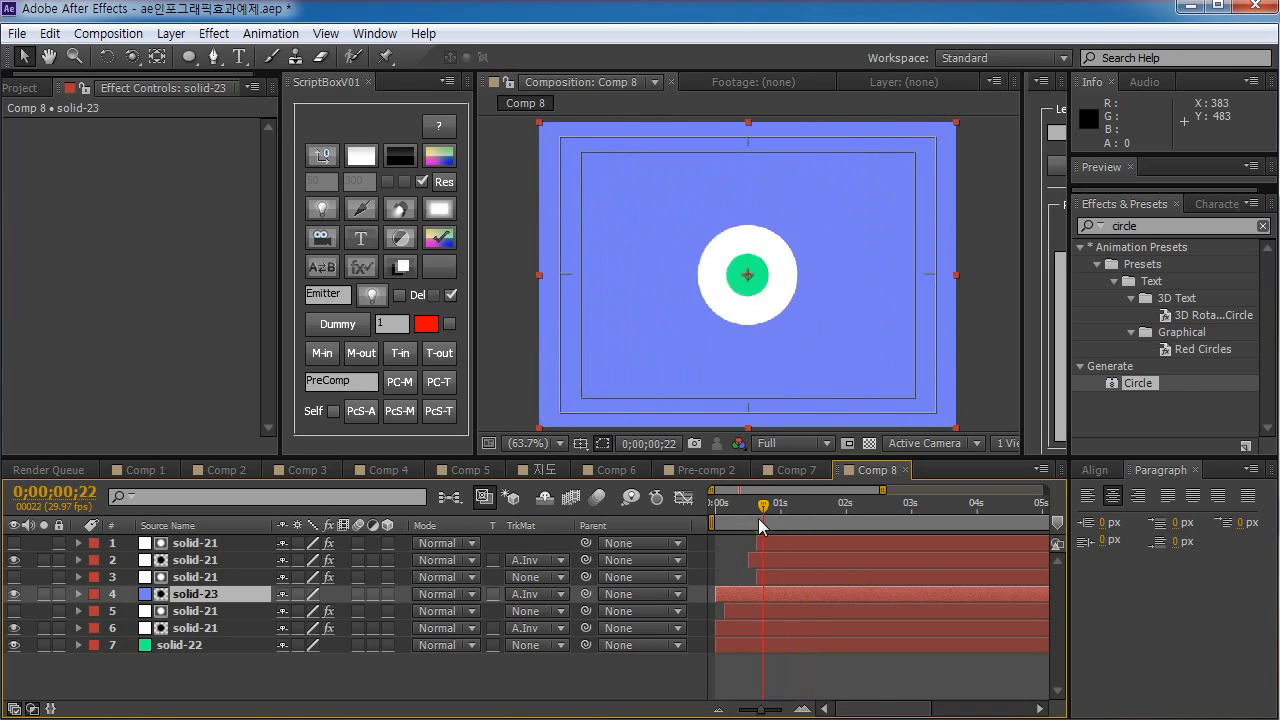
# - Set the track matte of blue solid-23 to Alpha Matte, using the solid-21 above it, and return to the first frame
pyautogui.click(530, 595)
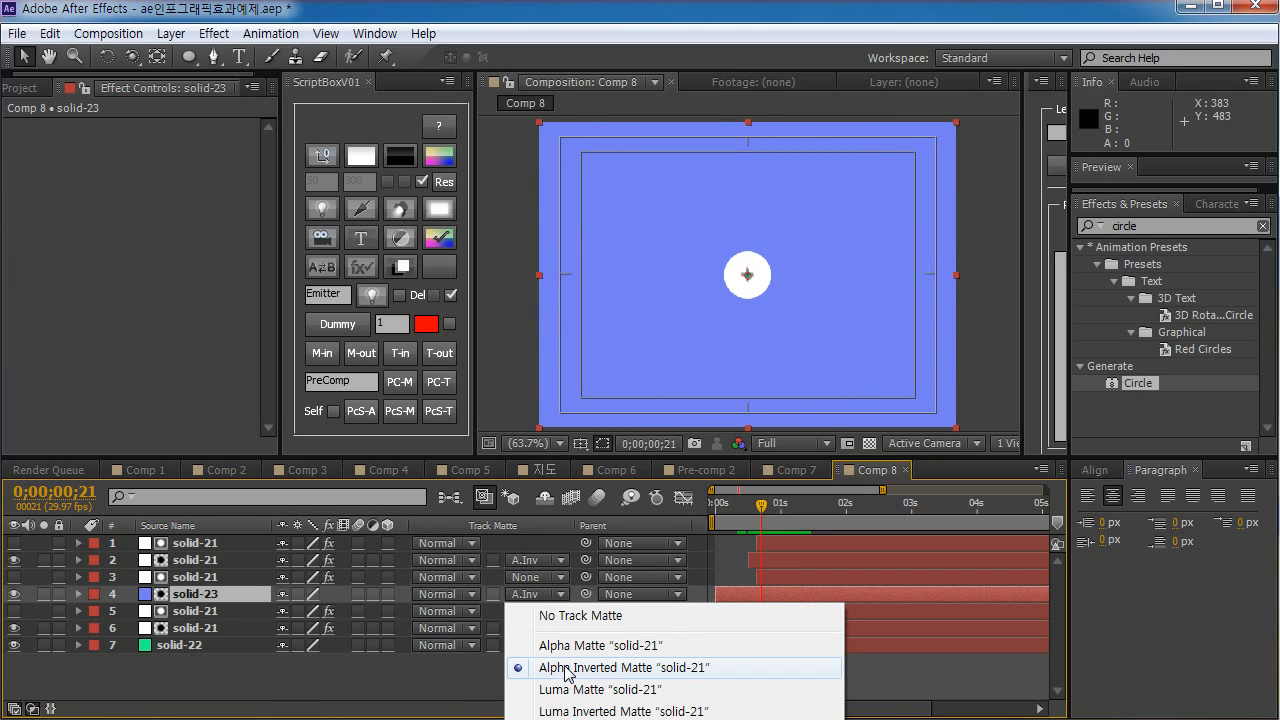
pyautogui.click(566, 648)
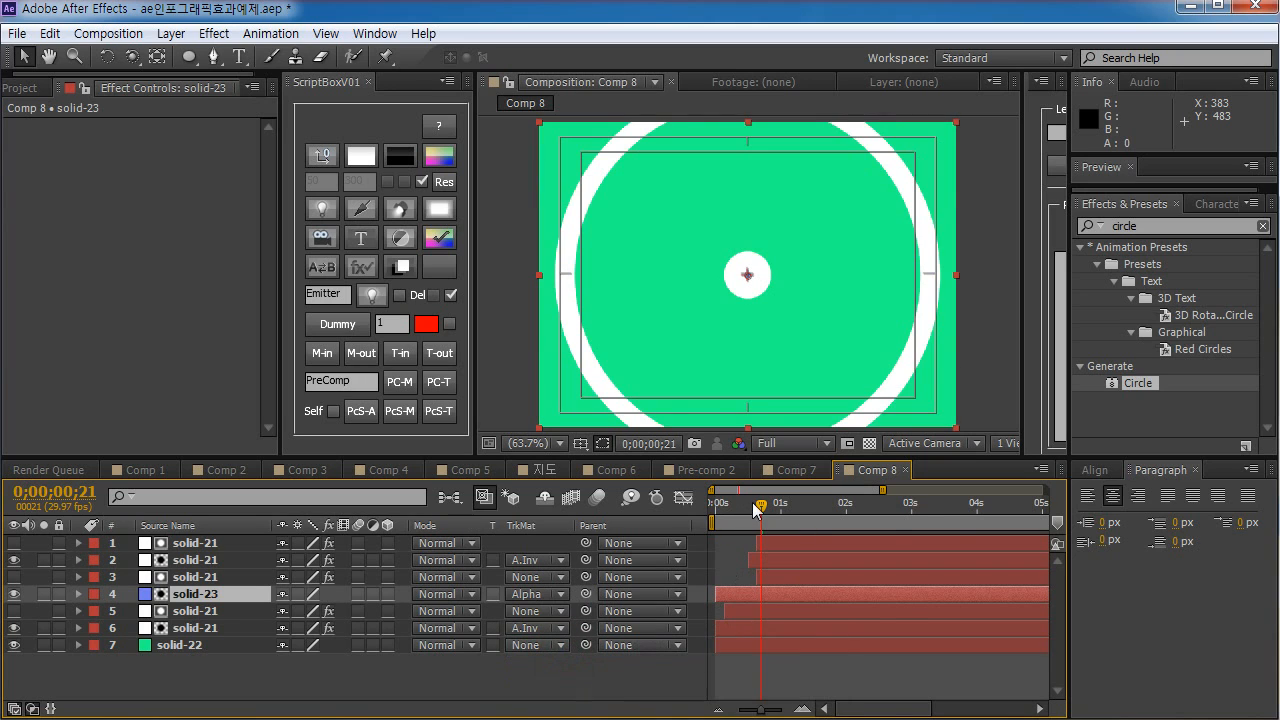
pyautogui.moveTo(757, 510); pyautogui.dragTo(707, 522)
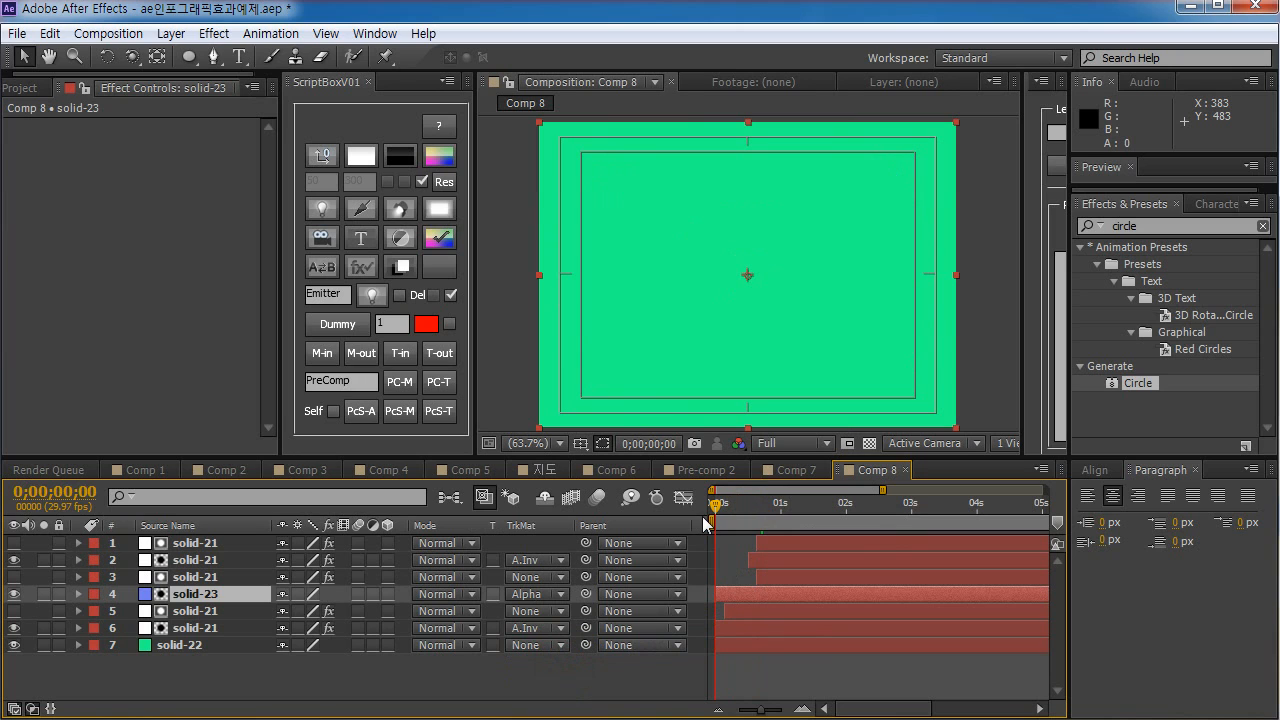
# - Play back Comp 8 repeatedly to examine how the expanding rings reveal the blue solid over the green background
pyautogui.click(178, 647)
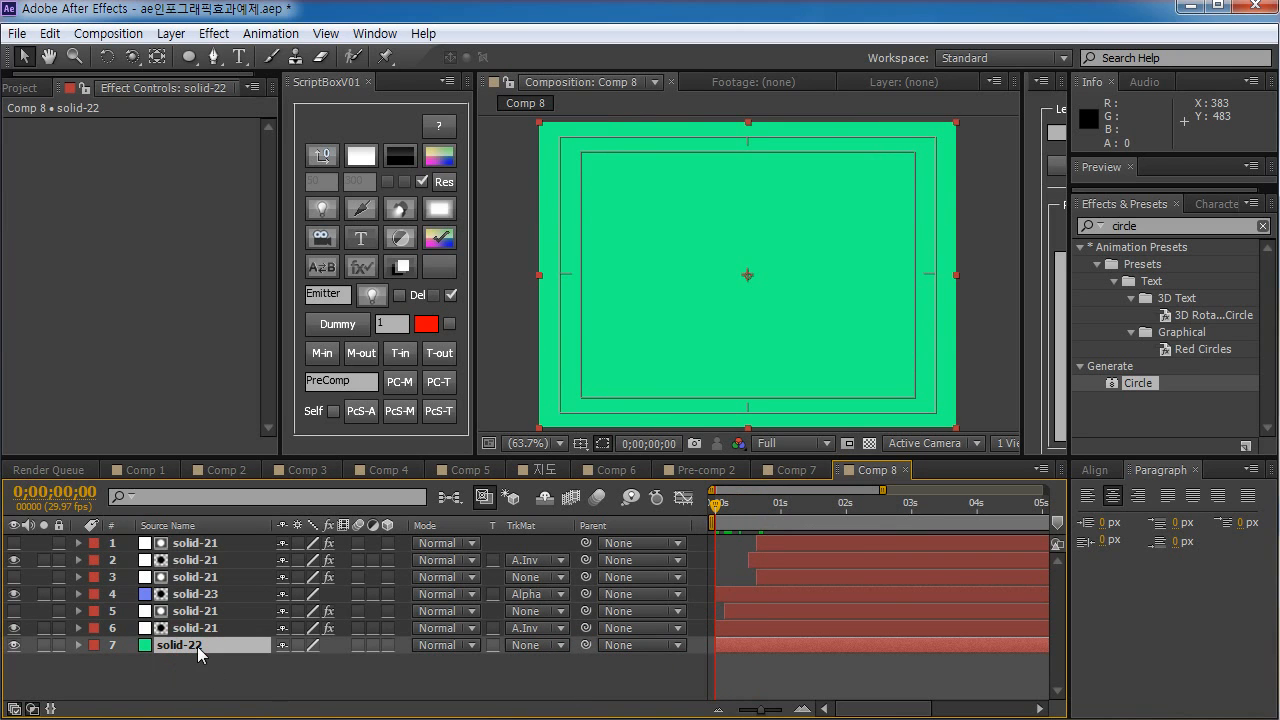
pyautogui.moveTo(719, 505); pyautogui.dragTo(743, 531)
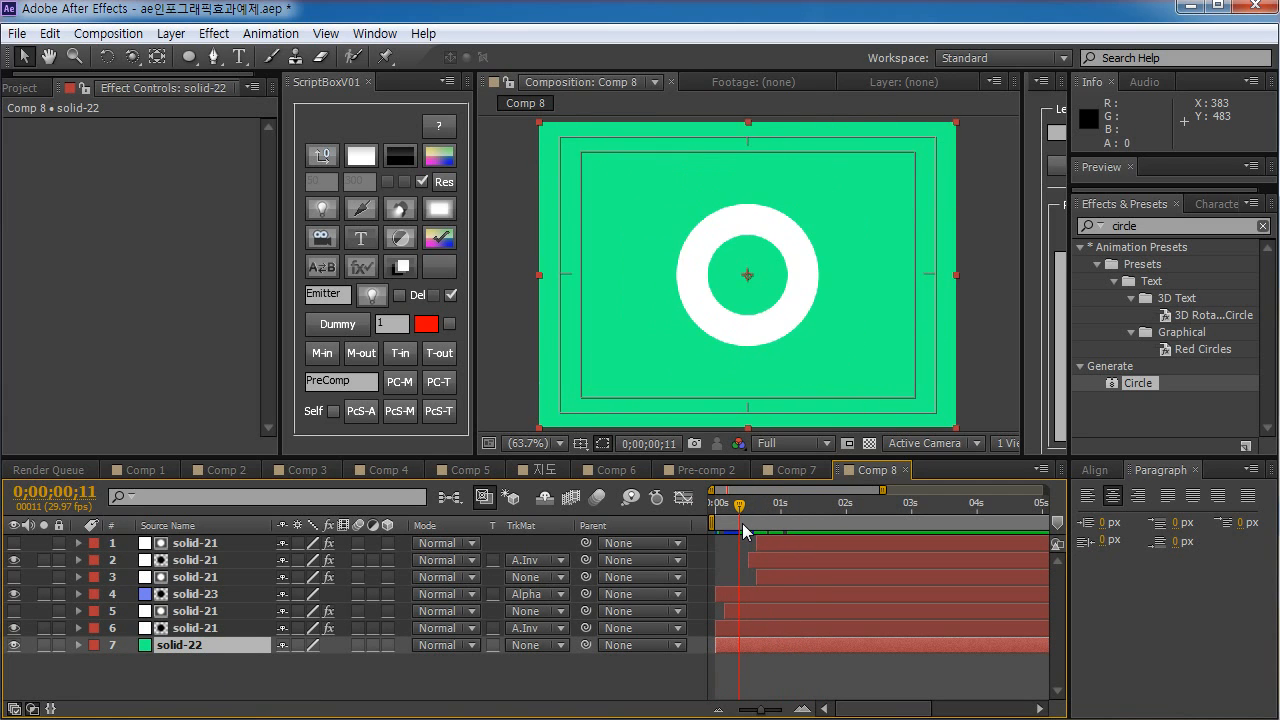
pyautogui.press('space')
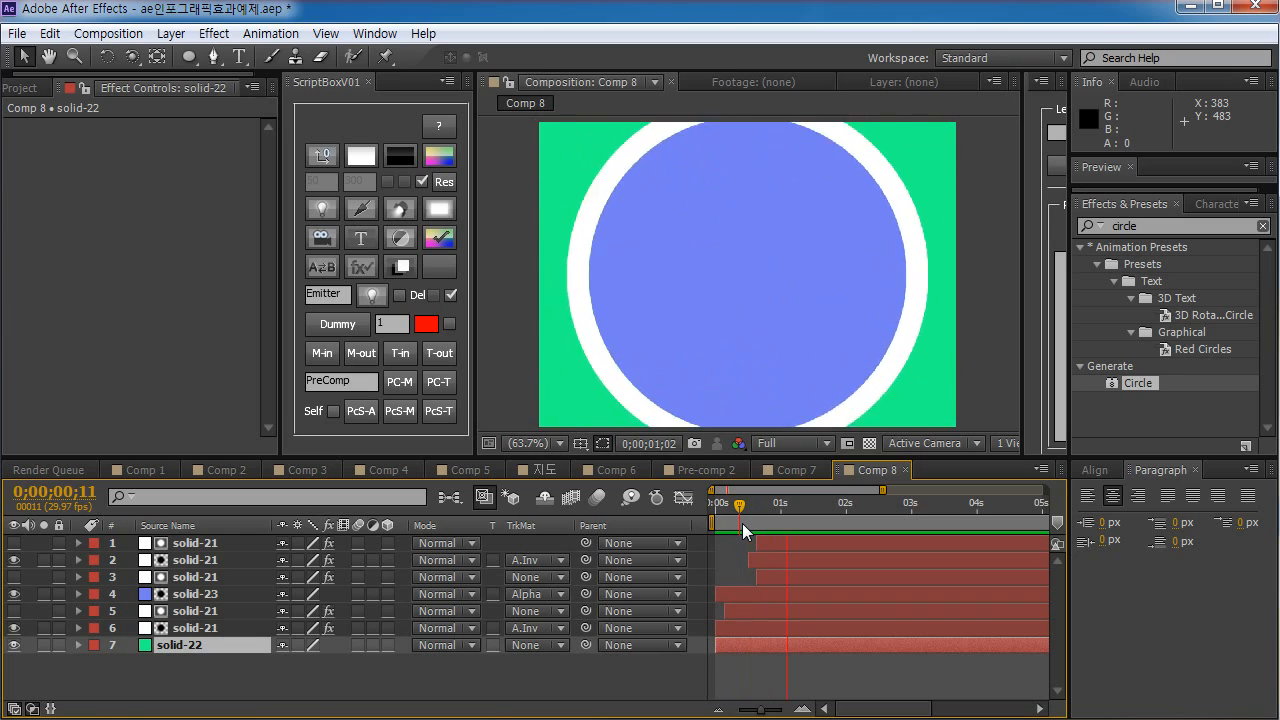
pyautogui.press('space')
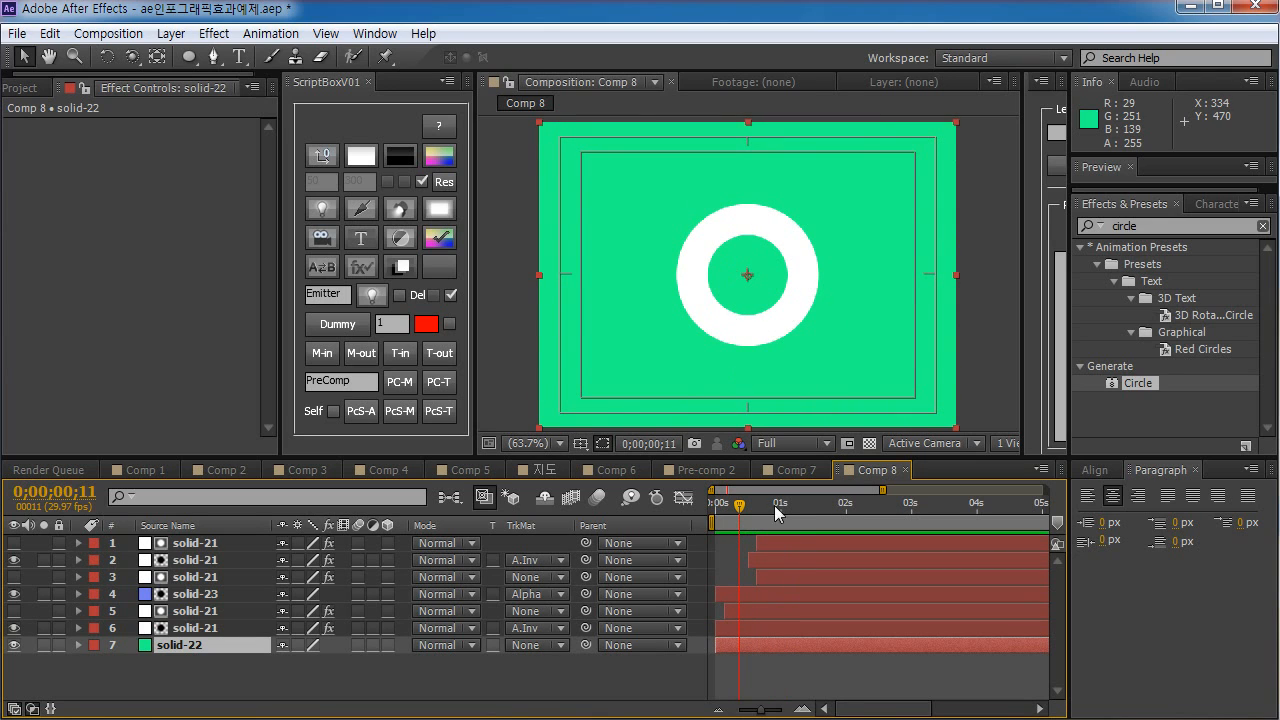
pyautogui.click(766, 580)
pyautogui.click(768, 595)
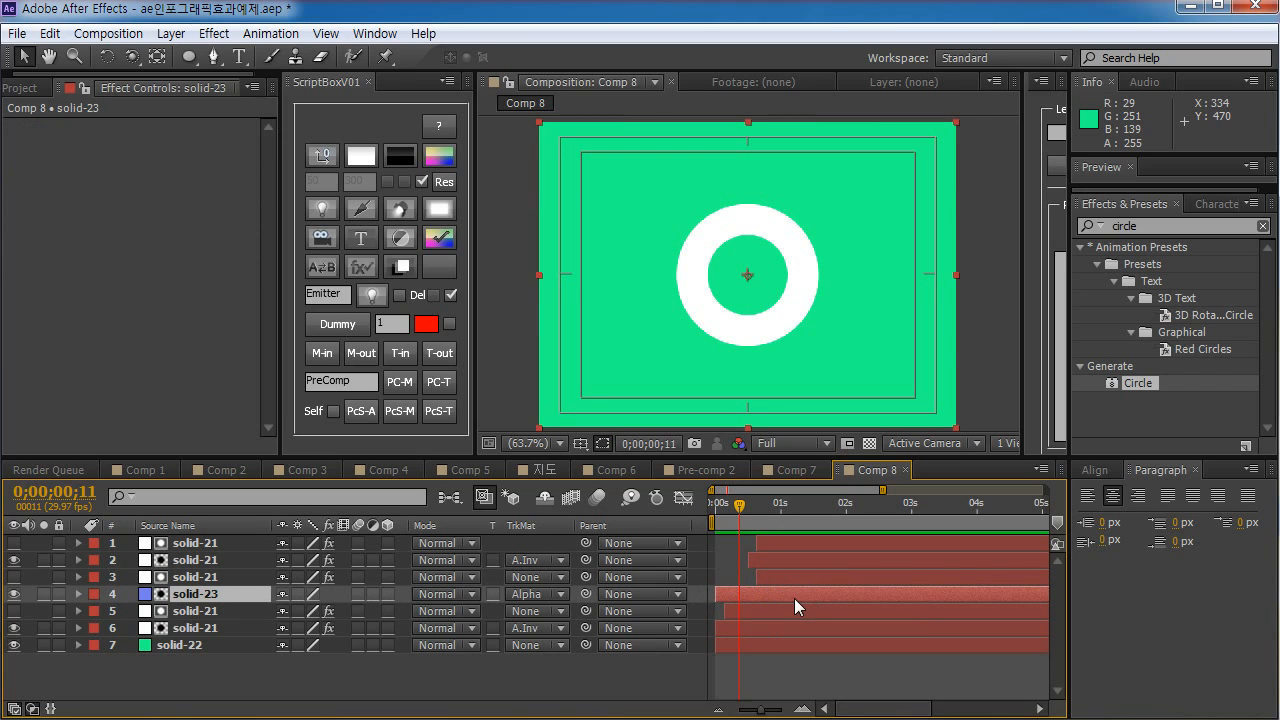
pyautogui.press('space')
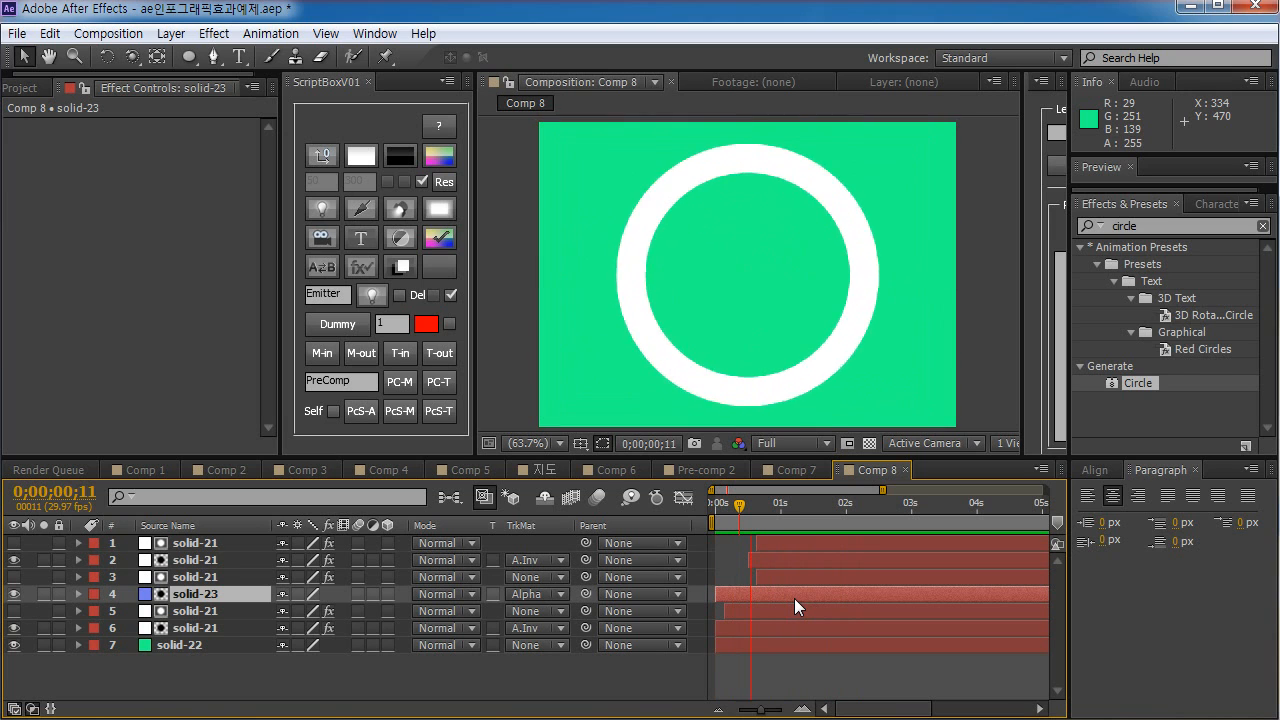
pyautogui.press('space')
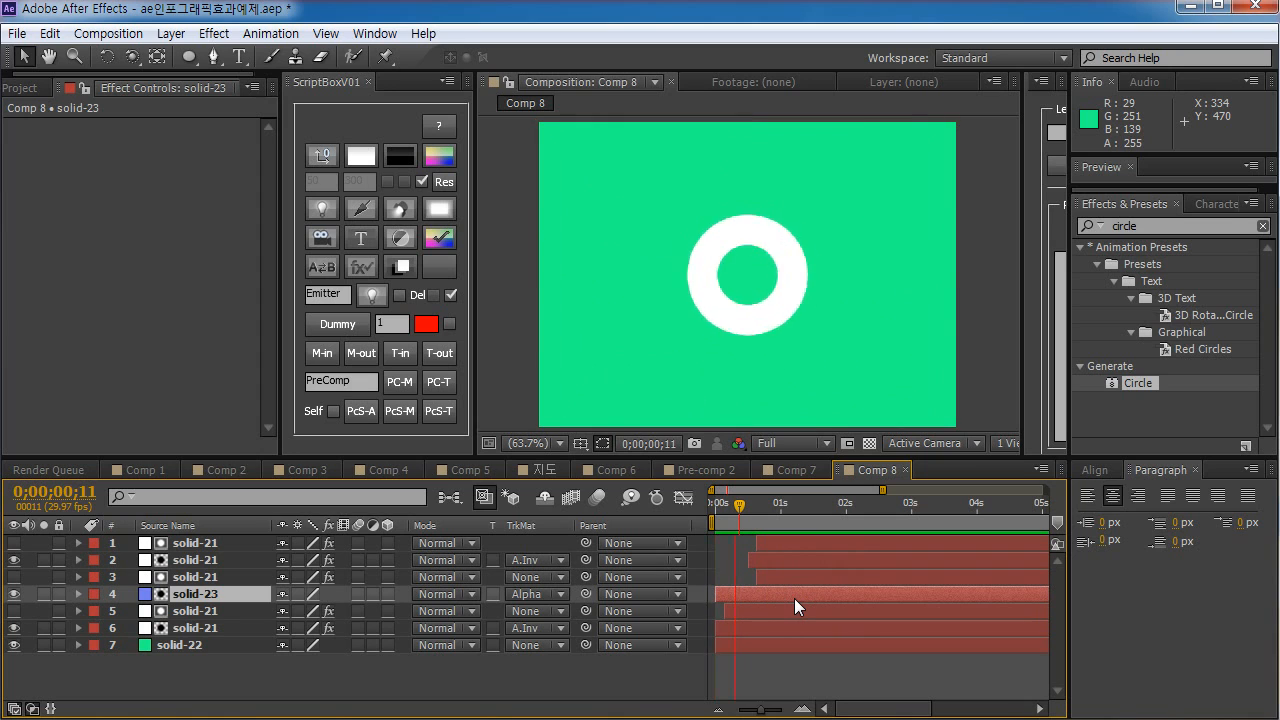
pyautogui.press('space')
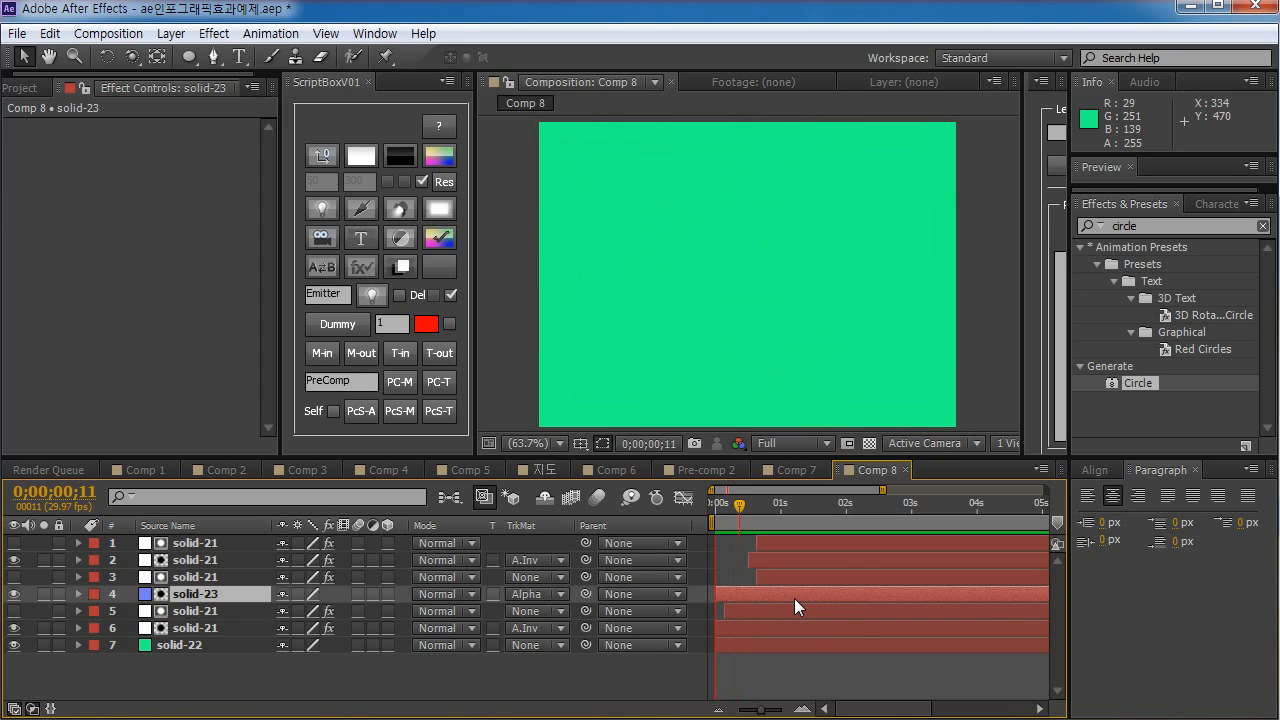
pyautogui.press('space')
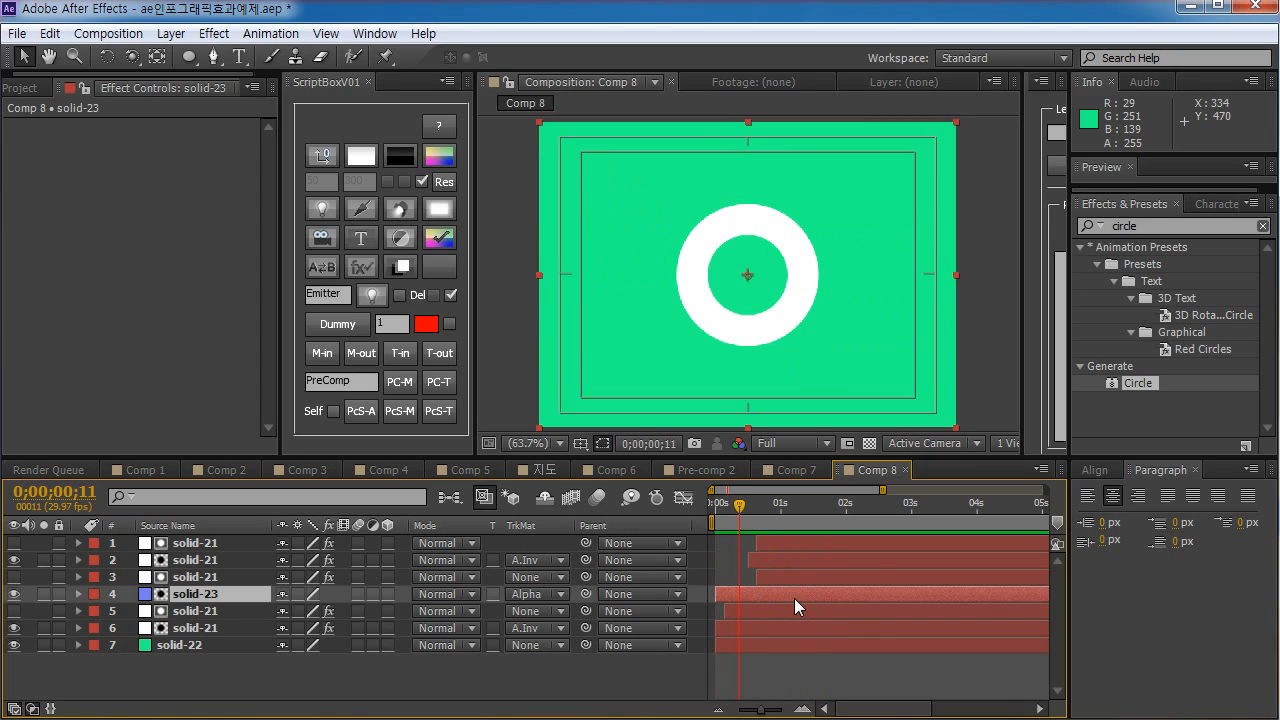
# - Scrub Comp 8 to 0;00;00;22 and back to 0;00;00;03 to examine the ring stages with no layer selected
pyautogui.click(736, 505)
pyautogui.moveTo(736, 508); pyautogui.dragTo(760, 540)
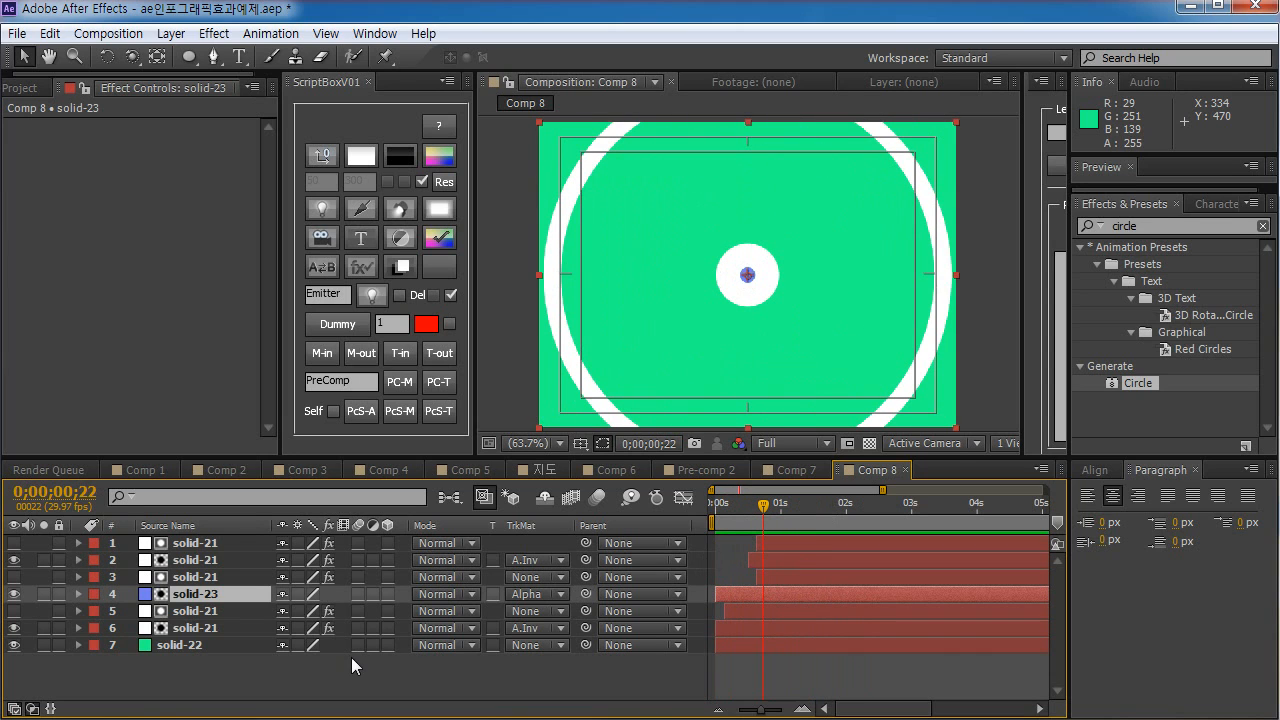
pyautogui.click(309, 683)
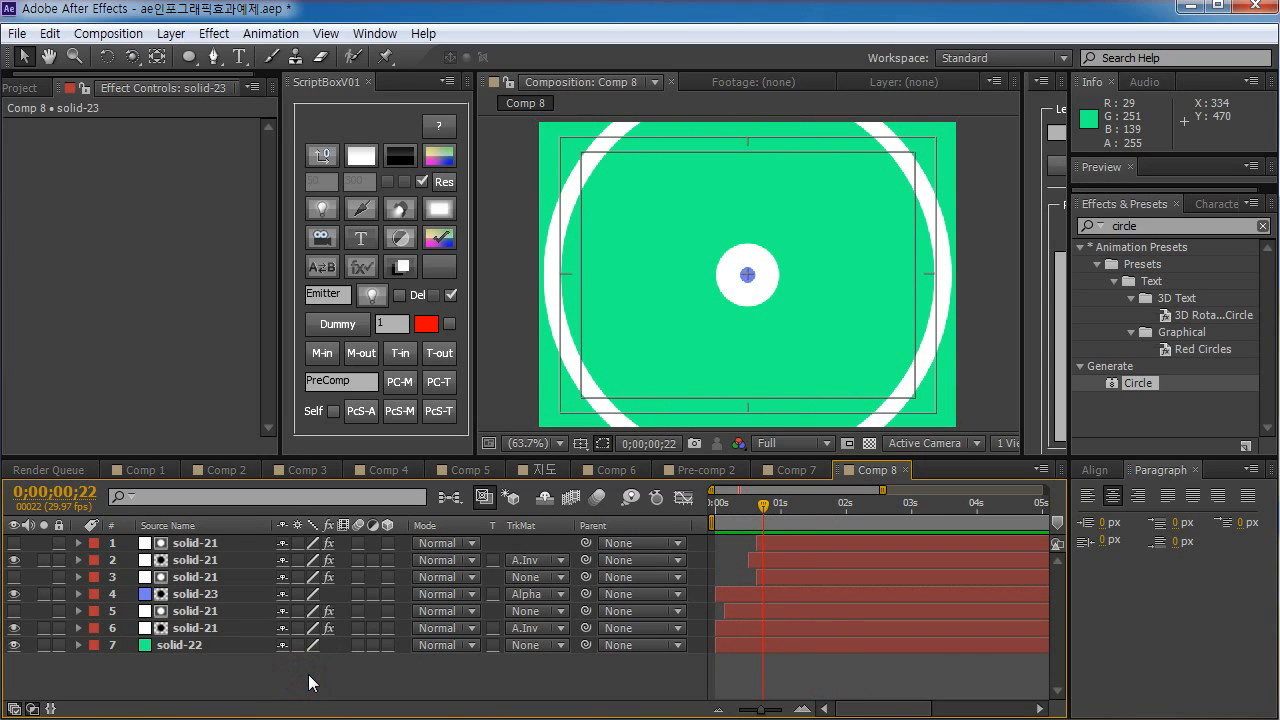
pyautogui.click(463, 546)
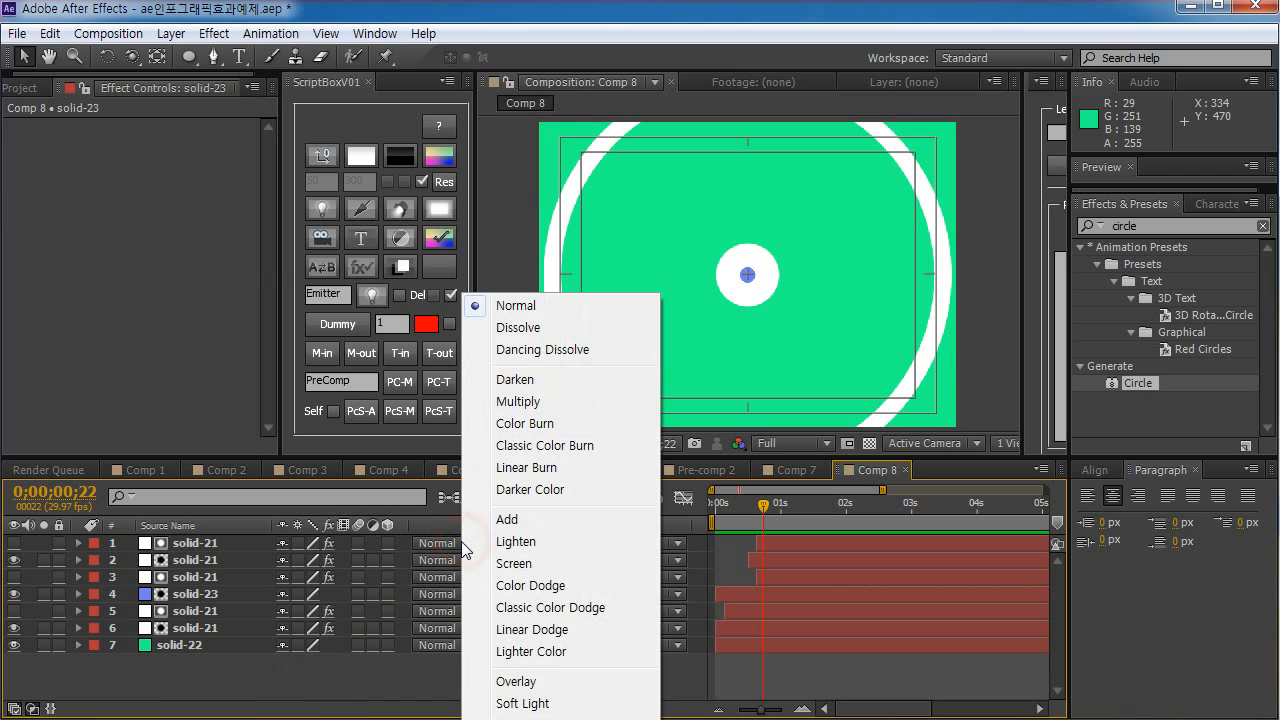
pyautogui.click(315, 662)
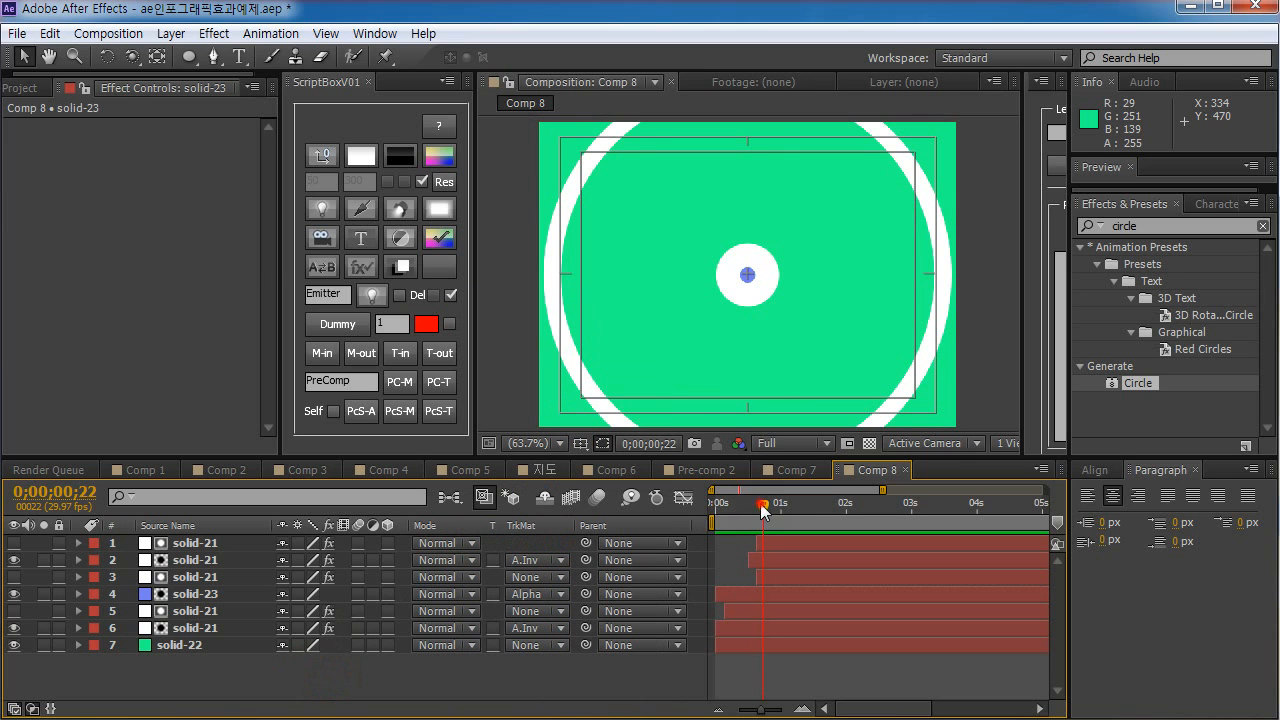
pyautogui.moveTo(763, 505)
pyautogui.mouseDown()
pyautogui.moveTo(799, 504)
pyautogui.moveTo(722, 547)
pyautogui.mouseUp()
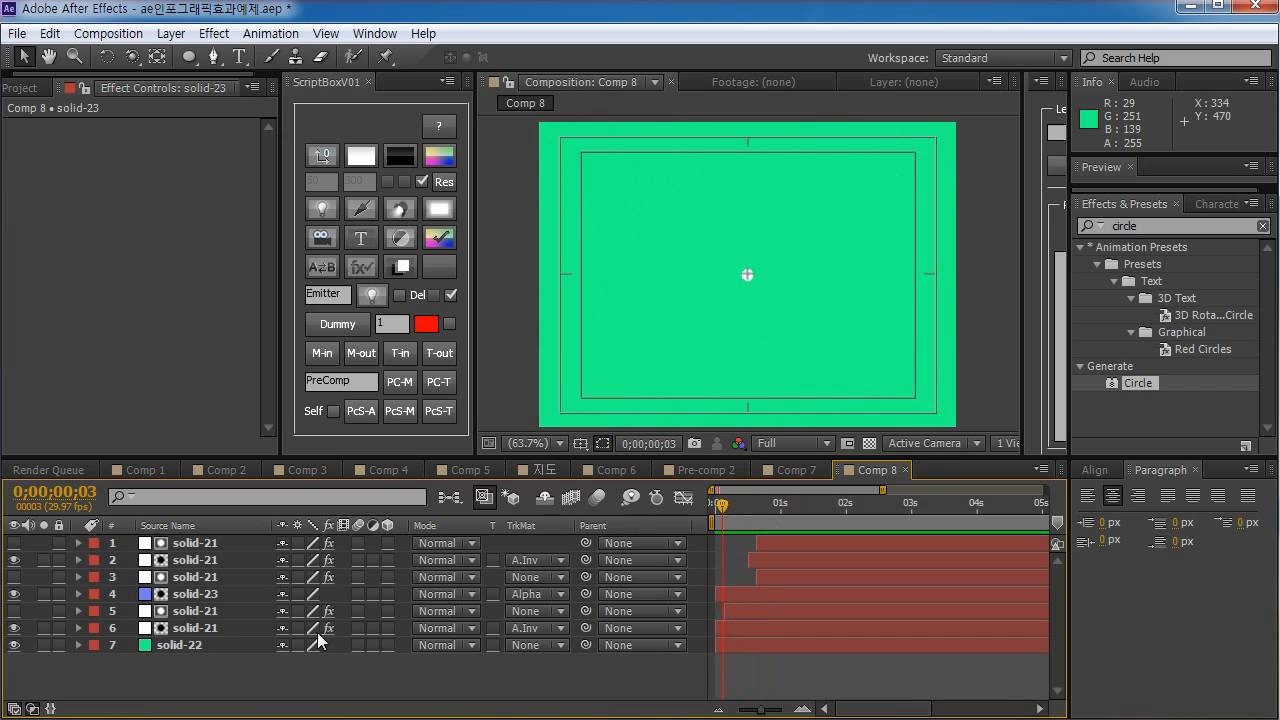
pyautogui.click(240, 668)
pyautogui.click(313, 660)
# - Open Comp 5, scrub its map animation from 0;00;00;06 to 0;00;00;25, and view the Linear Wipe settings of Shape Layer 2
pyautogui.click(475, 466)
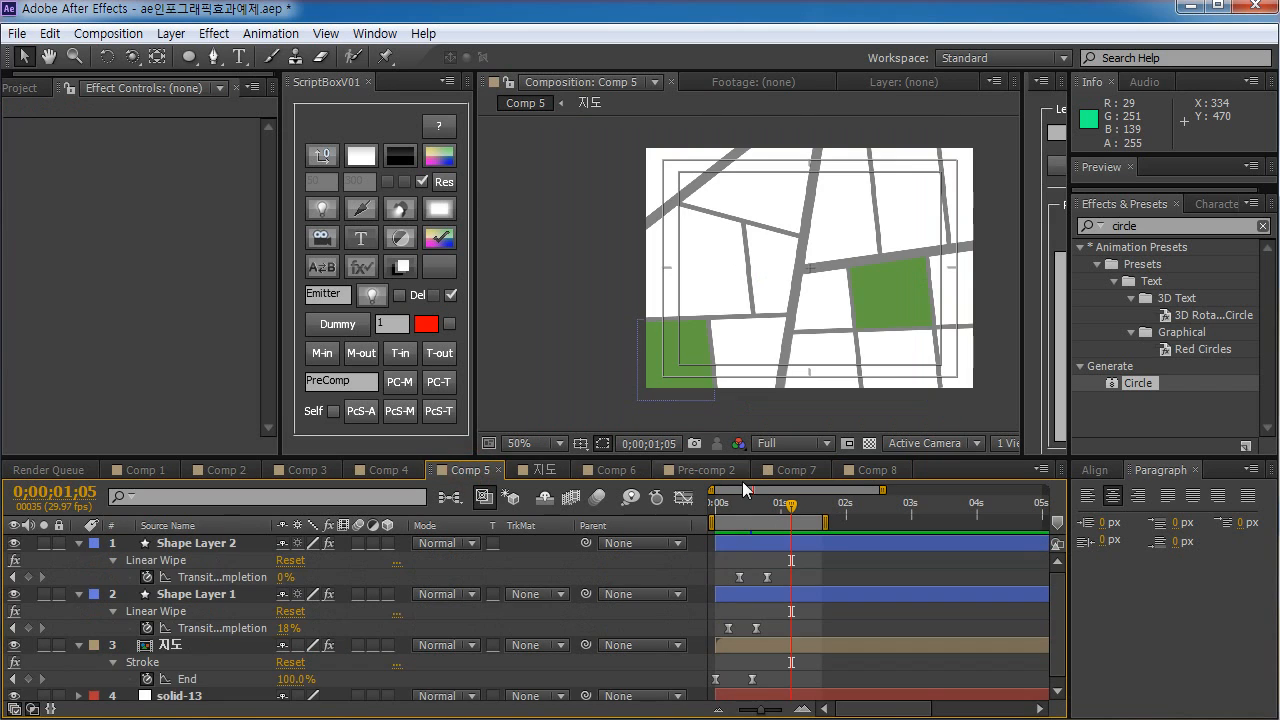
pyautogui.moveTo(744, 504); pyautogui.dragTo(728, 529)
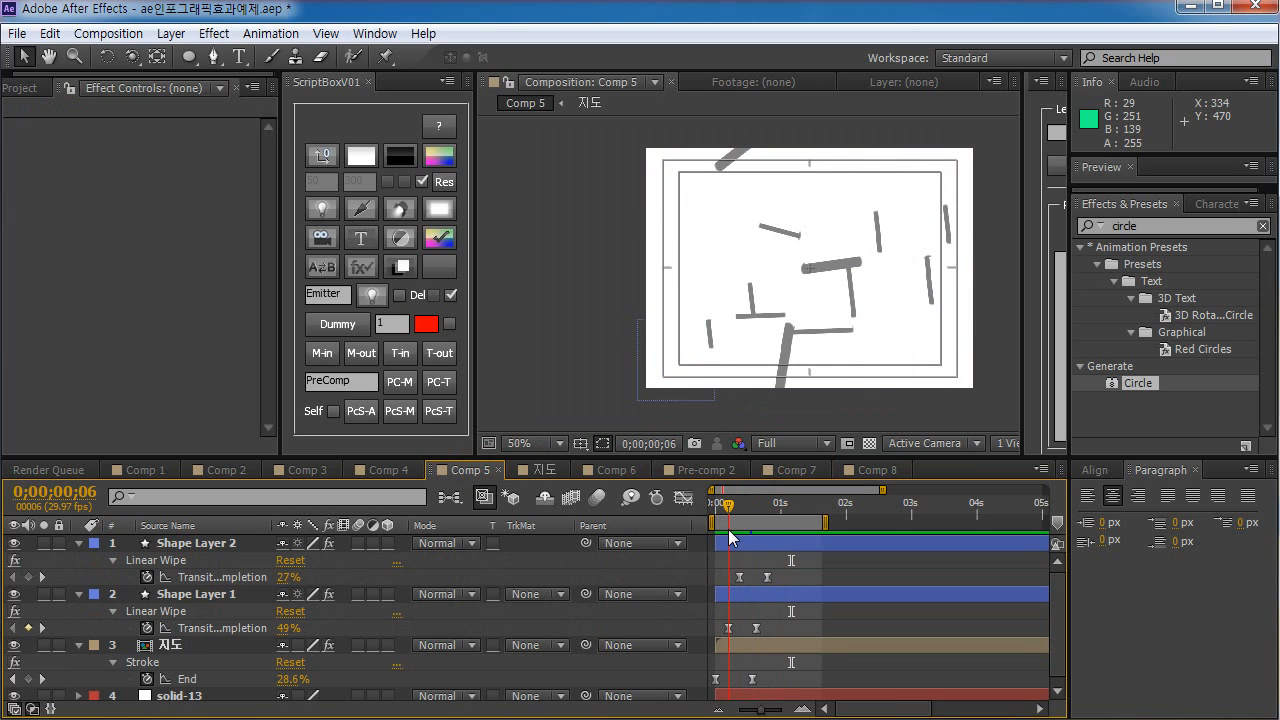
pyautogui.moveTo(729, 506); pyautogui.dragTo(775, 500)
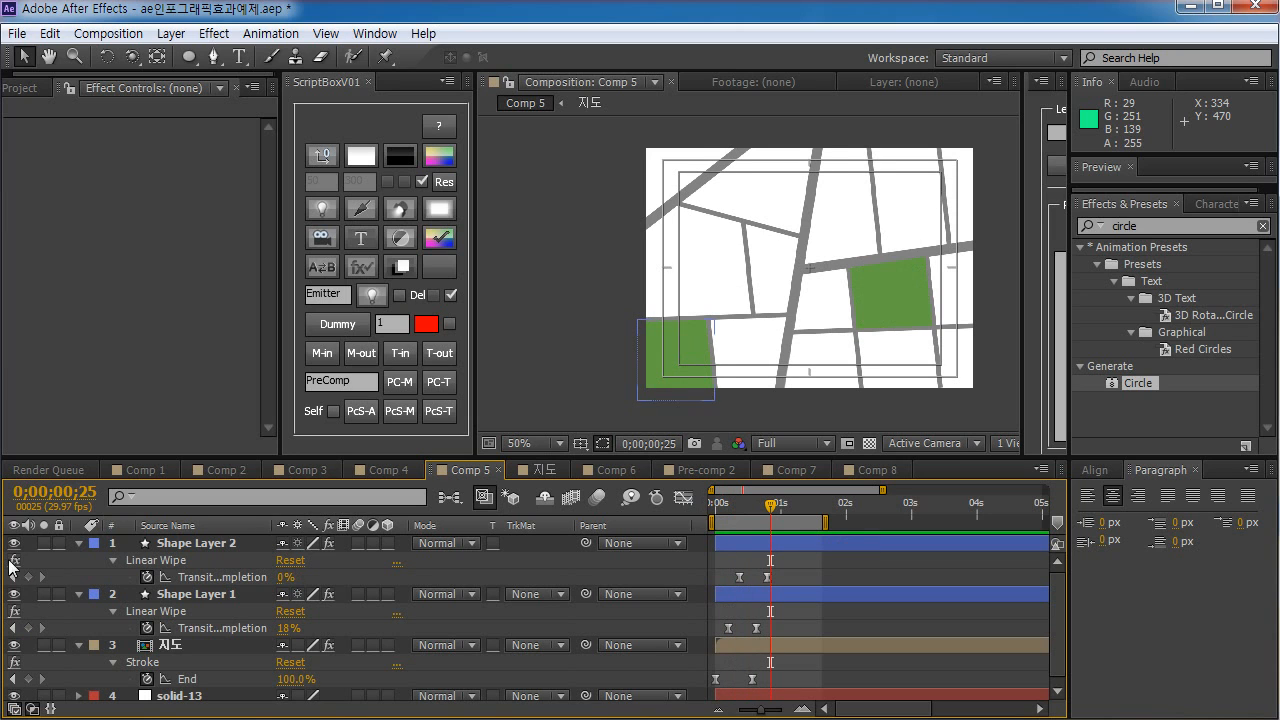
pyautogui.click(198, 541)
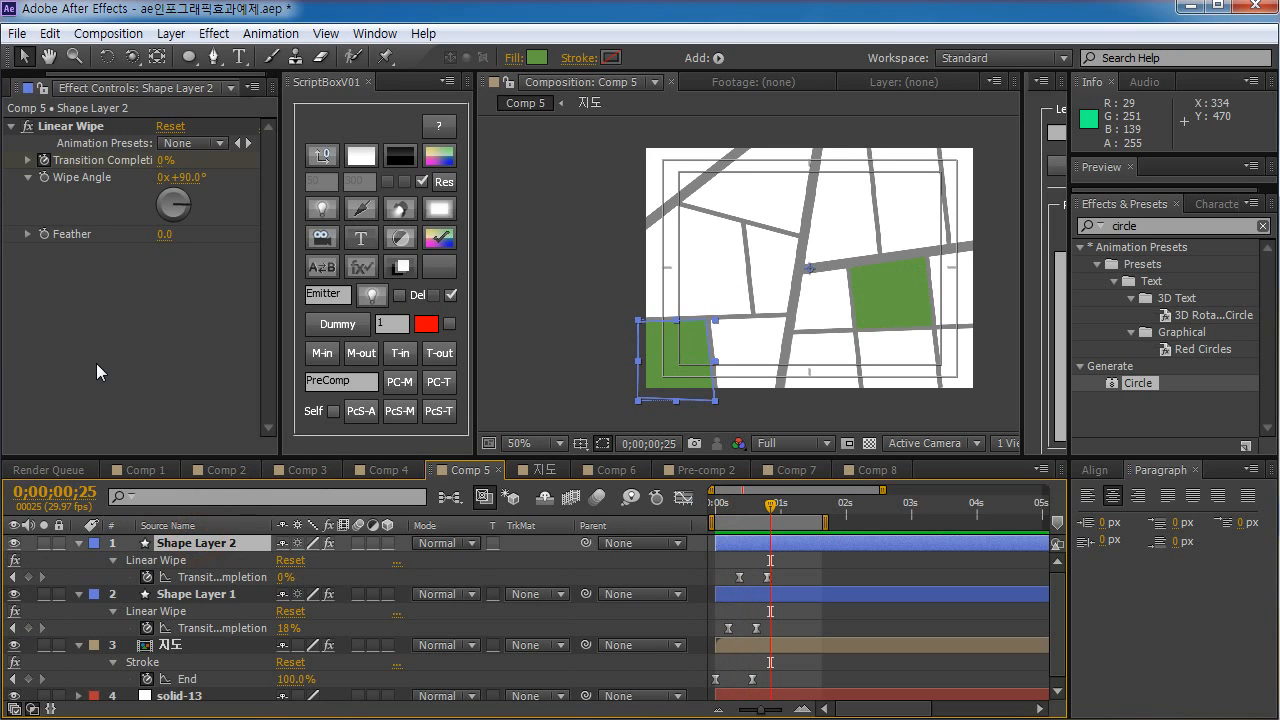
# - Create a new NTSC DV composition, 720 × 480 px at 29.97 fps, with a 0;00;10;00 duration
pyautogui.click(30, 87)
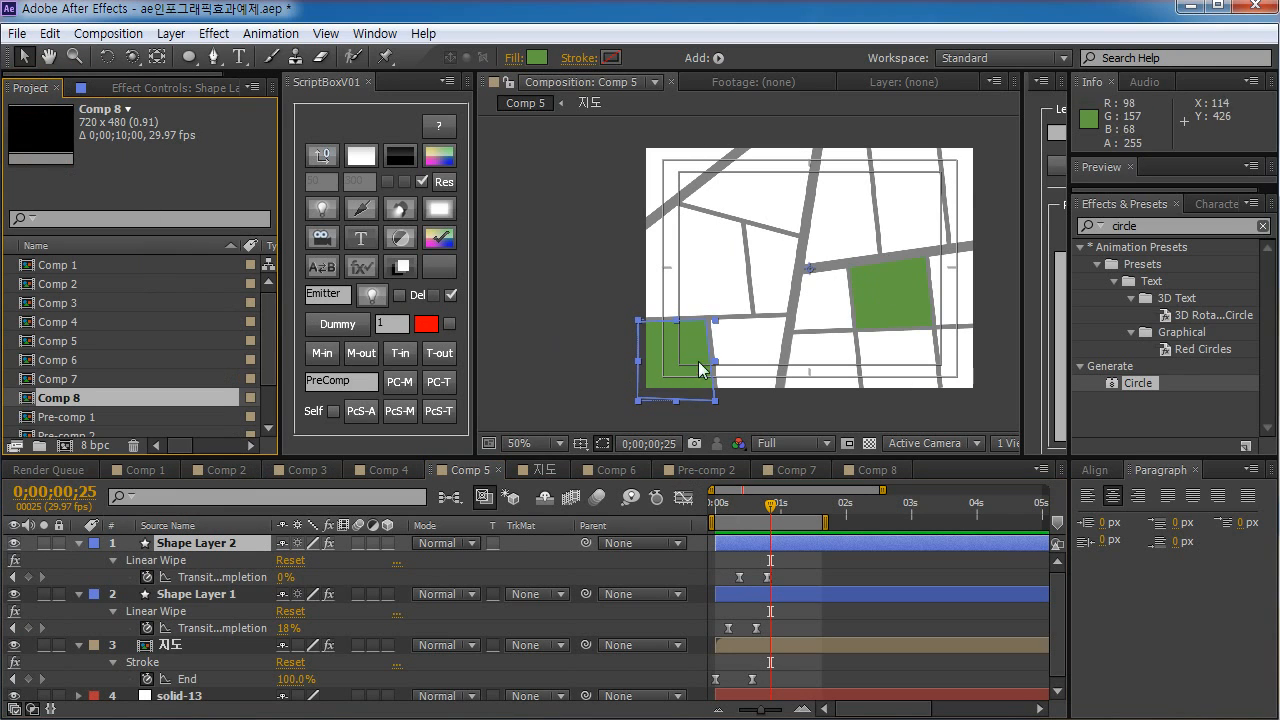
pyautogui.moveTo(268, 322); pyautogui.dragTo(268, 369)
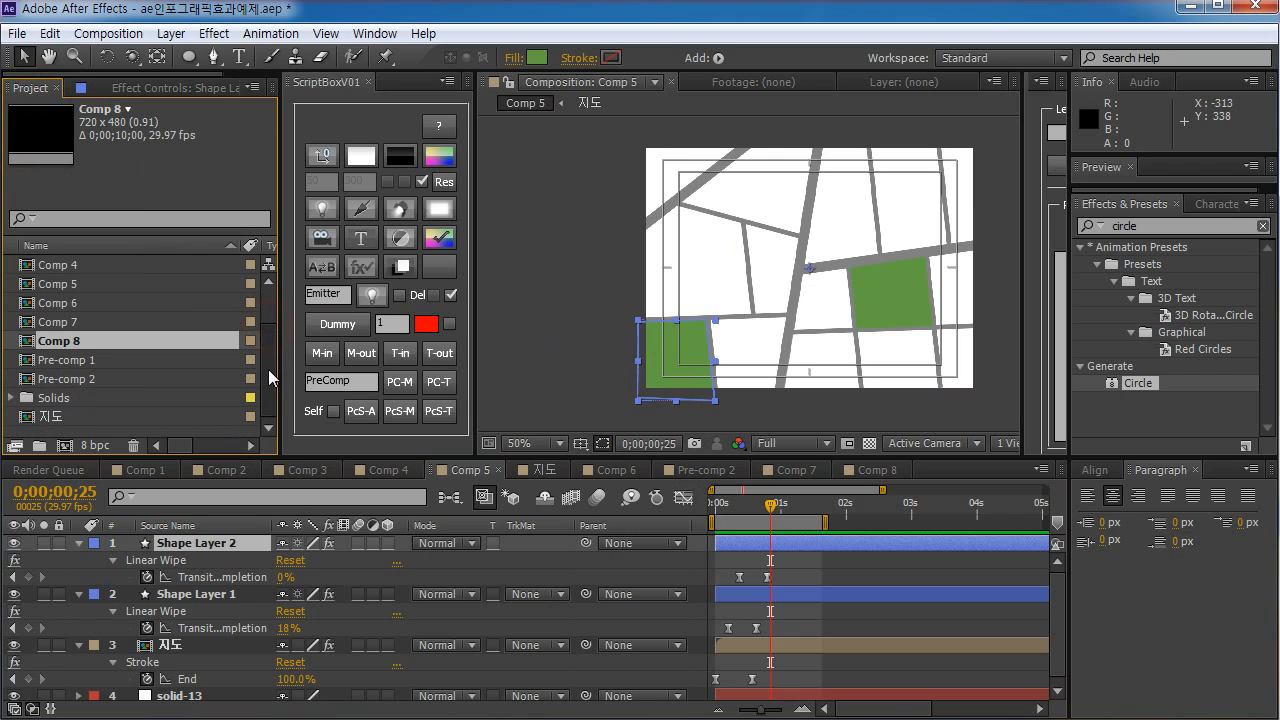
pyautogui.click(55, 416)
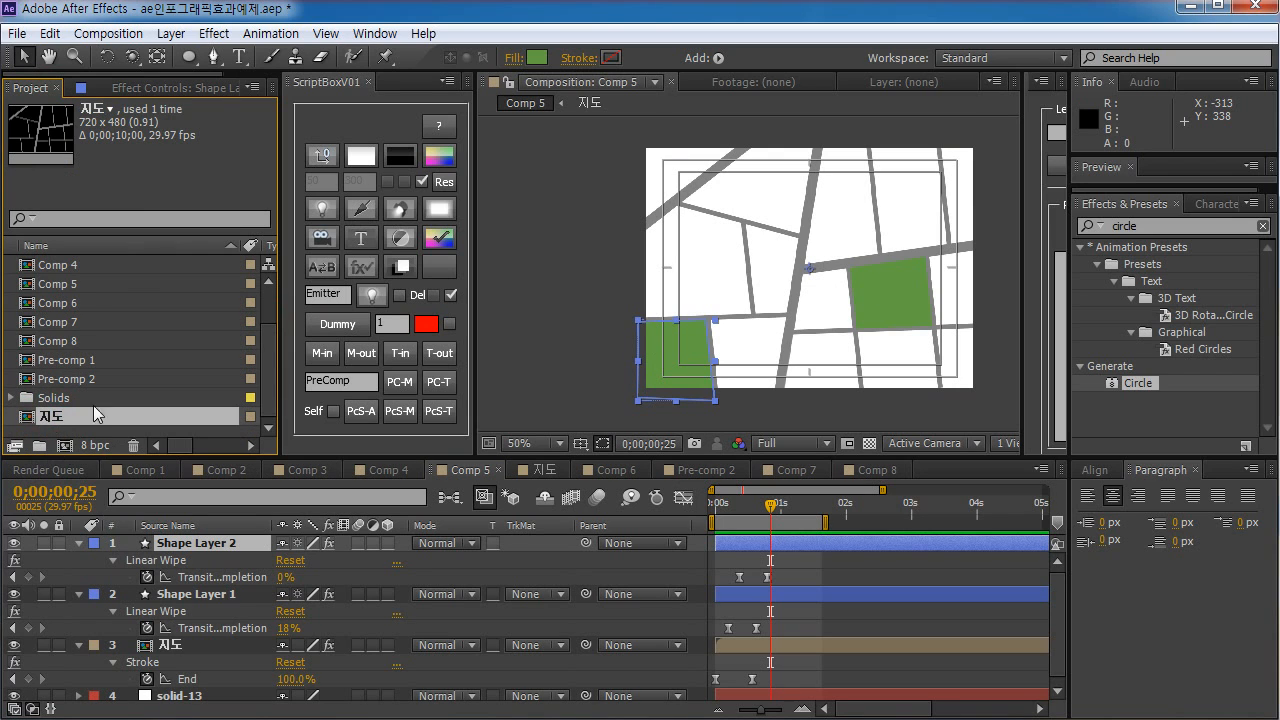
pyautogui.click(64, 445)
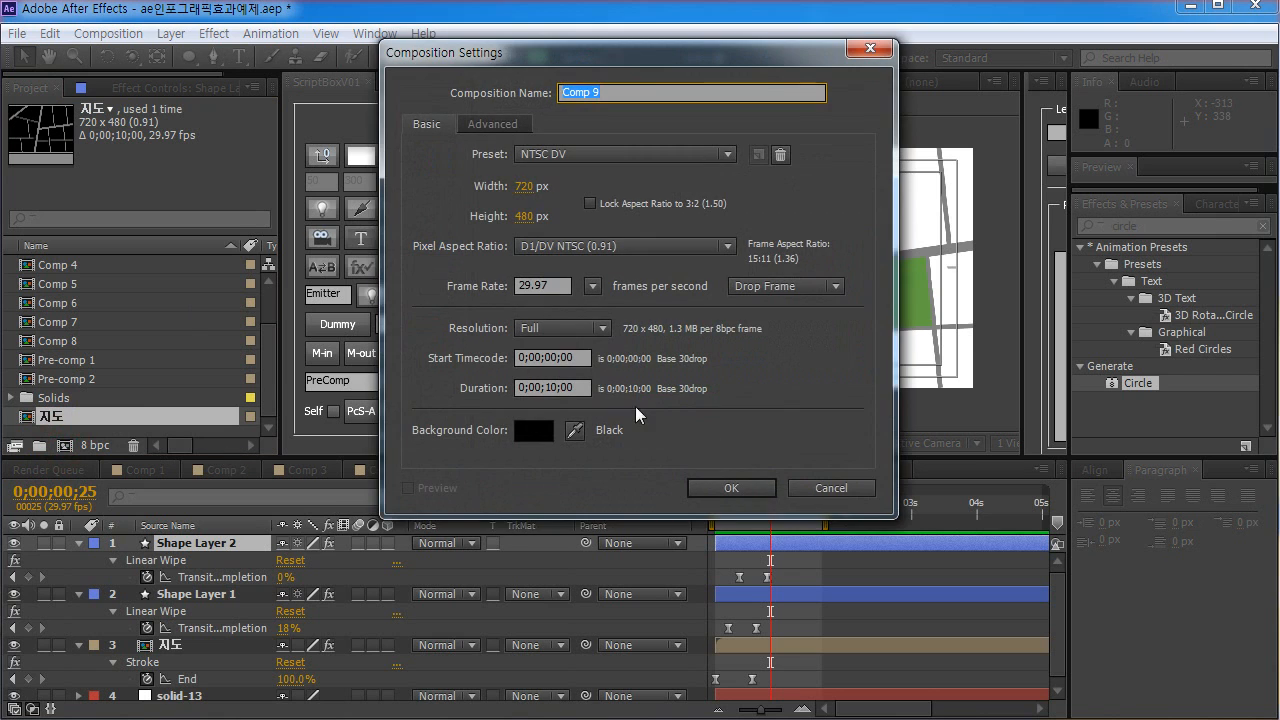
pyautogui.click(736, 490)
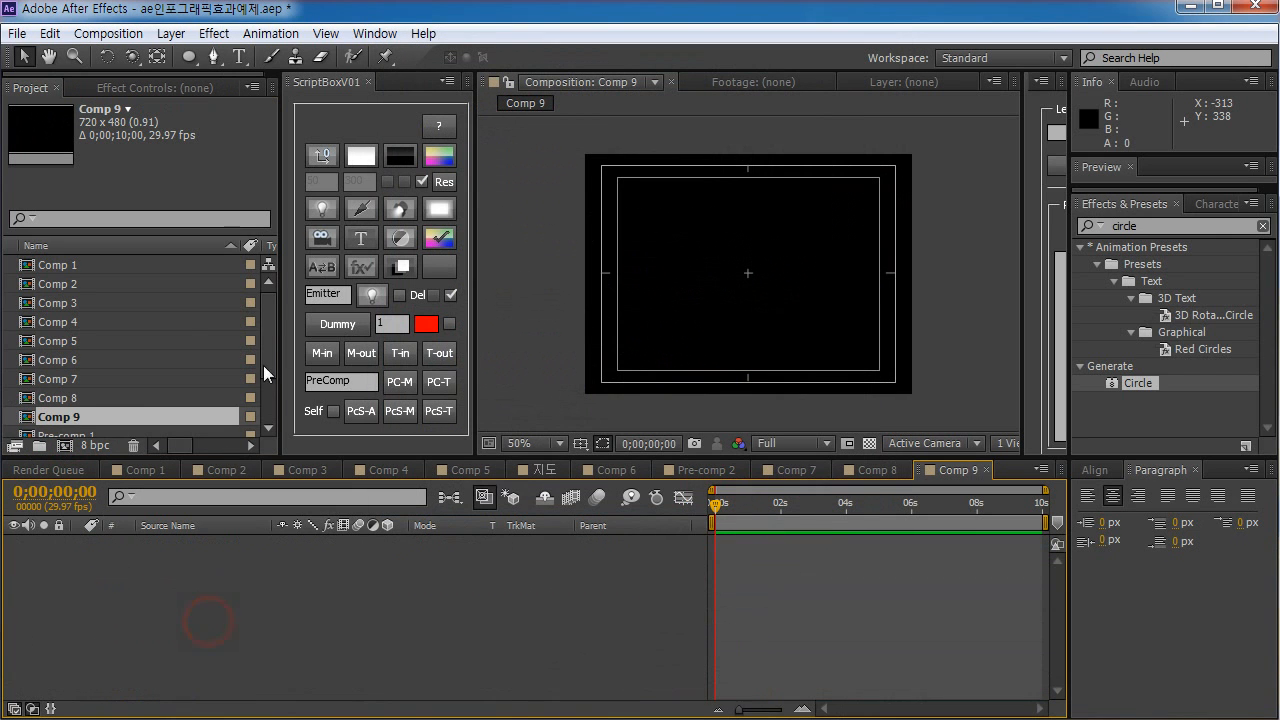
# - Add the 지도 map composition from the project as a layer in the new composition
pyautogui.moveTo(271, 325); pyautogui.dragTo(271, 371)
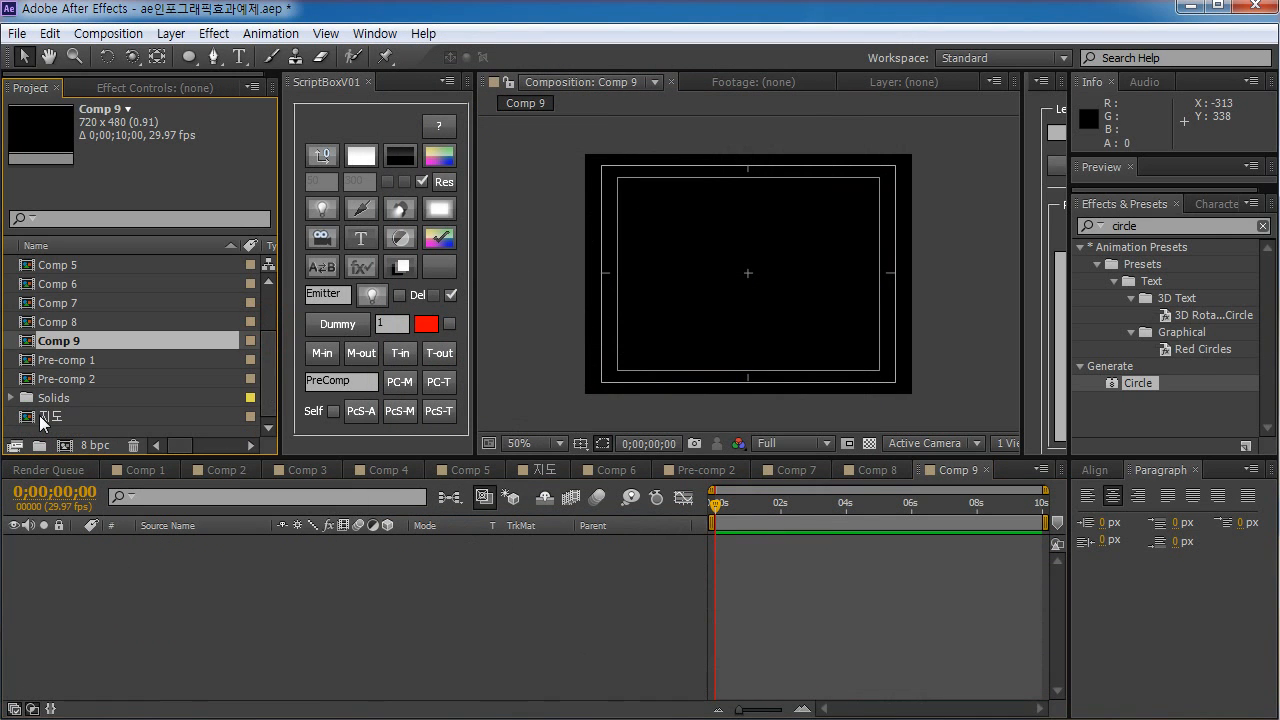
pyautogui.moveTo(43, 420); pyautogui.dragTo(202, 546)
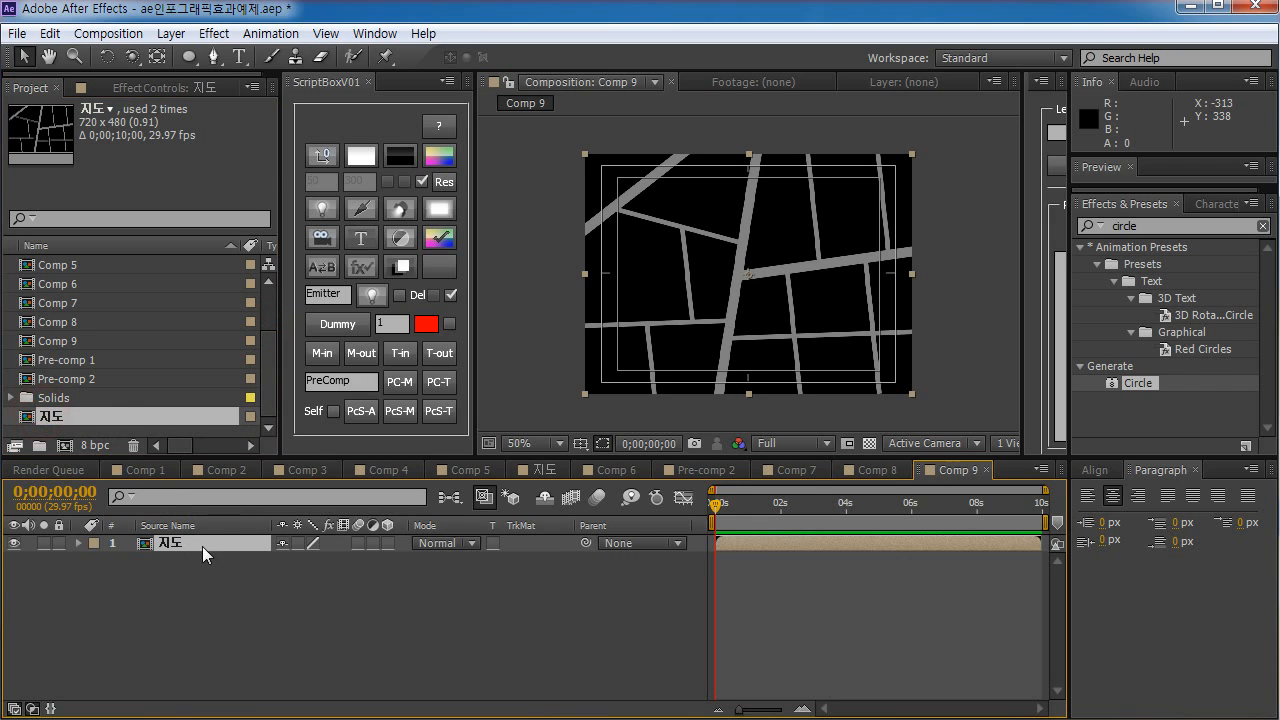
pyautogui.click(517, 614)
pyautogui.click(349, 584)
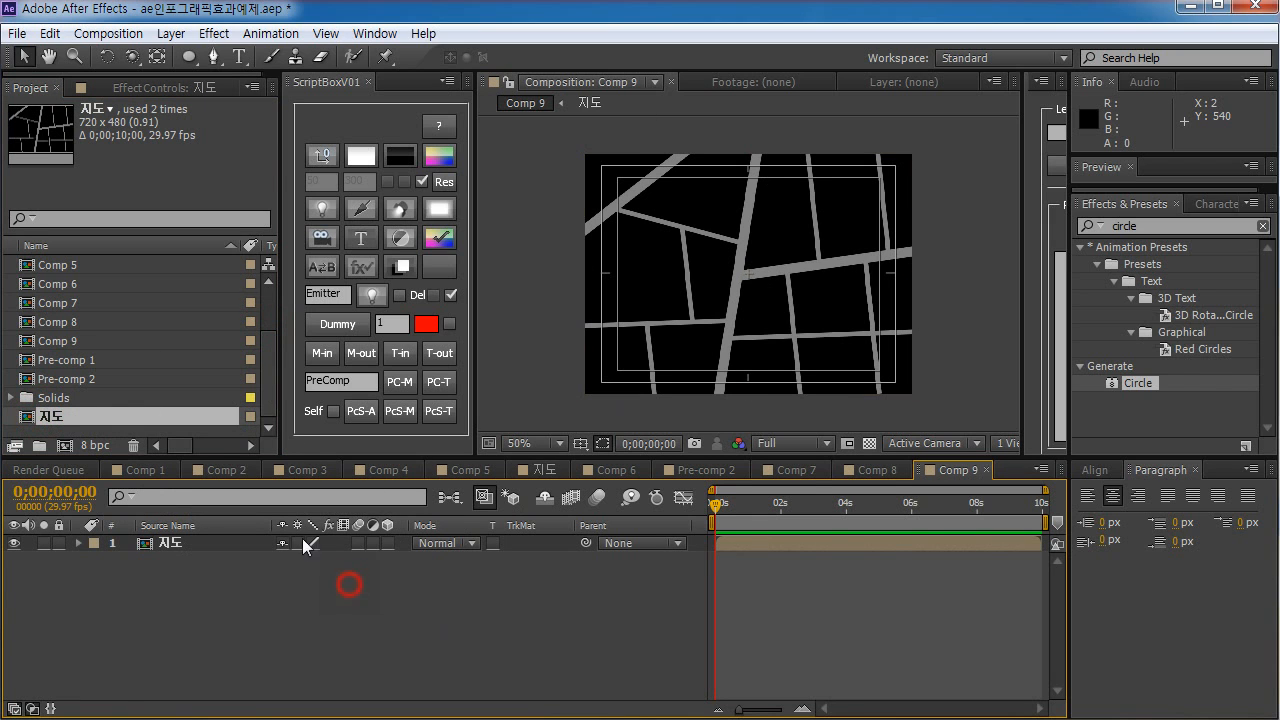
# - Create a white solid and place it beneath the 지도 layer as the map's background
pyautogui.click(361, 155)
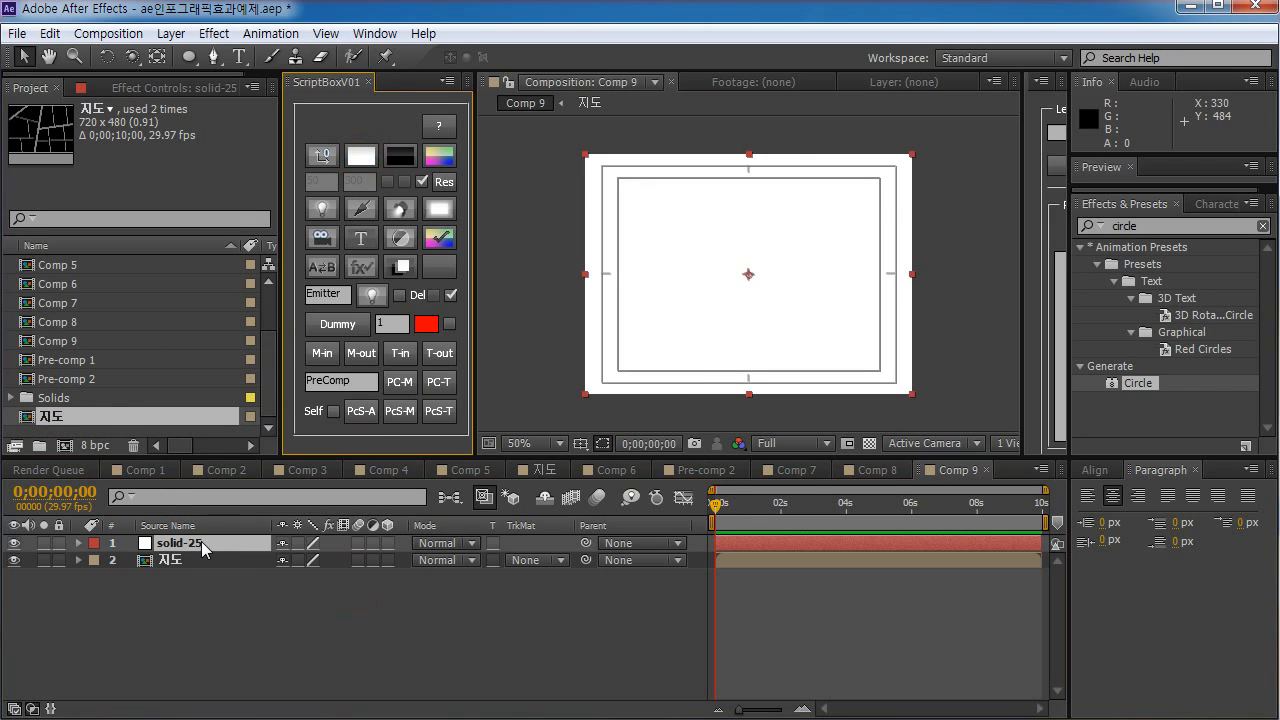
pyautogui.moveTo(201, 541); pyautogui.dragTo(201, 575)
pyautogui.click(477, 614)
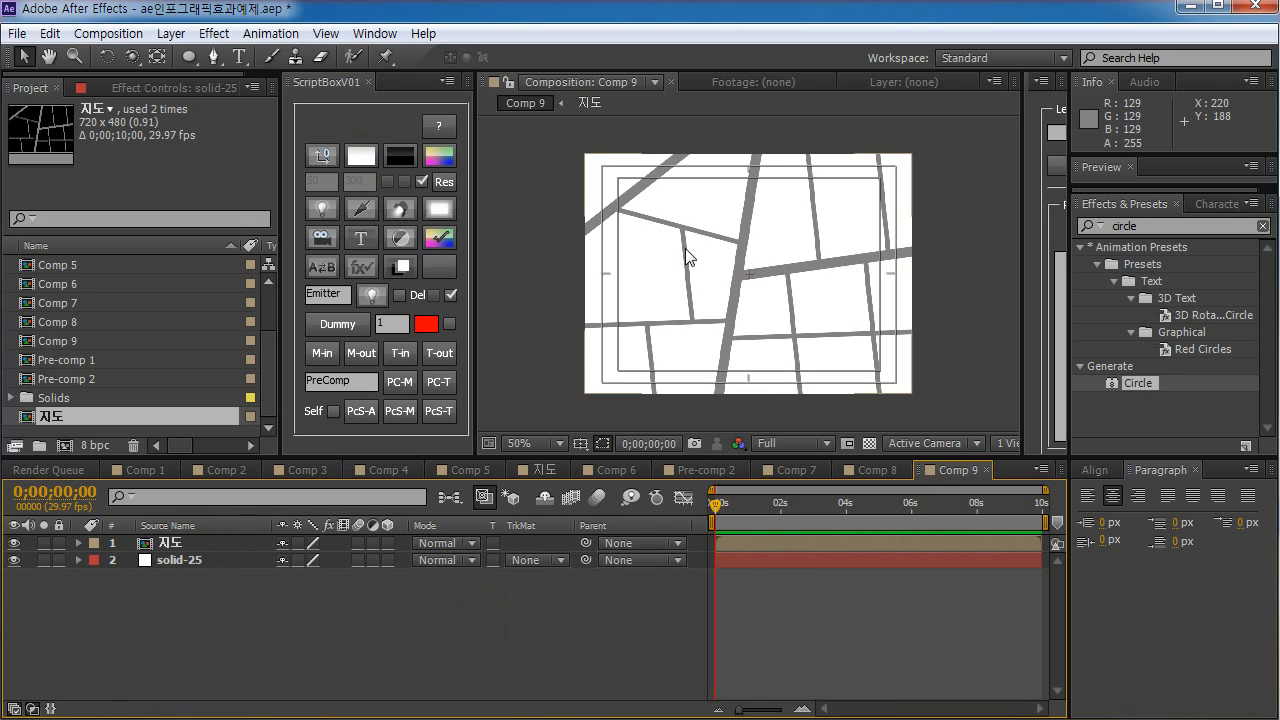
# - Check the green blocks in Comp 5, and draw a four-point green shape over the block beneath the central road junction in Comp 9
pyautogui.click(145, 469)
pyautogui.click(226, 469)
pyautogui.click(388, 469)
pyautogui.click(470, 469)
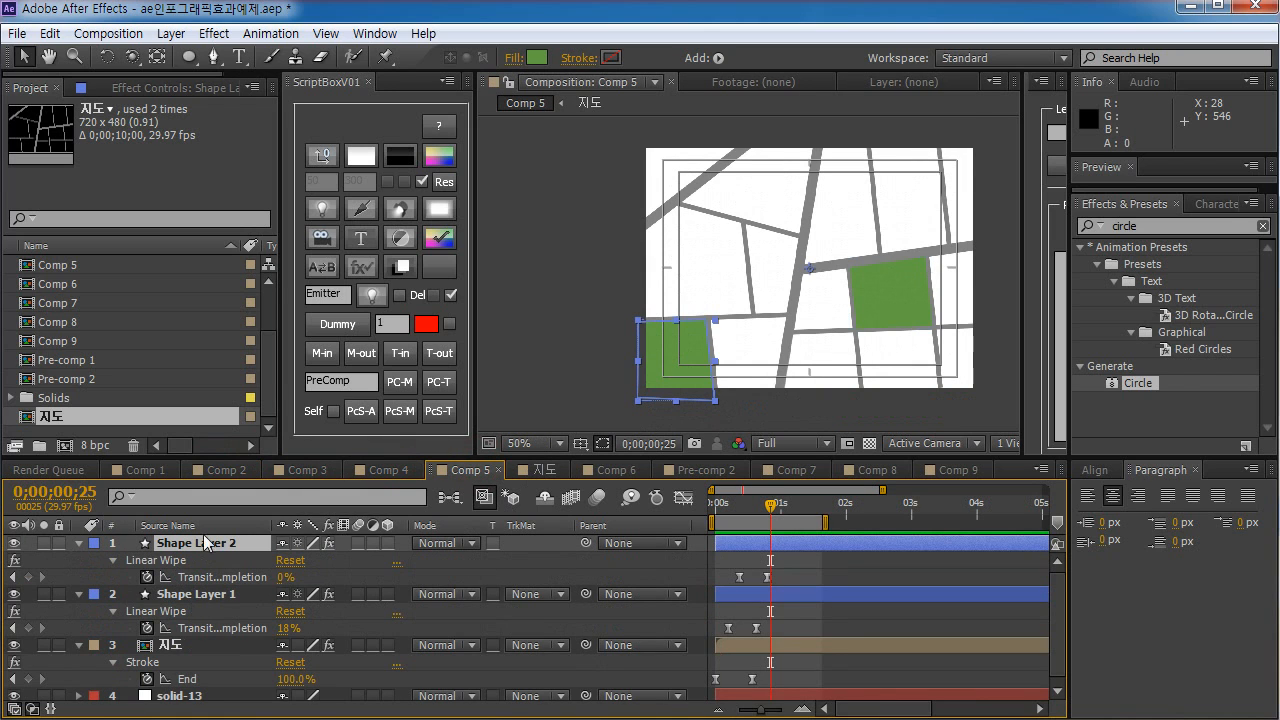
pyautogui.click(942, 470)
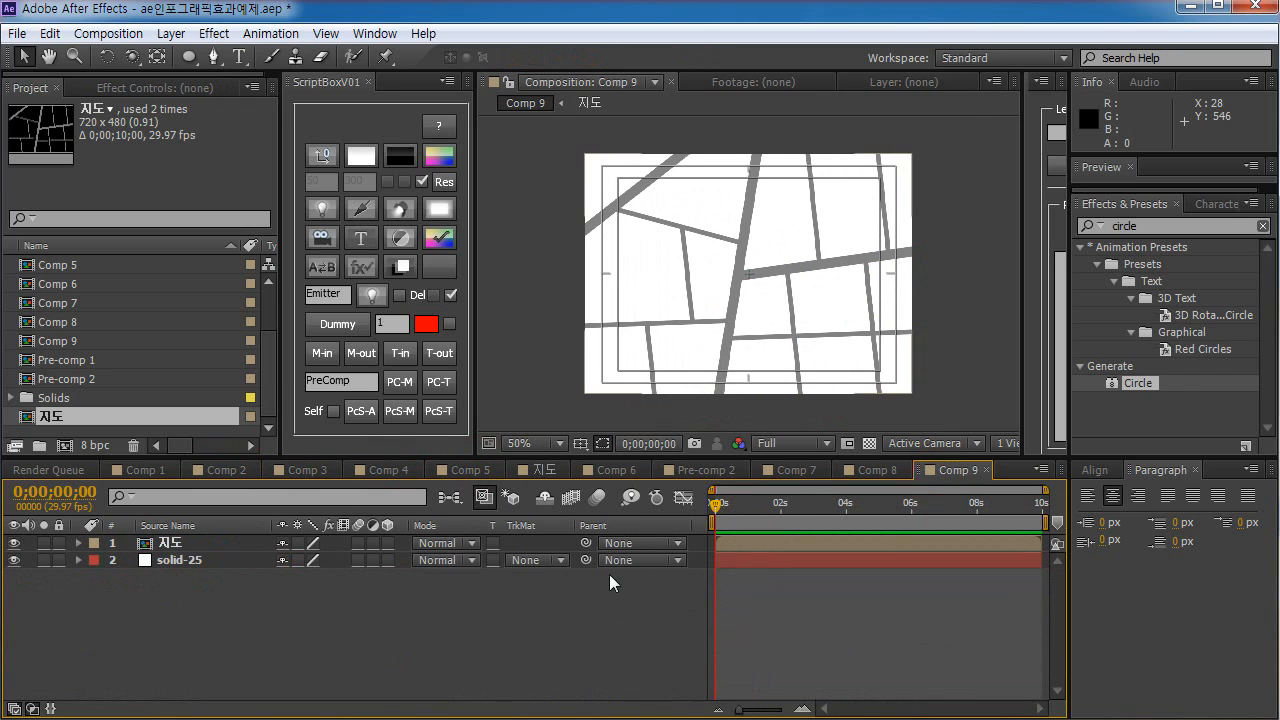
pyautogui.click(219, 54)
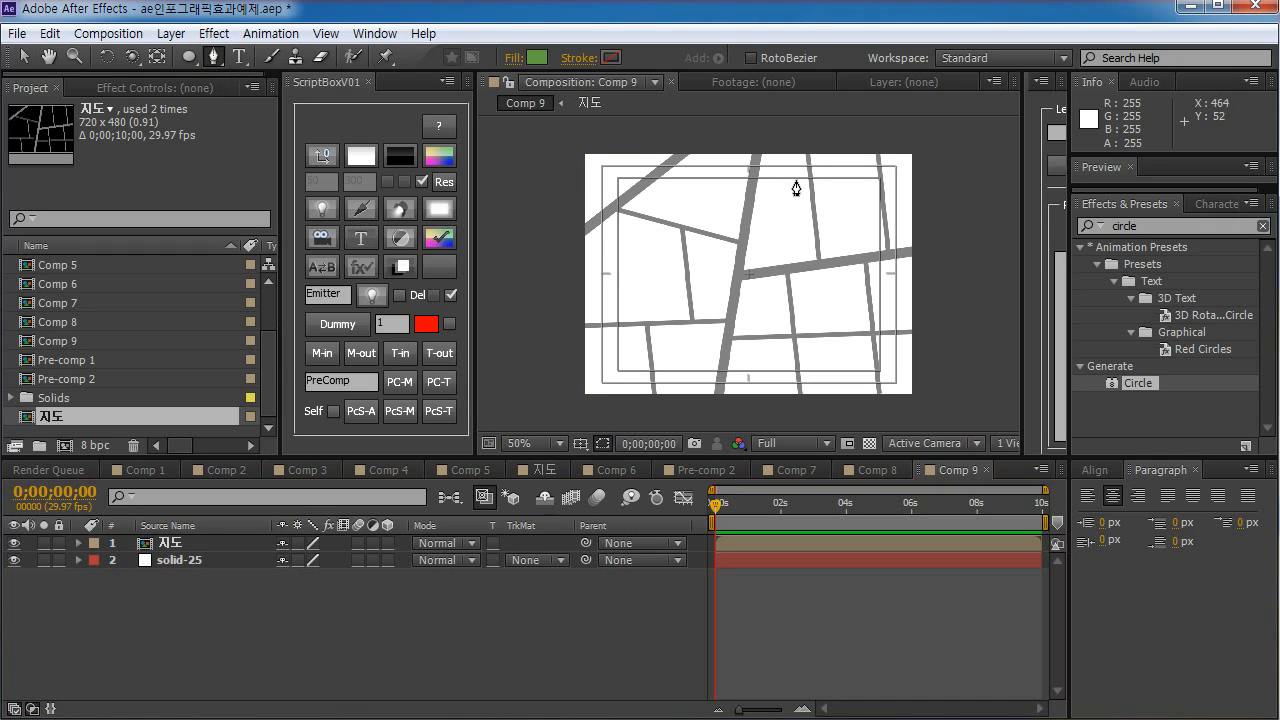
pyautogui.click(742, 280)
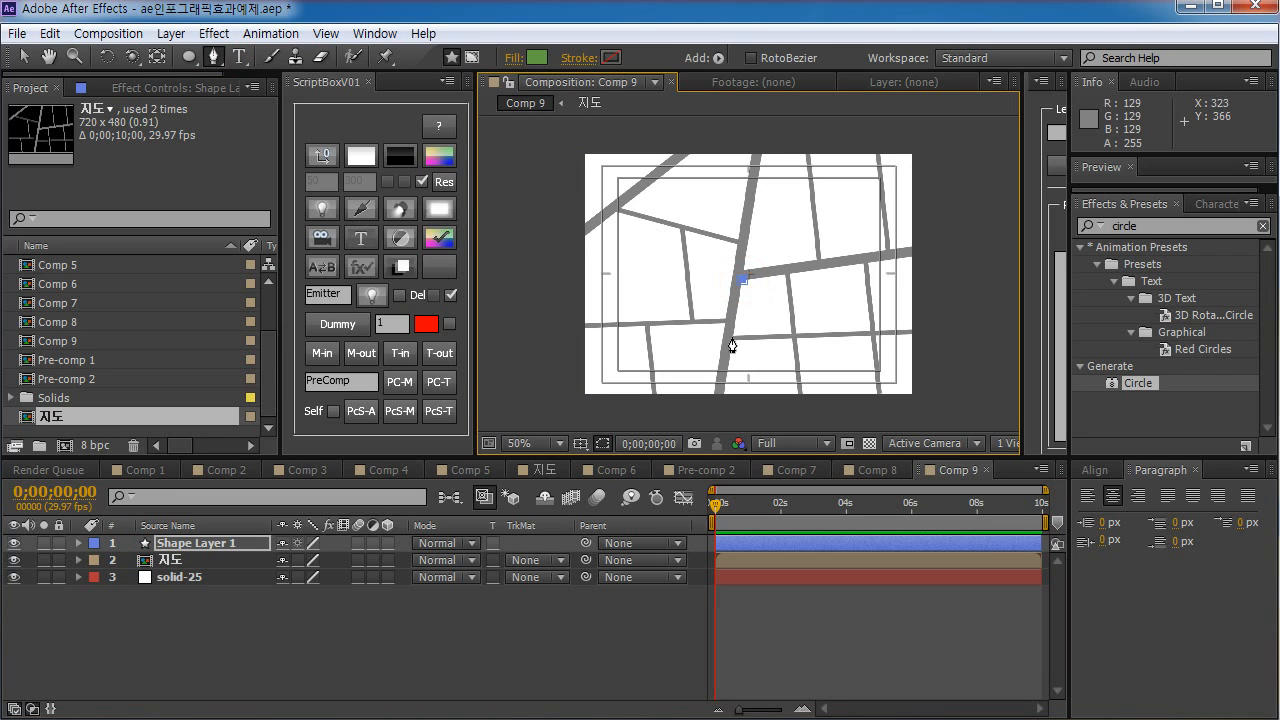
pyautogui.click(733, 336)
pyautogui.click(791, 334)
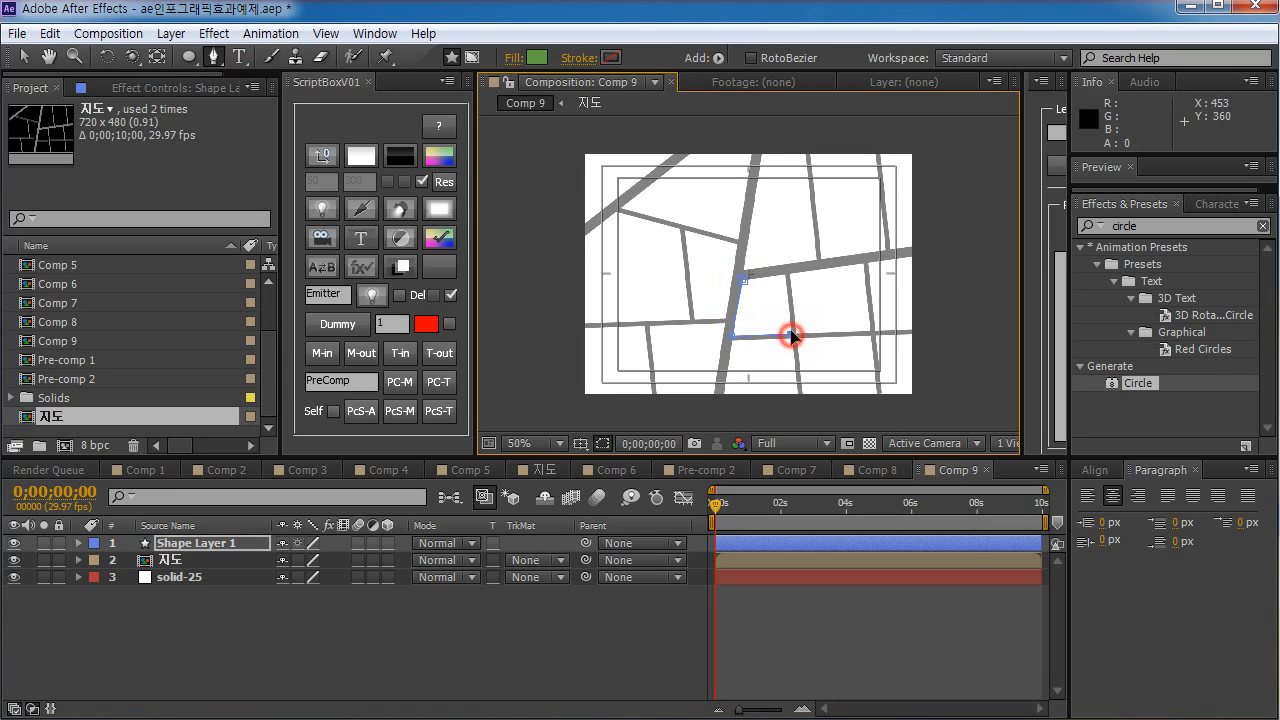
pyautogui.click(785, 275)
pyautogui.click(743, 280)
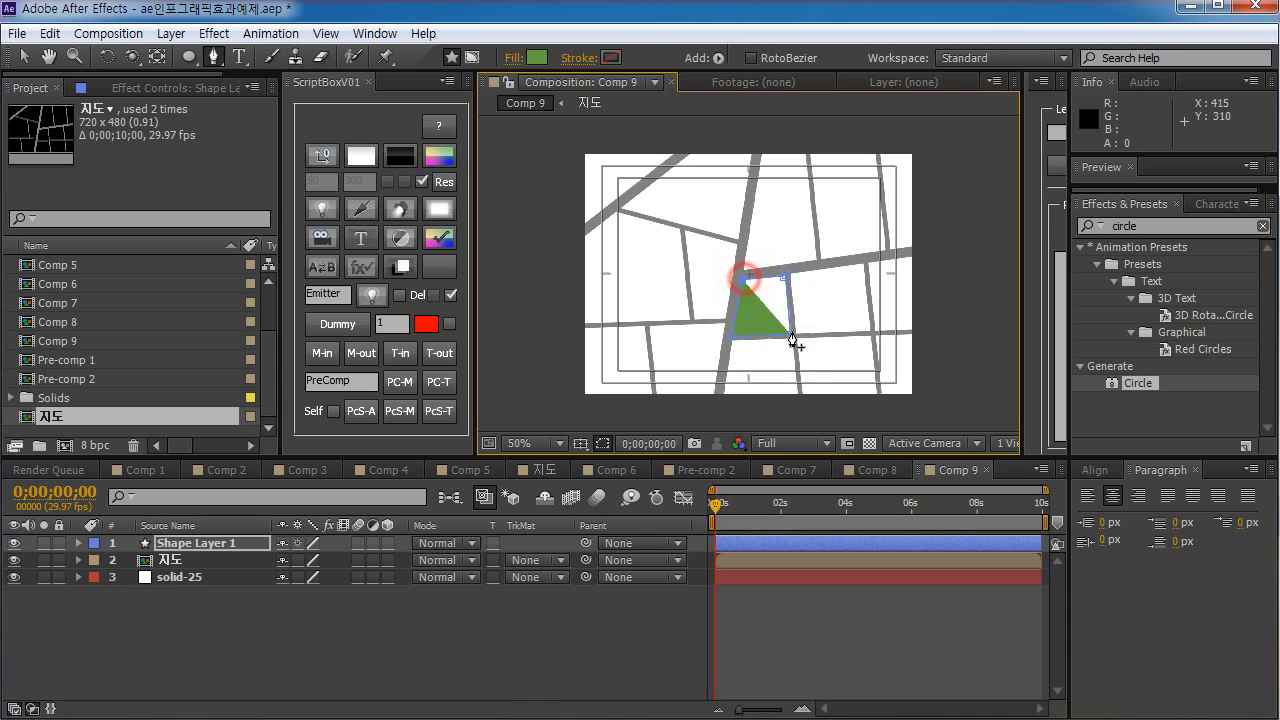
# - Adjust the green shape's two upper corner points so they meet the edges of the surrounding roads
pyautogui.press('z')
pyautogui.click(786, 292)
pyautogui.click(750, 296)
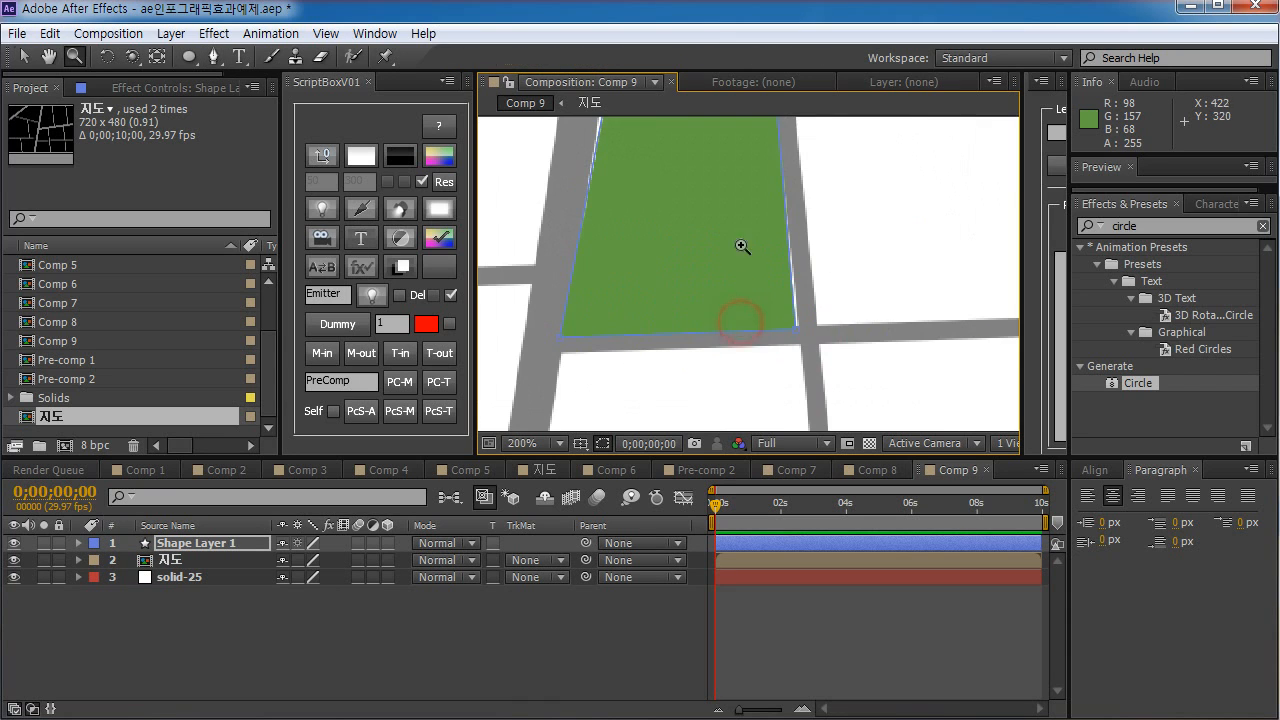
pyautogui.press('h')
pyautogui.moveTo(717, 231); pyautogui.dragTo(731, 330)
pyautogui.press('v')
pyautogui.moveTo(789, 188); pyautogui.dragTo(789, 183)
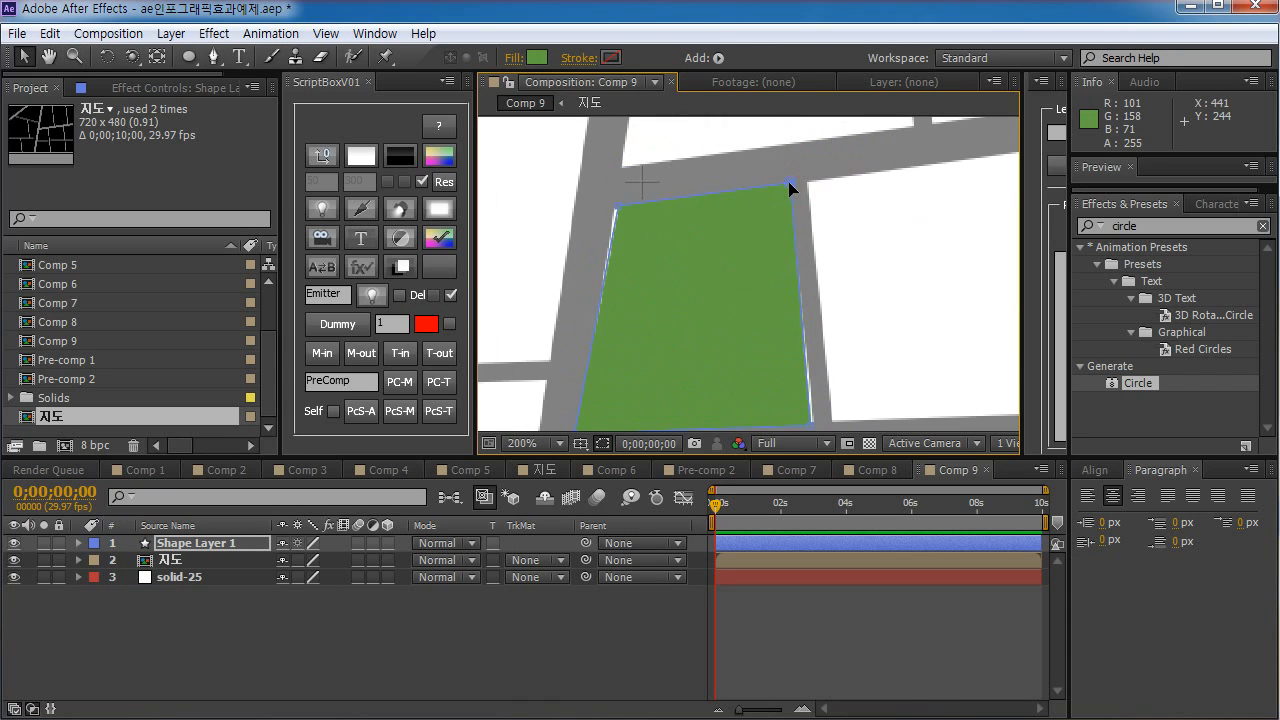
pyautogui.moveTo(618, 206); pyautogui.dragTo(614, 209)
# - Adjust the green shape's lower-right corner point at the road crossing, and return to the whole-map view at 50%
pyautogui.press('h')
pyautogui.moveTo(729, 289); pyautogui.dragTo(710, 186)
pyautogui.press('v')
pyautogui.moveTo(794, 321); pyautogui.dragTo(792, 324)
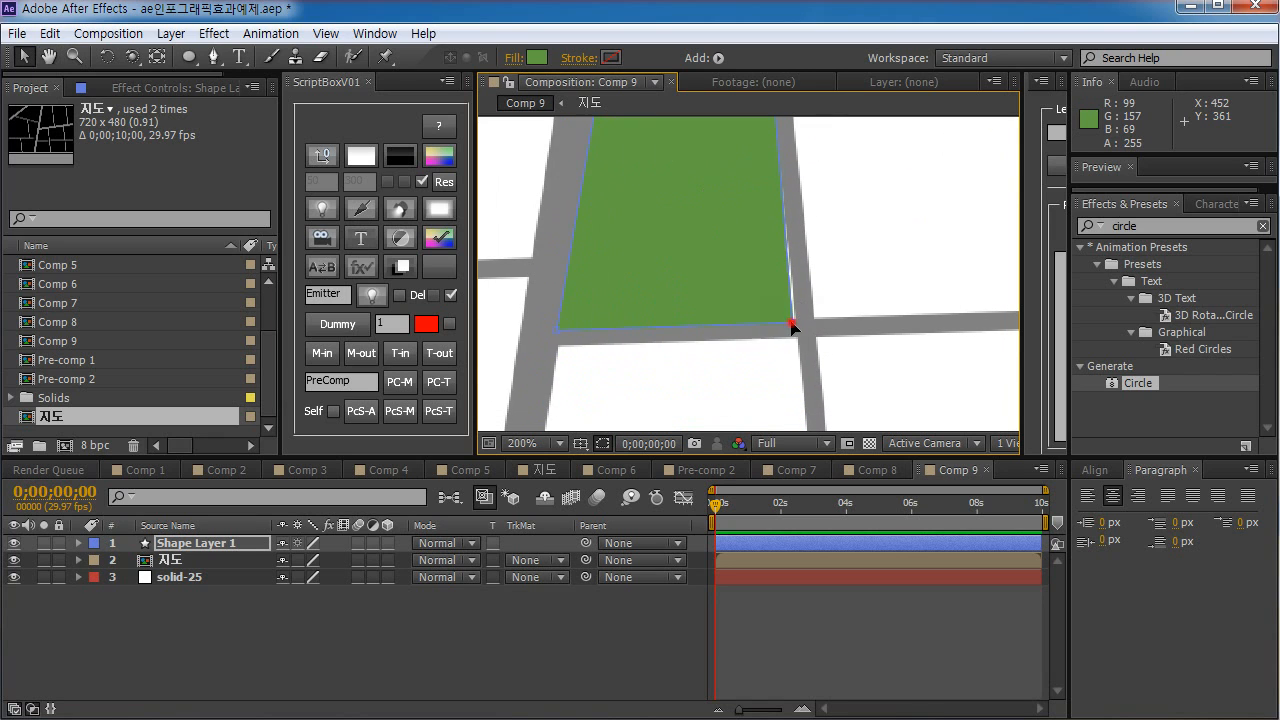
pyautogui.press('z')
pyautogui.keyDown('alt'); pyautogui.click(708, 349); pyautogui.keyUp('alt')
pyautogui.keyDown('alt'); pyautogui.click(707, 349); pyautogui.keyUp('alt')
pyautogui.press('h')
pyautogui.moveTo(645, 229); pyautogui.dragTo(641, 328)
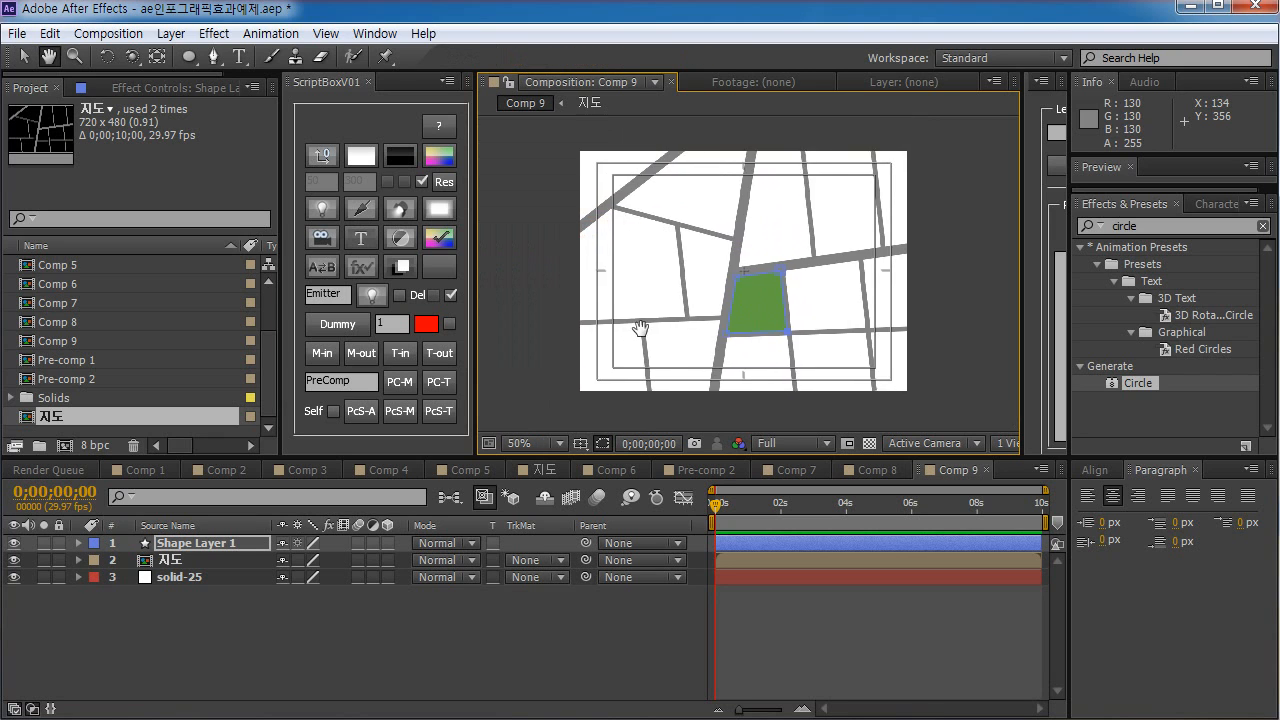
pyautogui.press('z')
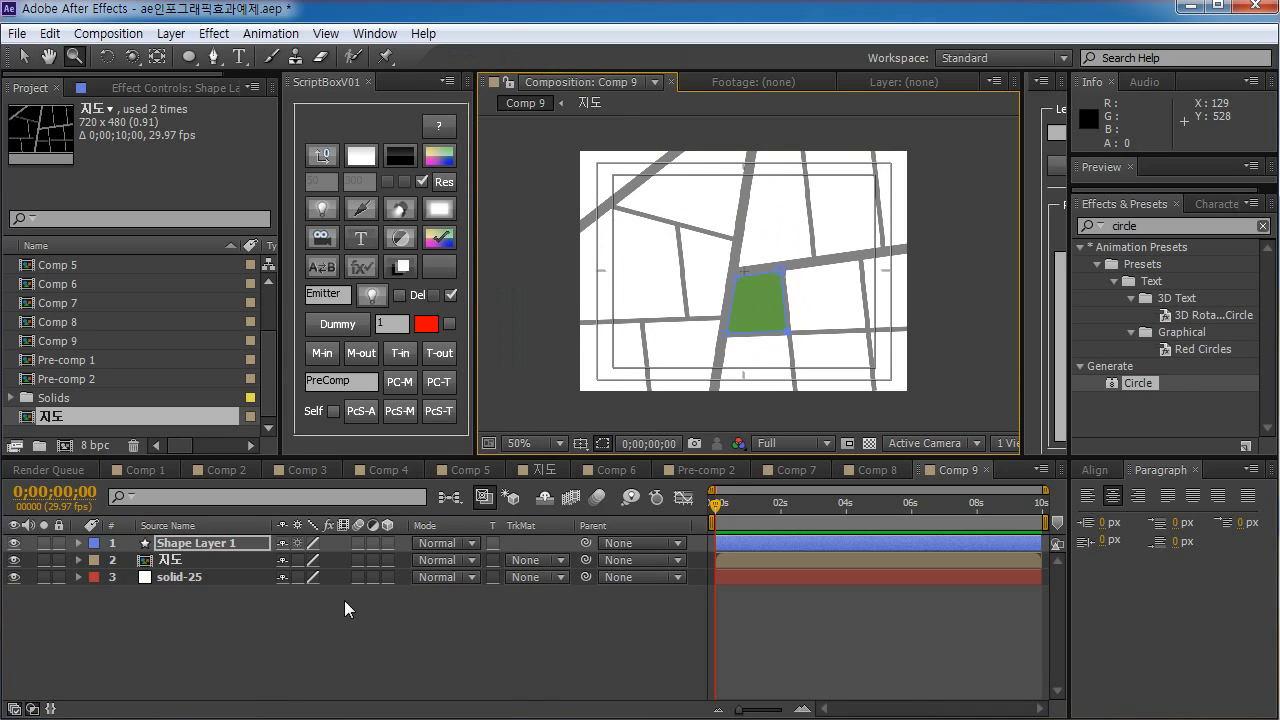
# - Draw a small rectangular mask on the 지도 layer, just above the frame over the long central road
pyautogui.click(257, 643)
pyautogui.click(172, 560)
pyautogui.click(186, 543)
pyautogui.click(186, 560)
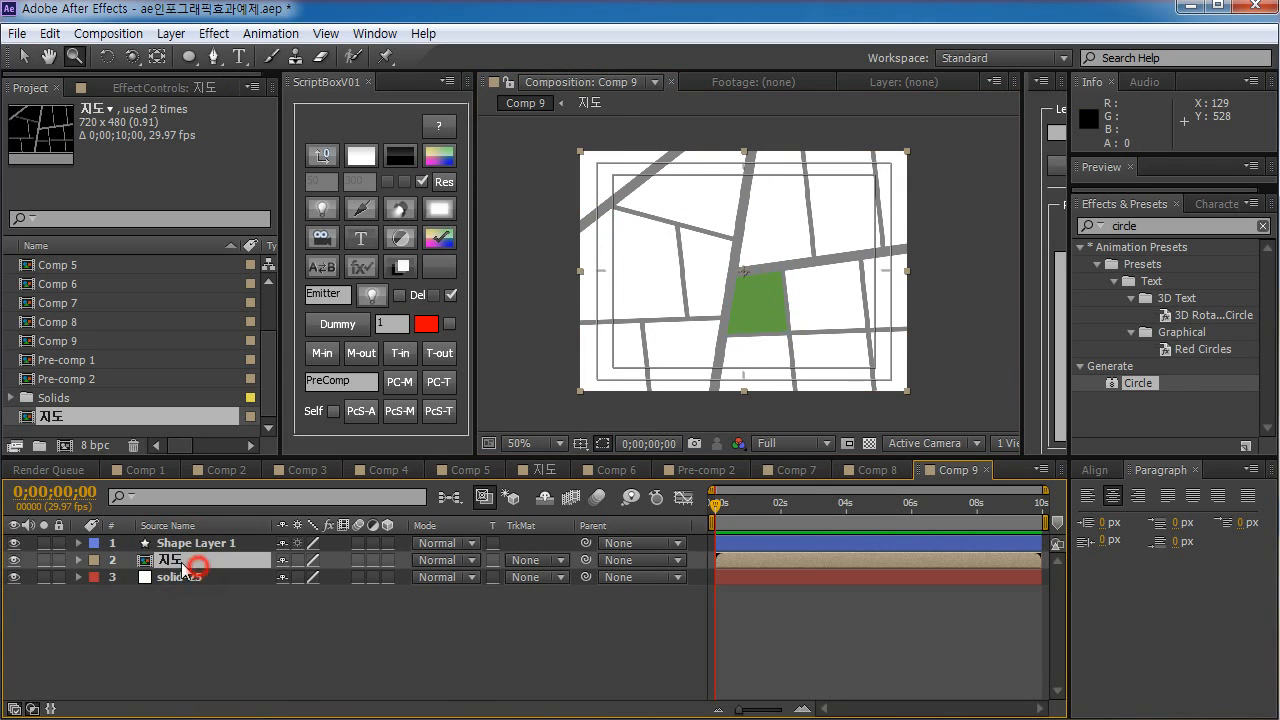
pyautogui.click(180, 577)
pyautogui.click(172, 560)
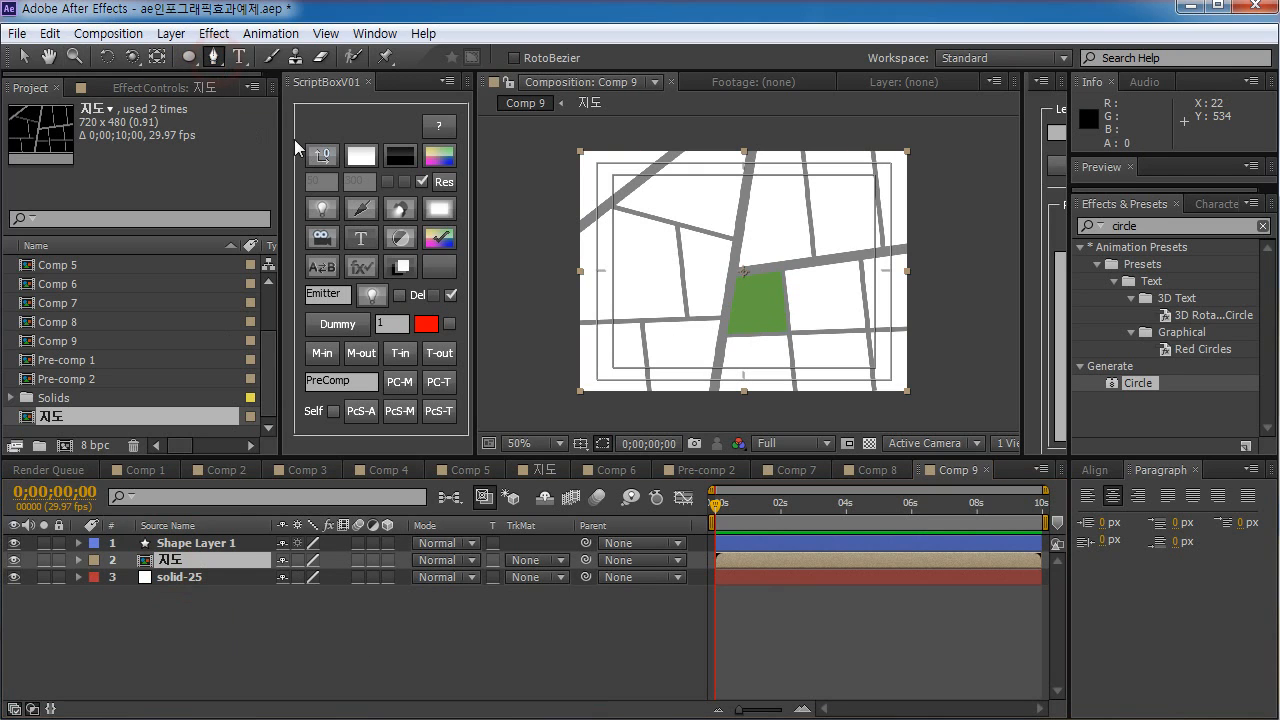
pyautogui.click(188, 57)
pyautogui.click(237, 57)
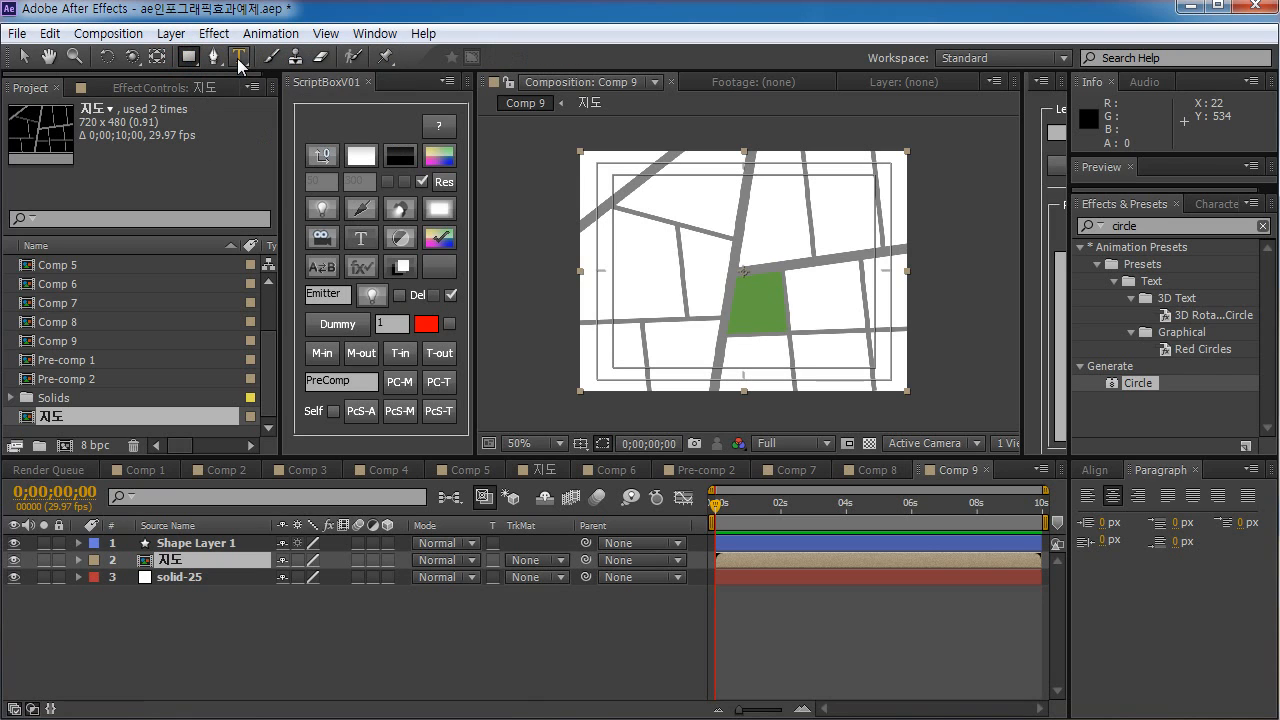
pyautogui.moveTo(742, 118); pyautogui.dragTo(770, 128)
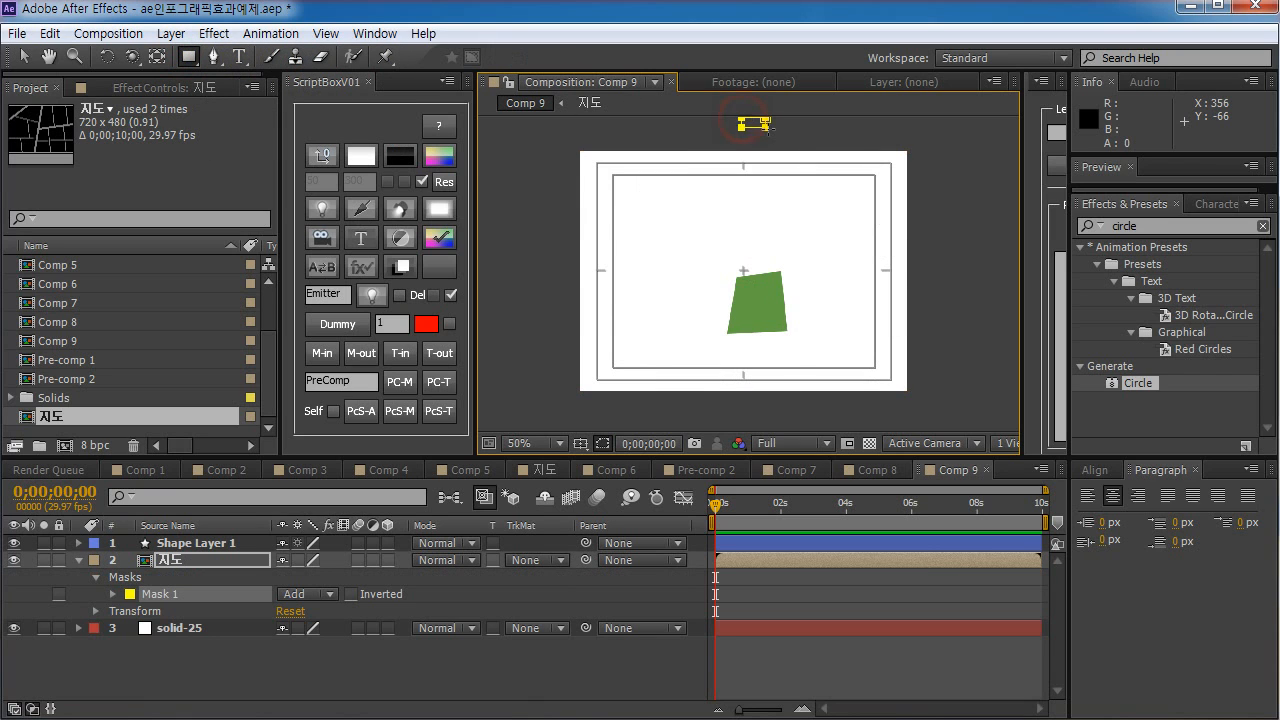
pyautogui.press('v')
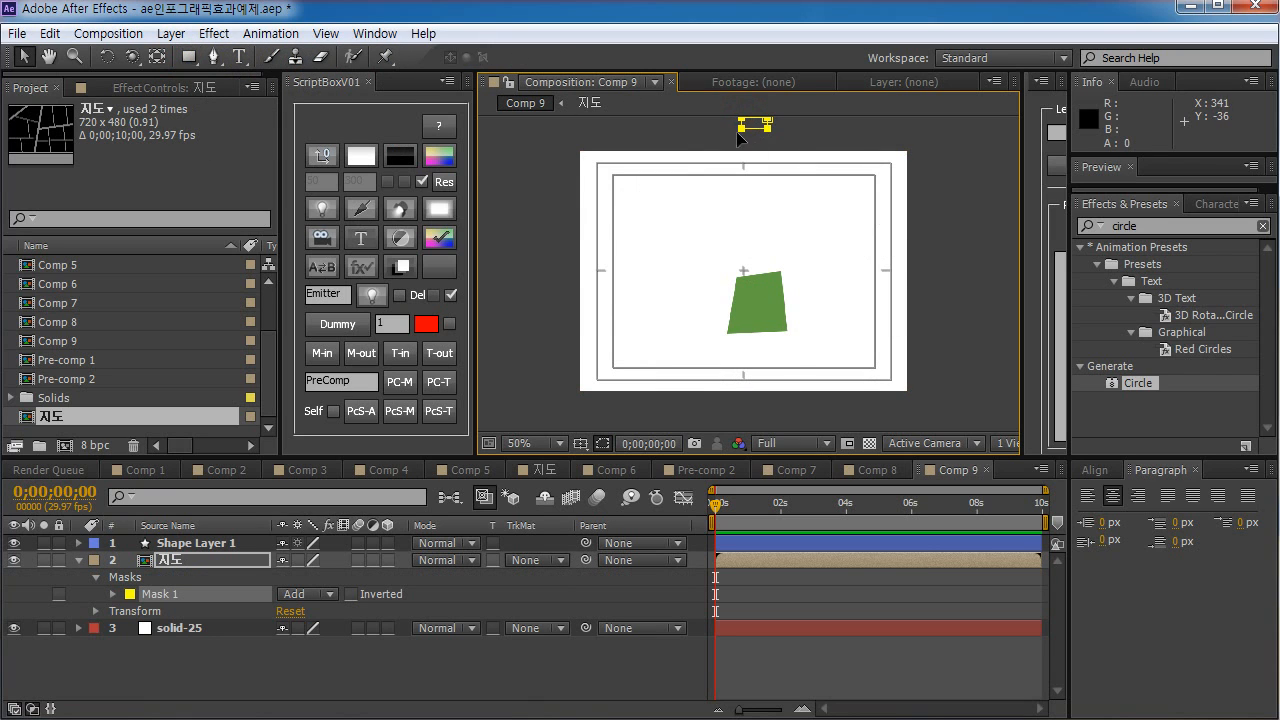
# - Stretch, rotate and narrow the mask so it encloses only the long central road from above to below the frame
pyautogui.click(744, 130)
pyautogui.click(749, 127)
pyautogui.moveTo(753, 127); pyautogui.dragTo(697, 369)
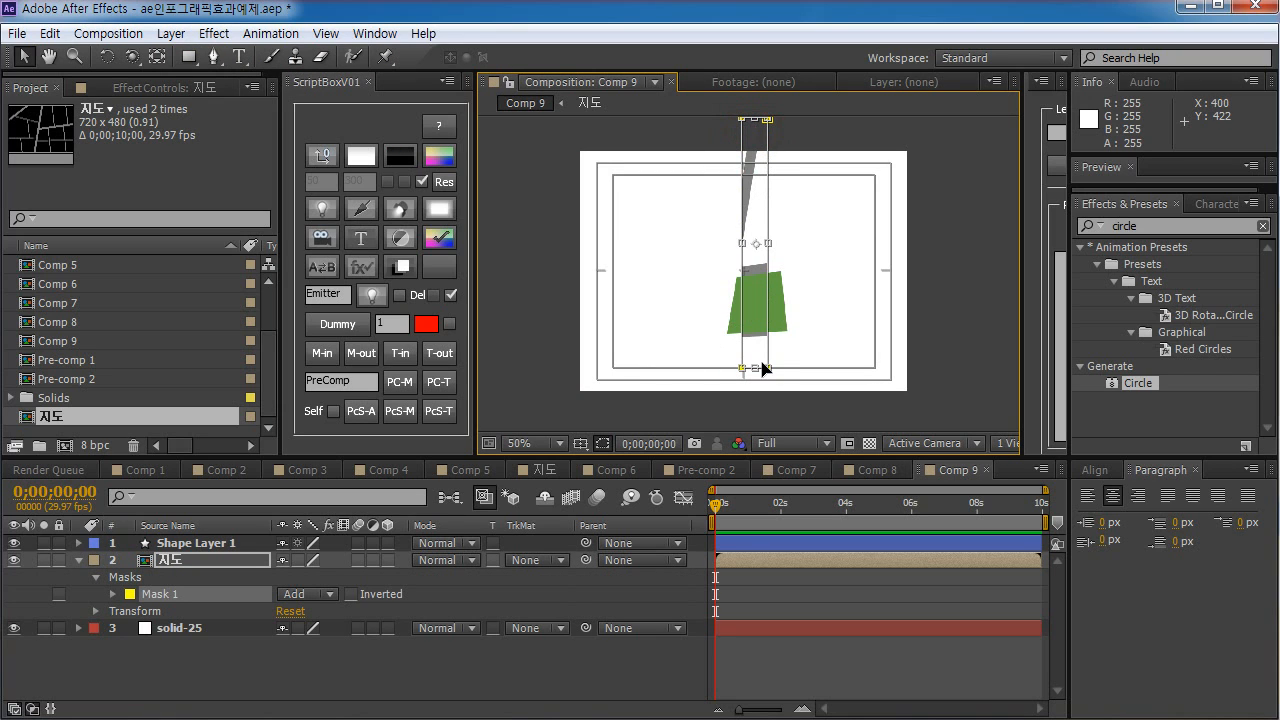
pyautogui.moveTo(776, 358); pyautogui.dragTo(720, 346)
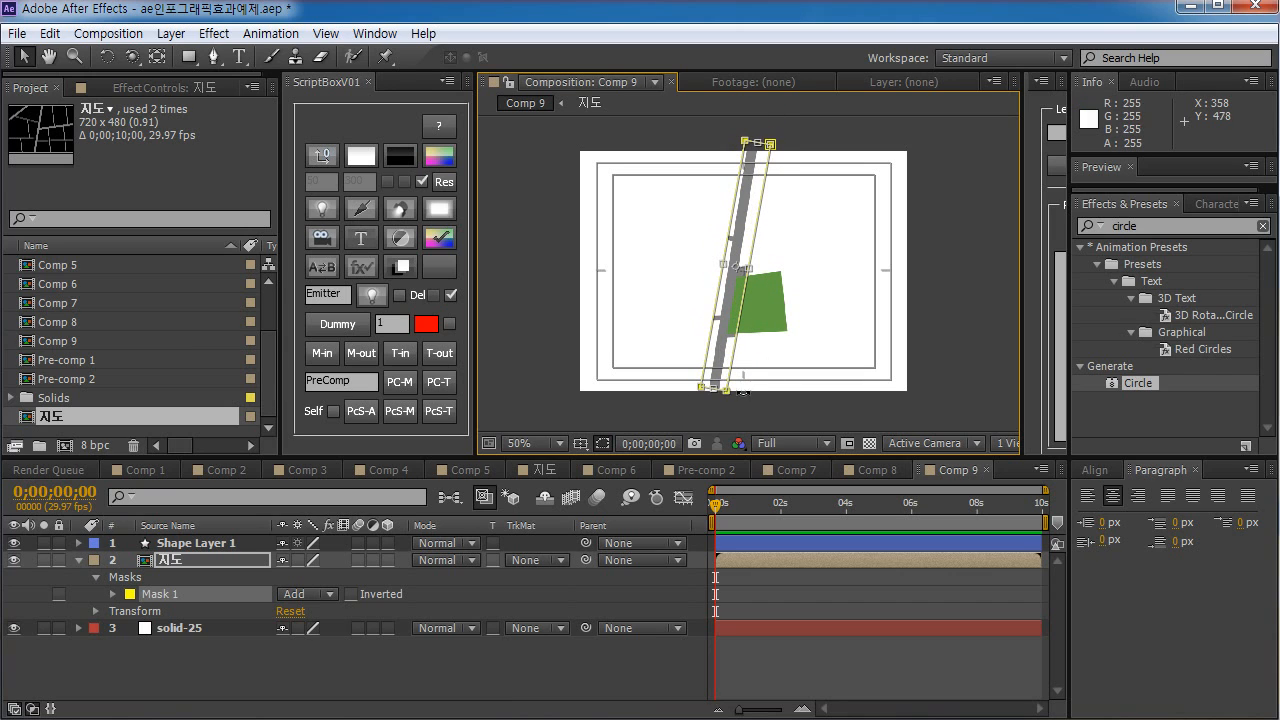
pyautogui.moveTo(743, 397); pyautogui.dragTo(743, 393)
pyautogui.moveTo(749, 268); pyautogui.dragTo(729, 265)
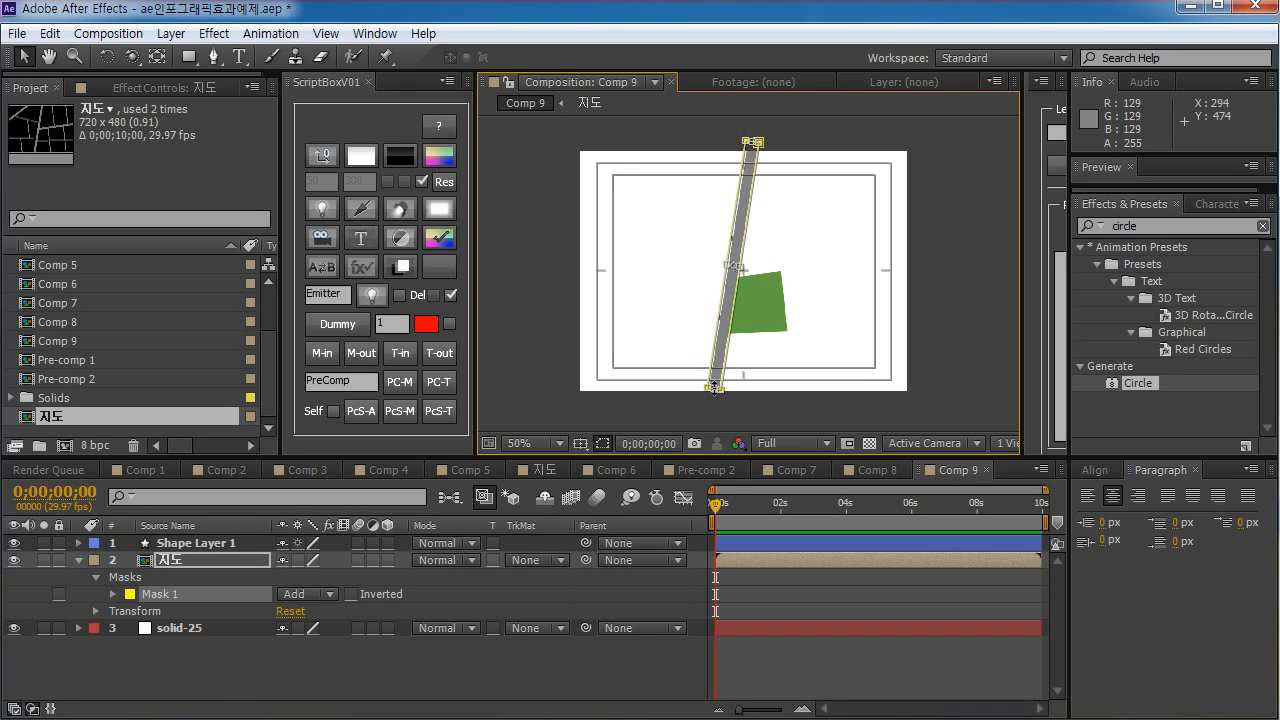
pyautogui.moveTo(714, 388); pyautogui.dragTo(715, 401)
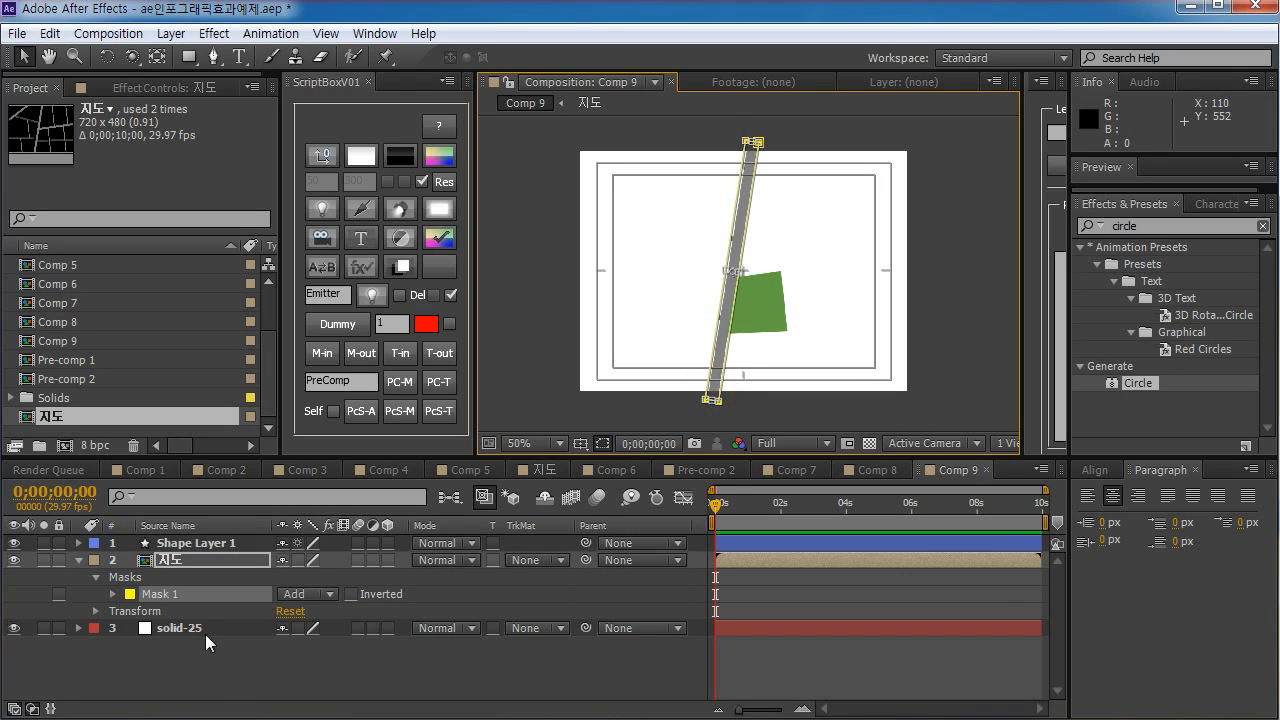
# - Animate Mask 1's Mask Path from collapsed above the frame at 0;00;00;00 to the full road length under one second in
pyautogui.click(188, 632)
pyautogui.click(178, 594)
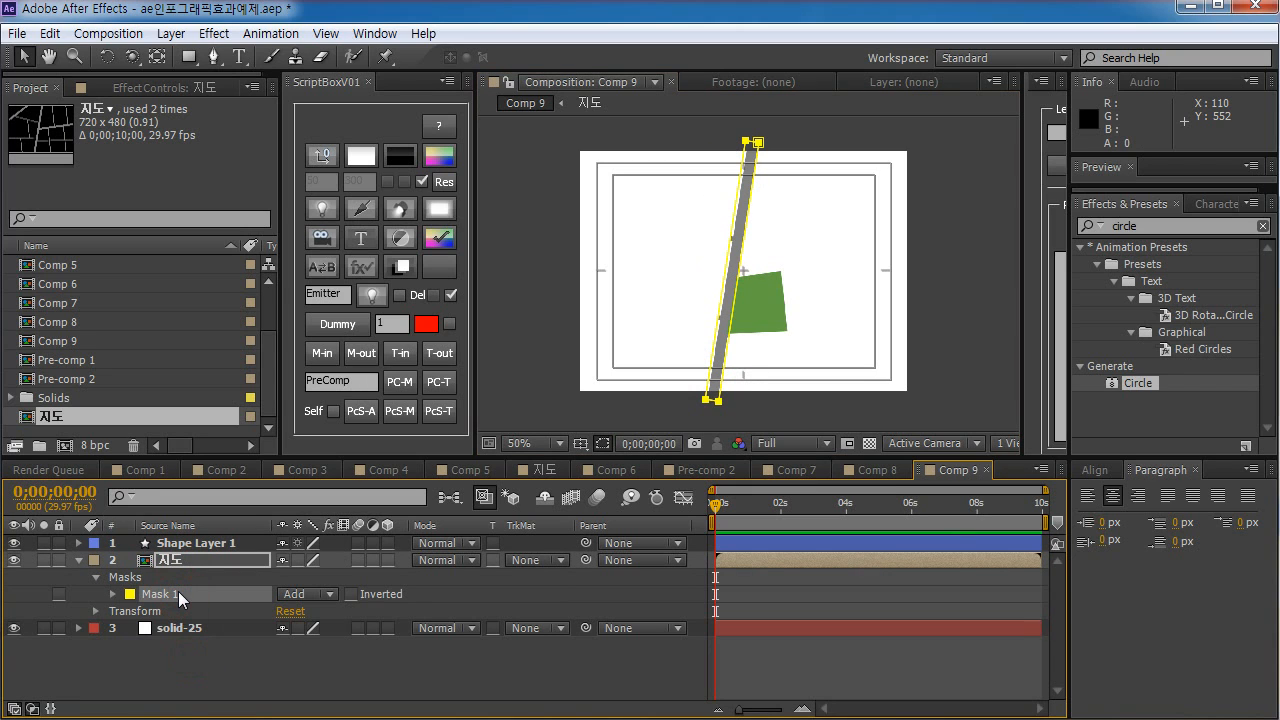
pyautogui.press('m')
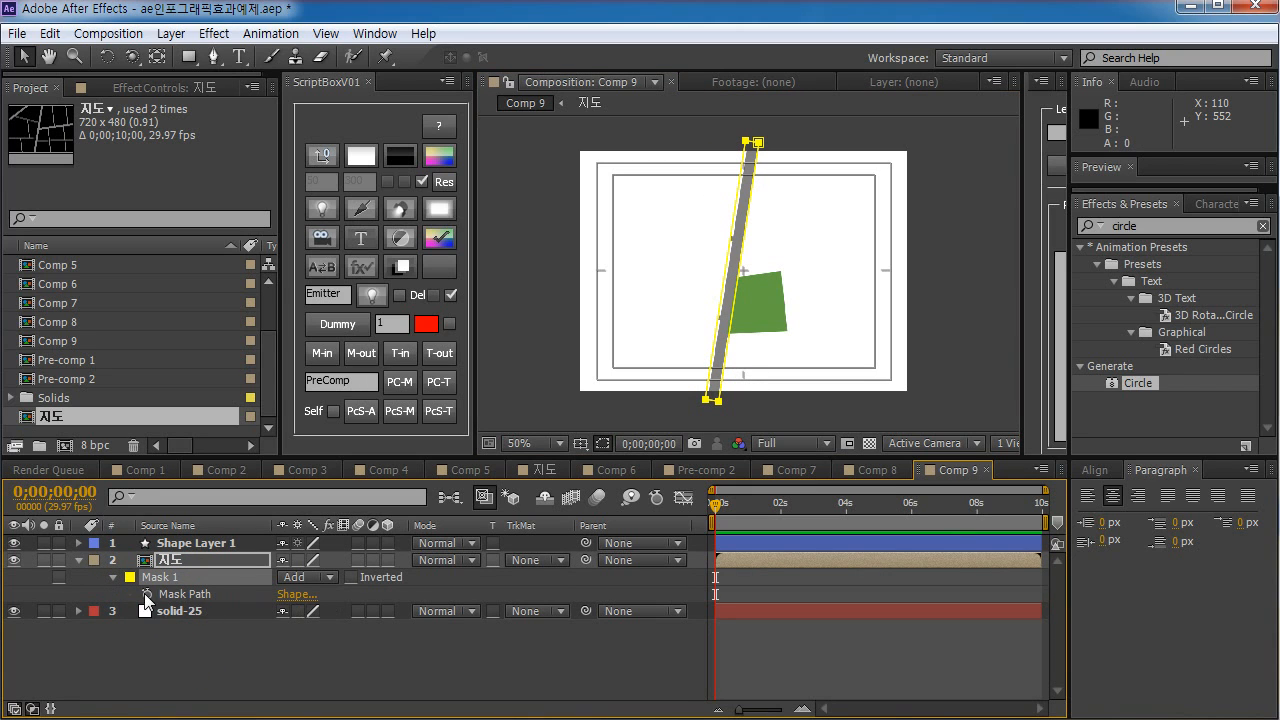
pyautogui.click(147, 594)
pyautogui.moveTo(716, 594); pyautogui.dragTo(740, 596)
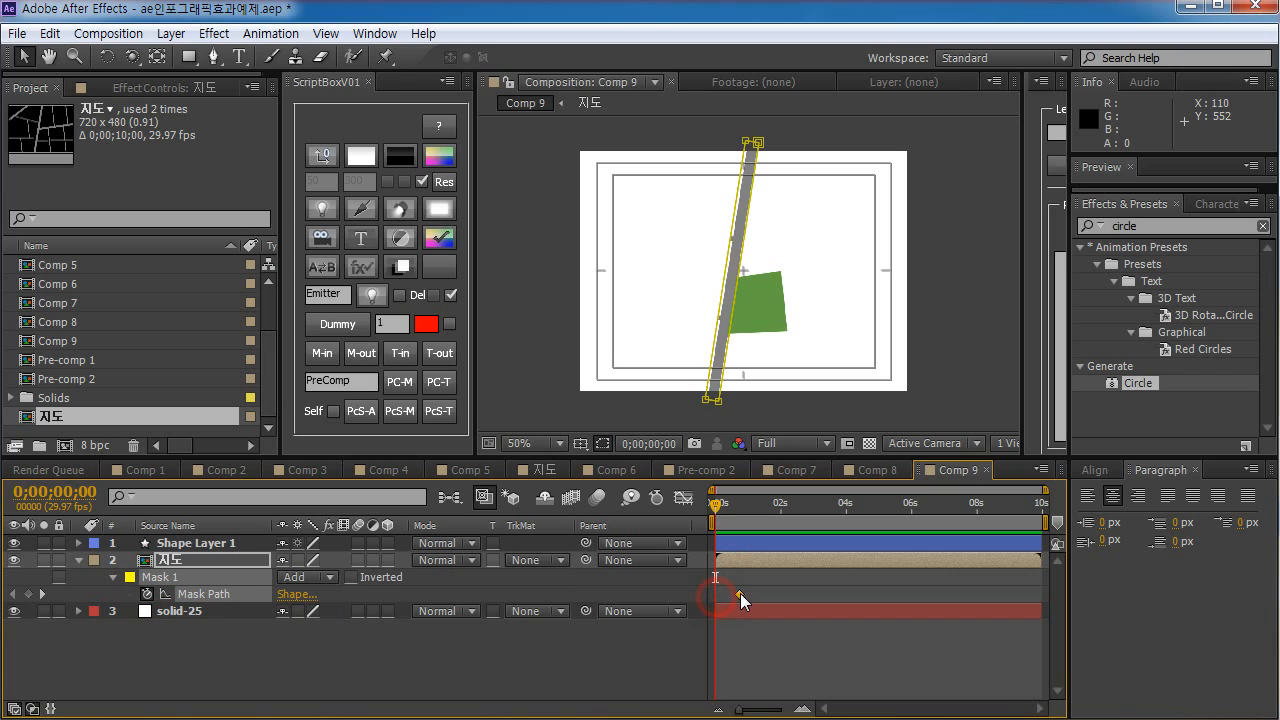
pyautogui.doubleClick(705, 401)
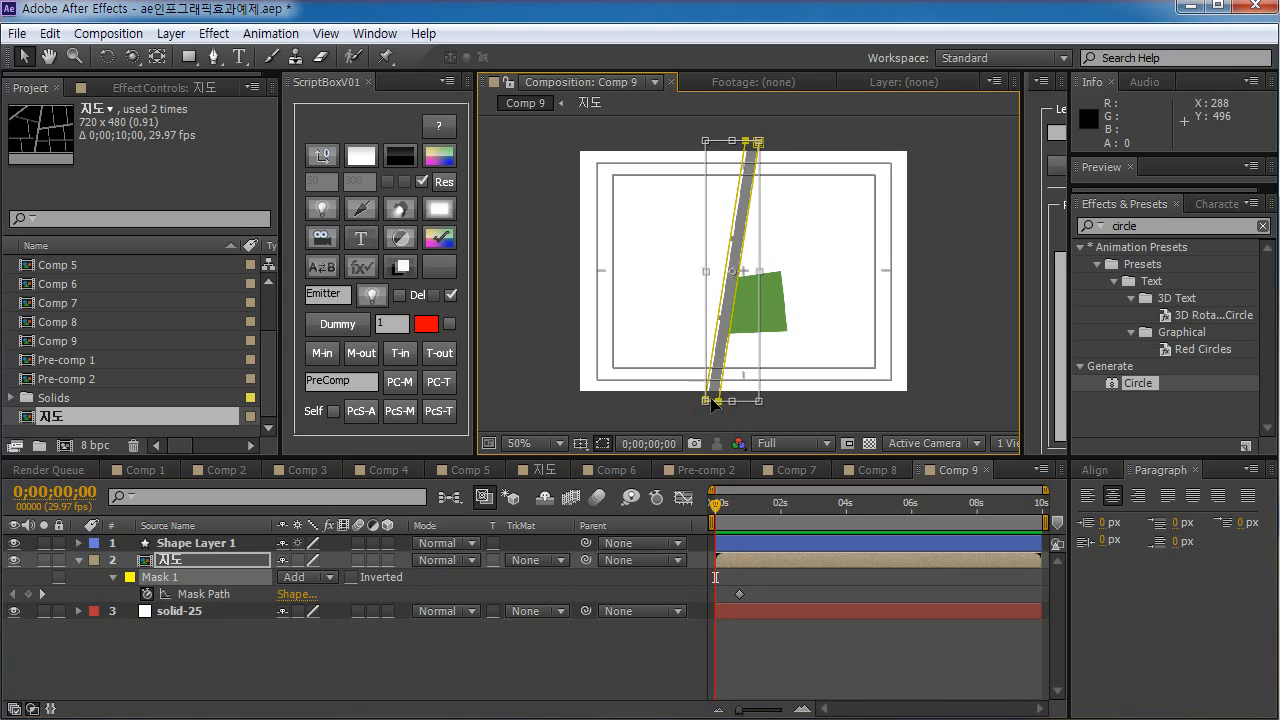
pyautogui.press('Return')
pyautogui.moveTo(686, 389); pyautogui.dragTo(755, 162)
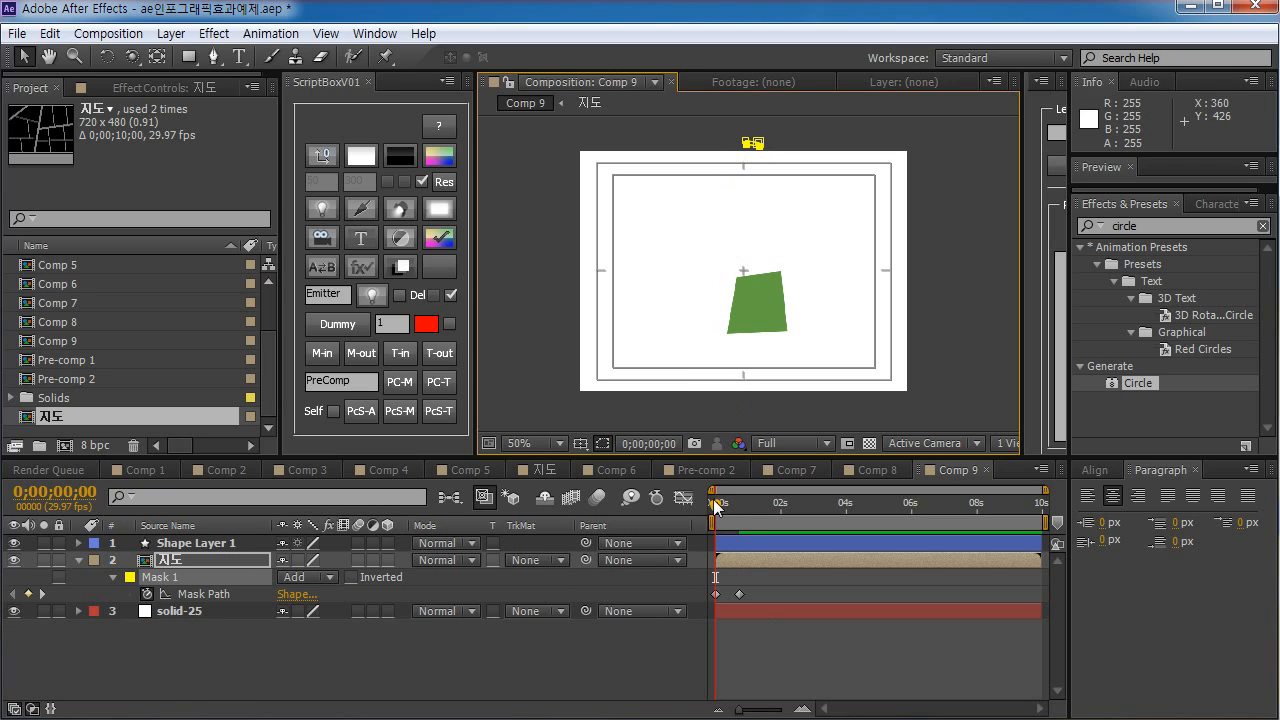
# - Preview the masked road reveal from the start and scrub it to 0;00;00;16
pyautogui.moveTo(716, 507)
pyautogui.mouseDown()
pyautogui.moveTo(745, 506)
pyautogui.moveTo(713, 507)
pyautogui.mouseUp()
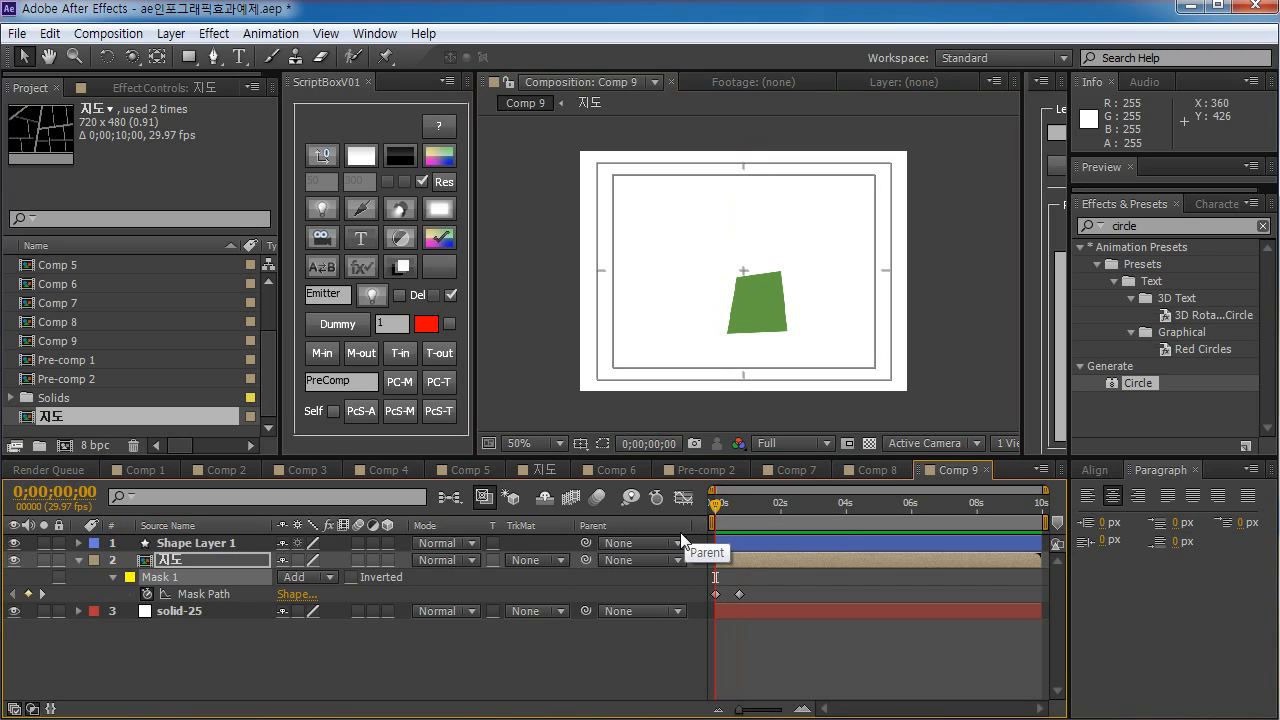
pyautogui.press('space')
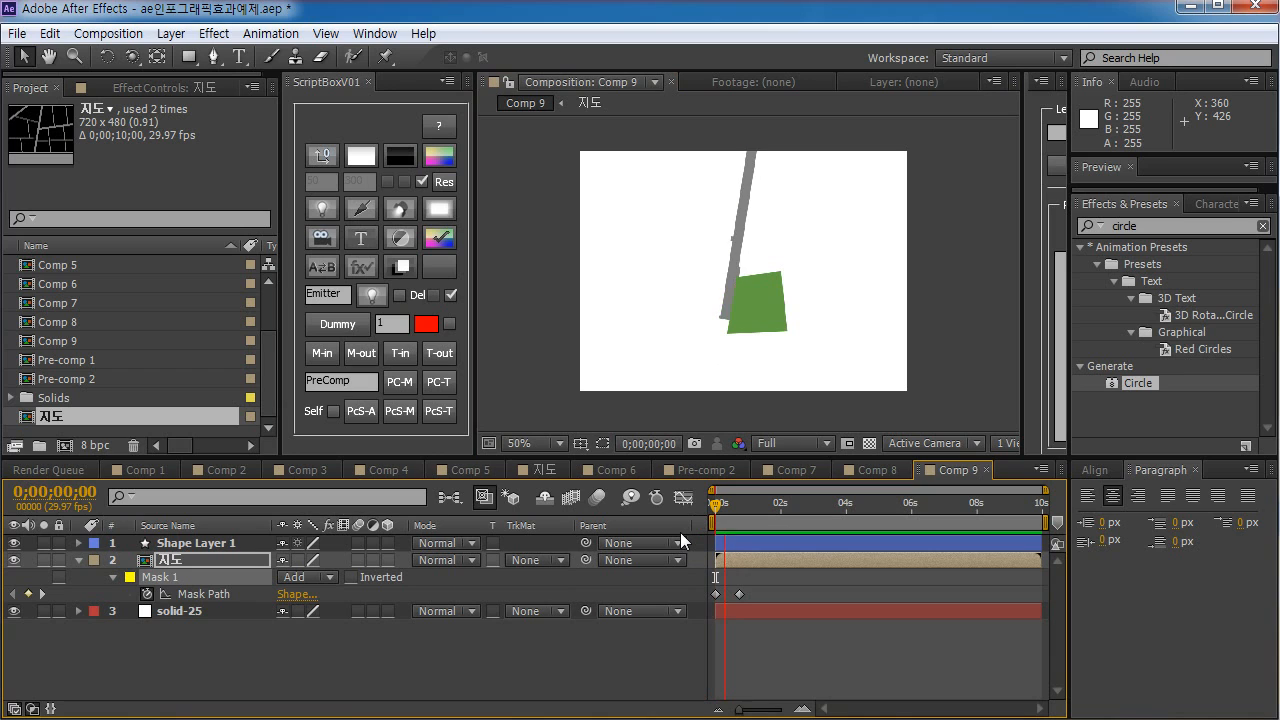
pyautogui.press('space')
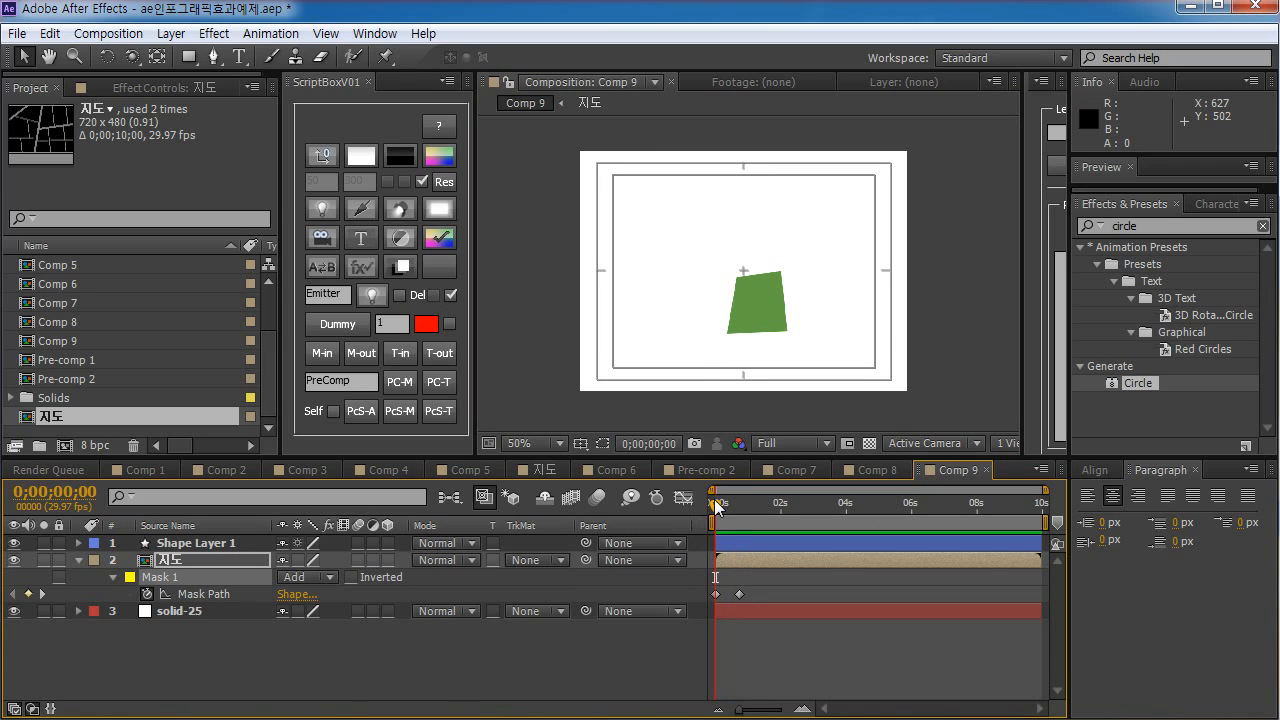
pyautogui.moveTo(716, 506); pyautogui.dragTo(731, 499)
# - Delete the Mask Path keyframes and remove Mask 1 from the 지도 layer
pyautogui.click(283, 665)
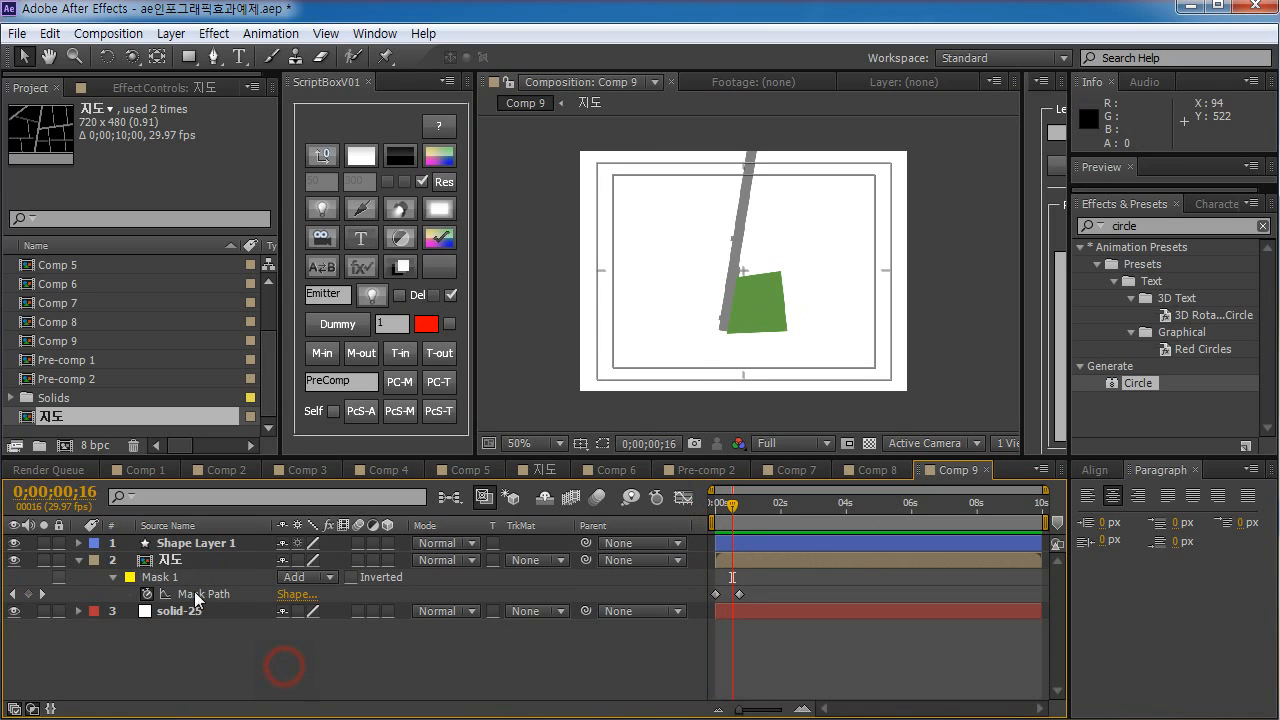
pyautogui.click(161, 577)
pyautogui.click(190, 597)
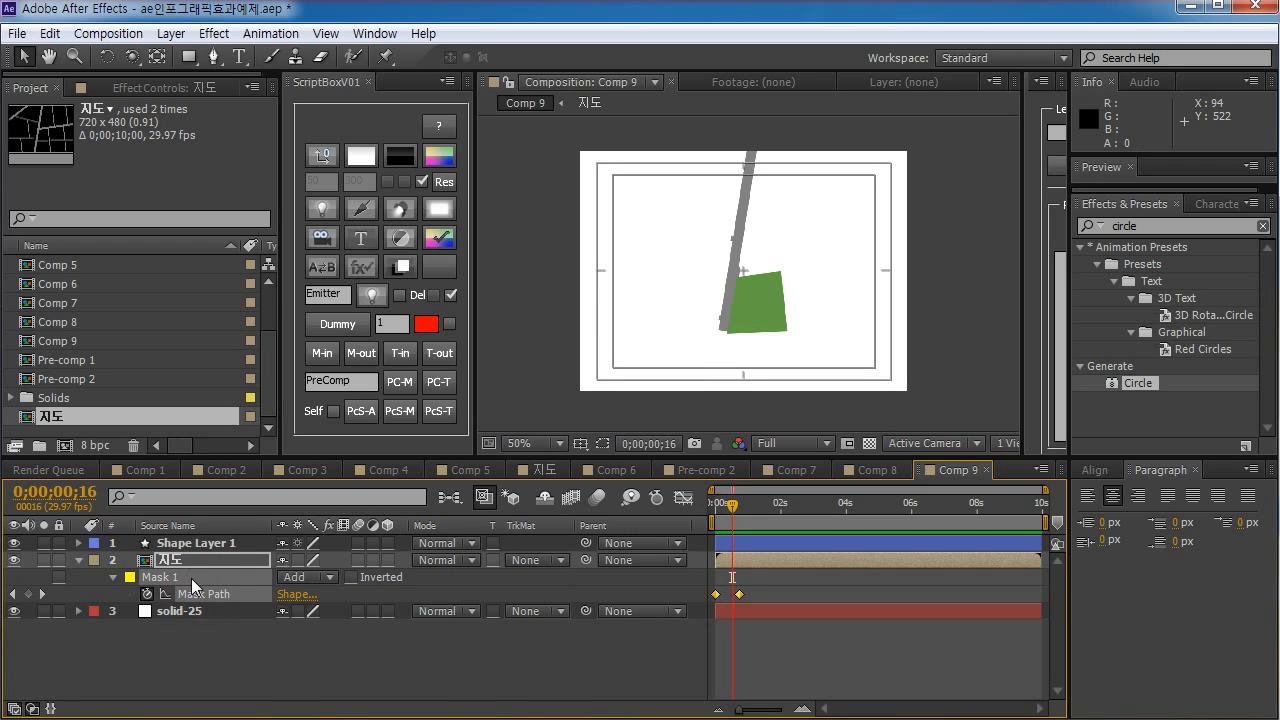
pyautogui.press('Delete')
pyautogui.click(174, 580)
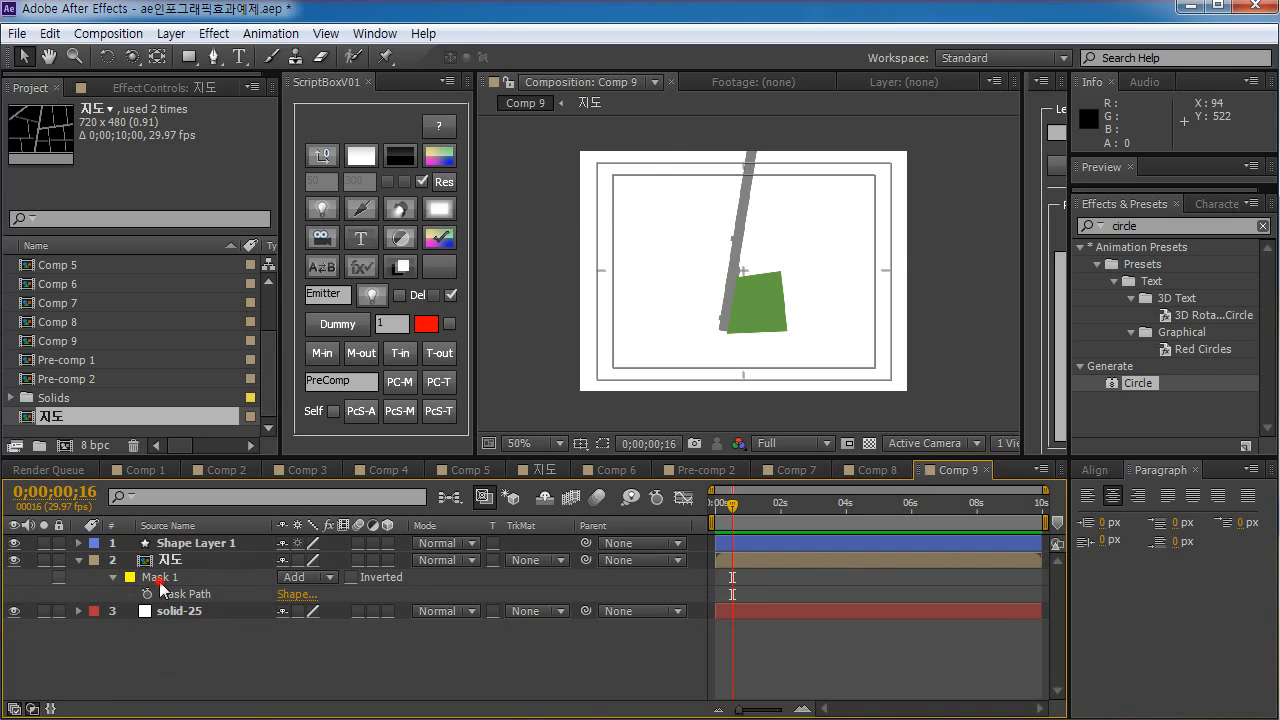
pyautogui.press('Delete')
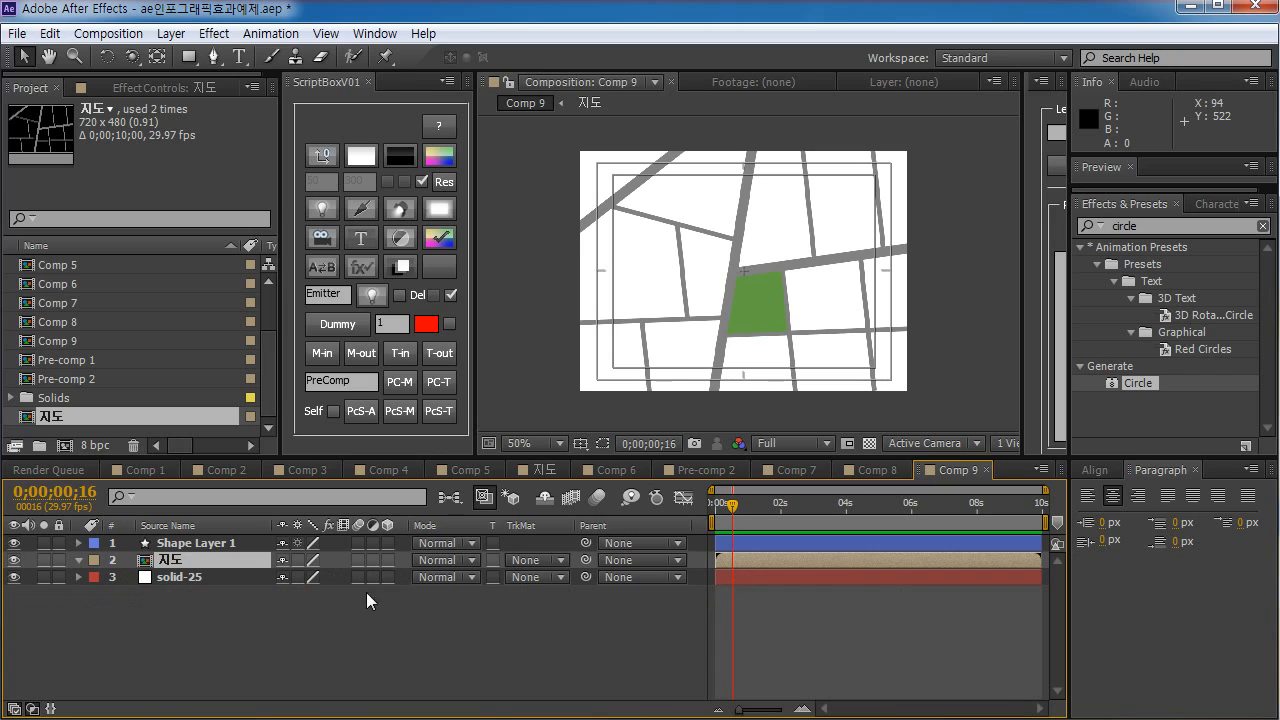
# - Draw a straight two-point open mask path on the 지도 layer along the long central road, extending past both frame edges
pyautogui.click(268, 627)
pyautogui.click(163, 565)
pyautogui.click(213, 57)
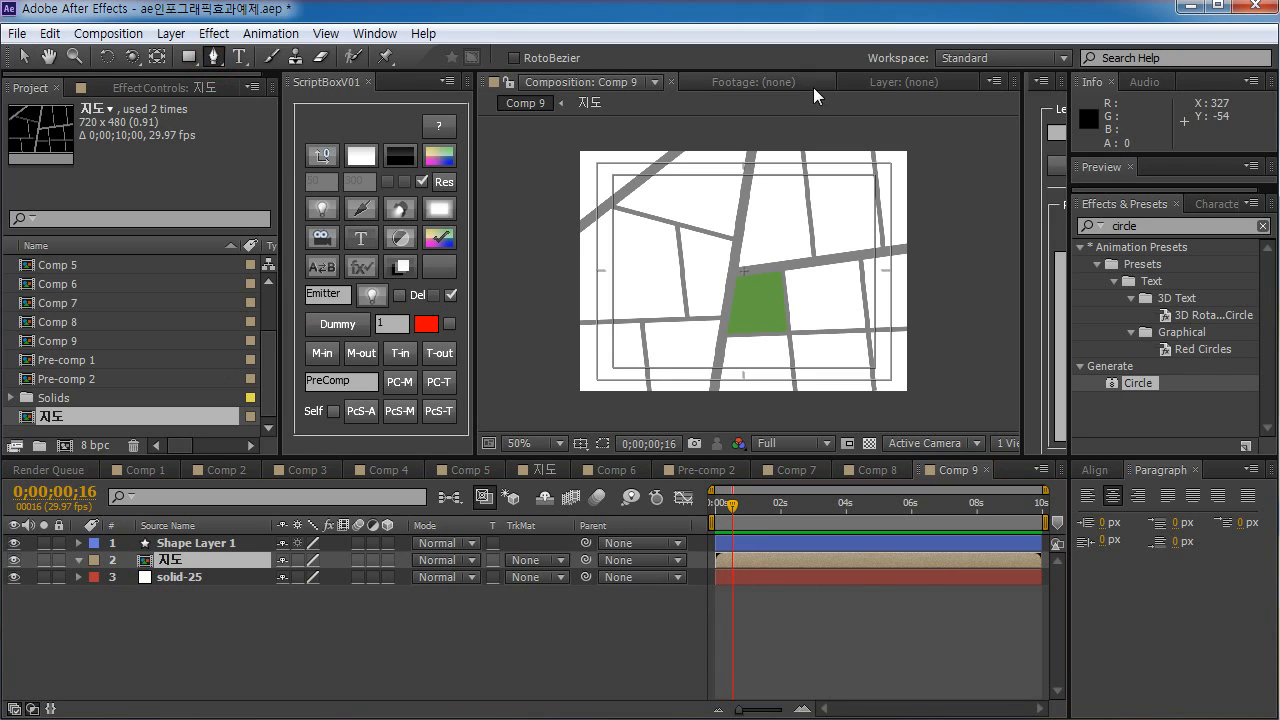
pyautogui.click(755, 134)
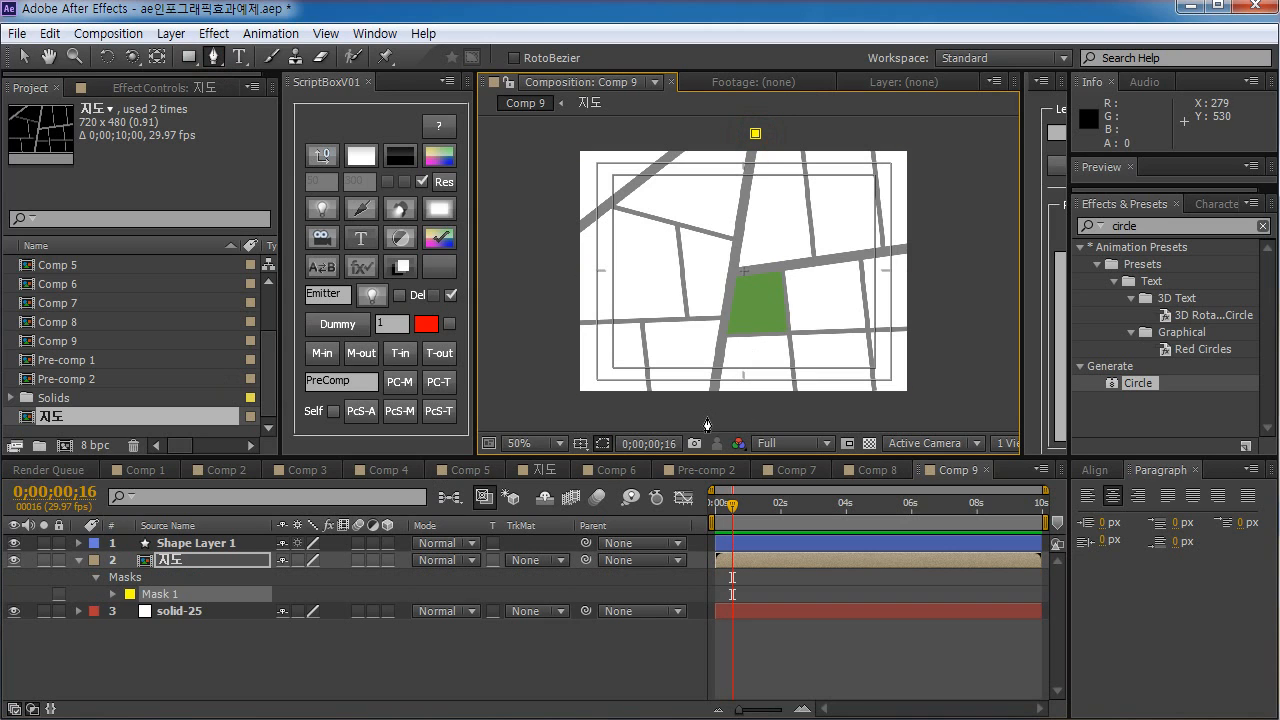
pyautogui.click(707, 417)
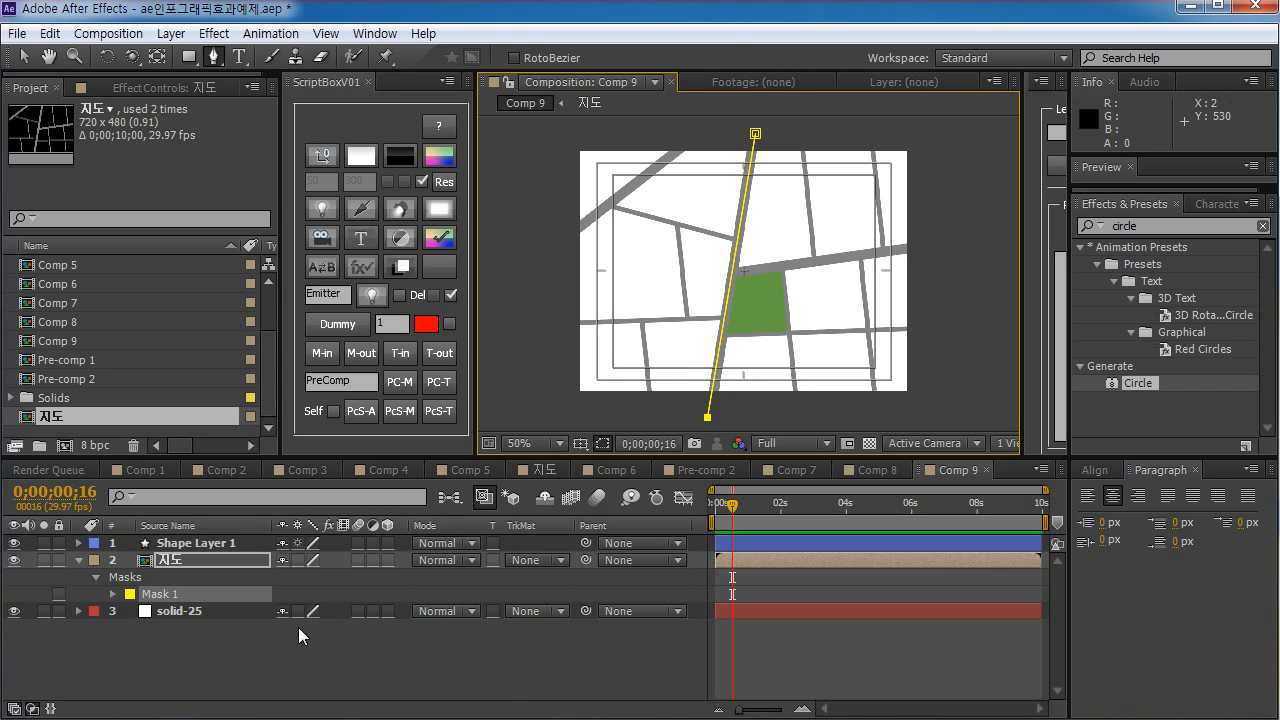
# - Draw a two-point open mask path on the 지도 layer along the thick road above the green block, from the central road past the frame's right edge
pyautogui.click(279, 660)
pyautogui.click(210, 563)
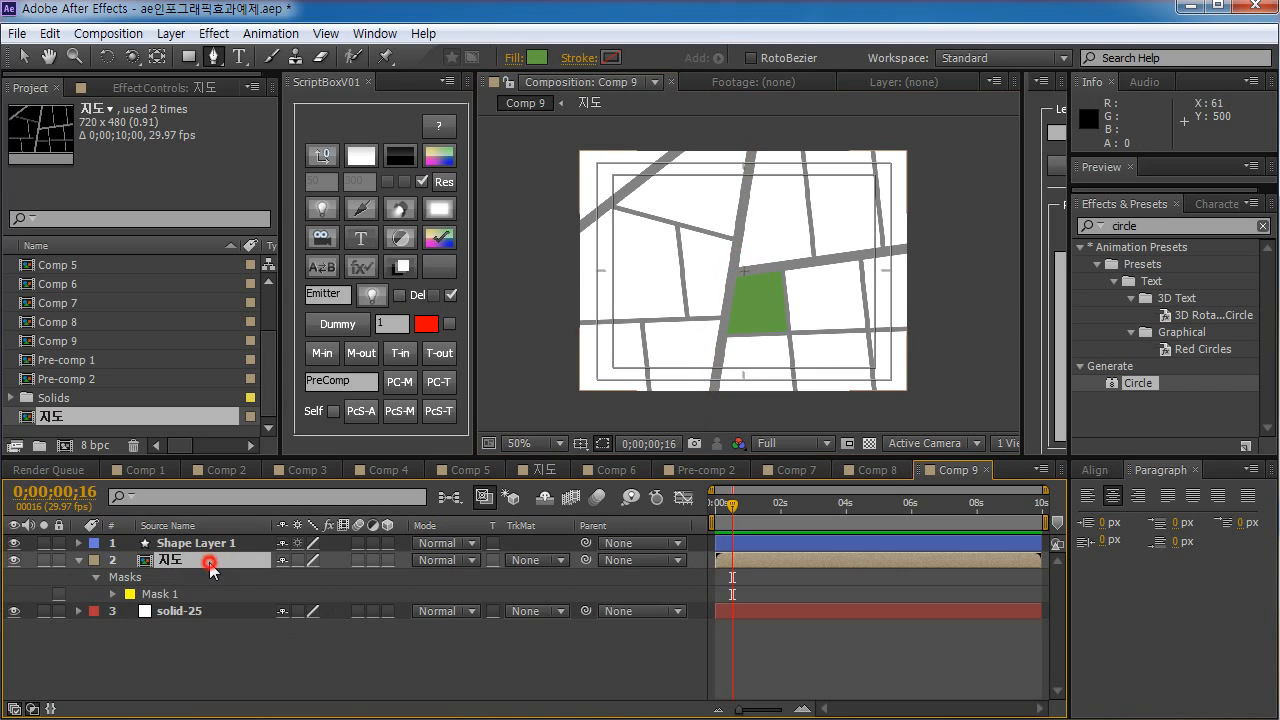
pyautogui.click(741, 270)
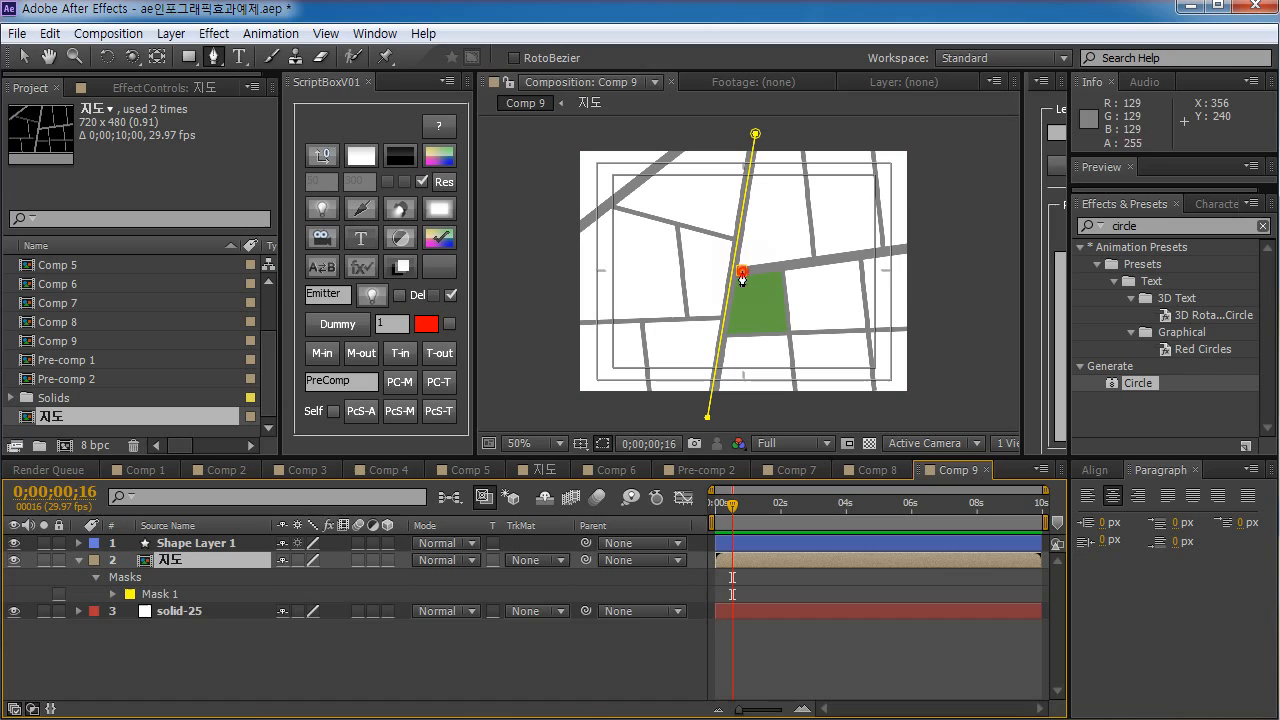
pyautogui.click(924, 247)
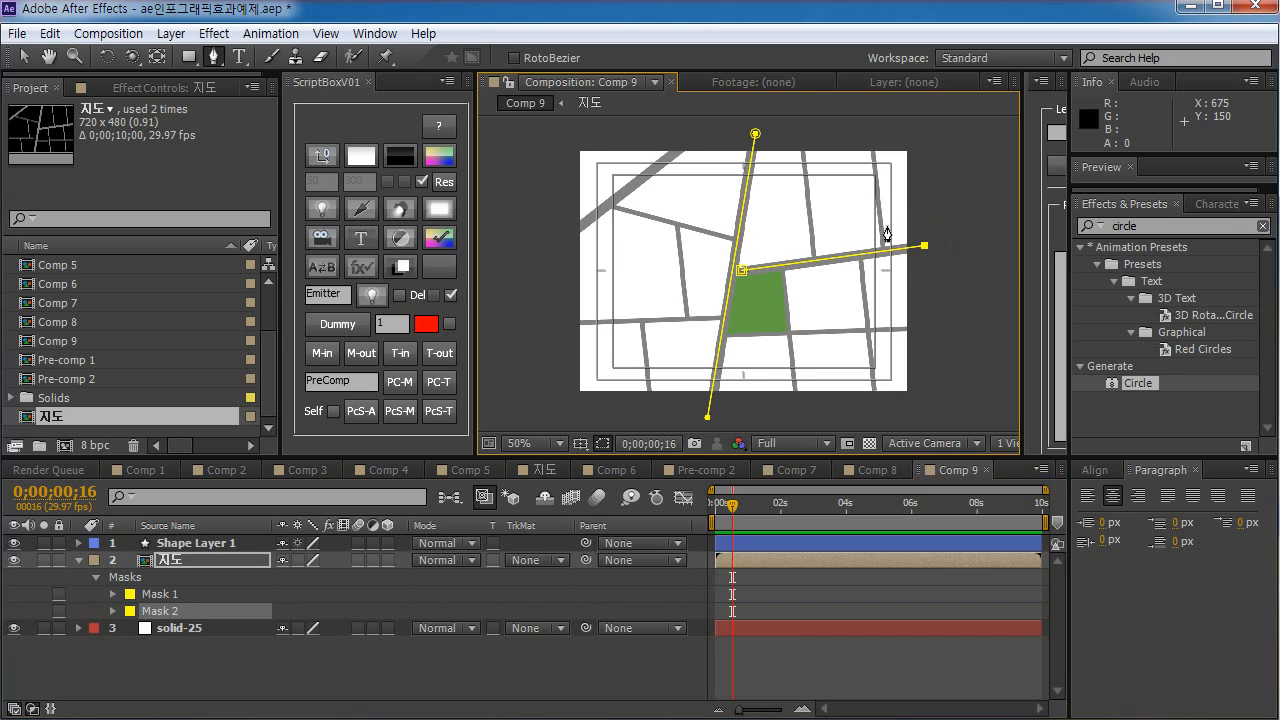
pyautogui.press('space')
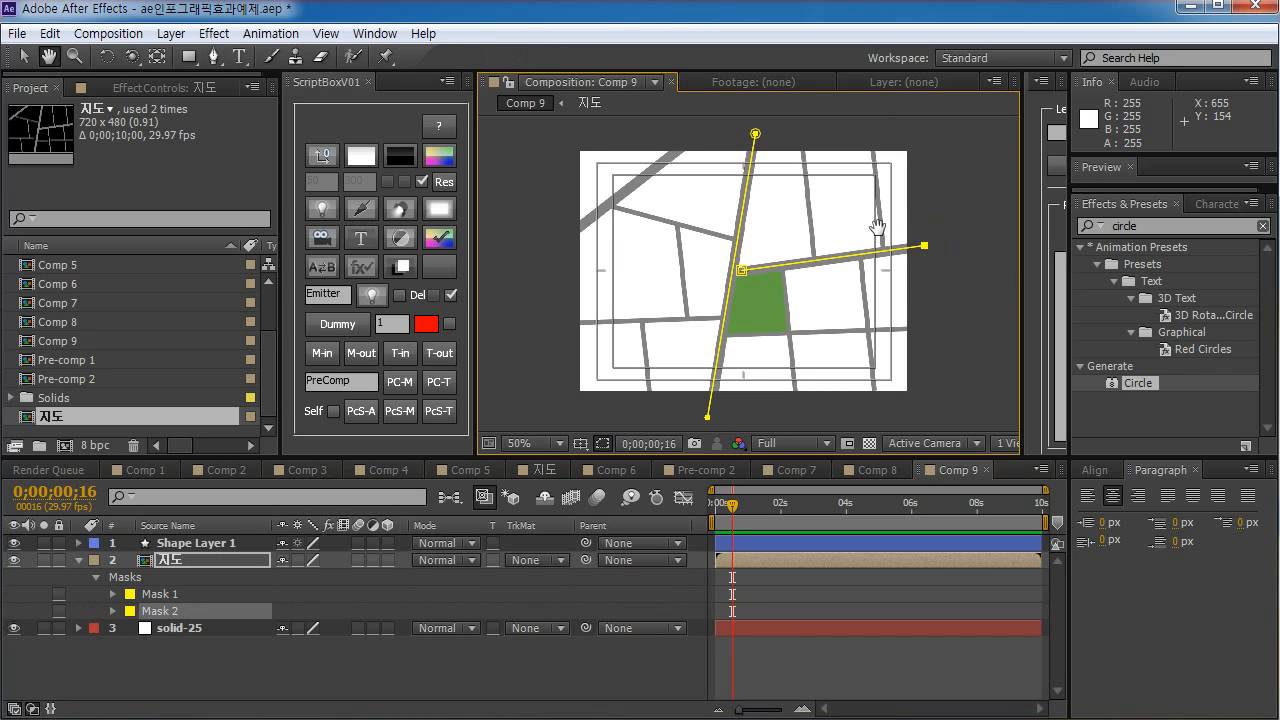
pyautogui.click(846, 130)
pyautogui.press('v')
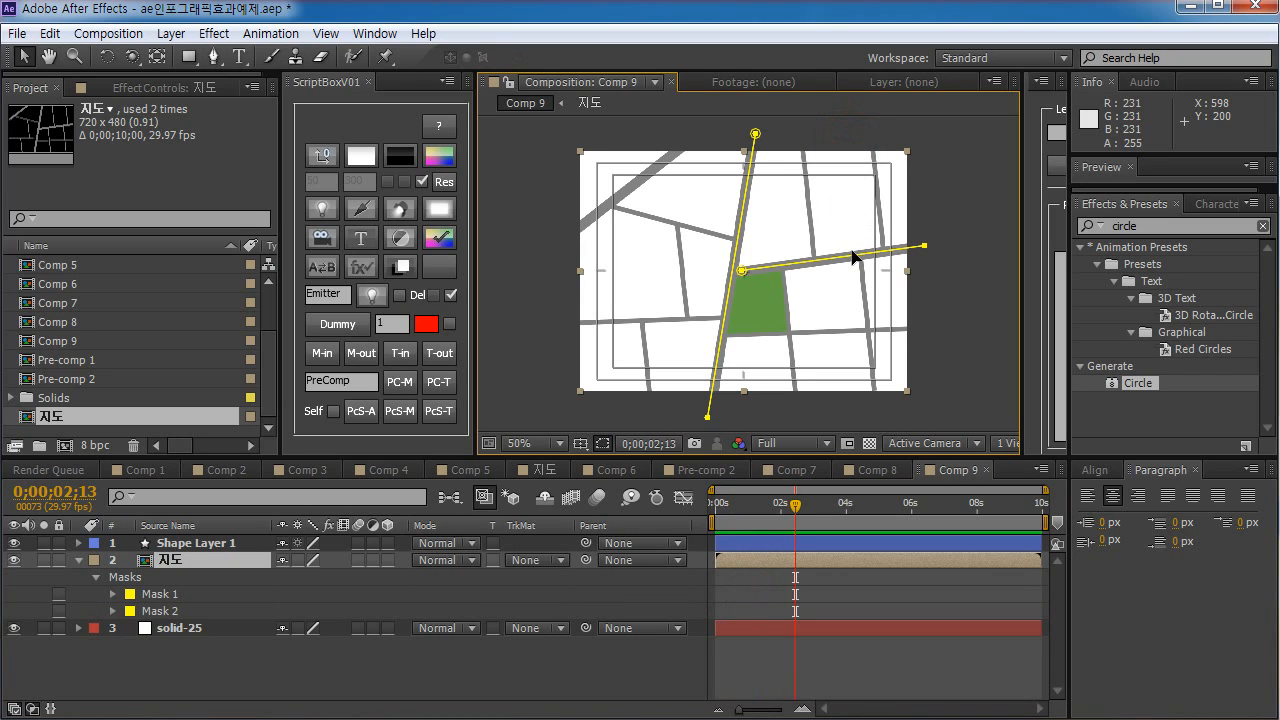
# - Draw a two-point mask path up the rightmost upper side road, from just above the thick branch road past the frame's top edge
pyautogui.press('g')
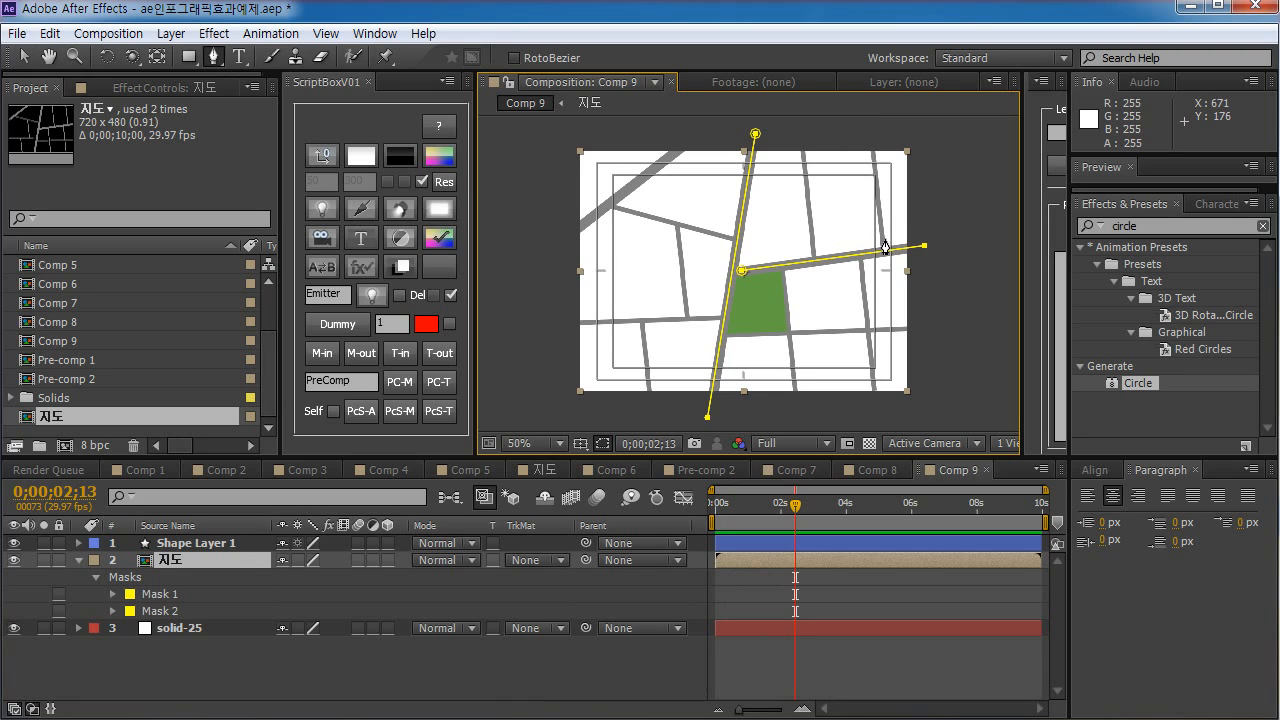
pyautogui.click(882, 242)
pyautogui.click(871, 140)
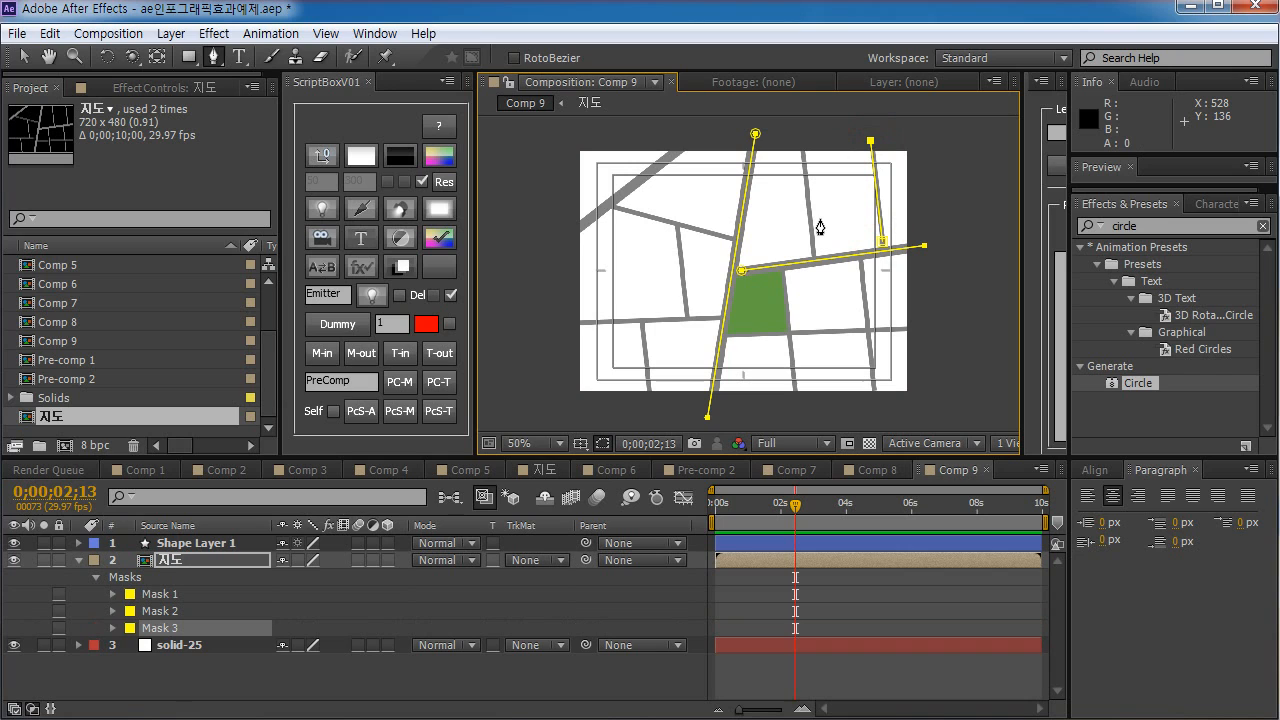
pyautogui.press('v')
pyautogui.click(815, 128)
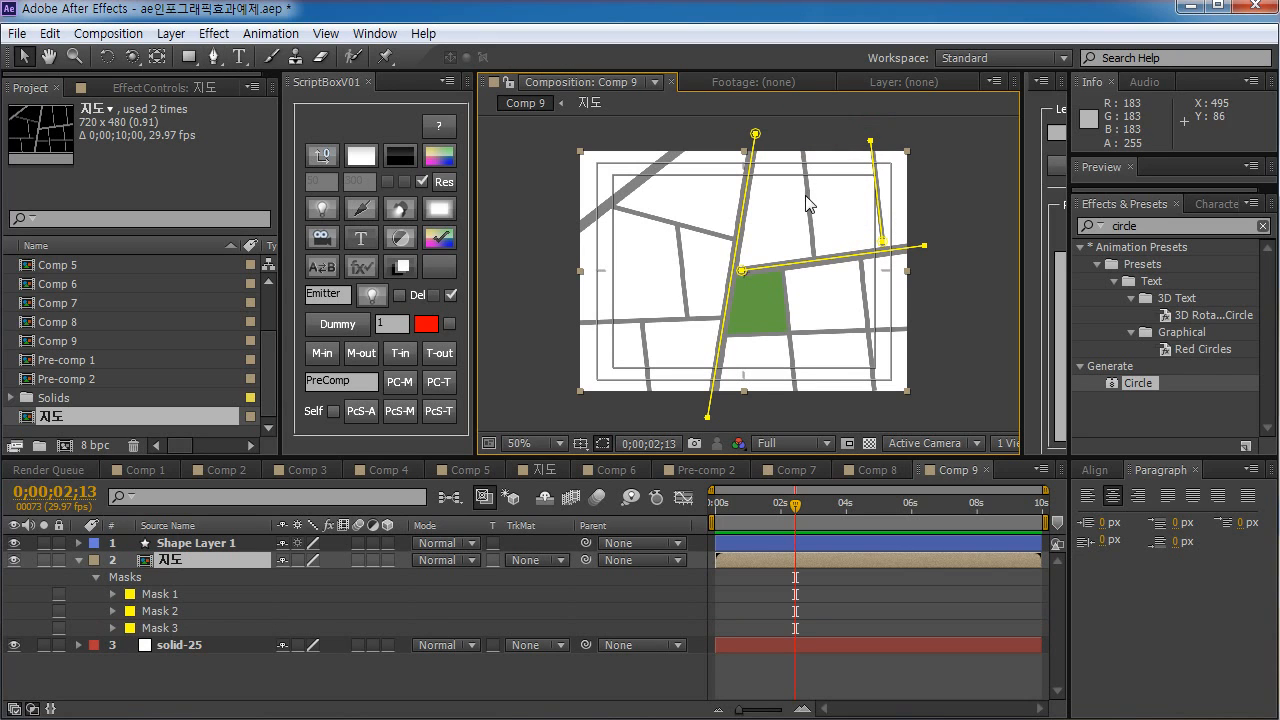
# - Draw a two-point mask path up the side road nearer the central road, from the thick branch road past the frame's top edge
pyautogui.press('g')
pyautogui.click(813, 249)
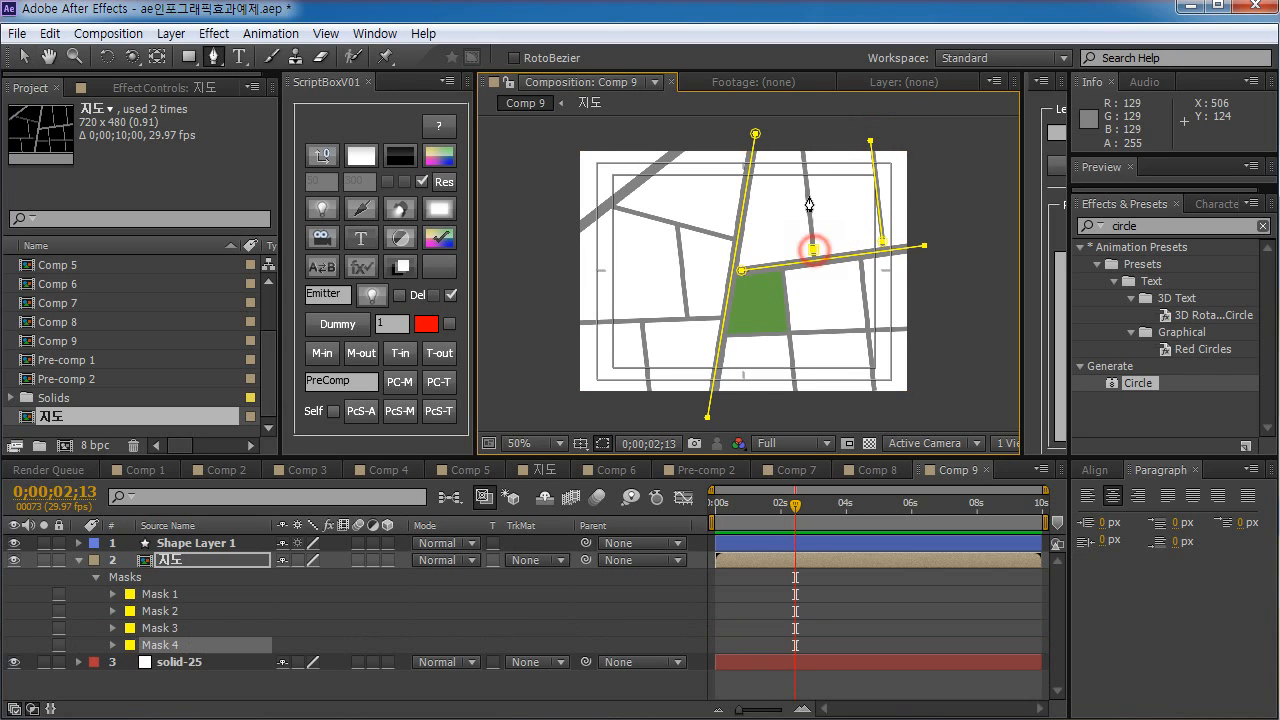
pyautogui.click(802, 140)
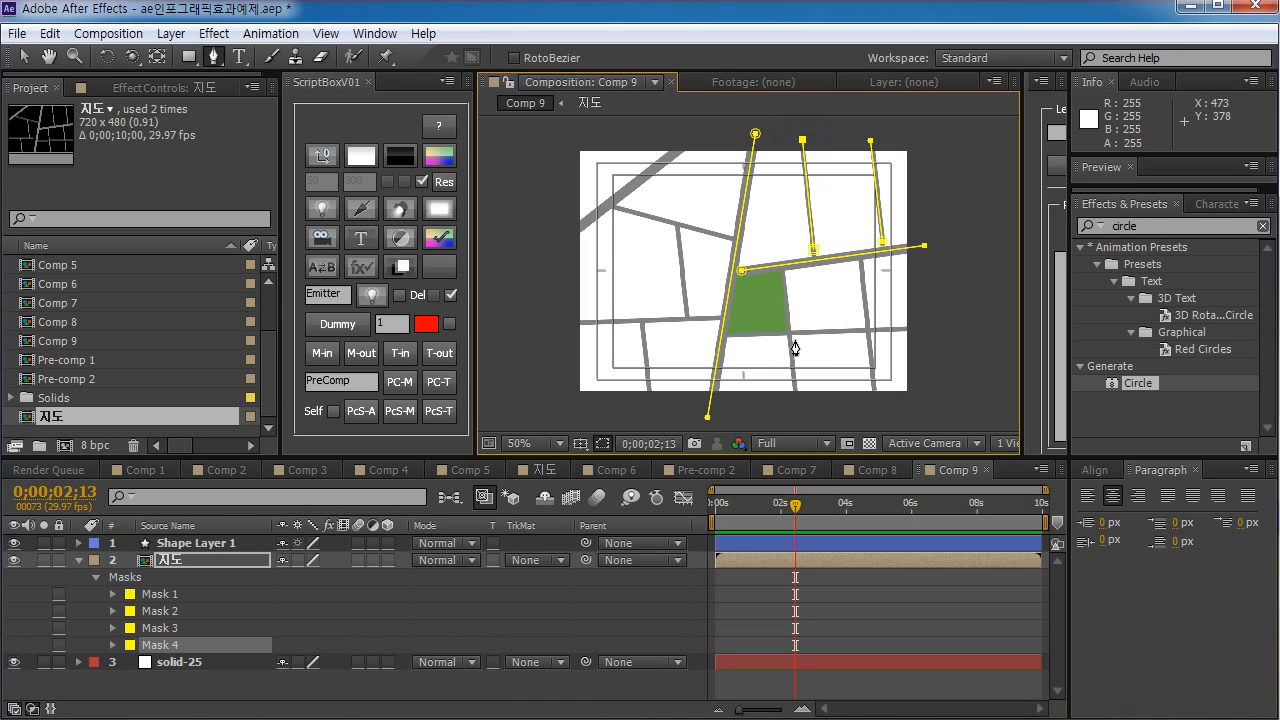
pyautogui.press('v')
pyautogui.click(938, 300)
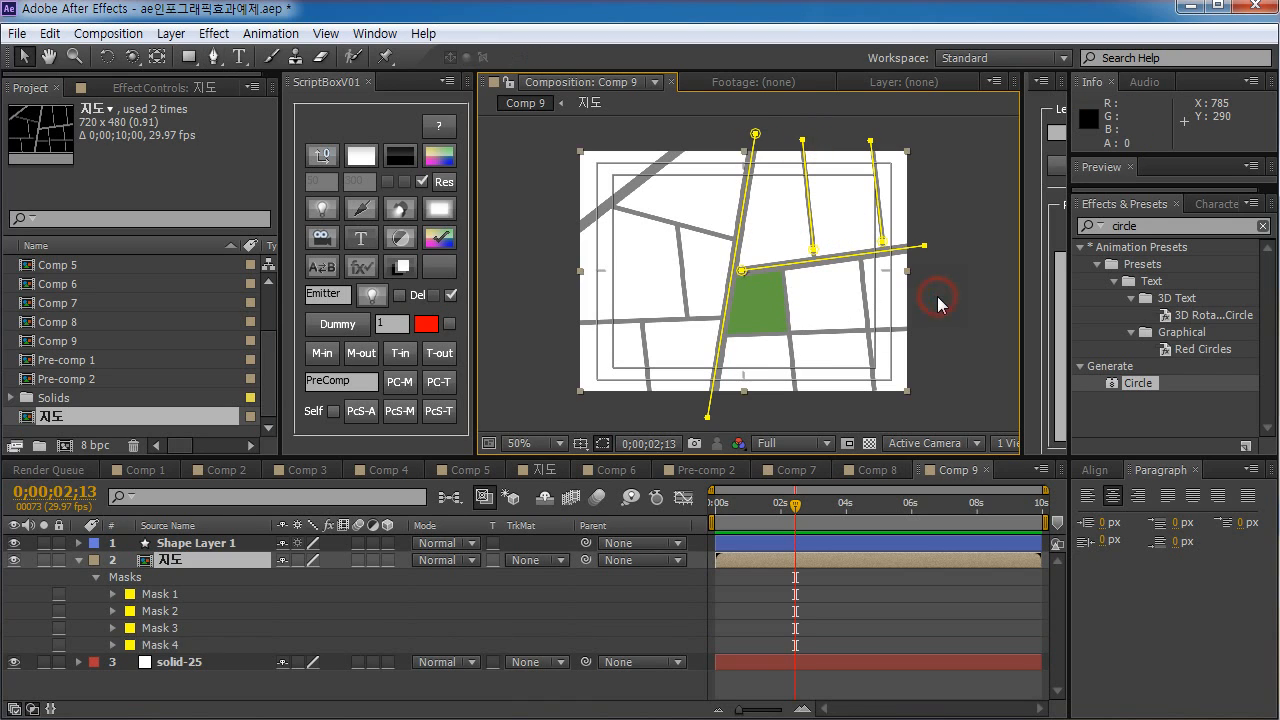
# - Draw a mask path down the road along the green block's right side past the frame's bottom edge, and align its lower end with the road
pyautogui.press('g')
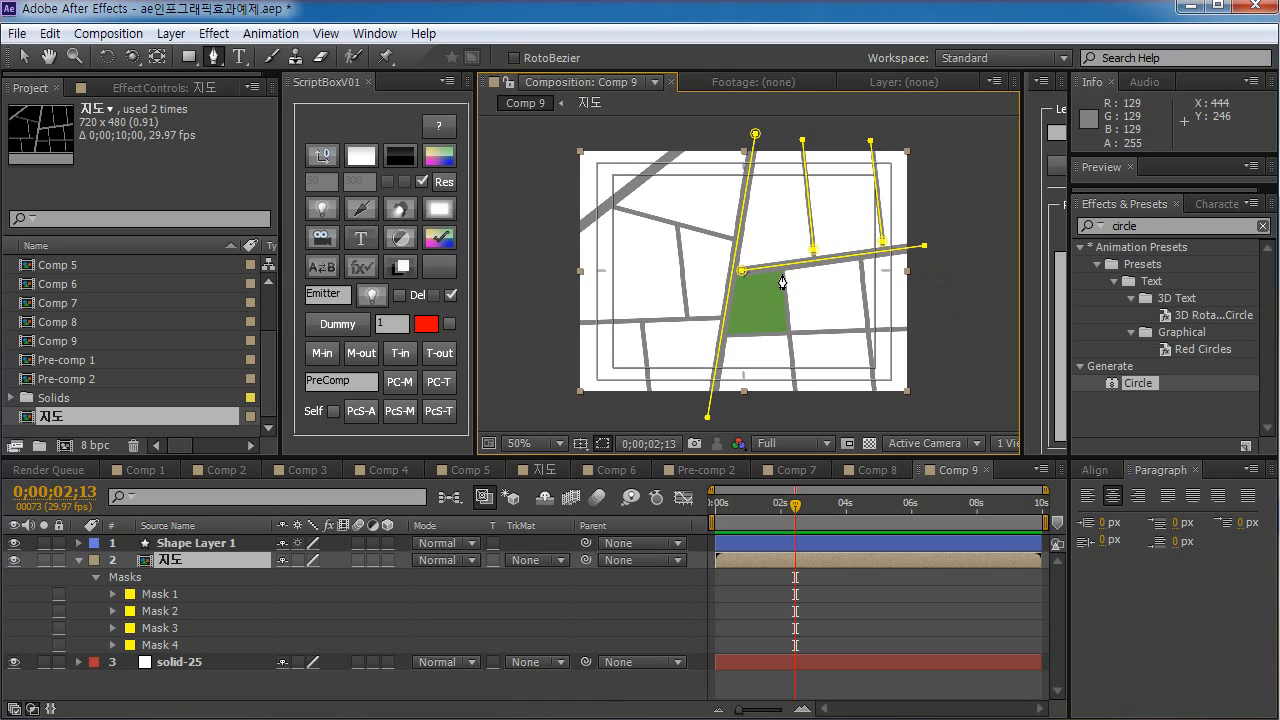
pyautogui.click(783, 274)
pyautogui.click(794, 410)
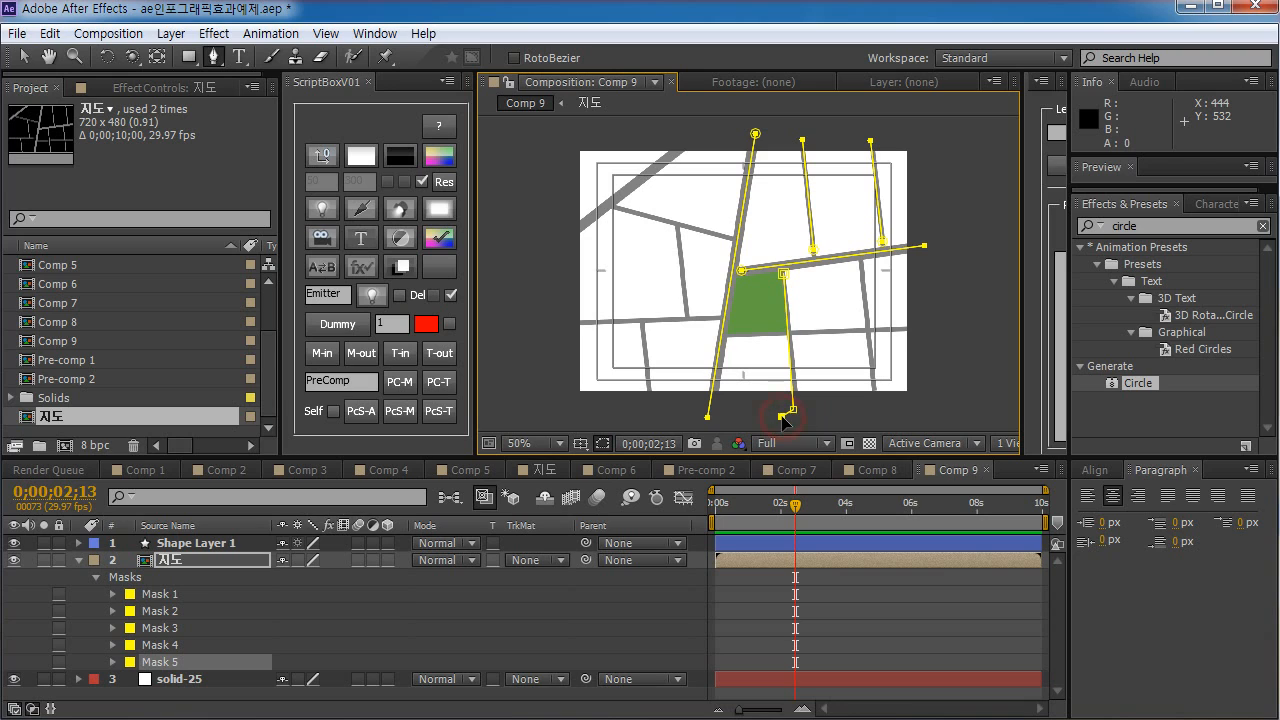
pyautogui.press('v')
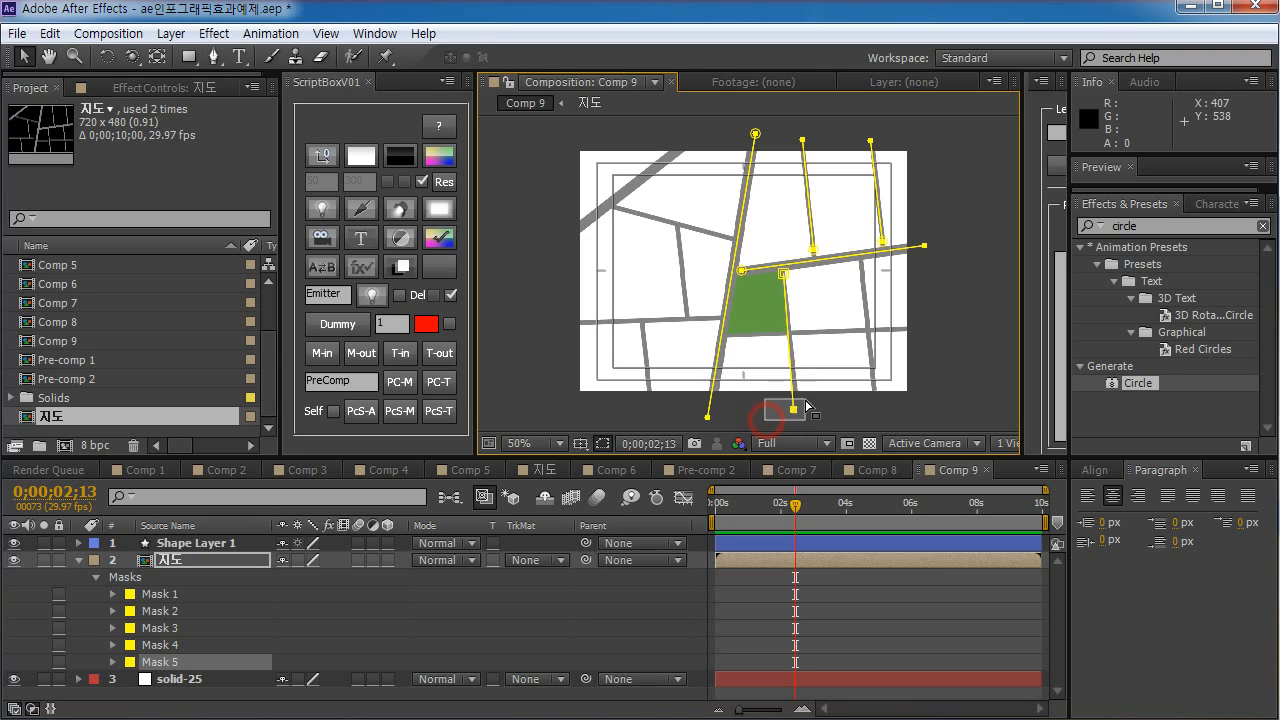
pyautogui.moveTo(794, 411); pyautogui.dragTo(800, 411)
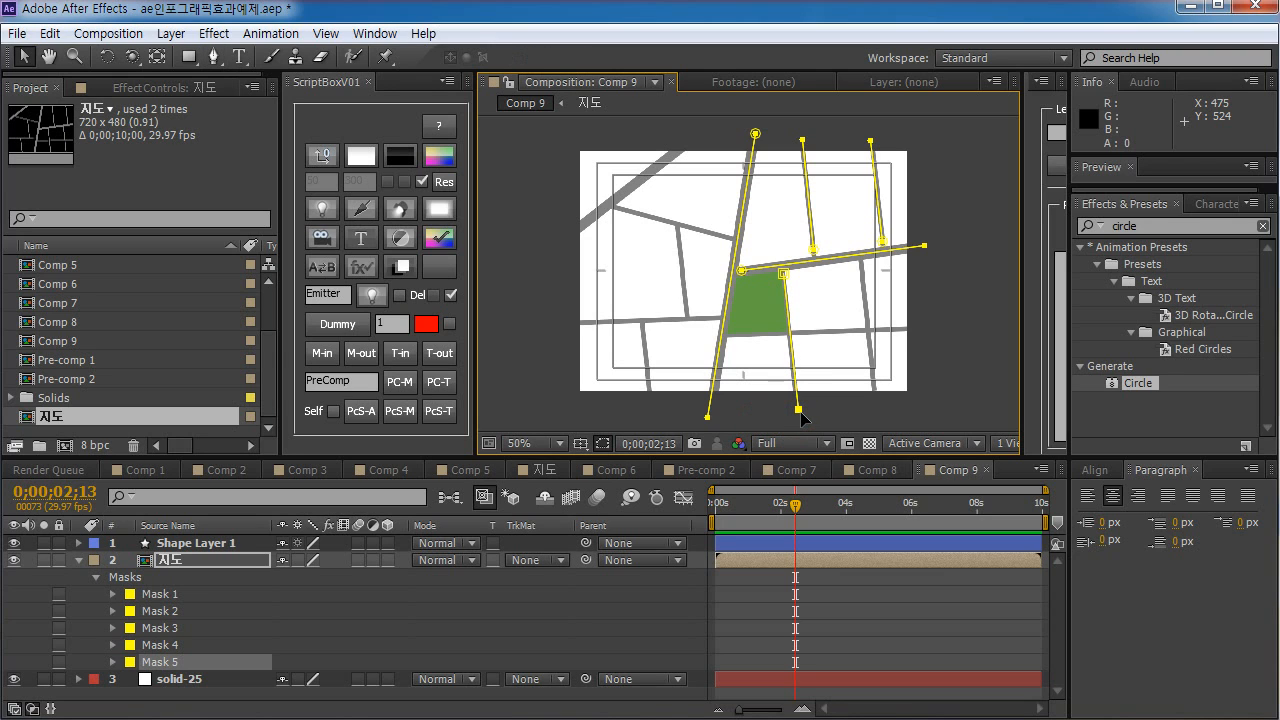
pyautogui.press('g')
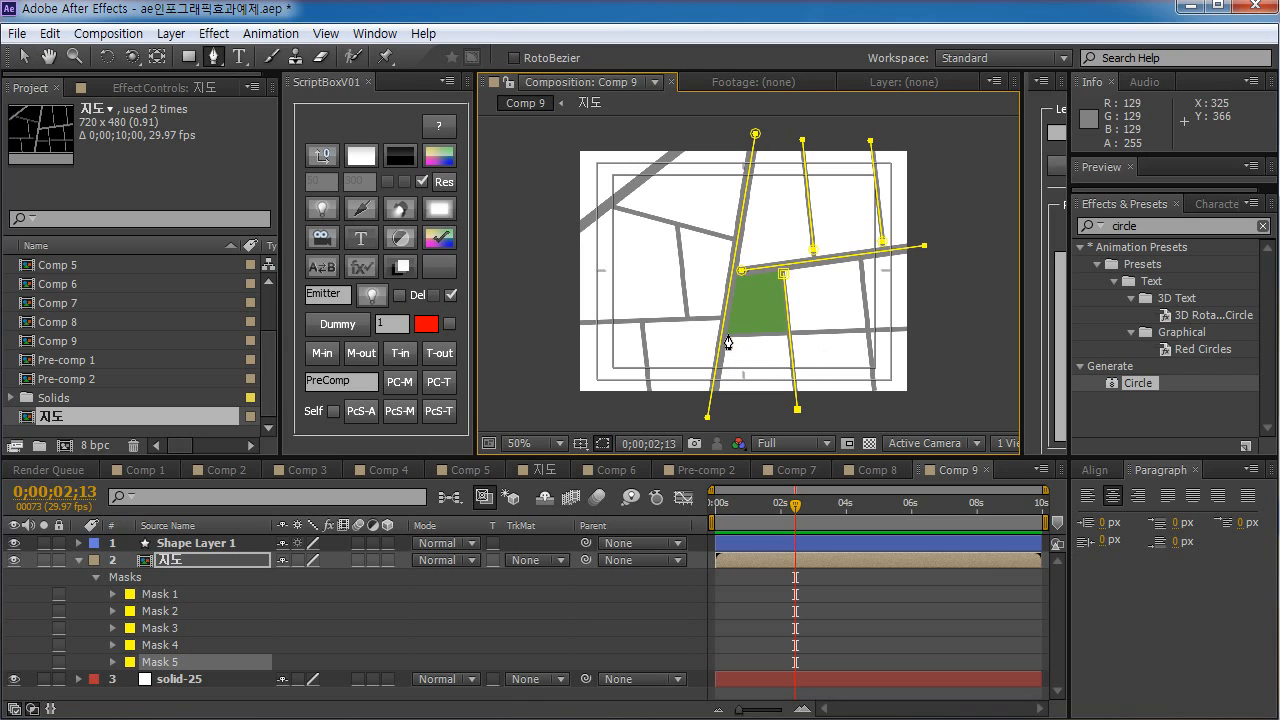
pyautogui.keyDown('ctrl'); pyautogui.click(748, 403); pyautogui.keyUp('ctrl')
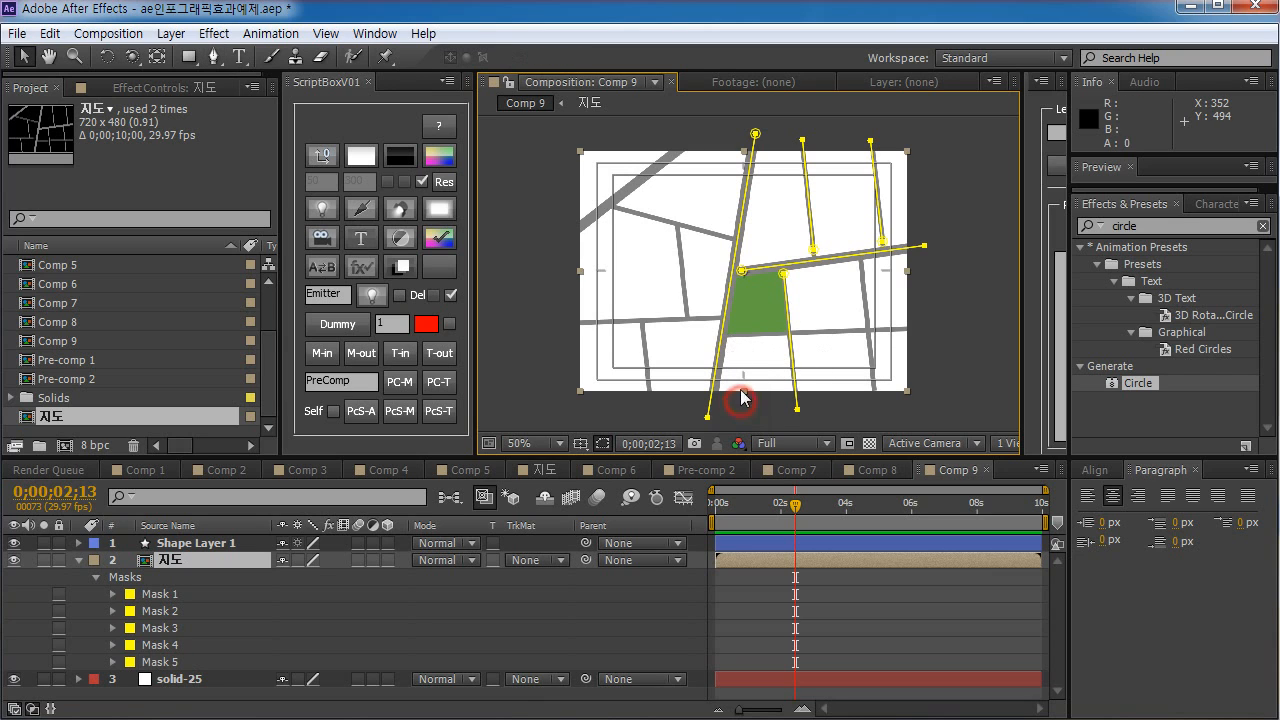
# - Draw a mask path along the road below the green block to beyond the frame's right edge, and align its outer end with the road
pyautogui.click(728, 338)
pyautogui.click(938, 333)
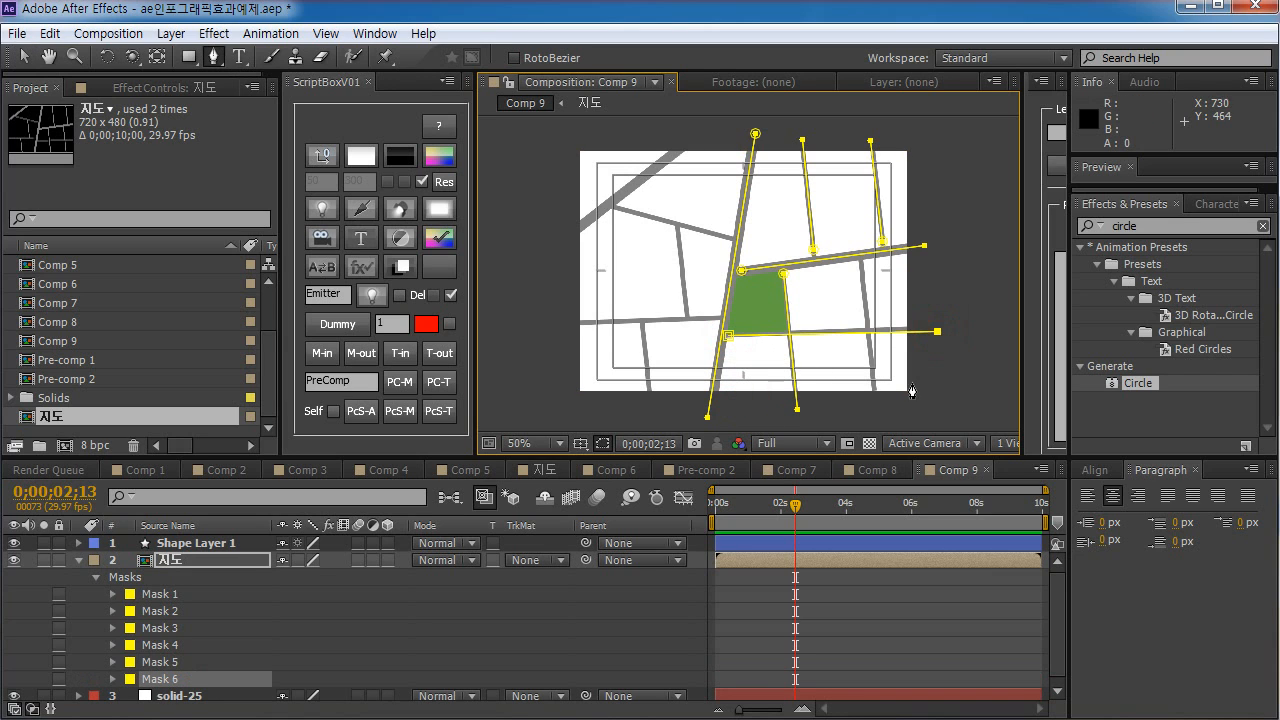
pyautogui.press('v')
pyautogui.click(938, 332)
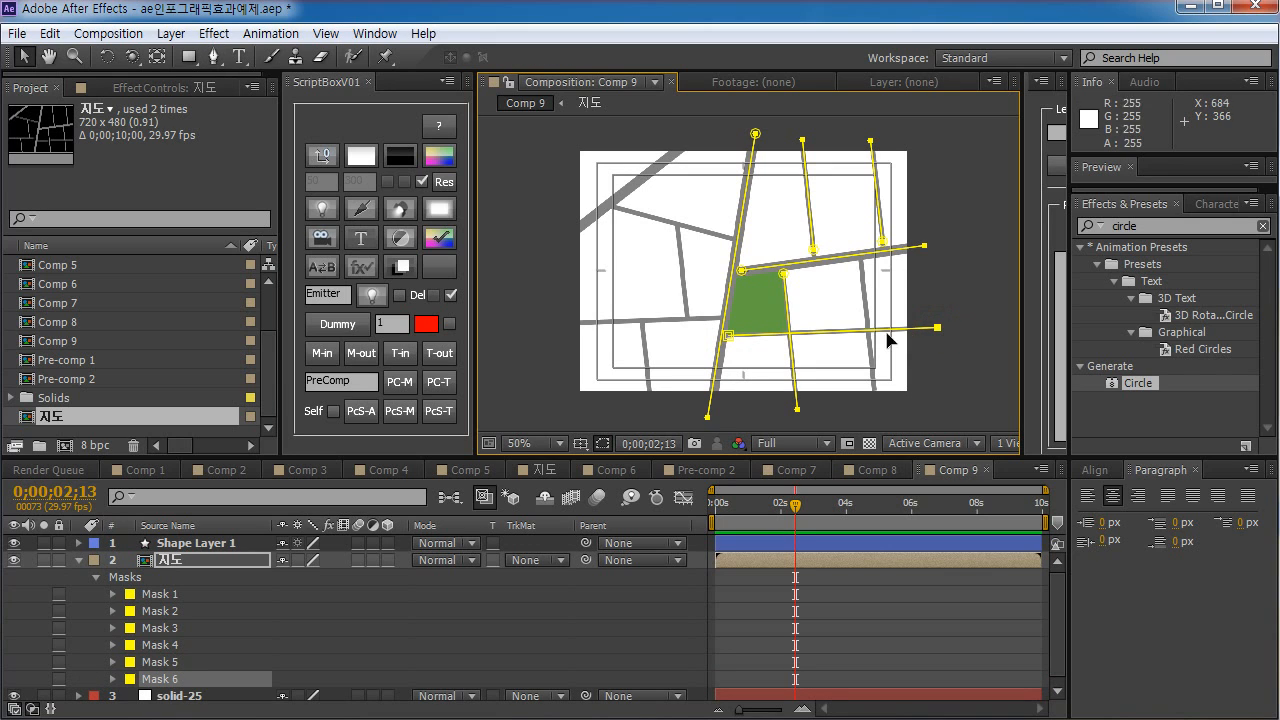
pyautogui.press('g')
pyautogui.keyDown('ctrl'); pyautogui.click(950, 278); pyautogui.keyUp('ctrl')
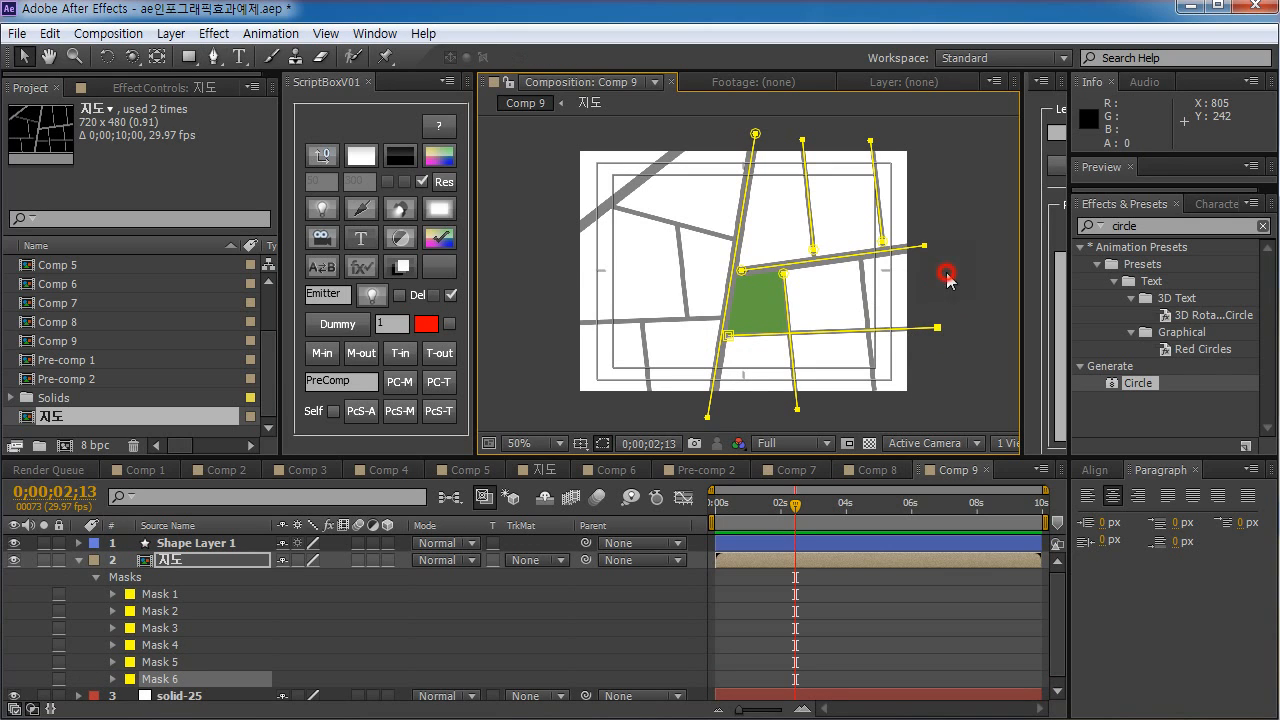
# - Draw a two-point mask path down the rightmost lower side road, from the thick branch road past the frame's bottom edge
pyautogui.click(860, 263)
pyautogui.click(877, 404)
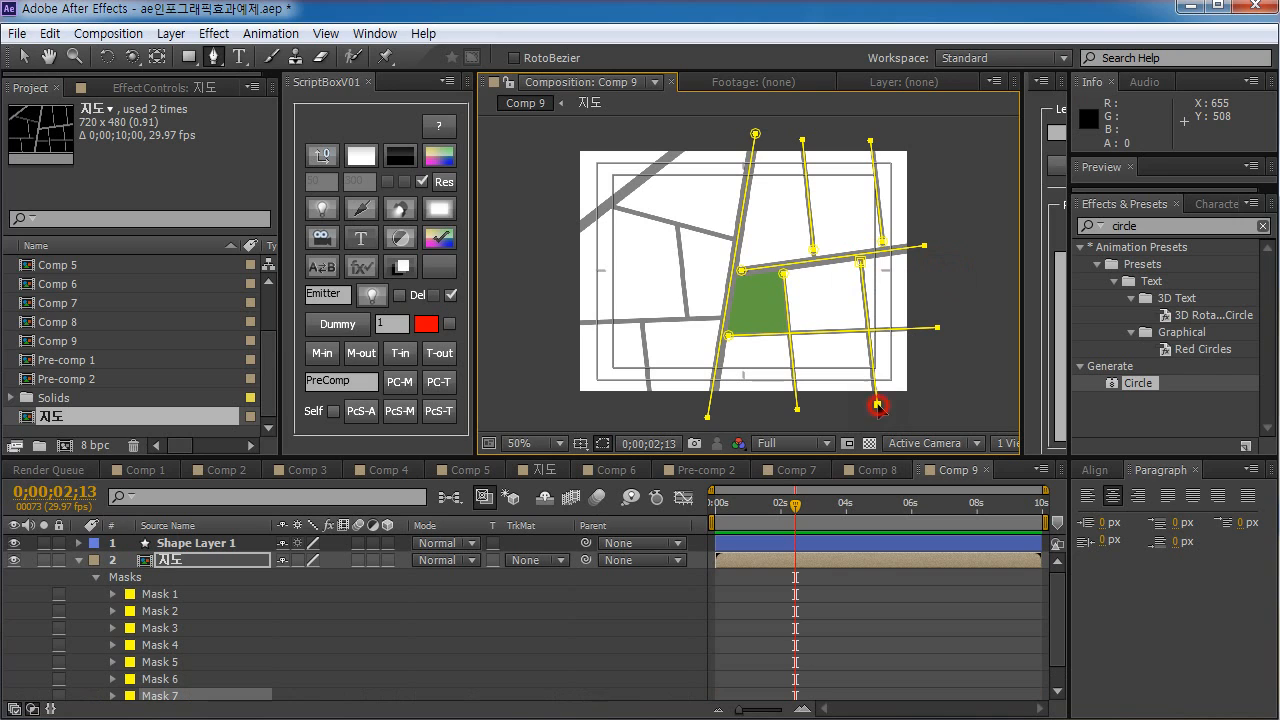
pyautogui.keyDown('ctrl'); pyautogui.click(617, 416); pyautogui.keyUp('ctrl')
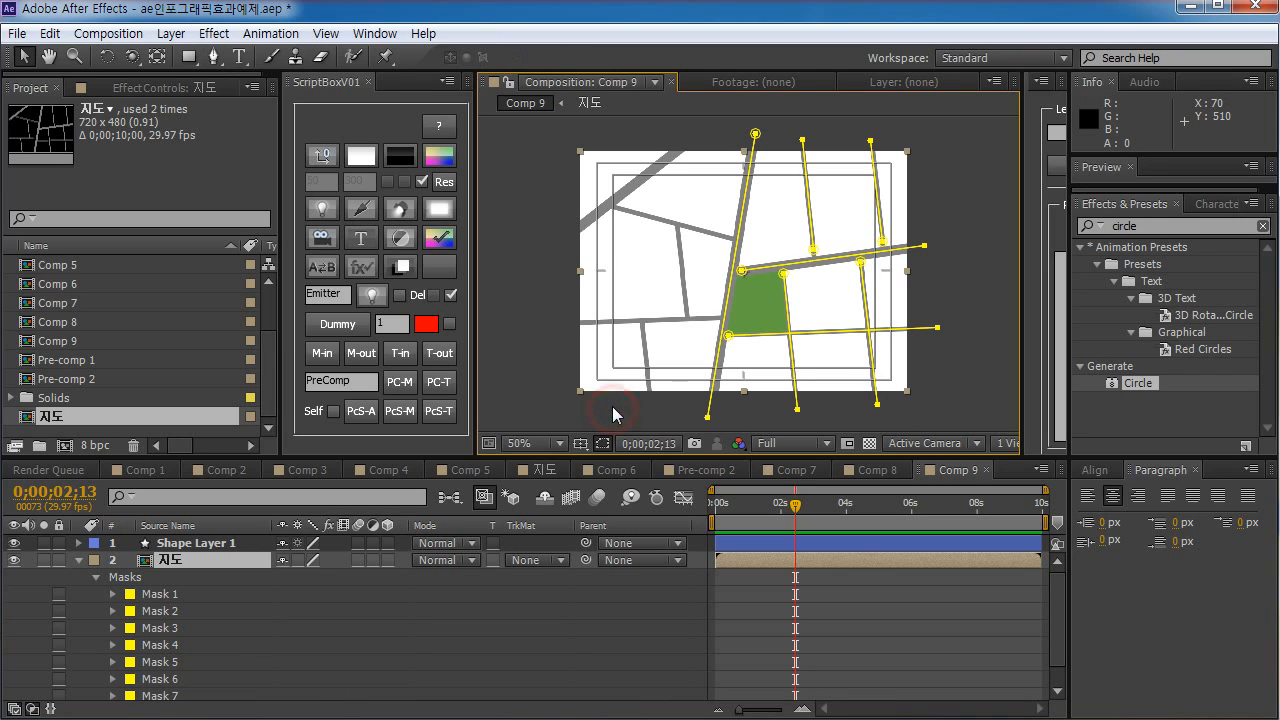
# - Draw a two-point mask path along the lower-left horizontal road, from near the central road past the frame's left edge
pyautogui.click(713, 319)
pyautogui.click(568, 323)
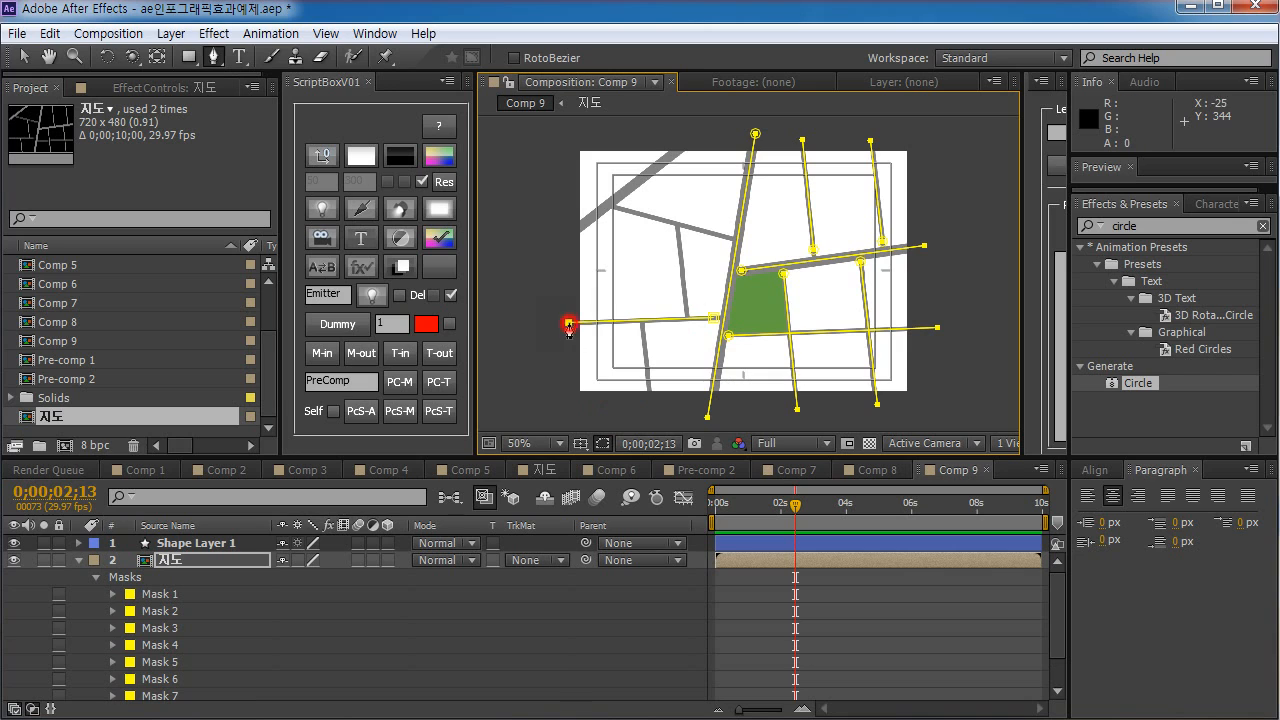
pyautogui.keyDown('ctrl'); pyautogui.click(624, 414); pyautogui.keyUp('ctrl')
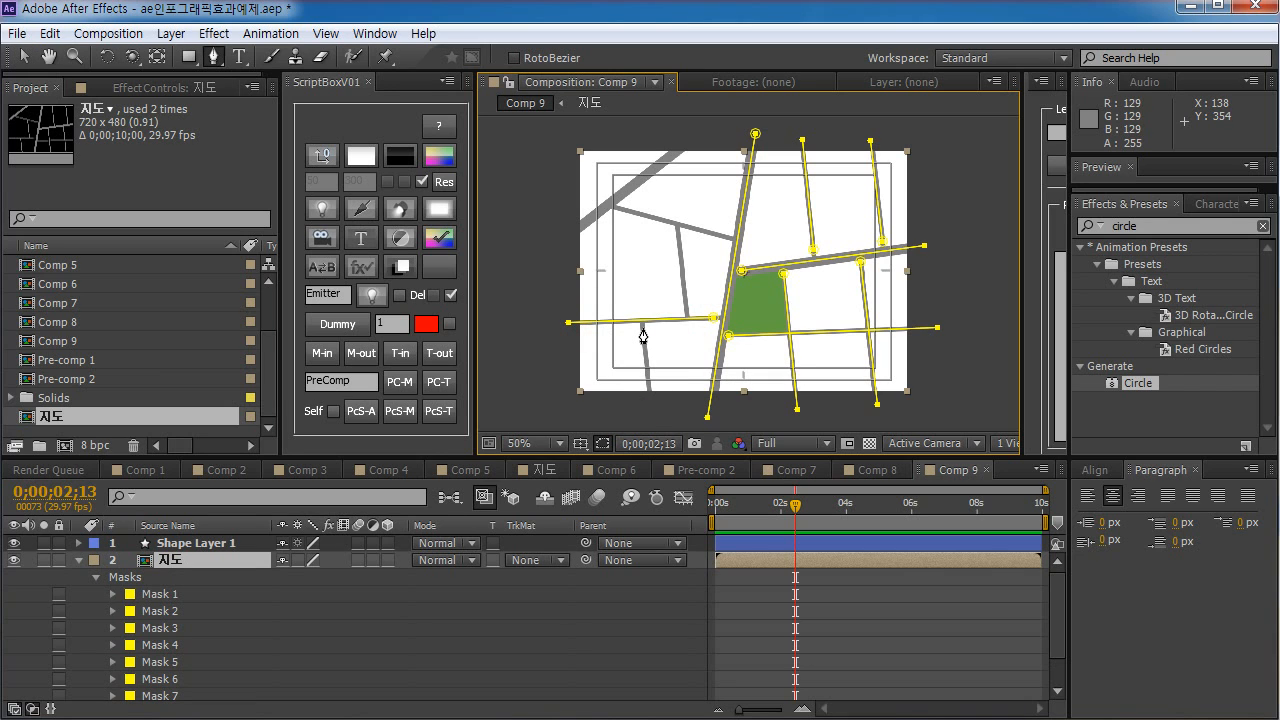
# - Draw a mask path down the lower-left side road past the frame's bottom edge, and nudge its upper end slightly up toward the junction
pyautogui.click(643, 328)
pyautogui.click(650, 409)
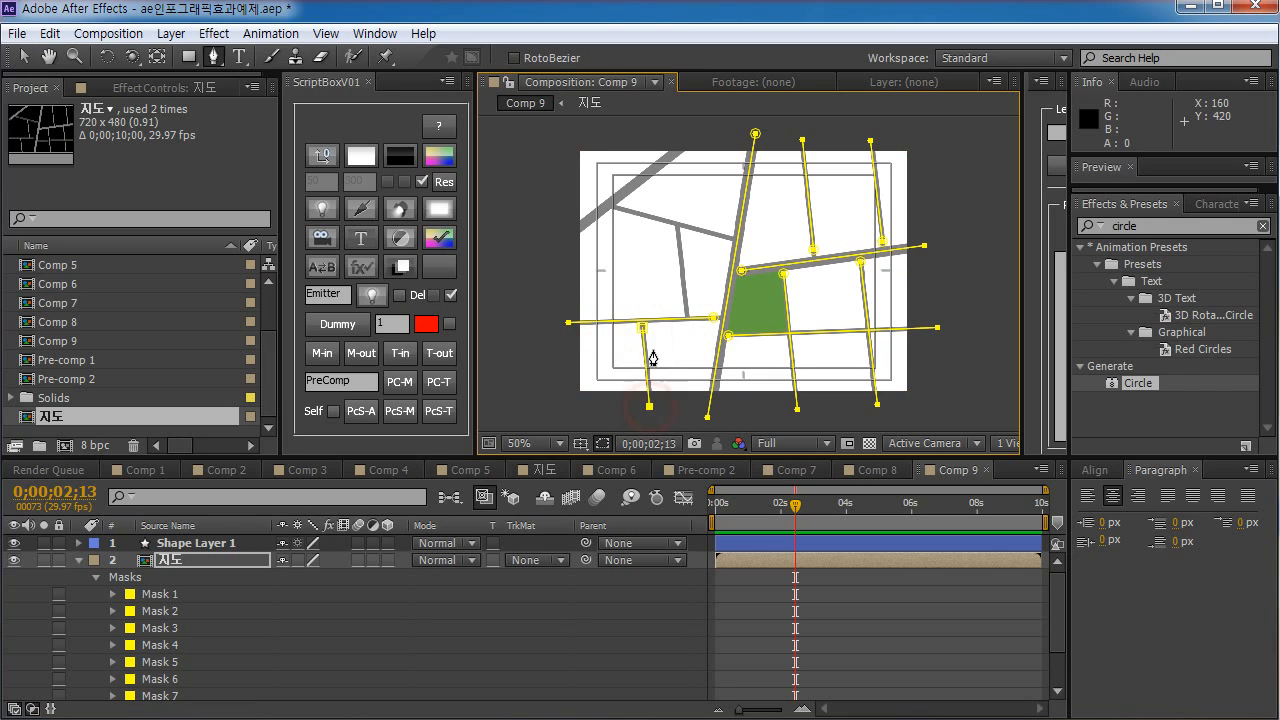
pyautogui.press('z')
pyautogui.click(654, 342)
pyautogui.click(654, 340)
pyautogui.press('h')
pyautogui.moveTo(855, 204); pyautogui.dragTo(751, 361)
pyautogui.press('v')
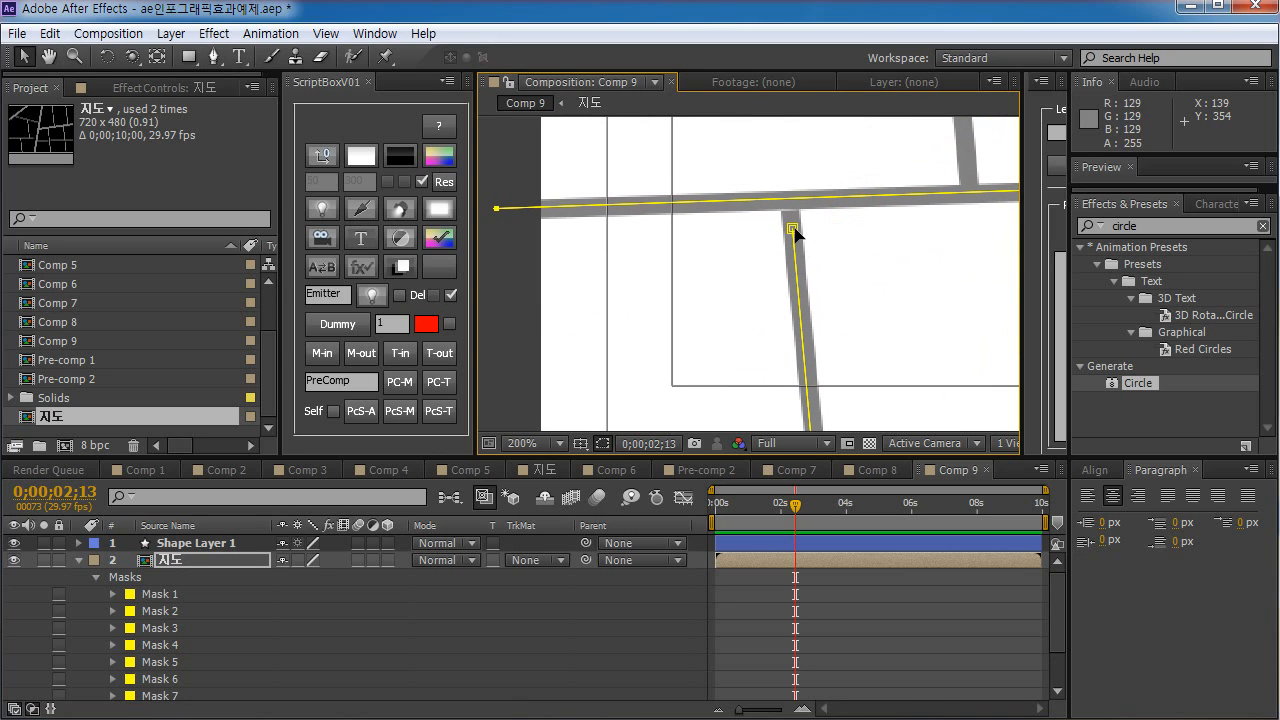
pyautogui.moveTo(792, 229)
pyautogui.mouseDown()
pyautogui.moveTo(792, 208)
pyautogui.moveTo(794, 223)
pyautogui.mouseUp()
# - Move the inner end point of the lower-left horizontal road's mask path slightly closer to the central road
pyautogui.press('h')
pyautogui.moveTo(895, 246); pyautogui.dragTo(649, 244)
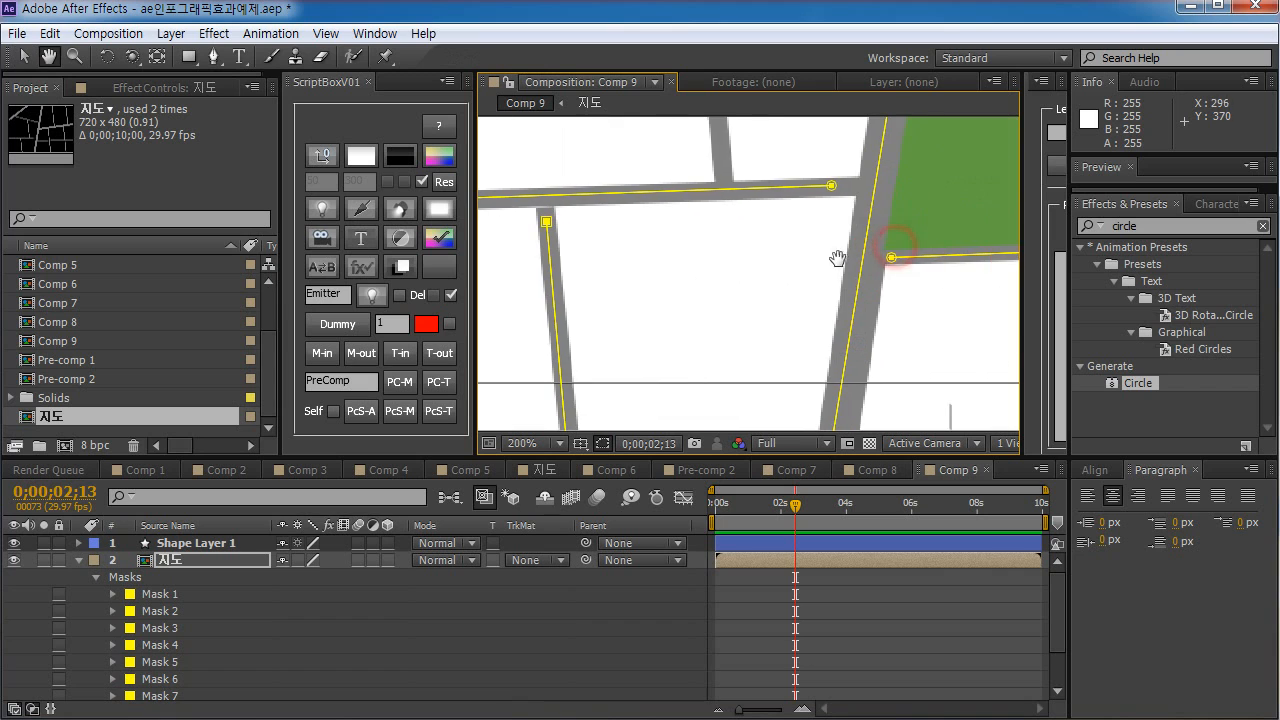
pyautogui.moveTo(837, 259); pyautogui.dragTo(831, 289)
pyautogui.press('v')
pyautogui.moveTo(826, 215); pyautogui.dragTo(838, 216)
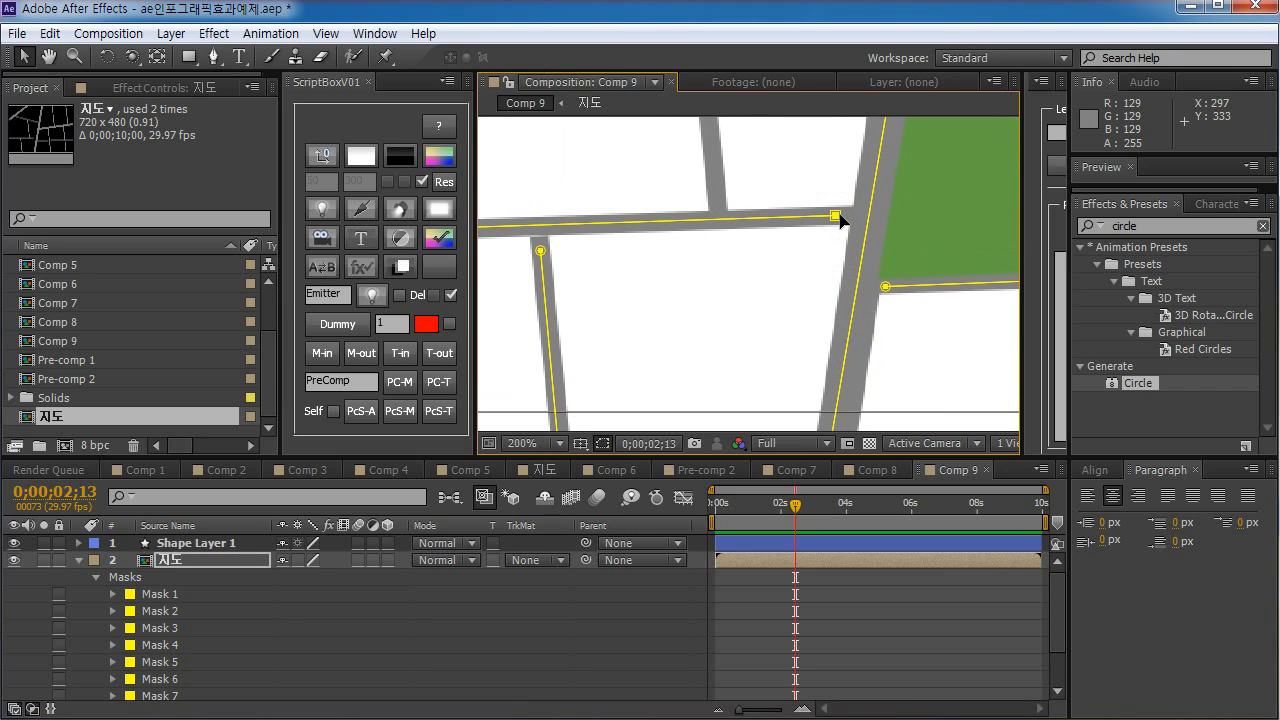
pyautogui.press('z')
pyautogui.keyDown('alt'); pyautogui.click(769, 249); pyautogui.keyUp('alt')
pyautogui.press('space')
pyautogui.moveTo(763, 189); pyautogui.dragTo(810, 306)
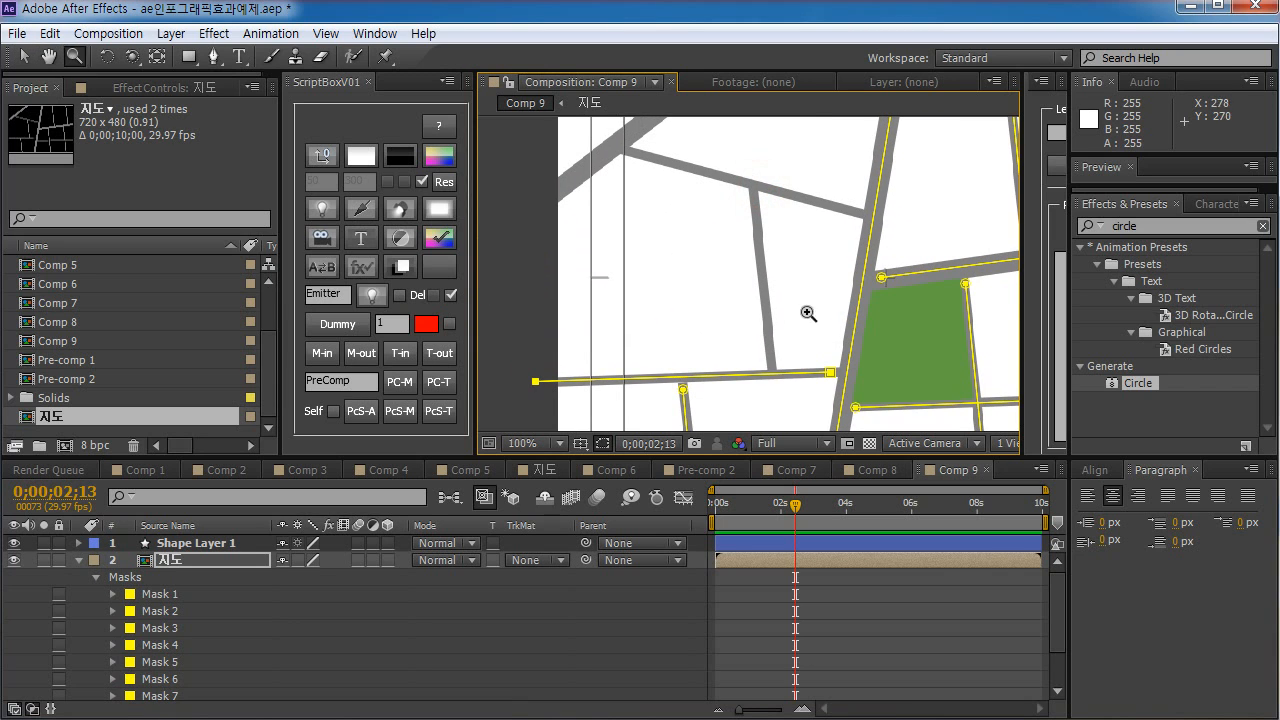
pyautogui.press('g')
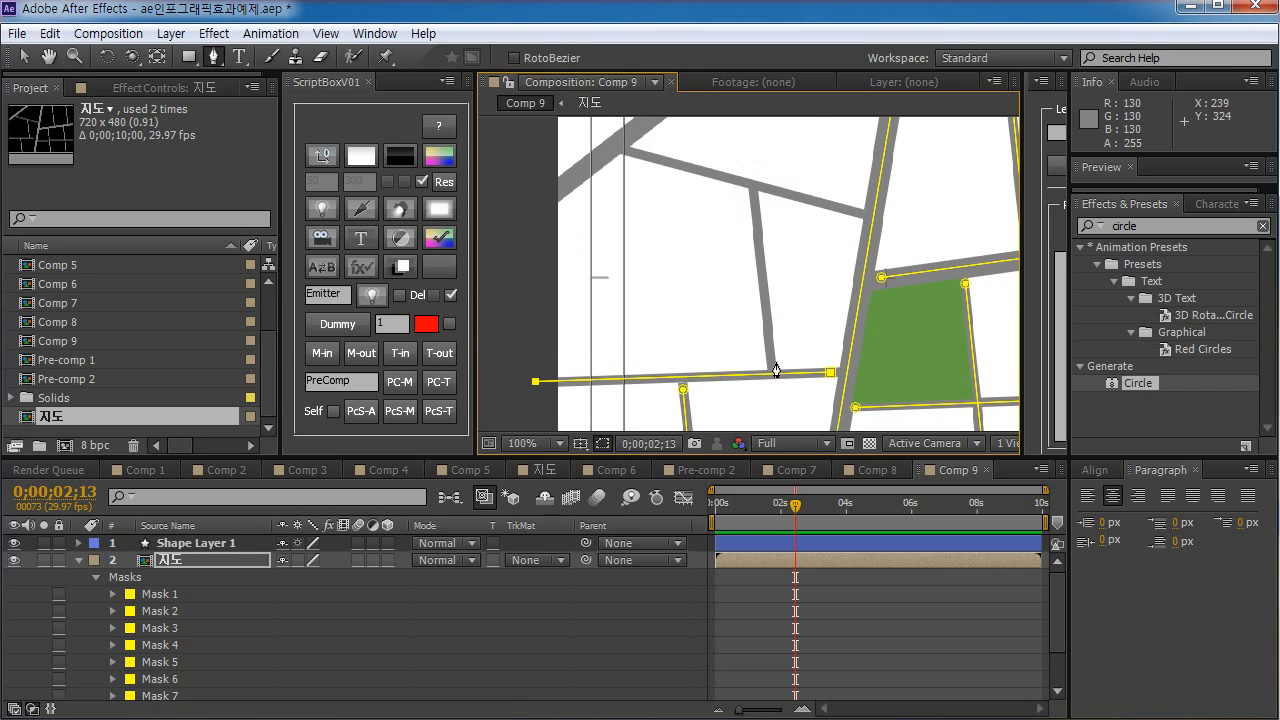
pyautogui.click(753, 189)
pyautogui.hotkey('ctrl', 'z')
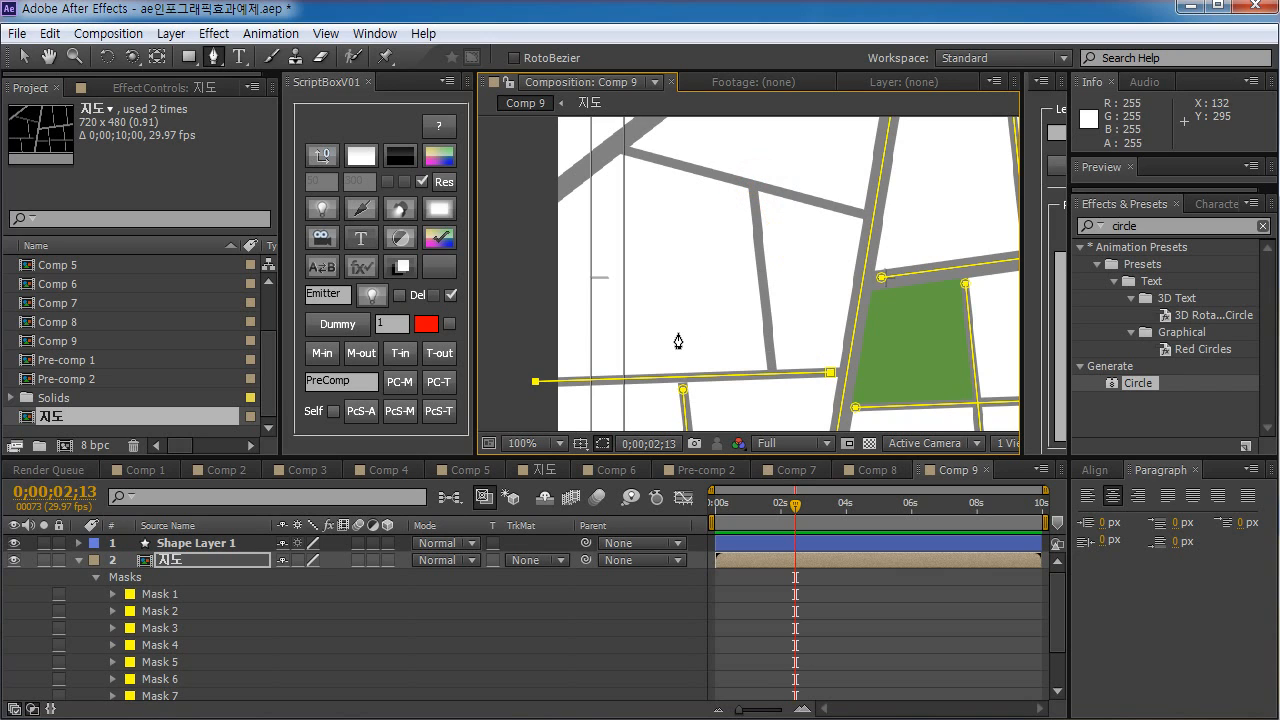
# - Draw a separate mask path down the short vertical road between the diagonal and horizontal left-side roads, and shift its upper end slightly down the road
pyautogui.press('v')
pyautogui.click(537, 306)
pyautogui.press('g')
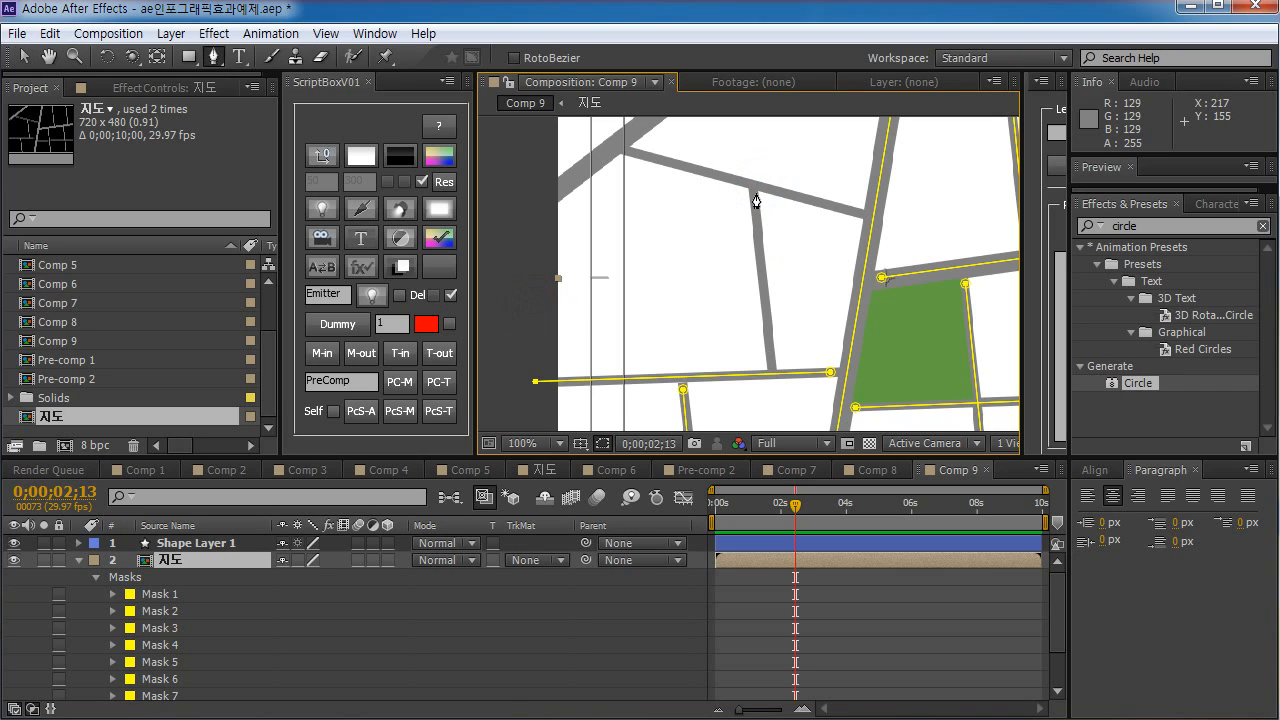
pyautogui.click(753, 188)
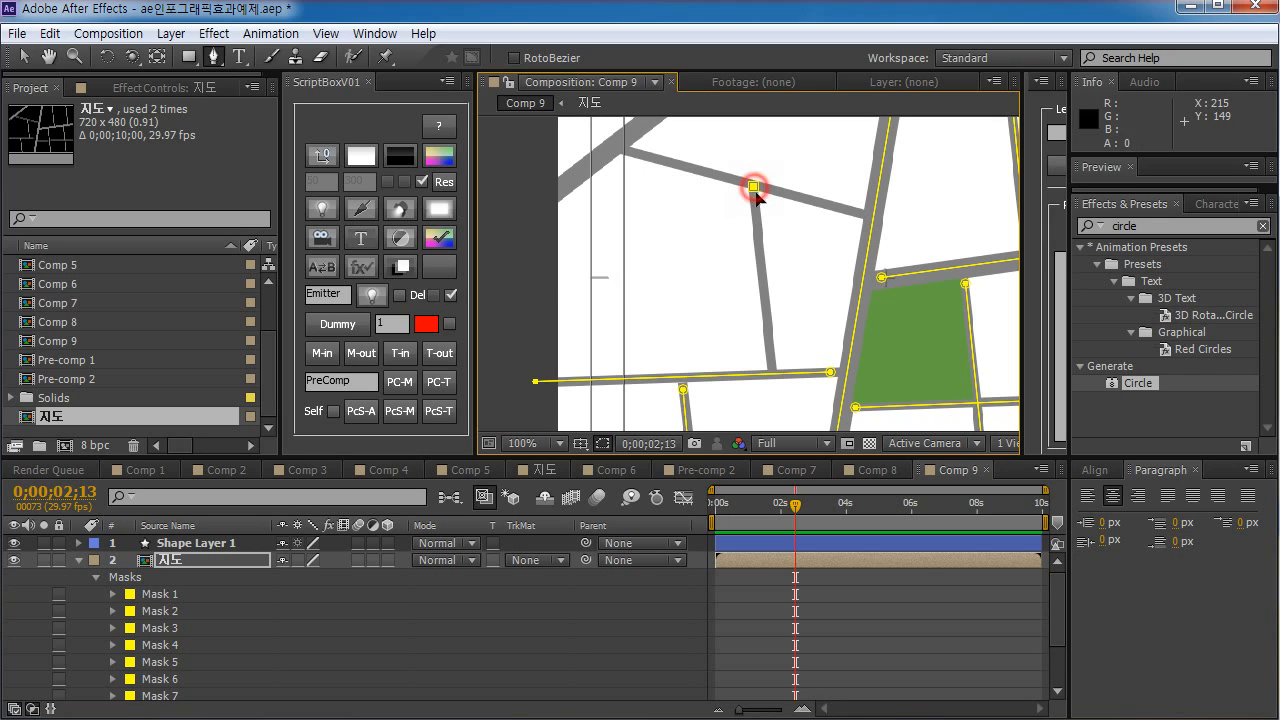
pyautogui.click(771, 360)
pyautogui.press('v')
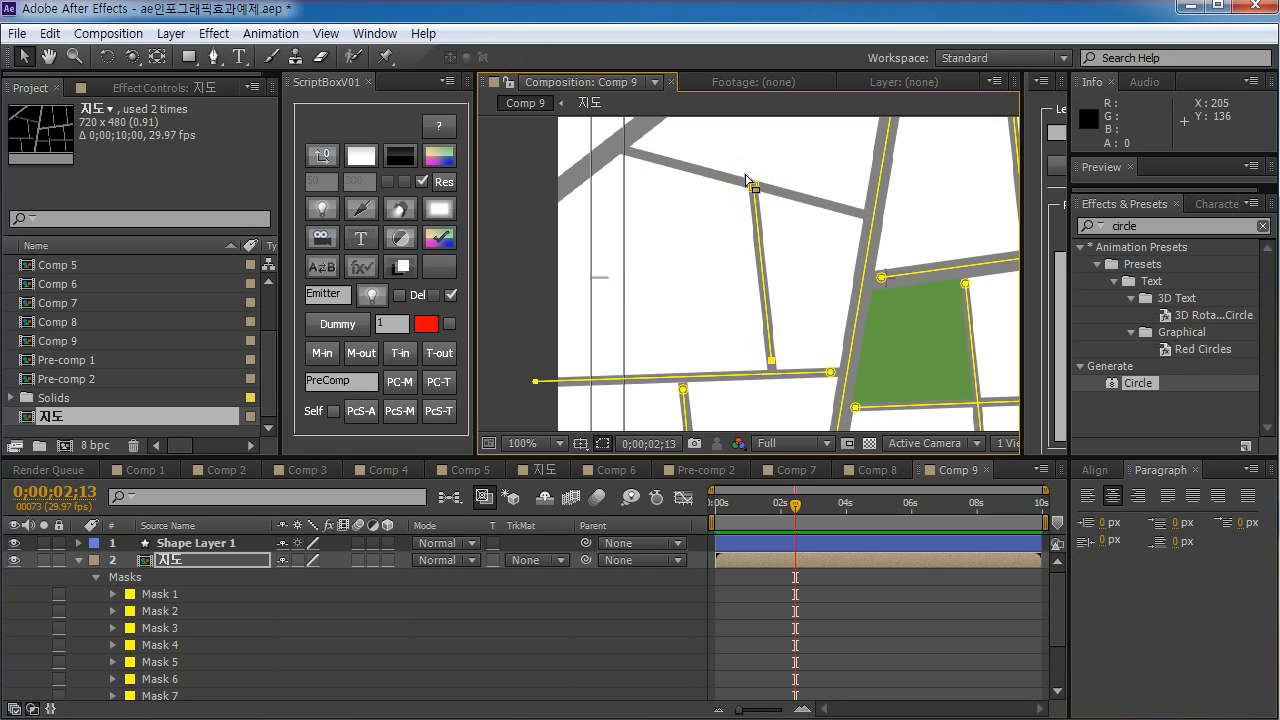
pyautogui.click(743, 167)
pyautogui.click(753, 188)
pyautogui.moveTo(753, 189); pyautogui.dragTo(755, 202)
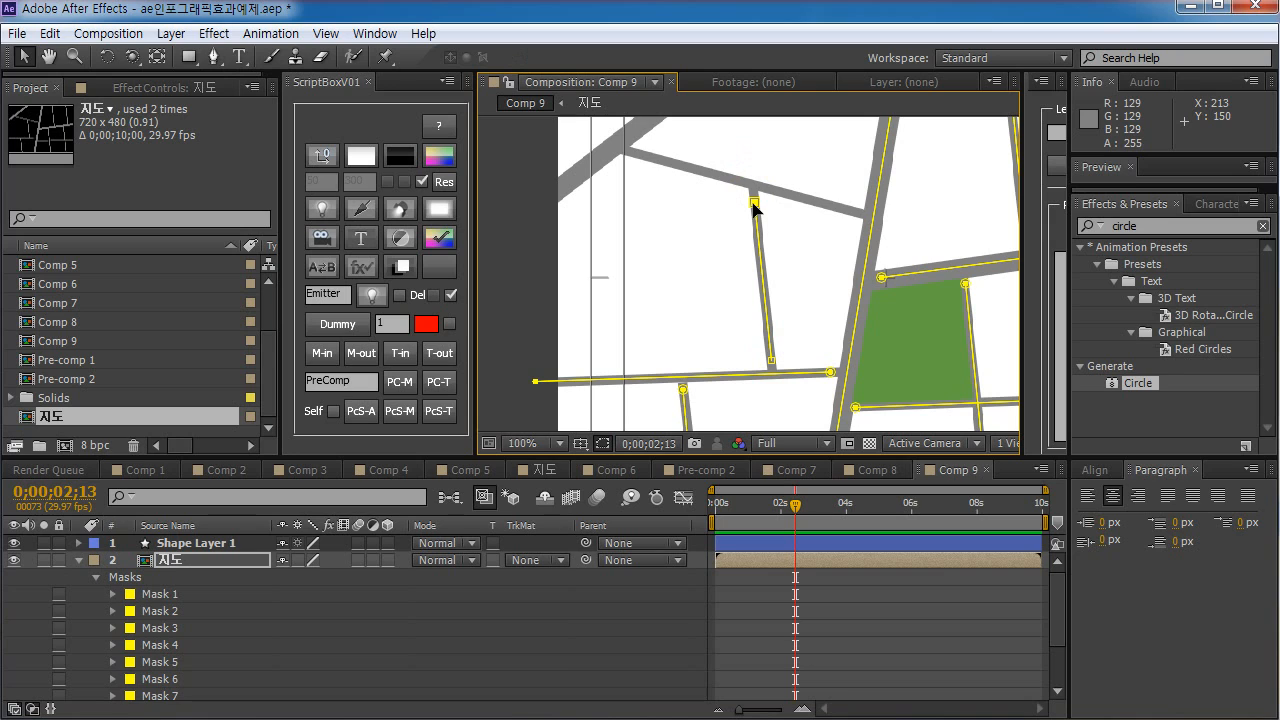
# - Draw a two-point mask path along the upper-left diagonal road, from near the central road to just short of the thick corner road
pyautogui.click(822, 257)
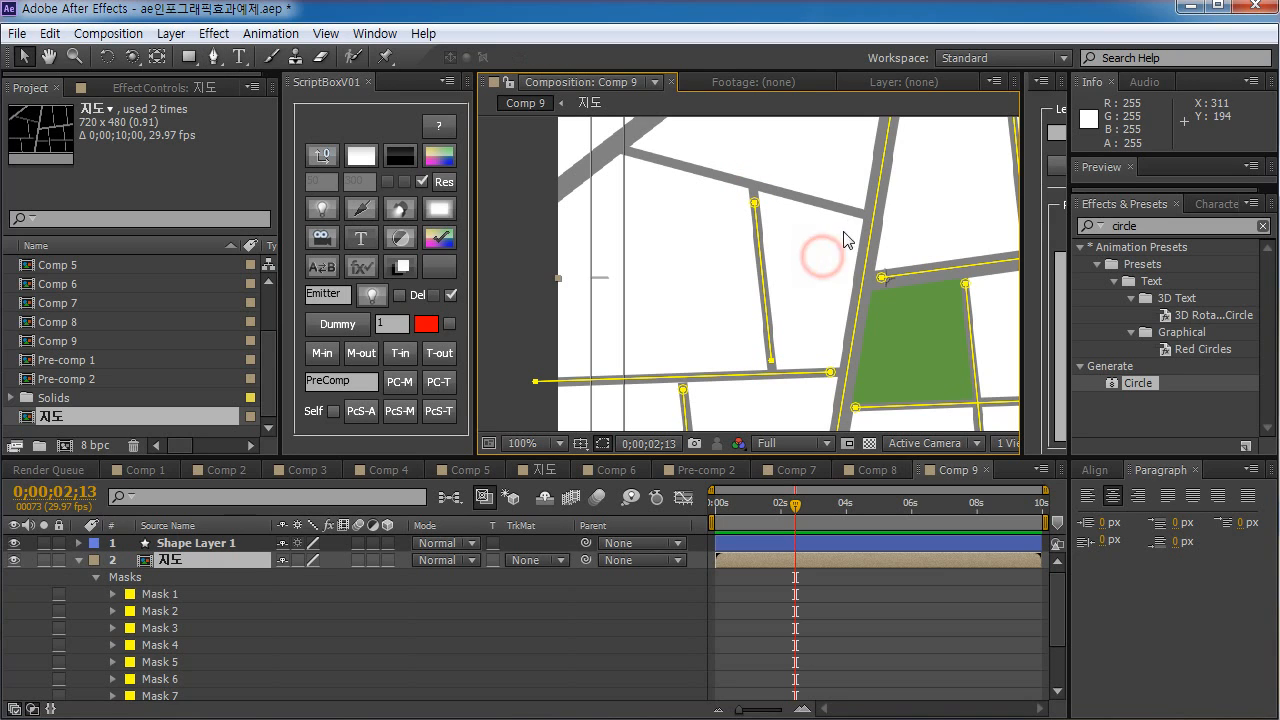
pyautogui.press('g')
pyautogui.click(854, 216)
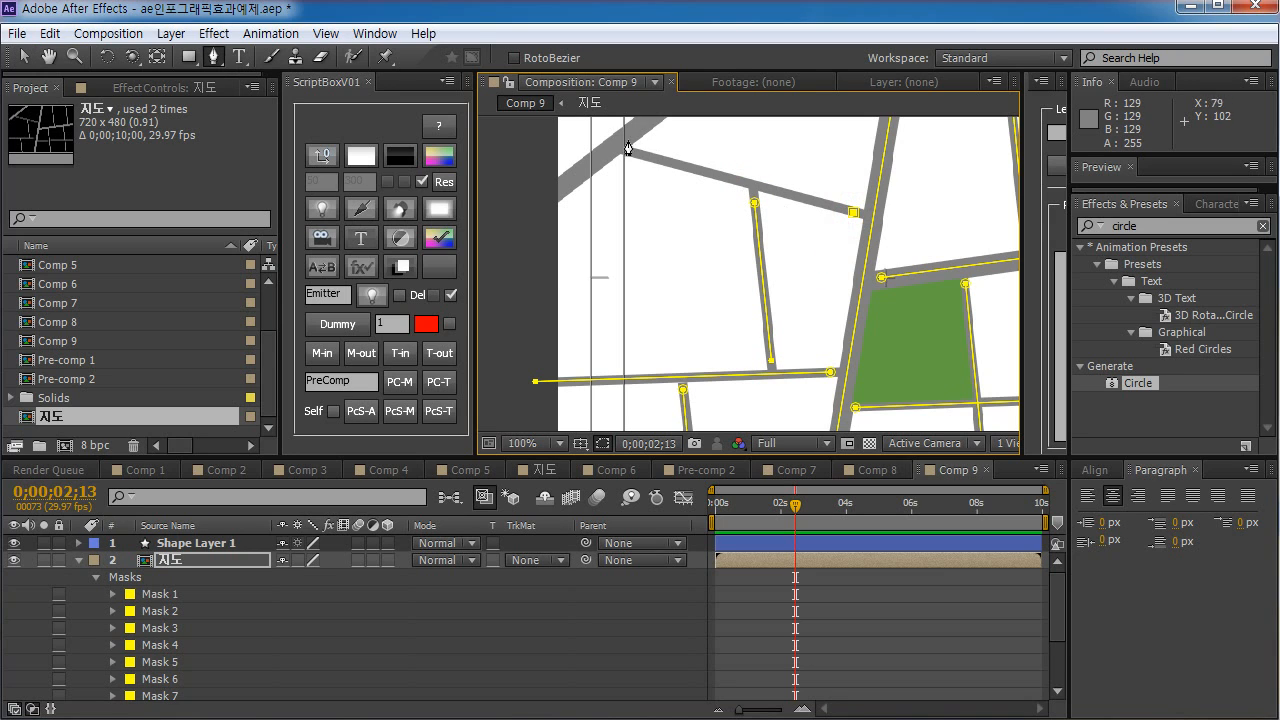
pyautogui.click(637, 154)
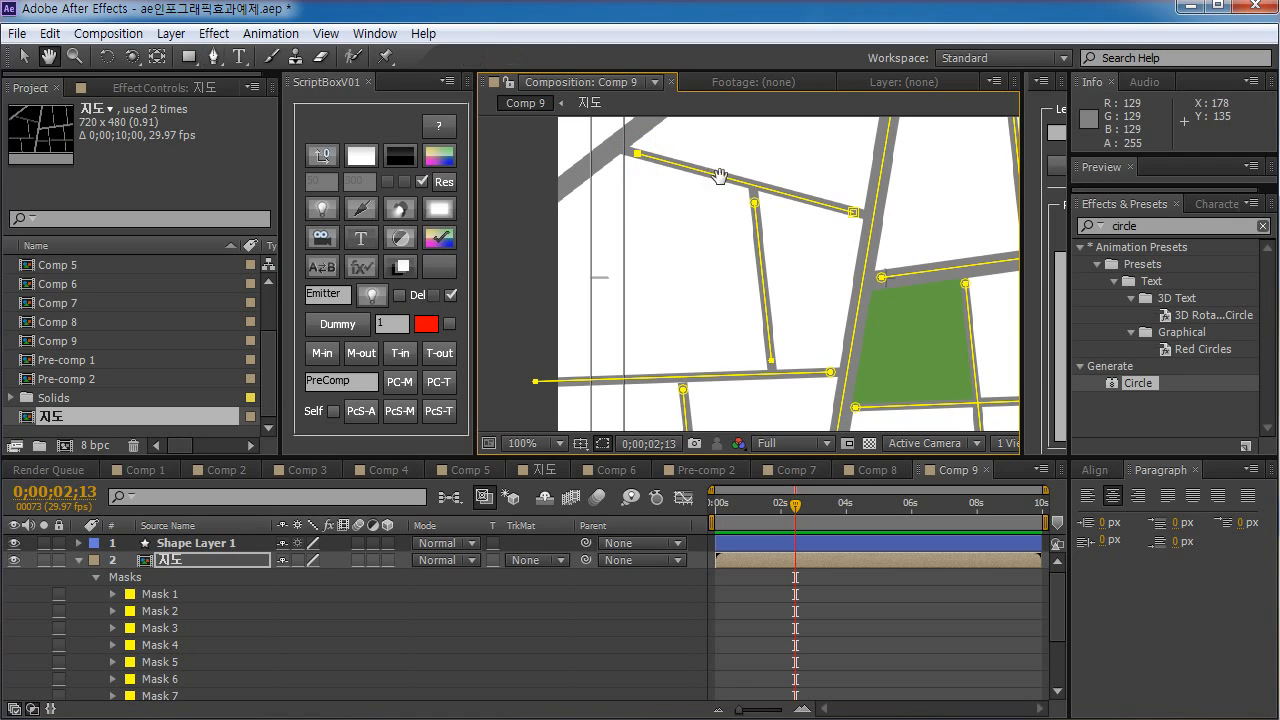
# - Draw a separate mask path along the thick upper-left corner road, extending past the frame's left and top edges
pyautogui.moveTo(696, 193); pyautogui.dragTo(581, 326)
pyautogui.click(564, 337)
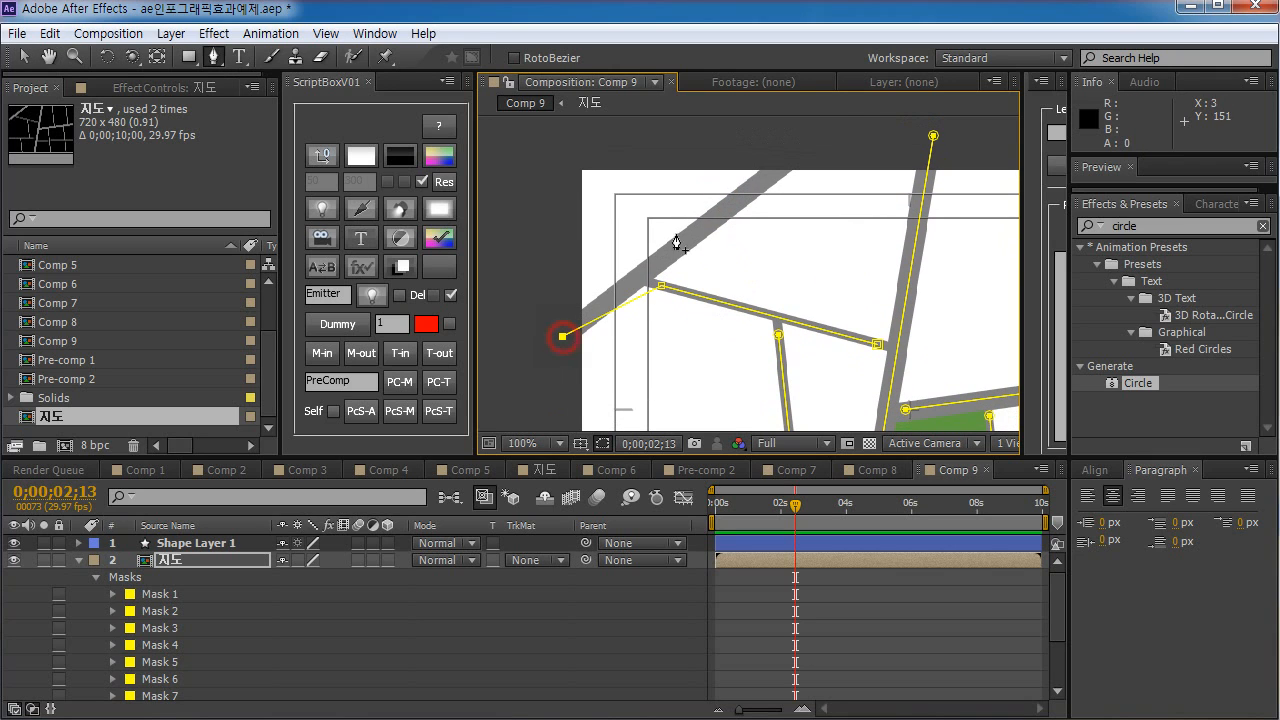
pyautogui.hotkey('ctrl', 'z')
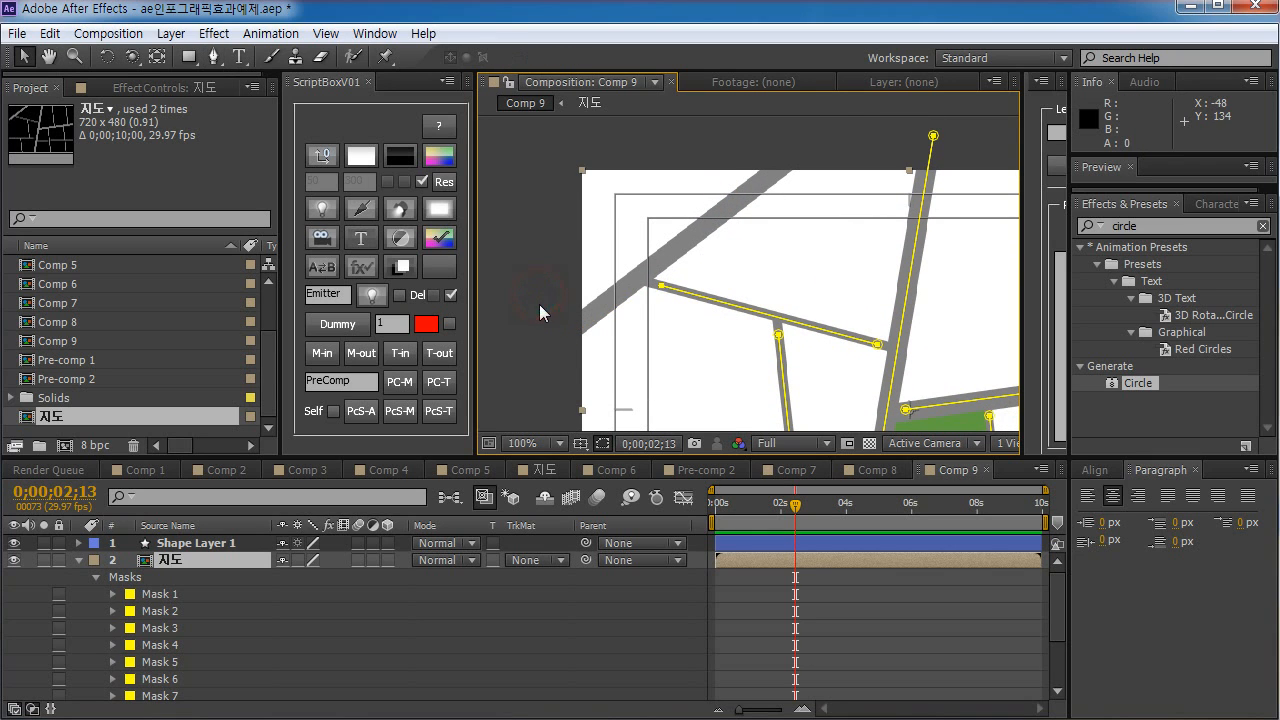
pyautogui.click(551, 336)
pyautogui.click(793, 156)
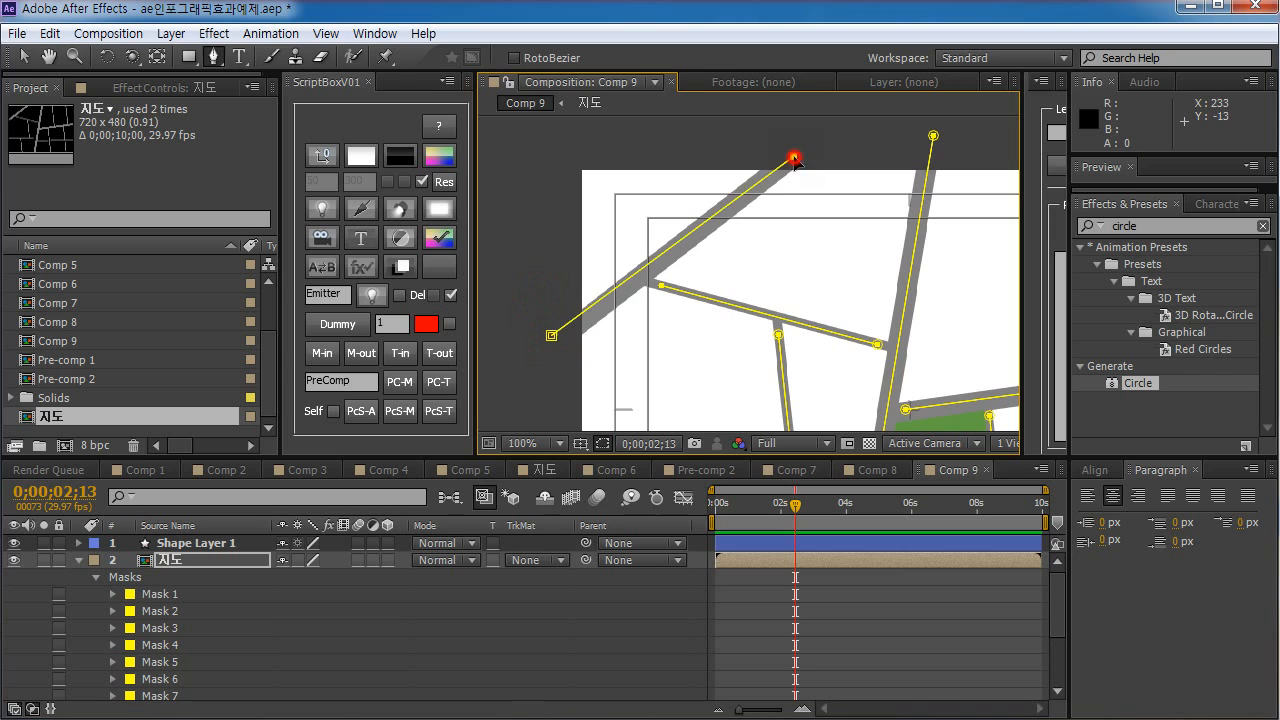
# - Shift the lower end point of the corner road's mask path slightly down toward the middle of the road
pyautogui.press('z')
pyautogui.keyDown('alt'); pyautogui.click(856, 273); pyautogui.keyUp('alt')
pyautogui.press('v')
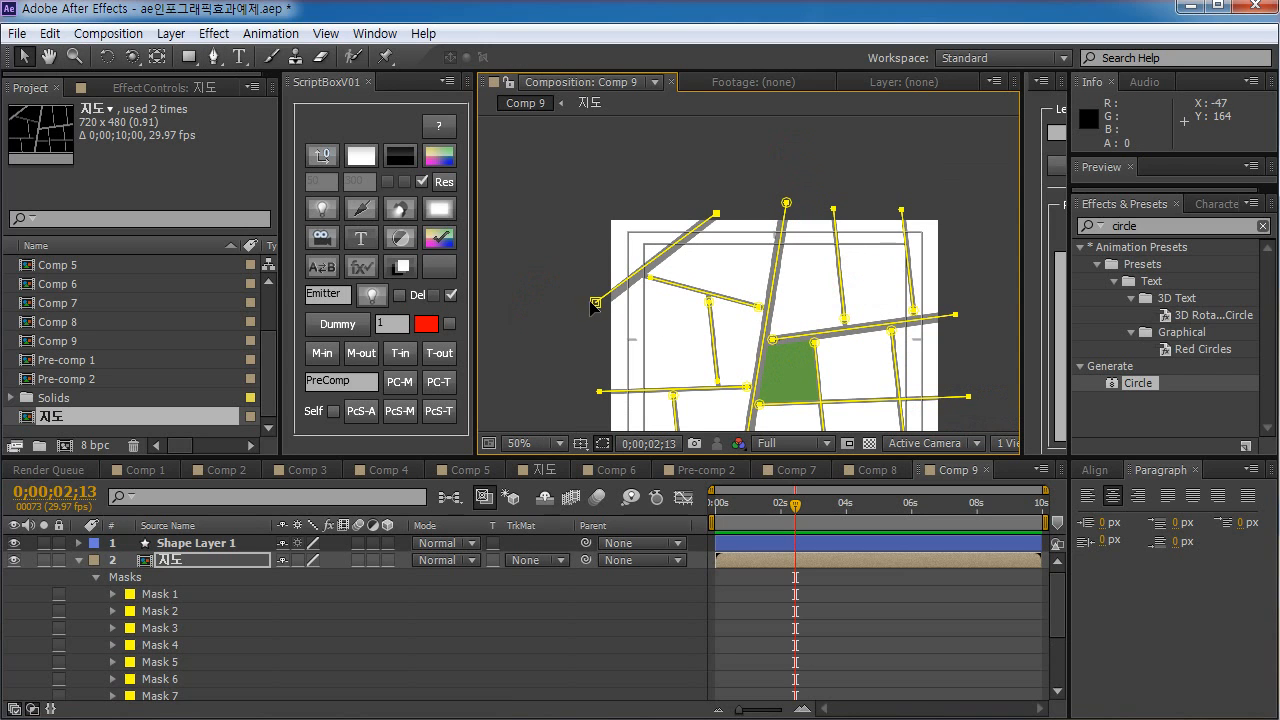
pyautogui.click(597, 308)
pyautogui.press('h')
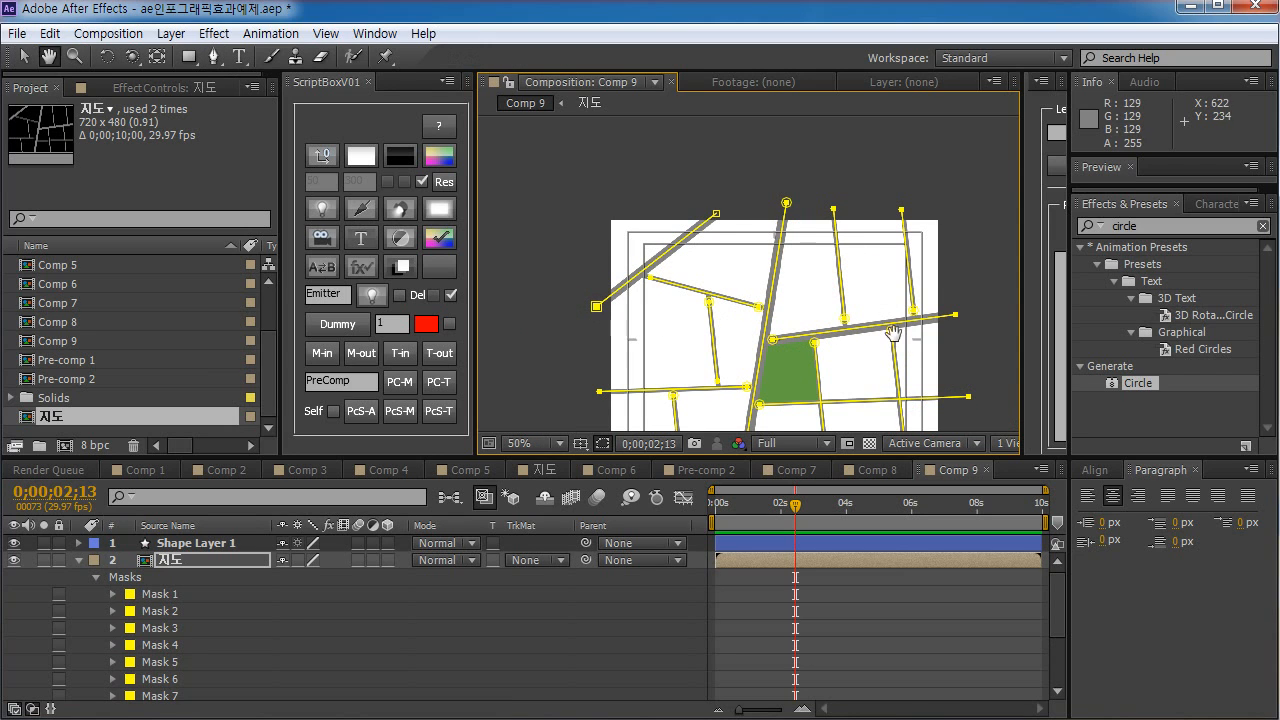
pyautogui.moveTo(889, 324); pyautogui.dragTo(871, 222)
pyautogui.moveTo(771, 229); pyautogui.dragTo(783, 263)
pyautogui.press('v')
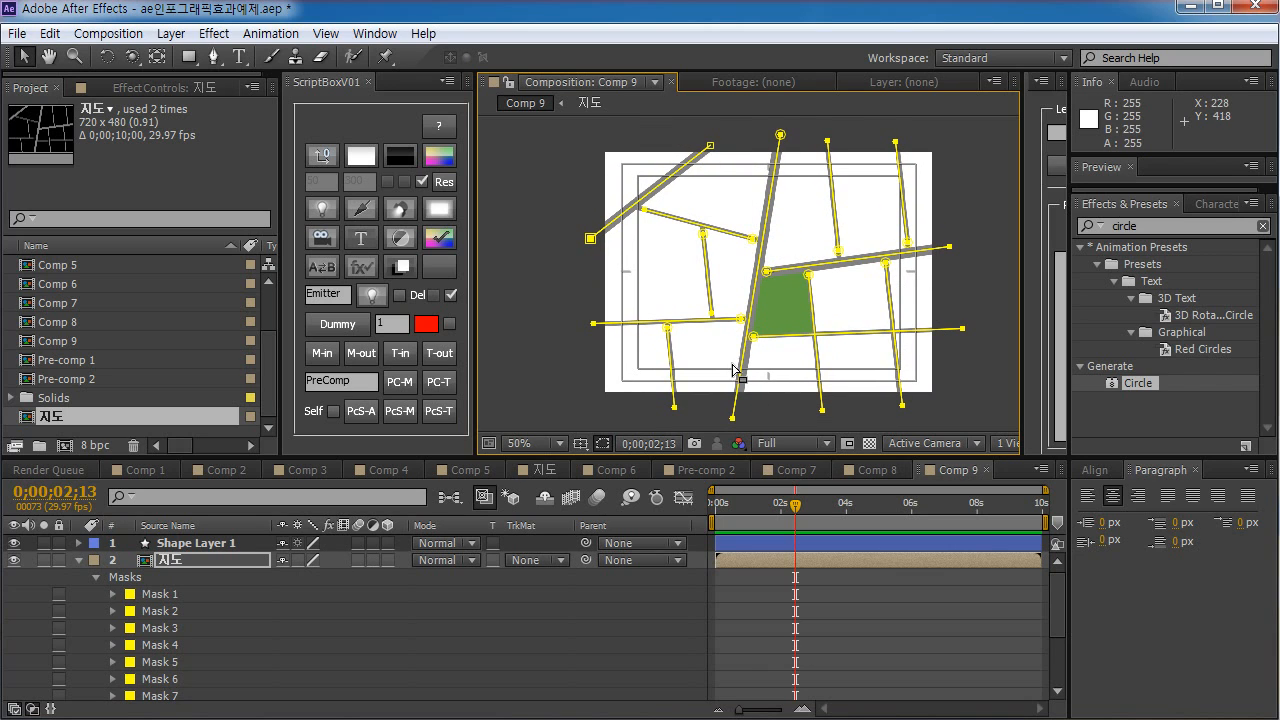
# - Find the Stroke effect under Generate and apply it to the 지도 layer
pyautogui.click(280, 648)
pyautogui.click(551, 563)
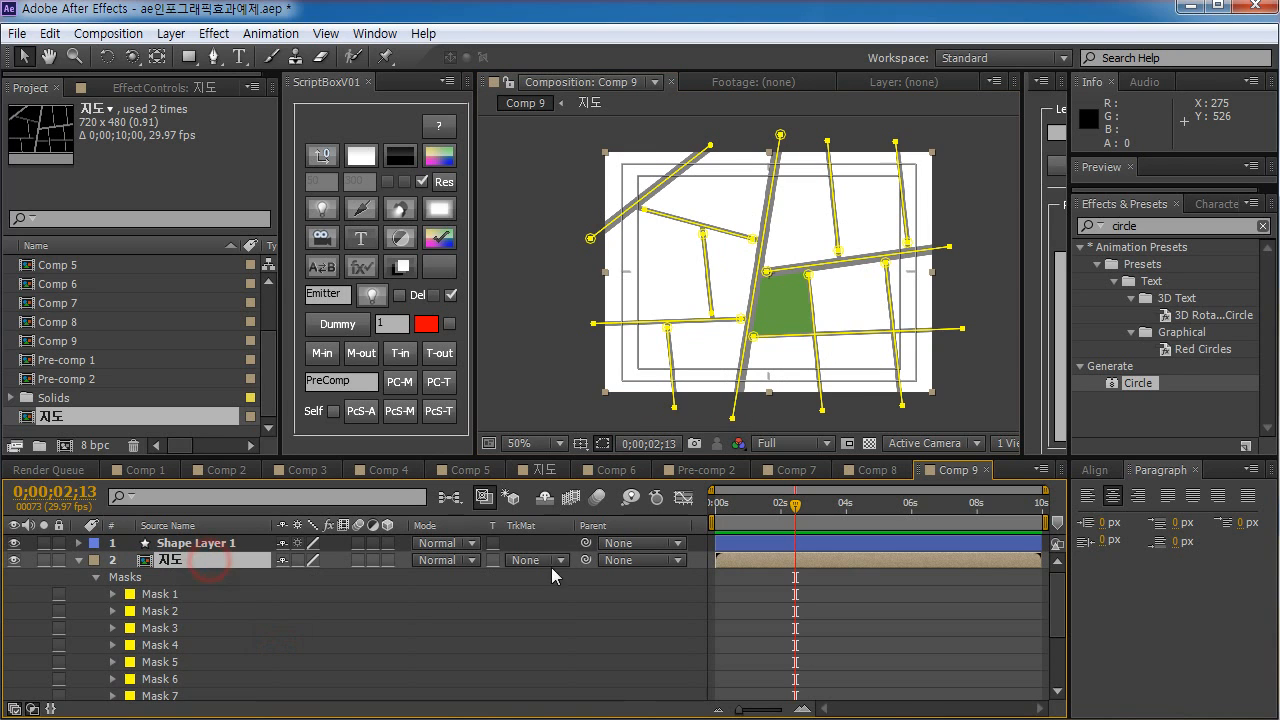
pyautogui.click(1155, 226)
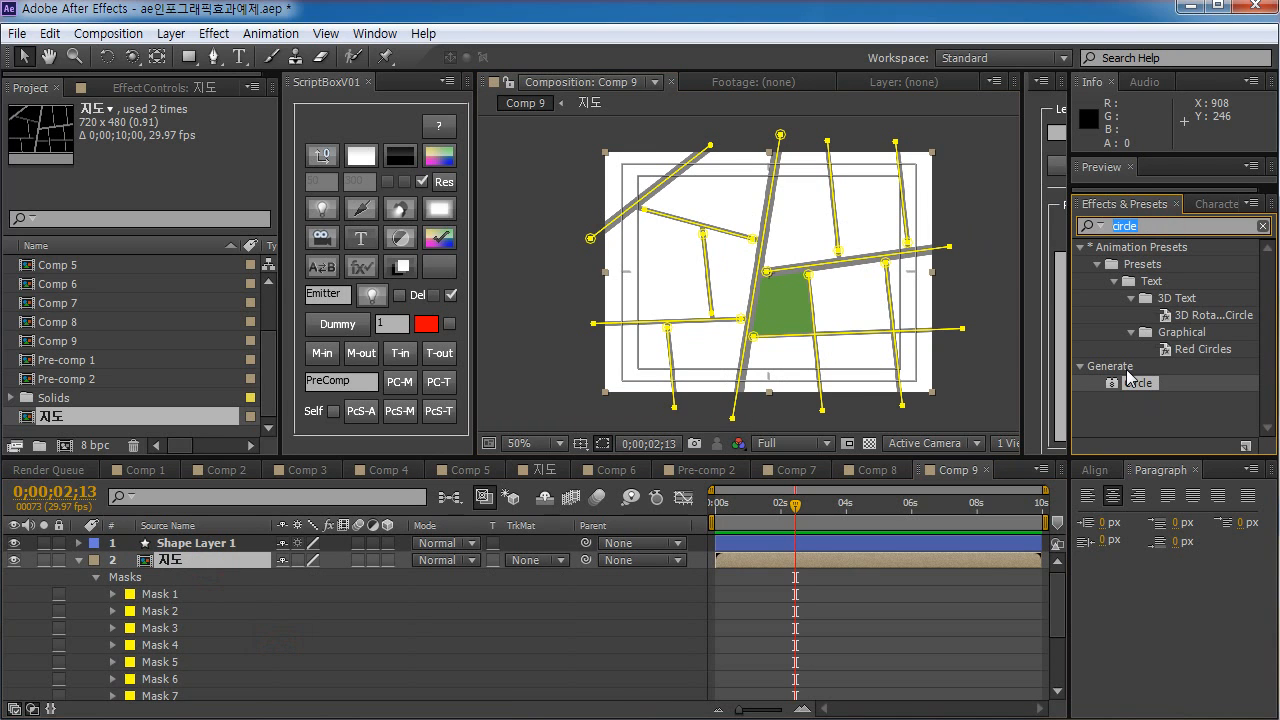
pyautogui.write('stro')
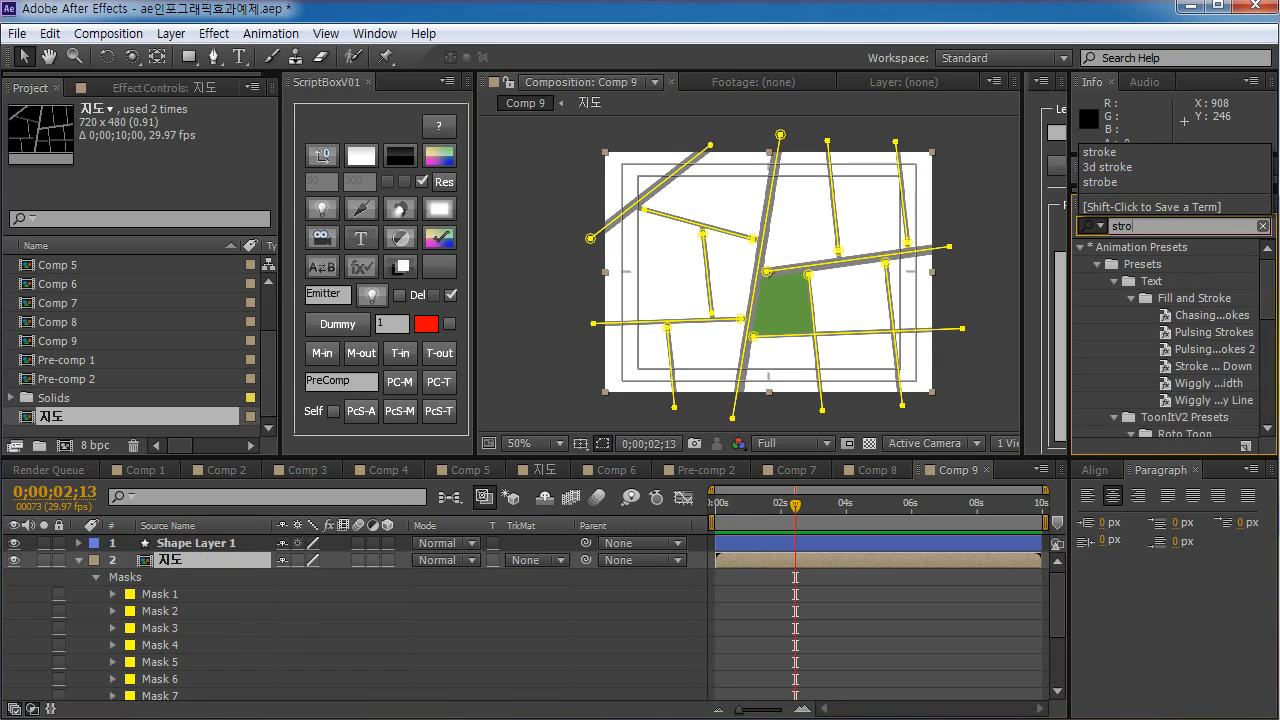
pyautogui.write('ke')
pyautogui.moveTo(1267, 300); pyautogui.dragTo(1267, 378)
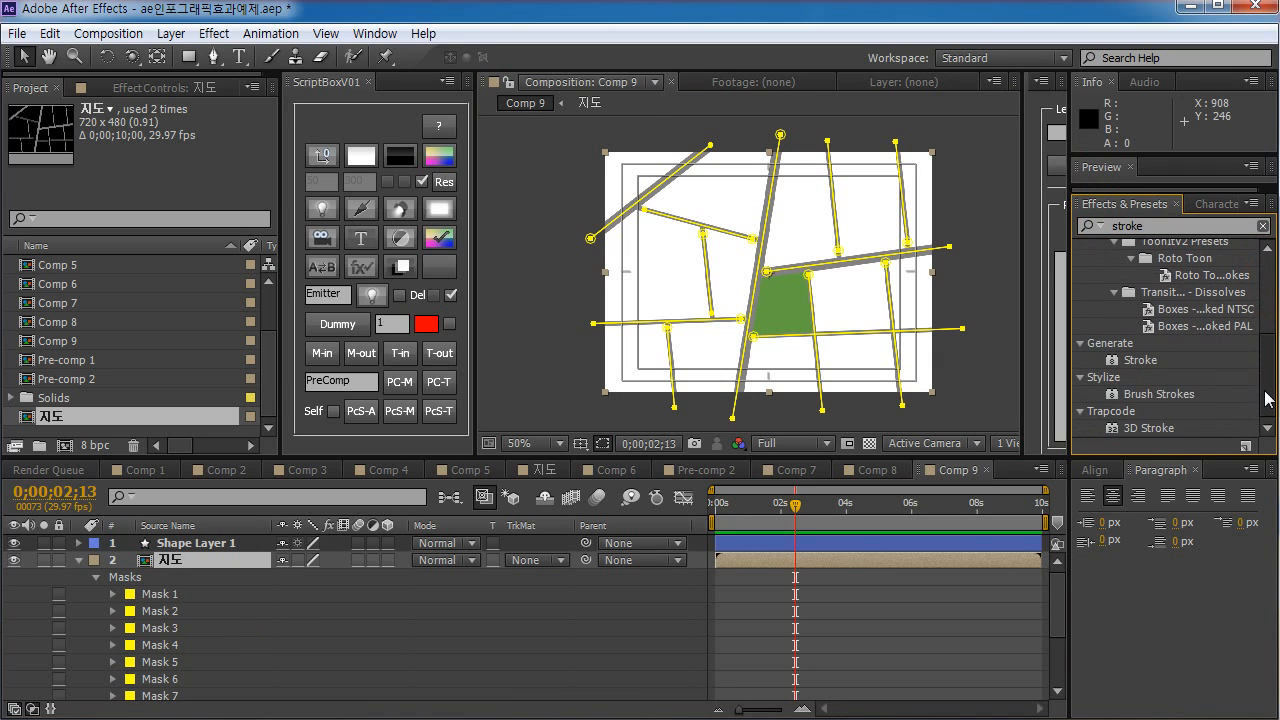
pyautogui.click(1138, 360)
pyautogui.moveTo(1137, 364); pyautogui.dragTo(281, 607)
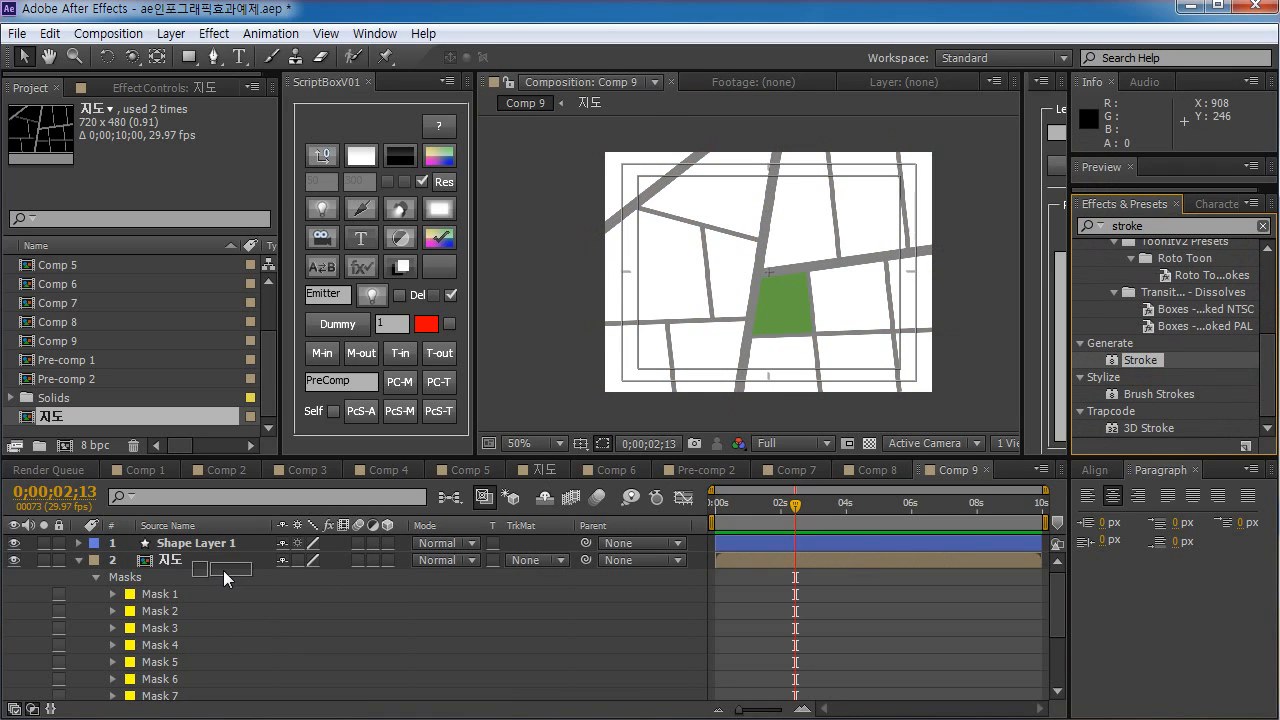
pyautogui.moveTo(223, 570); pyautogui.dragTo(221, 564)
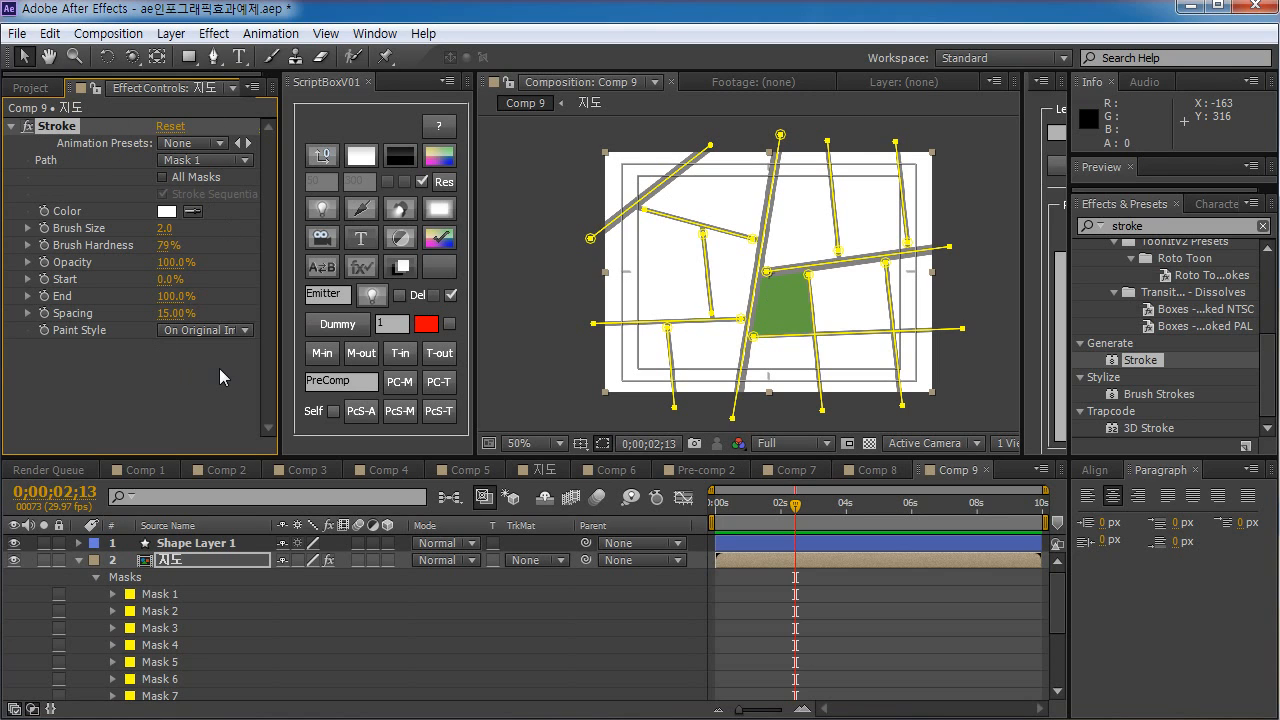
# - Set the Stroke effect's colour to red, FF0000
pyautogui.click(166, 211)
pyautogui.write('ff0000')
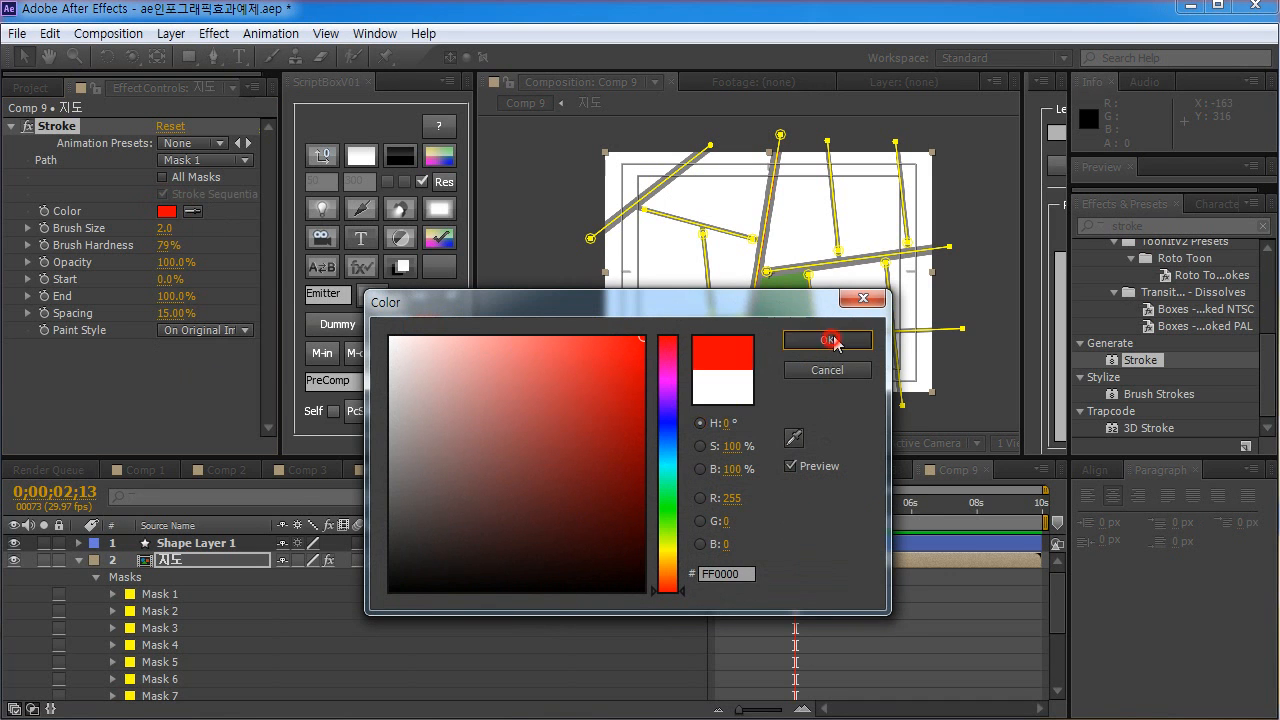
pyautogui.click(828, 339)
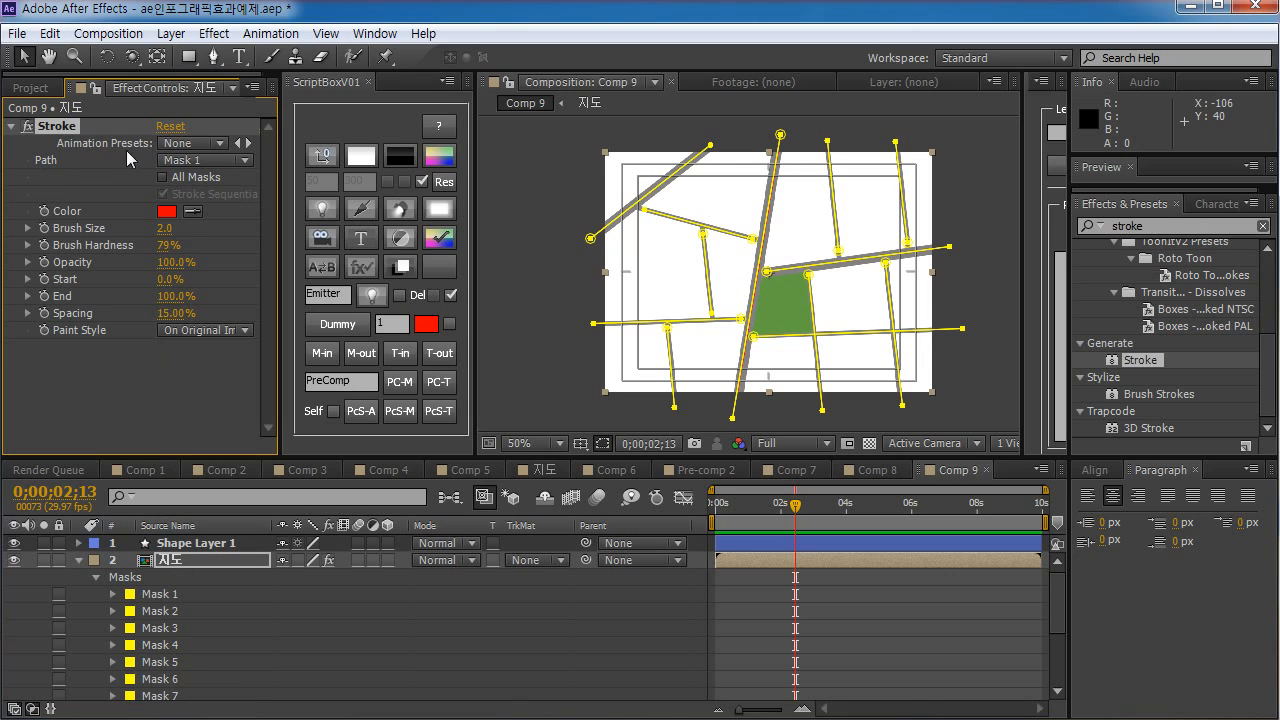
# - Examine up close how the red stroke runs along the central road's mask path
pyautogui.press('z')
pyautogui.click(780, 266)
pyautogui.click(723, 268)
pyautogui.keyDown('alt'); pyautogui.click(743, 277); pyautogui.keyUp('alt')
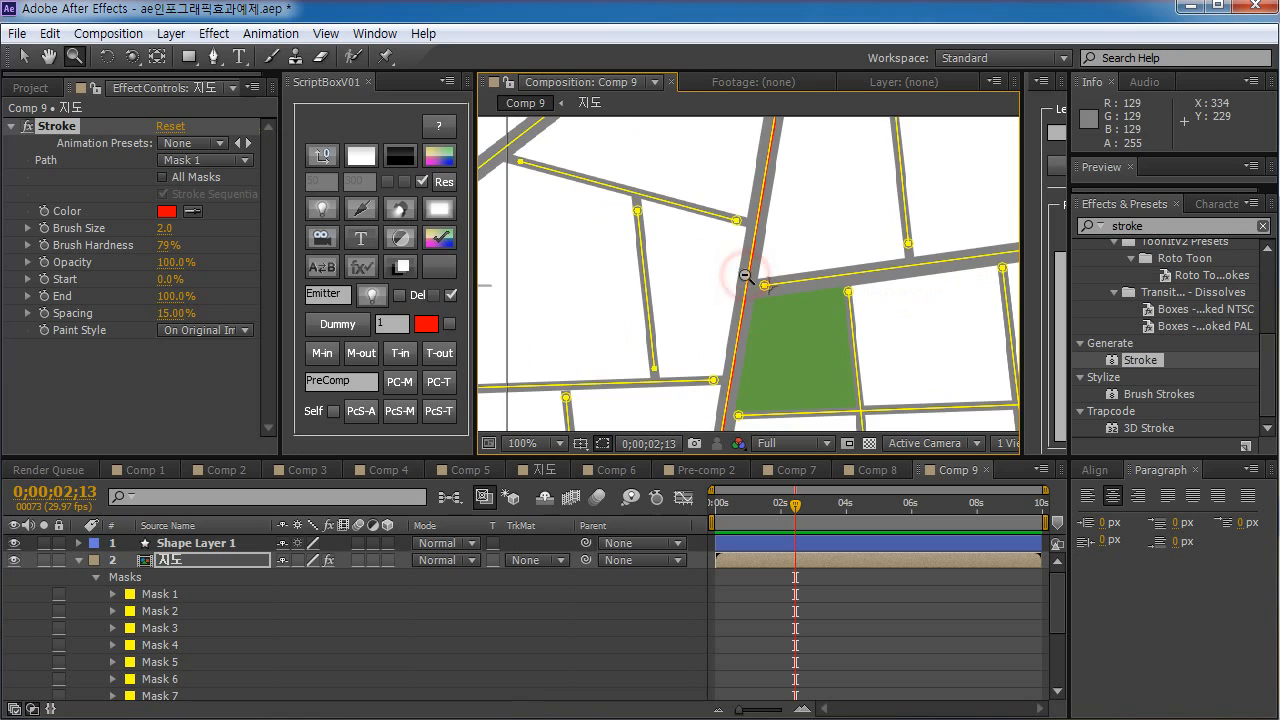
pyautogui.click(750, 276)
pyautogui.click(750, 276)
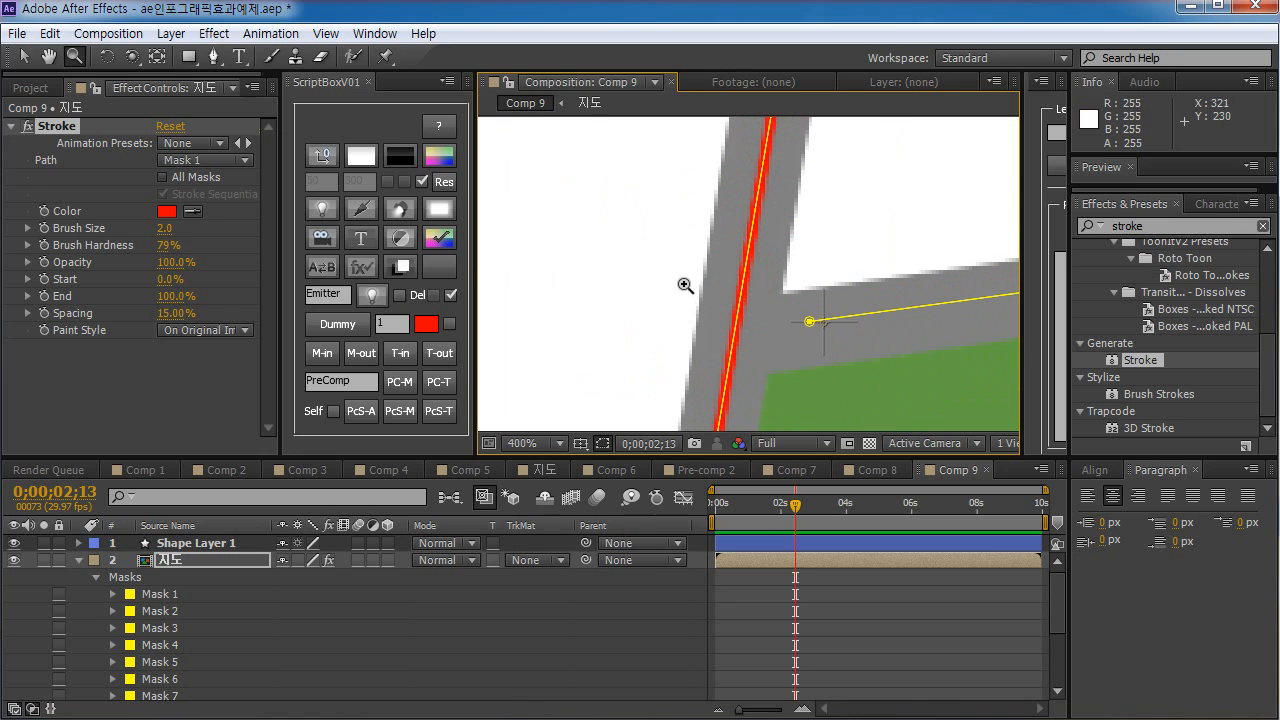
pyautogui.keyDown('alt'); pyautogui.click(716, 270); pyautogui.keyUp('alt')
pyautogui.keyDown('alt'); pyautogui.click(716, 270); pyautogui.keyUp('alt')
pyautogui.keyDown('alt'); pyautogui.click(716, 270); pyautogui.keyUp('alt')
pyautogui.press('v')
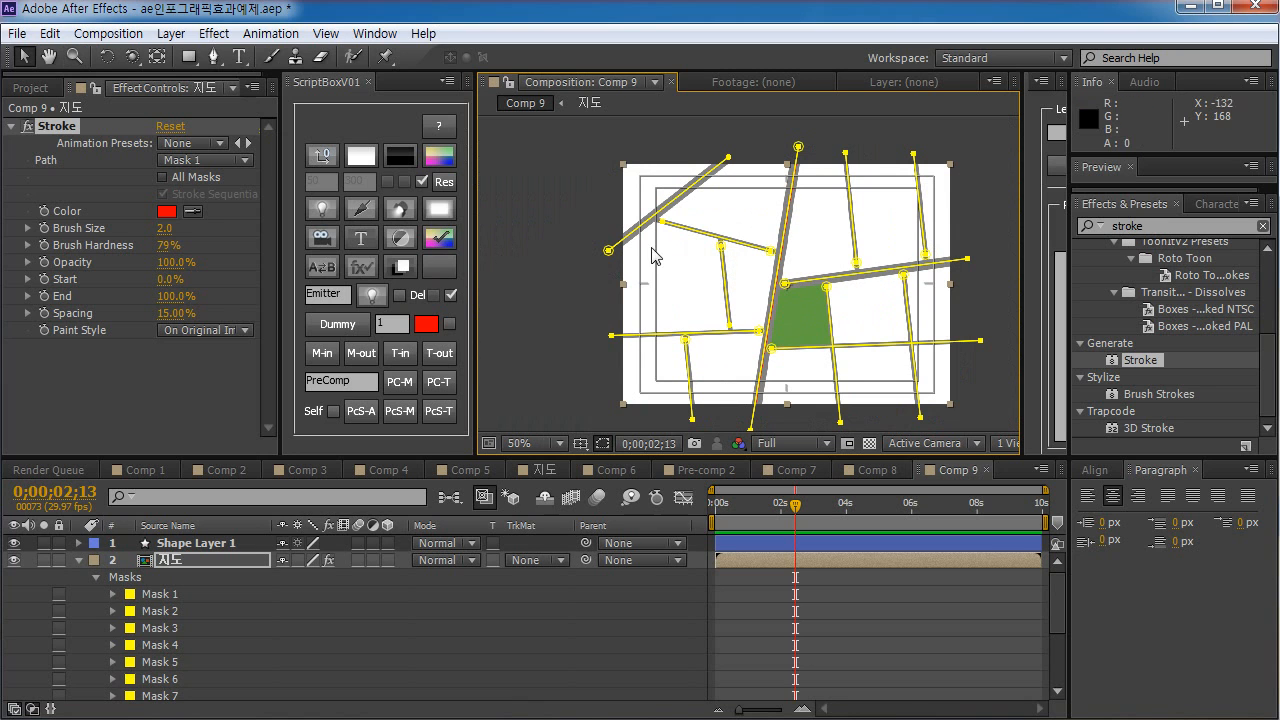
# - Apply the Stroke effect to all masks and check the strokes on the roads around the green block
pyautogui.click(163, 177)
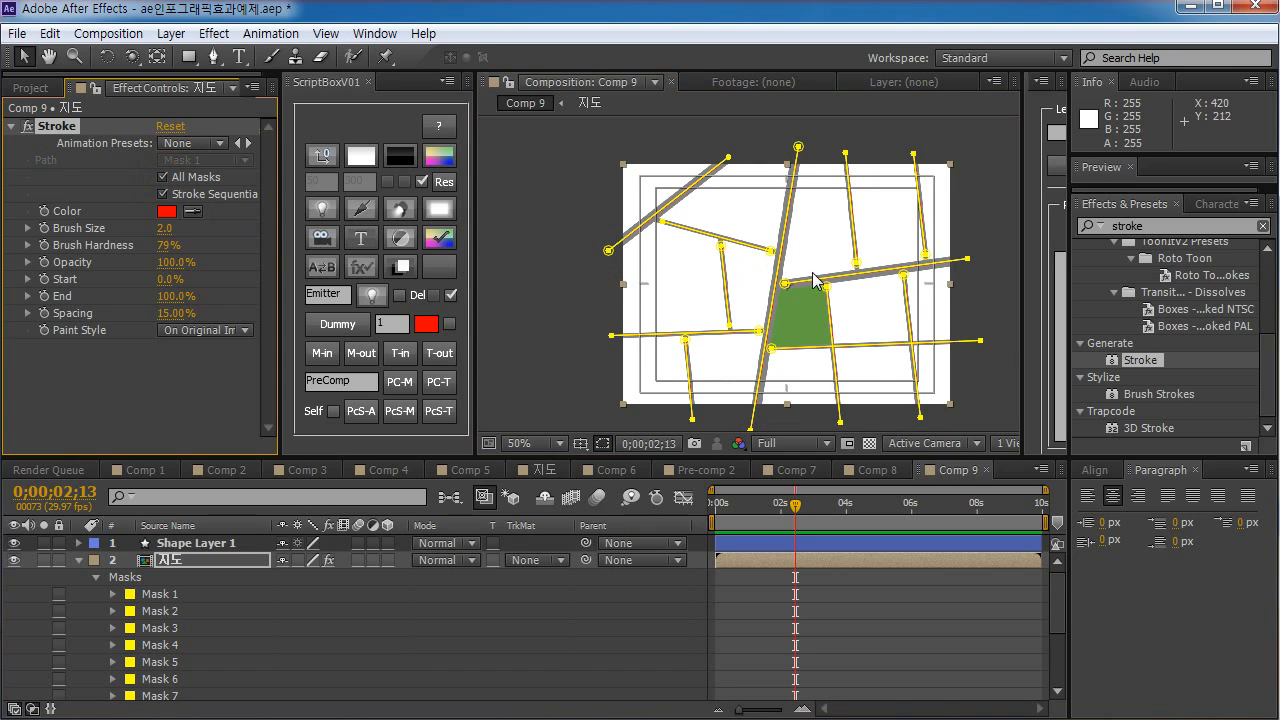
pyautogui.press('z')
pyautogui.click(840, 302)
pyautogui.click(840, 302)
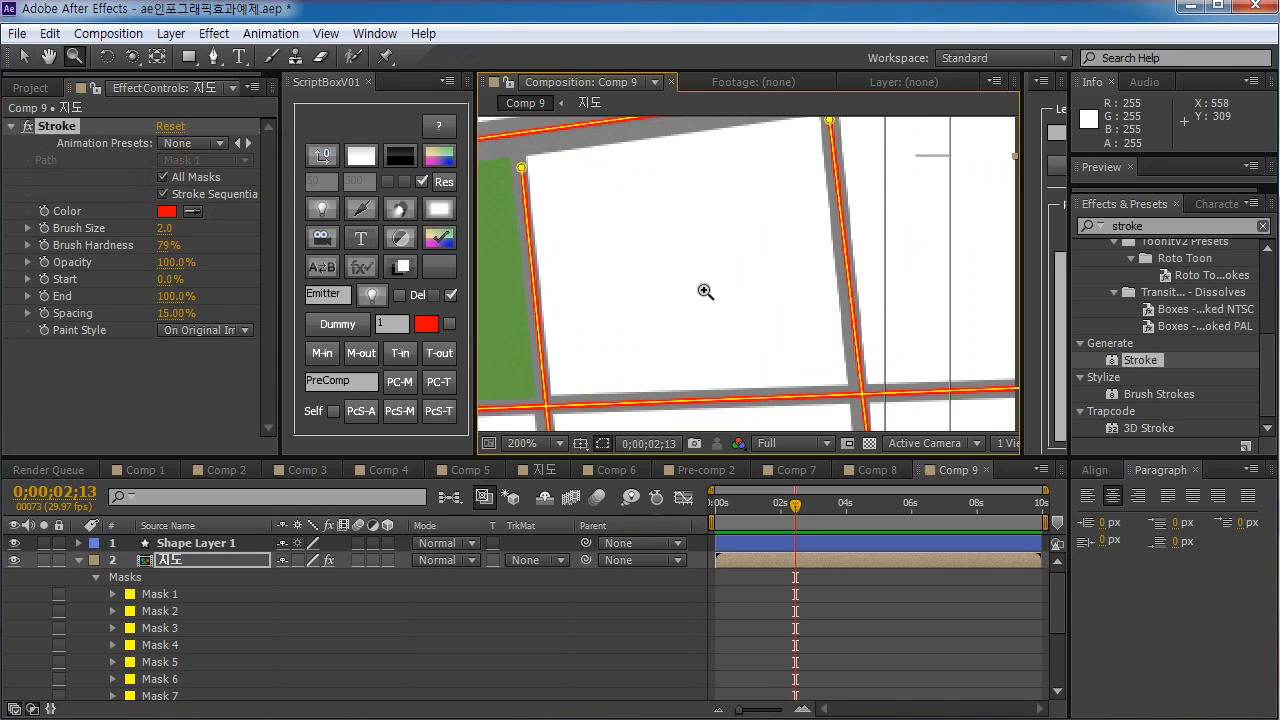
pyautogui.keyDown('alt'); pyautogui.click(584, 245); pyautogui.keyUp('alt')
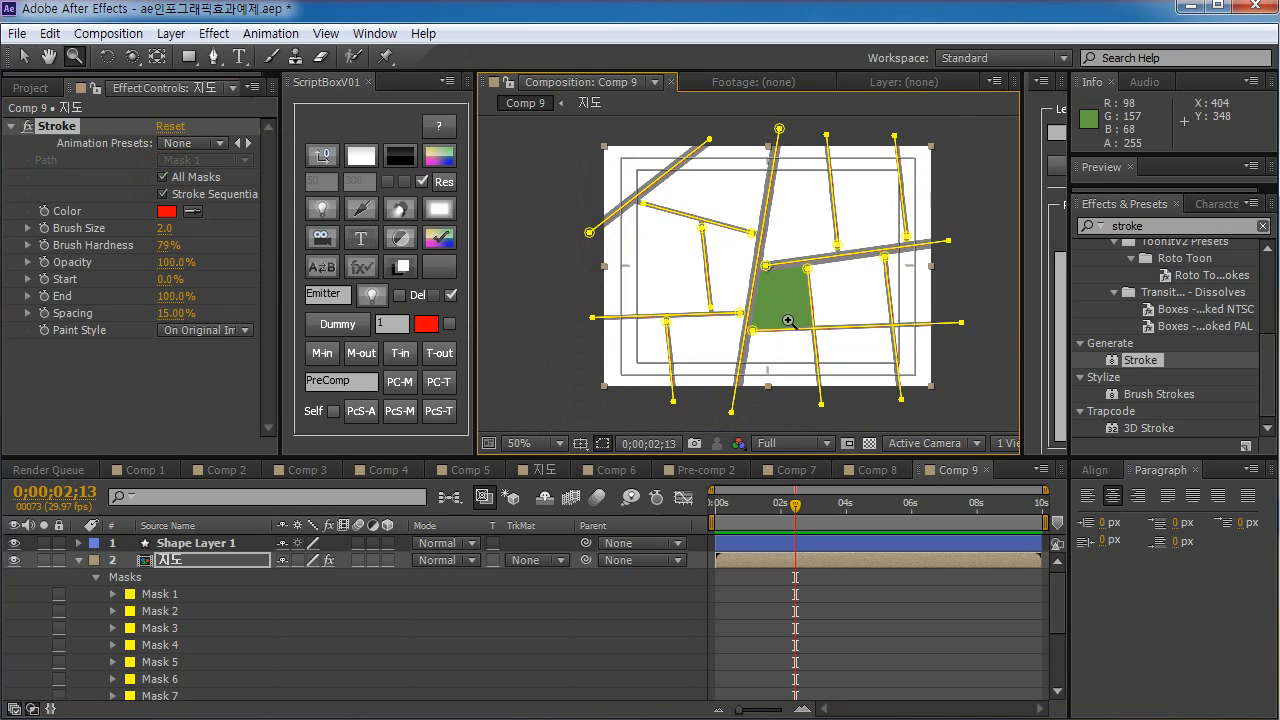
pyautogui.press('v')
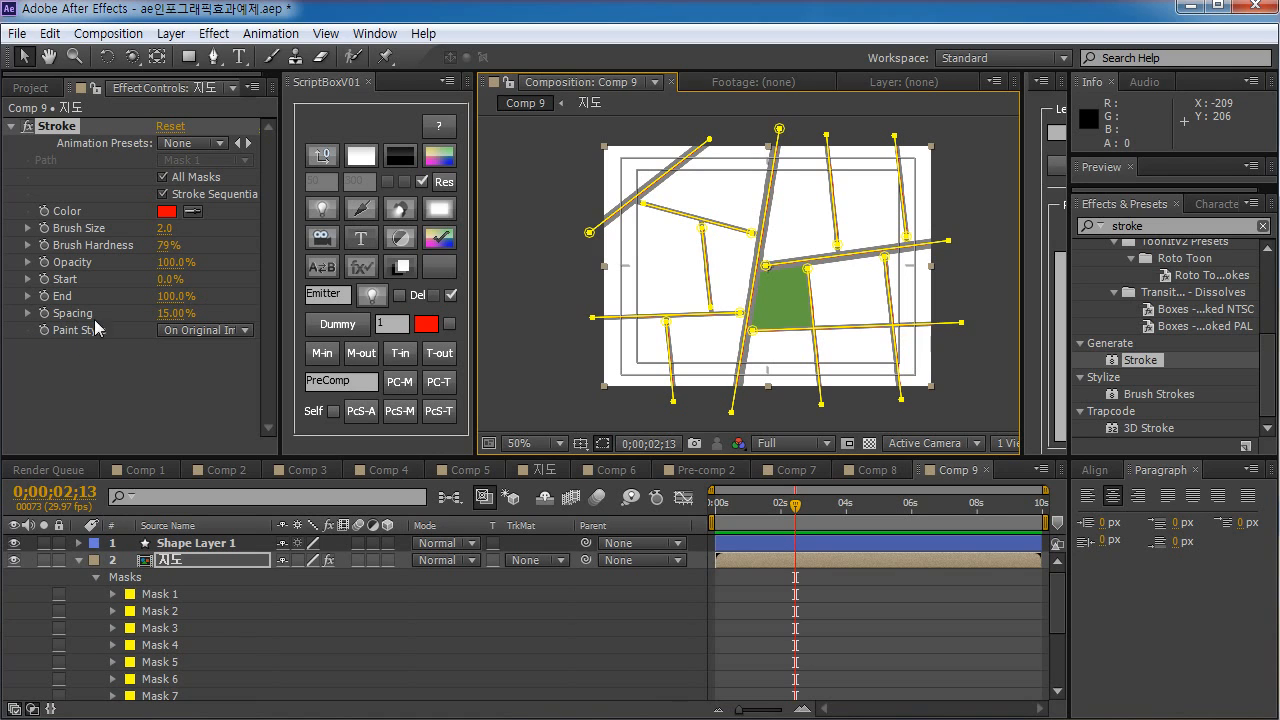
# - Try the On Transparent paint style for the Stroke effect and check the strokes near the green block
pyautogui.click(199, 333)
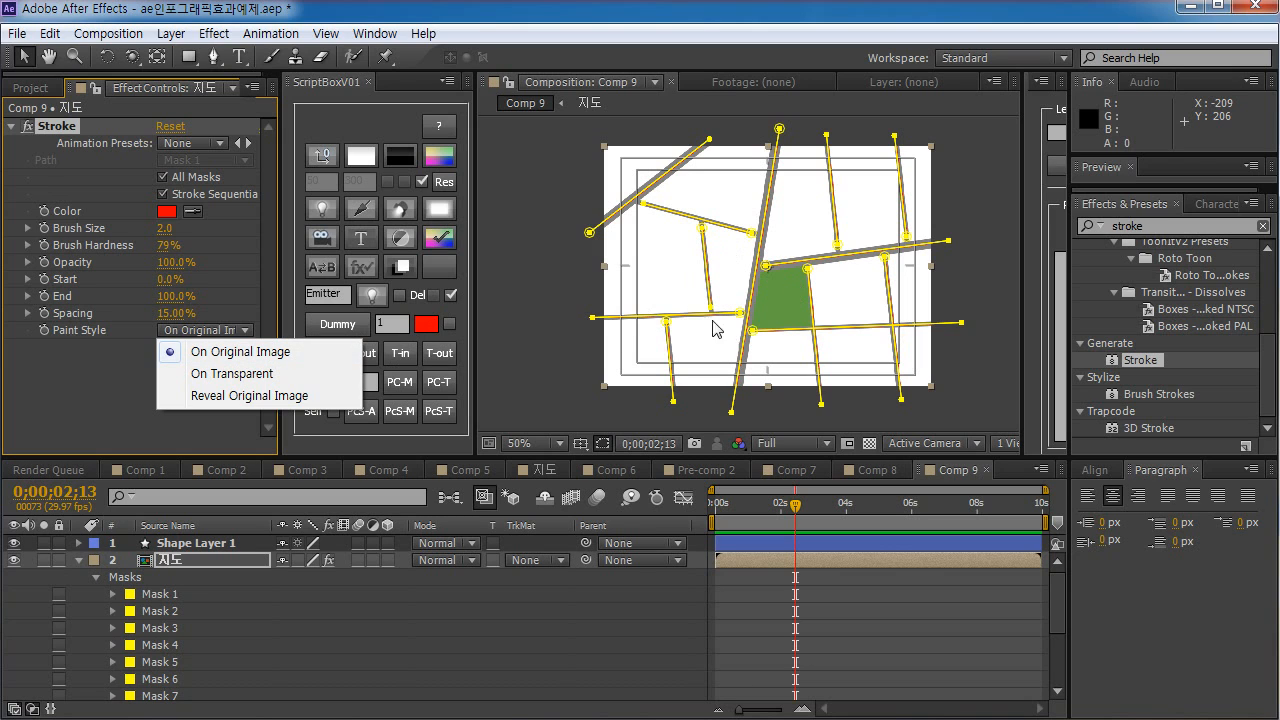
pyautogui.click(258, 376)
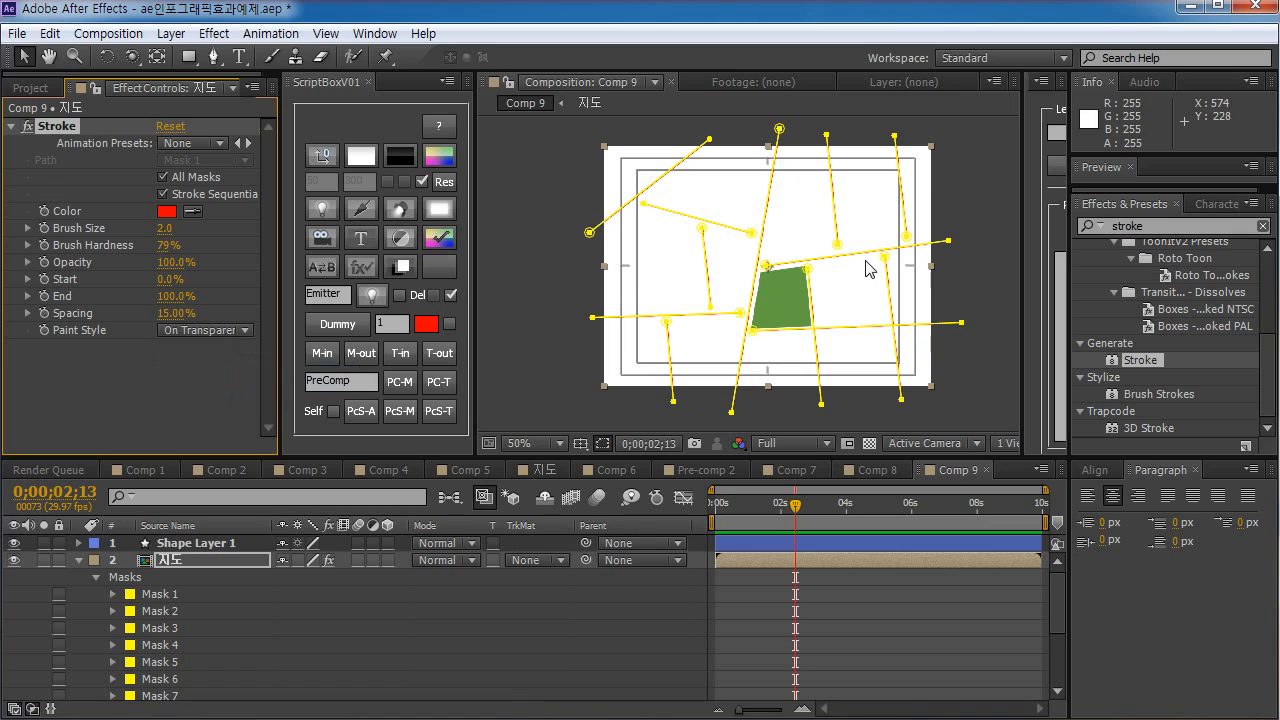
pyautogui.press('z')
pyautogui.click(754, 303)
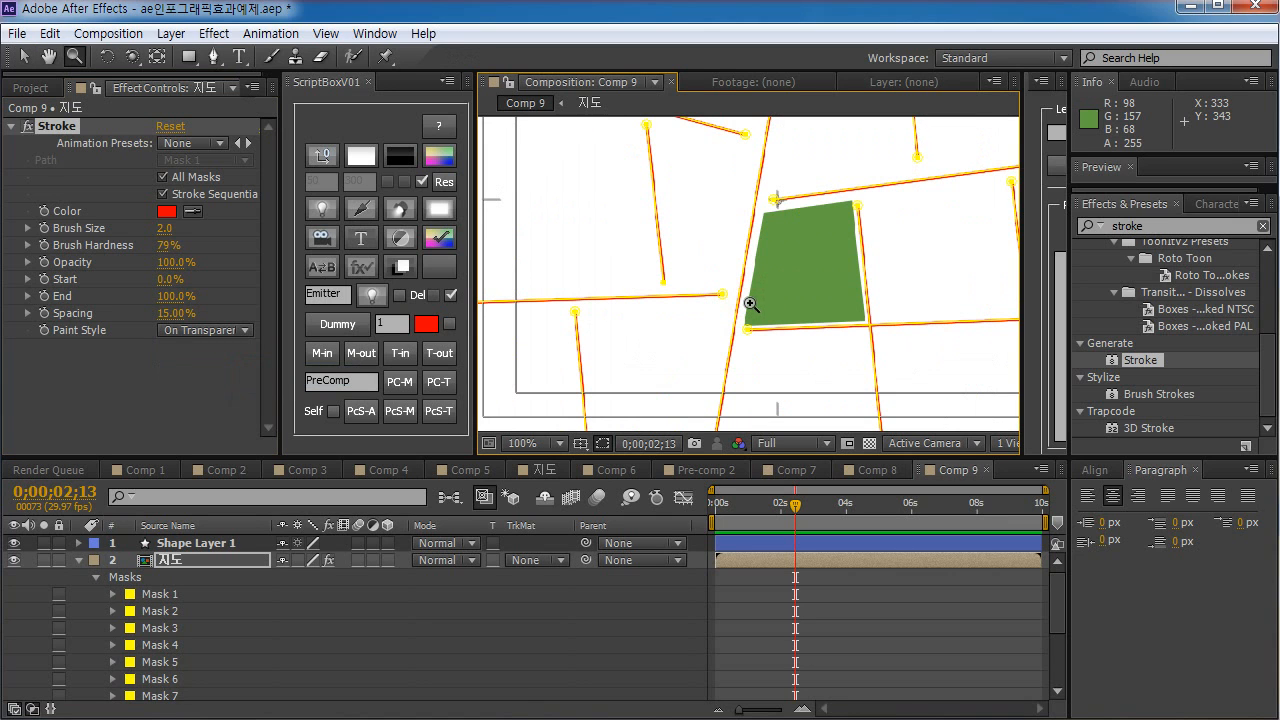
pyautogui.keyDown('alt'); pyautogui.click(742, 275); pyautogui.keyUp('alt')
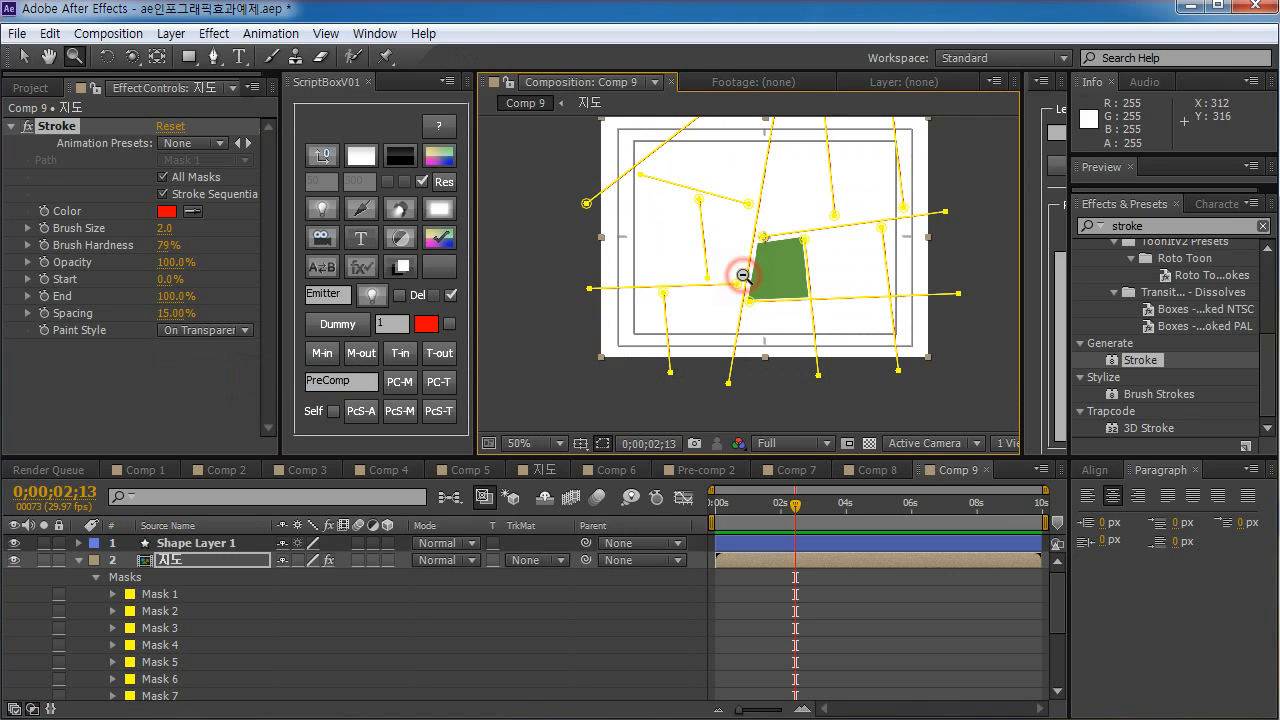
pyautogui.press('v')
# - Set the Stroke effect's Paint Style to Reveal Original Image and check the roads around the green block
pyautogui.click(212, 330)
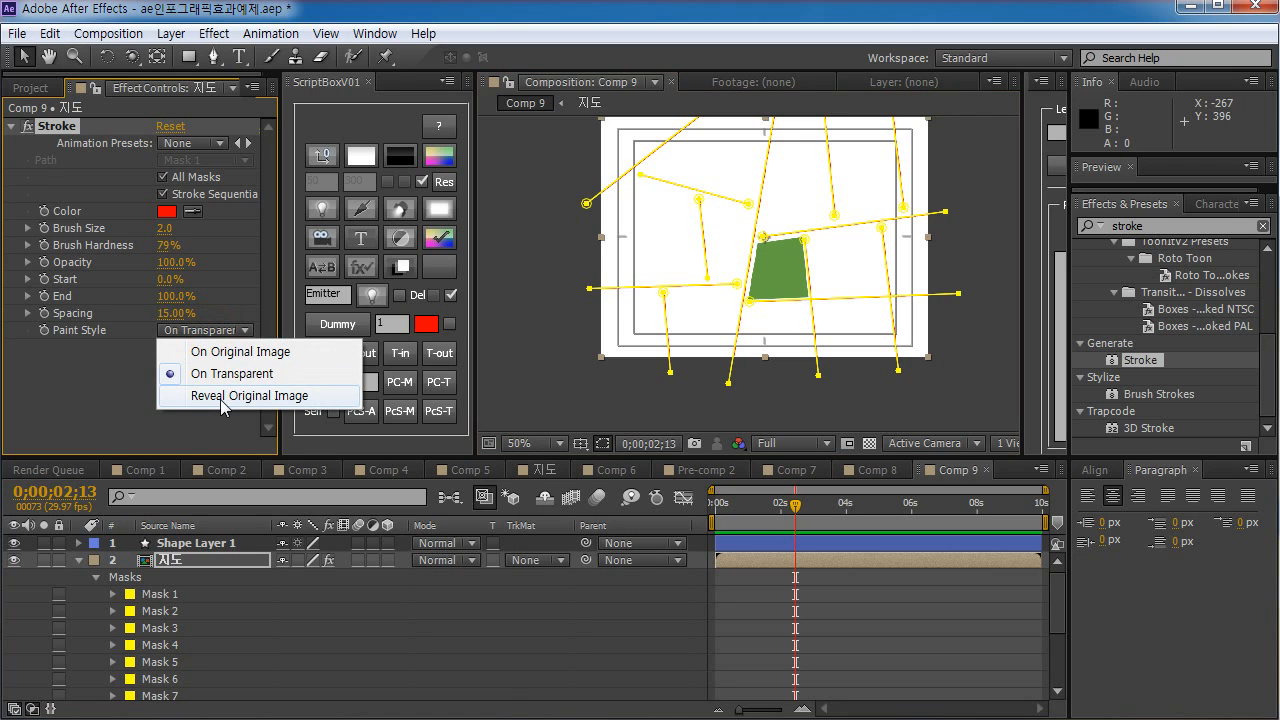
pyautogui.click(222, 397)
pyautogui.press('z')
pyautogui.click(737, 234)
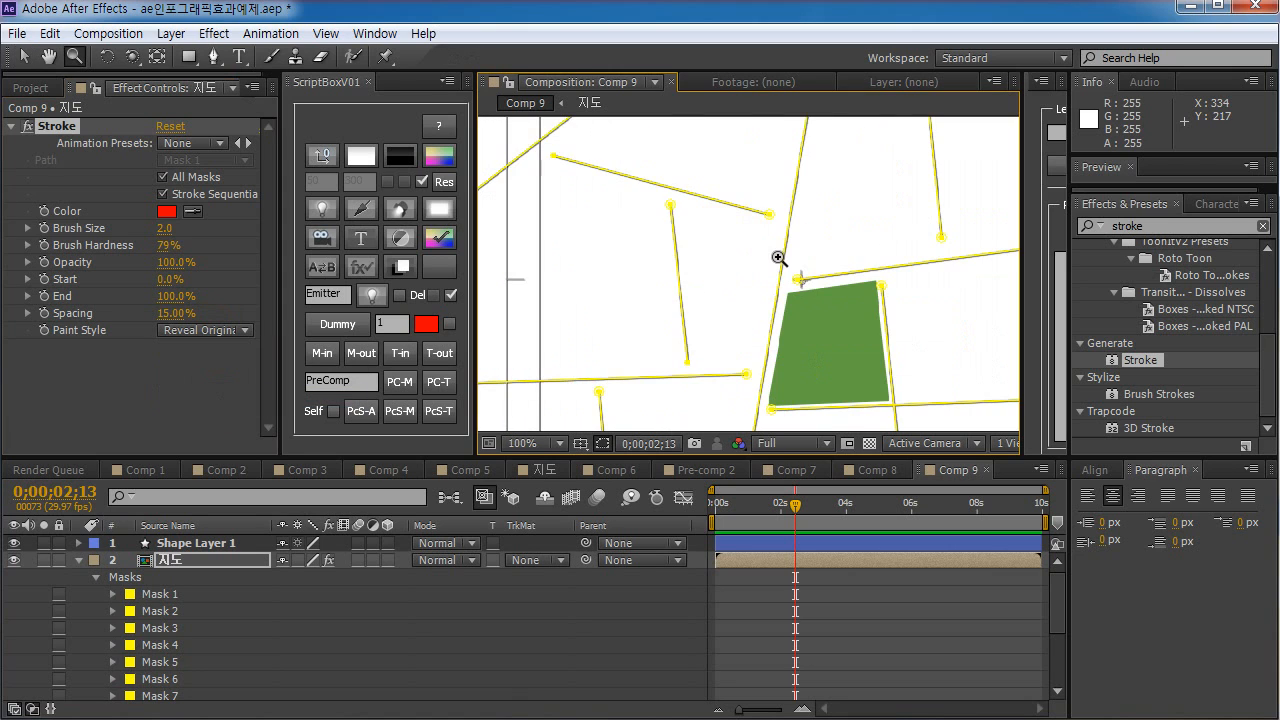
pyautogui.press('v')
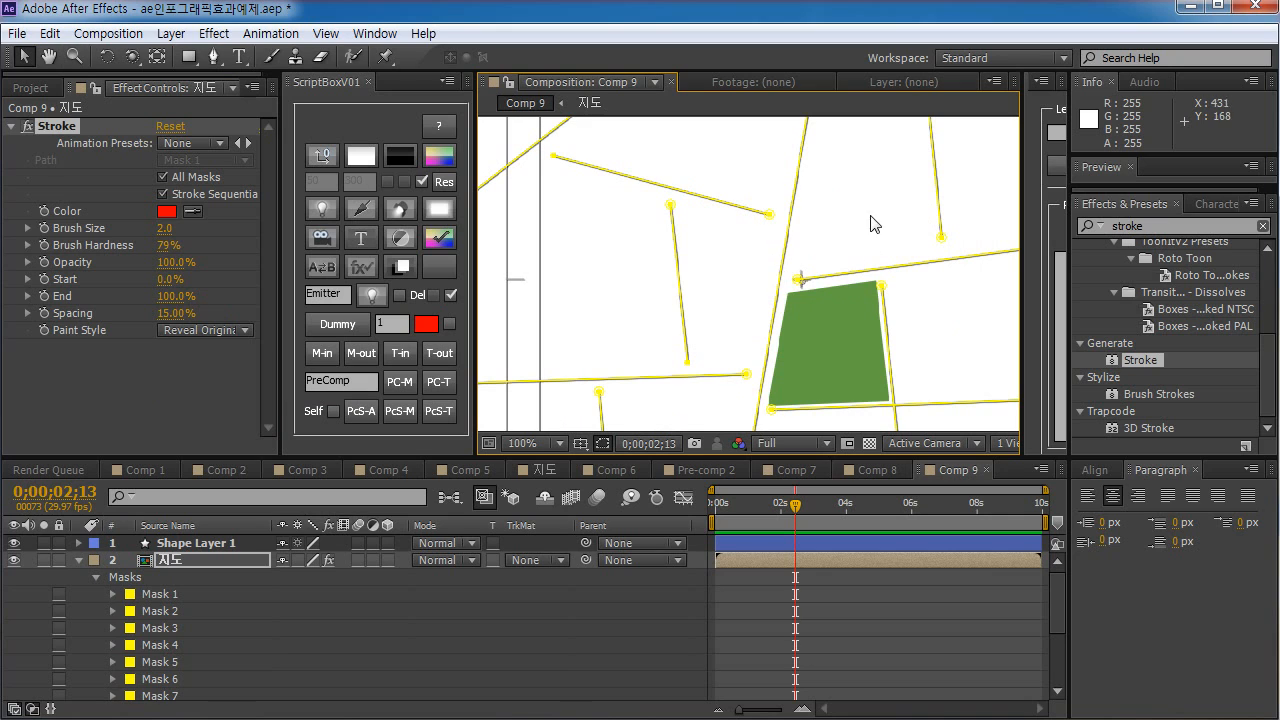
# - Examine up close how much of the central road's width the stroke reveals along its mask path
pyautogui.press('z')
pyautogui.click(790, 255)
pyautogui.click(790, 255)
pyautogui.press('v')
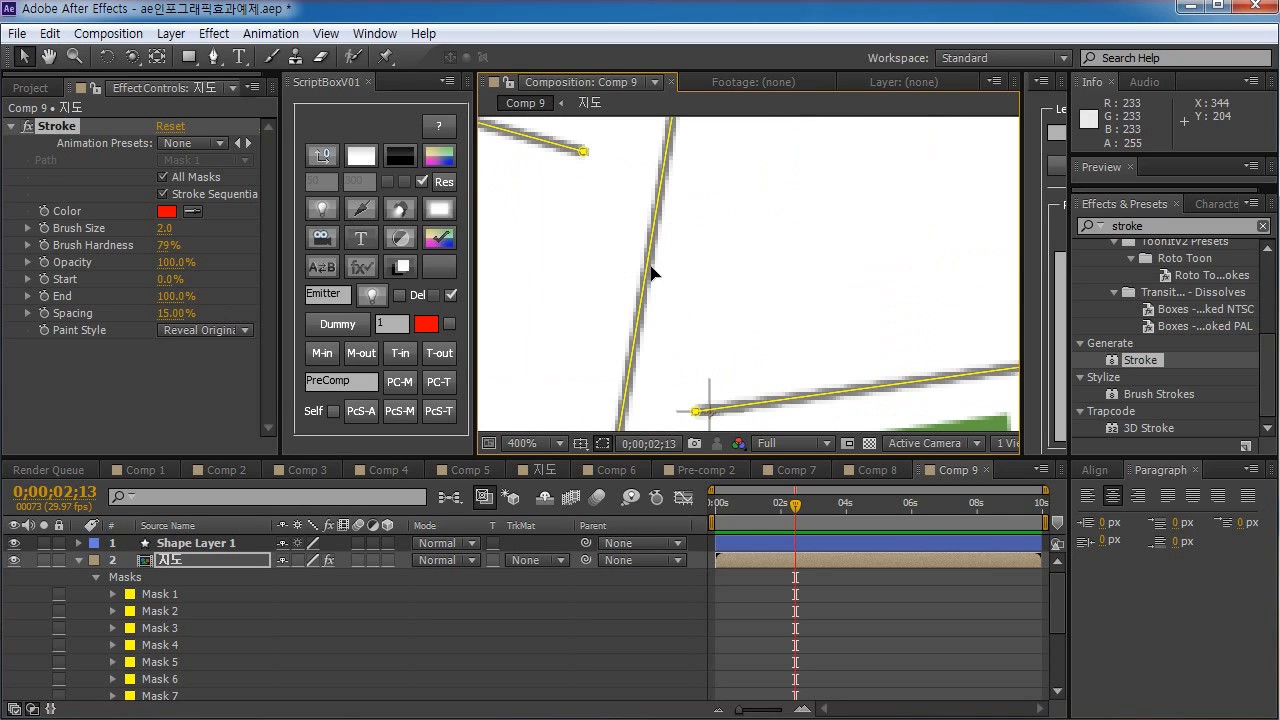
pyautogui.press('z')
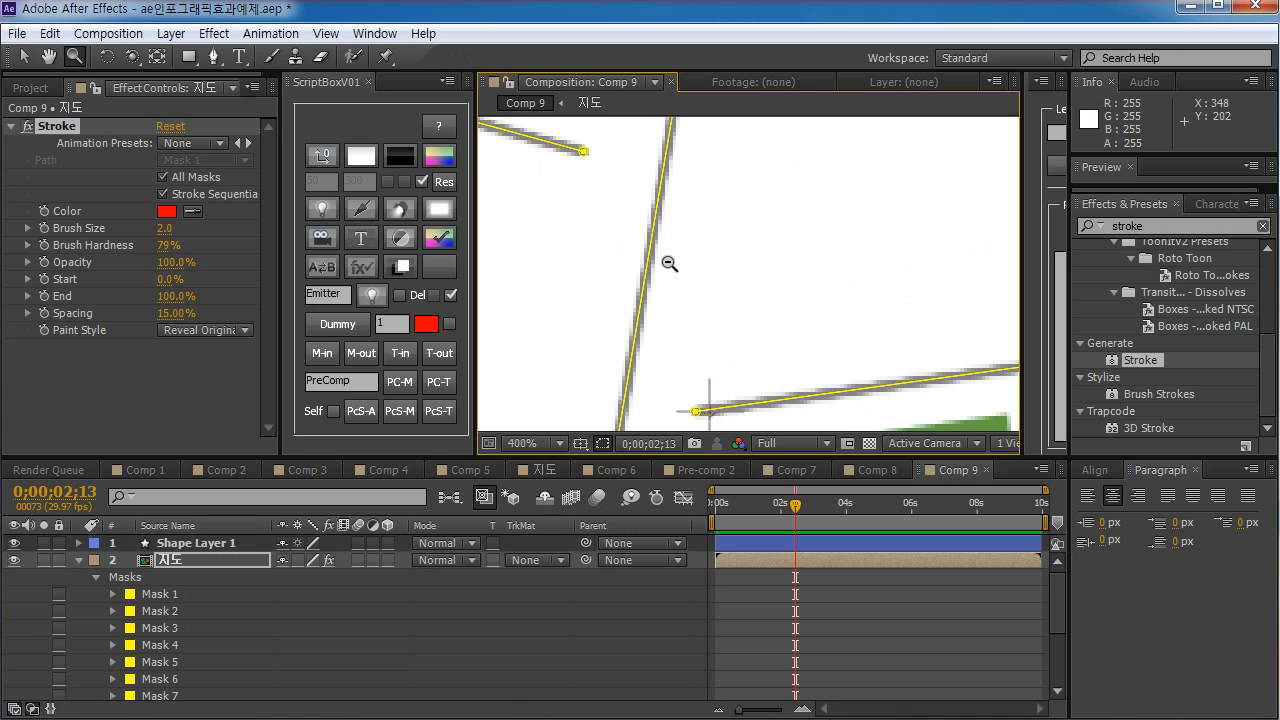
pyautogui.keyDown('alt'); pyautogui.click(669, 263); pyautogui.keyUp('alt')
pyautogui.keyDown('alt'); pyautogui.click(669, 263); pyautogui.keyUp('alt')
pyautogui.keyDown('alt'); pyautogui.click(783, 275); pyautogui.keyUp('alt')
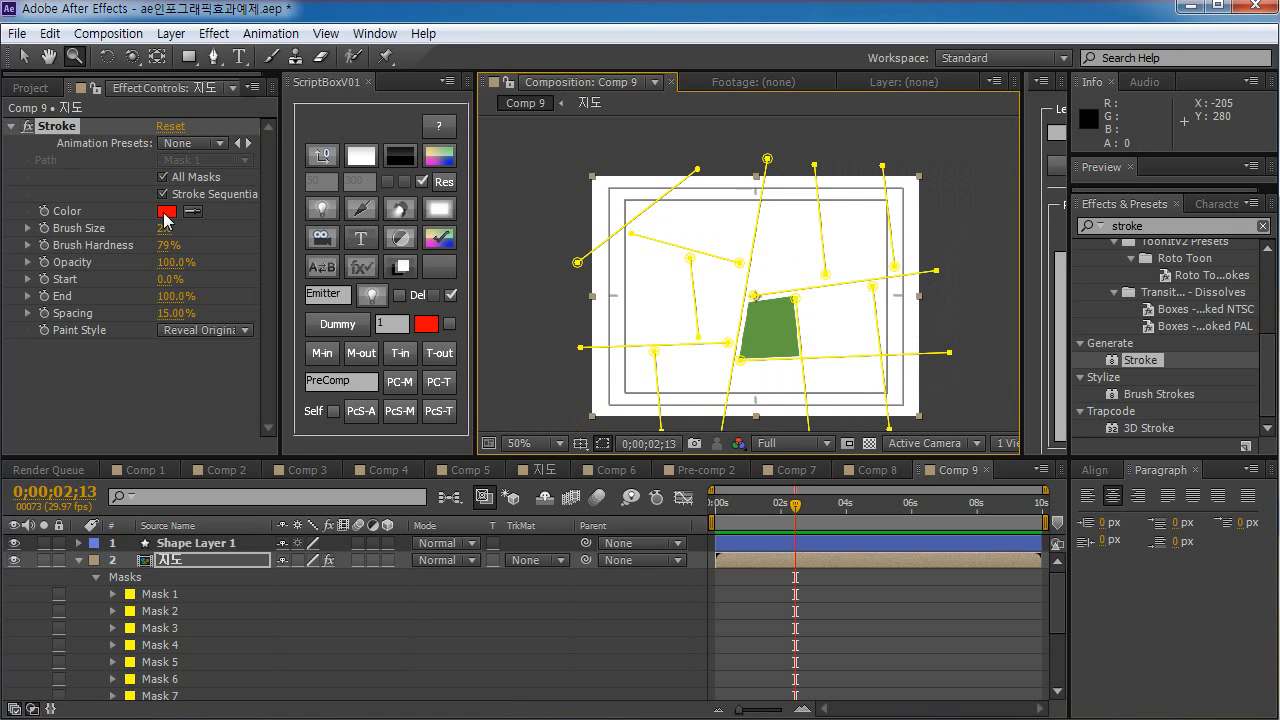
# - Set the Stroke effect's Brush Size to 12.9 and extend the upper-left side road's mask path up to the thick diagonal road
pyautogui.click(70, 238)
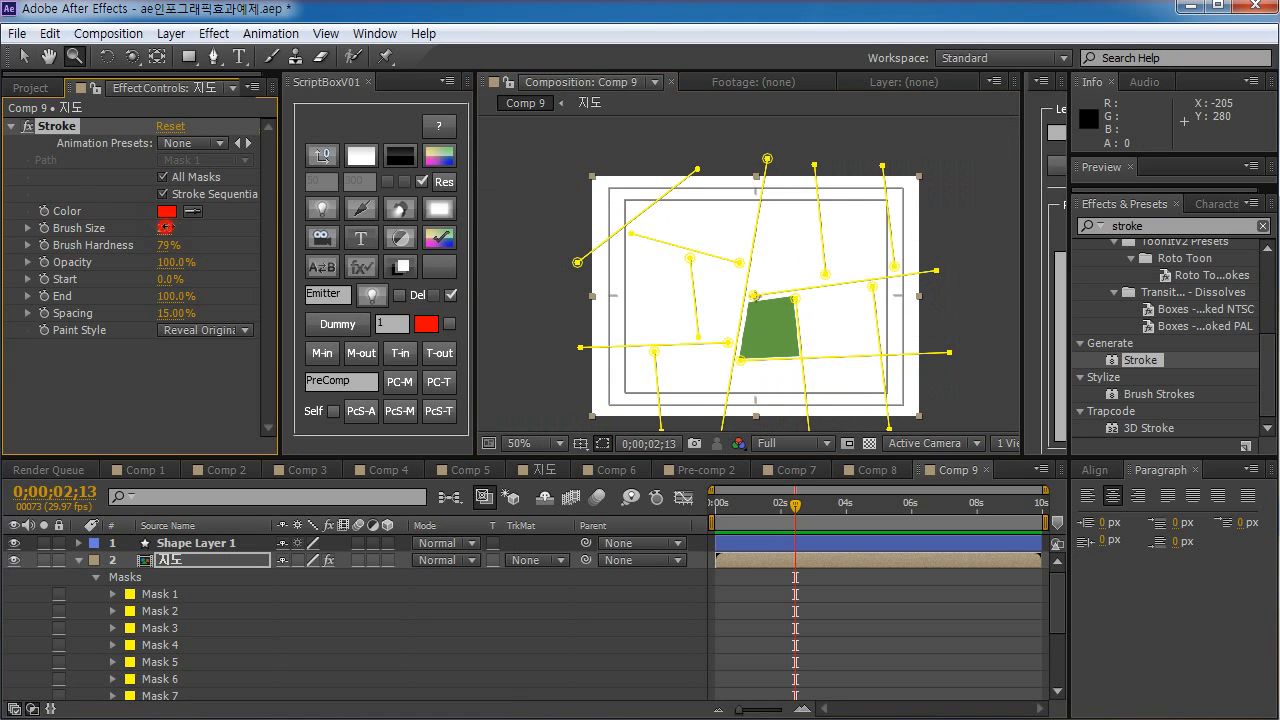
pyautogui.moveTo(165, 228)
pyautogui.mouseDown()
pyautogui.moveTo(310, 225)
pyautogui.moveTo(287, 246)
pyautogui.mouseUp()
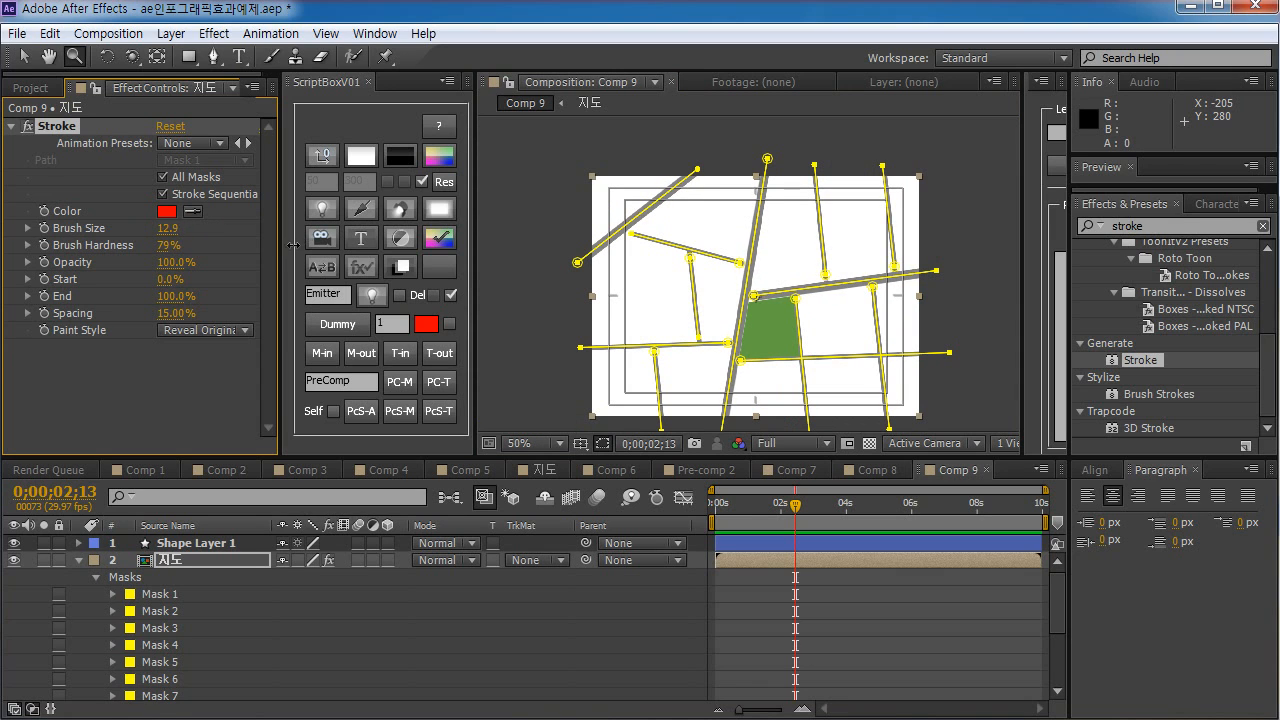
pyautogui.click(660, 248)
pyautogui.click(678, 244)
pyautogui.press('v')
pyautogui.click(697, 260)
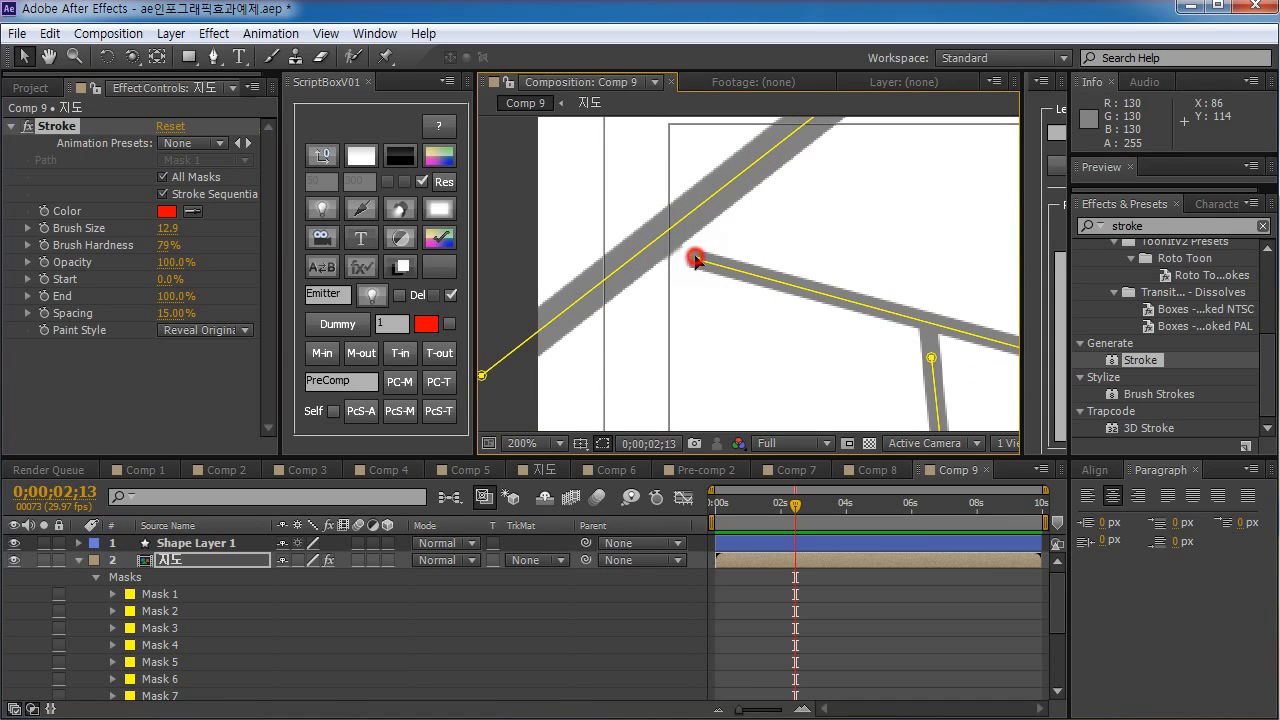
pyautogui.moveTo(703, 265)
pyautogui.mouseDown()
pyautogui.moveTo(777, 289)
pyautogui.moveTo(667, 259)
pyautogui.moveTo(682, 262)
pyautogui.mouseUp()
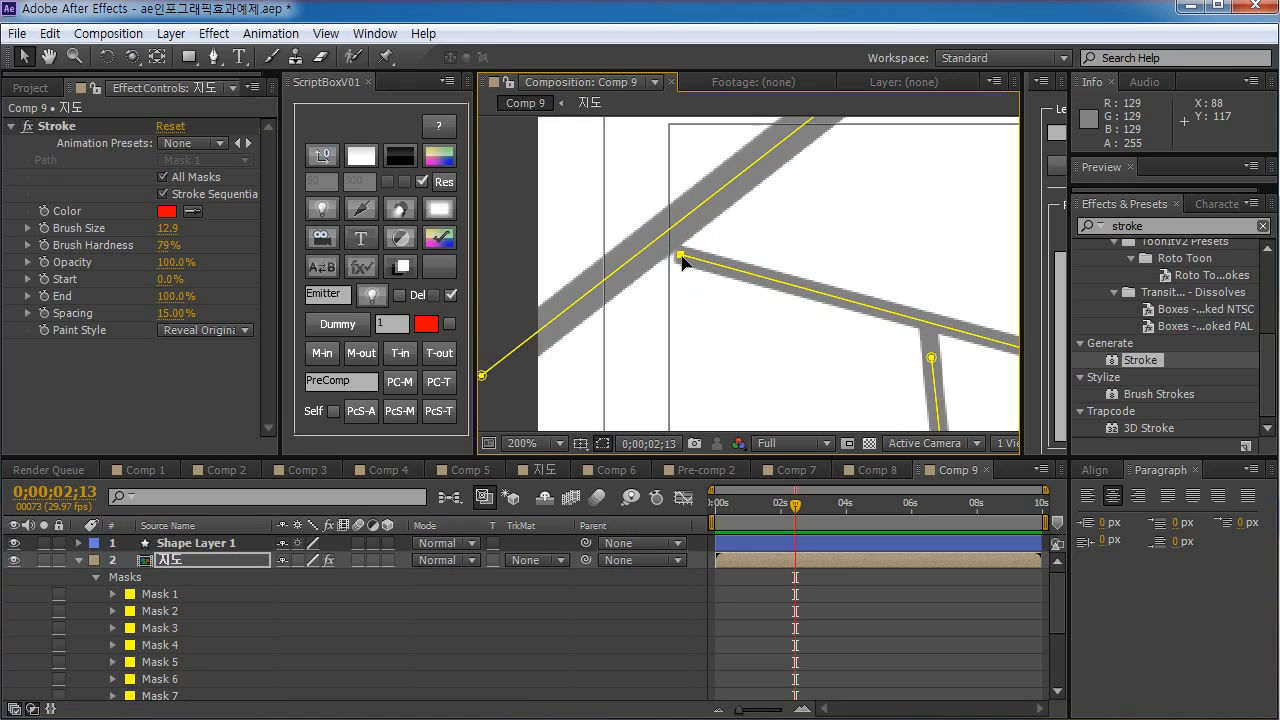
# - Extend the side road's mask path slightly toward the central road and nudge the starting point of Mask 2 at the green block's corner
pyautogui.press('space')
pyautogui.moveTo(866, 316); pyautogui.dragTo(626, 262)
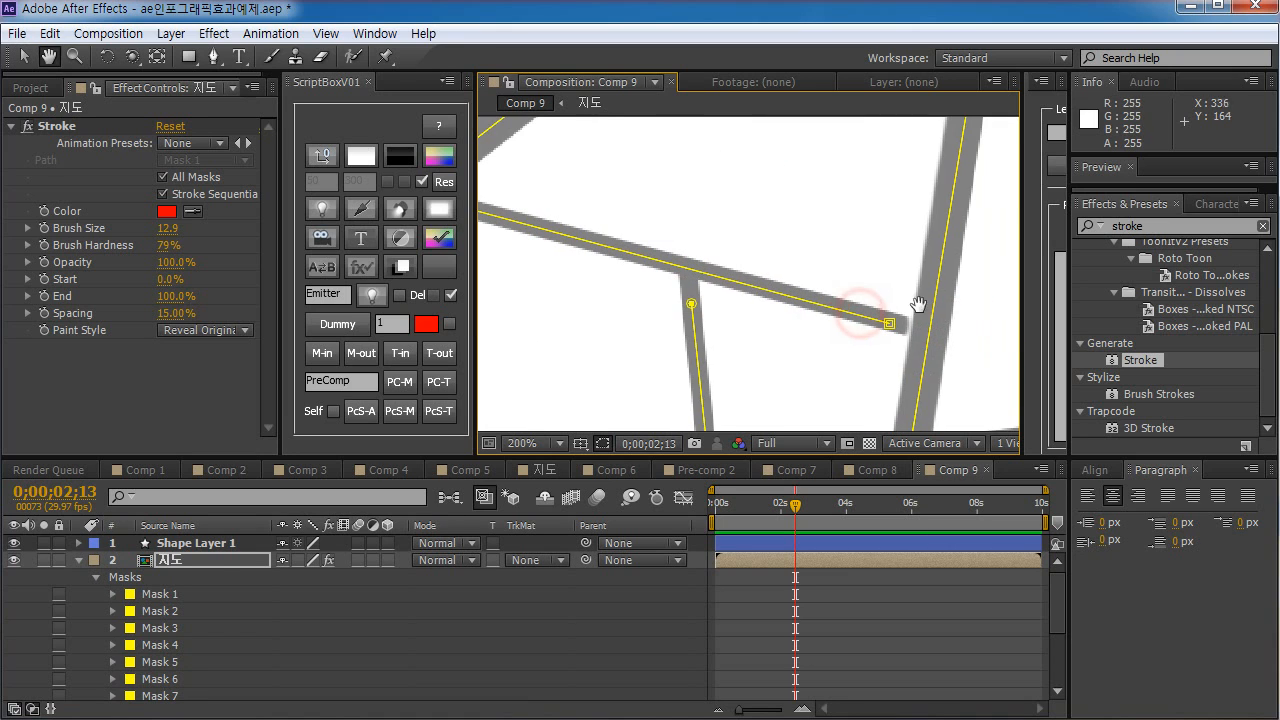
pyautogui.moveTo(890, 325); pyautogui.dragTo(896, 326)
pyautogui.press('space')
pyautogui.moveTo(974, 331); pyautogui.dragTo(846, 211)
pyautogui.moveTo(818, 334); pyautogui.dragTo(813, 336)
pyautogui.press('z')
pyautogui.keyDown('alt'); pyautogui.click(806, 329); pyautogui.keyUp('alt')
pyautogui.keyDown('alt'); pyautogui.click(809, 329); pyautogui.keyUp('alt')
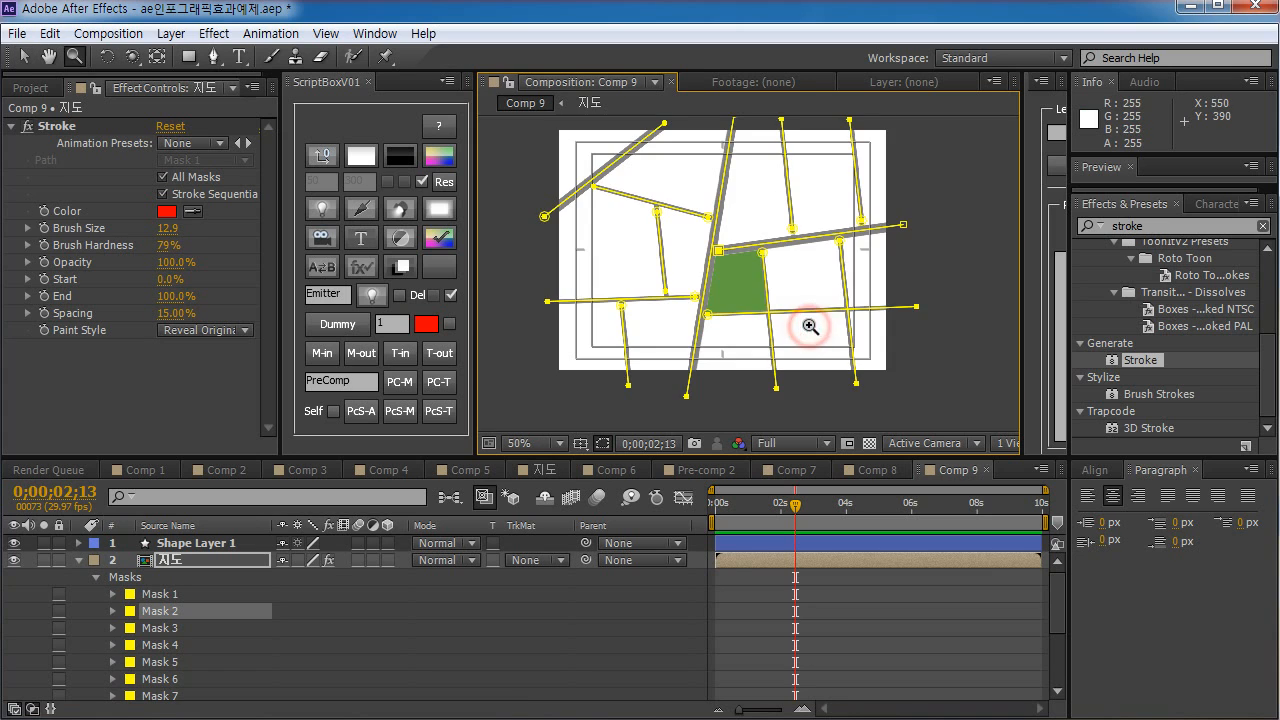
# - Examine the mask path ends of Mask 4 and Mask 2 where the side roads meet the thick road above the green block
pyautogui.click(814, 314)
pyautogui.press('space')
pyautogui.moveTo(847, 213); pyautogui.dragTo(843, 329)
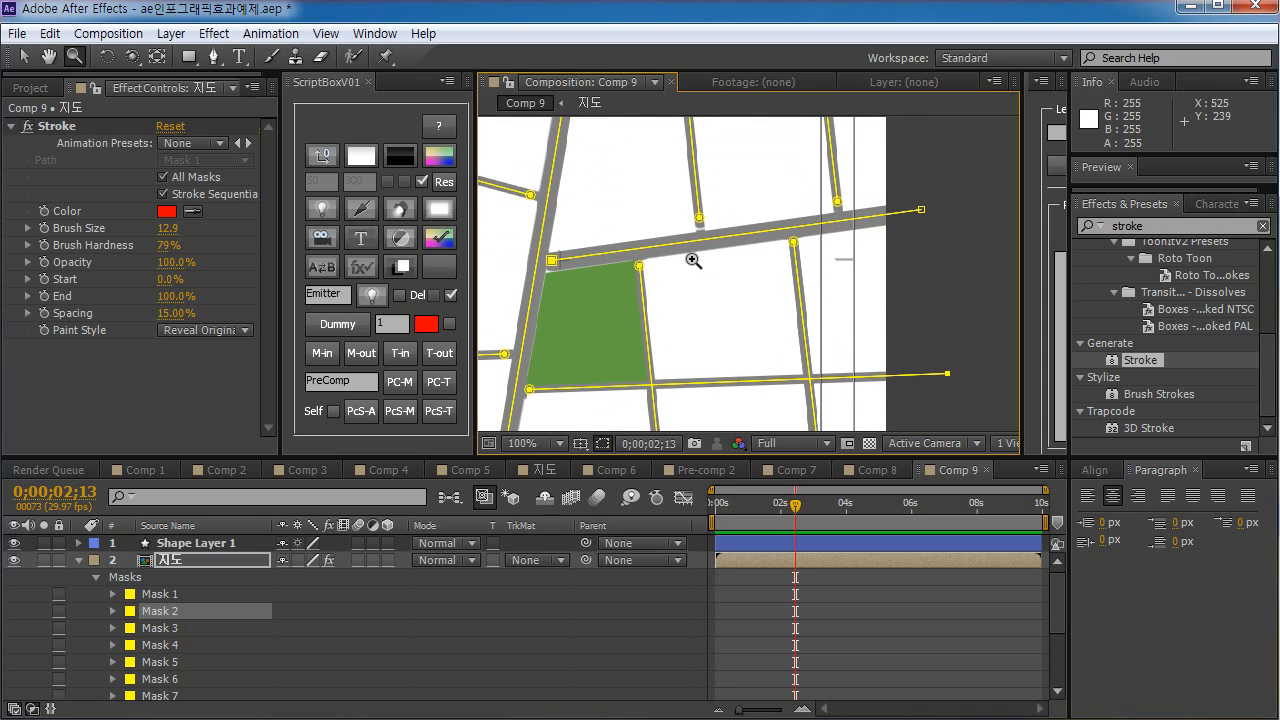
pyautogui.press('v')
pyautogui.click(700, 219)
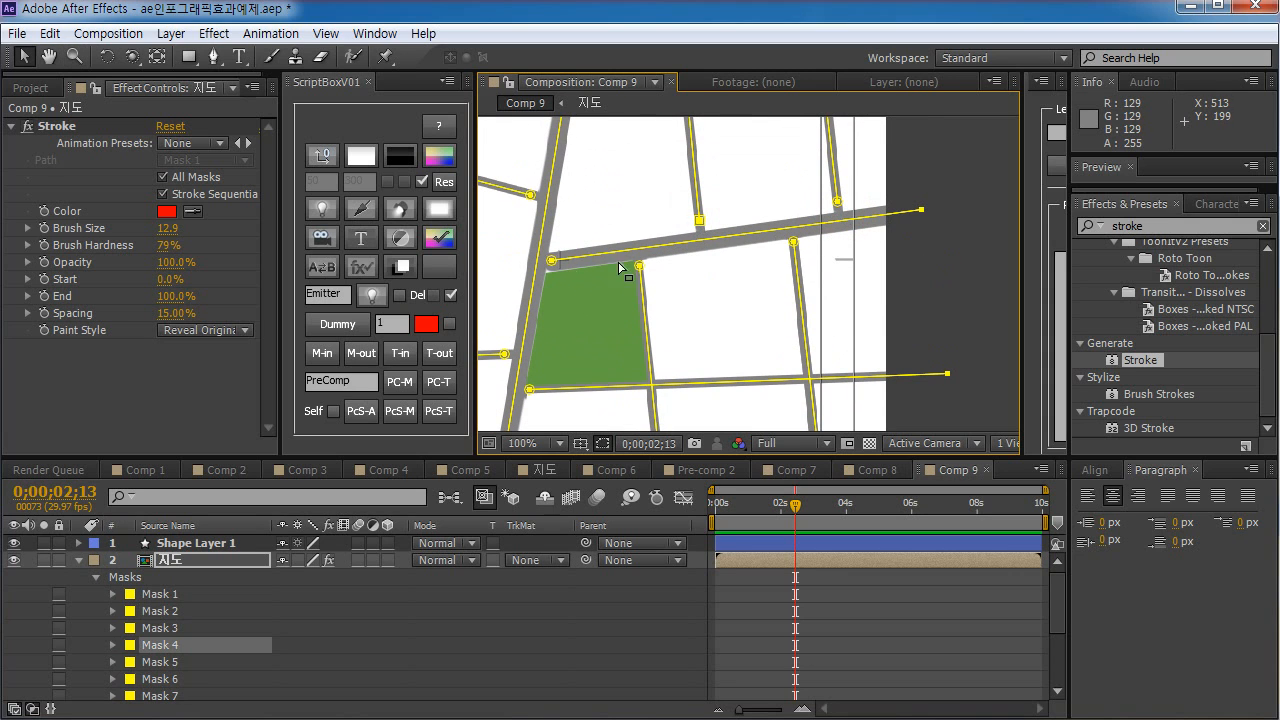
pyautogui.click(553, 261)
pyautogui.press('space')
pyautogui.moveTo(744, 212); pyautogui.dragTo(756, 296)
pyautogui.press('z')
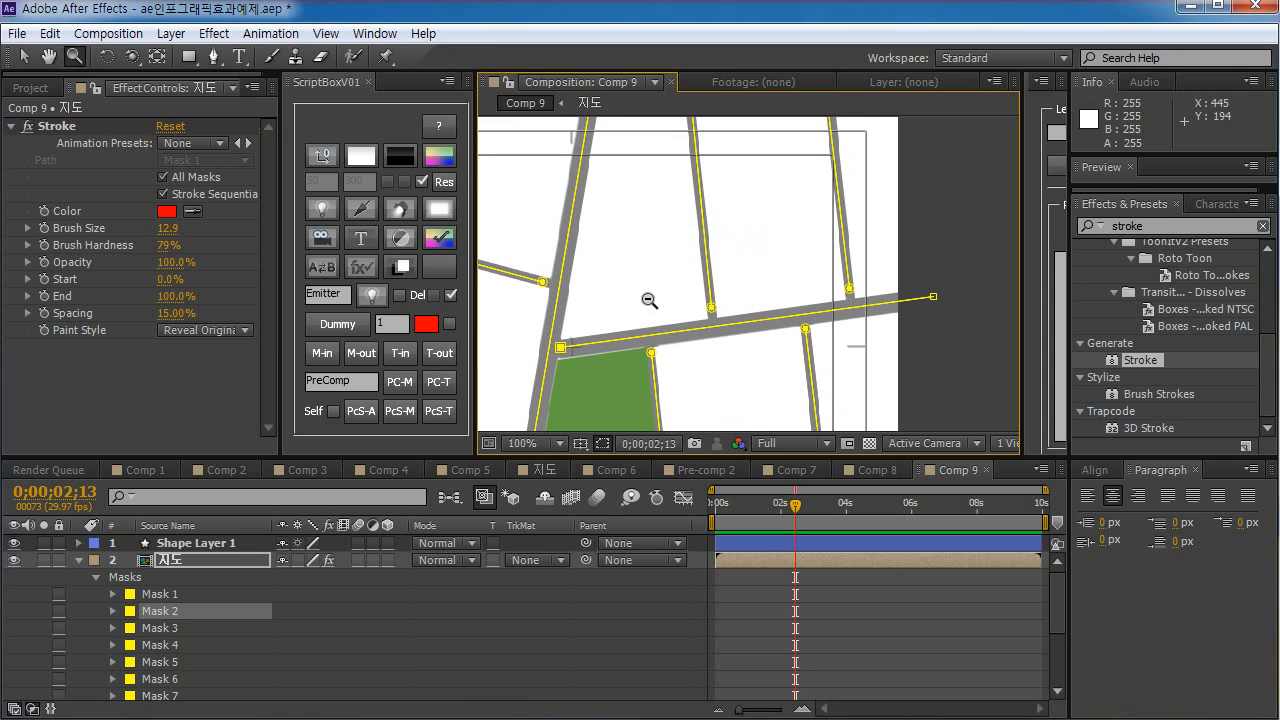
pyautogui.keyDown('alt'); pyautogui.click(652, 292); pyautogui.keyUp('alt')
pyautogui.keyDown('alt'); pyautogui.click(654, 291); pyautogui.keyUp('alt')
pyautogui.press('space')
pyautogui.click(786, 318)
pyautogui.press('space')
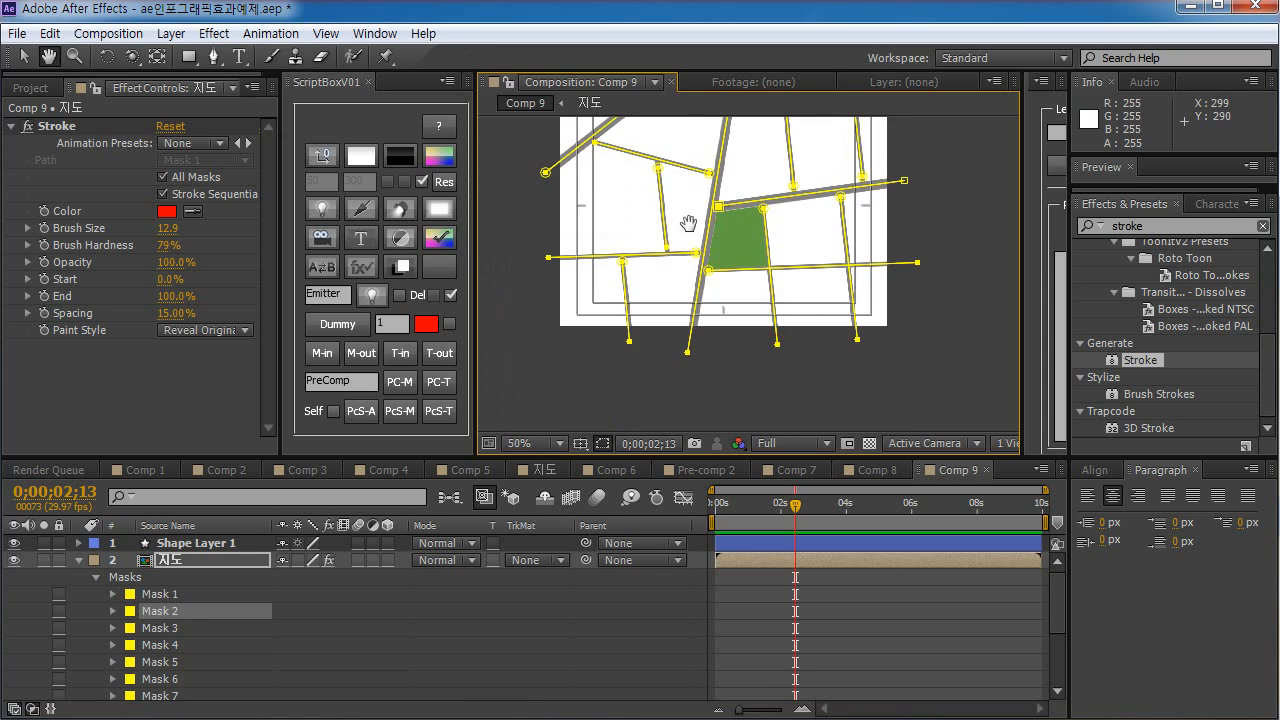
pyautogui.moveTo(689, 230); pyautogui.dragTo(693, 288)
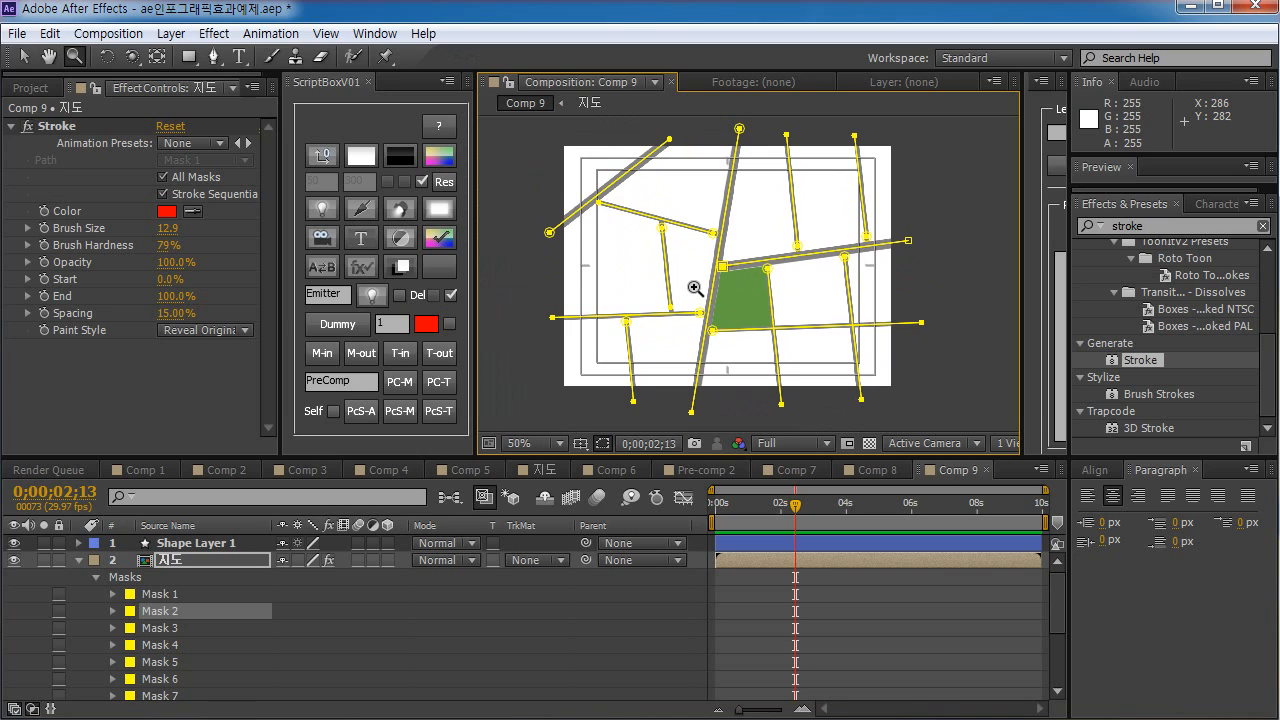
# - Hide the mask outlines and preview the road reveal by varying the Stroke effect's End value
pyautogui.hotkey('ctrl', 'shift', 'h')
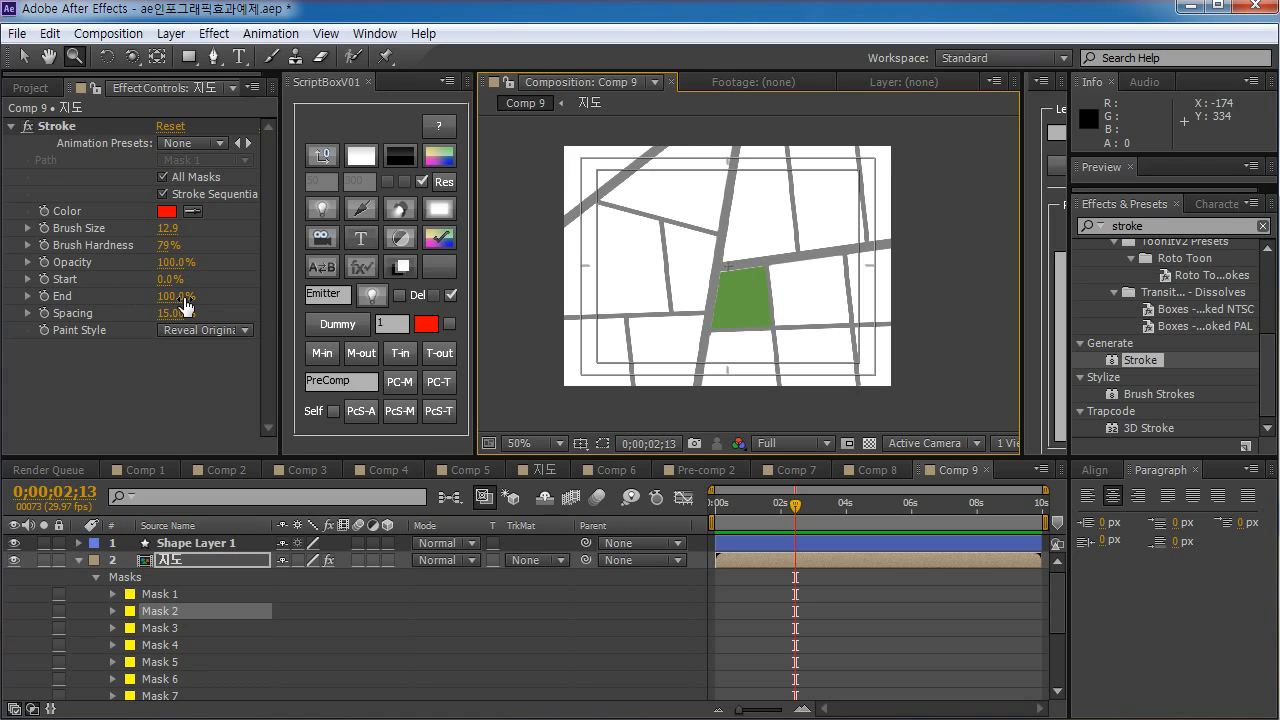
pyautogui.moveTo(175, 303)
pyautogui.mouseDown()
pyautogui.moveTo(45, 297)
pyautogui.moveTo(240, 288)
pyautogui.mouseUp()
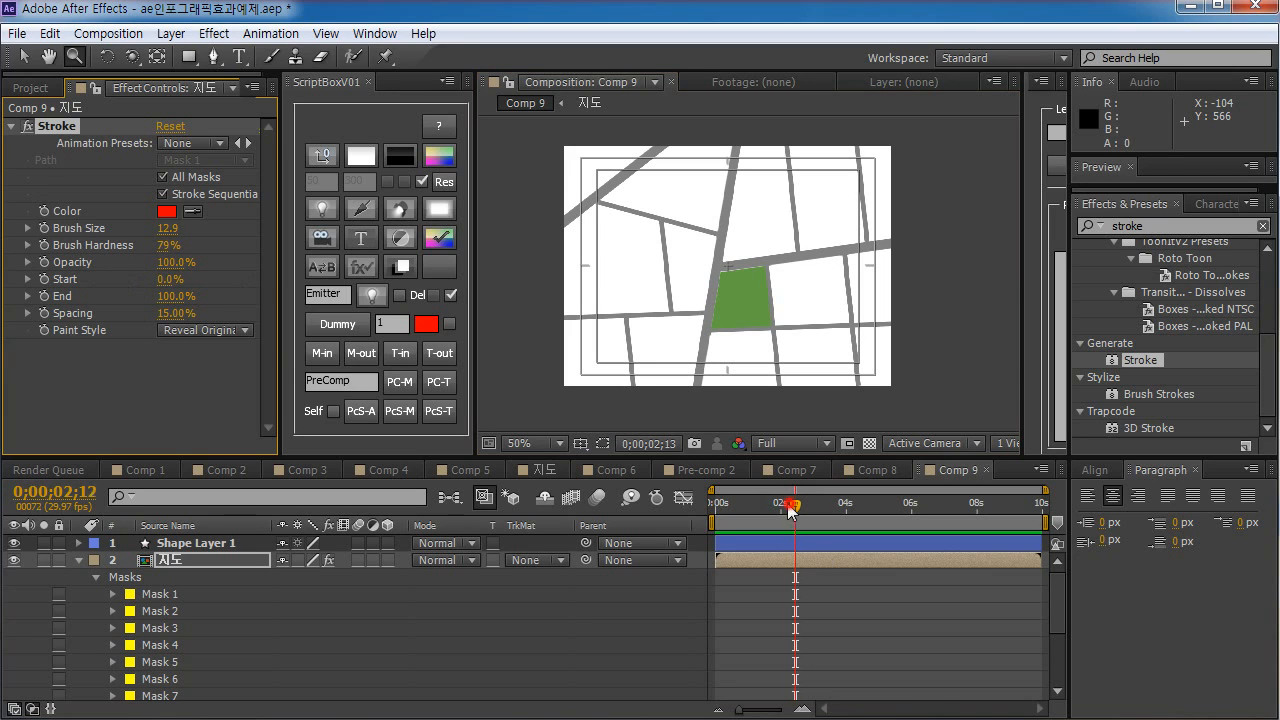
# - Keyframe the Stroke effect's End at 0.0% at 0;00;00;00 and show the 지도 layer's keyframes
pyautogui.moveTo(790, 511); pyautogui.dragTo(690, 511)
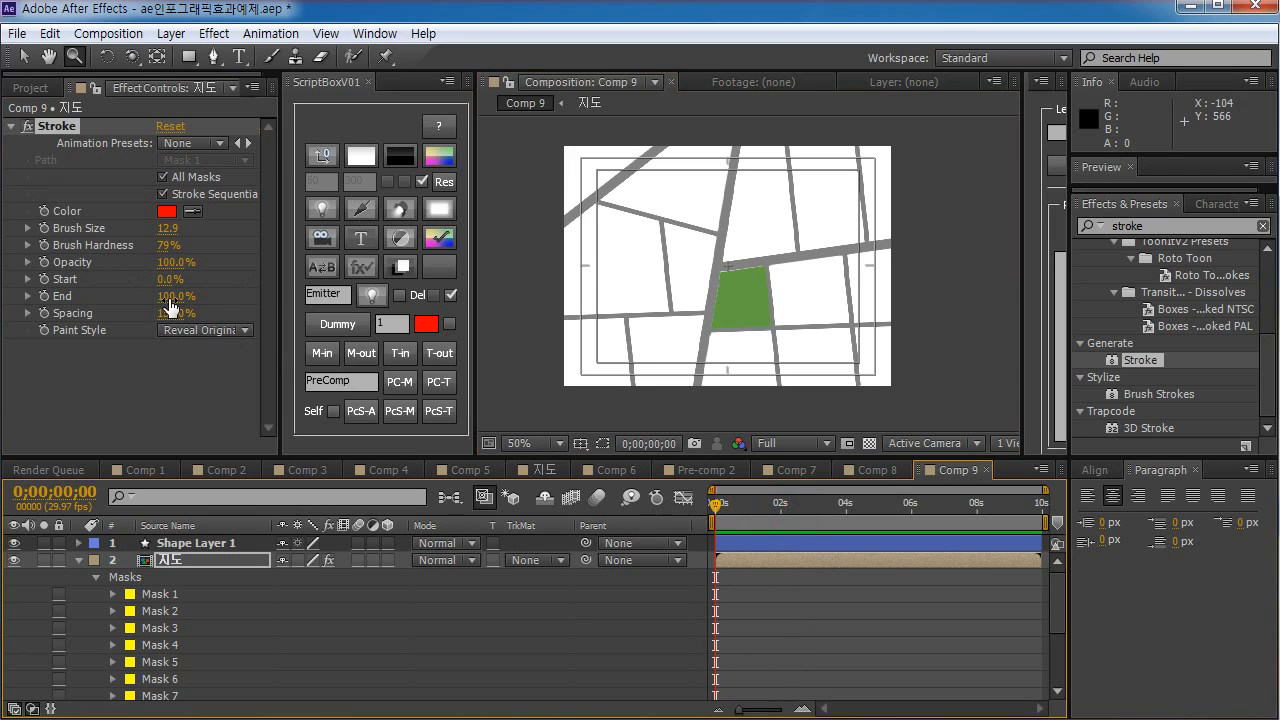
pyautogui.moveTo(170, 305); pyautogui.dragTo(20, 305)
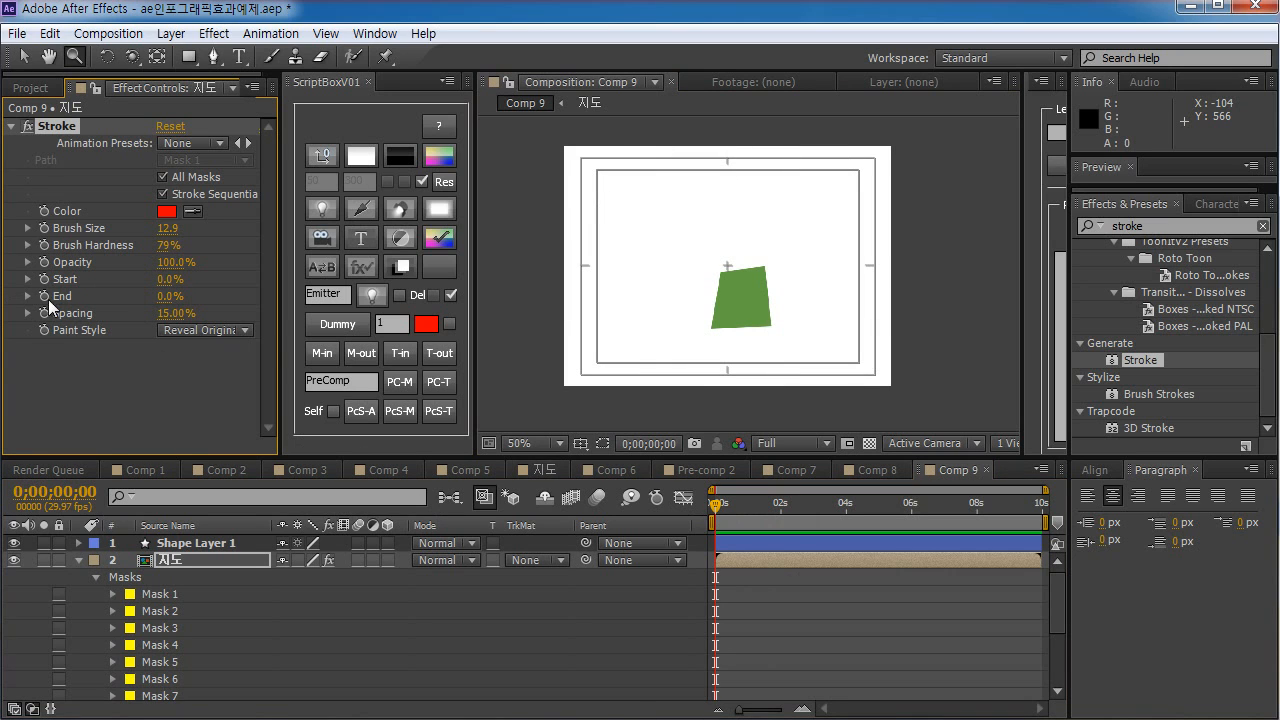
pyautogui.click(44, 296)
pyautogui.press('u')
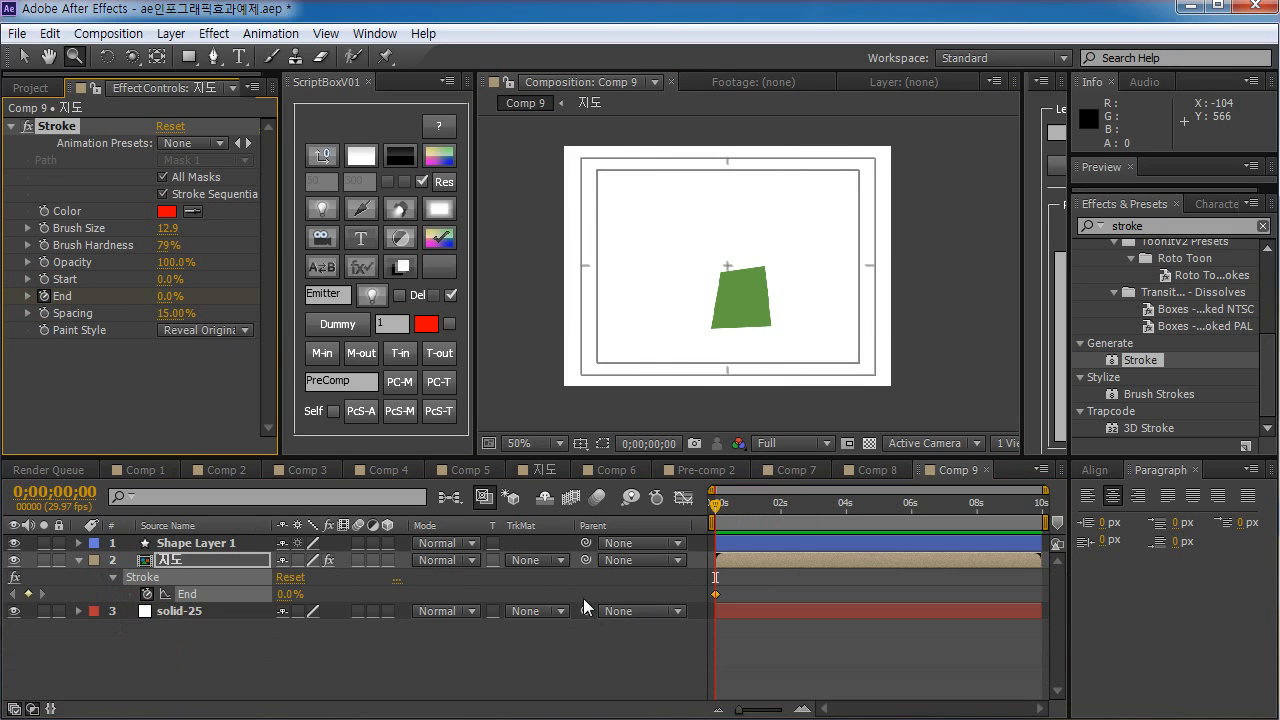
# - Keyframe the Stroke effect's End at 100.0% at 0;00;00;29 and scrub back through the road reveal
pyautogui.moveTo(717, 513); pyautogui.dragTo(748, 508)
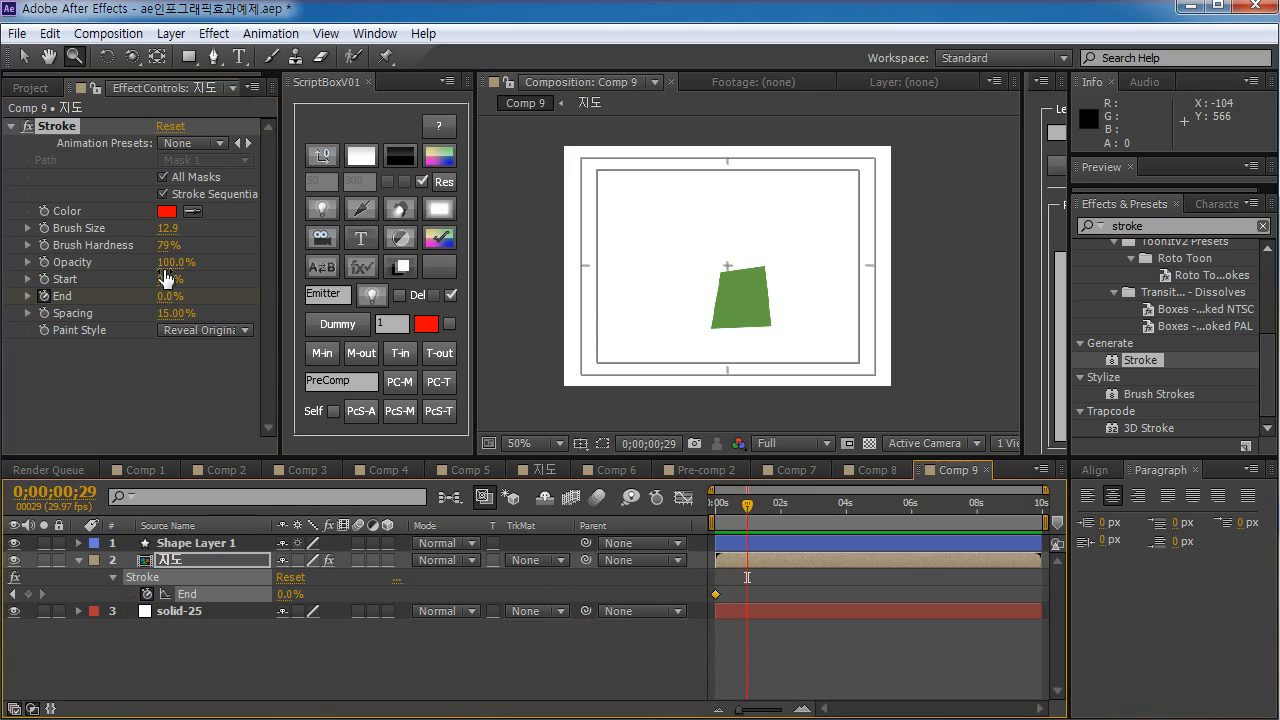
pyautogui.moveTo(168, 296); pyautogui.dragTo(442, 296)
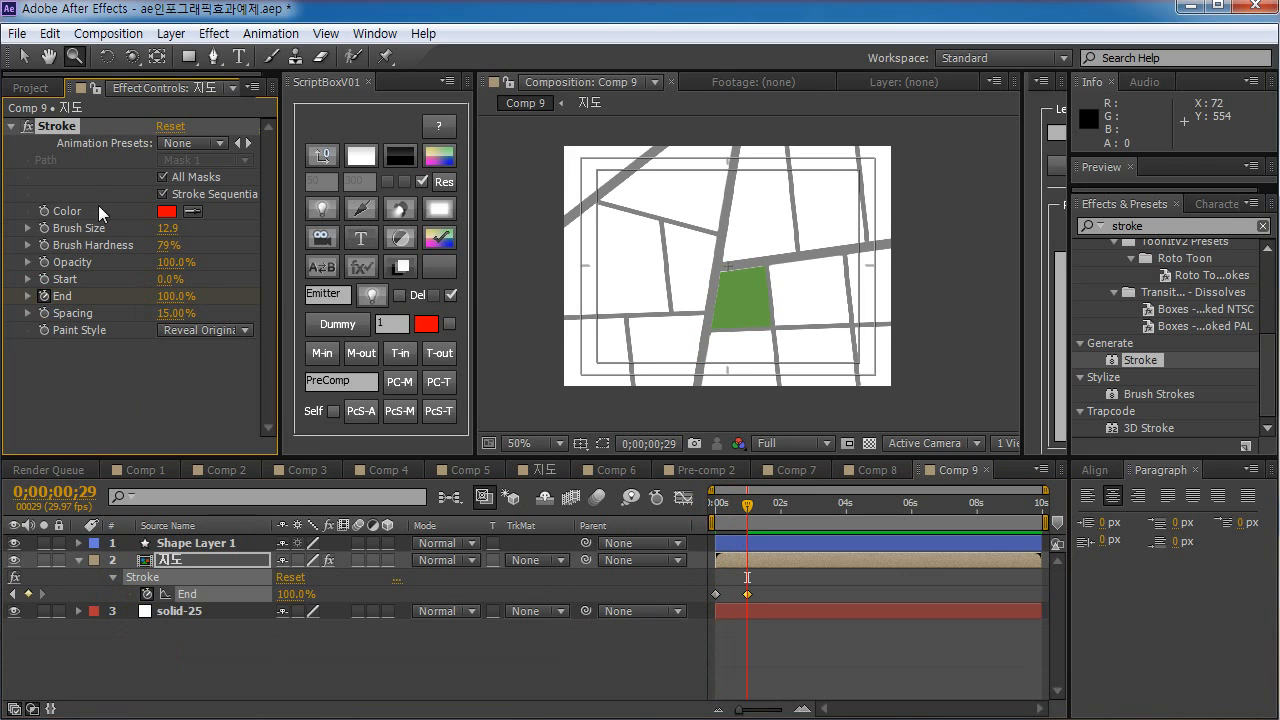
pyautogui.moveTo(750, 506)
pyautogui.mouseDown()
pyautogui.moveTo(717, 513)
pyautogui.moveTo(752, 515)
pyautogui.moveTo(726, 518)
pyautogui.mouseUp()
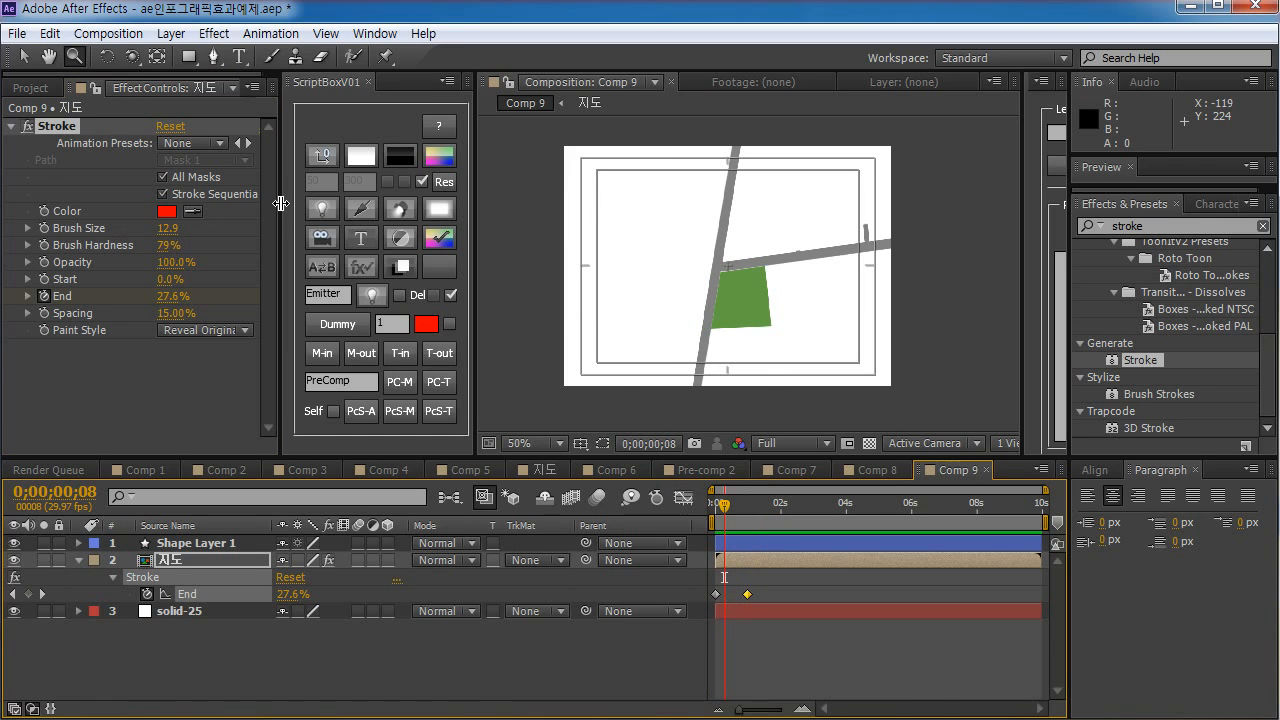
# - Compare the road reveal with Stroke Sequentially off and on at several points of the animation
pyautogui.moveTo(281, 203); pyautogui.dragTo(322, 197)
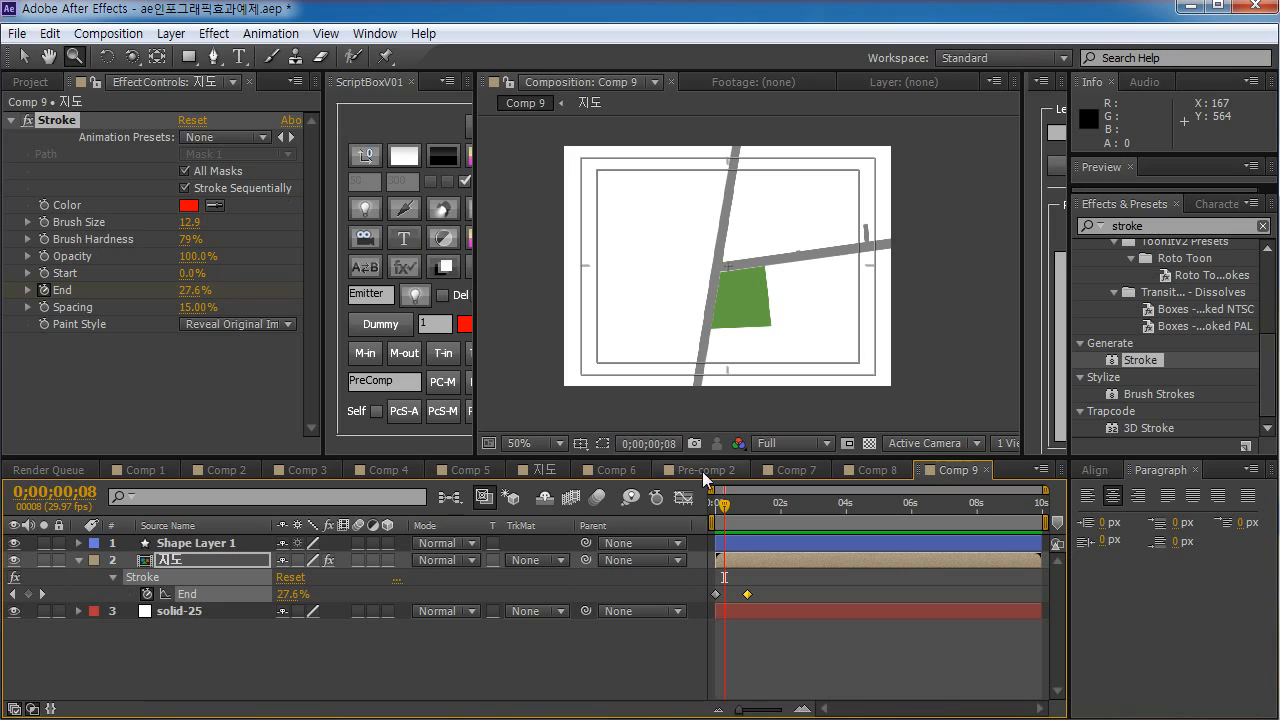
pyautogui.click(216, 188)
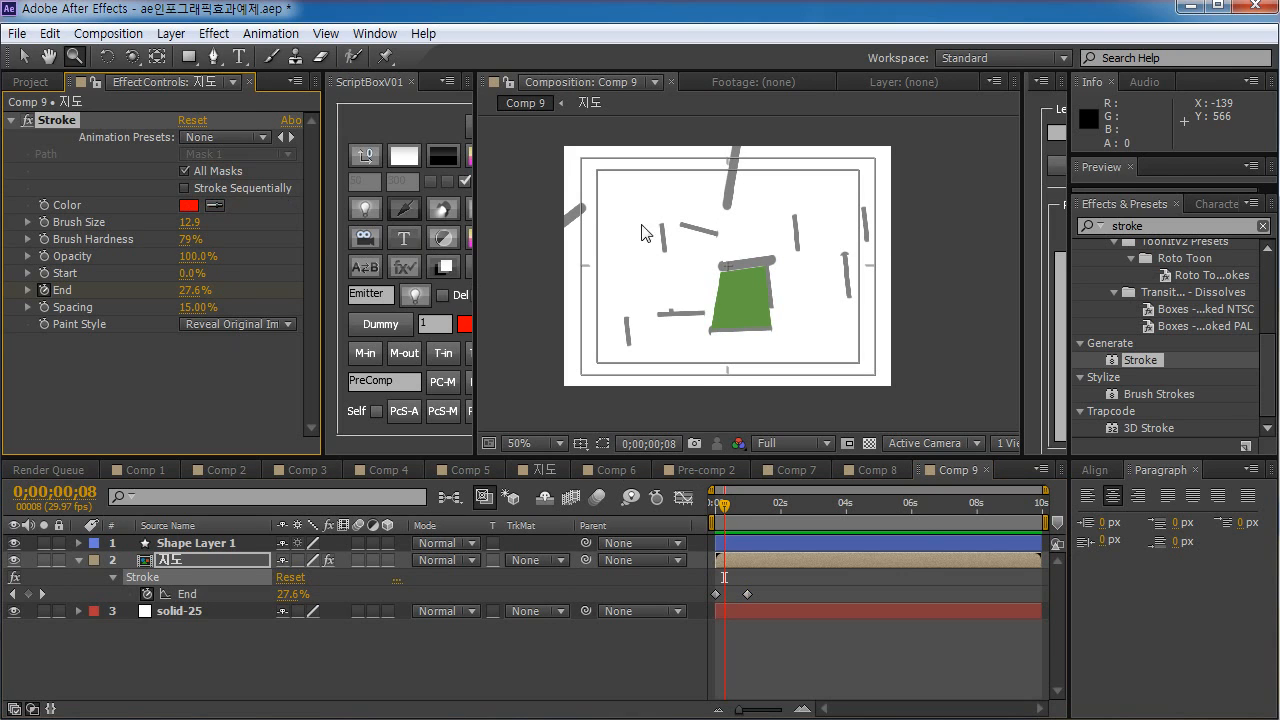
pyautogui.click(204, 190)
pyautogui.click(205, 194)
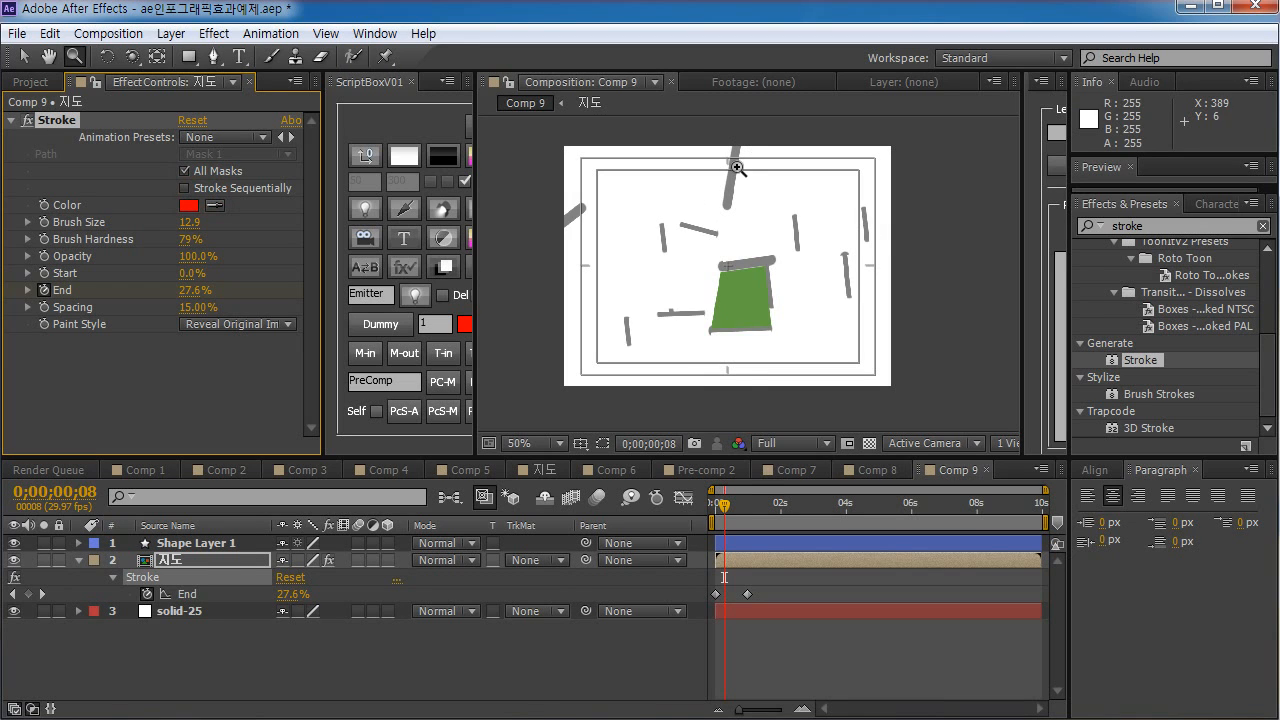
pyautogui.moveTo(723, 508)
pyautogui.mouseDown()
pyautogui.moveTo(712, 508)
pyautogui.moveTo(746, 508)
pyautogui.moveTo(730, 508)
pyautogui.mouseUp()
pyautogui.click(185, 189)
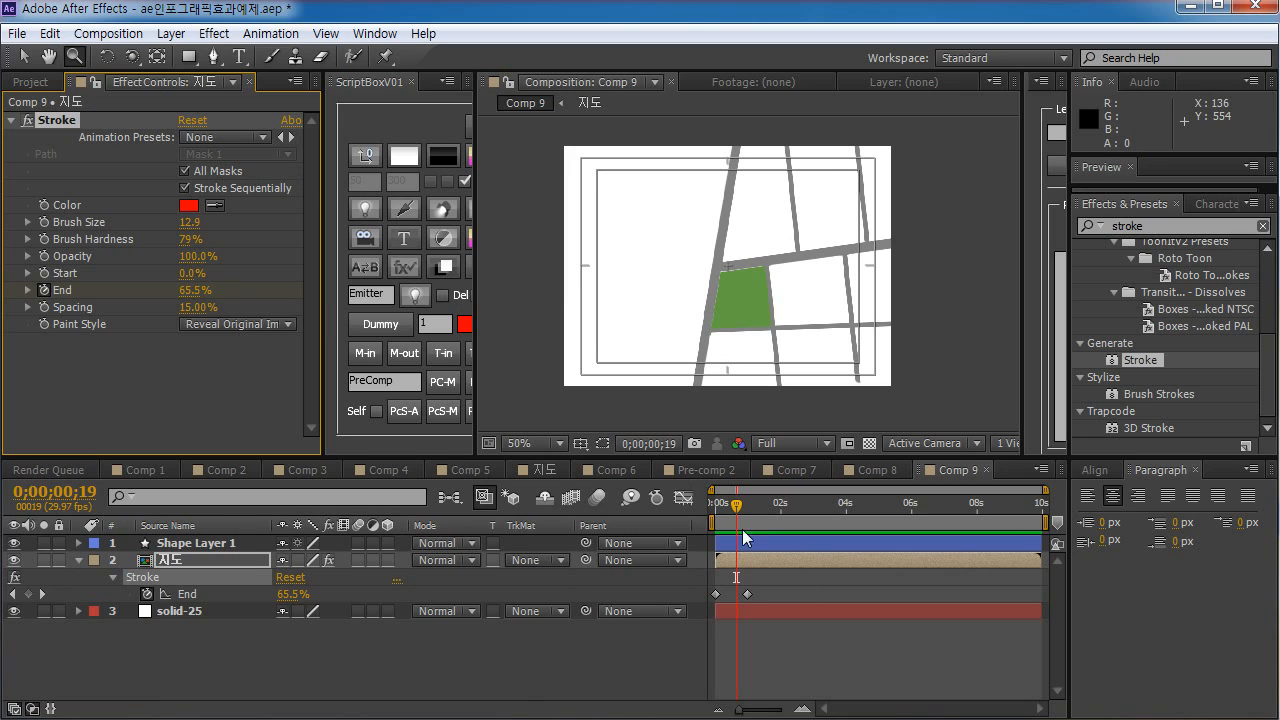
pyautogui.moveTo(736, 509)
pyautogui.mouseDown()
pyautogui.moveTo(718, 511)
pyautogui.moveTo(750, 511)
pyautogui.moveTo(714, 511)
pyautogui.moveTo(741, 519)
pyautogui.mouseUp()
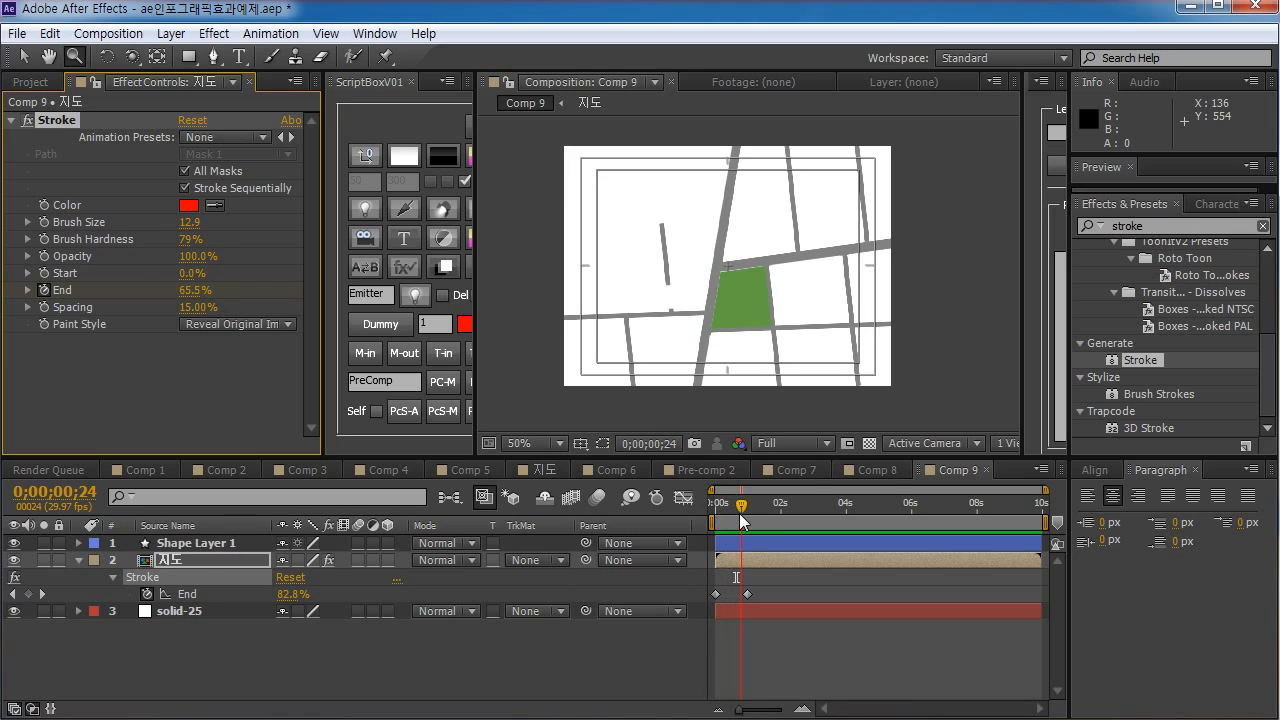
# - Turn off Stroke Sequentially and scrub the road reveal from the start to 0;00;00;07
pyautogui.click(185, 188)
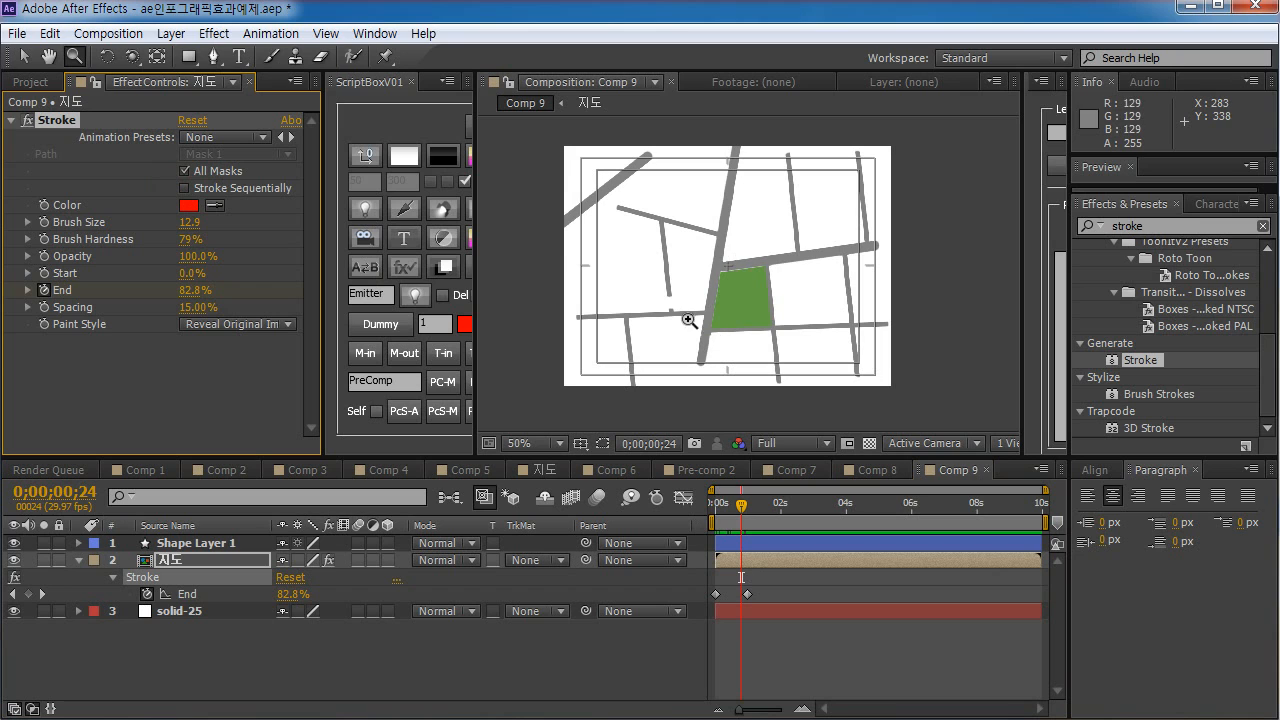
pyautogui.moveTo(752, 509)
pyautogui.mouseDown()
pyautogui.moveTo(707, 528)
pyautogui.moveTo(758, 514)
pyautogui.moveTo(715, 537)
pyautogui.moveTo(750, 522)
pyautogui.moveTo(697, 540)
pyautogui.mouseUp()
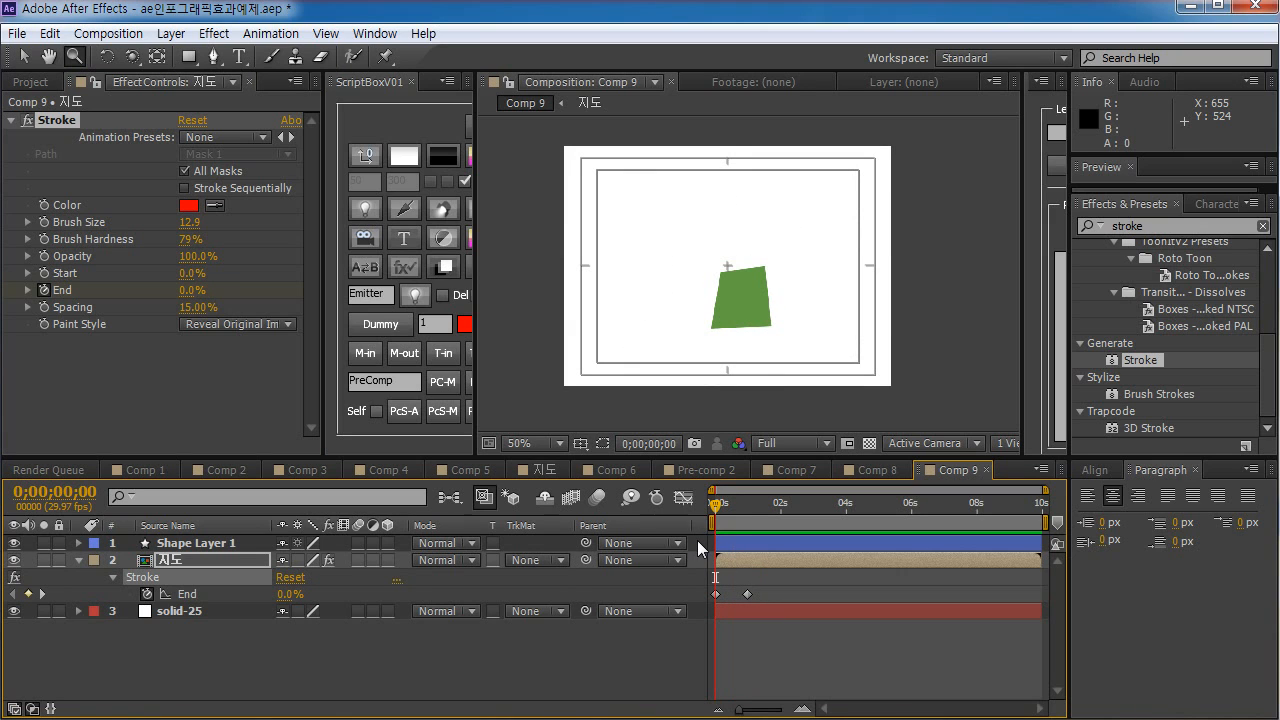
pyautogui.click(724, 506)
pyautogui.moveTo(724, 506); pyautogui.dragTo(726, 506)
# - Show the 지도 layer's mask paths over the vertical road right of the green block where the stroke start bulges
pyautogui.click(840, 262)
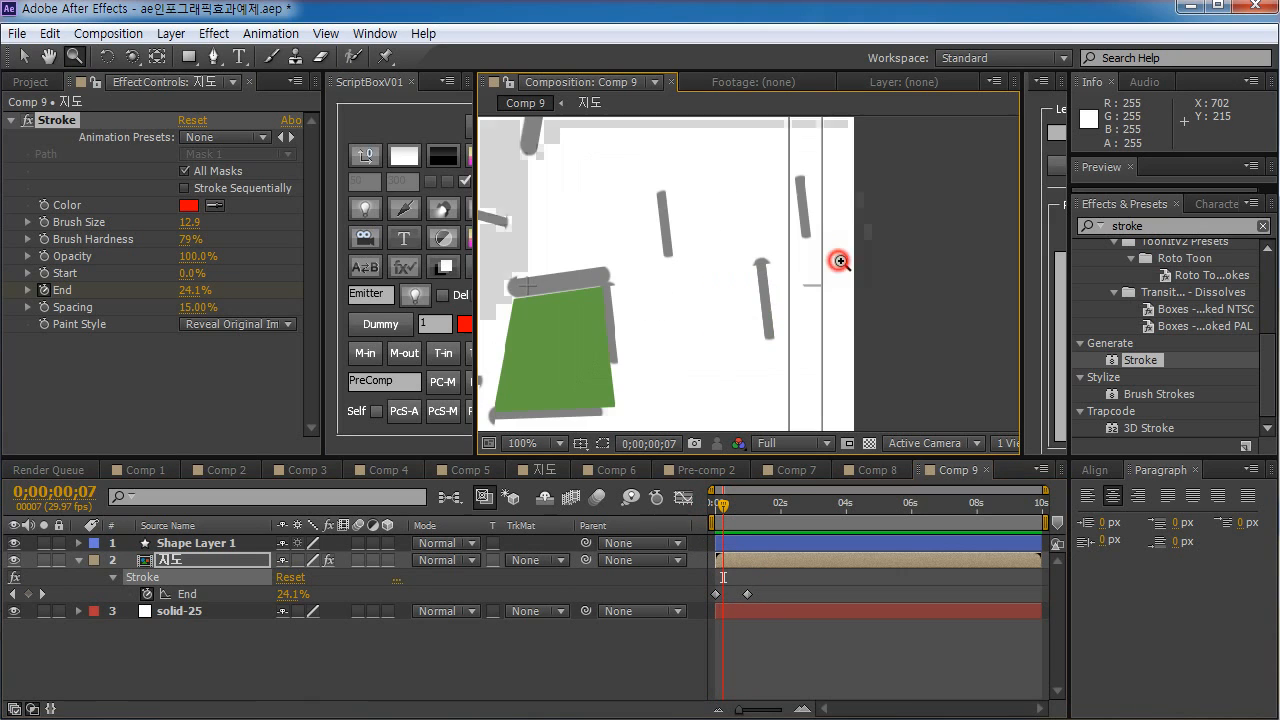
pyautogui.click(764, 267)
pyautogui.press('v')
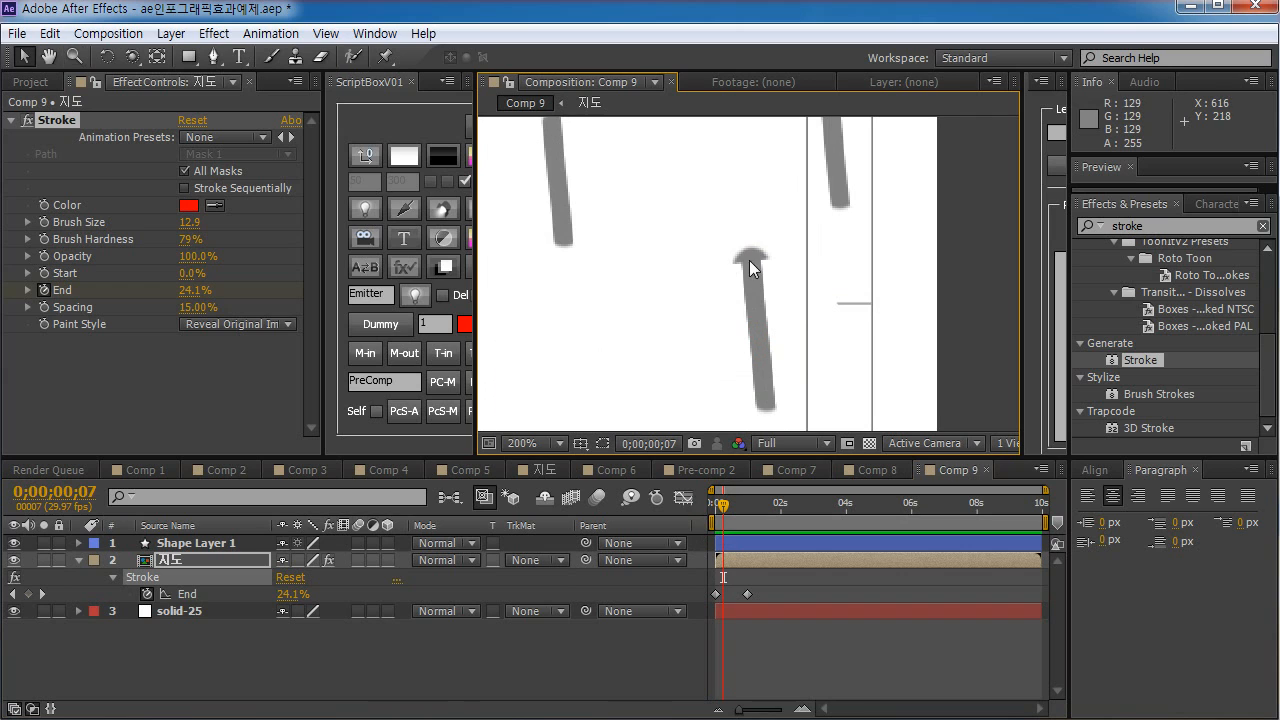
pyautogui.click(185, 565)
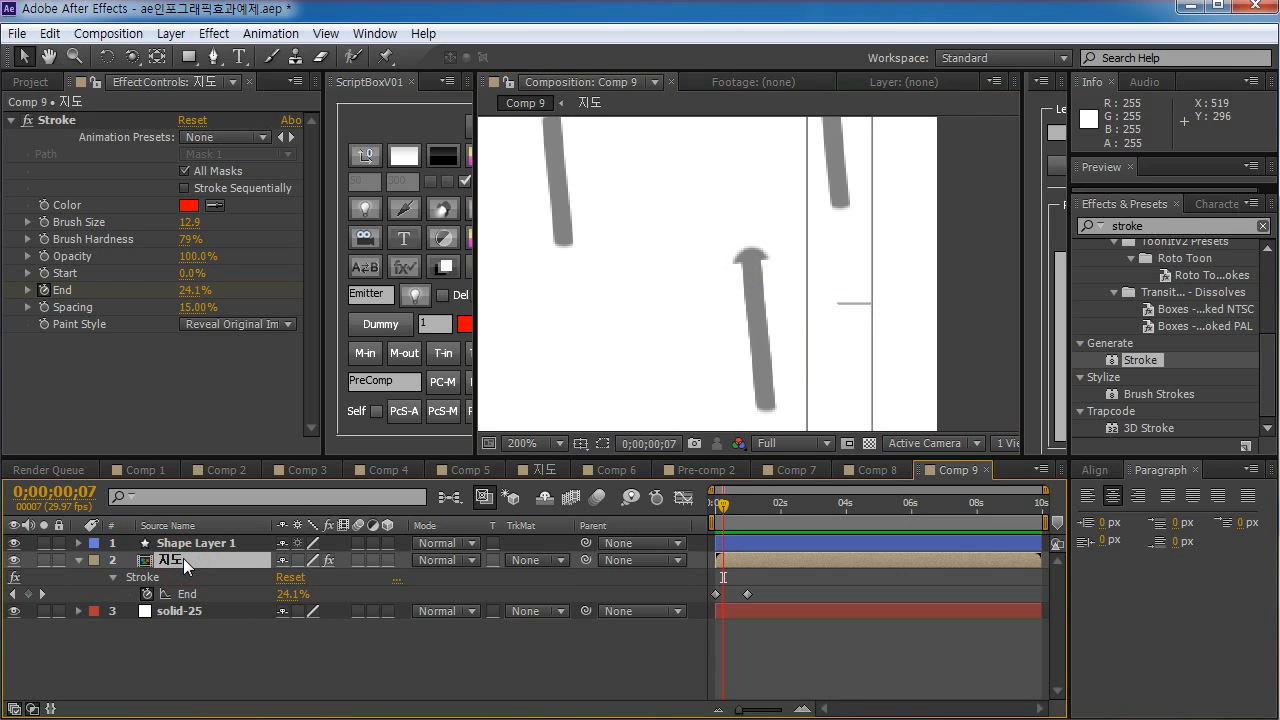
pyautogui.press('m')
pyautogui.click(163, 576)
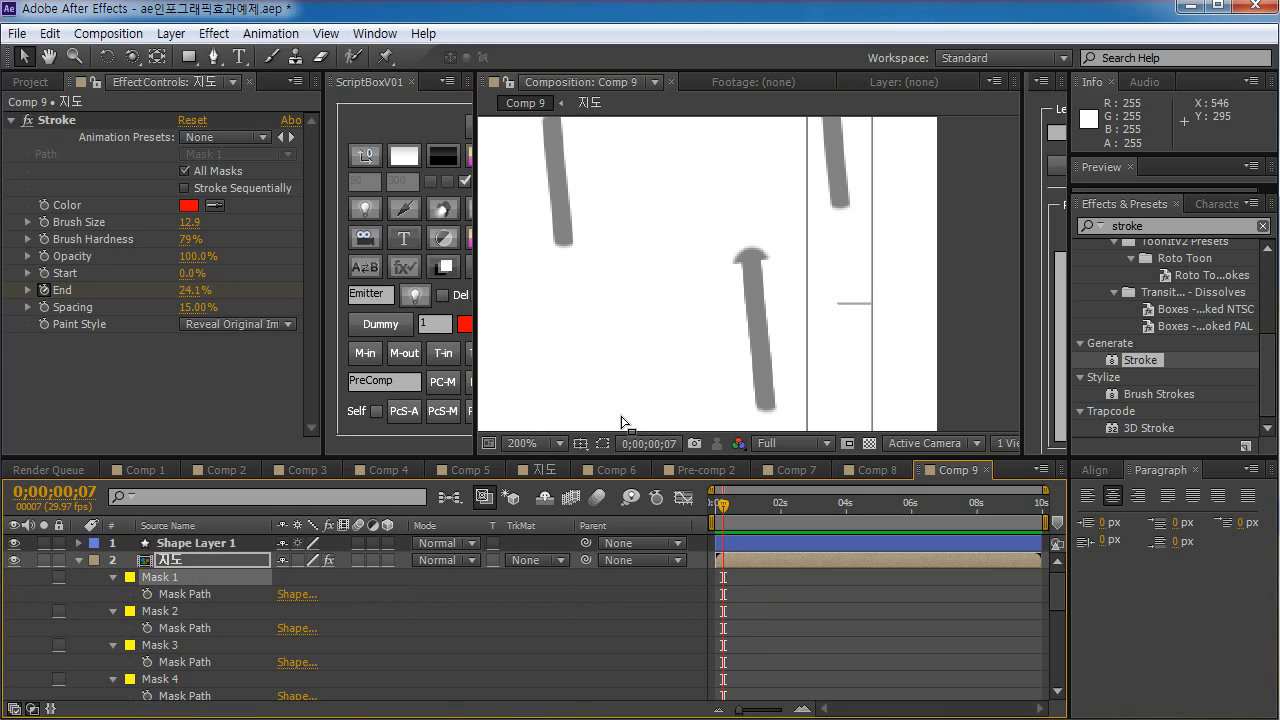
pyautogui.click(602, 443)
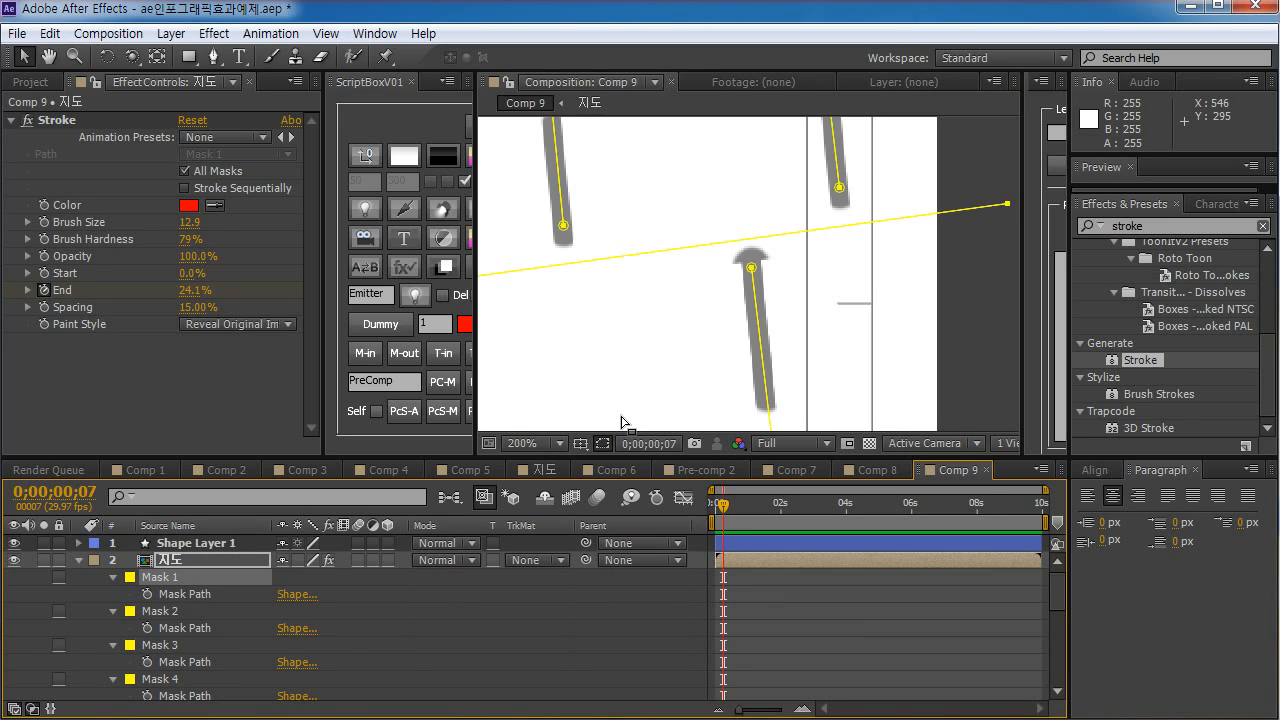
# - Move the starting point of the vertical road's mask path slightly down, away from the thick road, to remove the bulge
pyautogui.click(750, 267)
pyautogui.moveTo(751, 268); pyautogui.dragTo(751, 267)
pyautogui.click(734, 259)
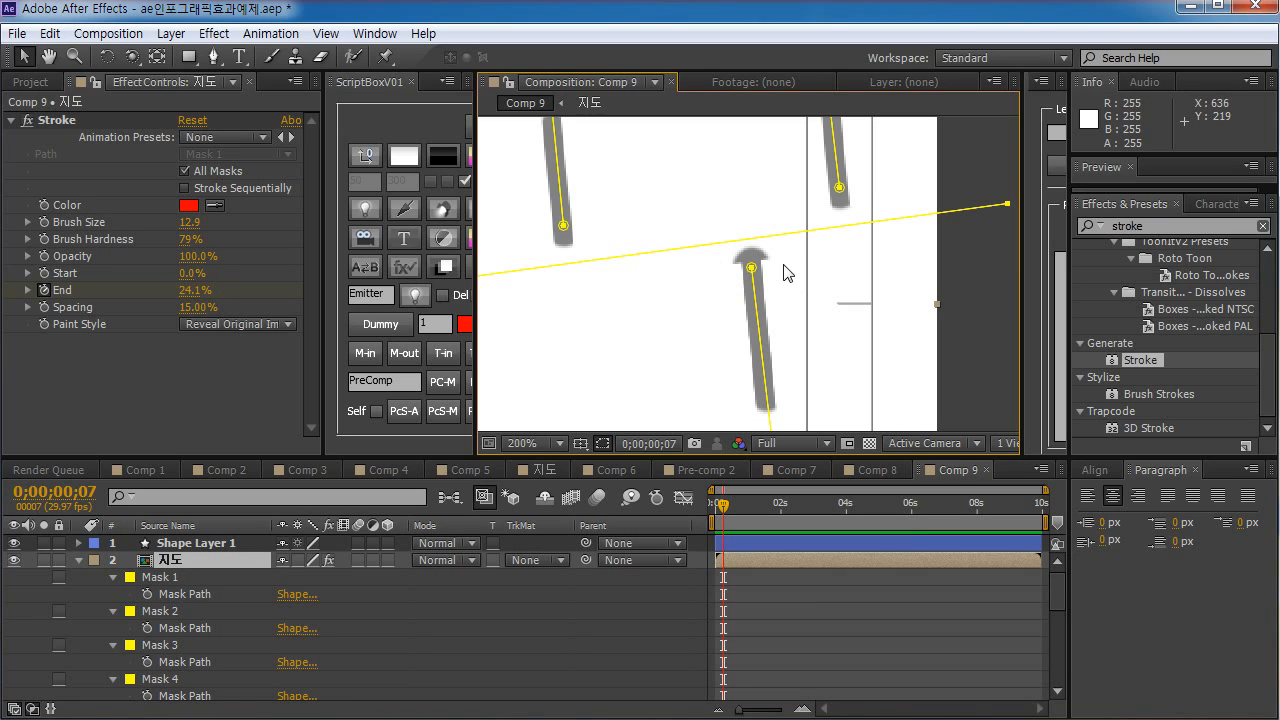
pyautogui.click(752, 268)
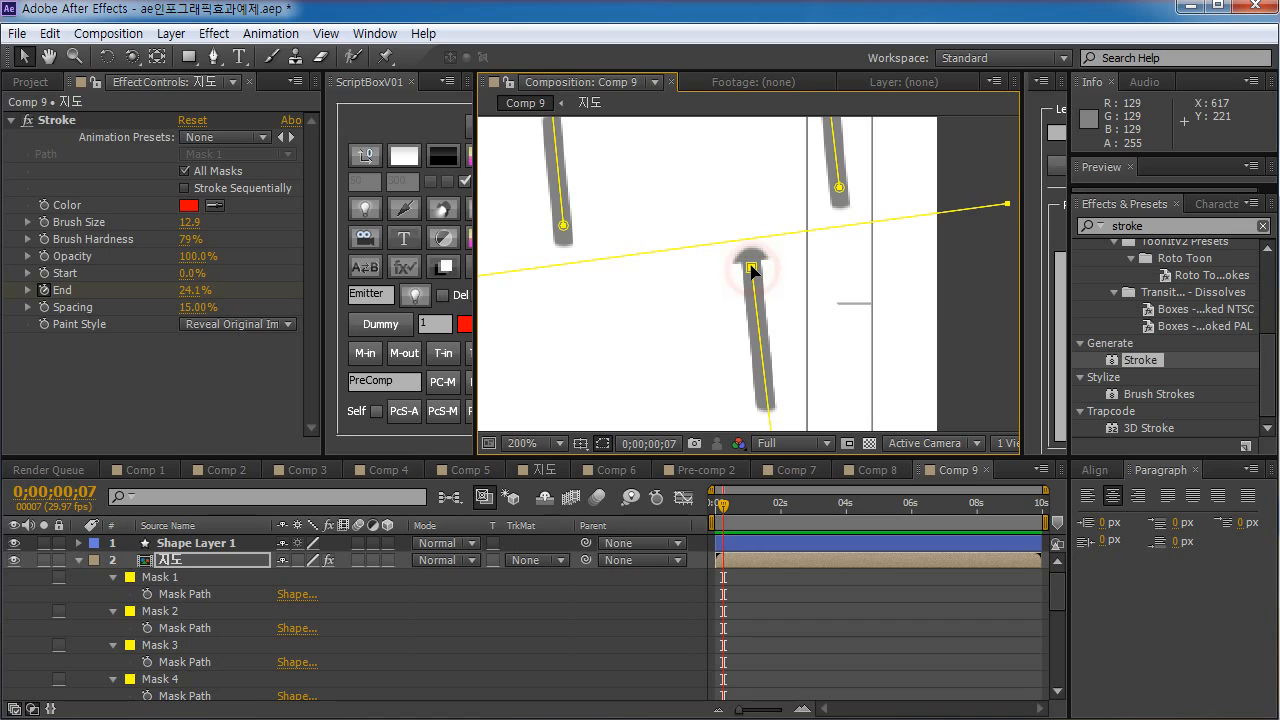
pyautogui.moveTo(753, 268); pyautogui.dragTo(754, 279)
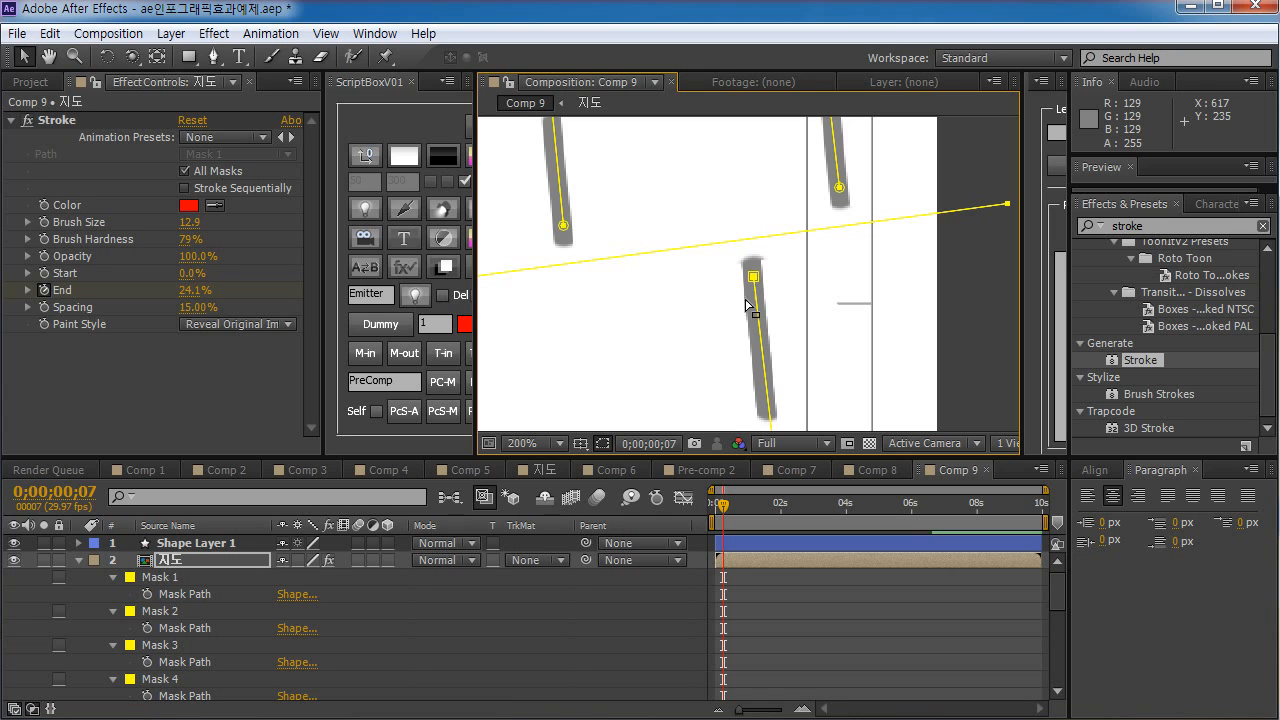
pyautogui.press('z')
pyautogui.click(670, 316)
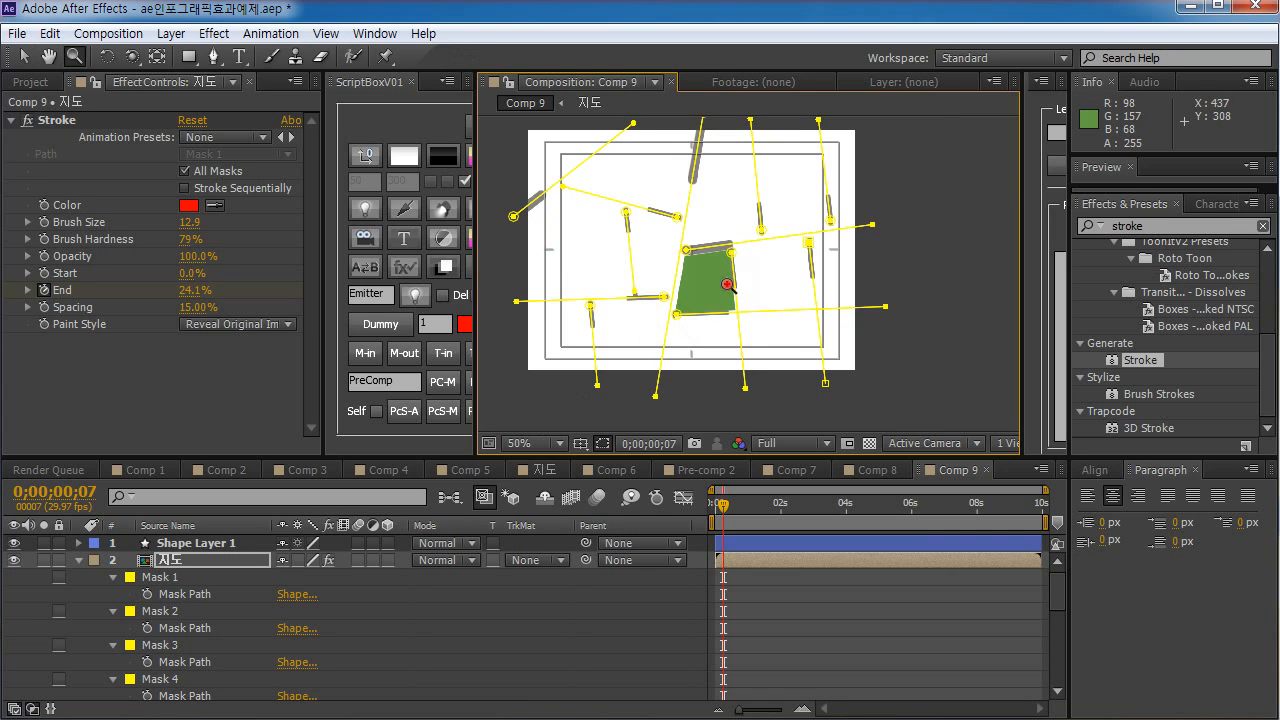
# - Inspect the road starts around the green block up close and scrub the reveal from the start to 0;00;01;05
pyautogui.press('space')
pyautogui.moveTo(731, 349); pyautogui.dragTo(790, 328)
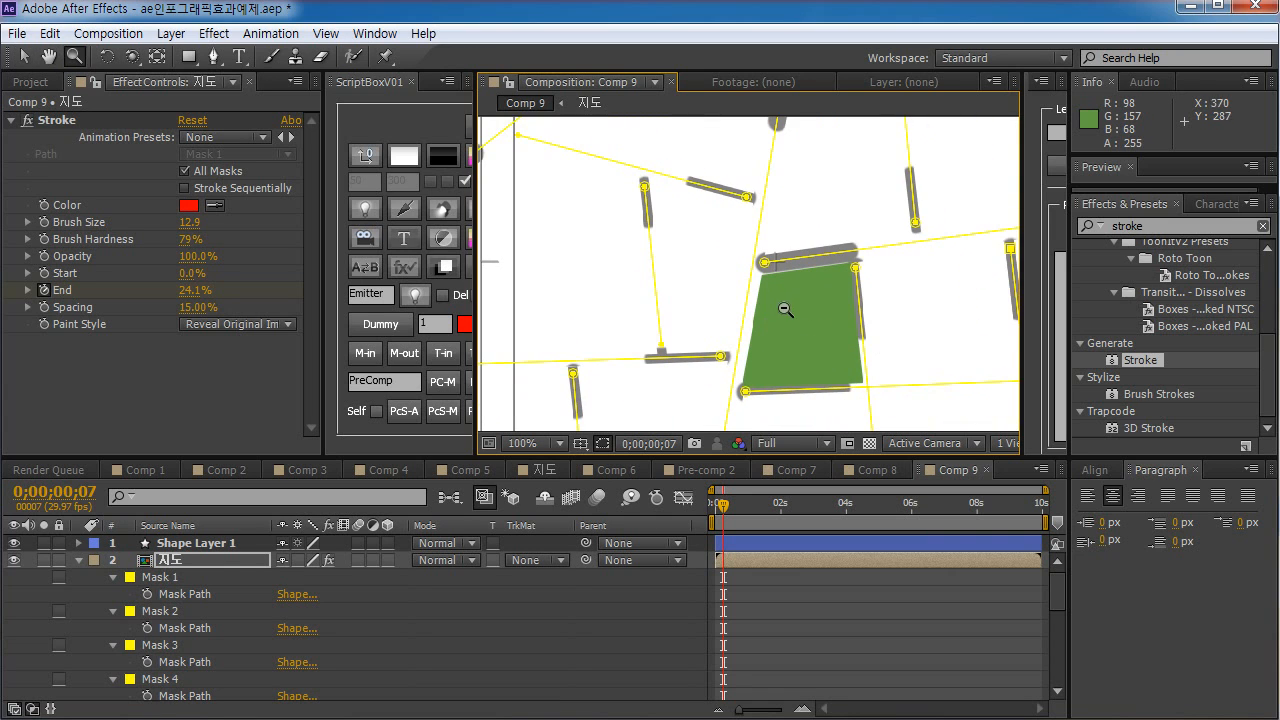
pyautogui.keyDown('alt'); pyautogui.click(779, 300); pyautogui.keyUp('alt')
pyautogui.click(716, 505)
pyautogui.moveTo(714, 513)
pyautogui.mouseDown()
pyautogui.moveTo(772, 515)
pyautogui.moveTo(715, 520)
pyautogui.moveTo(750, 511)
pyautogui.mouseUp()
pyautogui.click(596, 600)
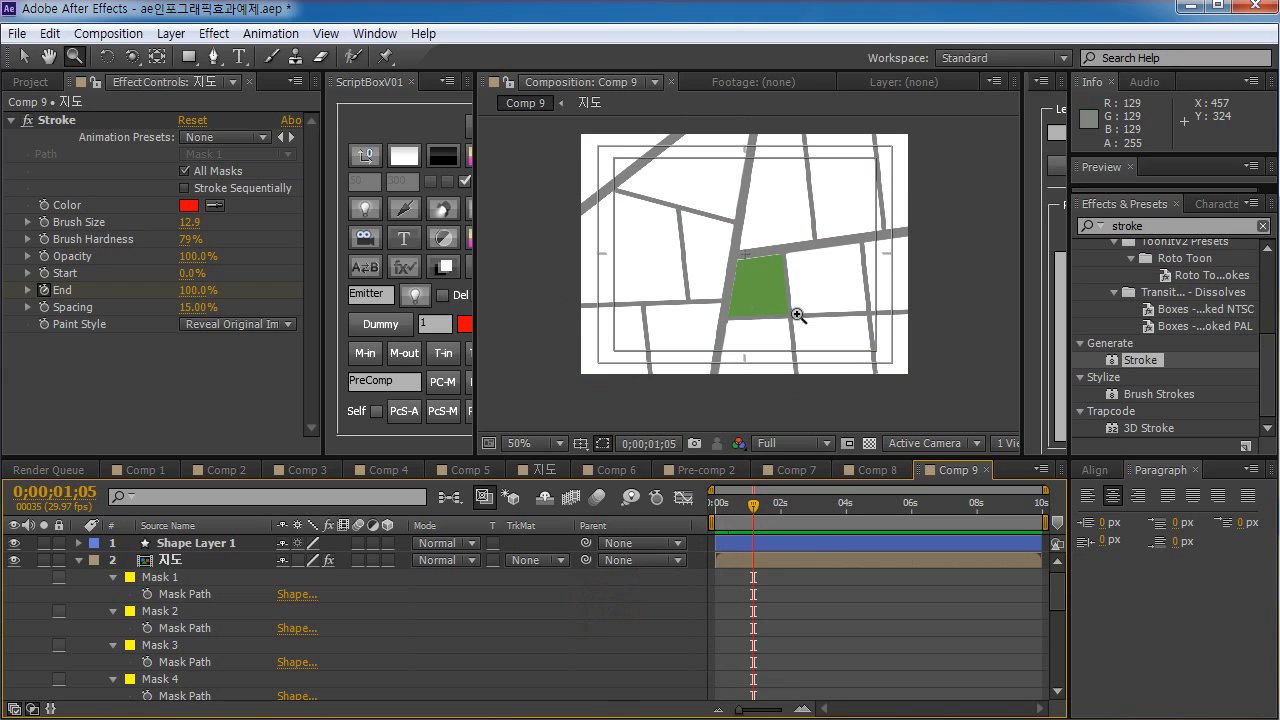
# - Move the current time to 0;00;00;11 and show only the 지도 layer's keyframed Stroke End property
pyautogui.press('v')
pyautogui.moveTo(742, 518); pyautogui.dragTo(727, 512)
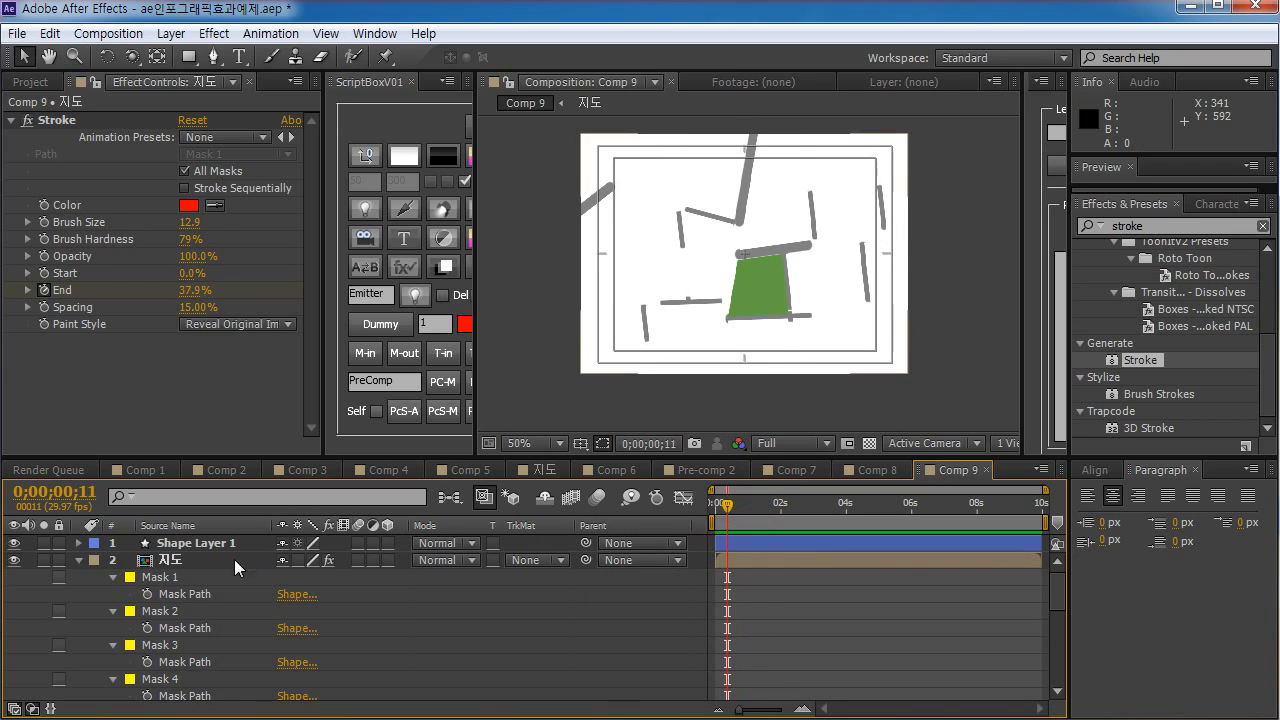
pyautogui.click(189, 562)
pyautogui.press('u')
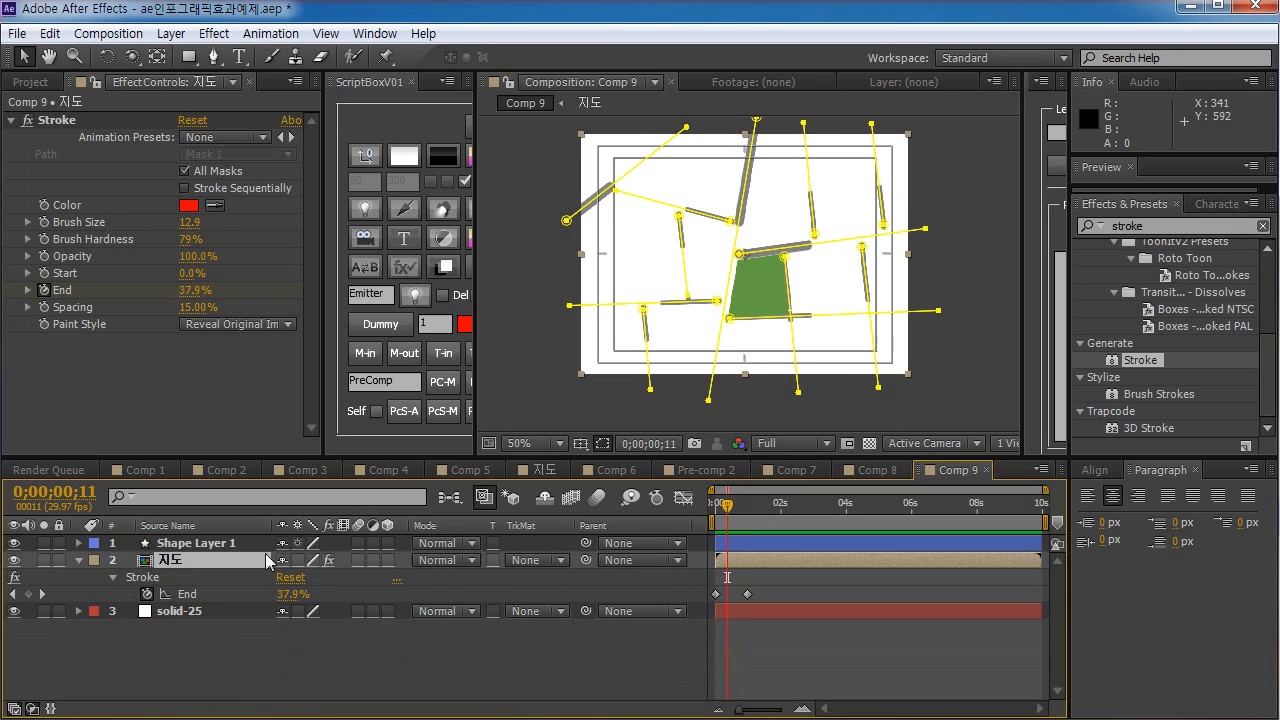
# - Find the Linear Wipe transition effect and apply it to Shape Layer 1, the green block
pyautogui.click(212, 543)
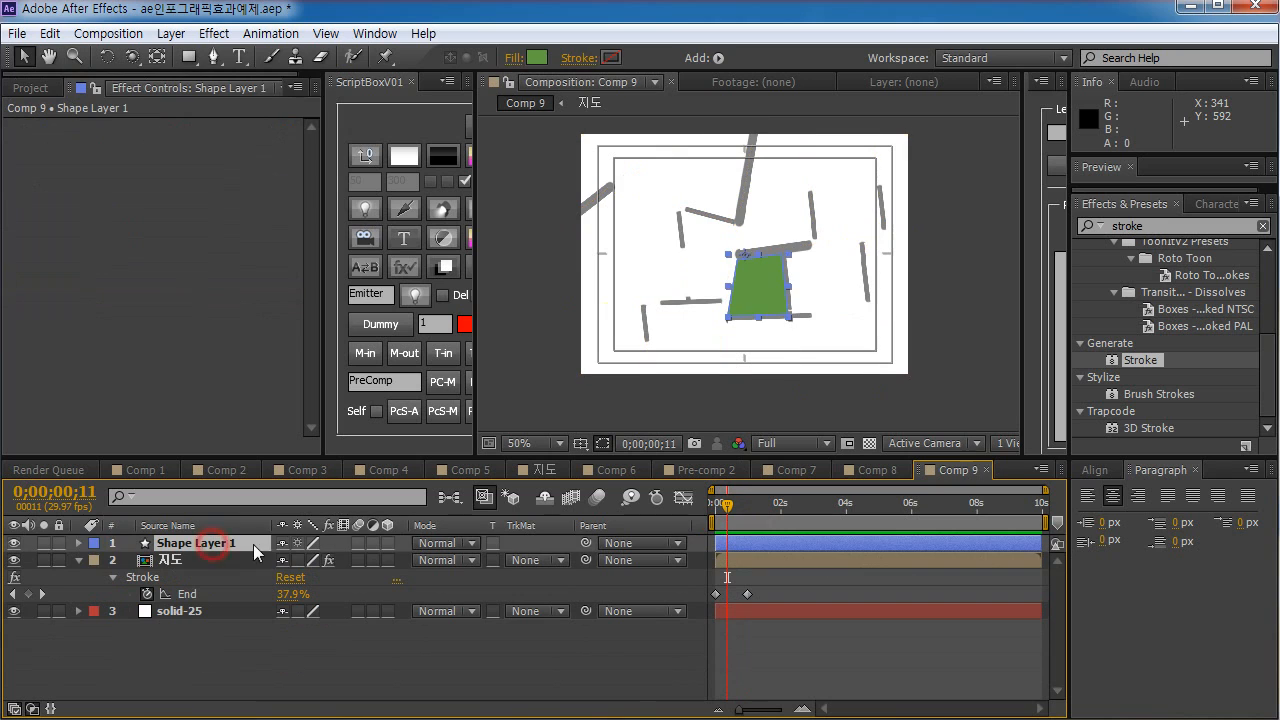
pyautogui.click(1164, 214)
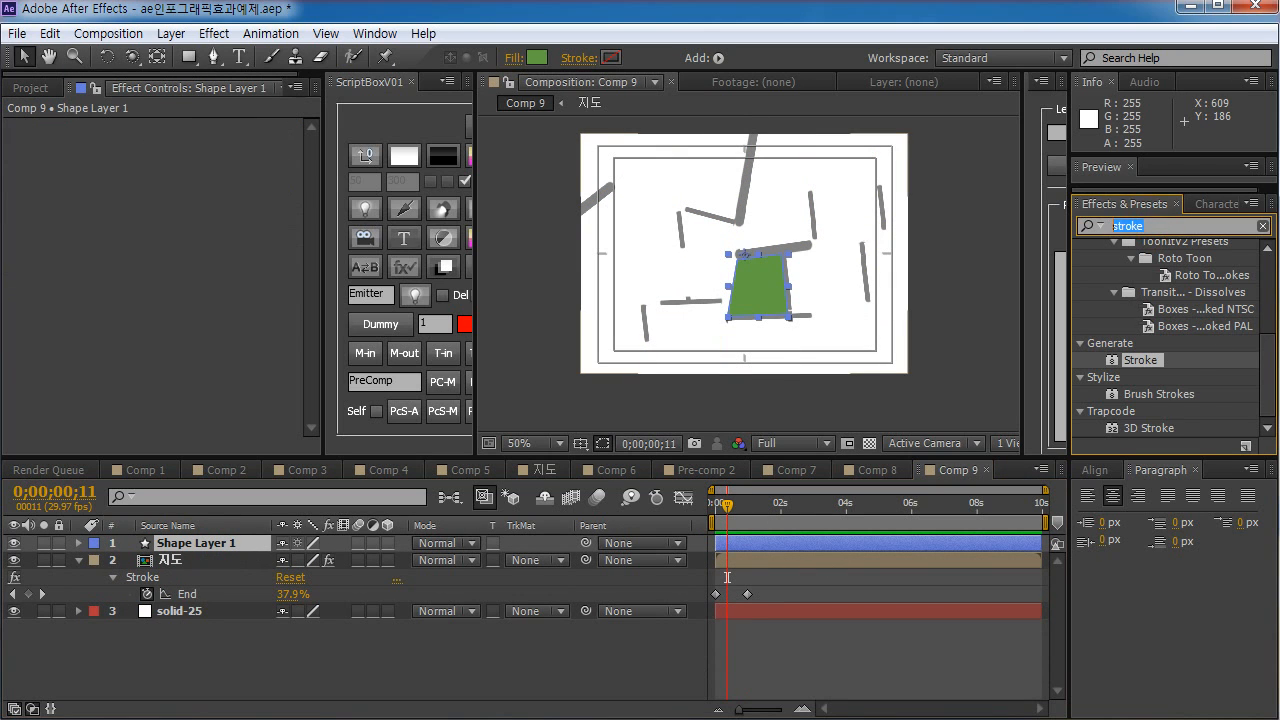
pyautogui.write('line')
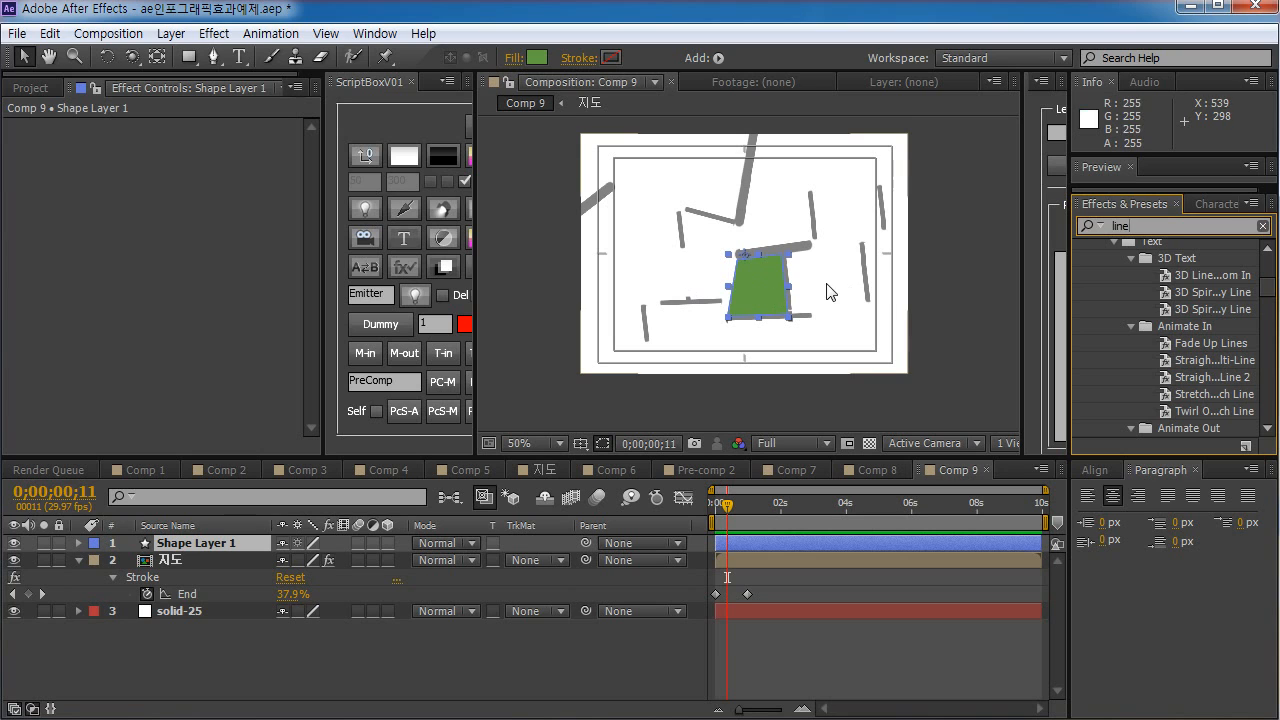
pyautogui.click(1150, 224)
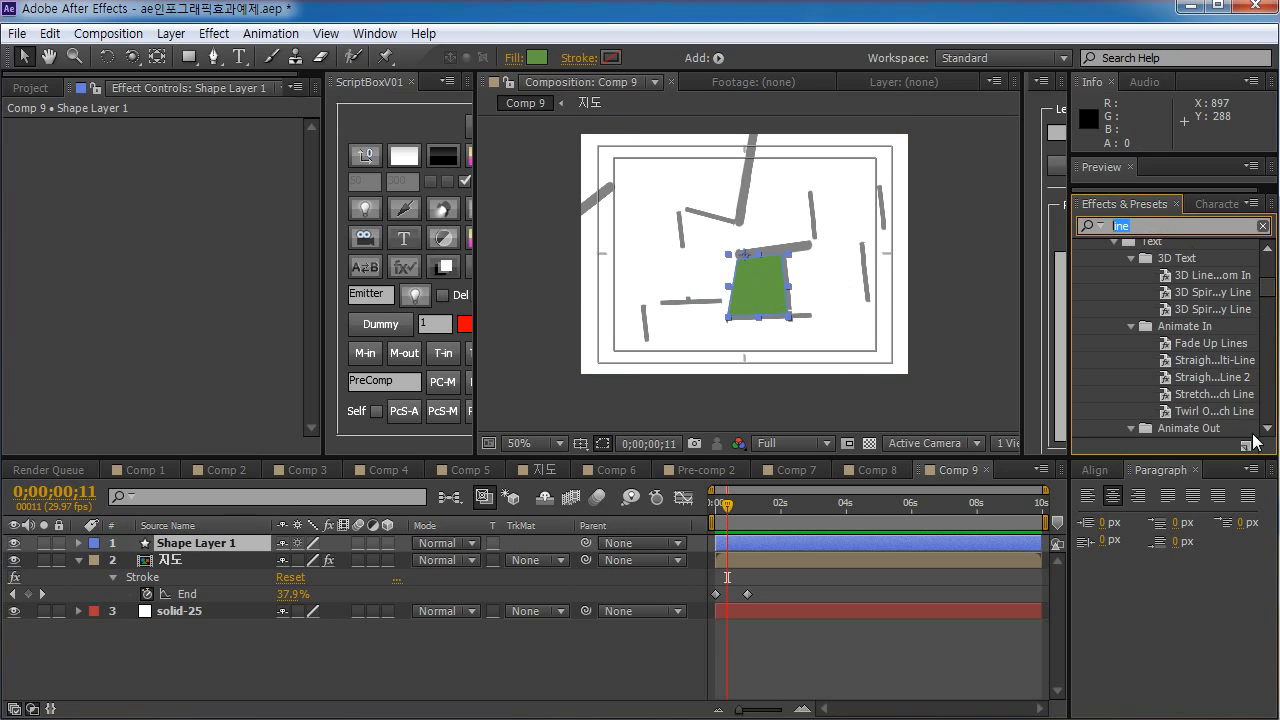
pyautogui.press('BackSpace')
pyautogui.write('linear')
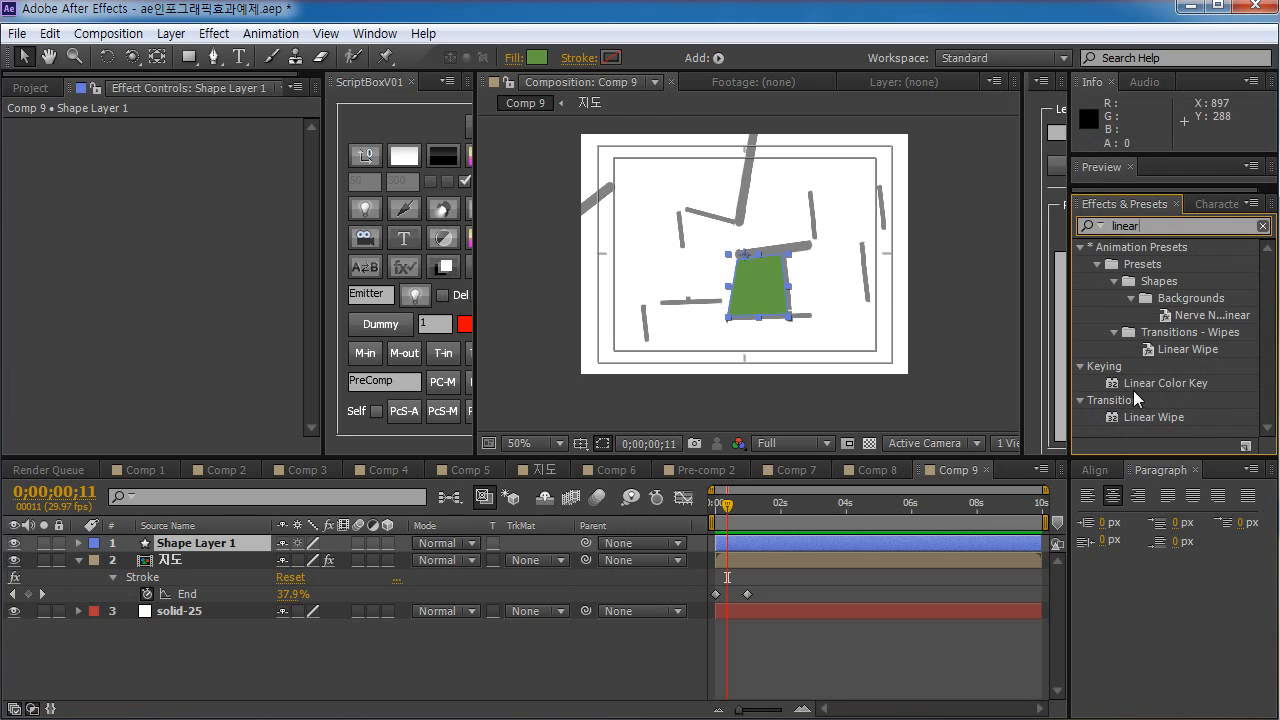
pyautogui.moveTo(1147, 417); pyautogui.dragTo(215, 543)
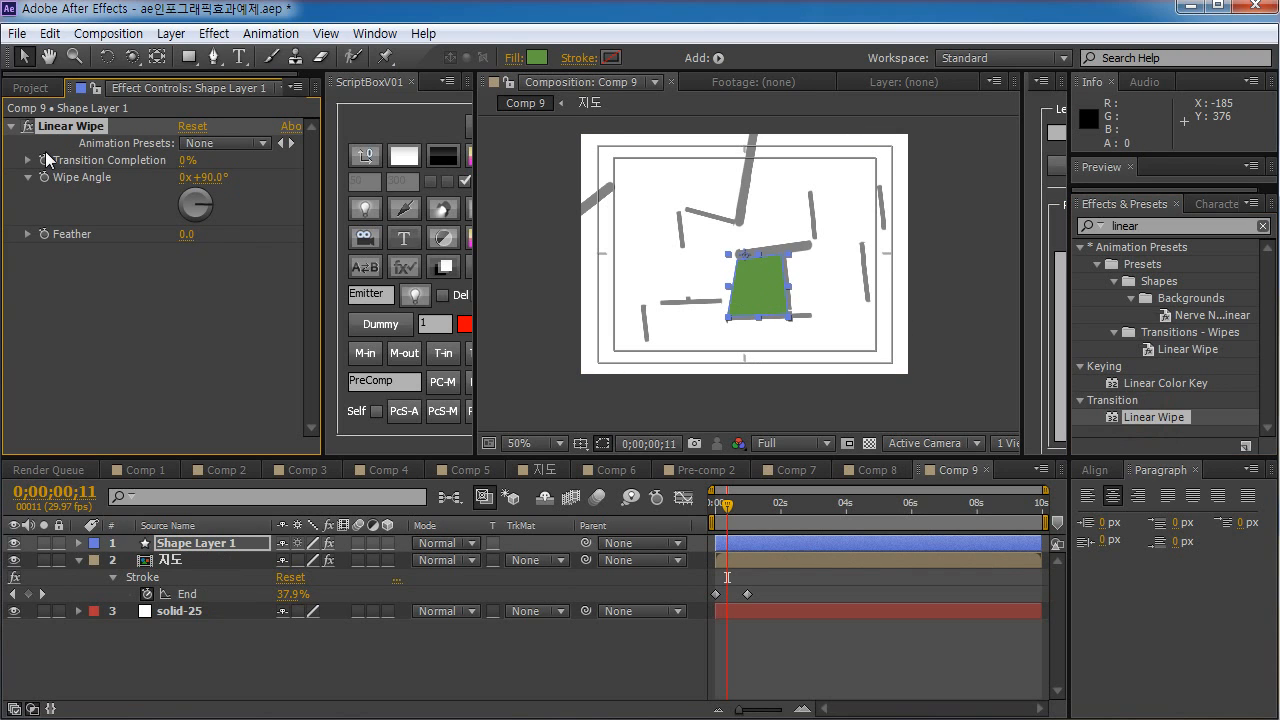
# - Set the green block's Wipe Angle to 314° and adjust Transition Completion until the block is fully hidden
pyautogui.click(183, 161)
pyautogui.moveTo(214, 157)
pyautogui.mouseDown()
pyautogui.moveTo(260, 160)
pyautogui.moveTo(238, 165)
pyautogui.mouseUp()
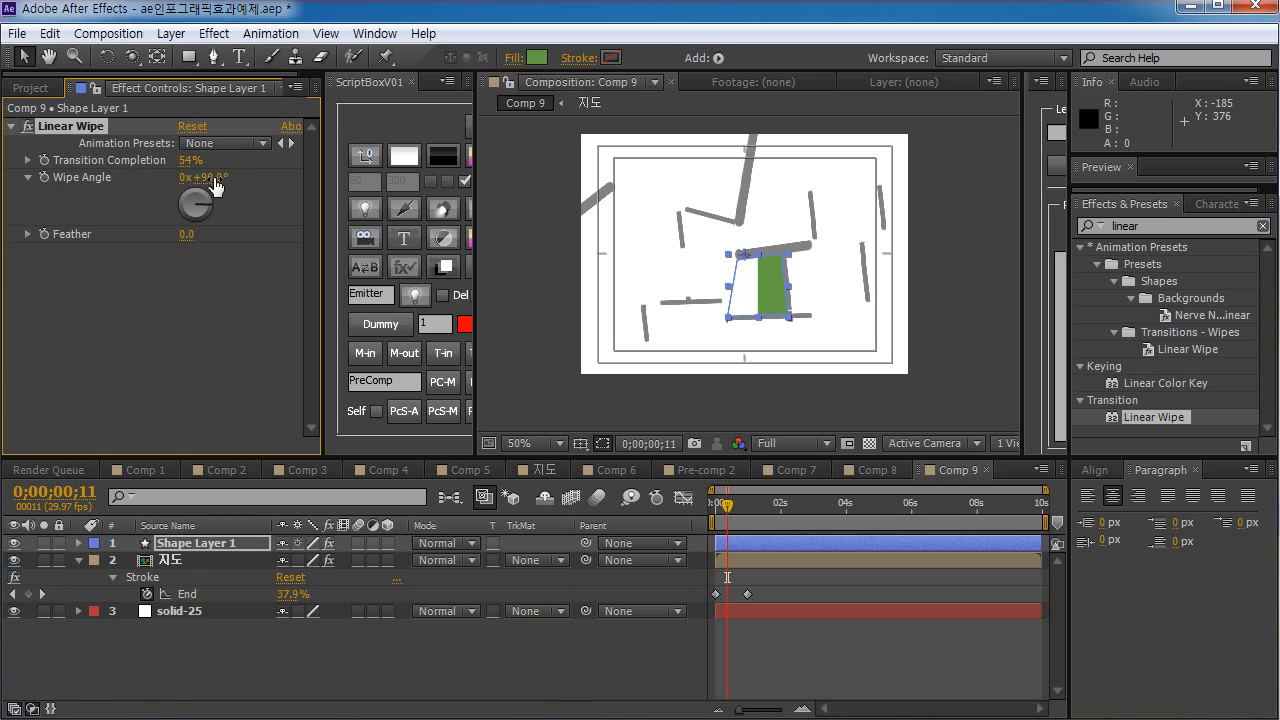
pyautogui.moveTo(212, 178); pyautogui.dragTo(440, 199)
pyautogui.moveTo(188, 161); pyautogui.dragTo(160, 145)
# - Keyframe the block's Transition Completion from hidden at 0;00;00;11 to 27% at 0;00;00;24
pyautogui.click(44, 161)
pyautogui.moveTo(732, 505); pyautogui.dragTo(747, 505)
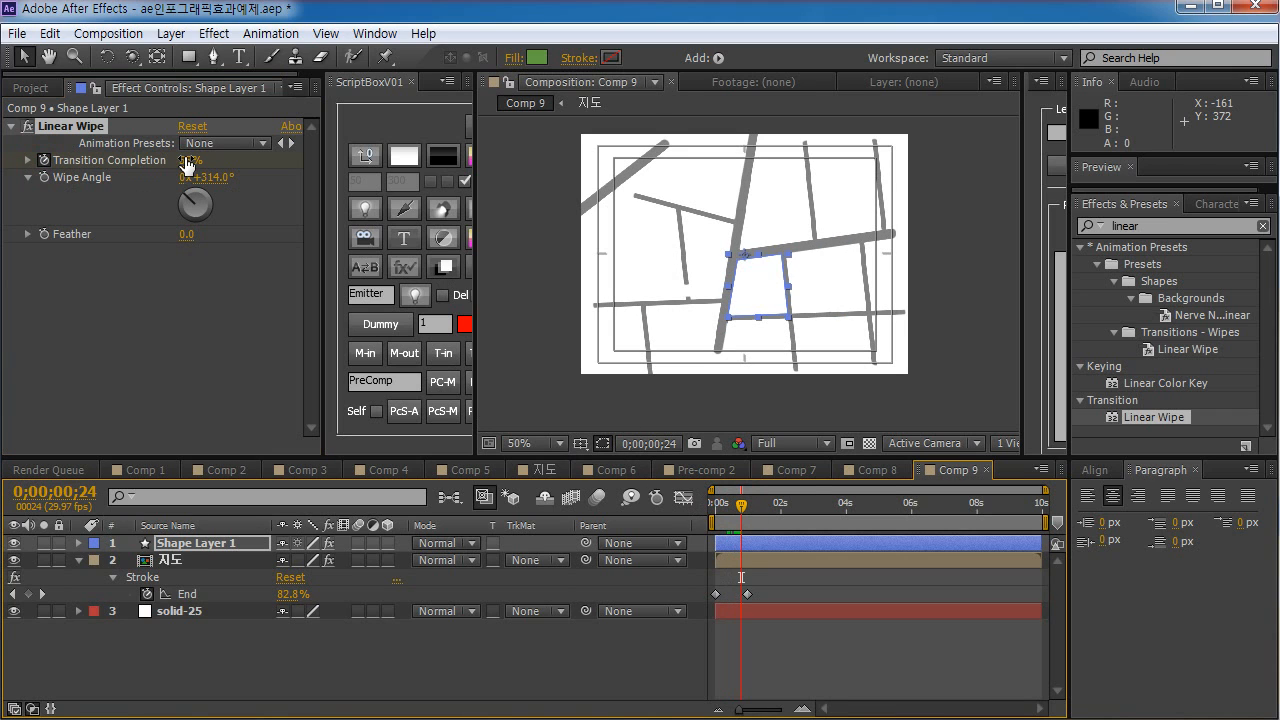
pyautogui.moveTo(186, 165); pyautogui.dragTo(164, 162)
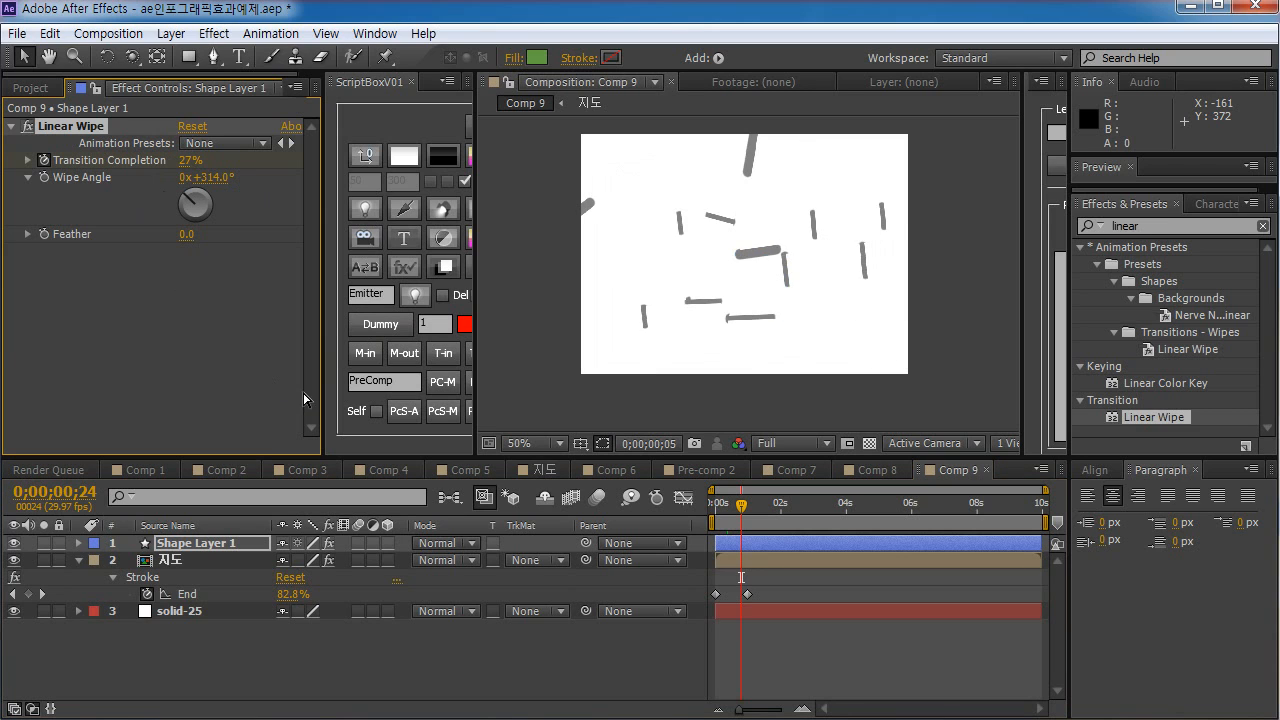
# - Show Shape Layer 1's keyframes, apply Easy Ease to all Linear Wipe and Stroke End keyframes, and play the animation
pyautogui.click(218, 543)
pyautogui.press('u')
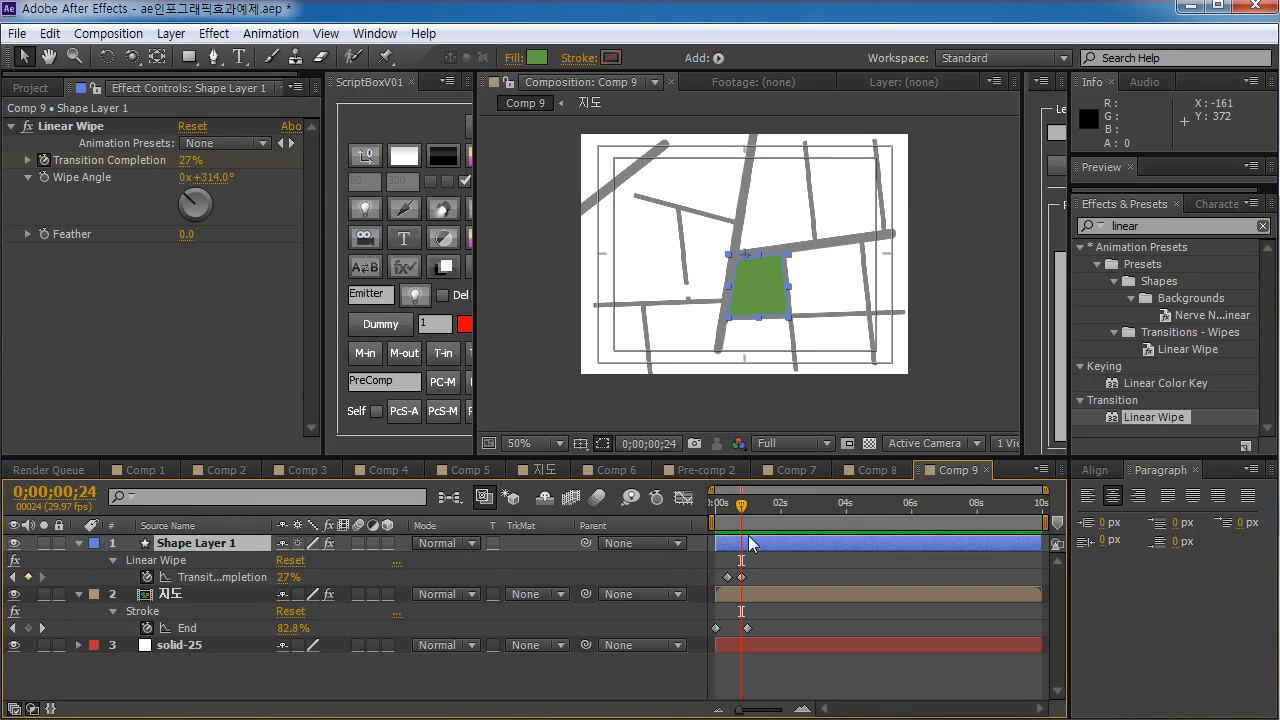
pyautogui.moveTo(739, 510)
pyautogui.mouseDown()
pyautogui.moveTo(716, 512)
pyautogui.moveTo(754, 524)
pyautogui.moveTo(703, 648)
pyautogui.mouseUp()
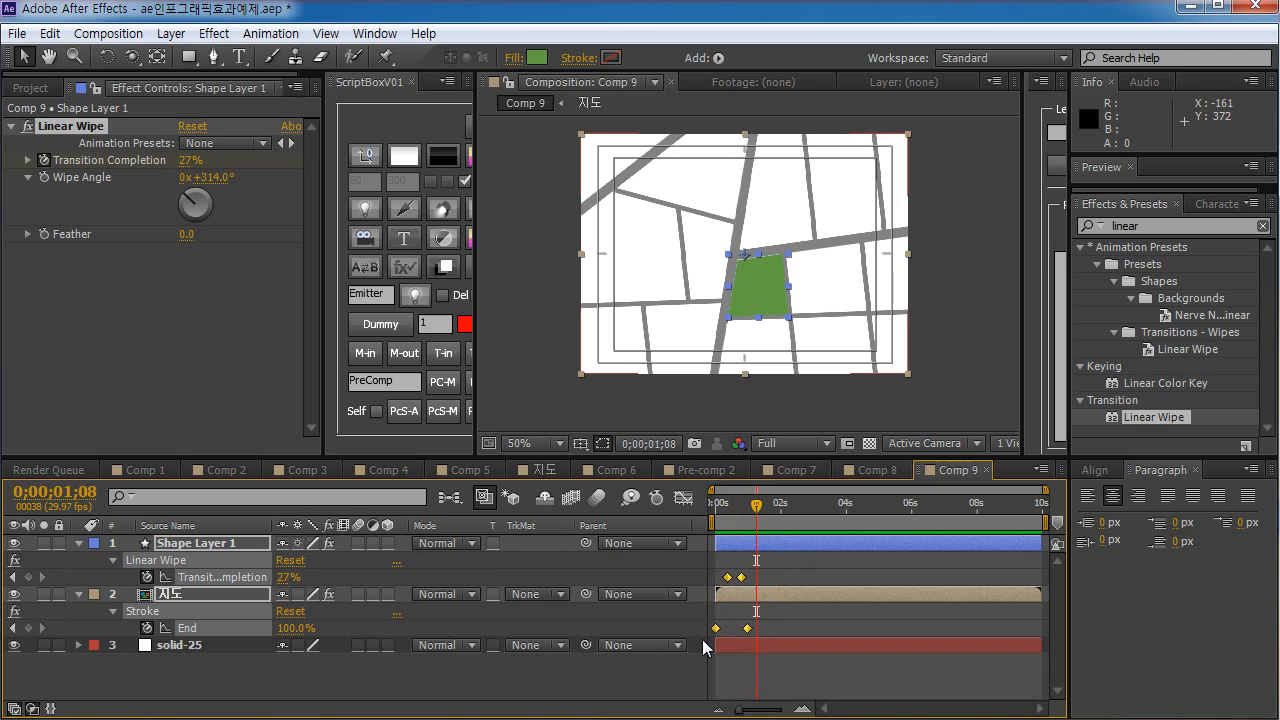
pyautogui.press('F9')
pyautogui.press('space')
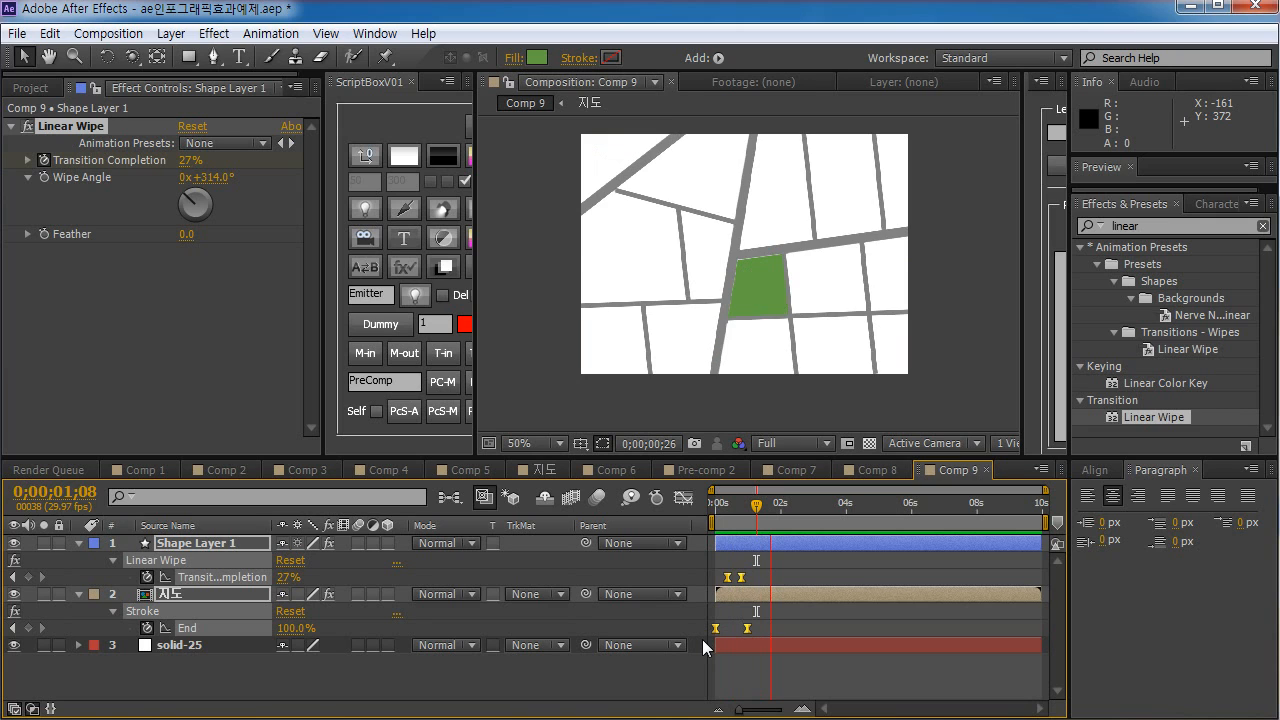
pyautogui.press('space')
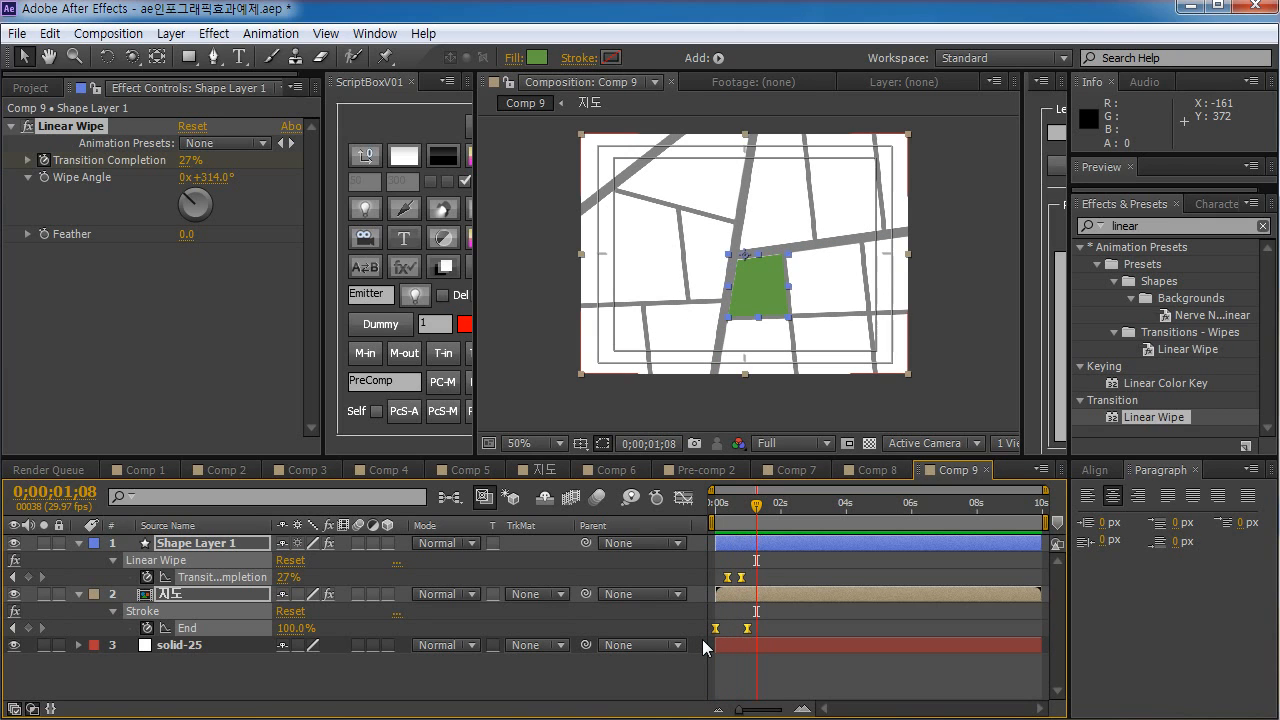
# - Align the last Transition Completion keyframe with the last Stroke End keyframe and scrub back to 0;00;00;21 to check the wipe
pyautogui.click(763, 586)
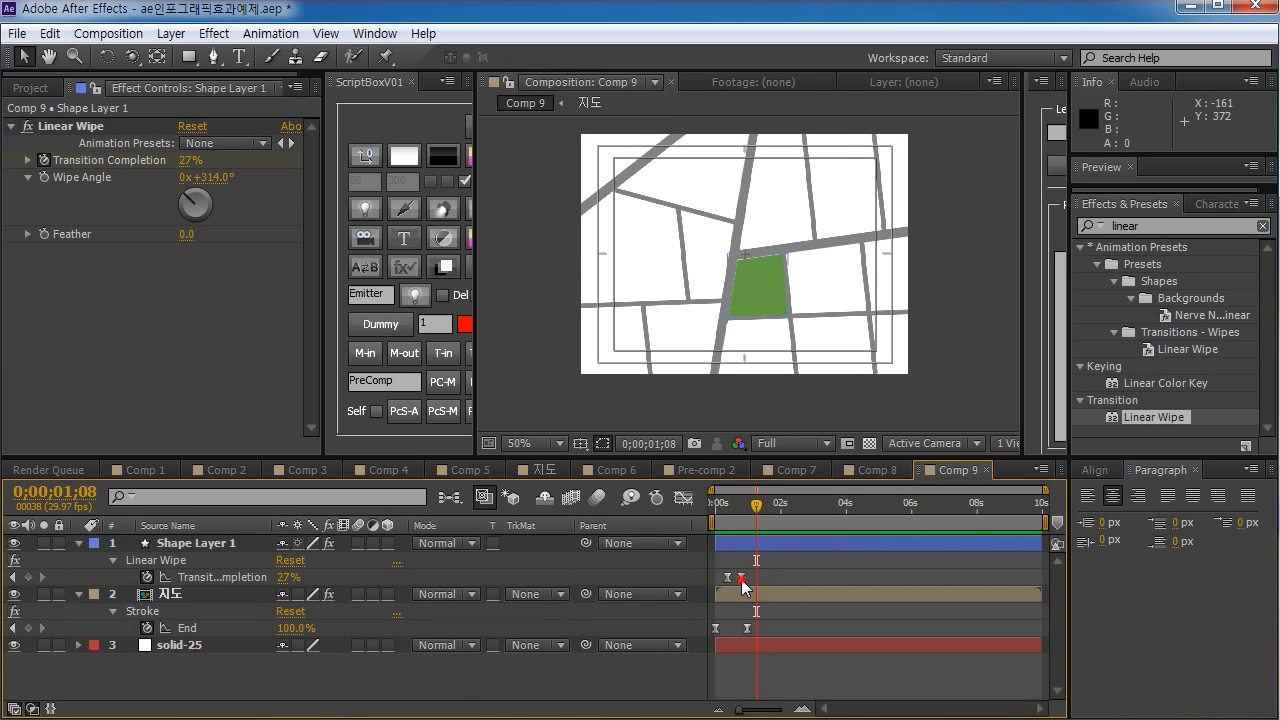
pyautogui.click(742, 577)
pyautogui.moveTo(757, 510)
pyautogui.mouseDown()
pyautogui.moveTo(708, 524)
pyautogui.moveTo(746, 512)
pyautogui.mouseUp()
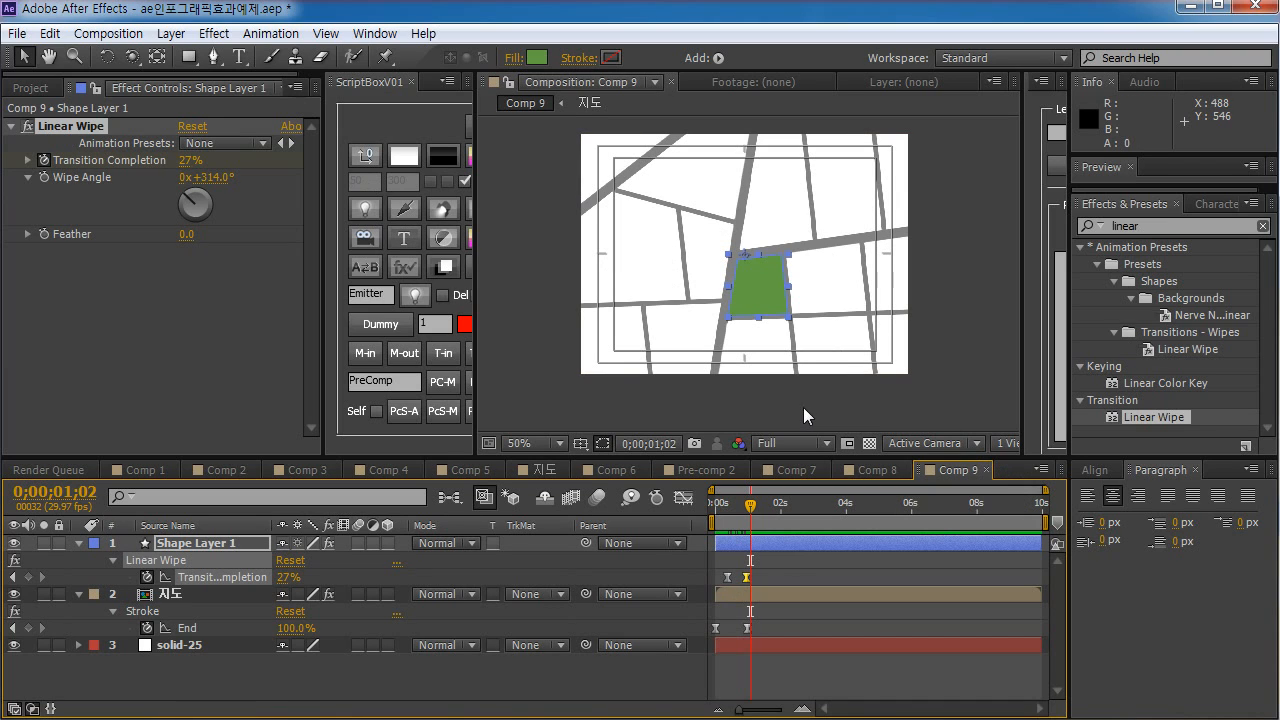
pyautogui.moveTo(748, 502)
pyautogui.mouseDown()
pyautogui.moveTo(728, 503)
pyautogui.moveTo(739, 503)
pyautogui.mouseUp()
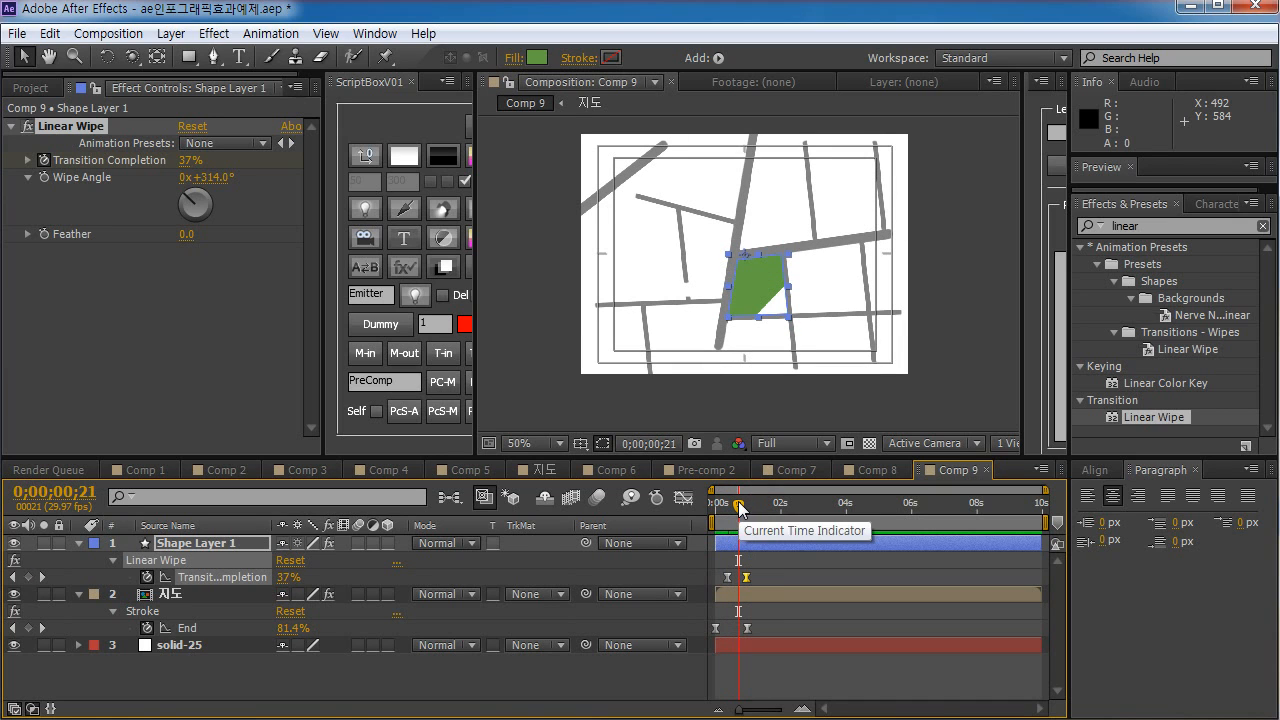